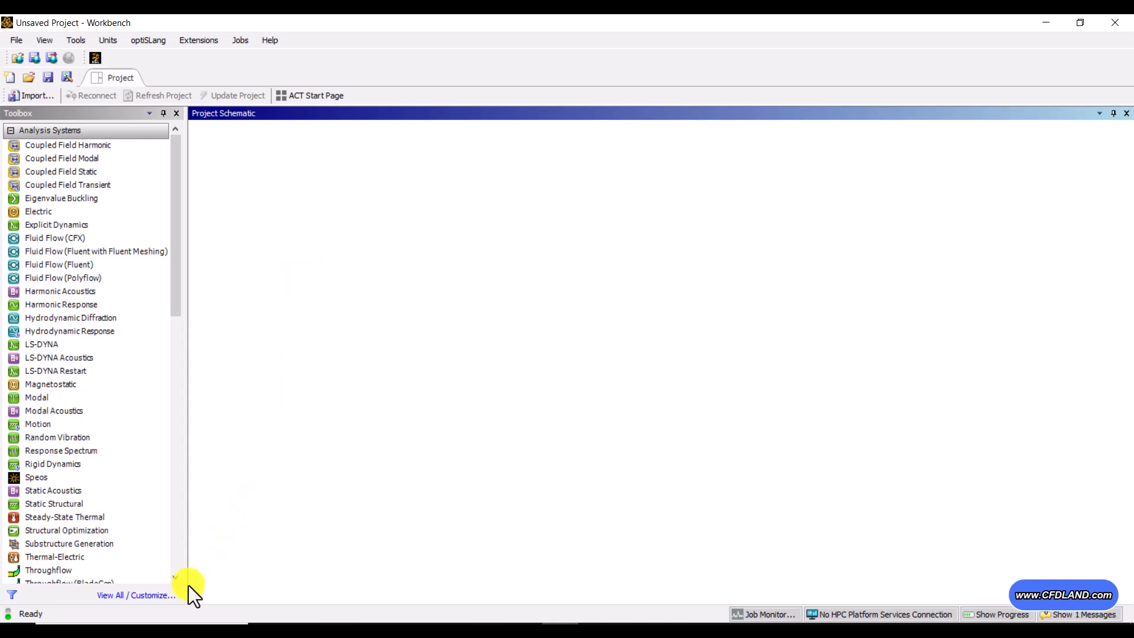
Step: Search the system's applications for Workbench
{"action": "key", "text": "super"}
{"action": "type", "text": "wor"}
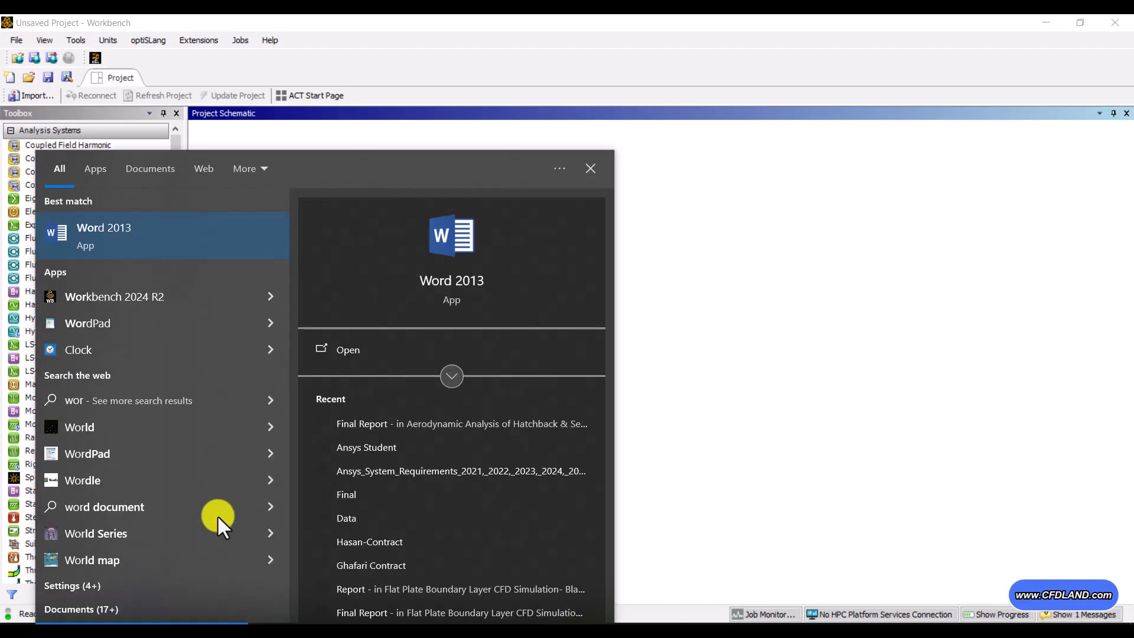
{"action": "type", "text": "kbe"}
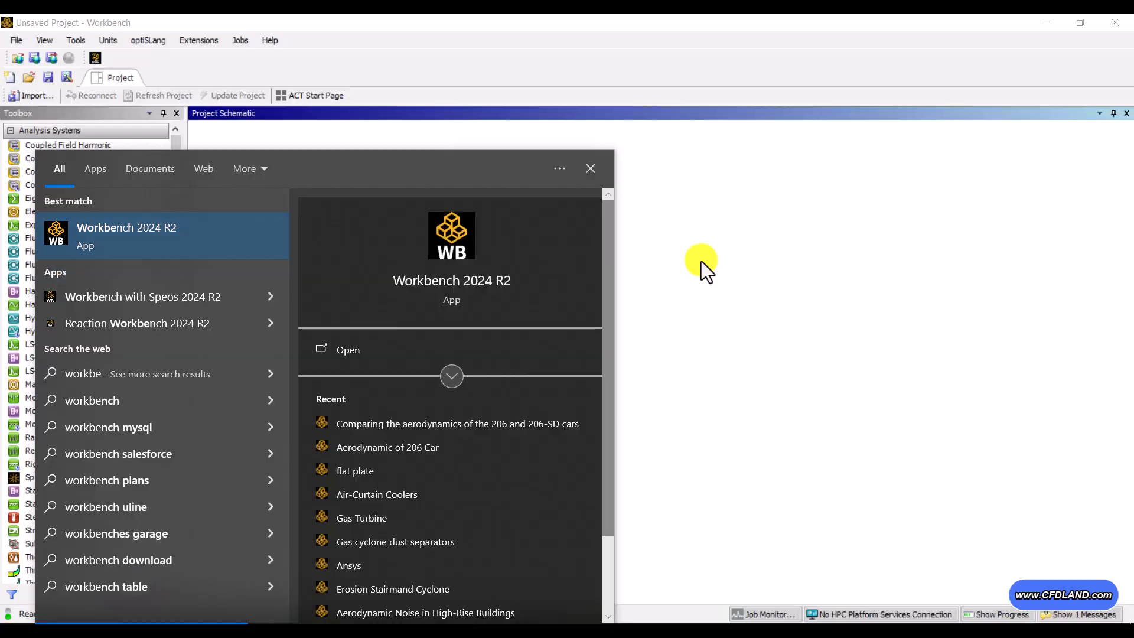
{"action": "left_click", "coordinate": [701, 262]}
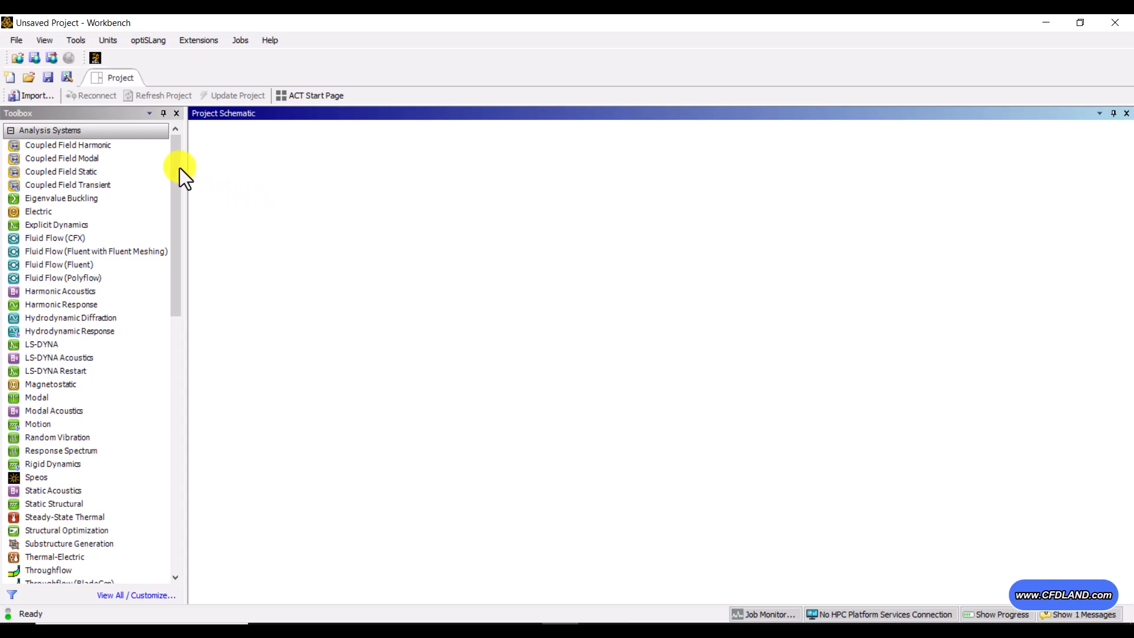
Step: Add a standalone Geometry component system to the project schematic and open it as a new SpaceClaim geometry
{"action": "left_click_drag", "start_coordinate": [180, 168], "coordinate": [177, 327]}
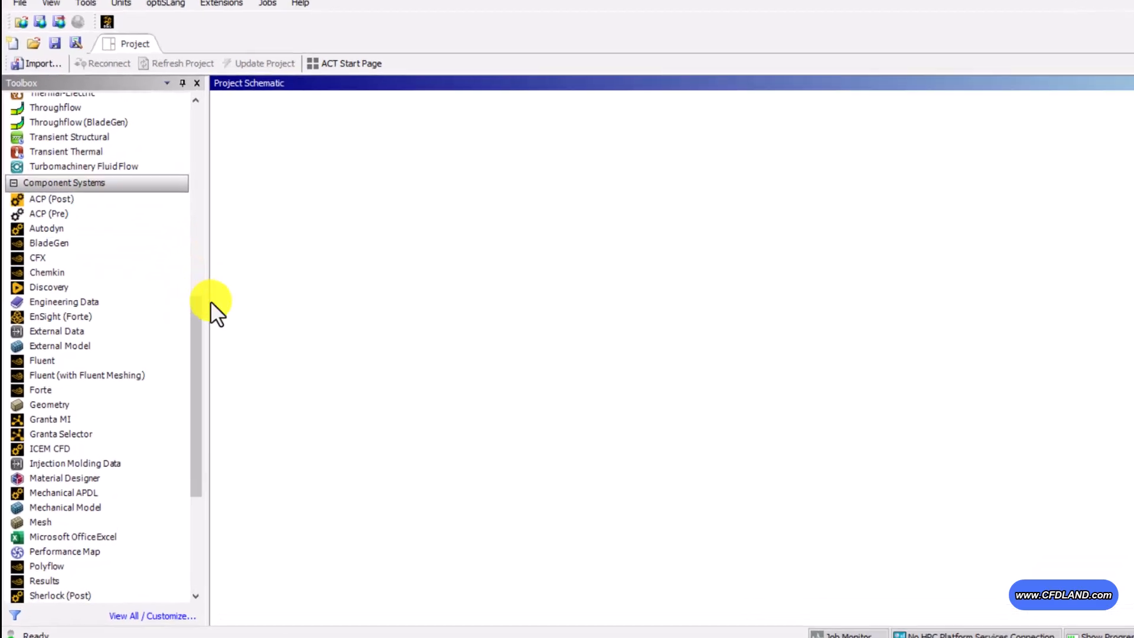
{"action": "left_click_drag", "start_coordinate": [53, 404], "coordinate": [425, 107]}
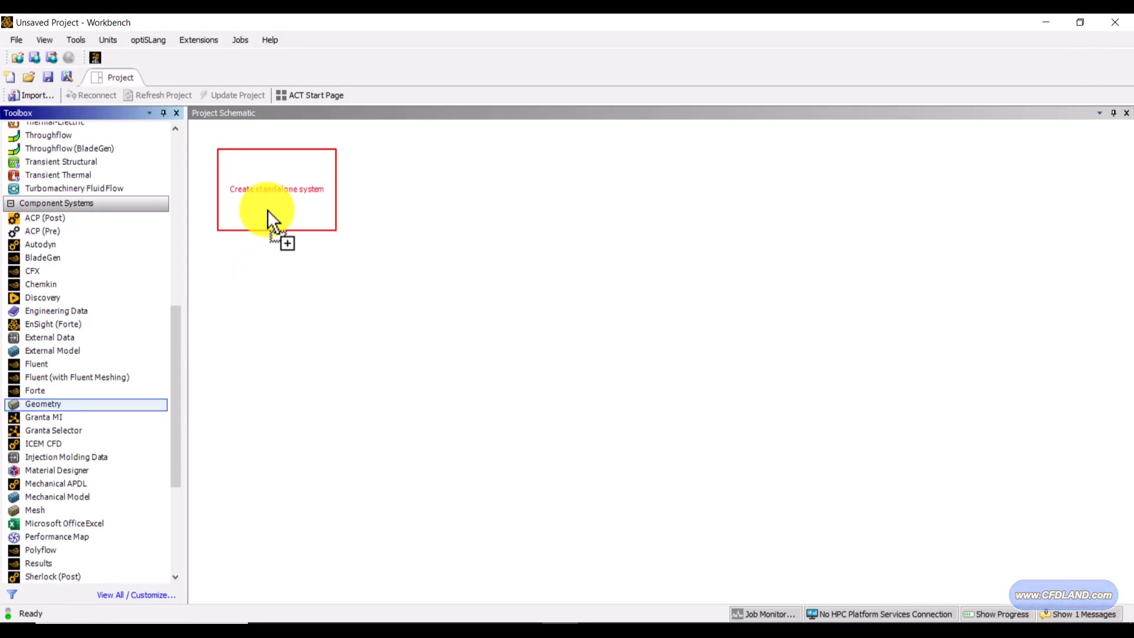
{"action": "left_click_drag", "start_coordinate": [267, 210], "coordinate": [268, 210]}
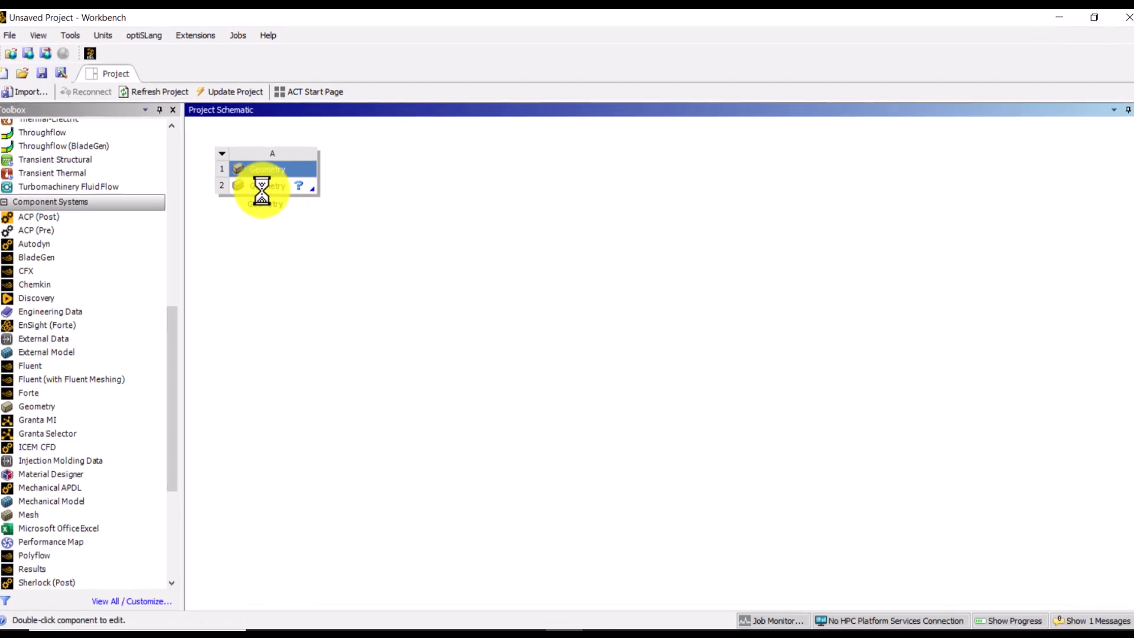
{"action": "right_click", "coordinate": [264, 193]}
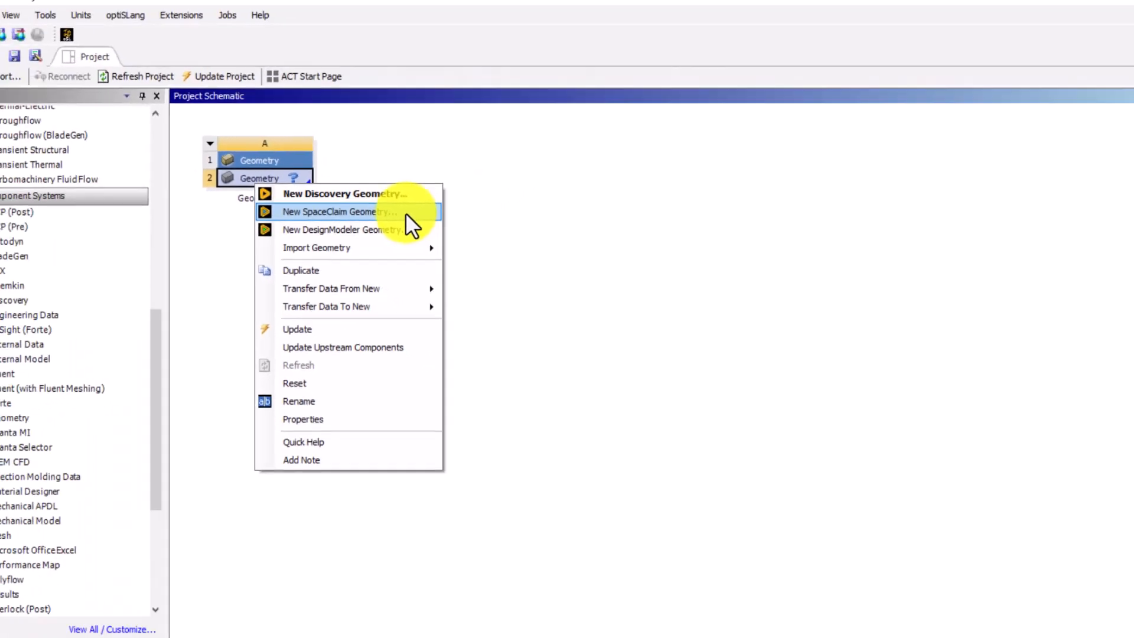
{"action": "left_click", "coordinate": [437, 174]}
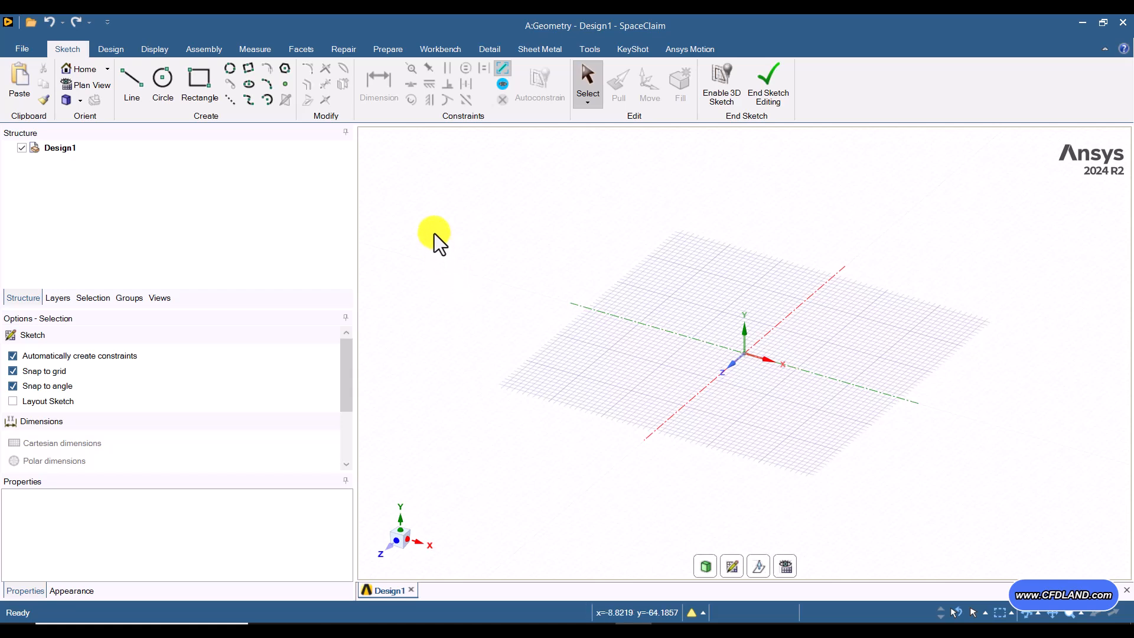
Step: Start inserting an external file into the assembly and browse to the Geometry folder of the Aerodynamic Analysis of Hatchback & Sedan Cars project
{"action": "left_click", "coordinate": [197, 50]}
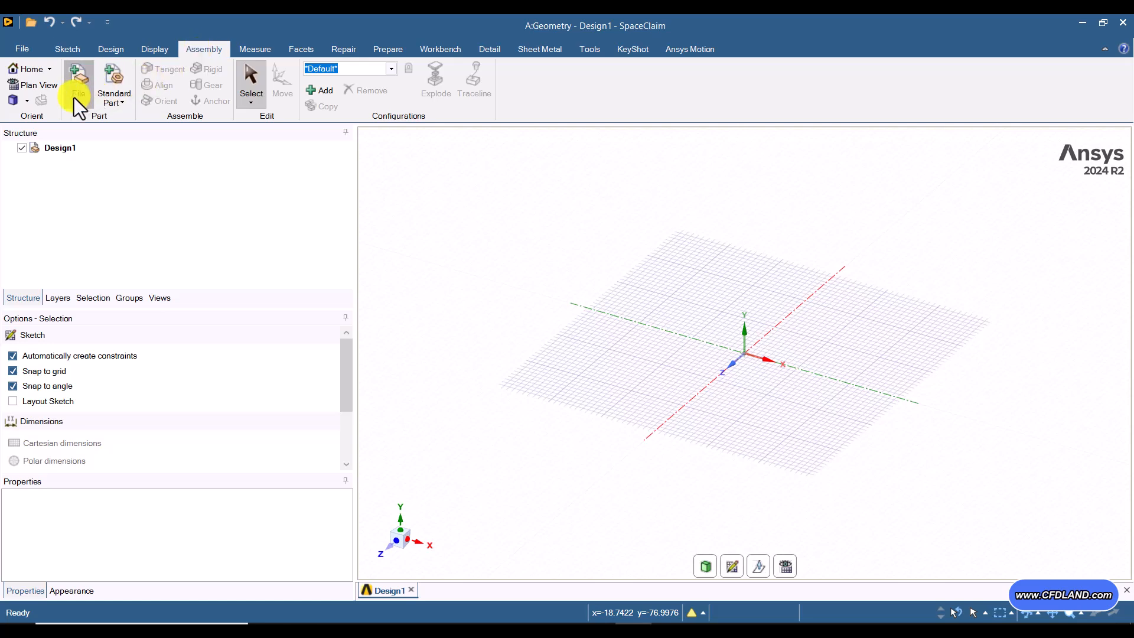
{"action": "left_click", "coordinate": [74, 112]}
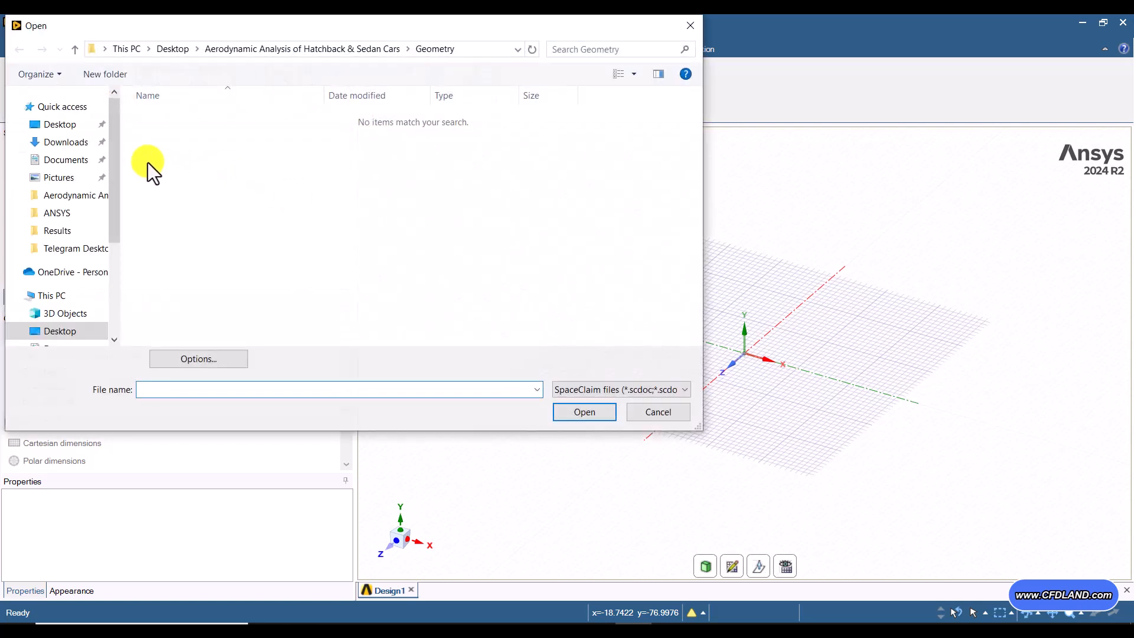
{"action": "left_click", "coordinate": [63, 125]}
{"action": "double_click", "coordinate": [225, 142]}
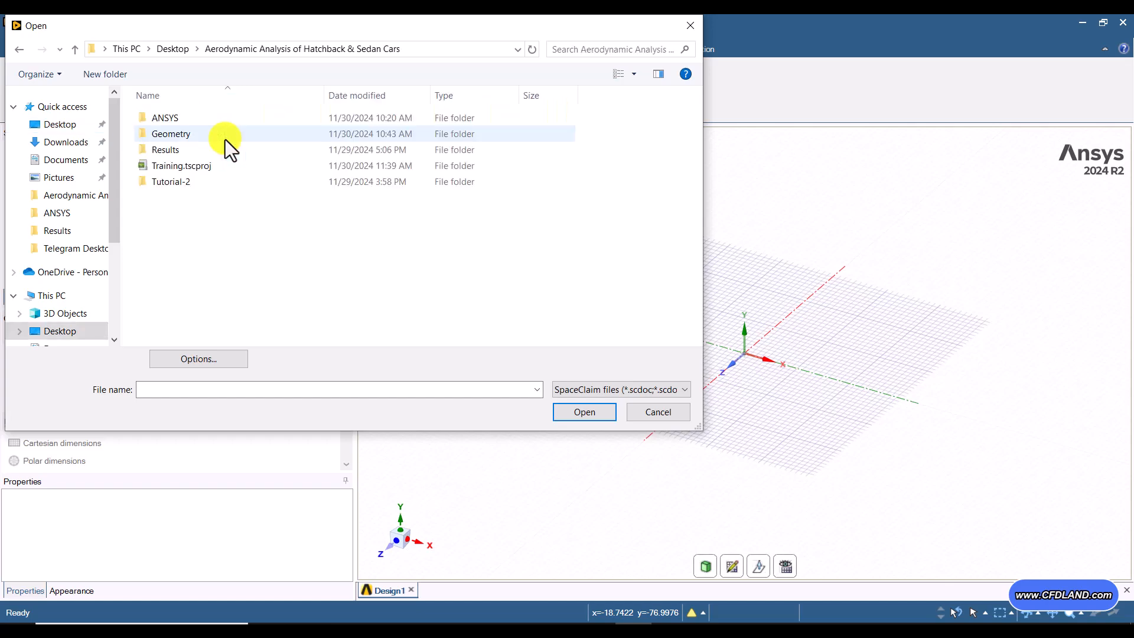
{"action": "double_click", "coordinate": [179, 137]}
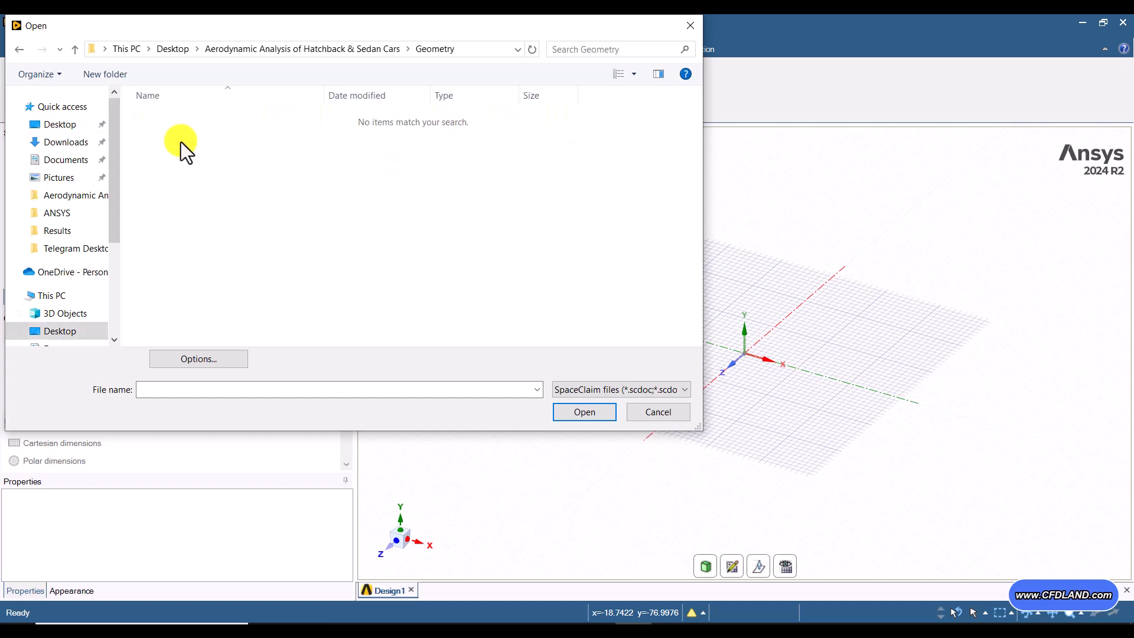
Step: Set the file type filter to All Files and insert 206HB.igs into the design
{"action": "left_click", "coordinate": [598, 393]}
{"action": "left_click_drag", "start_coordinate": [847, 229], "coordinate": [867, 352]}
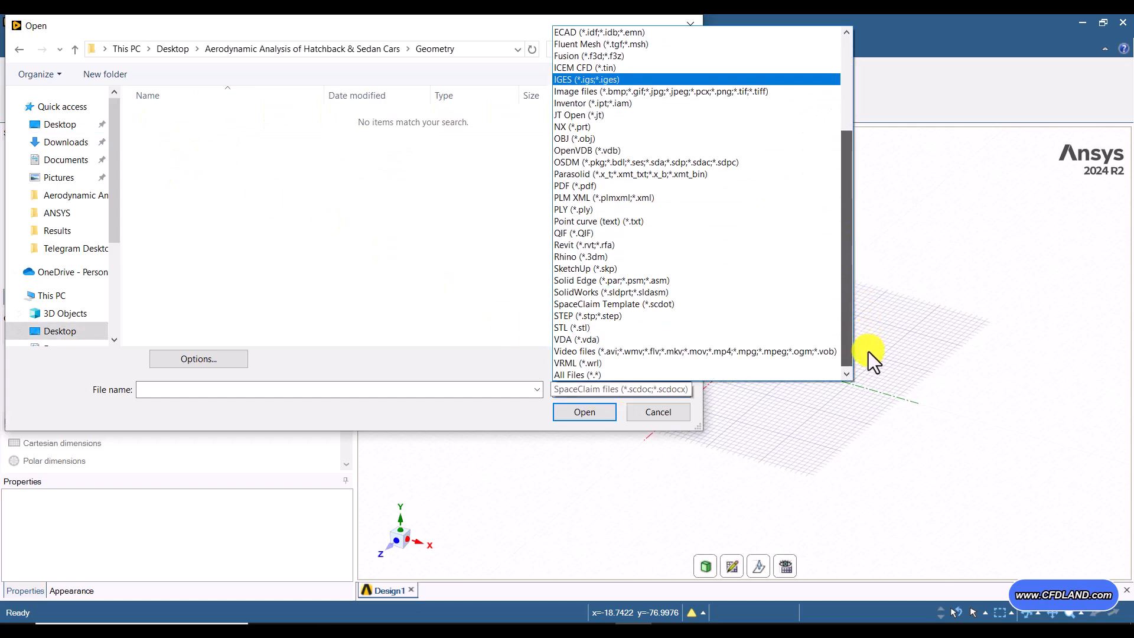
{"action": "left_click", "coordinate": [604, 374]}
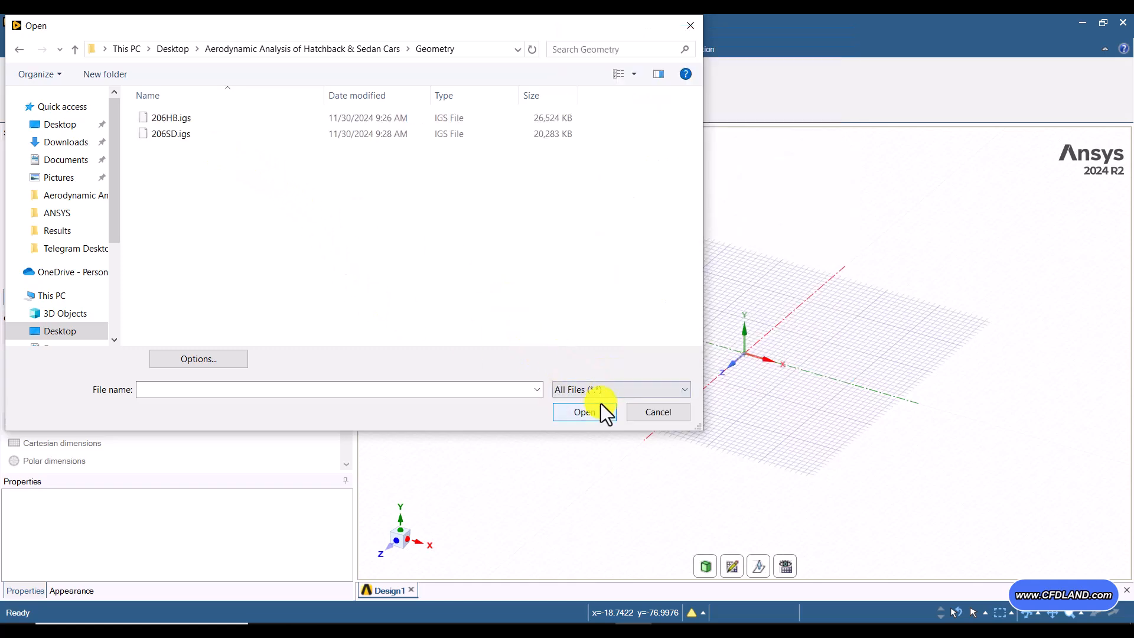
{"action": "left_click", "coordinate": [615, 393]}
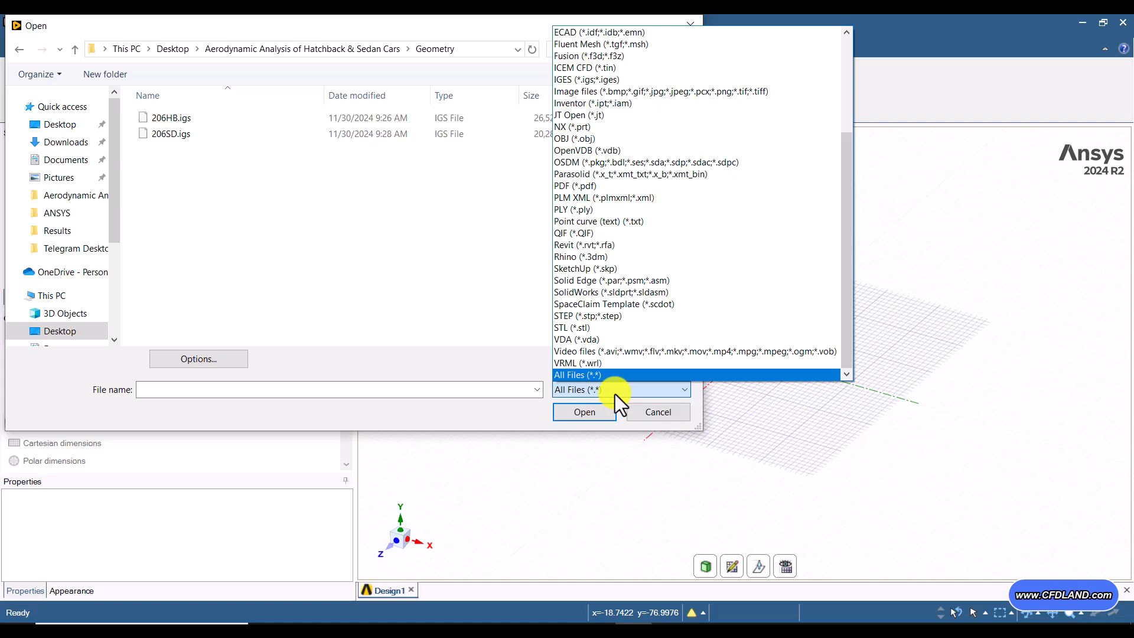
{"action": "left_click", "coordinate": [615, 392]}
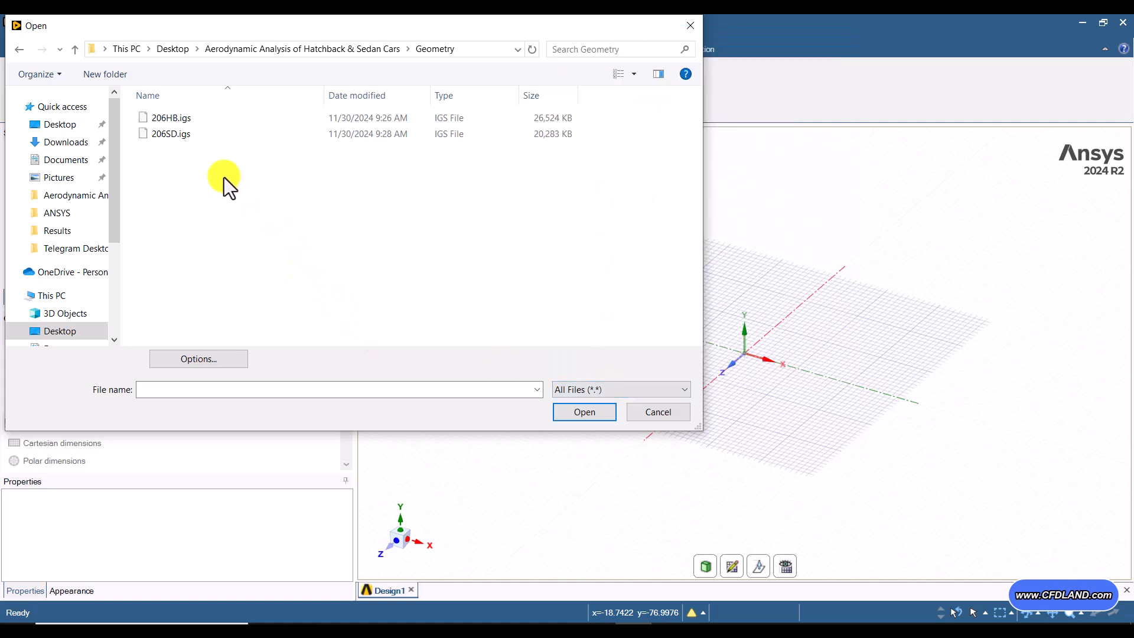
{"action": "left_click", "coordinate": [183, 123]}
{"action": "left_click", "coordinate": [598, 417]}
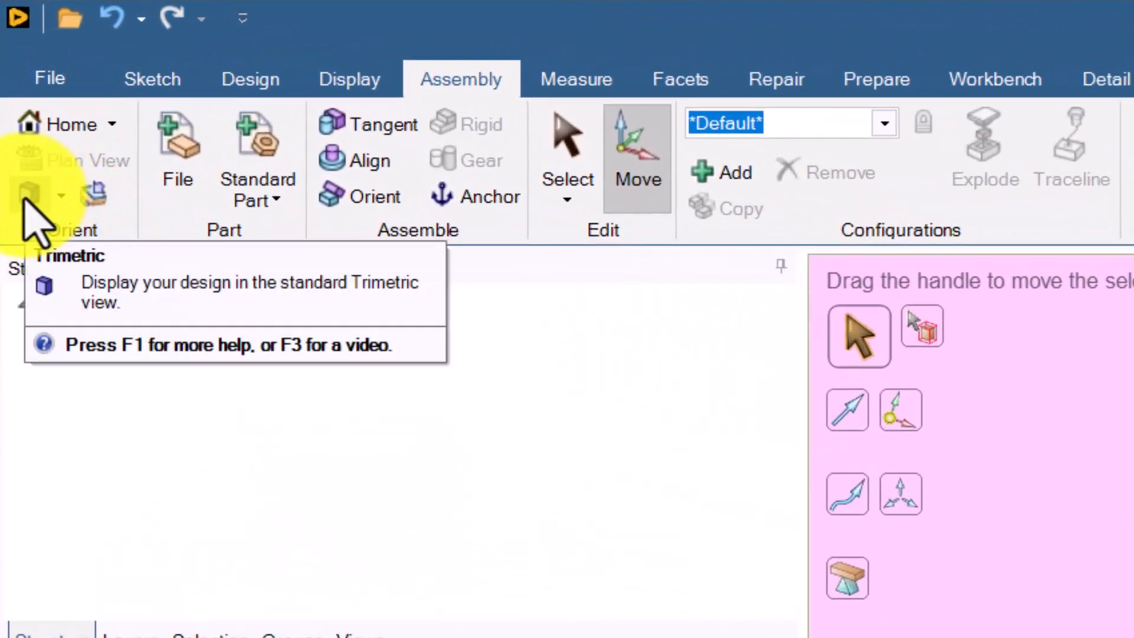
Step: Orient the imported car to the standard Trimetric view, clear its selection and leave the Move tool
{"action": "left_click", "coordinate": [26, 198]}
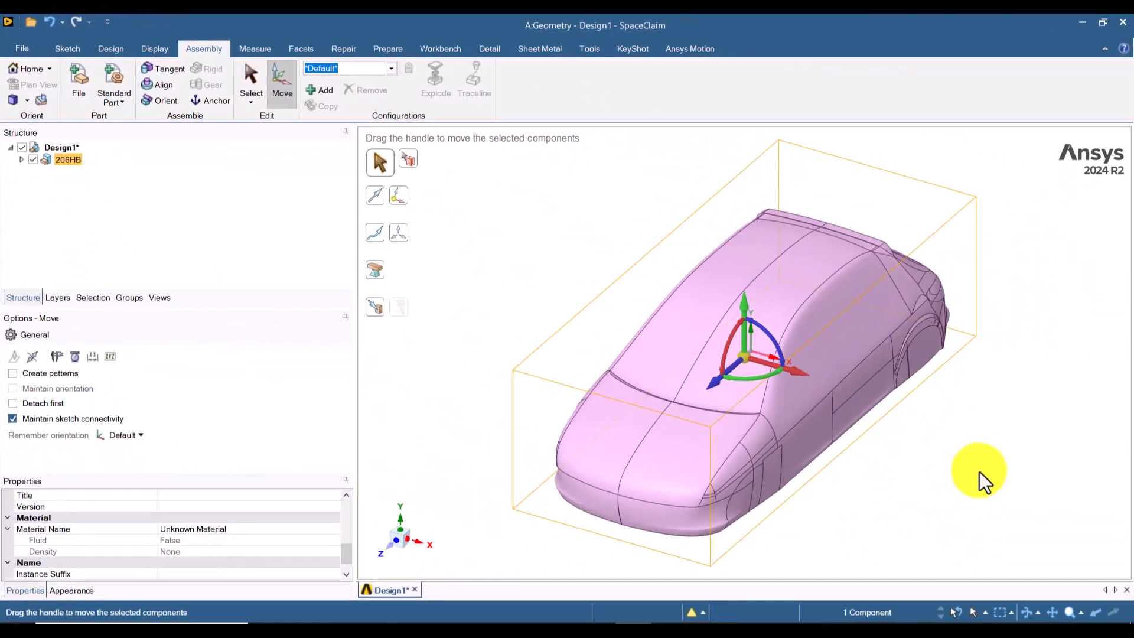
{"action": "middle_click_drag", "start_coordinate": [967, 498], "coordinate": [923, 464]}
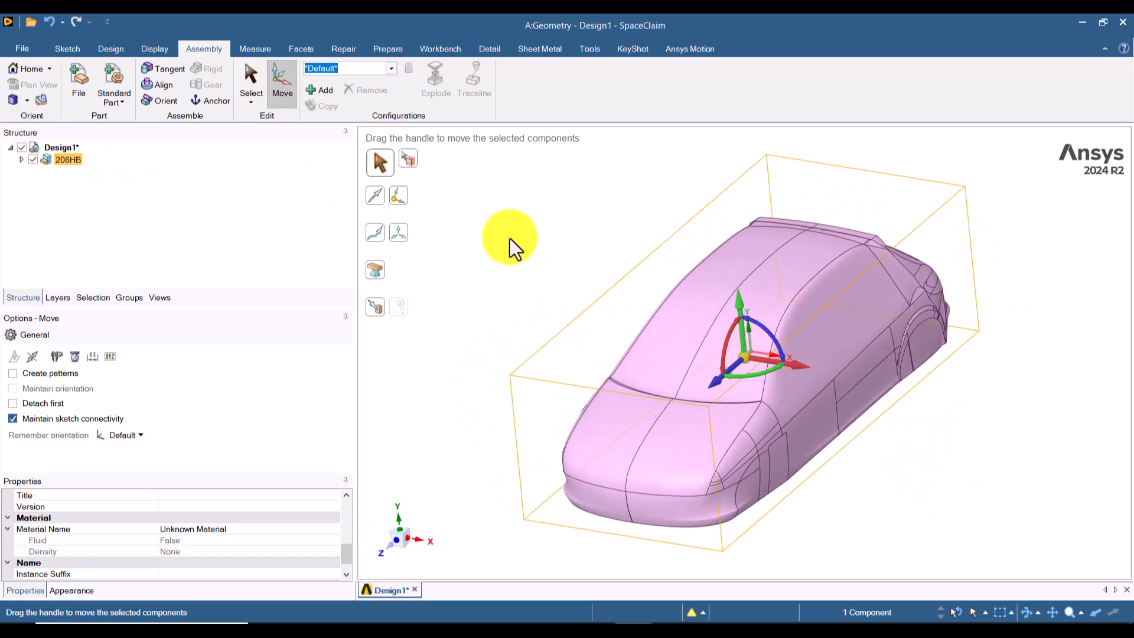
{"action": "left_click", "coordinate": [12, 101]}
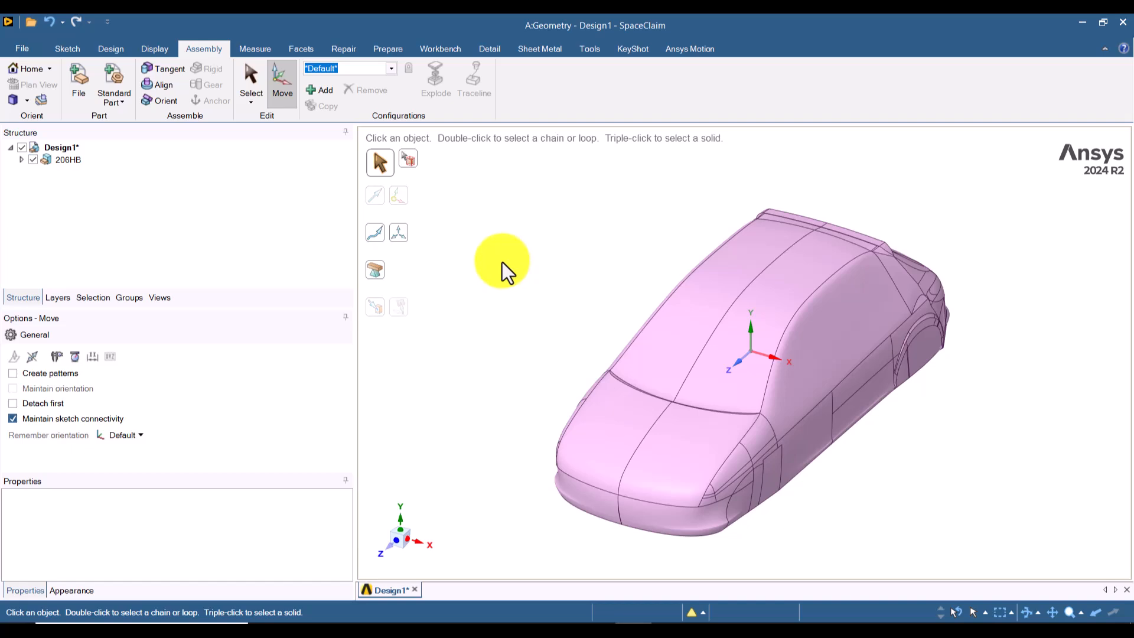
{"action": "key", "text": "Escape"}
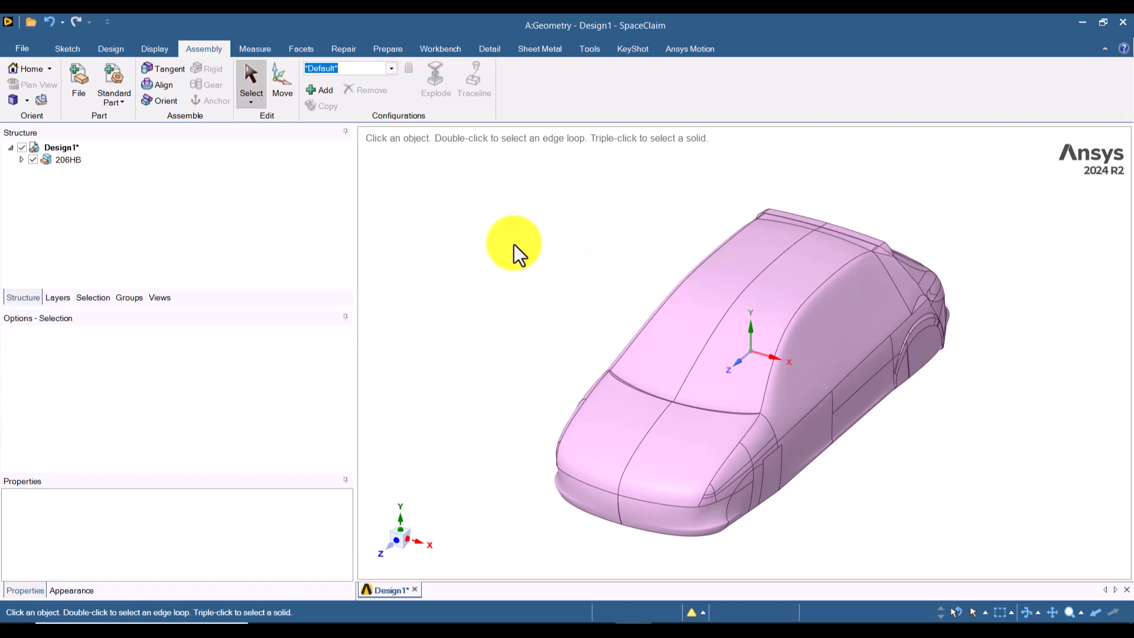
Step: Expand the 206HB component in the structure tree down to its solid body
{"action": "left_click", "coordinate": [66, 49]}
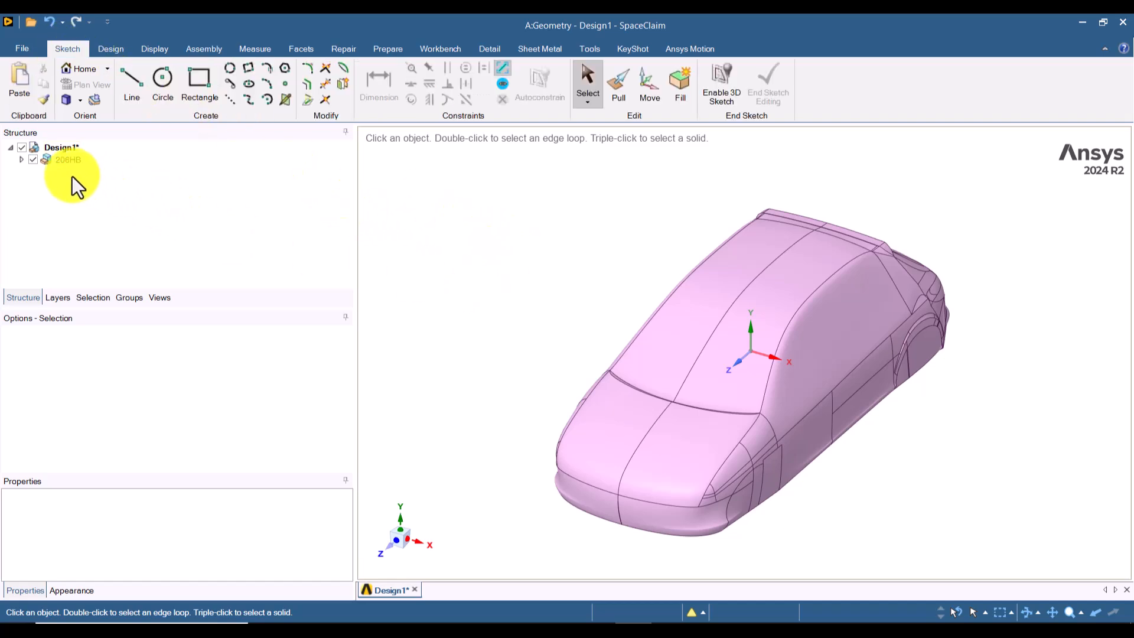
{"action": "left_click", "coordinate": [20, 160]}
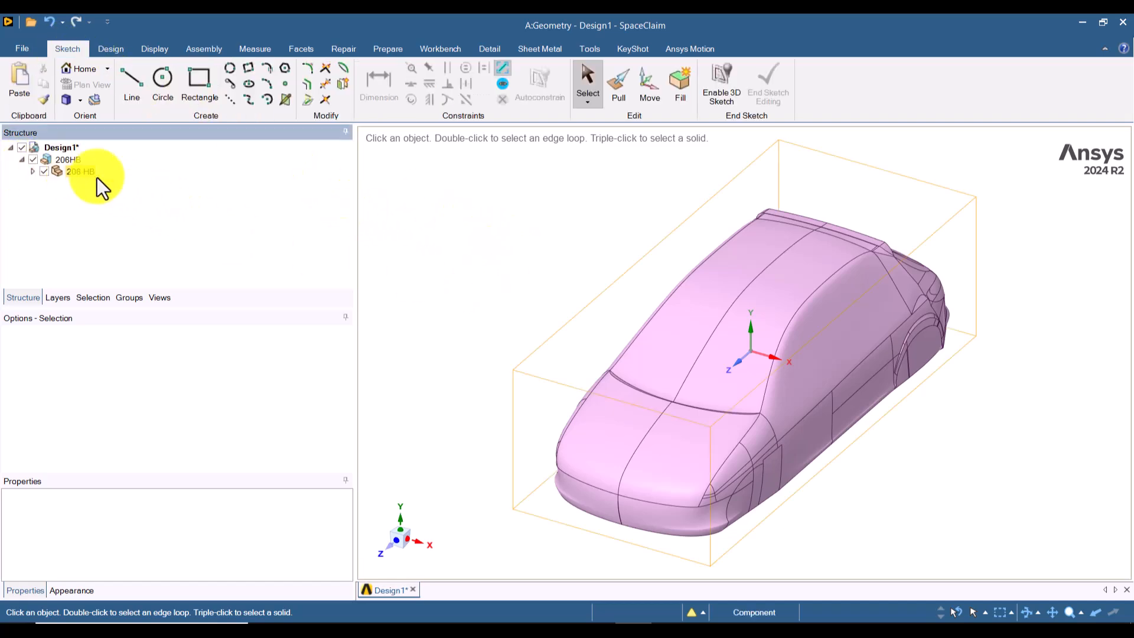
{"action": "left_click", "coordinate": [32, 172]}
{"action": "left_click", "coordinate": [791, 390]}
{"action": "left_click", "coordinate": [498, 302]}
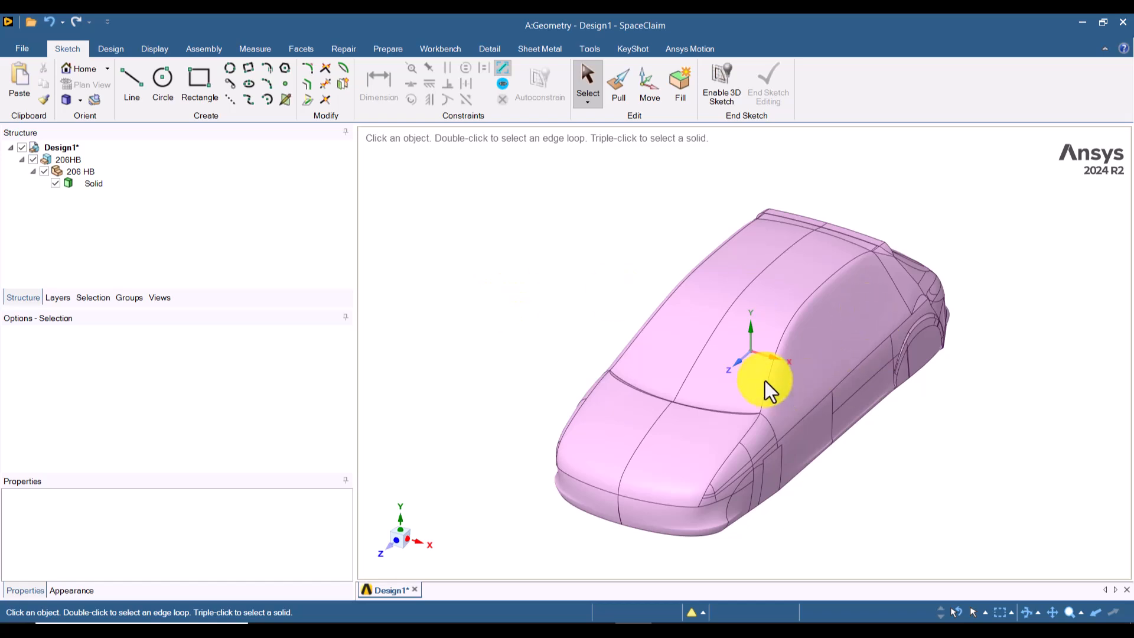
Step: Select the Z axis of the origin, start a sketch on the plane normal to it, and view that plane face-on
{"action": "left_click", "coordinate": [741, 381]}
{"action": "left_click", "coordinate": [742, 372]}
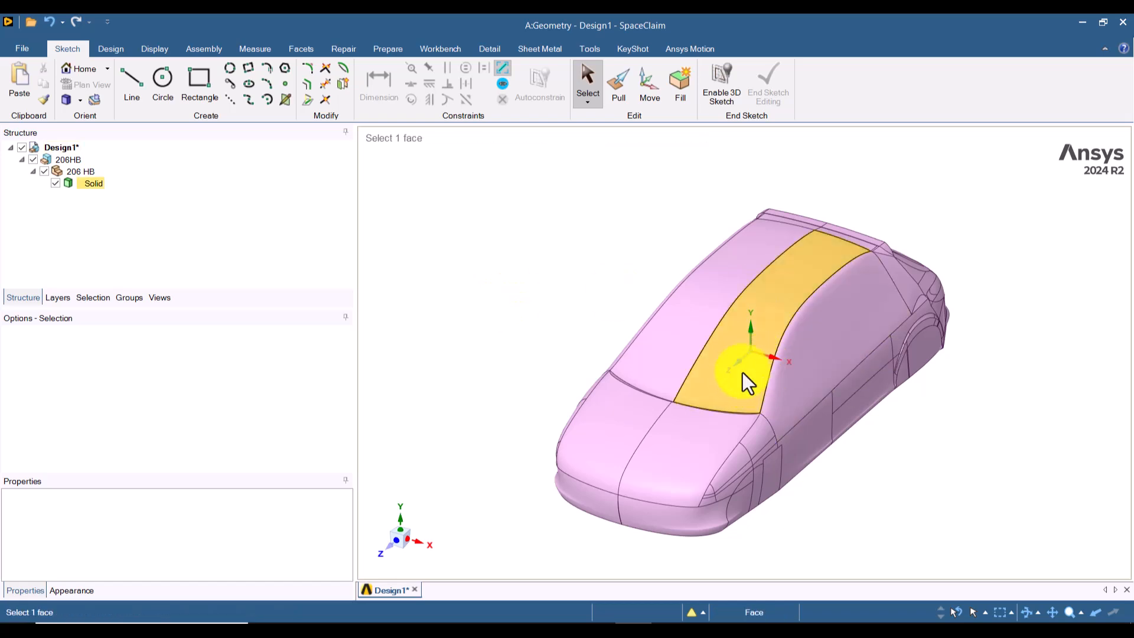
{"action": "left_click", "coordinate": [784, 373]}
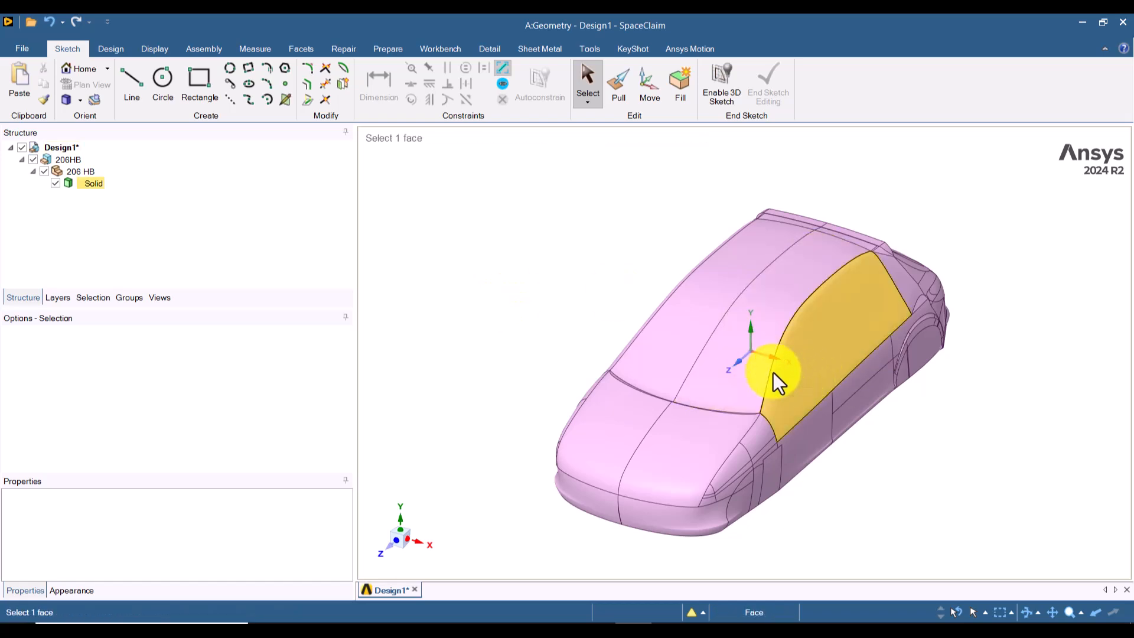
{"action": "left_click", "coordinate": [764, 365]}
{"action": "left_click", "coordinate": [663, 398]}
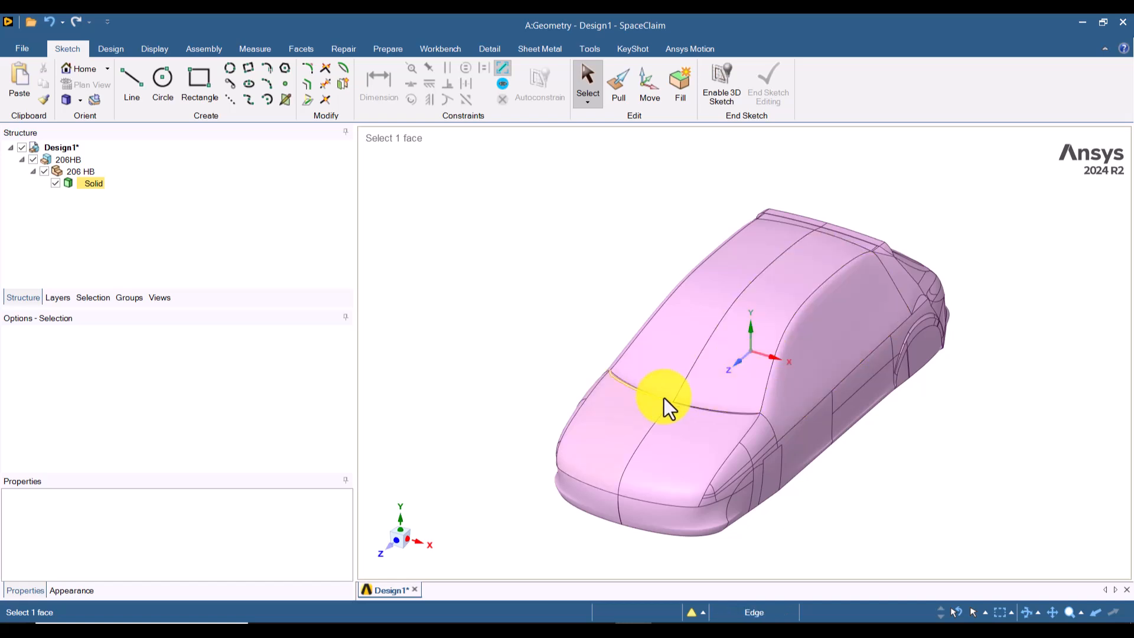
{"action": "left_click", "coordinate": [738, 363]}
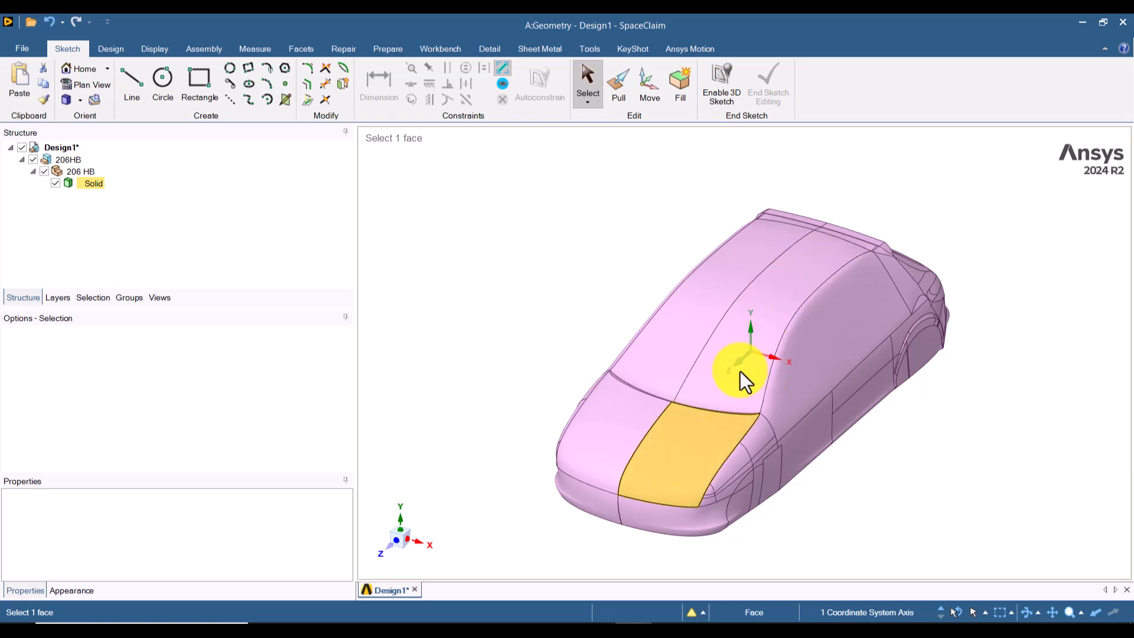
{"action": "left_click", "coordinate": [112, 49]}
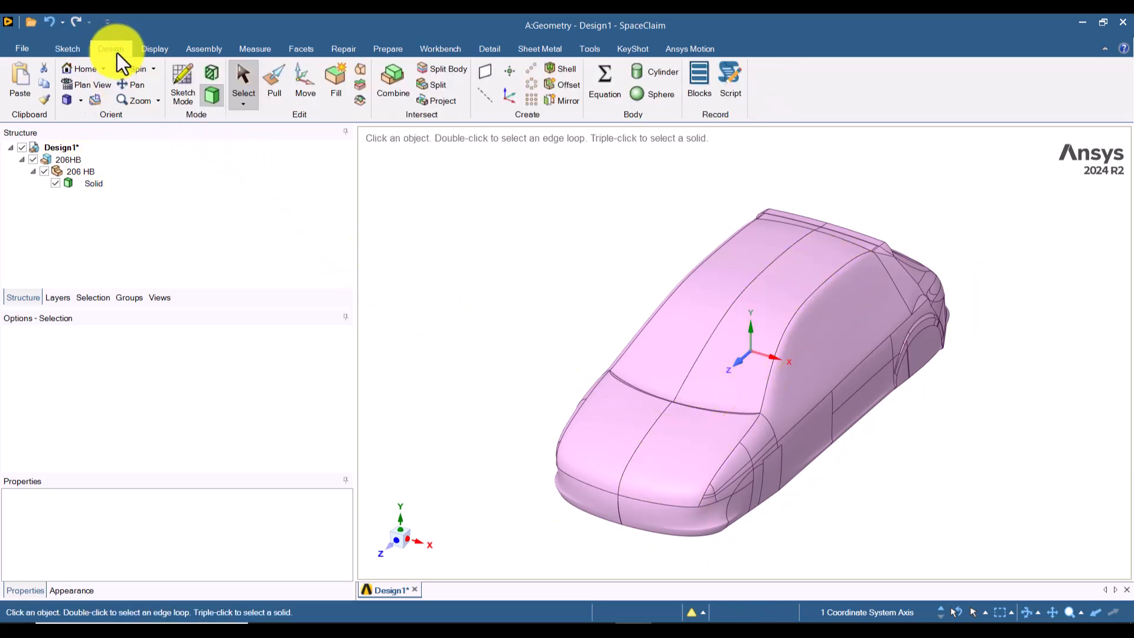
{"action": "left_click", "coordinate": [182, 95]}
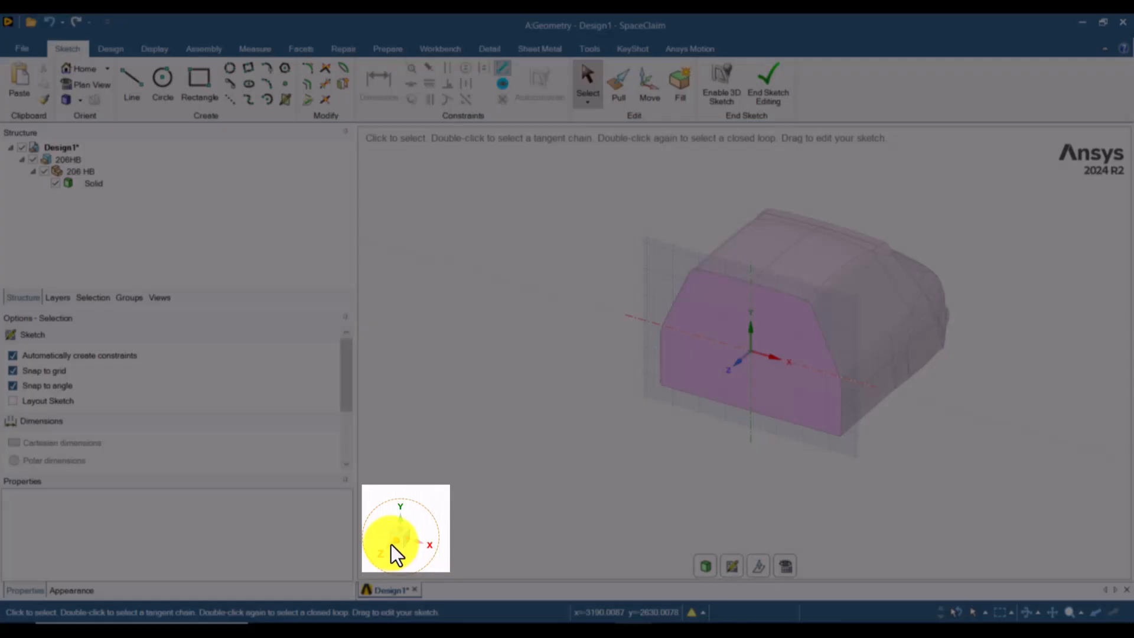
{"action": "left_click", "coordinate": [390, 544]}
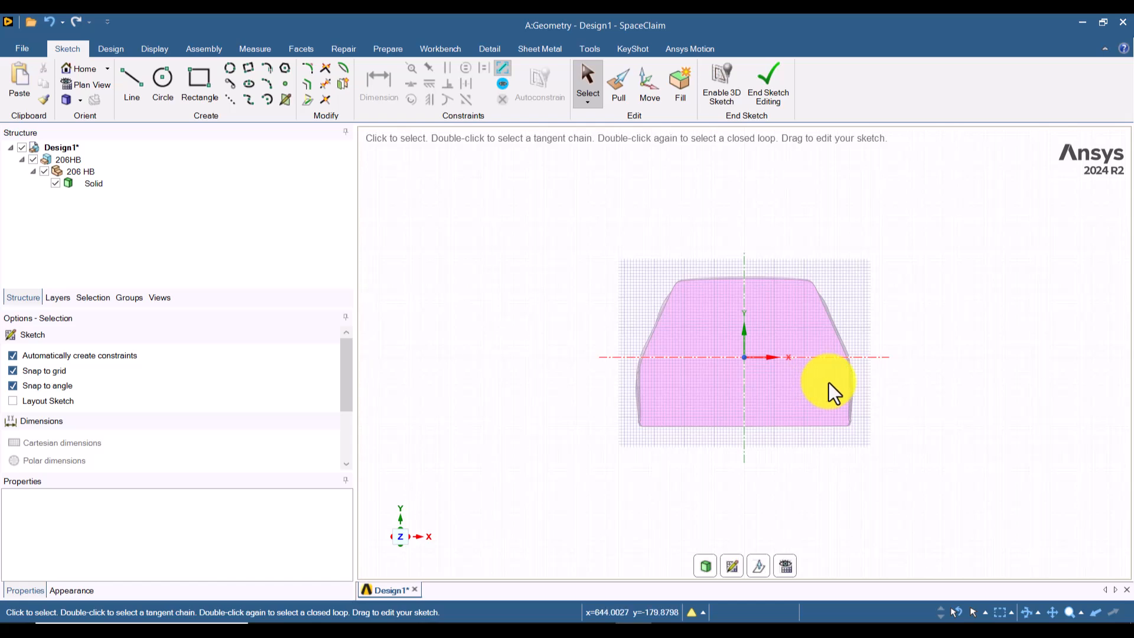
Step: Draw a rectangle 12 m wide and 6 m high around the car profile, starting below and to the left of it
{"action": "left_click", "coordinate": [214, 92]}
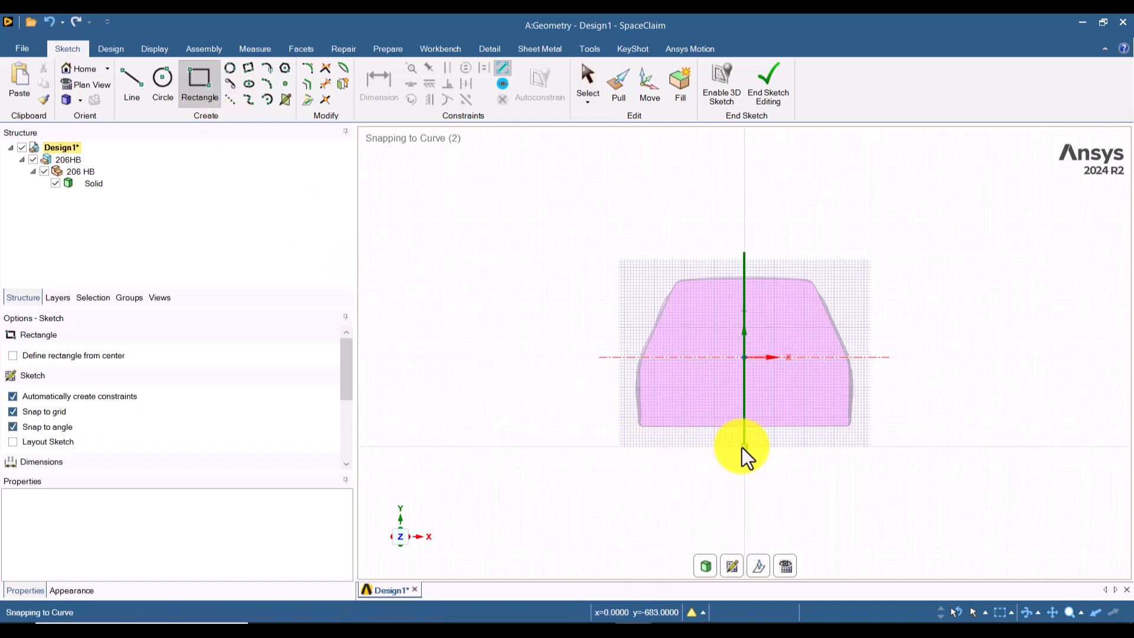
{"action": "left_click", "coordinate": [494, 451]}
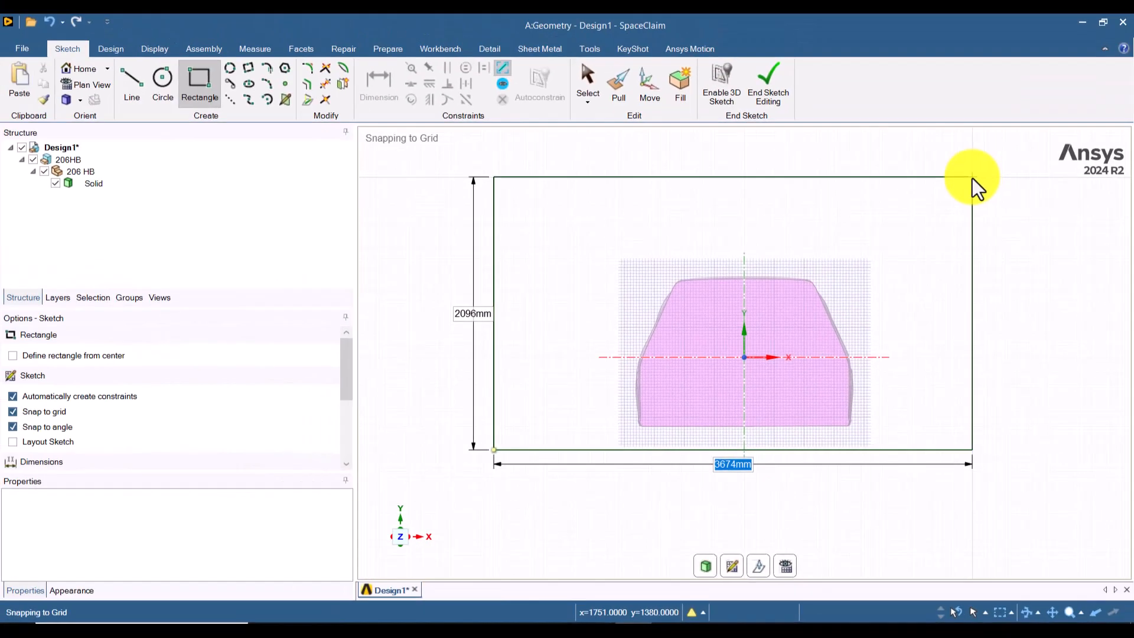
{"action": "type", "text": "12"}
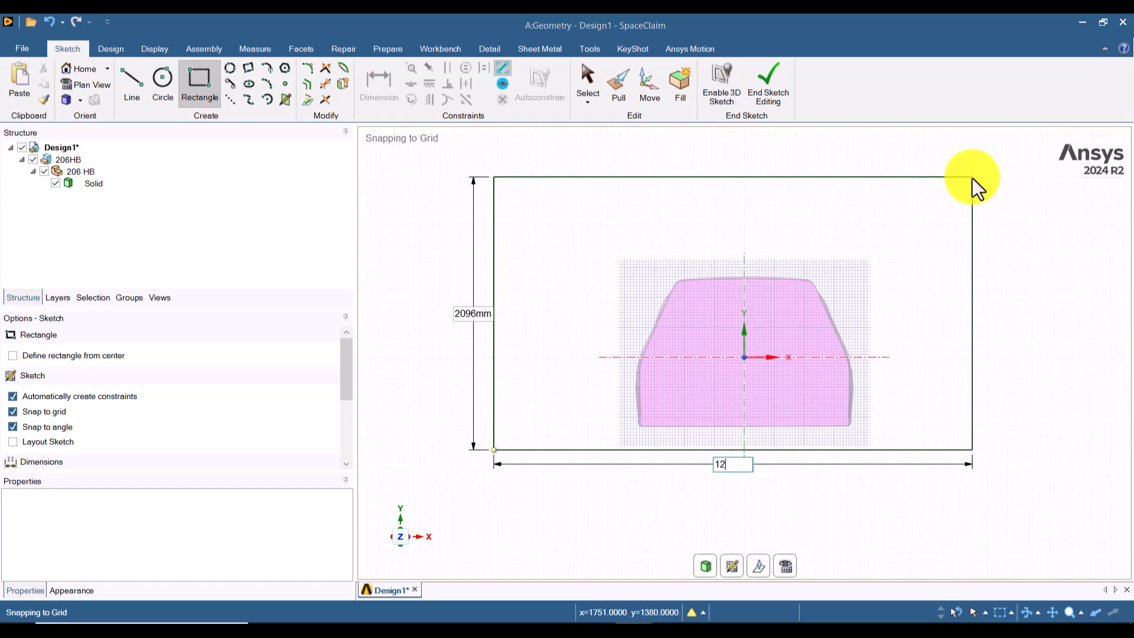
{"action": "type", "text": "m"}
{"action": "key", "text": "Tab"}
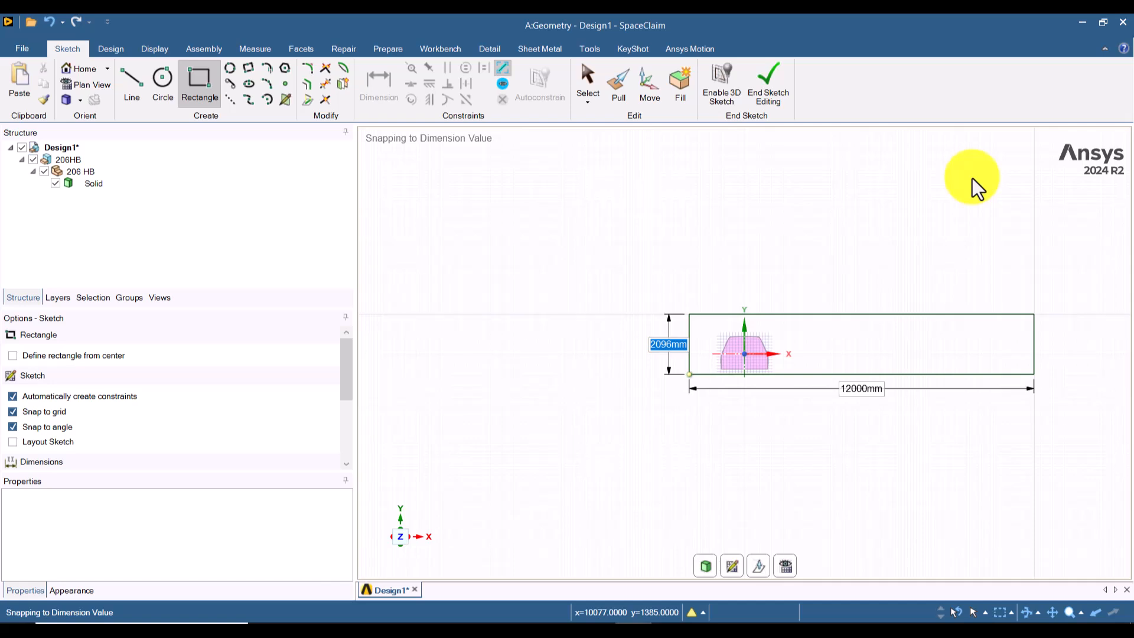
{"action": "type", "text": "6"}
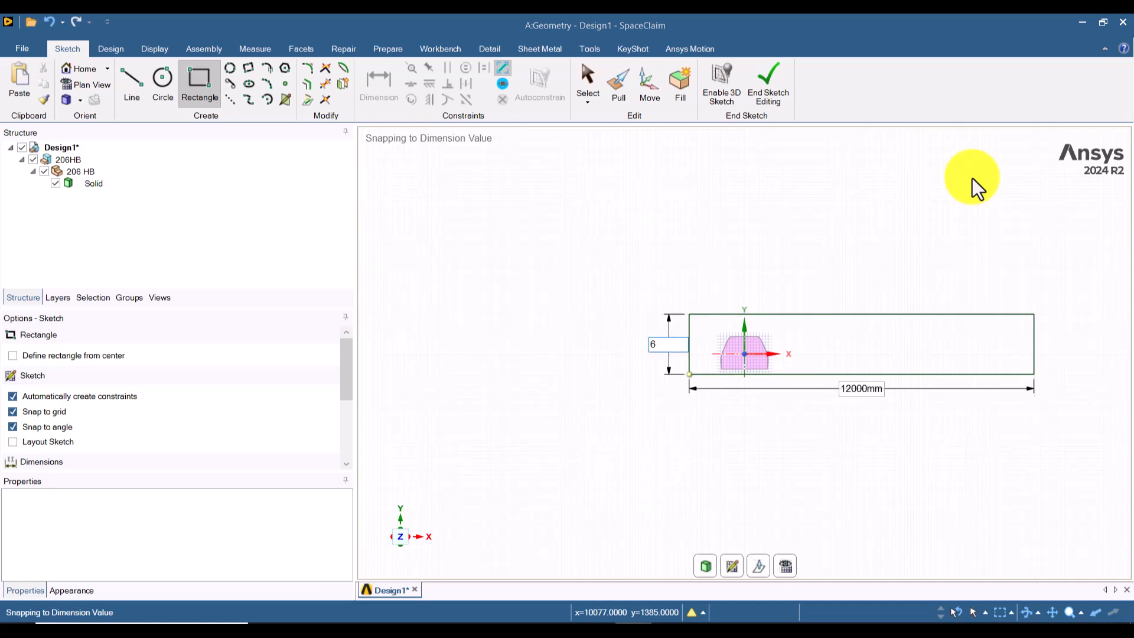
{"action": "type", "text": "m"}
{"action": "key", "text": "Escape"}
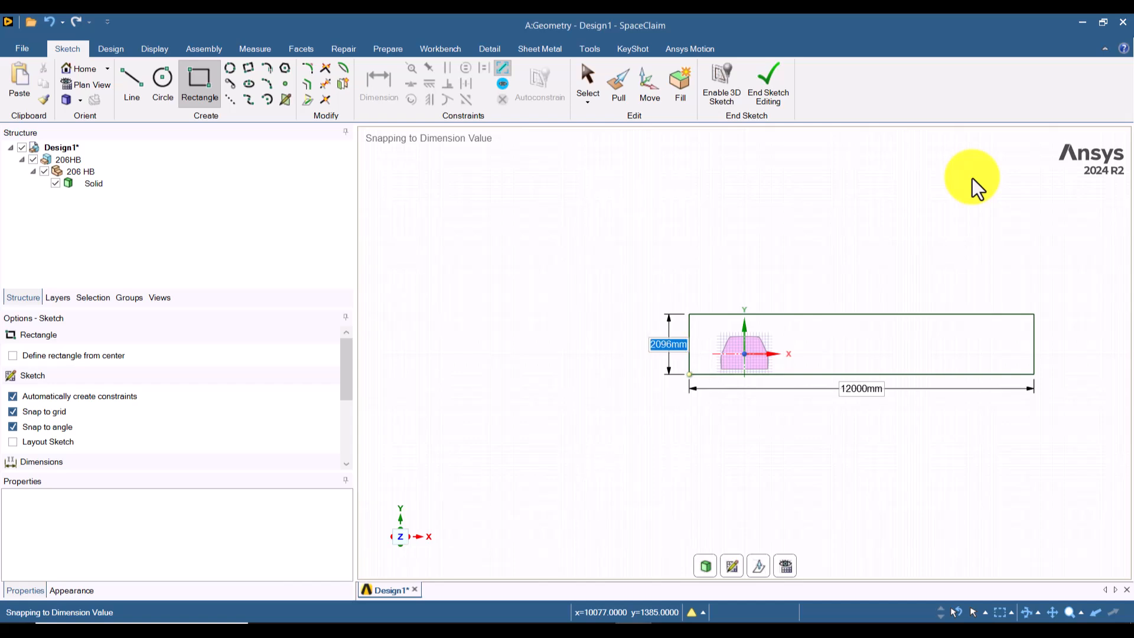
{"action": "key", "text": "Return"}
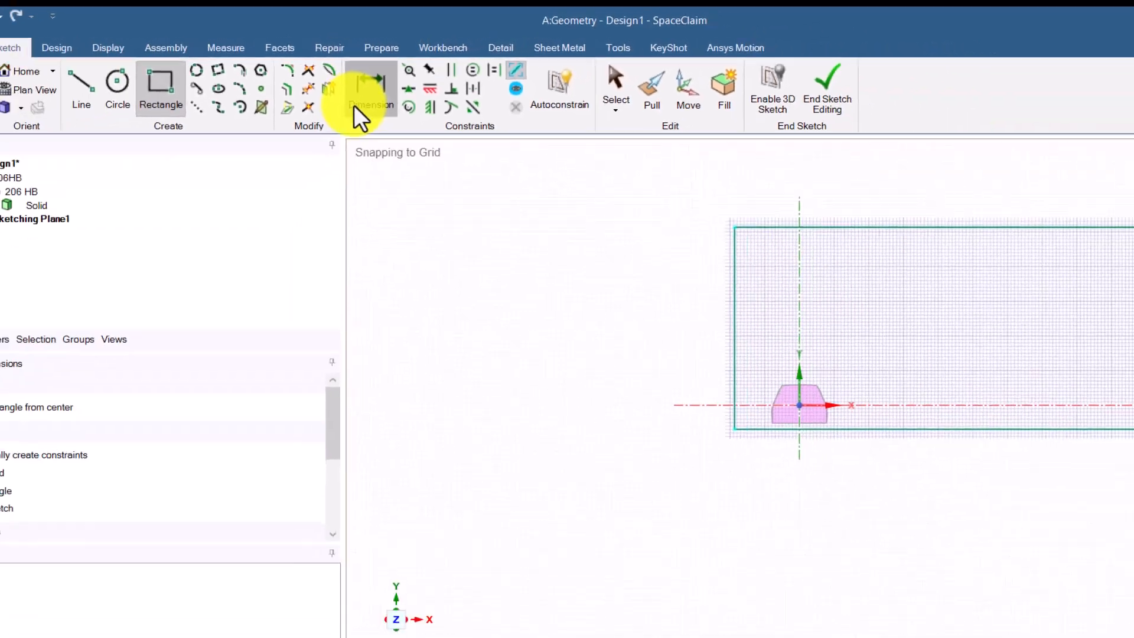
Step: Dimension the rectangle's height beside its left edge and its width below its bottom edge
{"action": "left_click", "coordinate": [357, 104]}
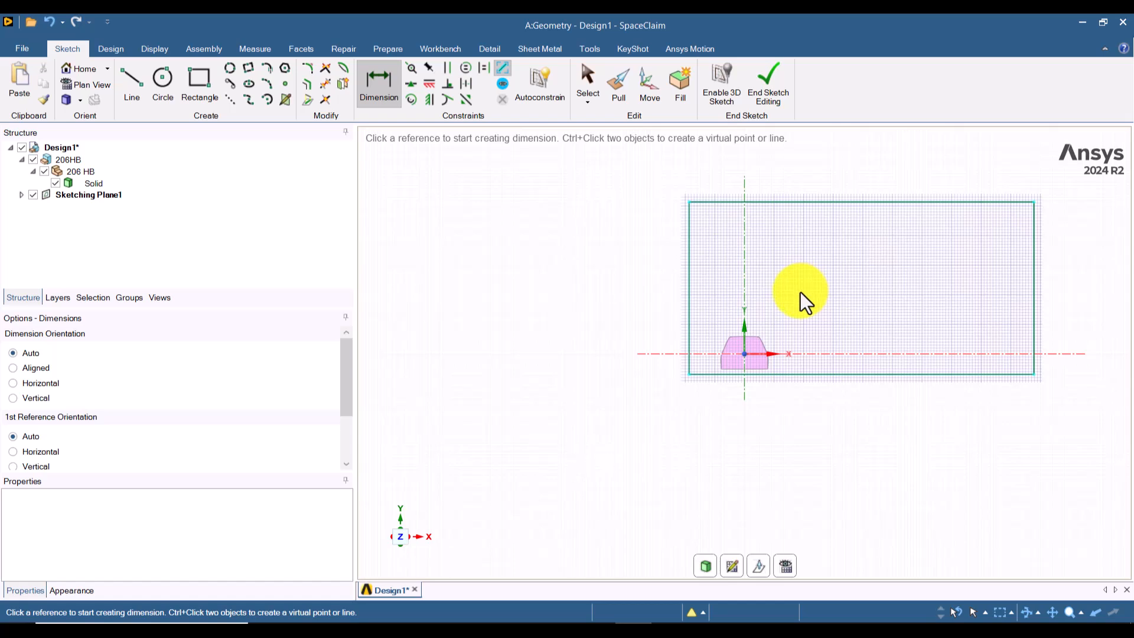
{"action": "left_click", "coordinate": [516, 285]}
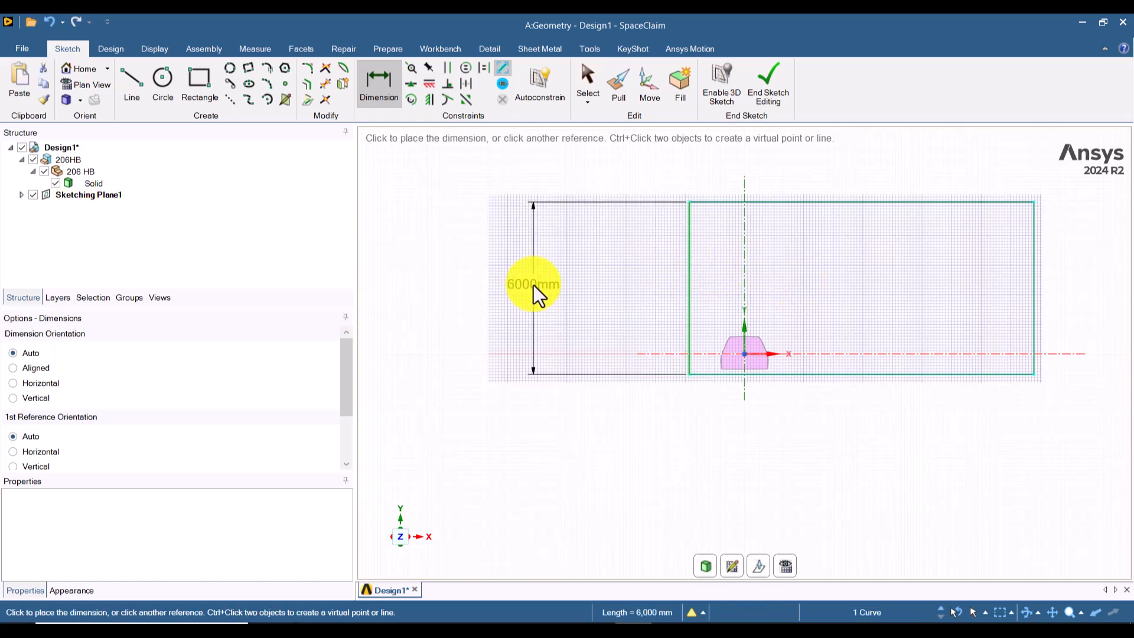
{"action": "left_click", "coordinate": [644, 390]}
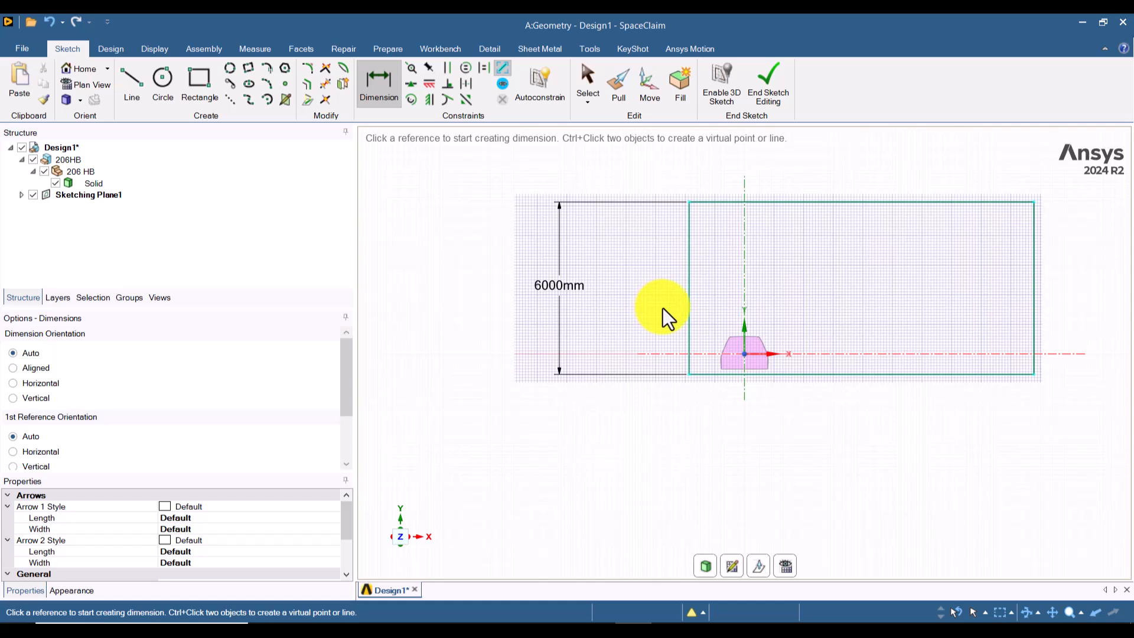
{"action": "left_click", "coordinate": [903, 373]}
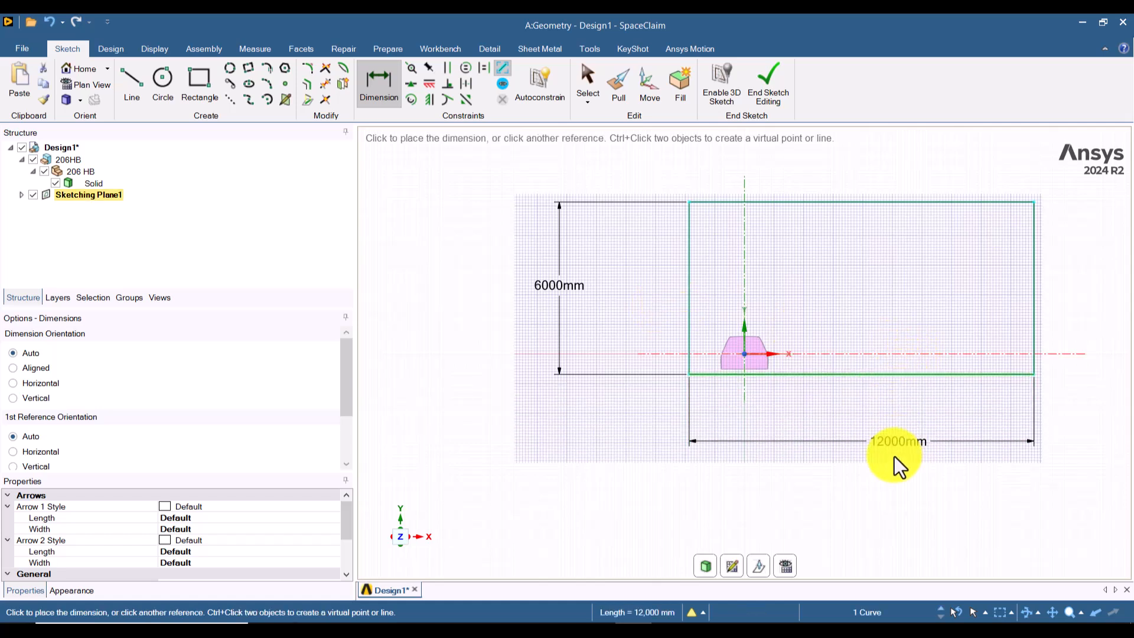
{"action": "left_click", "coordinate": [891, 465]}
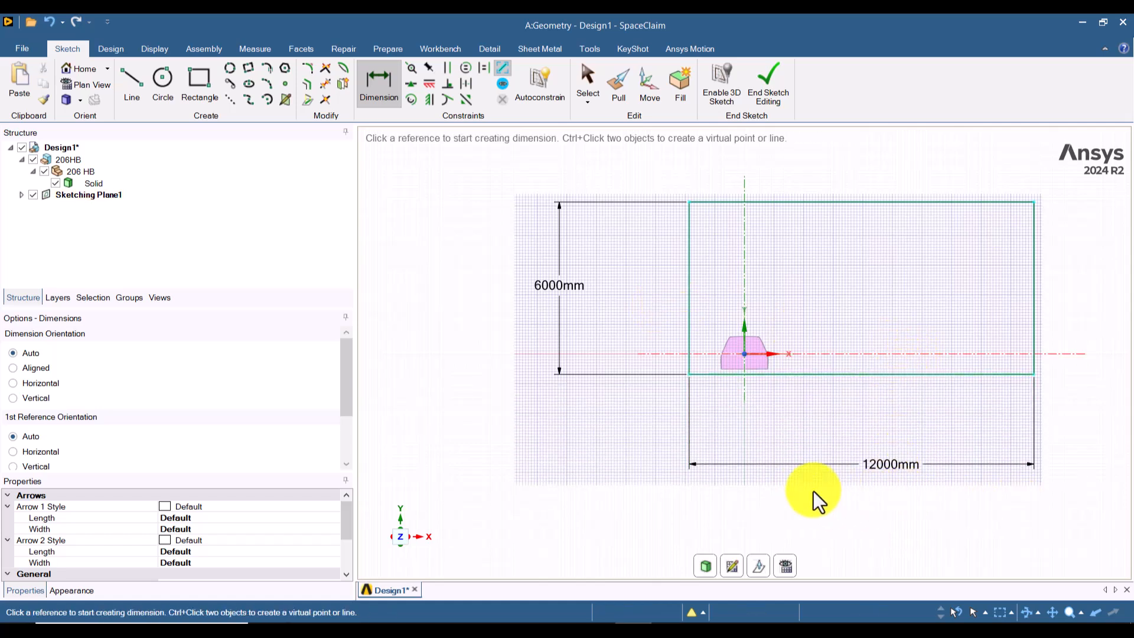
Step: Dimension the distance from the rectangle's left edge to the vertical Y axis and set it to 6000 mm
{"action": "left_click", "coordinate": [688, 232]}
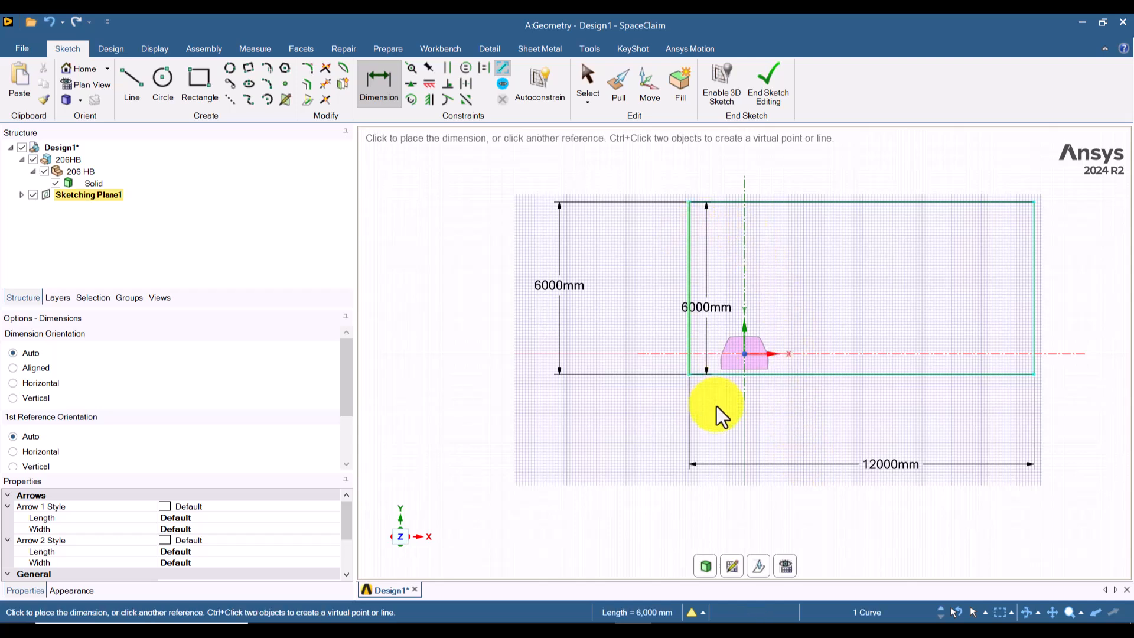
{"action": "left_click", "coordinate": [745, 249]}
{"action": "left_click", "coordinate": [712, 215]}
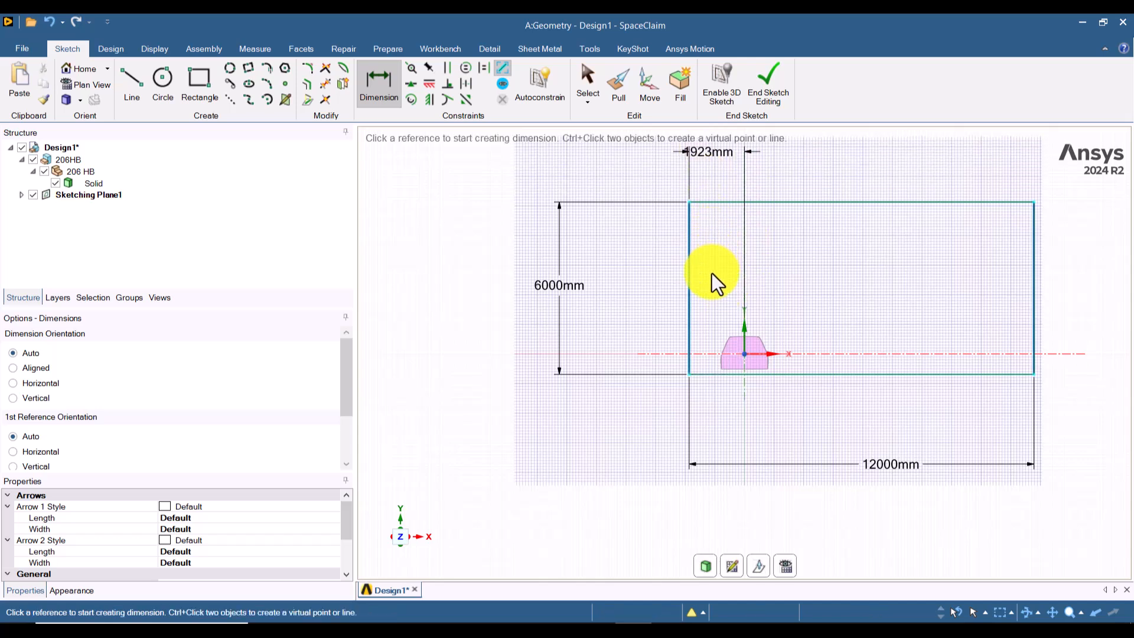
{"action": "left_click", "coordinate": [699, 150]}
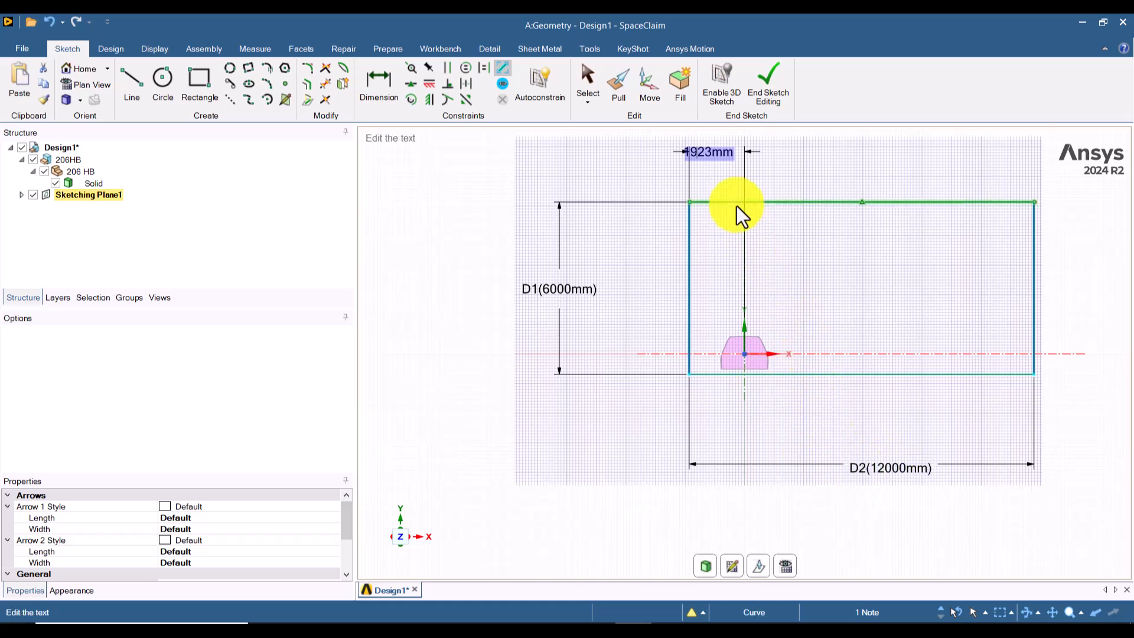
{"action": "type", "text": "6000"}
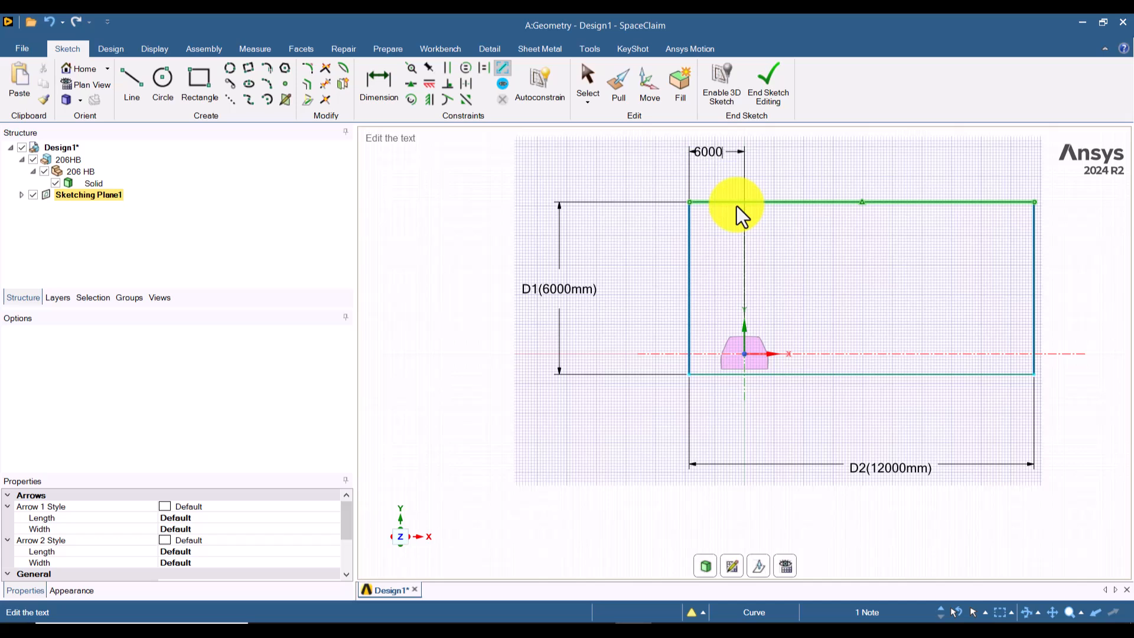
{"action": "key", "text": "Return"}
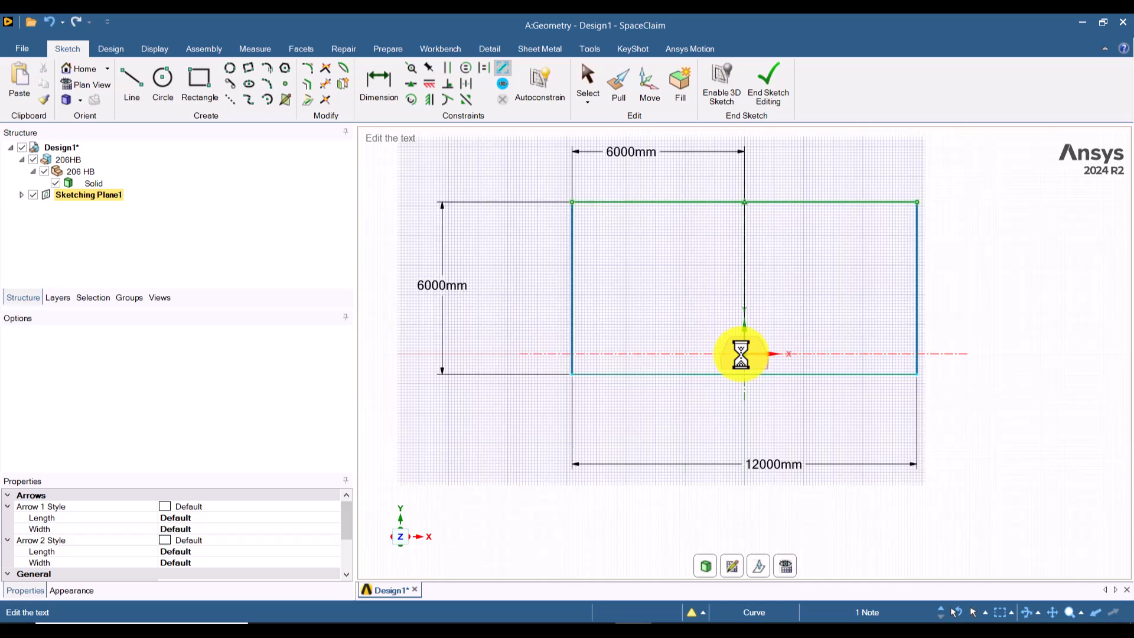
Step: Dimension the distance from the horizontal X axis to the rectangle's bottom edge and set it to 700 mm
{"action": "left_click", "coordinate": [830, 357]}
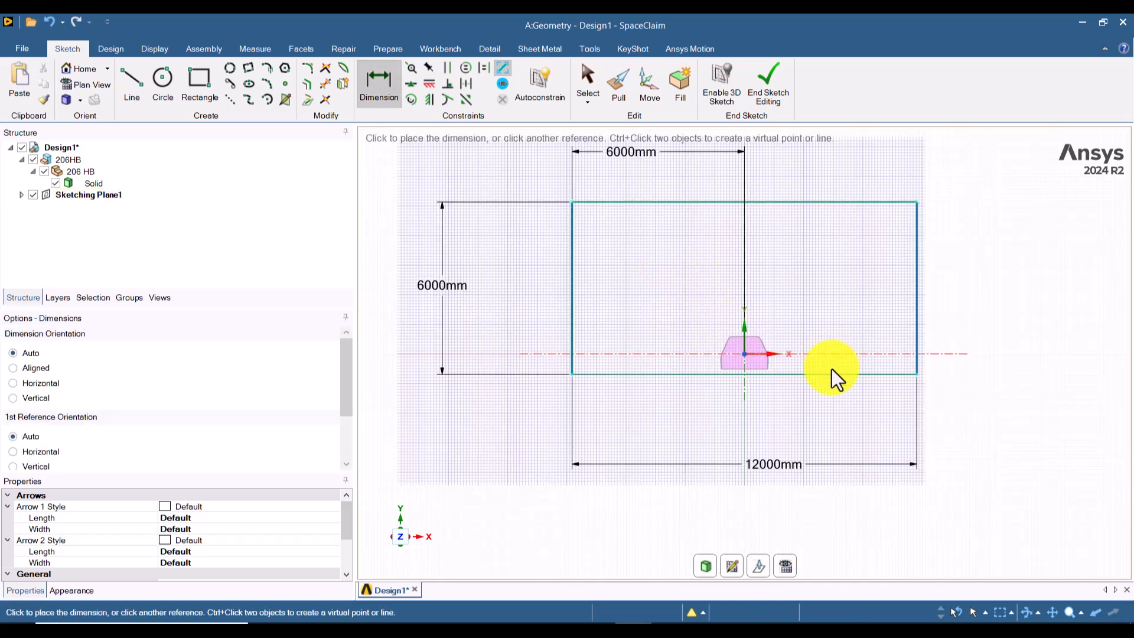
{"action": "left_click", "coordinate": [831, 374]}
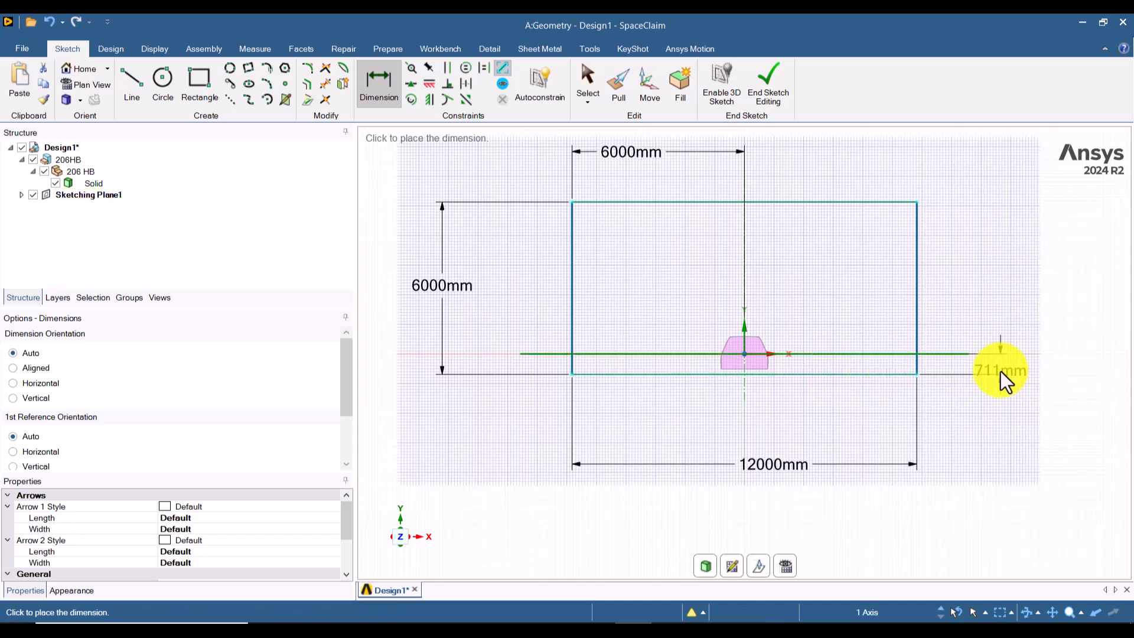
{"action": "left_click", "coordinate": [1001, 372]}
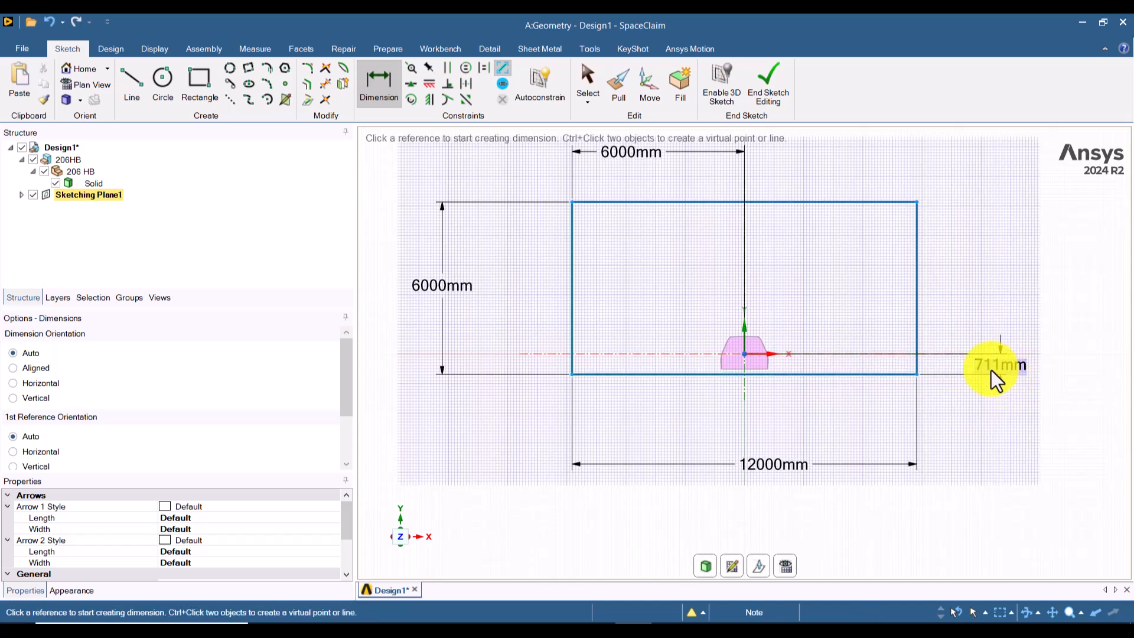
{"action": "scroll", "coordinate": [761, 373], "scroll_direction": "up", "scroll_amount": 5}
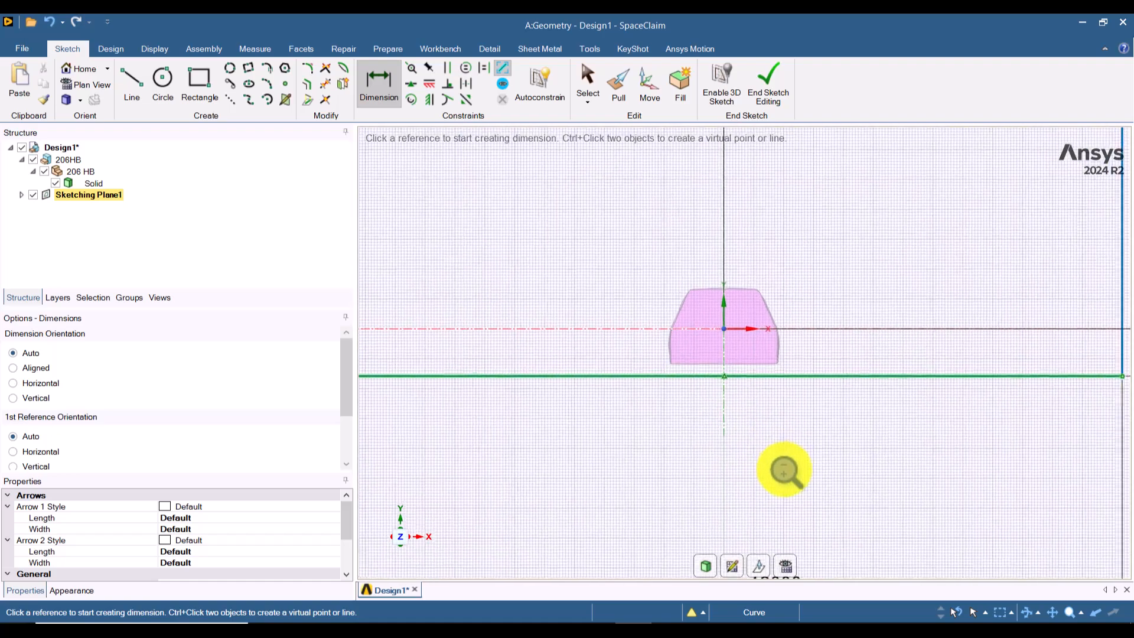
{"action": "scroll", "coordinate": [754, 435], "scroll_direction": "down", "scroll_amount": 5}
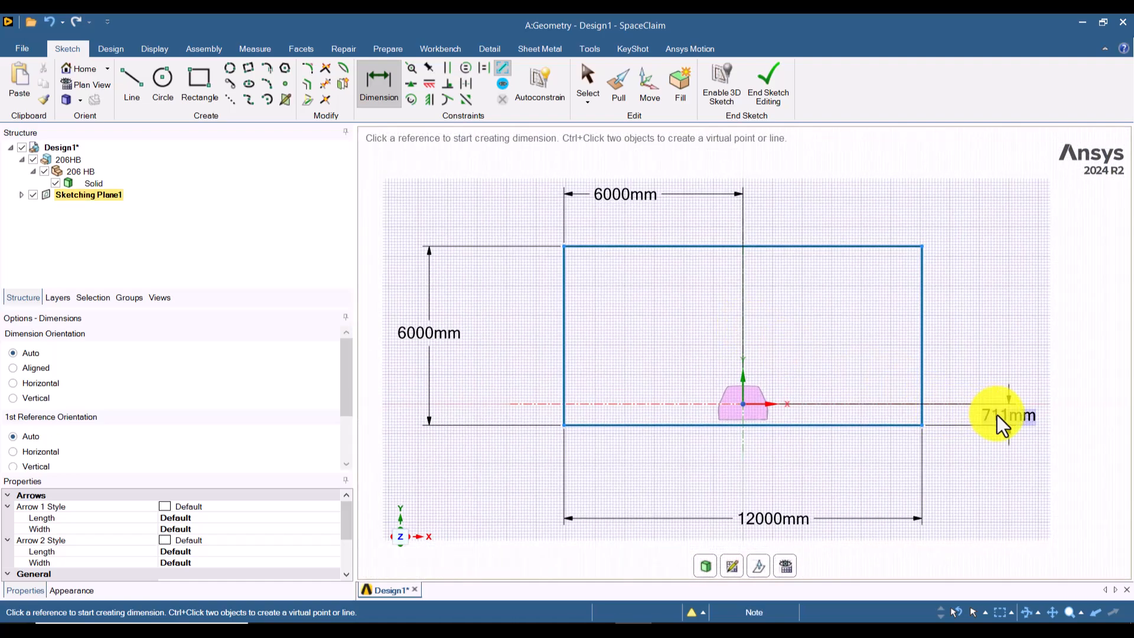
{"action": "left_click", "coordinate": [997, 414]}
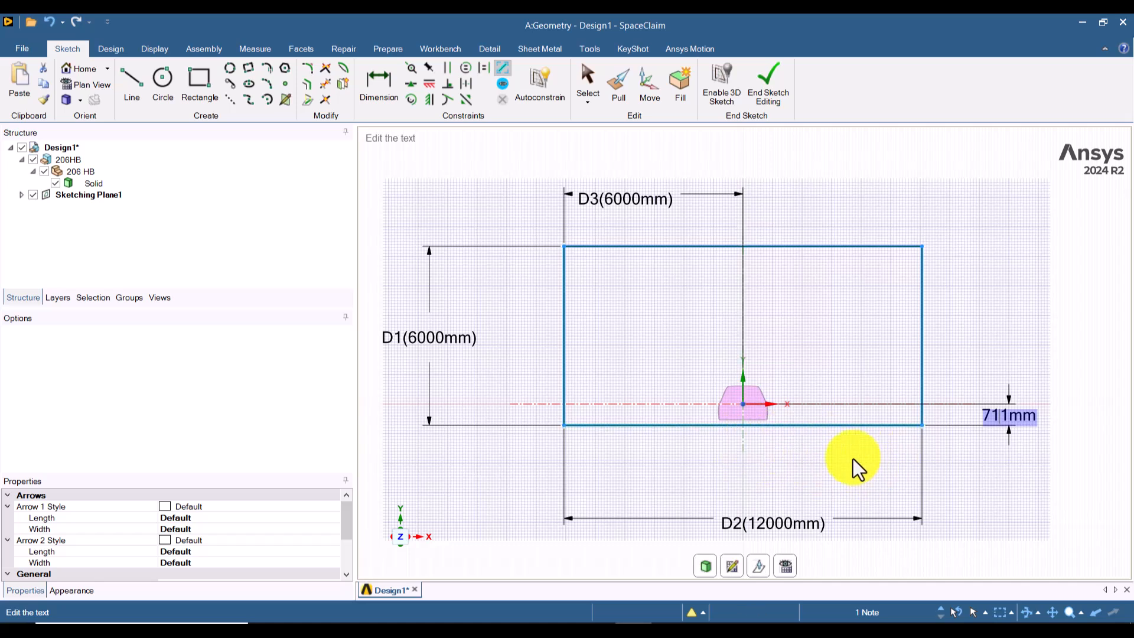
{"action": "key", "text": "BackSpace"}
{"action": "type", "text": "700"}
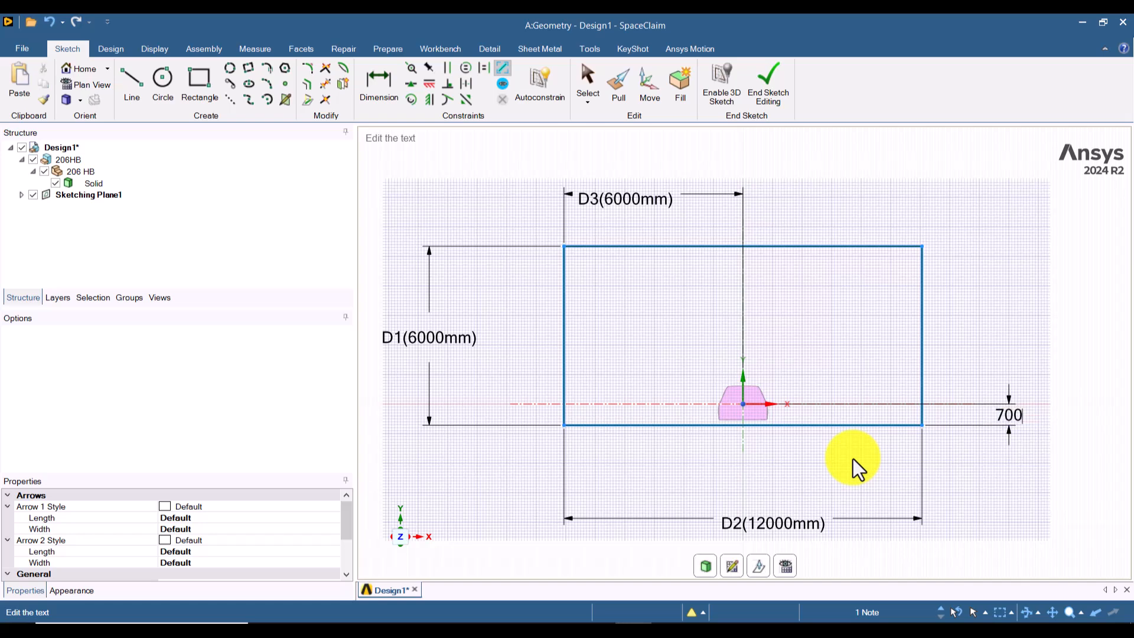
{"action": "key", "text": "Return"}
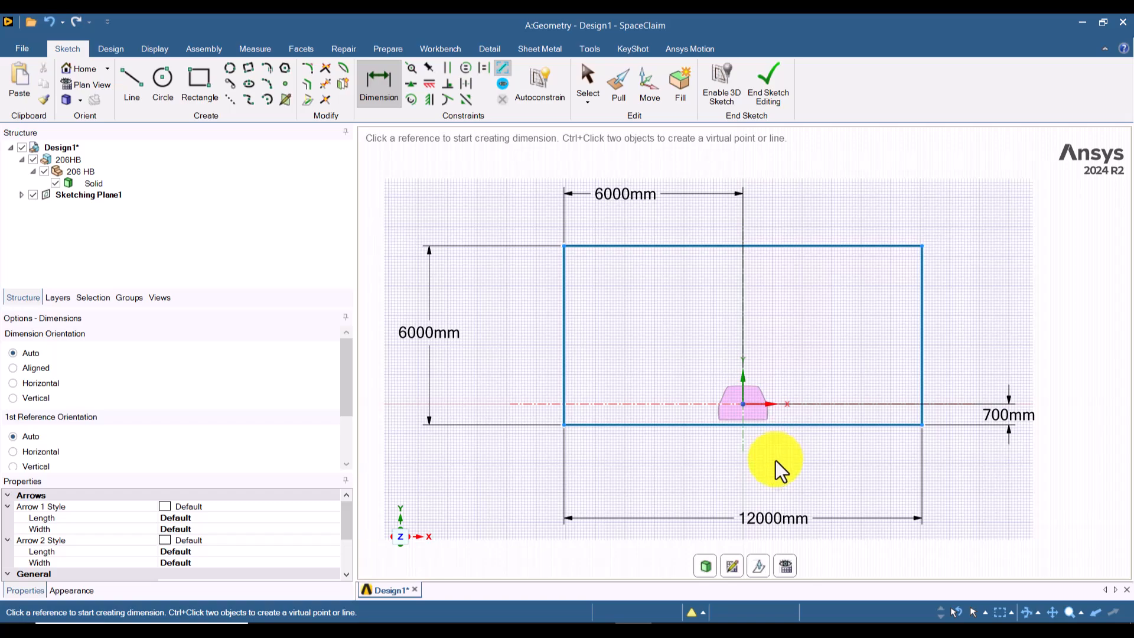
Step: End the sketch, turn the resulting surface and car to a three-dimensional view, and leave the Pull tool with nothing selected
{"action": "mouse_move", "coordinate": [776, 466]}
{"action": "middle_mouse_down", "text": "shift"}
{"action": "mouse_move", "coordinate": [766, 362]}
{"action": "mouse_move", "coordinate": [791, 518]}
{"action": "mouse_move", "coordinate": [792, 423]}
{"action": "mouse_move", "coordinate": [797, 506]}
{"action": "mouse_move", "coordinate": [799, 440]}
{"action": "middle_mouse_up", "text": "shift"}
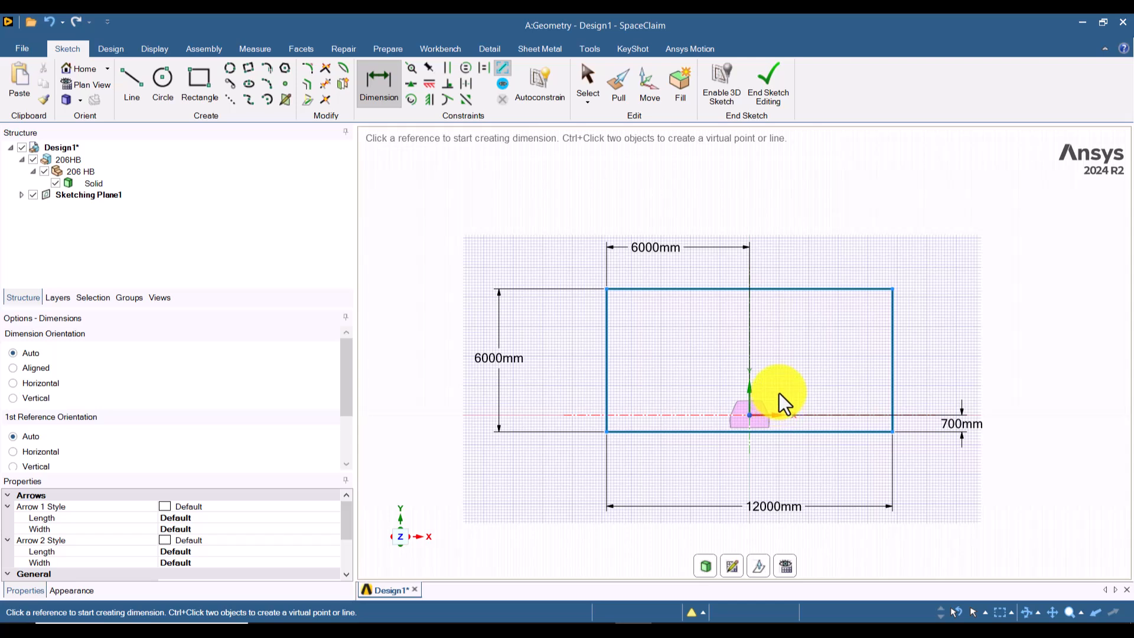
{"action": "left_click", "coordinate": [771, 103]}
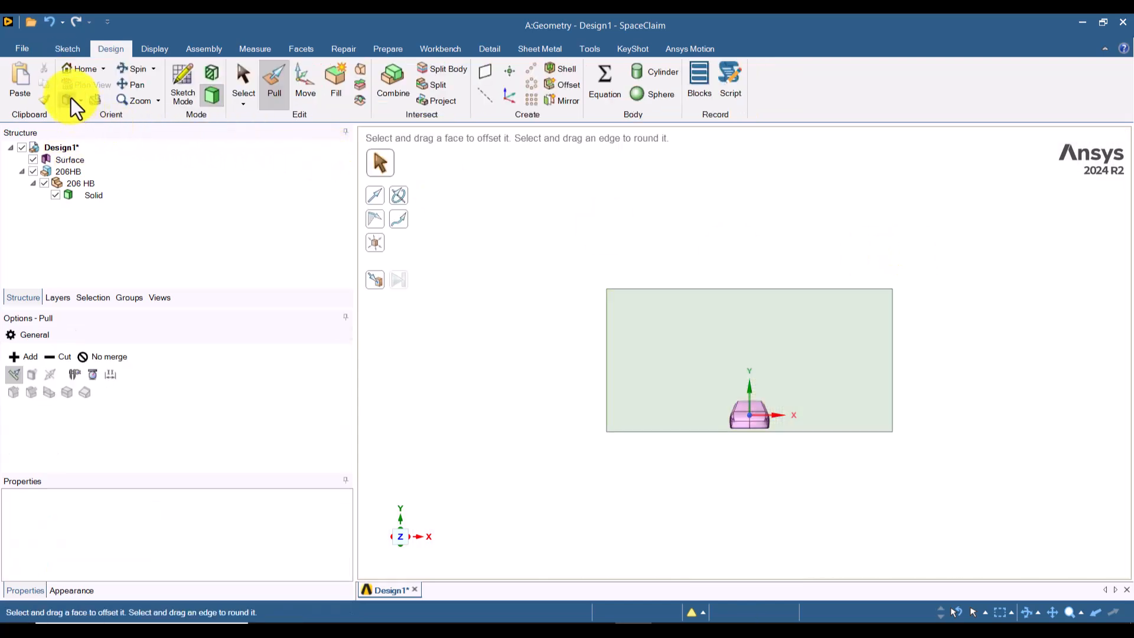
{"action": "left_click", "coordinate": [71, 97]}
{"action": "left_click", "coordinate": [868, 455]}
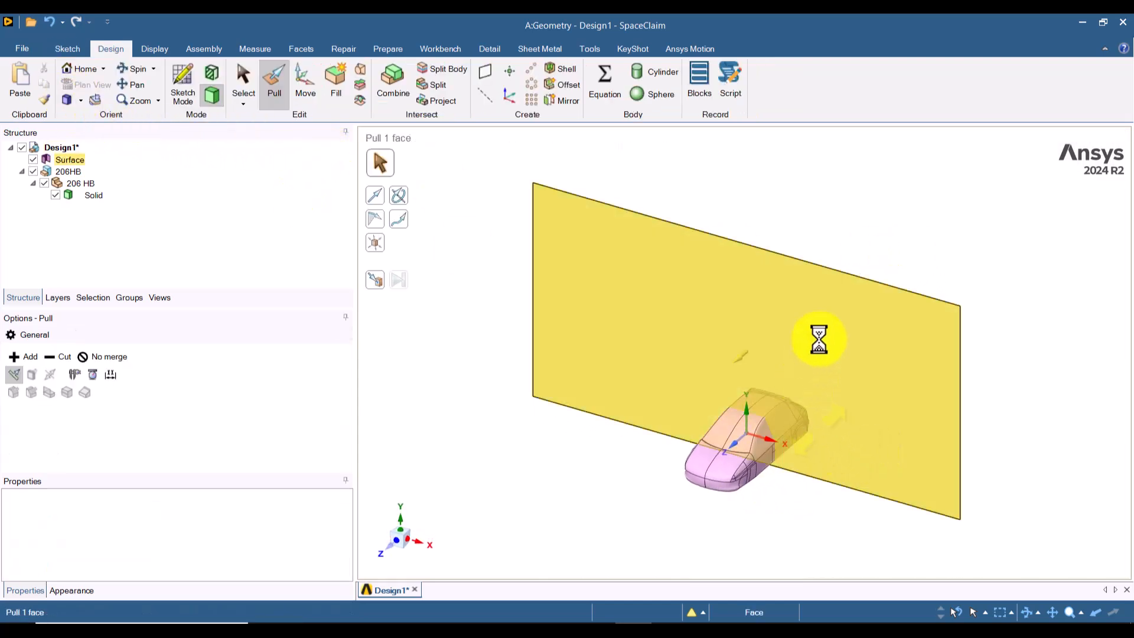
{"action": "left_click", "coordinate": [868, 229]}
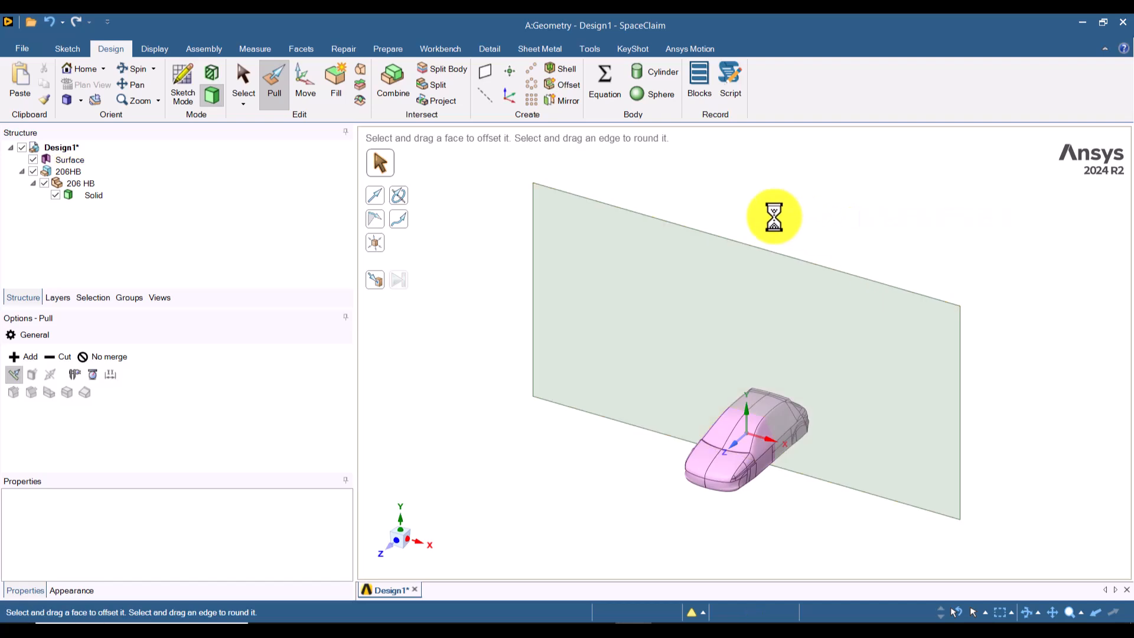
{"action": "key", "text": "s"}
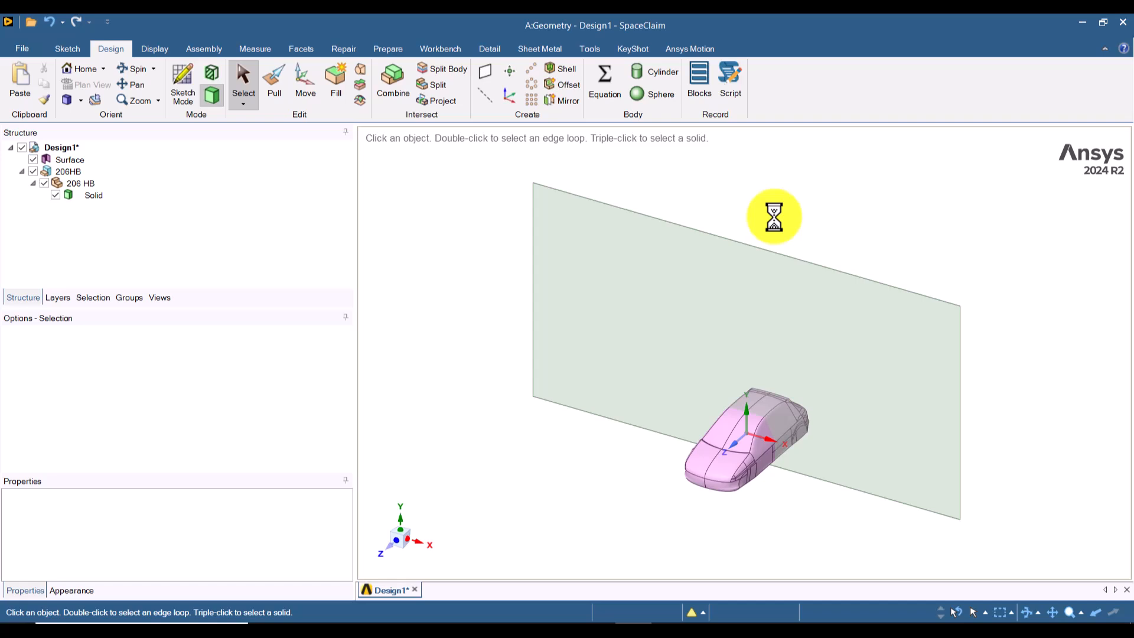
Step: Pull the rectangular surface about 2925 mm along the positive Z direction into a solid block, then return to the Select tool
{"action": "left_click", "coordinate": [274, 84]}
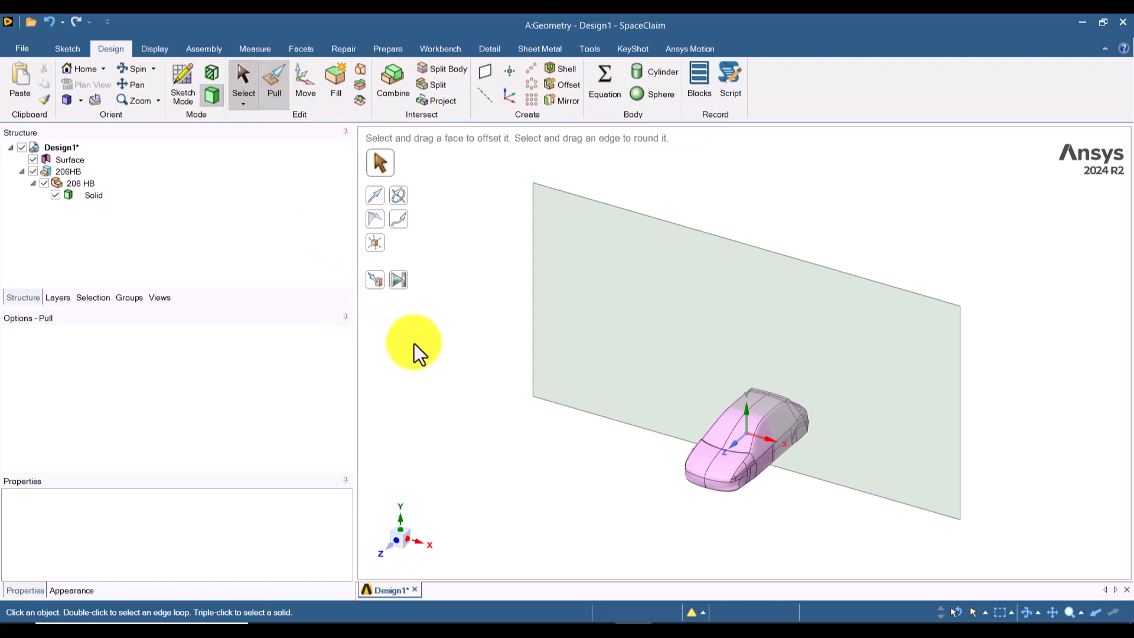
{"action": "left_click", "coordinate": [624, 325]}
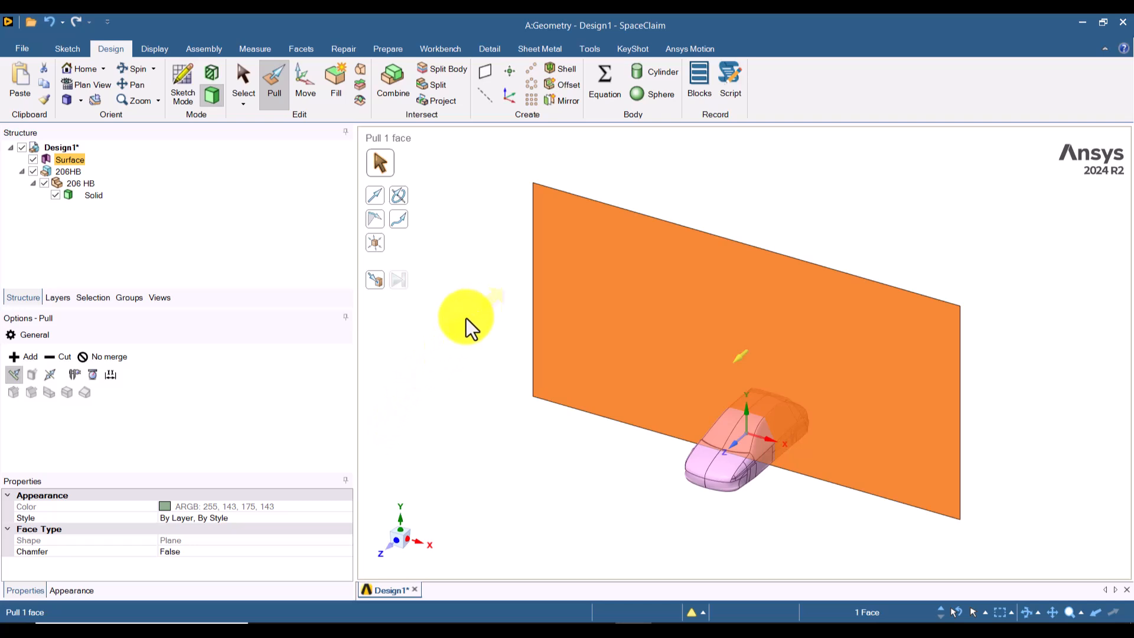
{"action": "left_click_drag", "start_coordinate": [470, 326], "coordinate": [427, 374]}
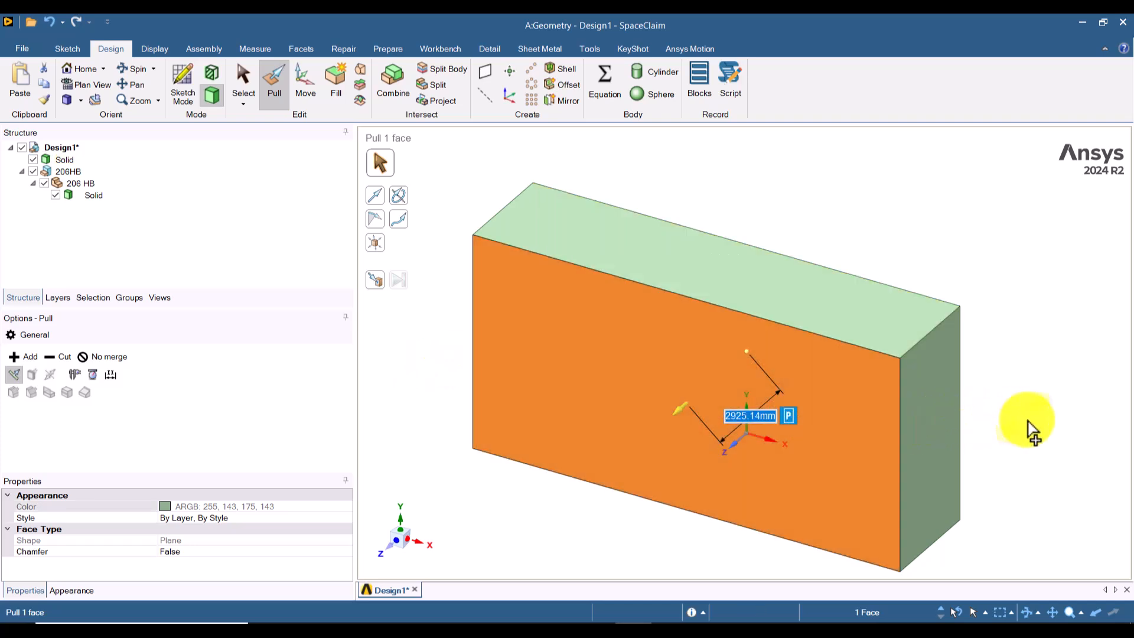
{"action": "middle_click_drag", "start_coordinate": [1028, 422], "coordinate": [1004, 392]}
{"action": "left_click", "coordinate": [982, 311]}
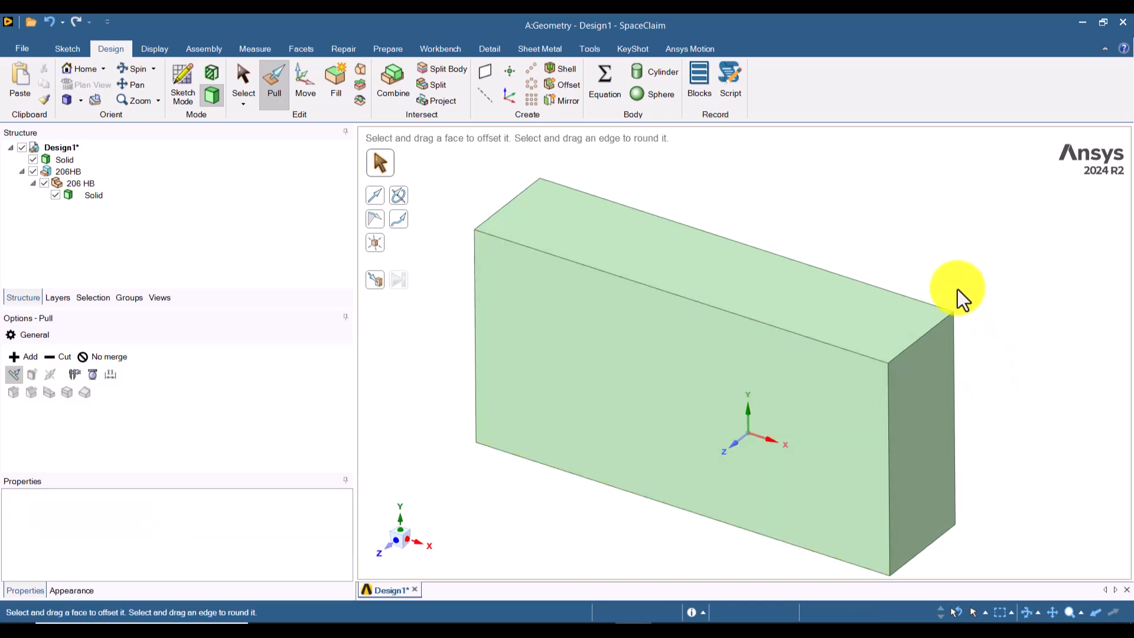
{"action": "key", "text": "s"}
{"action": "left_click", "coordinate": [783, 306]}
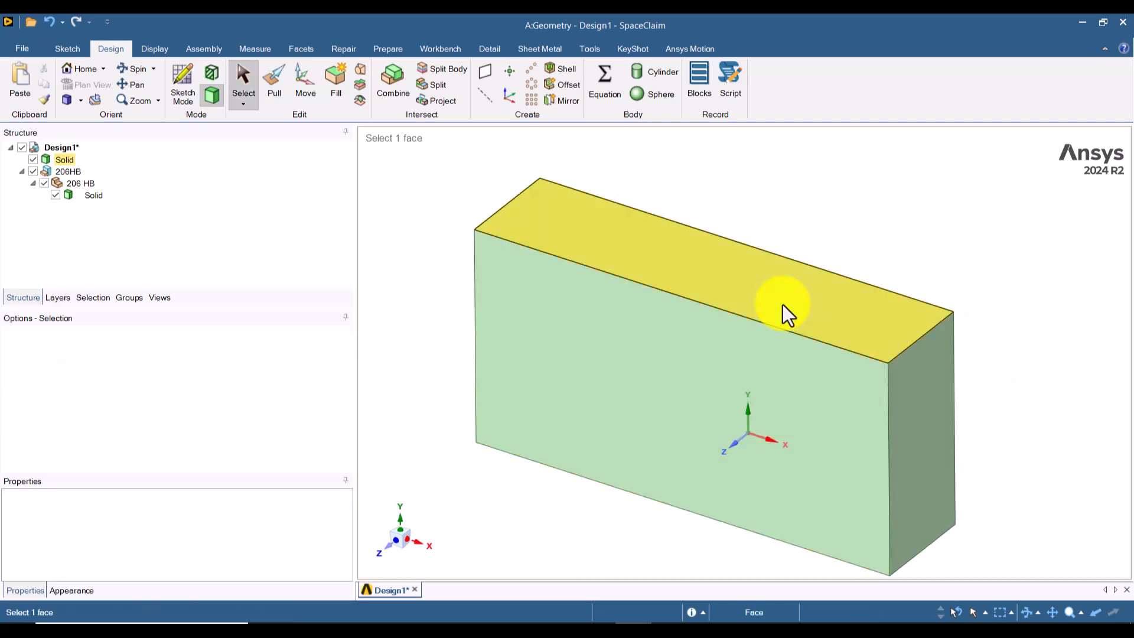
Step: Make the flow domain block transparent
{"action": "left_click", "coordinate": [833, 261]}
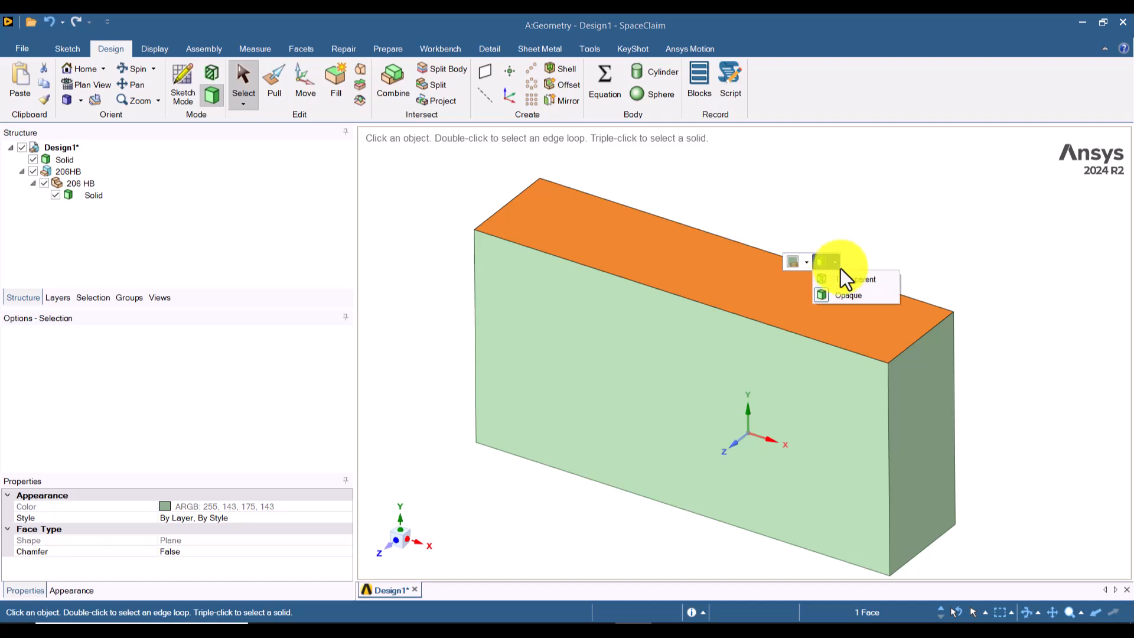
{"action": "left_click", "coordinate": [845, 277]}
{"action": "left_click", "coordinate": [922, 217]}
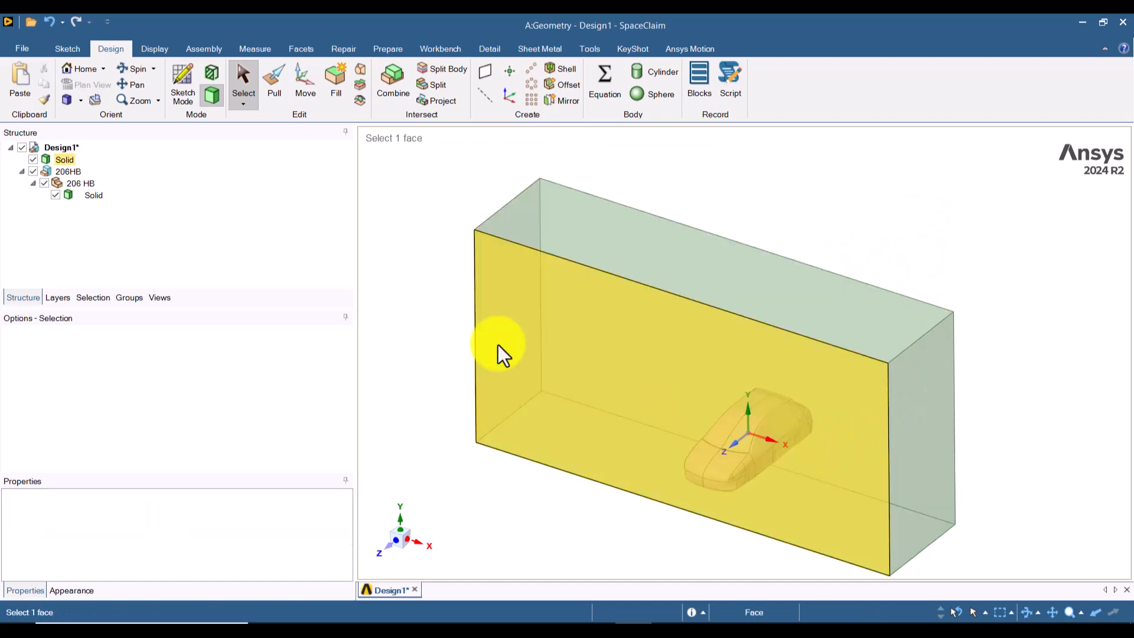
Step: Hide the 206 HB car body and examine the empty flow domain block on its own
{"action": "left_click", "coordinate": [53, 200]}
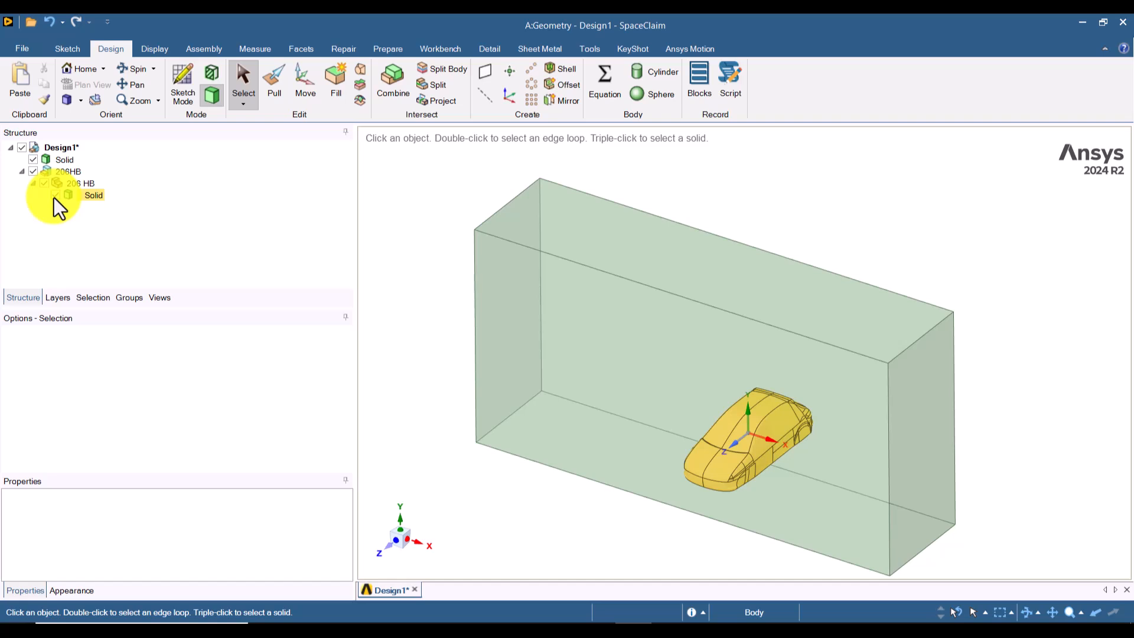
{"action": "left_click", "coordinate": [55, 196]}
{"action": "left_click", "coordinate": [247, 216]}
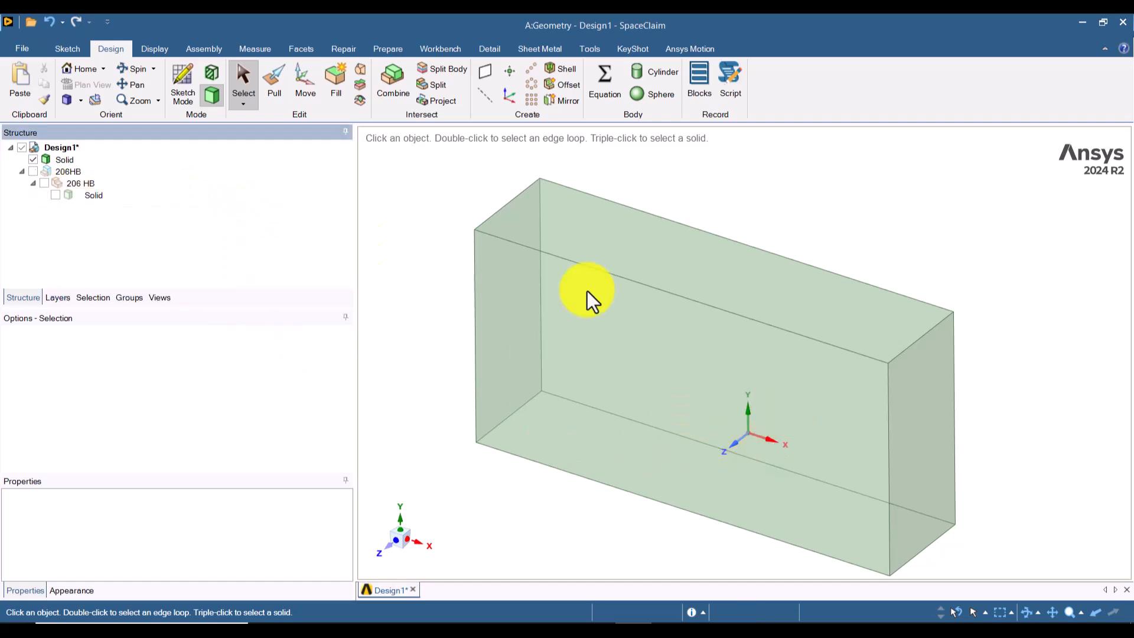
{"action": "left_click", "coordinate": [828, 473]}
{"action": "scroll", "coordinate": [792, 502], "scroll_direction": "down", "scroll_amount": 2}
{"action": "scroll", "coordinate": [791, 491], "scroll_direction": "up", "scroll_amount": 1}
{"action": "middle_click_drag", "start_coordinate": [790, 489], "coordinate": [778, 439], "text": "shift"}
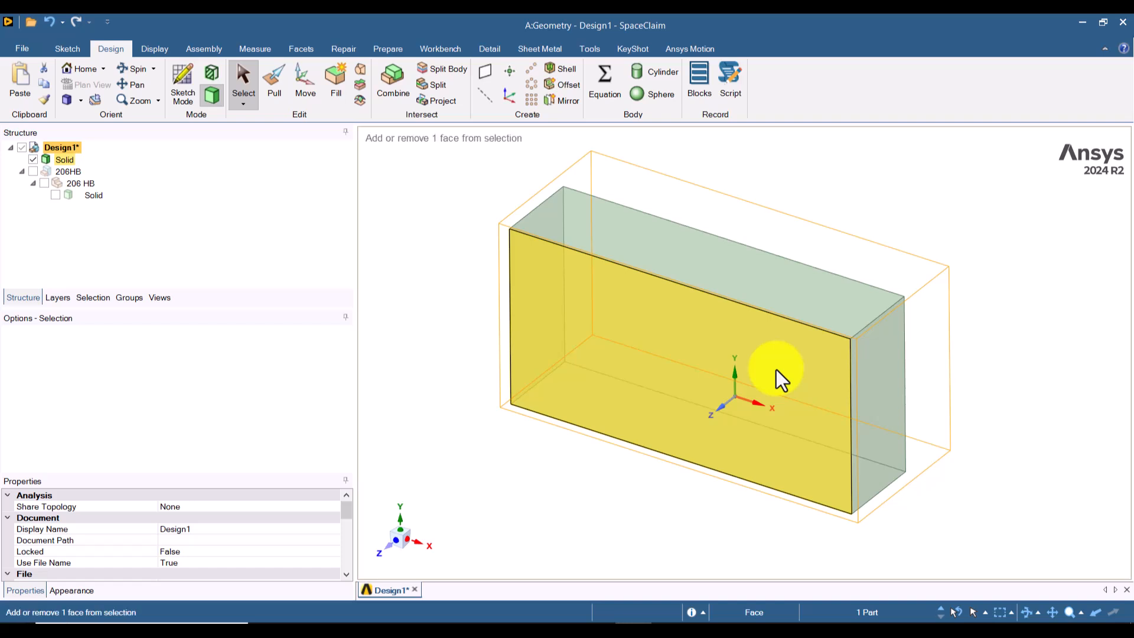
Step: Undo the hiding, the transparency and the block's Pull, restoring the flat rectangular surface outside the sketch
{"action": "key", "text": "ctrl+z"}
{"action": "key", "text": "ctrl+z"}
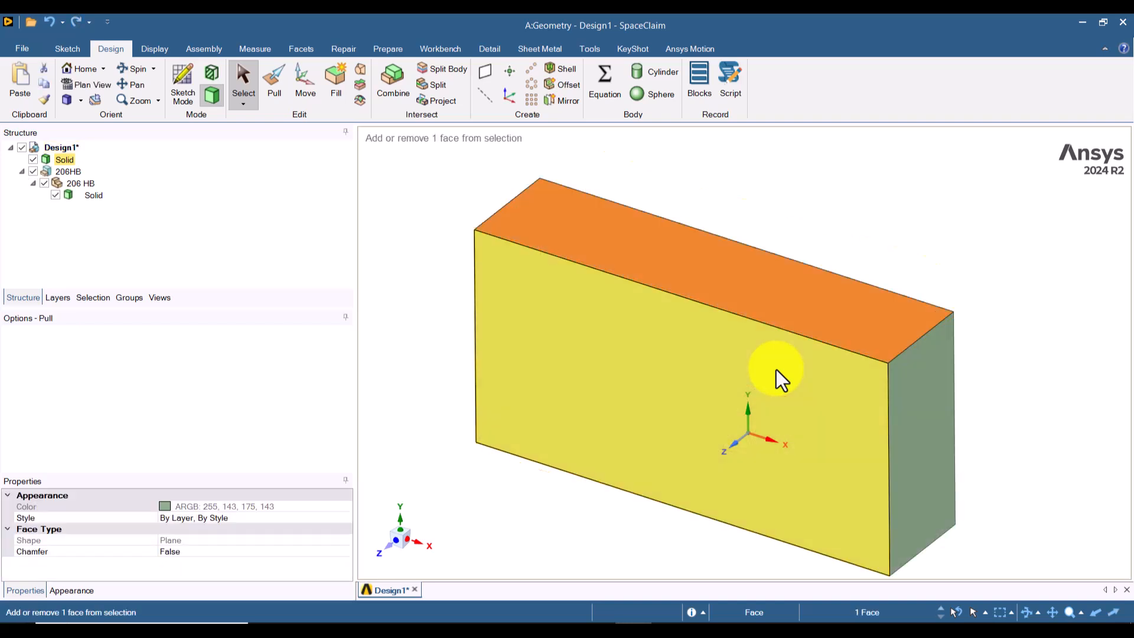
{"action": "key", "text": "ctrl+z"}
{"action": "key", "text": "ctrl+z"}
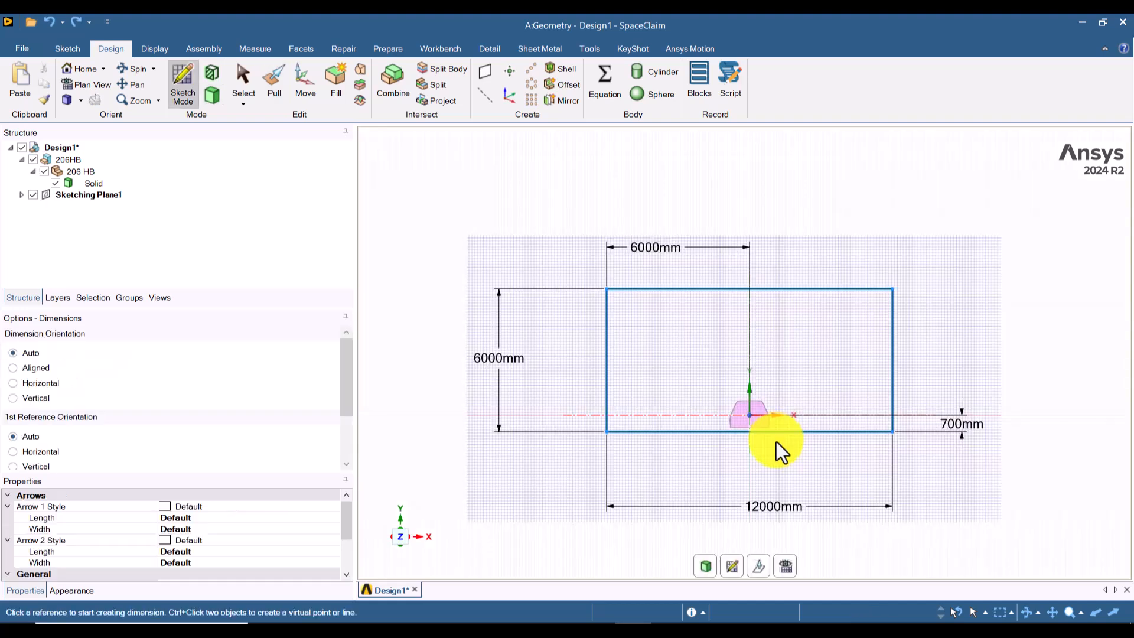
{"action": "key", "text": "ctrl+y"}
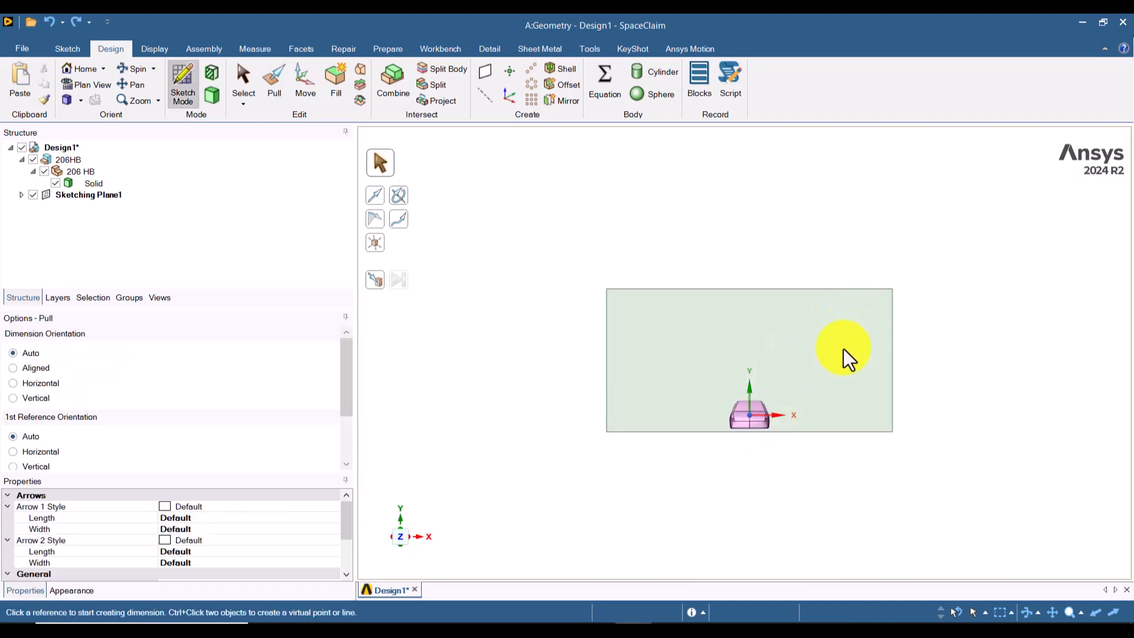
Step: Pull the rectangular surface 5000 mm along the positive Z direction into a solid block, in an isometric view
{"action": "left_click", "coordinate": [67, 100]}
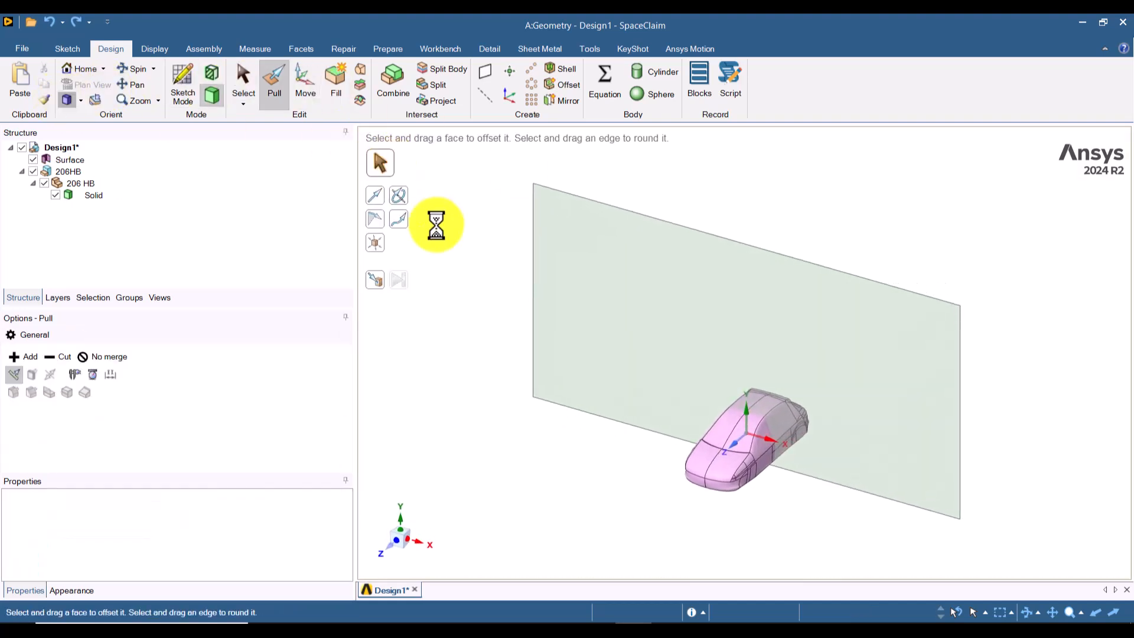
{"action": "left_click", "coordinate": [691, 295]}
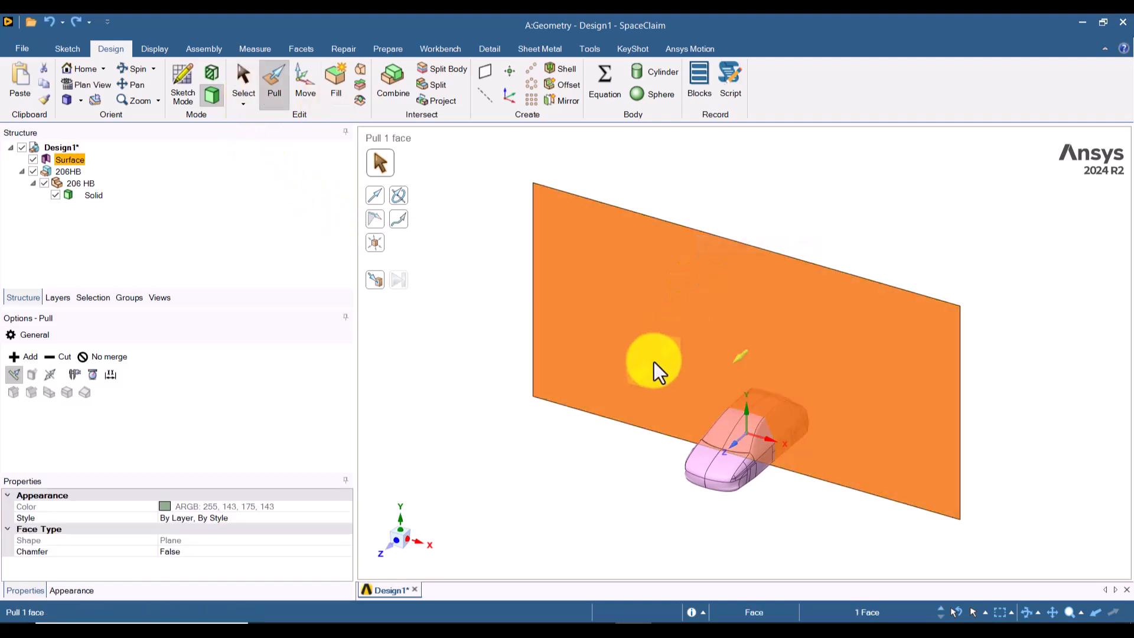
{"action": "left_click_drag", "start_coordinate": [486, 228], "coordinate": [410, 333]}
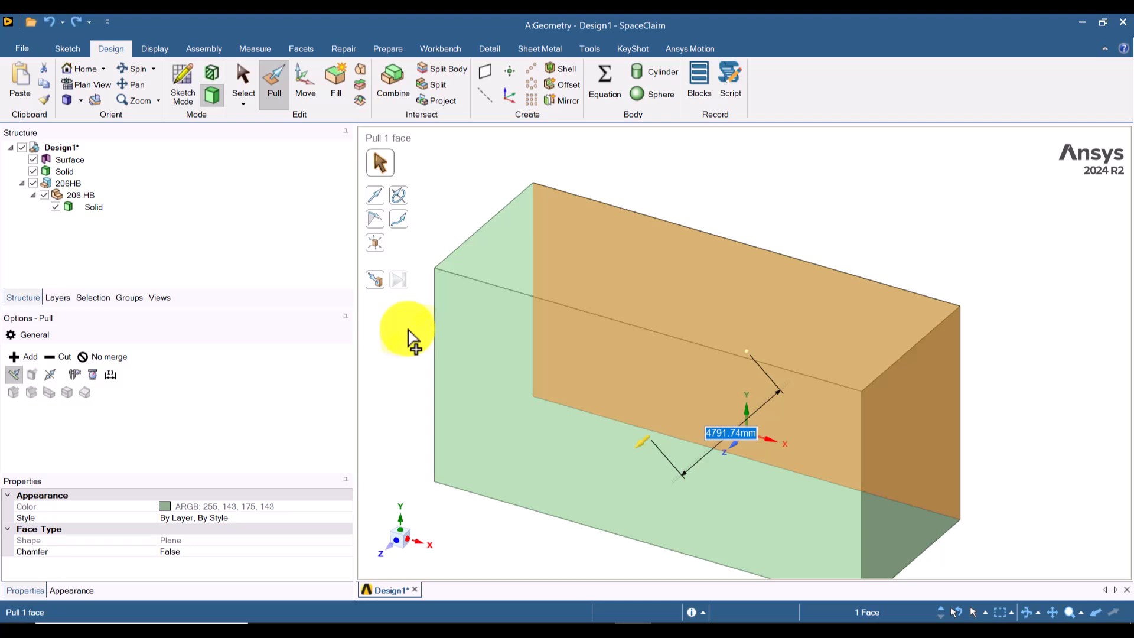
{"action": "type", "text": "5000"}
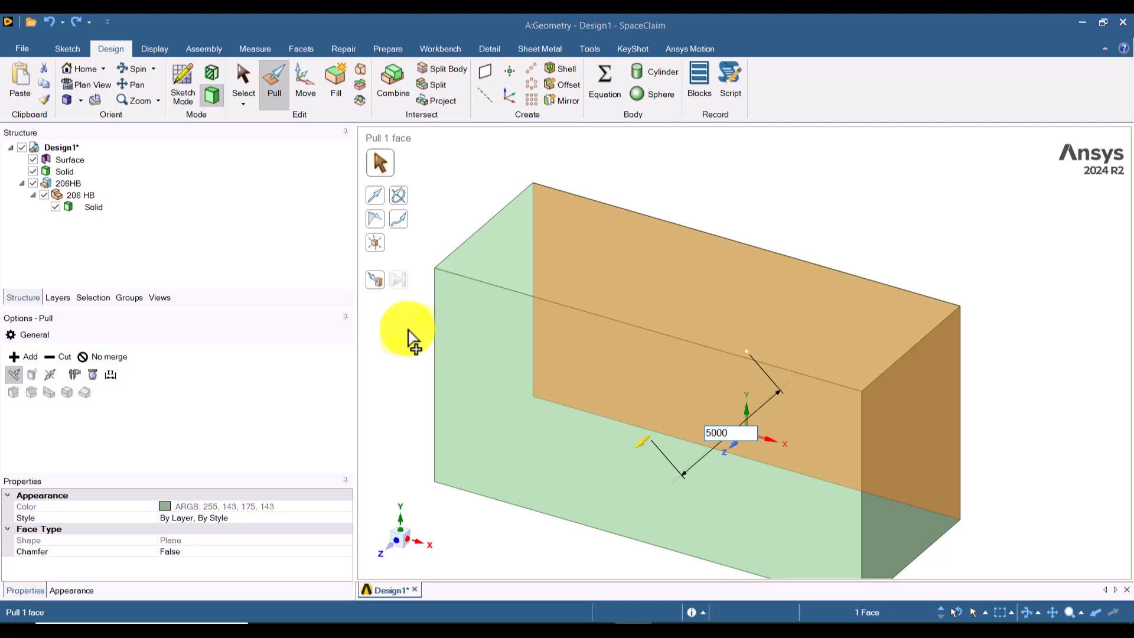
{"action": "key", "text": "Return"}
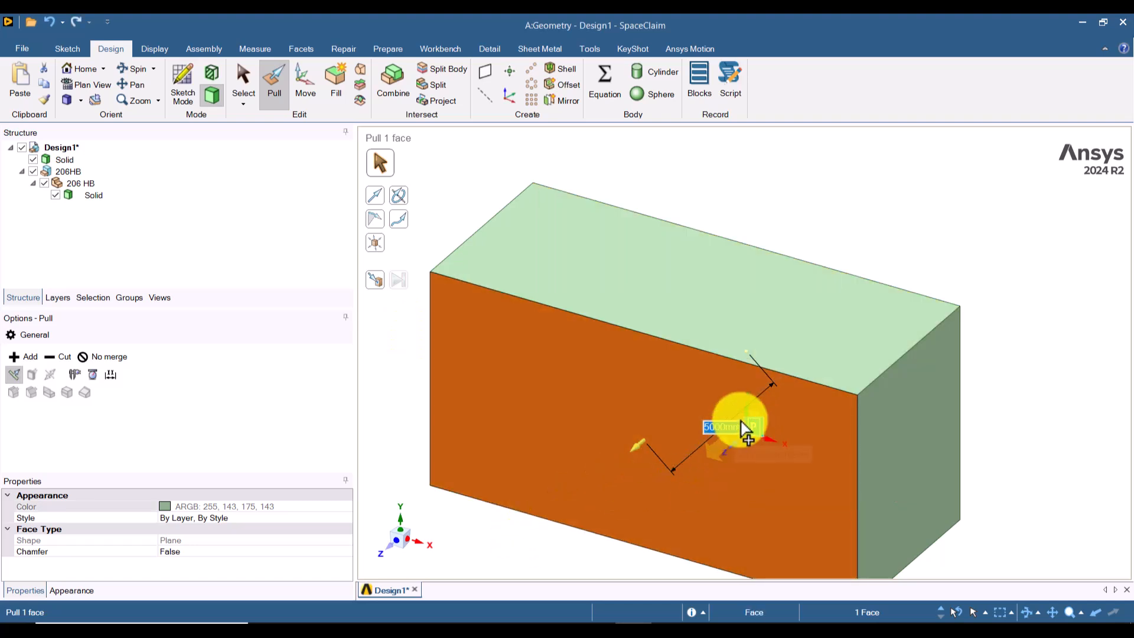
Step: Pull the block's rear face 15000 mm along the negative Z direction, restore the isometric view and leave the Pull tool
{"action": "scroll", "coordinate": [626, 461], "scroll_direction": "down", "scroll_amount": 3}
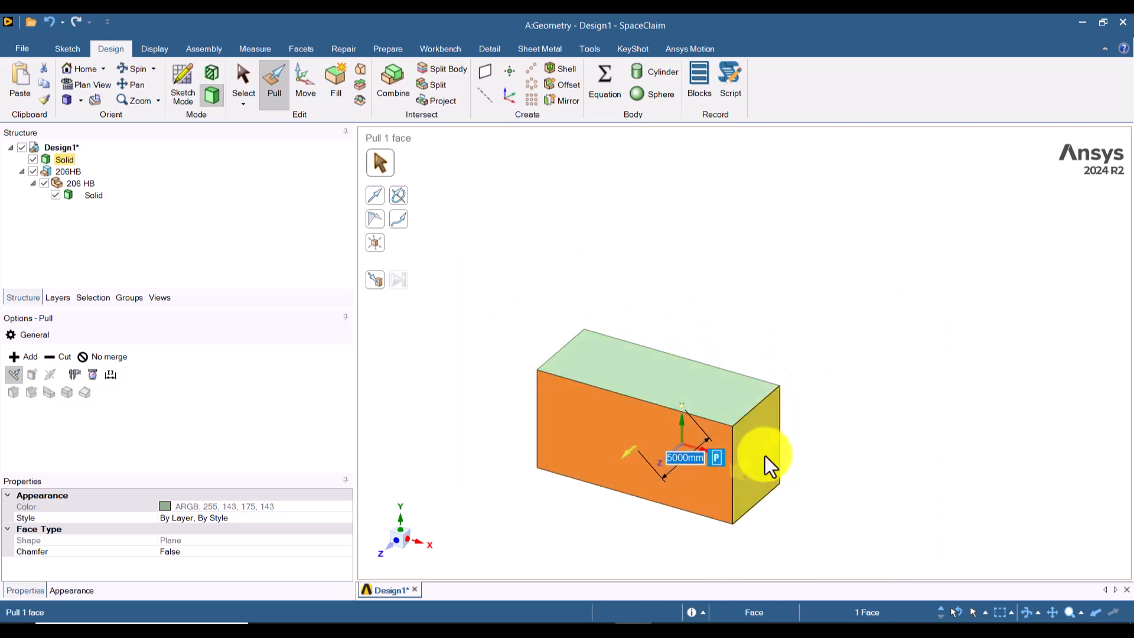
{"action": "scroll", "coordinate": [689, 483], "scroll_direction": "up", "scroll_amount": 1}
{"action": "scroll", "coordinate": [689, 483], "scroll_direction": "up", "scroll_amount": 1}
{"action": "middle_click_drag", "start_coordinate": [696, 516], "coordinate": [778, 525]}
{"action": "middle_click_drag", "start_coordinate": [727, 483], "coordinate": [860, 506]}
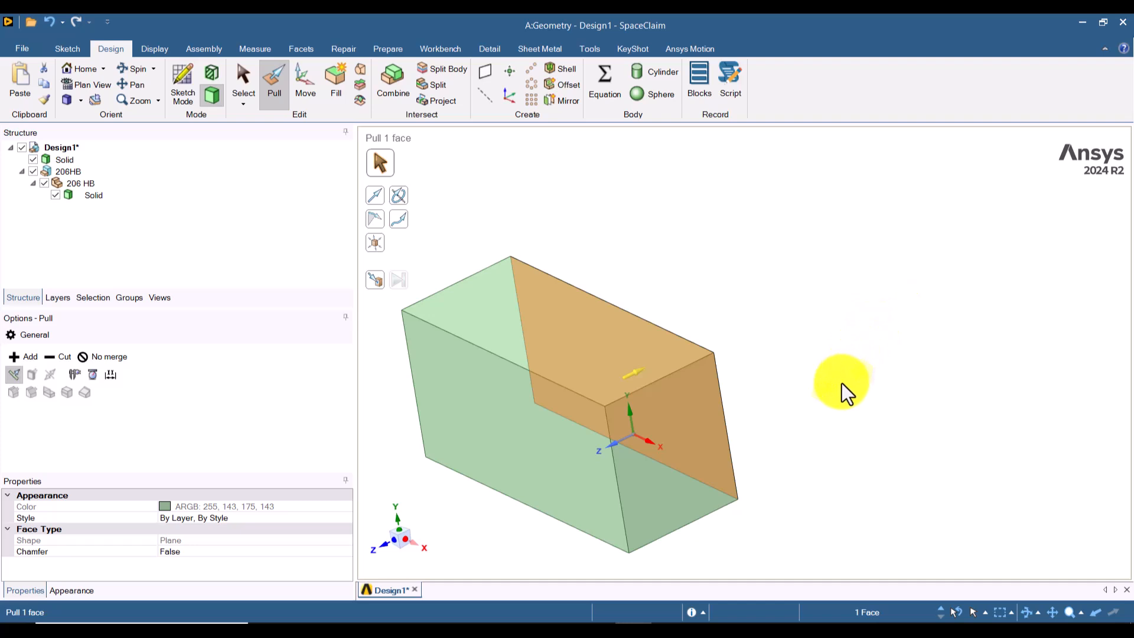
{"action": "left_click_drag", "start_coordinate": [911, 367], "coordinate": [1015, 307]}
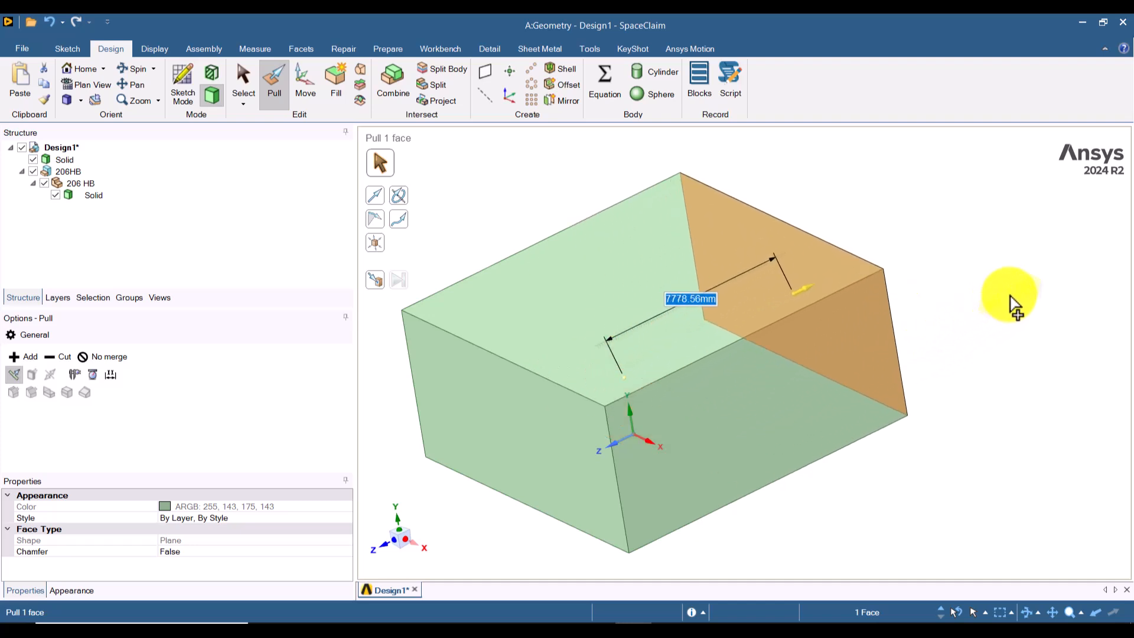
{"action": "type", "text": "15"}
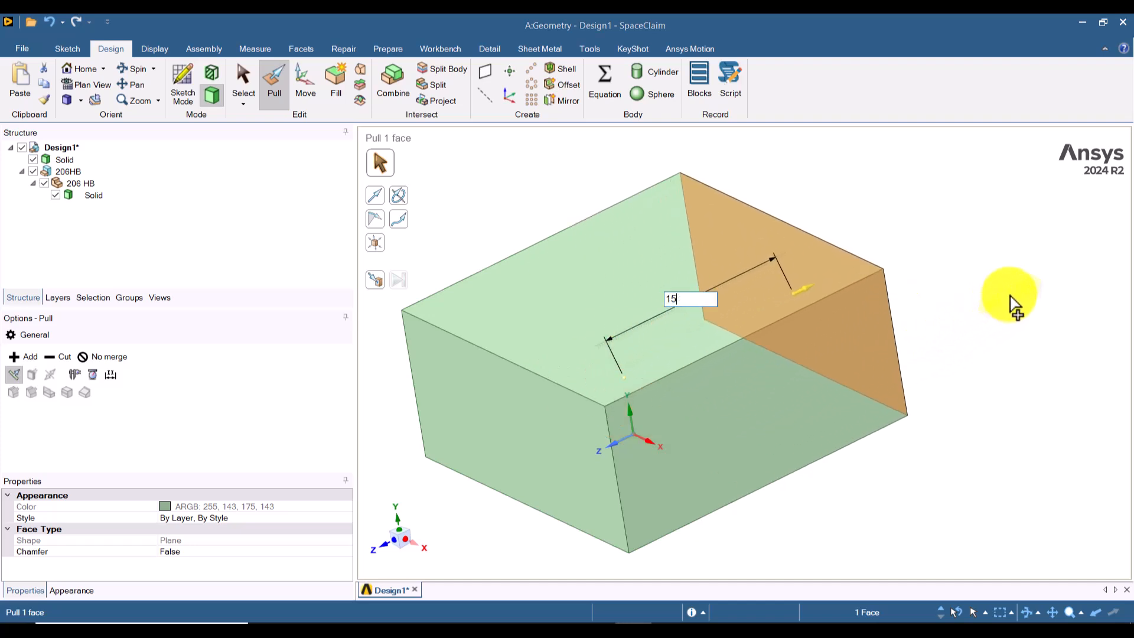
{"action": "type", "text": "000"}
{"action": "key", "text": "Return"}
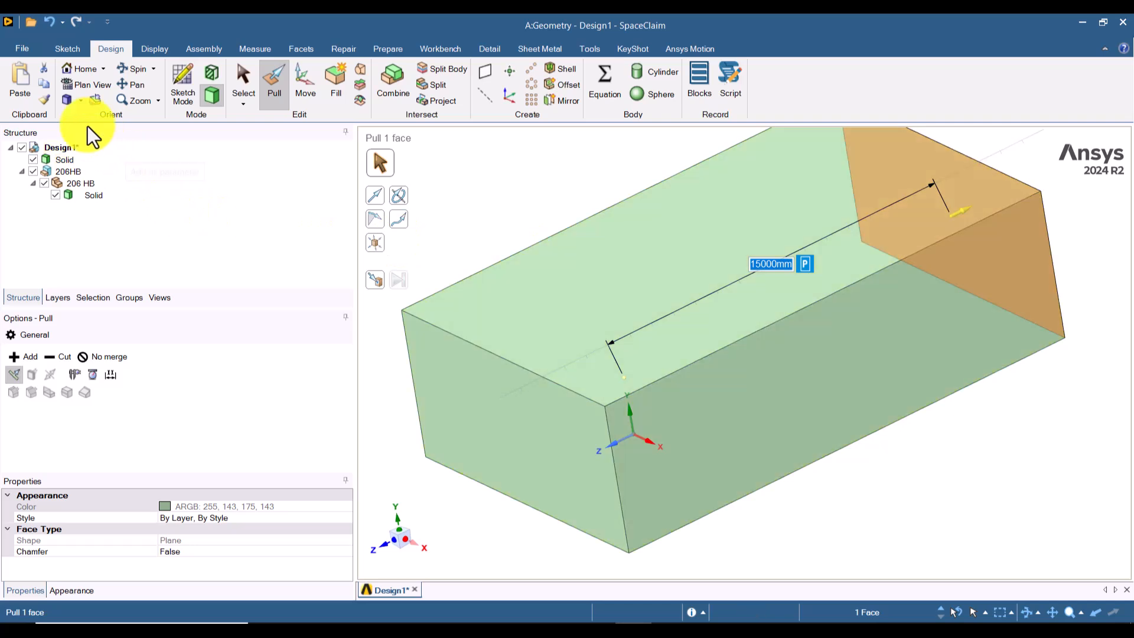
{"action": "left_click", "coordinate": [68, 104]}
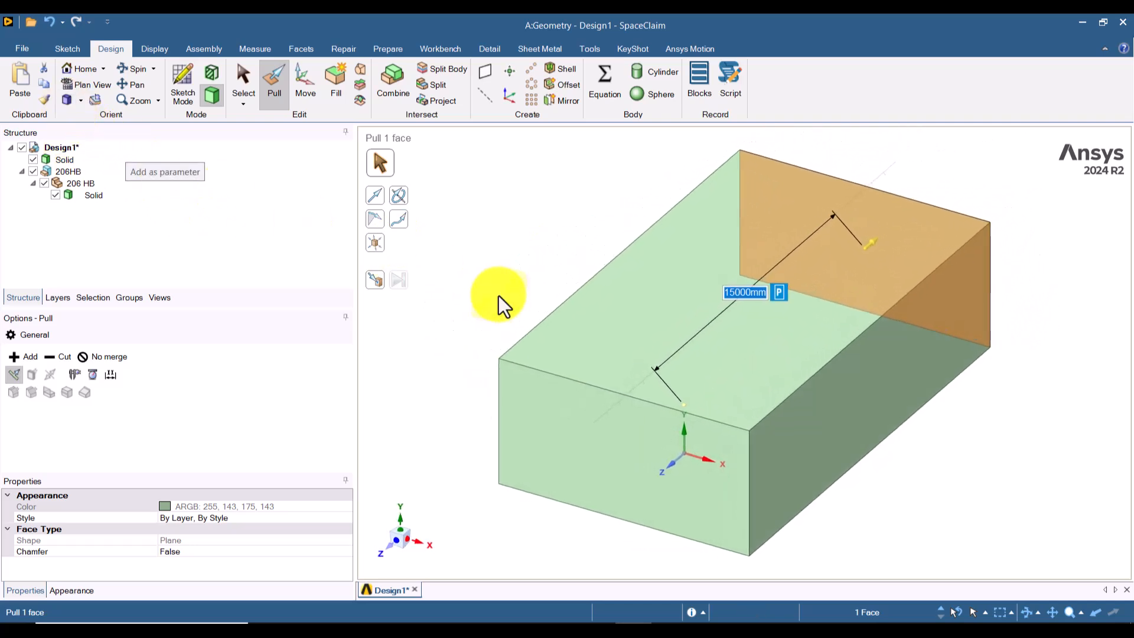
{"action": "key", "text": "Escape"}
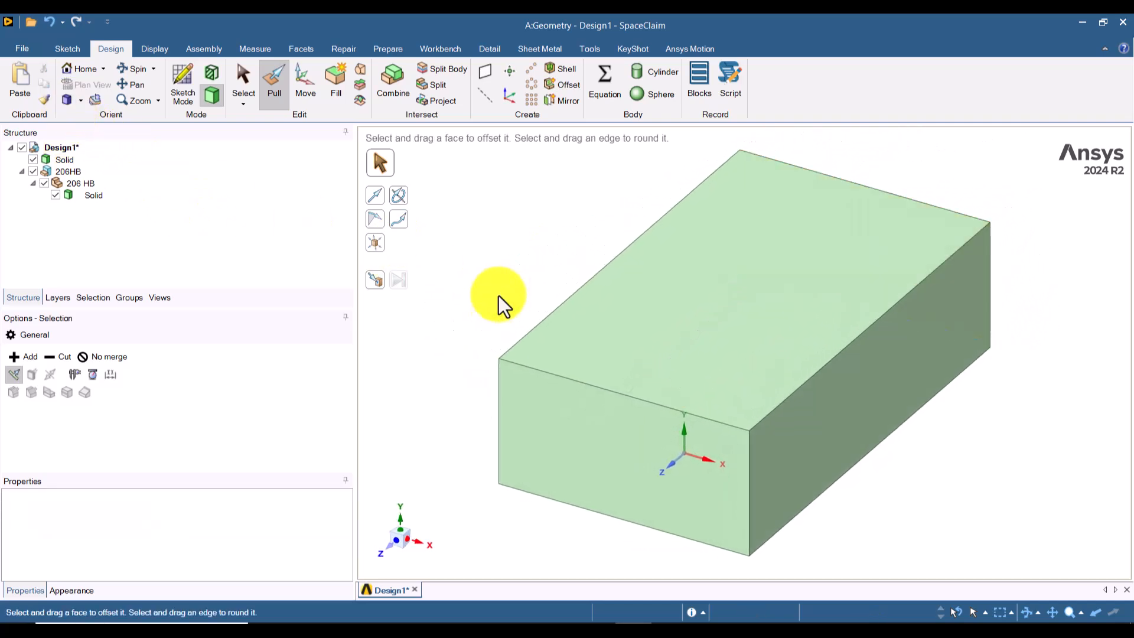
{"action": "key", "text": "Escape"}
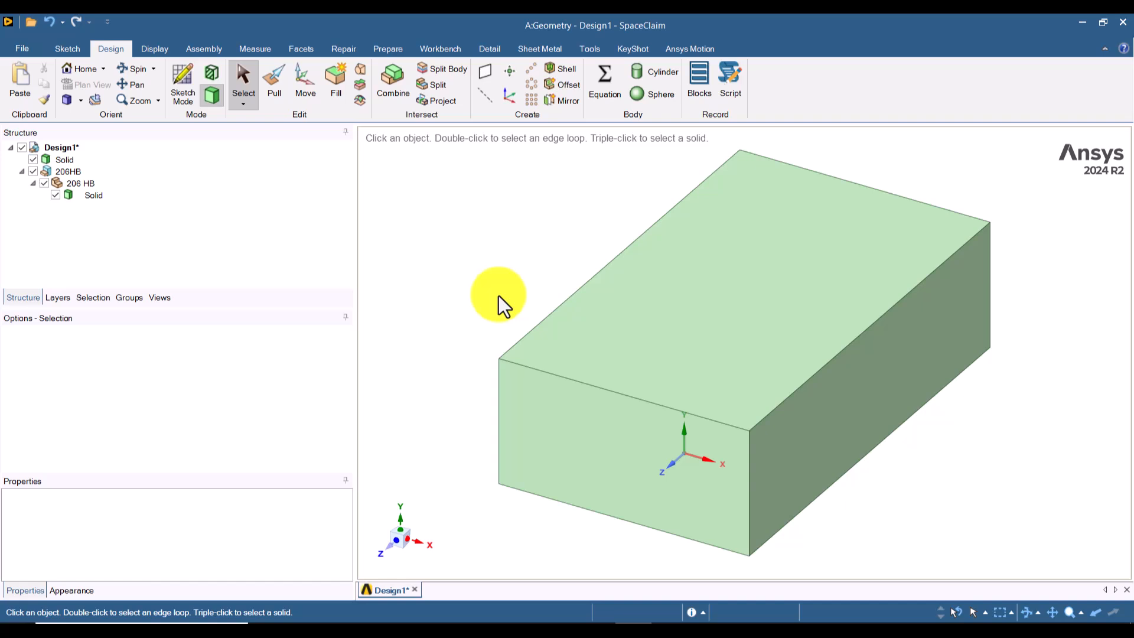
Step: Rename the flow domain's solid body as air-zone
{"action": "left_click", "coordinate": [53, 159]}
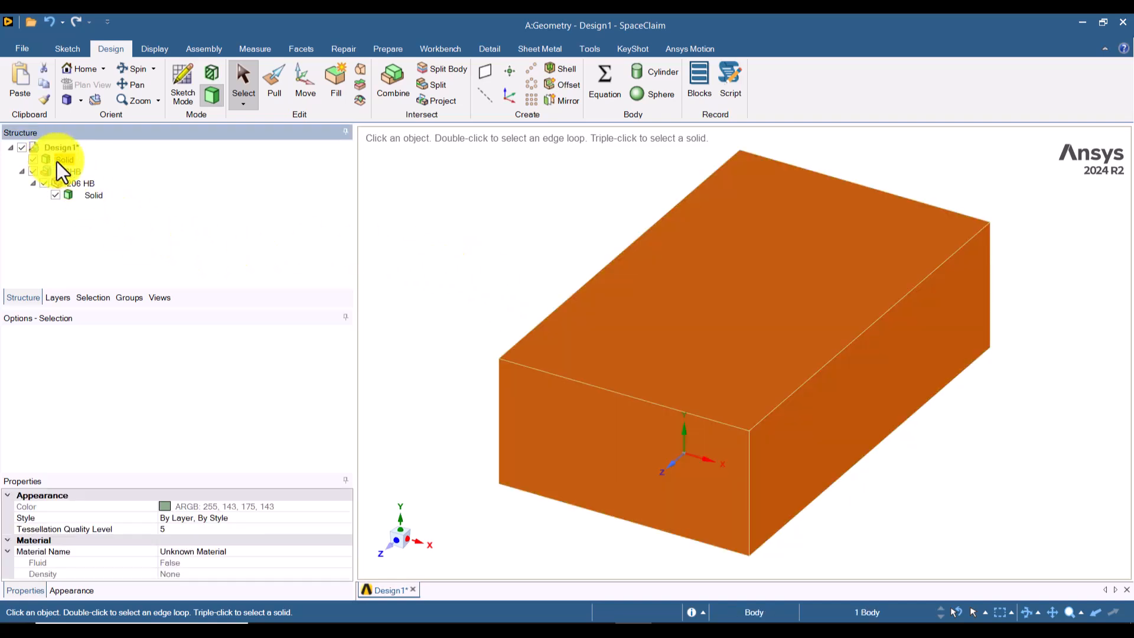
{"action": "right_click", "coordinate": [64, 163]}
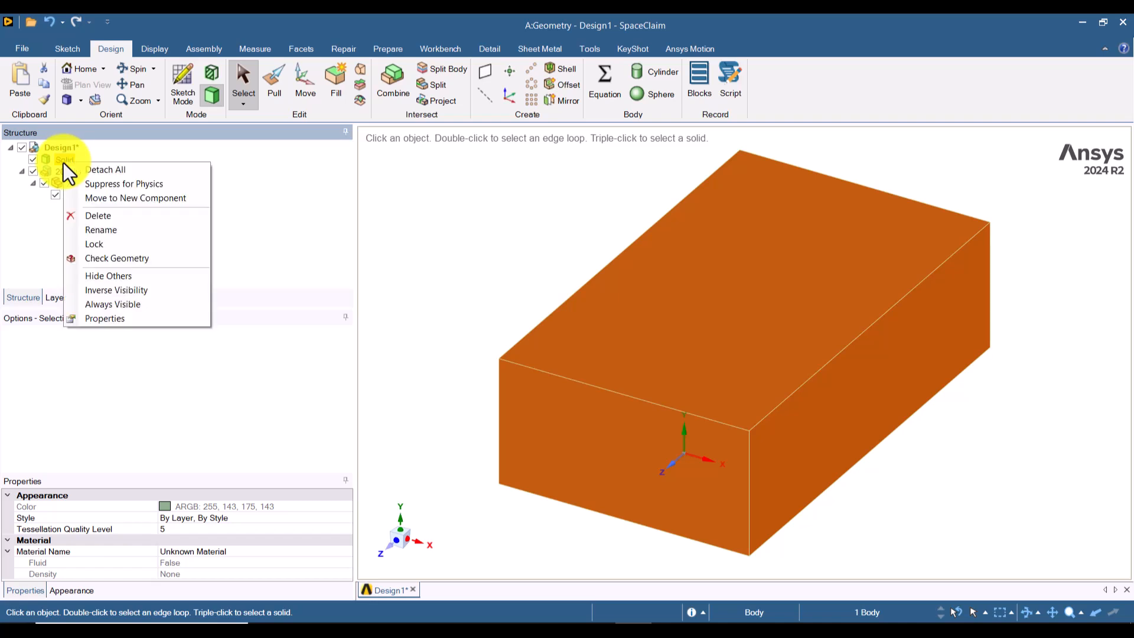
{"action": "left_click", "coordinate": [98, 230]}
{"action": "type", "text": "air-zone"}
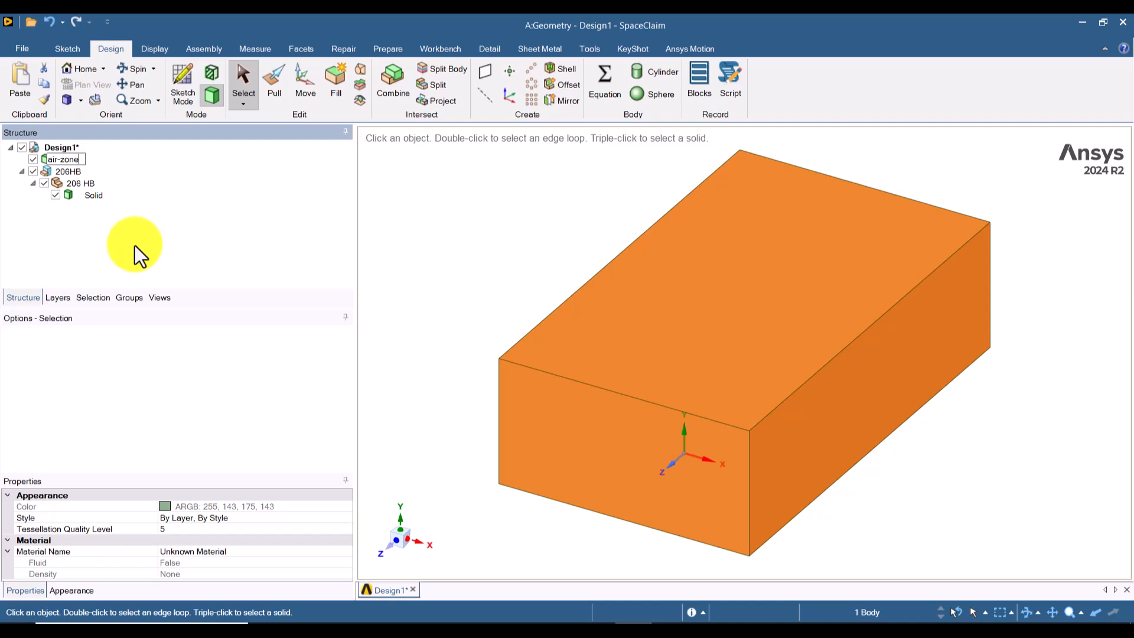
{"action": "key", "text": "Return"}
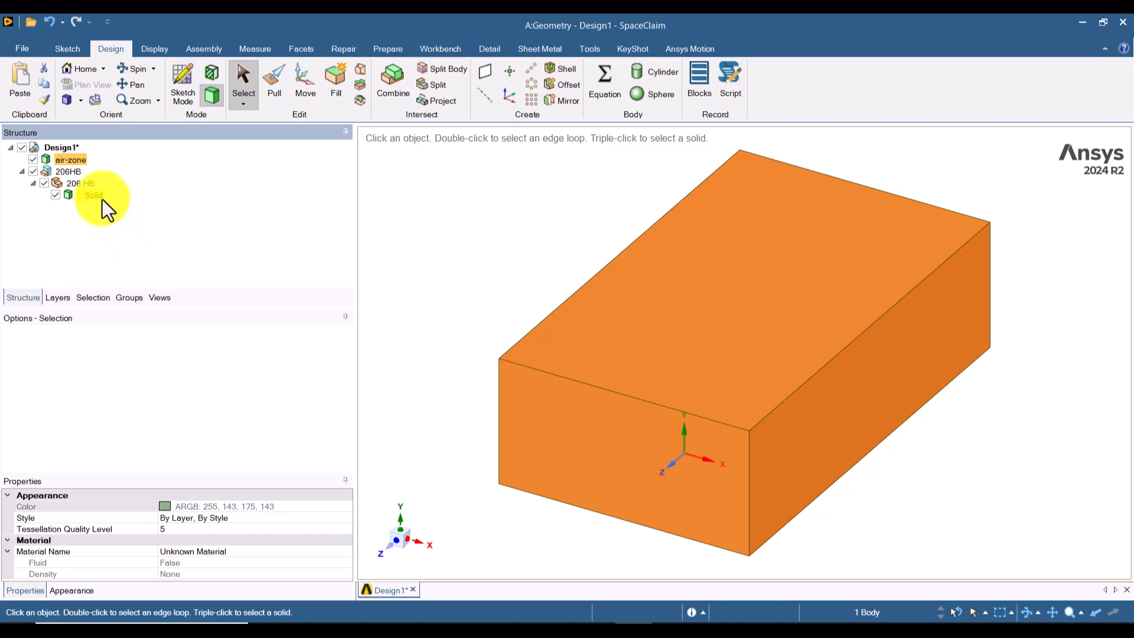
Step: Rename the solid body inside the 206 HB component as car
{"action": "left_click", "coordinate": [101, 199]}
{"action": "right_click", "coordinate": [93, 193]}
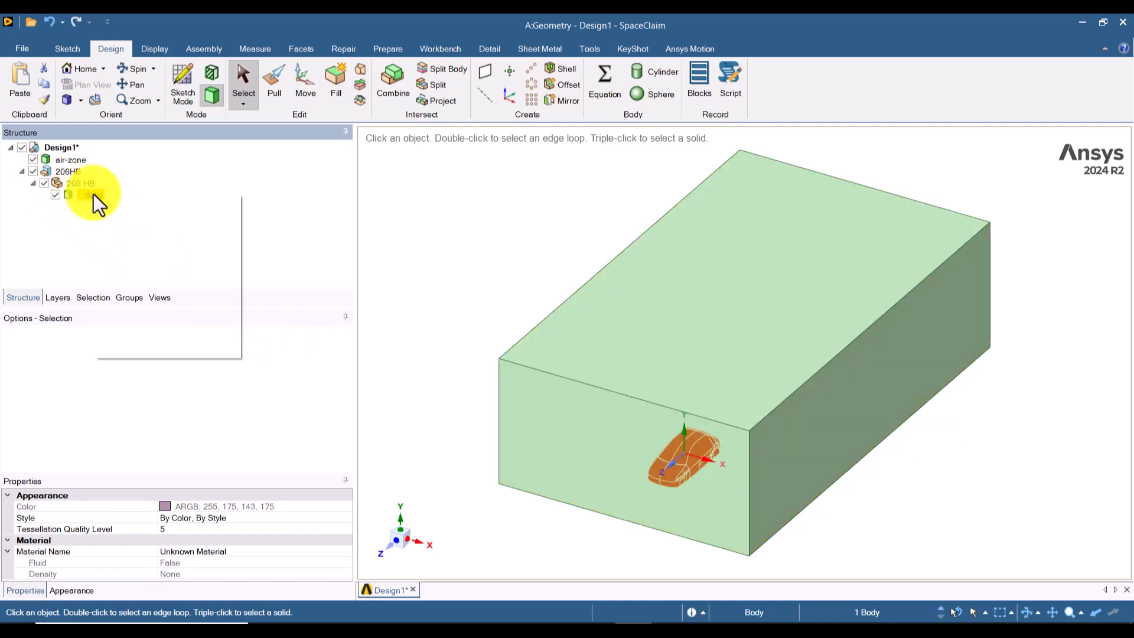
{"action": "left_click", "coordinate": [133, 259]}
{"action": "type", "text": "c"}
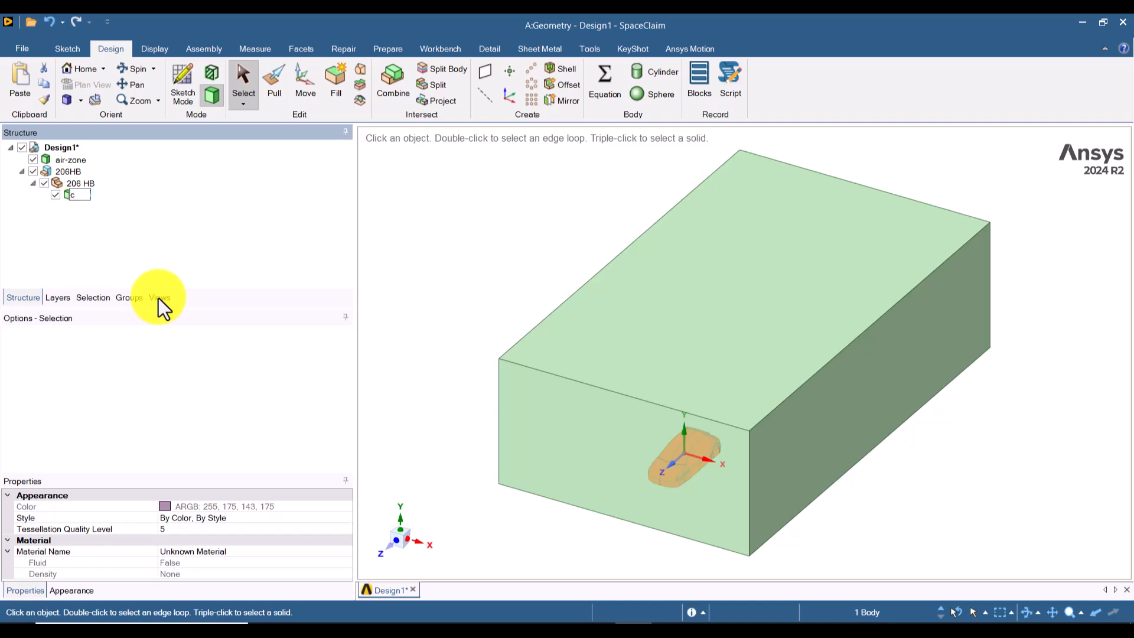
{"action": "type", "text": "ar"}
{"action": "key", "text": "Return"}
Step: Make the air-zone body transparent and leave nothing selected
{"action": "left_click", "coordinate": [534, 275]}
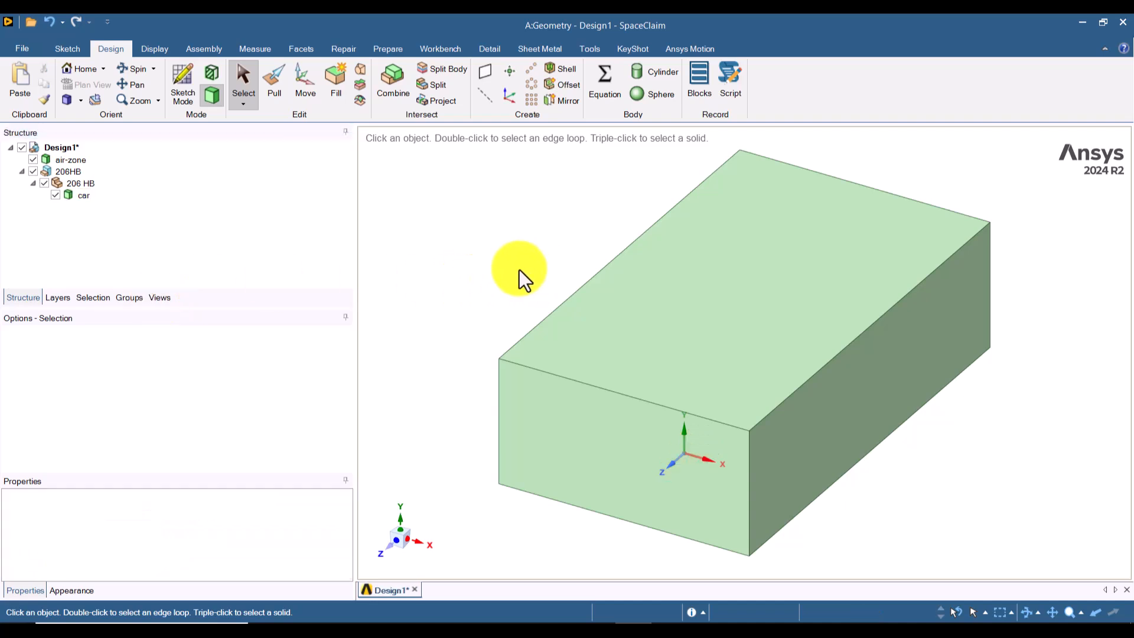
{"action": "left_click", "coordinate": [660, 301]}
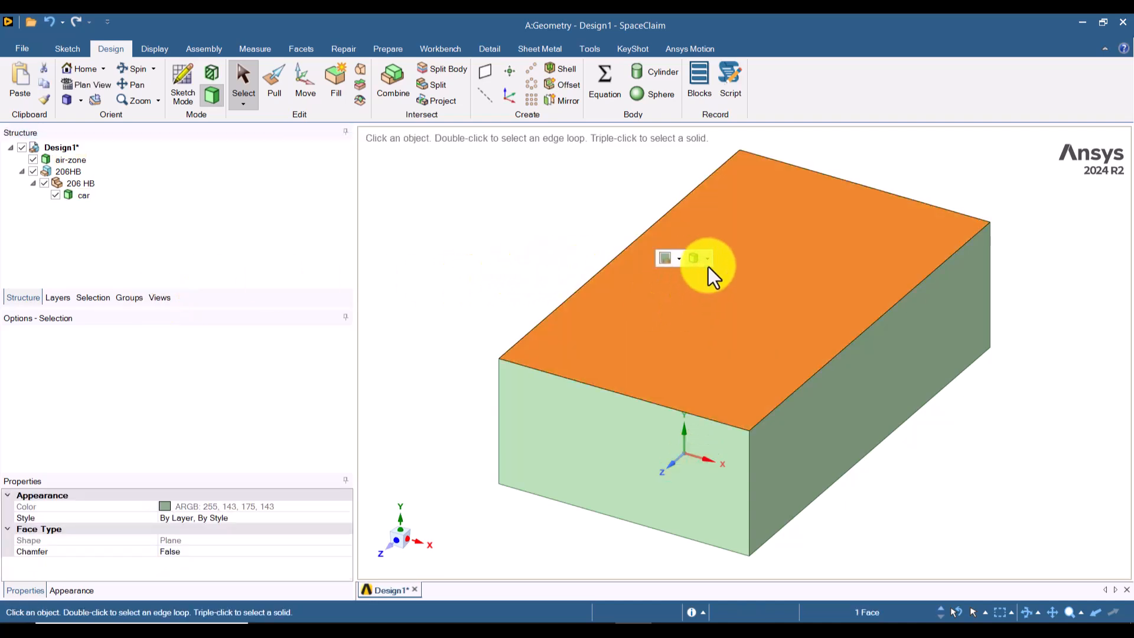
{"action": "left_click", "coordinate": [969, 469]}
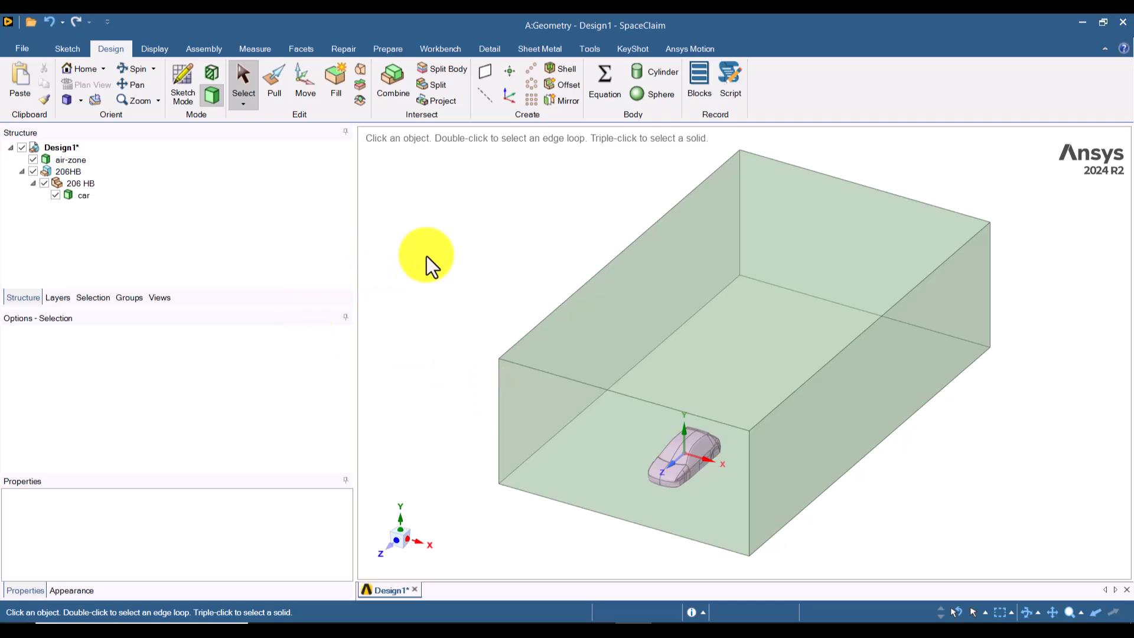
Step: Combine with air-zone as the target and car as the cutter, with Keep cutter turned off, without removing any region
{"action": "left_click", "coordinate": [380, 92]}
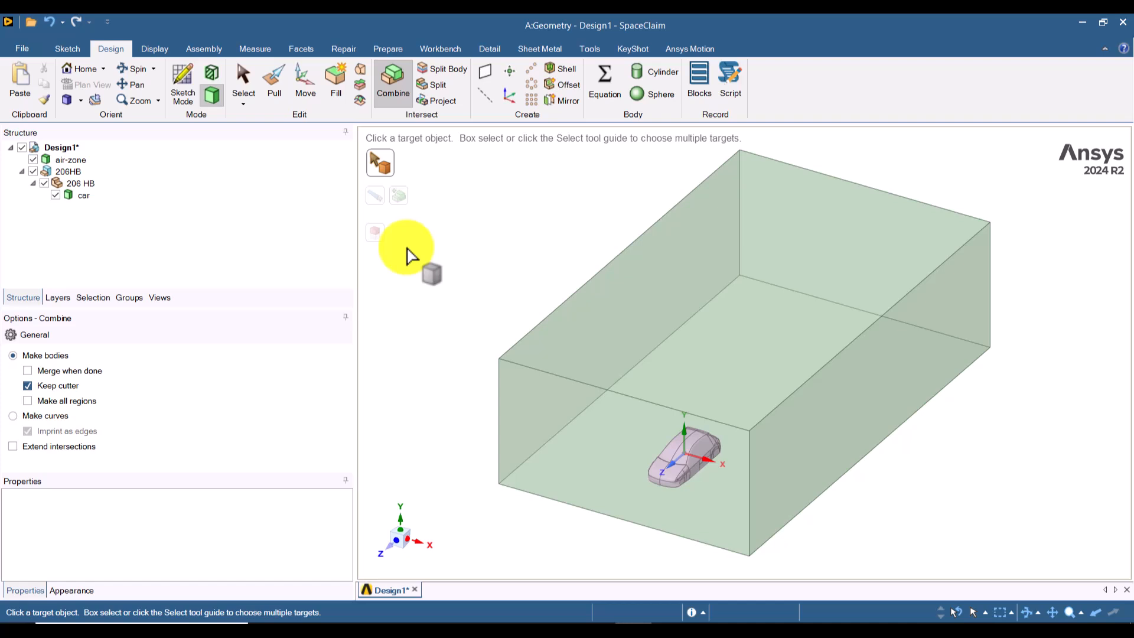
{"action": "left_click", "coordinate": [629, 300]}
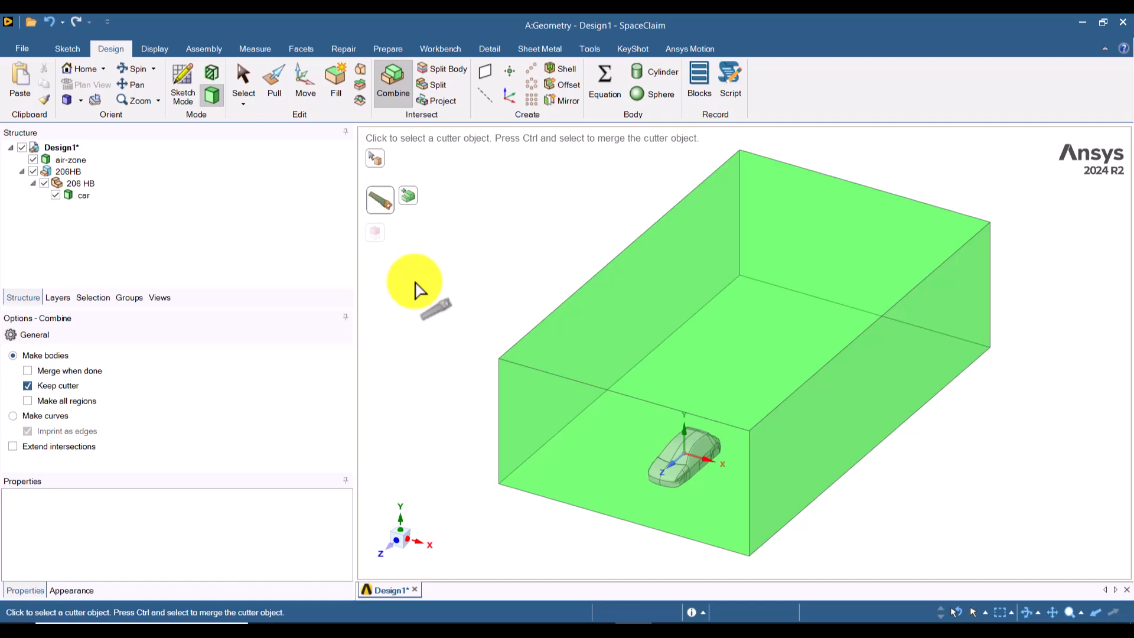
{"action": "left_click", "coordinate": [28, 389]}
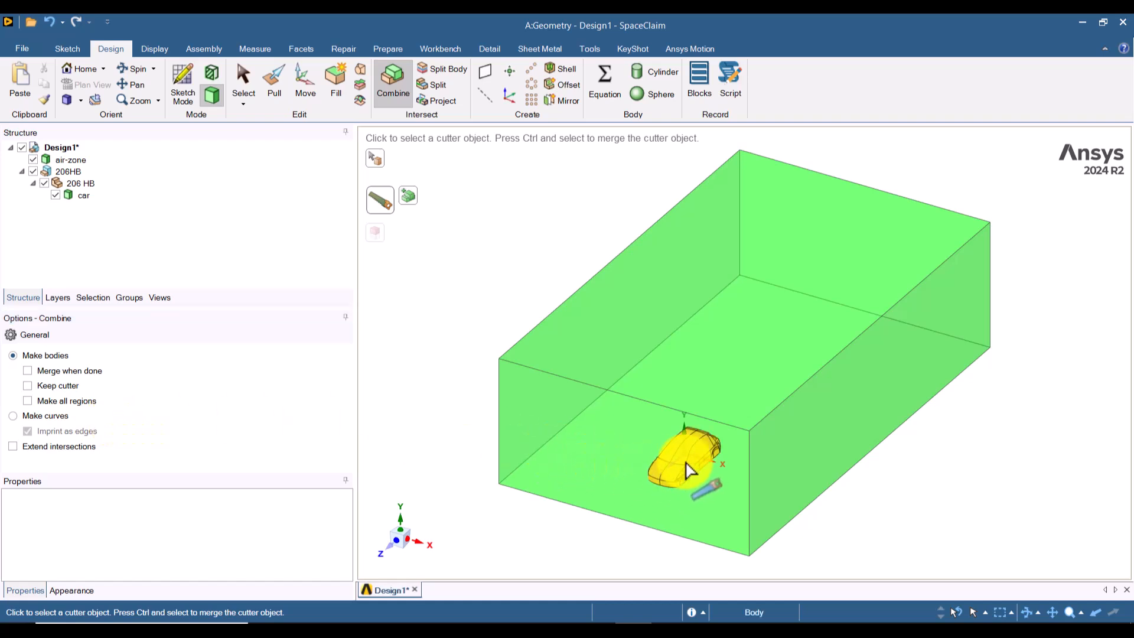
{"action": "left_click", "coordinate": [82, 196]}
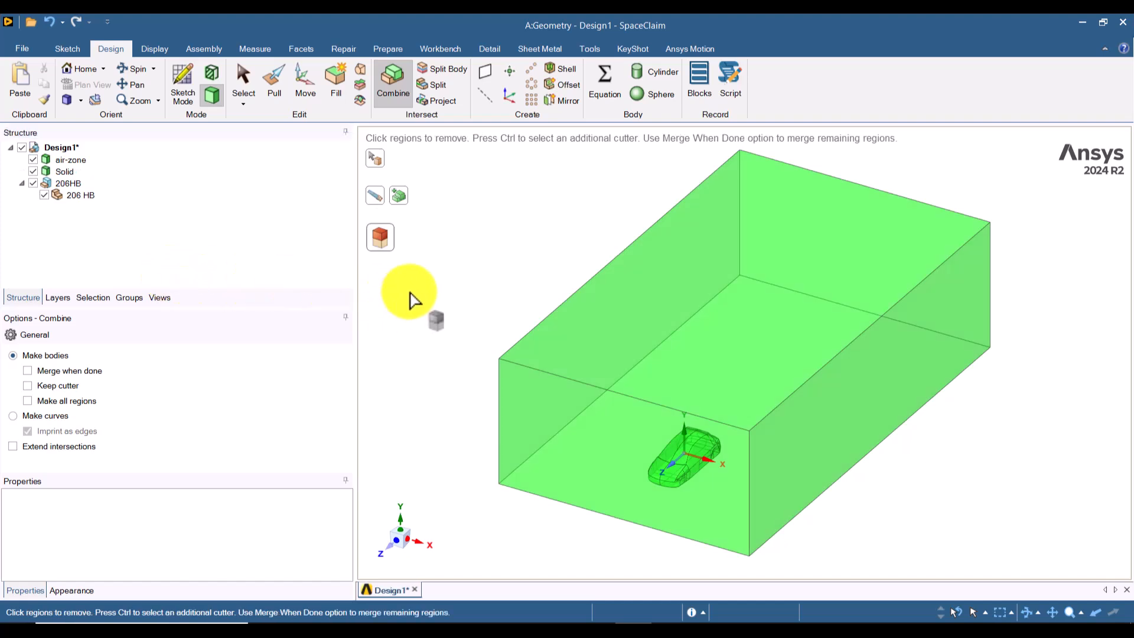
{"action": "key", "text": "Escape"}
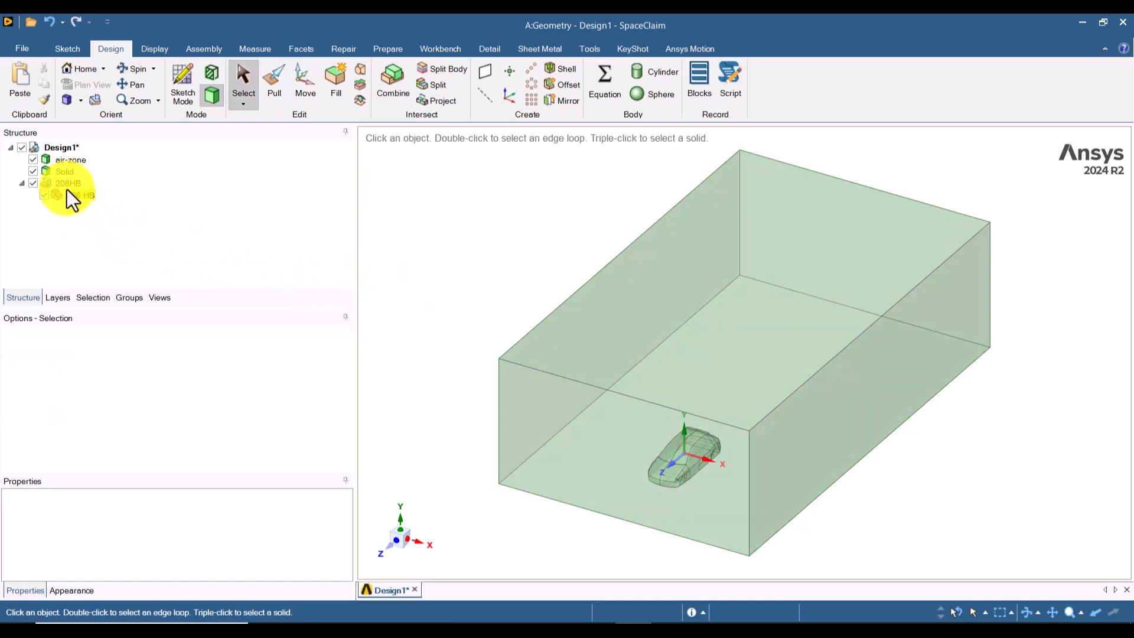
Step: Check the air-zone and Solid bodies by selecting each in turn, and delete the 206HB component
{"action": "left_click", "coordinate": [66, 162]}
{"action": "left_click", "coordinate": [66, 164]}
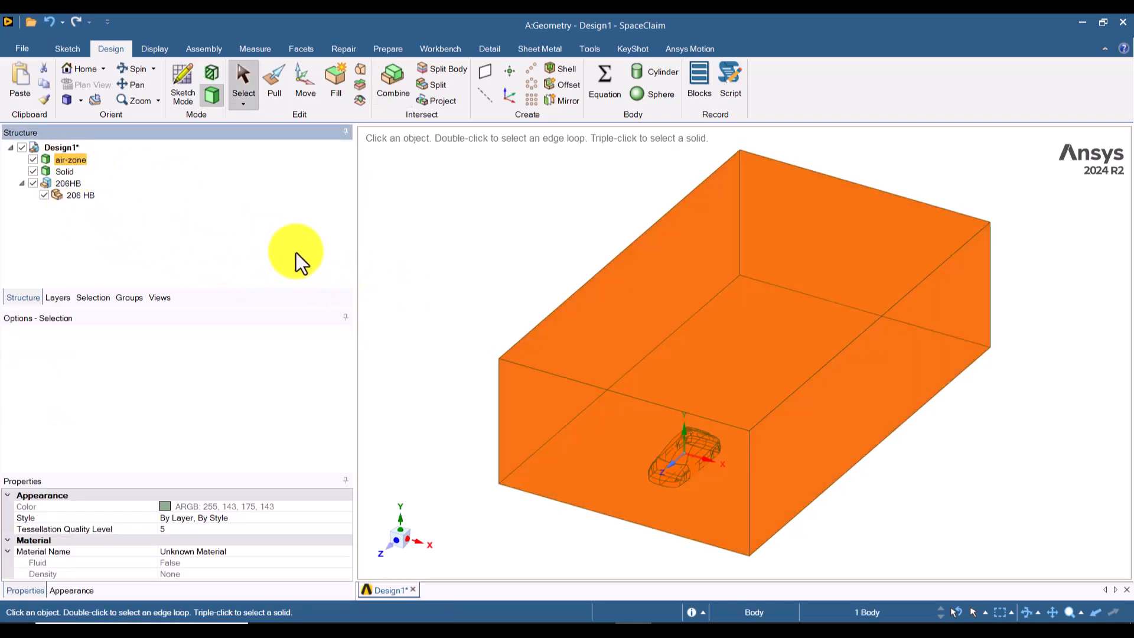
{"action": "left_click", "coordinate": [428, 278]}
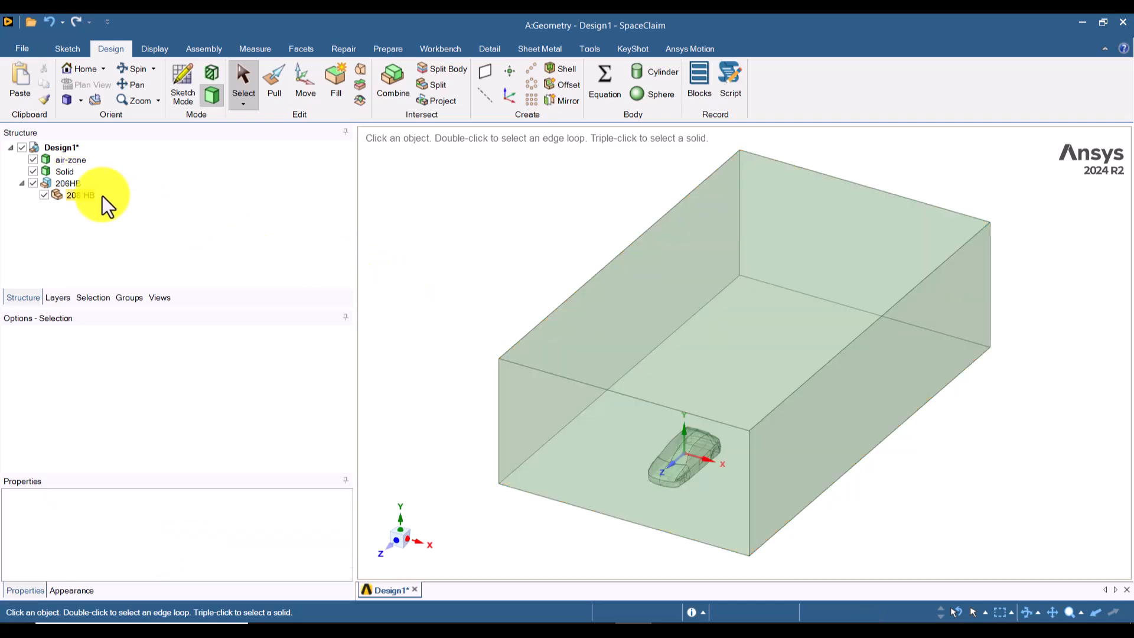
{"action": "left_click", "coordinate": [73, 172]}
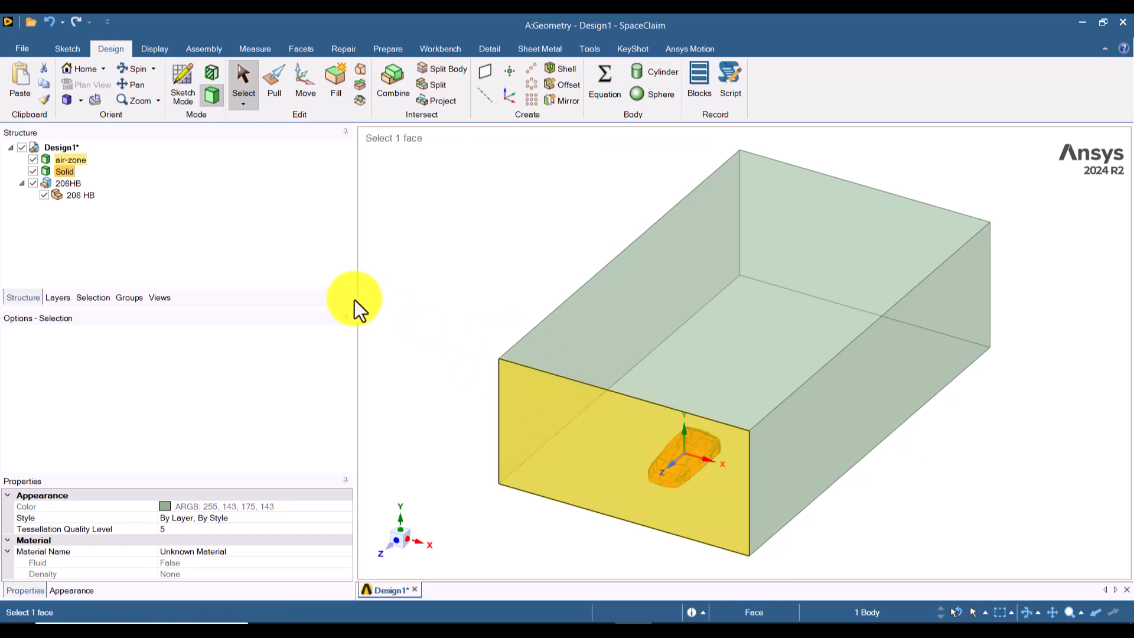
{"action": "left_click", "coordinate": [424, 241]}
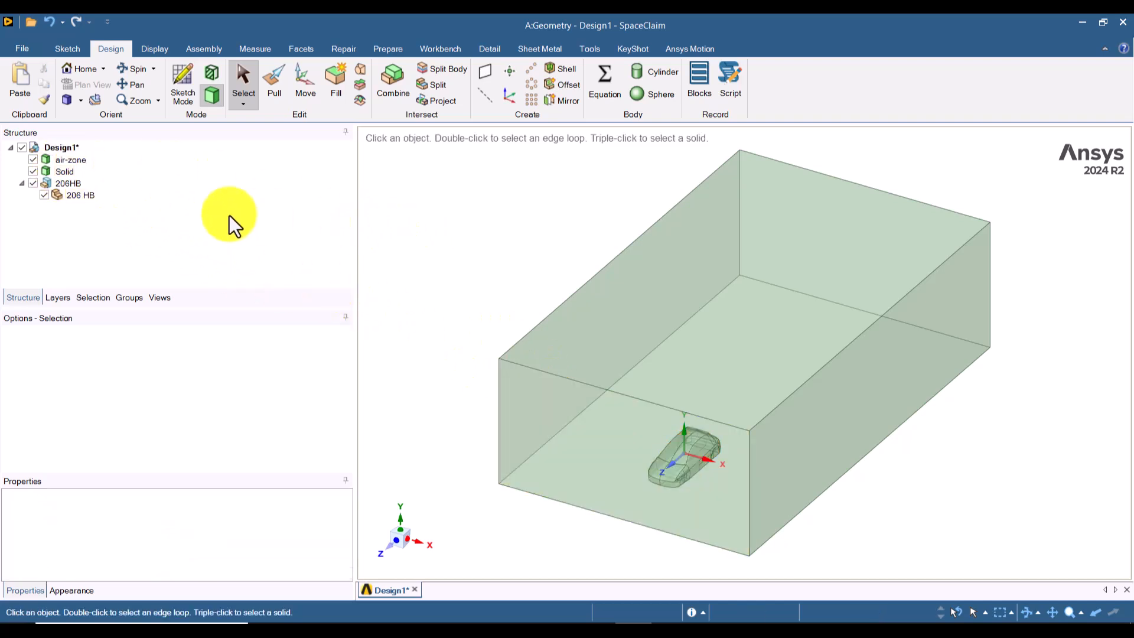
{"action": "left_click", "coordinate": [56, 183]}
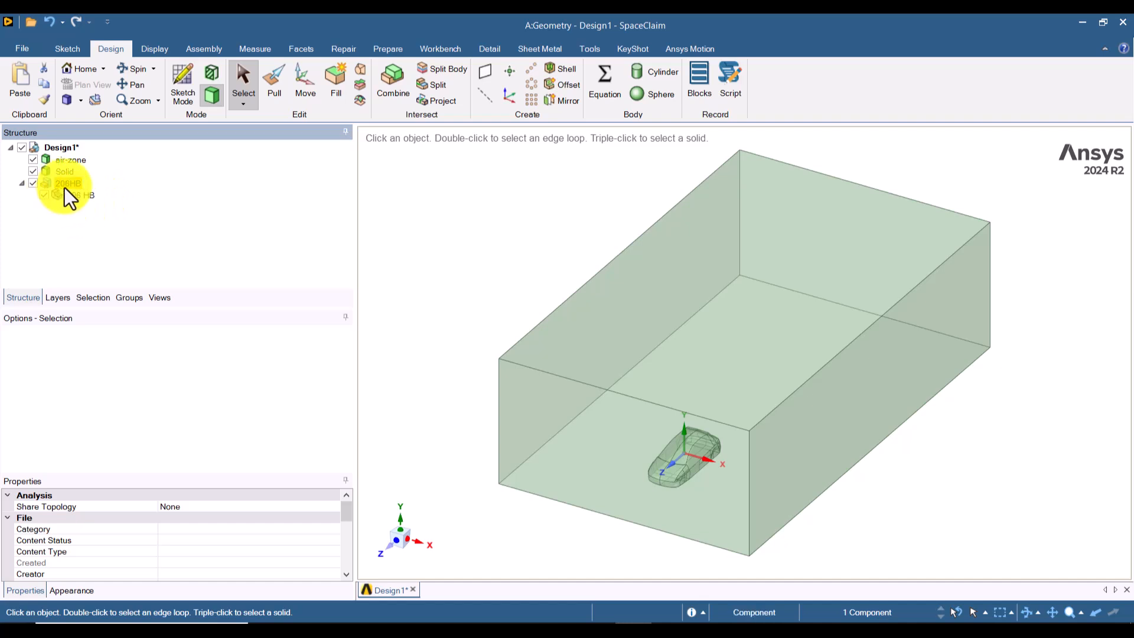
{"action": "key", "text": "Delete"}
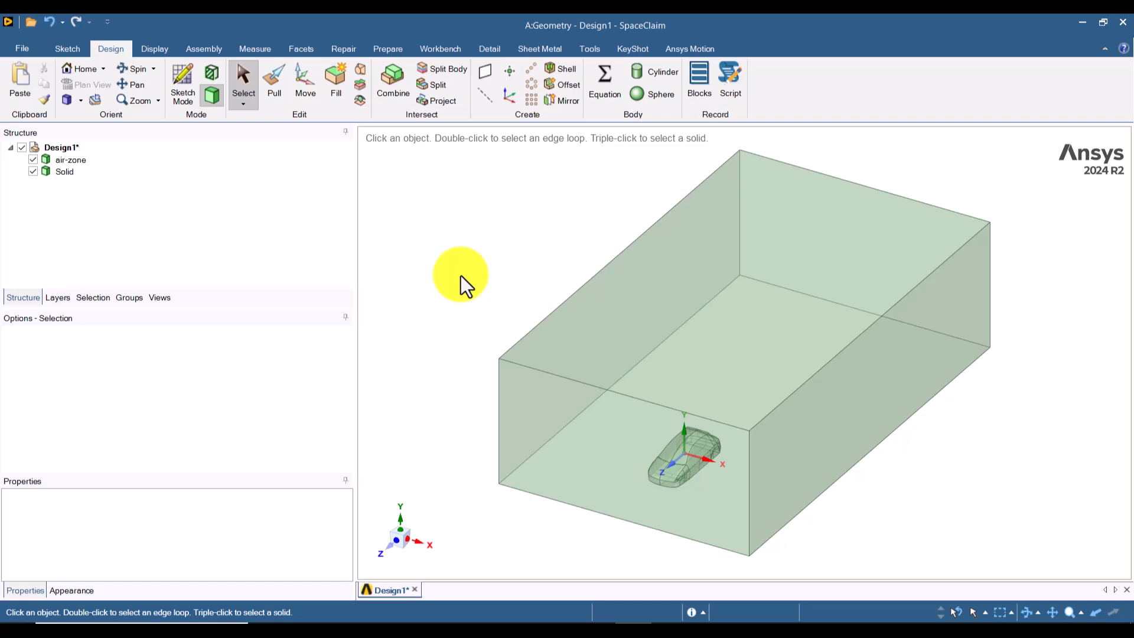
Step: Hide the Solid body, inspect the car-shaped cavity in the air-zone up close, and restore the isometric view
{"action": "left_click", "coordinate": [33, 171]}
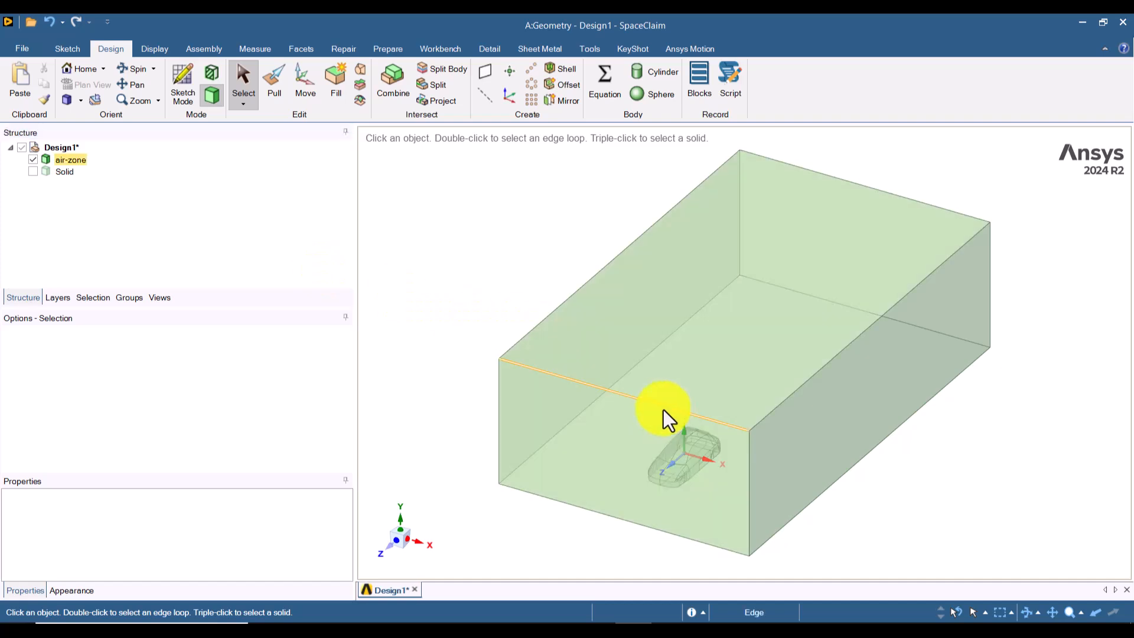
{"action": "scroll", "coordinate": [678, 458], "scroll_direction": "up", "scroll_amount": 5}
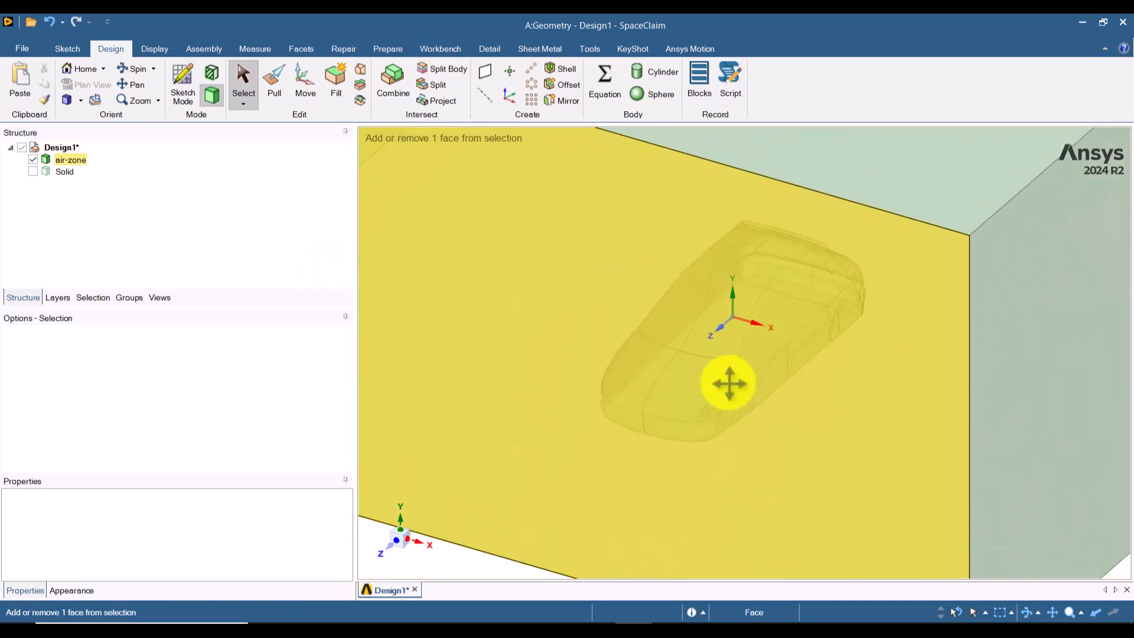
{"action": "mouse_move", "coordinate": [754, 434]}
{"action": "middle_mouse_down"}
{"action": "mouse_move", "coordinate": [751, 392]}
{"action": "mouse_move", "coordinate": [760, 430]}
{"action": "middle_mouse_up"}
{"action": "scroll", "coordinate": [760, 430], "scroll_direction": "down", "scroll_amount": 6}
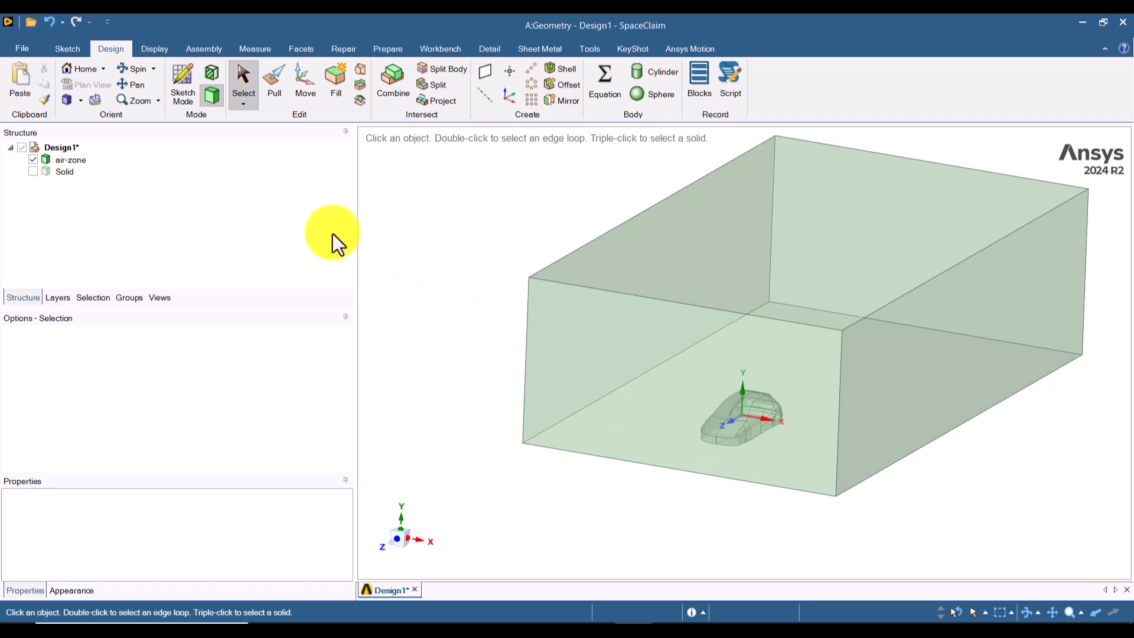
{"action": "left_click", "coordinate": [65, 100]}
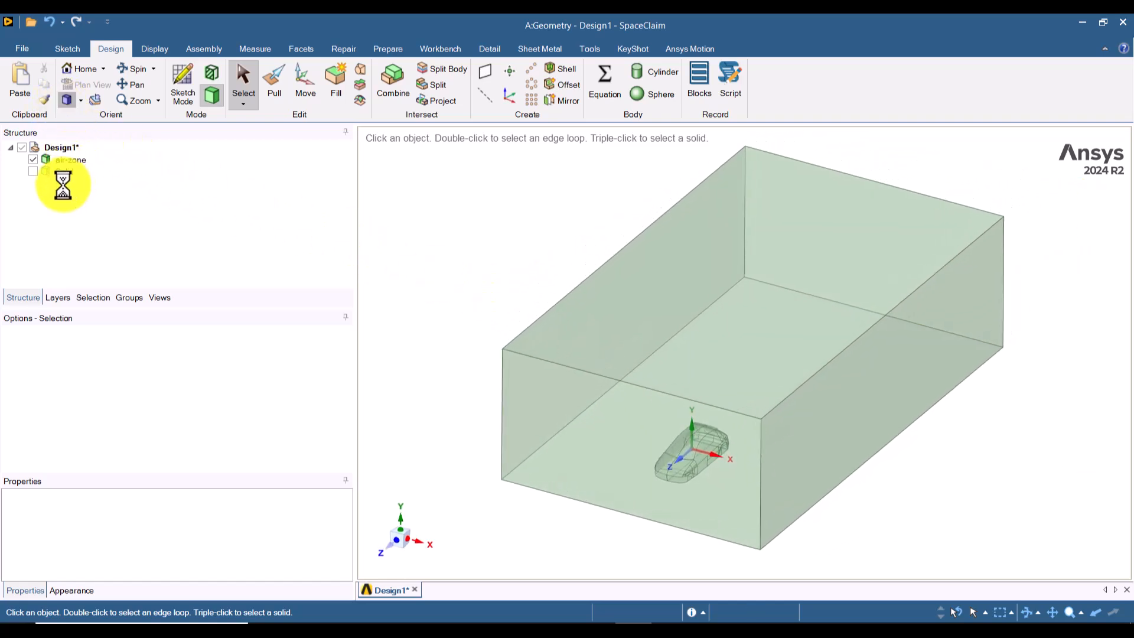
Step: Suppress the hidden Solid body from meshing and physics and leave nothing selected
{"action": "left_click", "coordinate": [65, 174]}
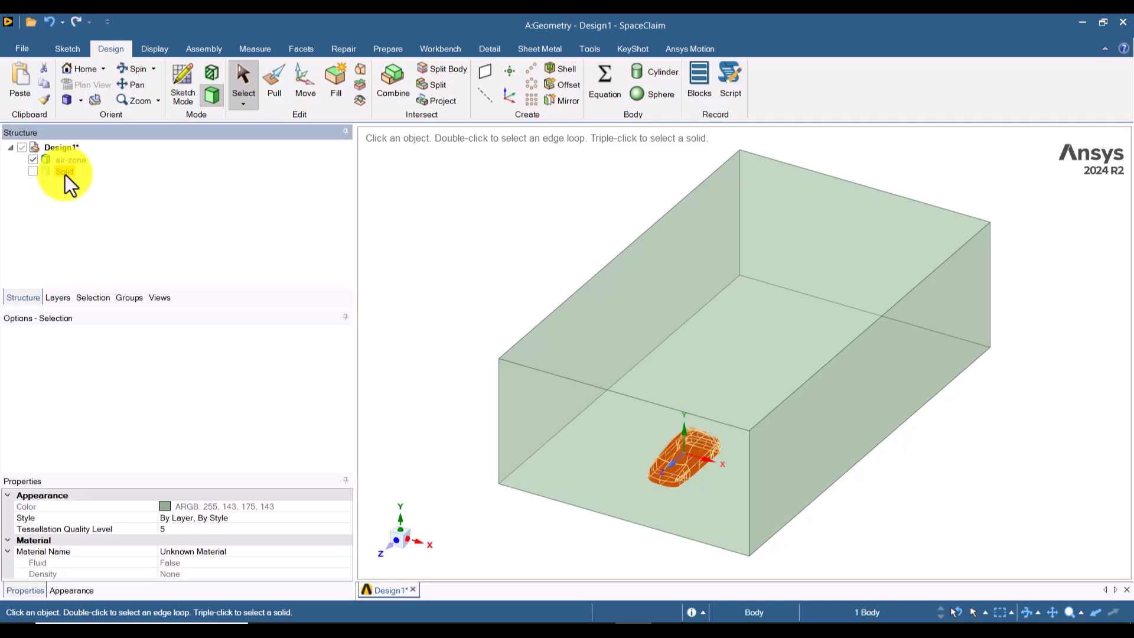
{"action": "right_click", "coordinate": [65, 175]}
{"action": "left_click", "coordinate": [102, 199]}
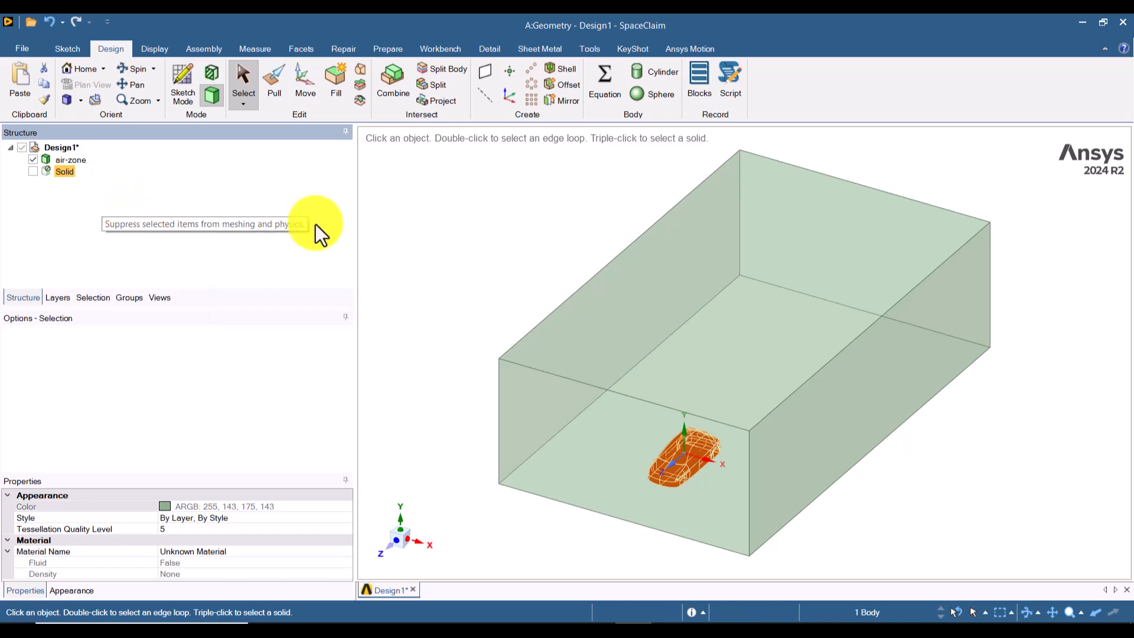
{"action": "left_click", "coordinate": [486, 256]}
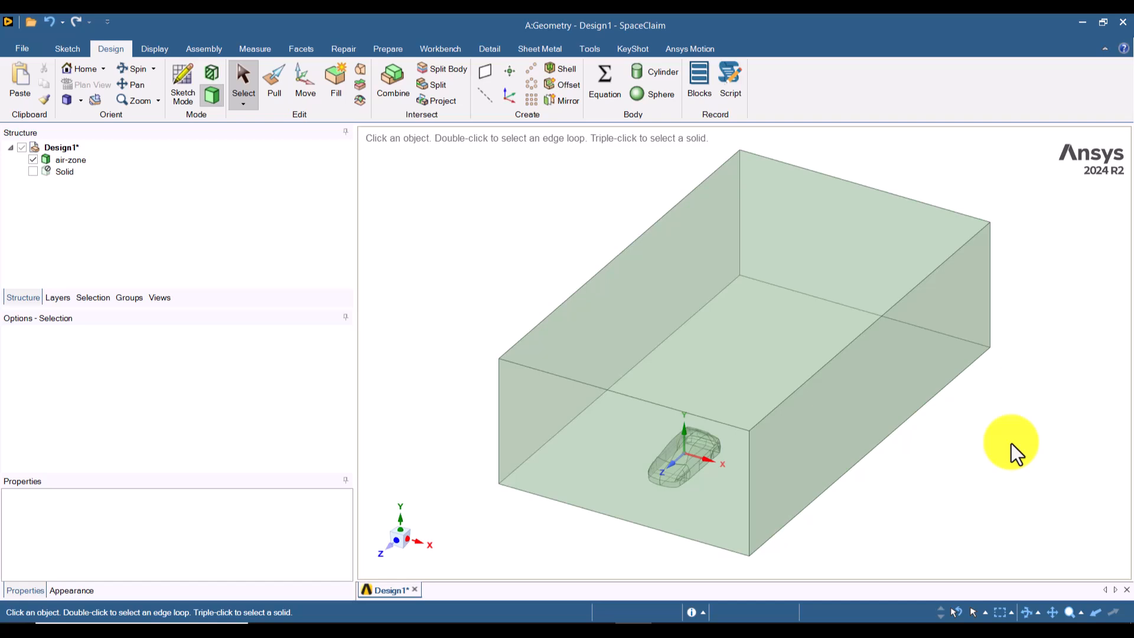
Step: On the XY plane through the car, sketch a rectangle 5000 mm wide and 3000 mm high, starting on the air-zone's bottom edge
{"action": "left_click", "coordinate": [184, 88]}
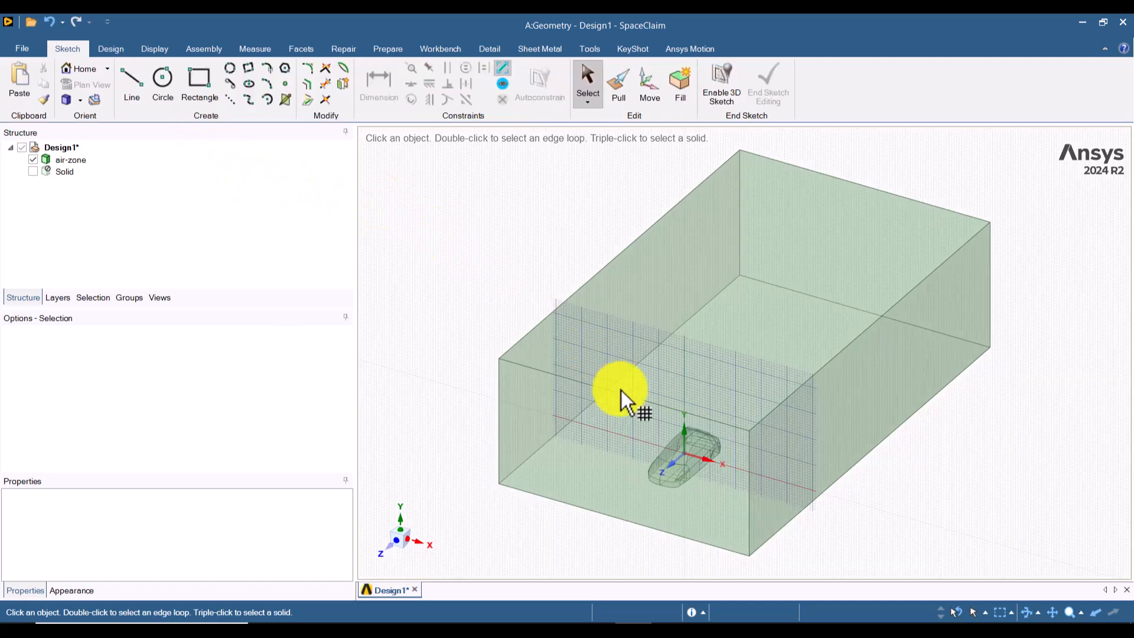
{"action": "left_click", "coordinate": [673, 464]}
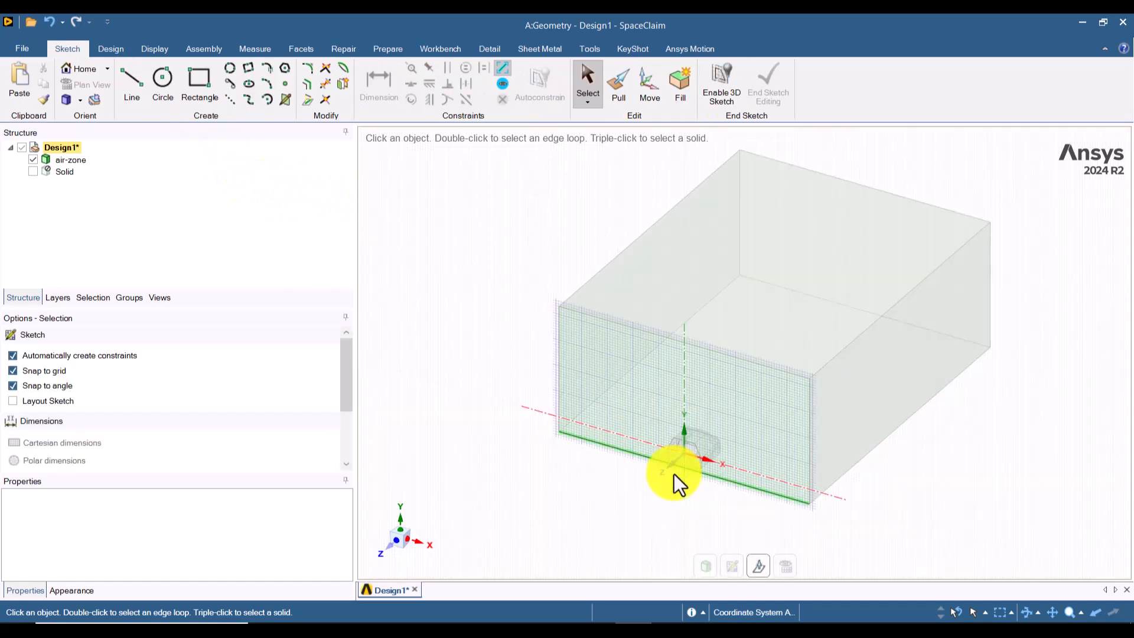
{"action": "left_click", "coordinate": [385, 550]}
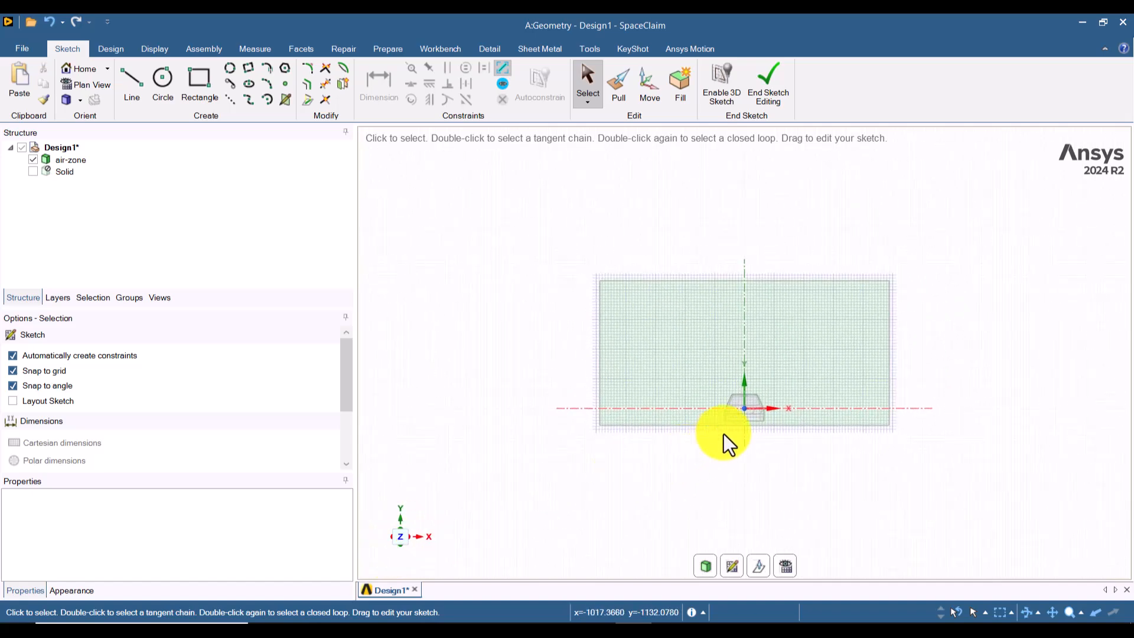
{"action": "scroll", "coordinate": [741, 437], "scroll_direction": "up", "scroll_amount": 6}
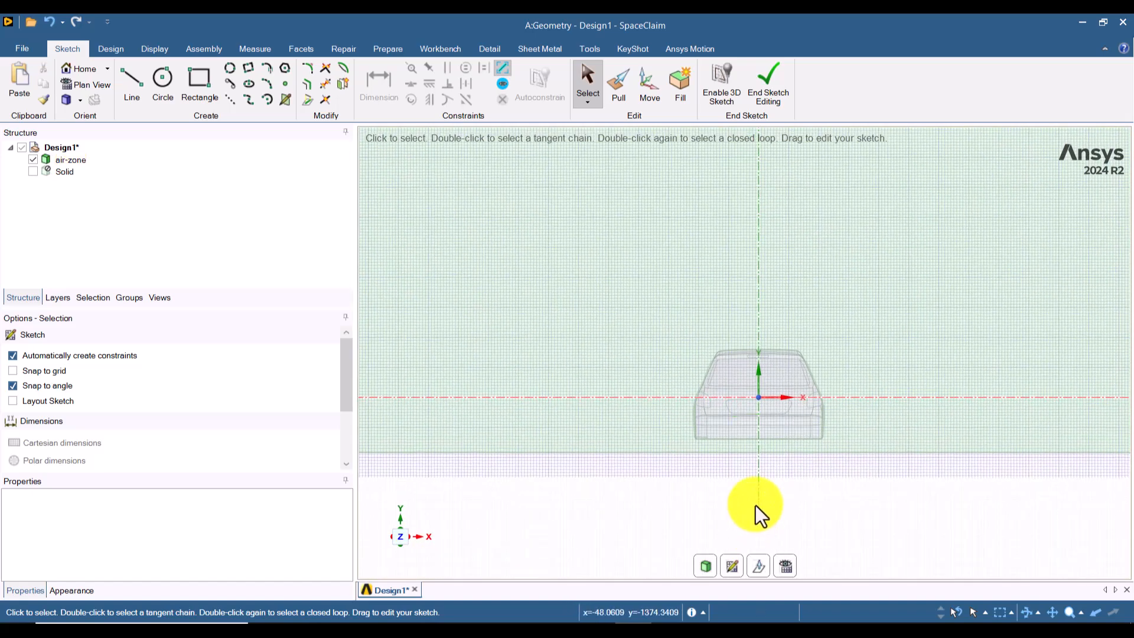
{"action": "scroll", "coordinate": [755, 472], "scroll_direction": "down", "scroll_amount": 4}
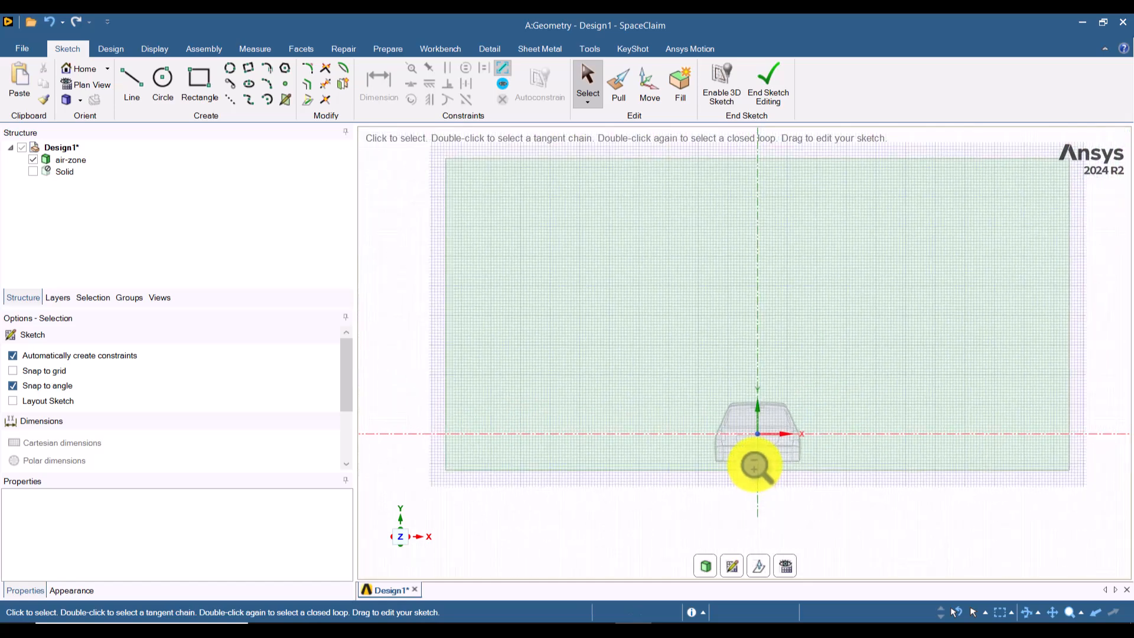
{"action": "left_click", "coordinate": [200, 101]}
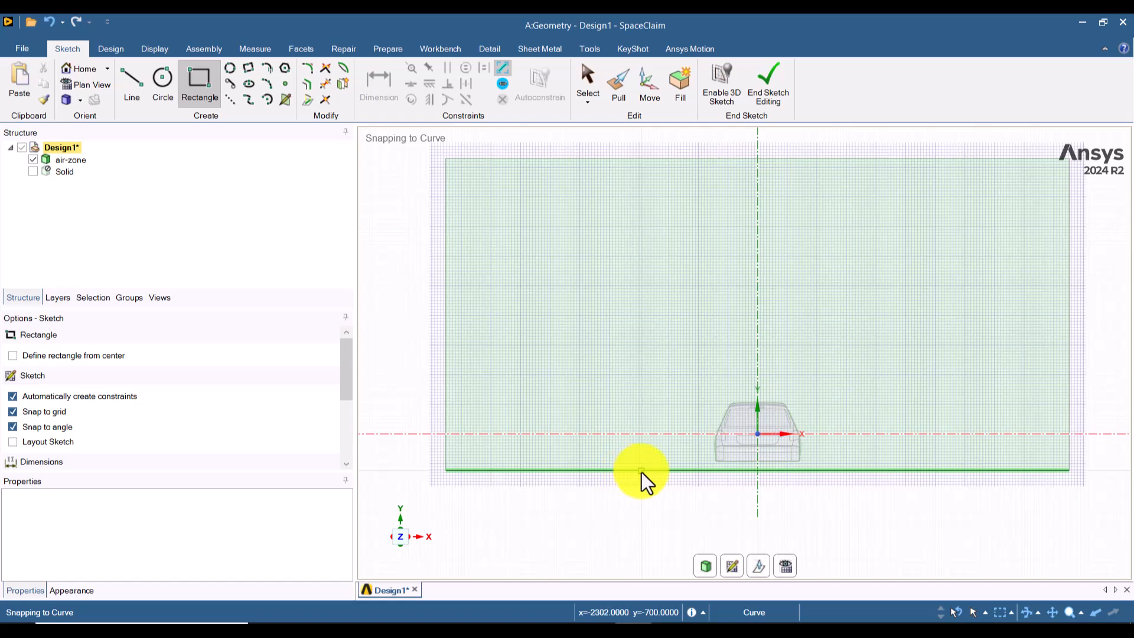
{"action": "left_click", "coordinate": [641, 471]}
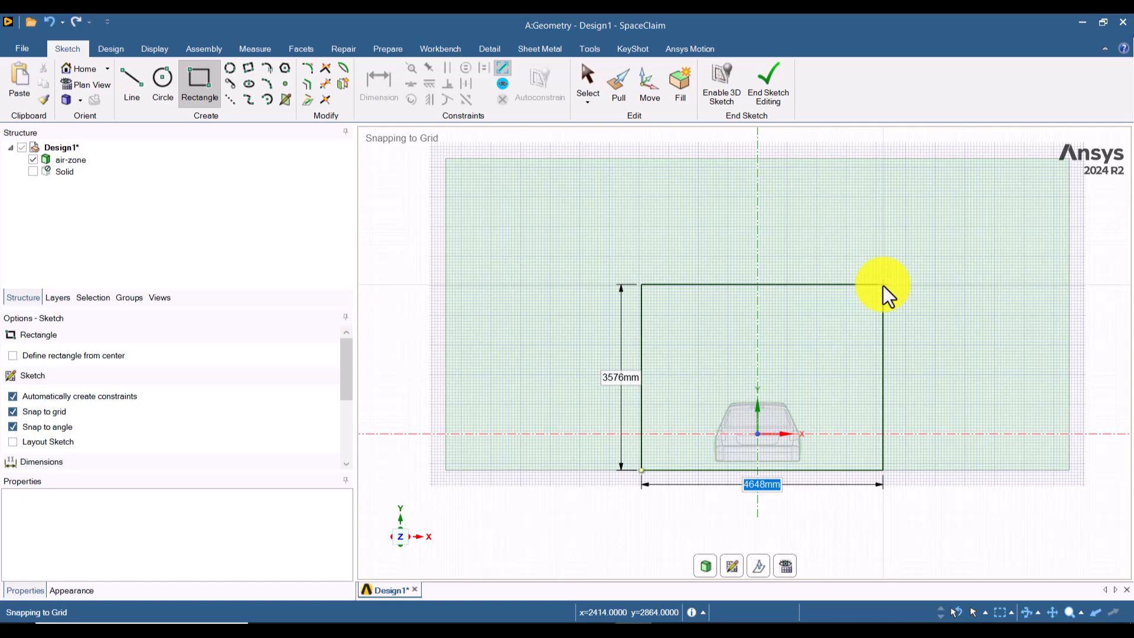
{"action": "type", "text": "5000"}
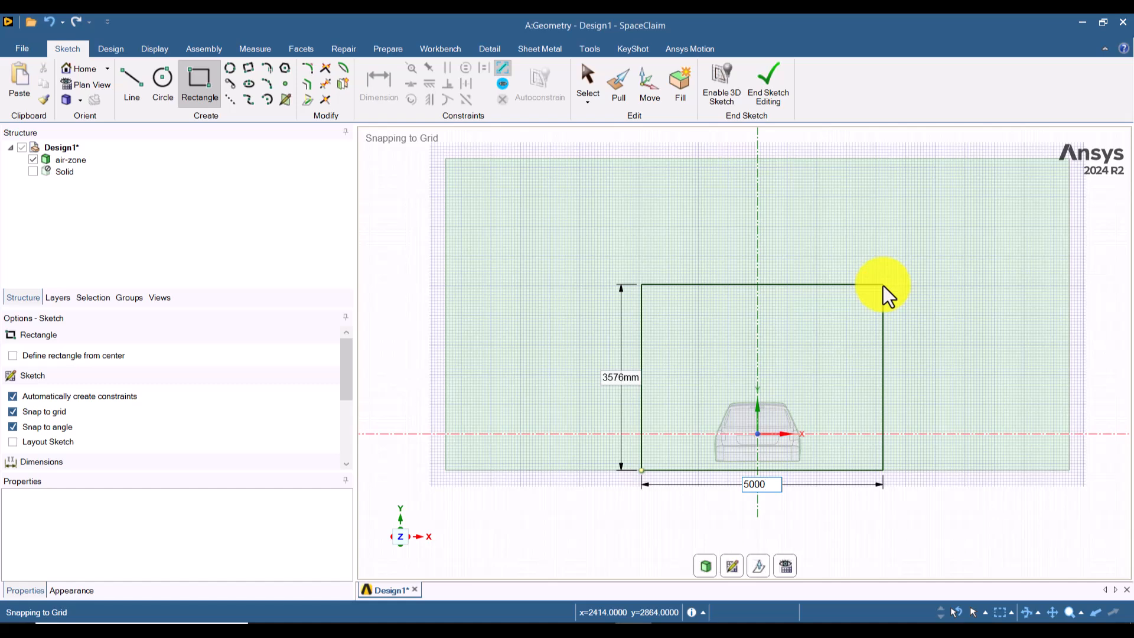
{"action": "key", "text": "Tab"}
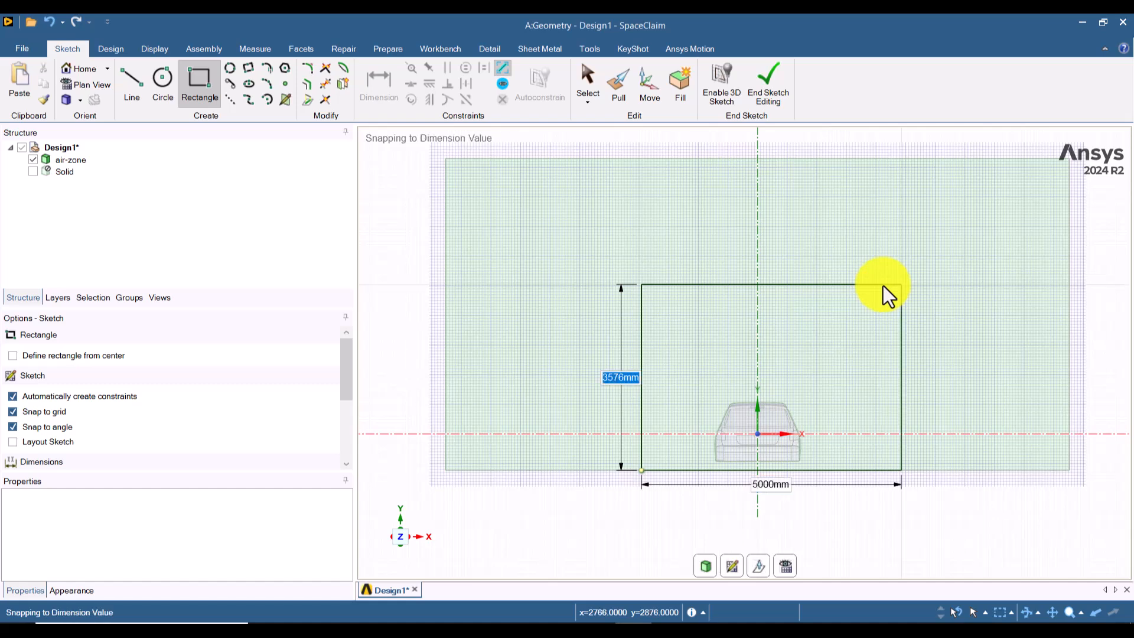
{"action": "type", "text": "3000"}
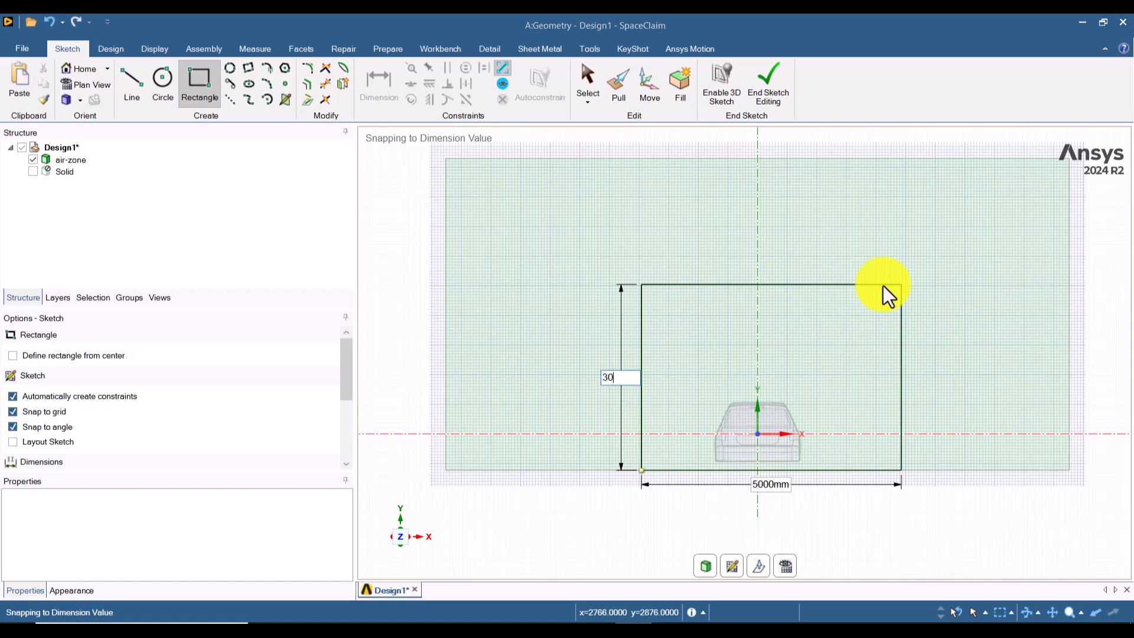
{"action": "key", "text": "Return"}
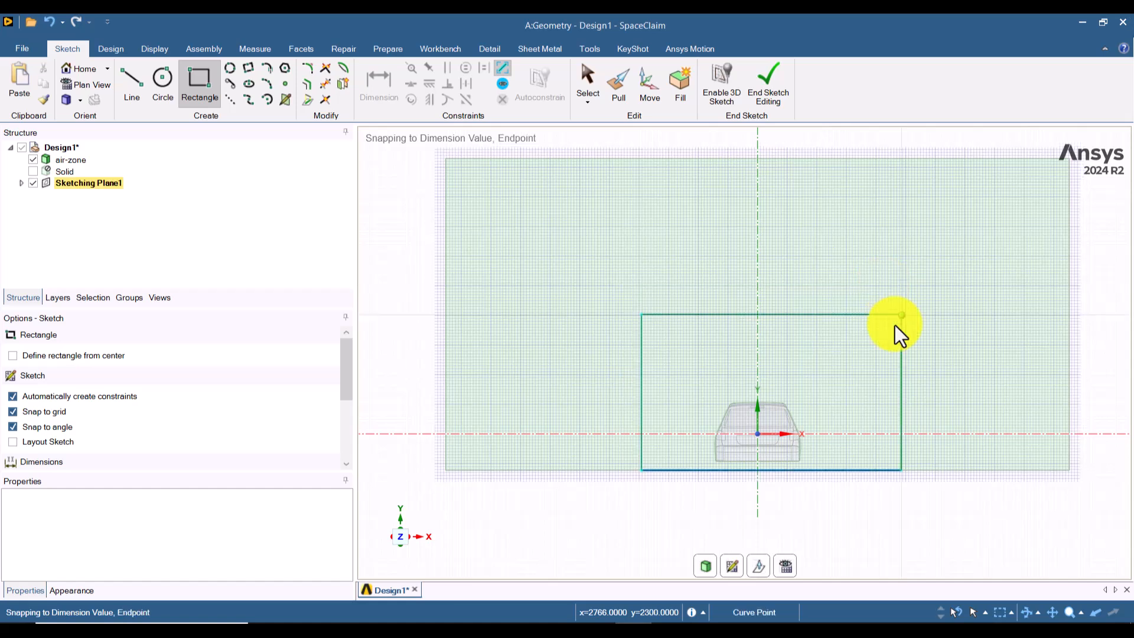
Step: Dimension the height and the width of the rectangle around the car
{"action": "left_click", "coordinate": [380, 100]}
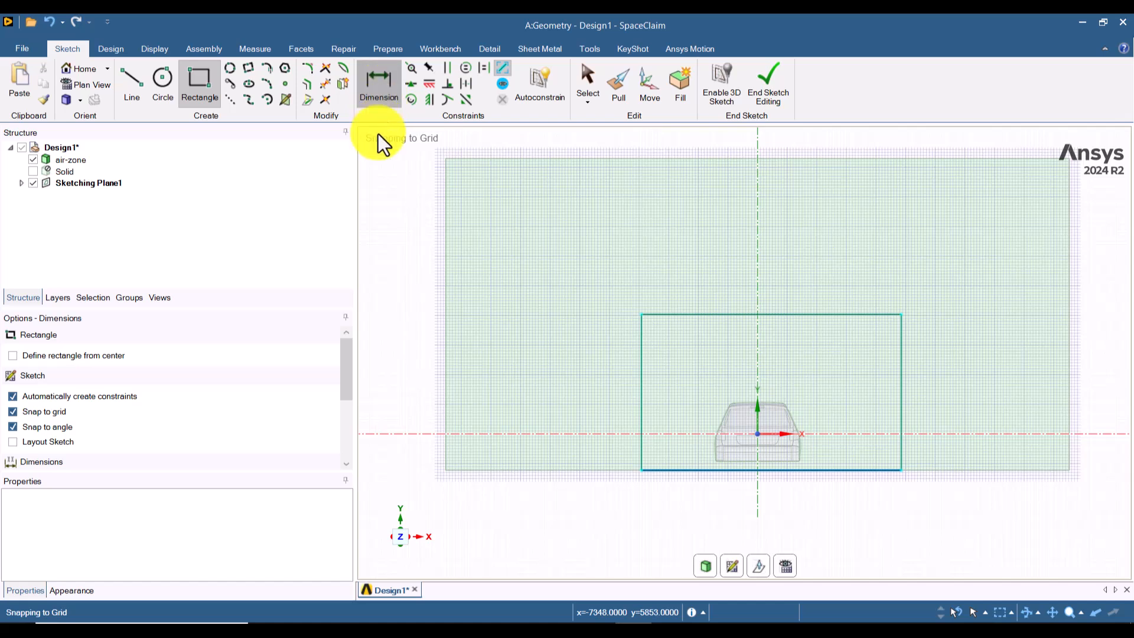
{"action": "left_click", "coordinate": [642, 396]}
{"action": "left_click", "coordinate": [588, 387]}
{"action": "left_click", "coordinate": [732, 470]}
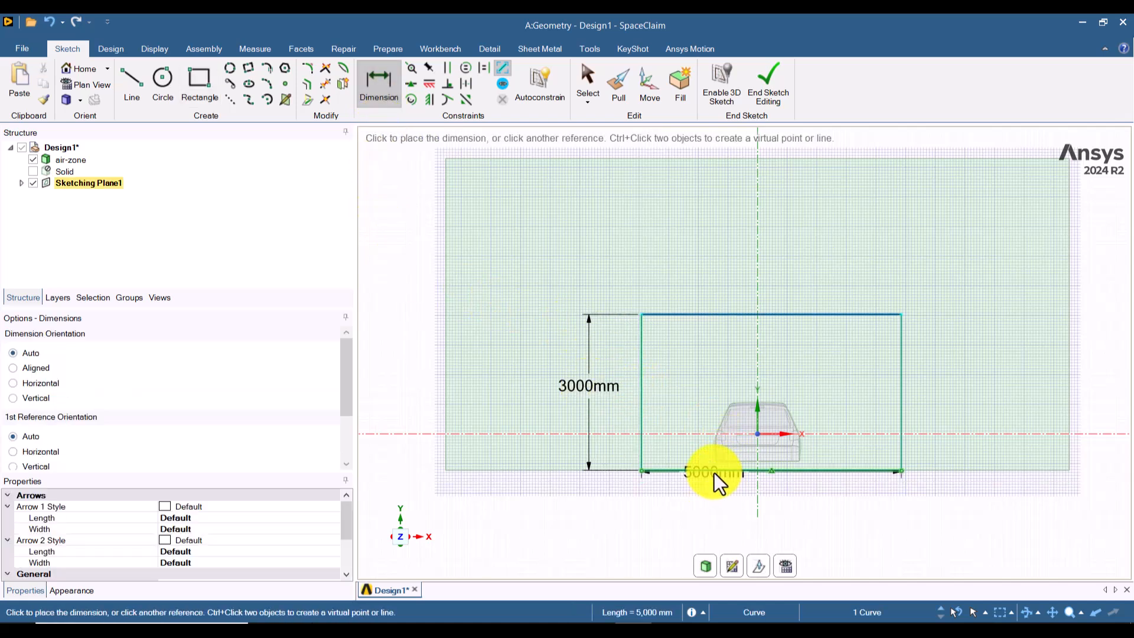
{"action": "left_click", "coordinate": [711, 511]}
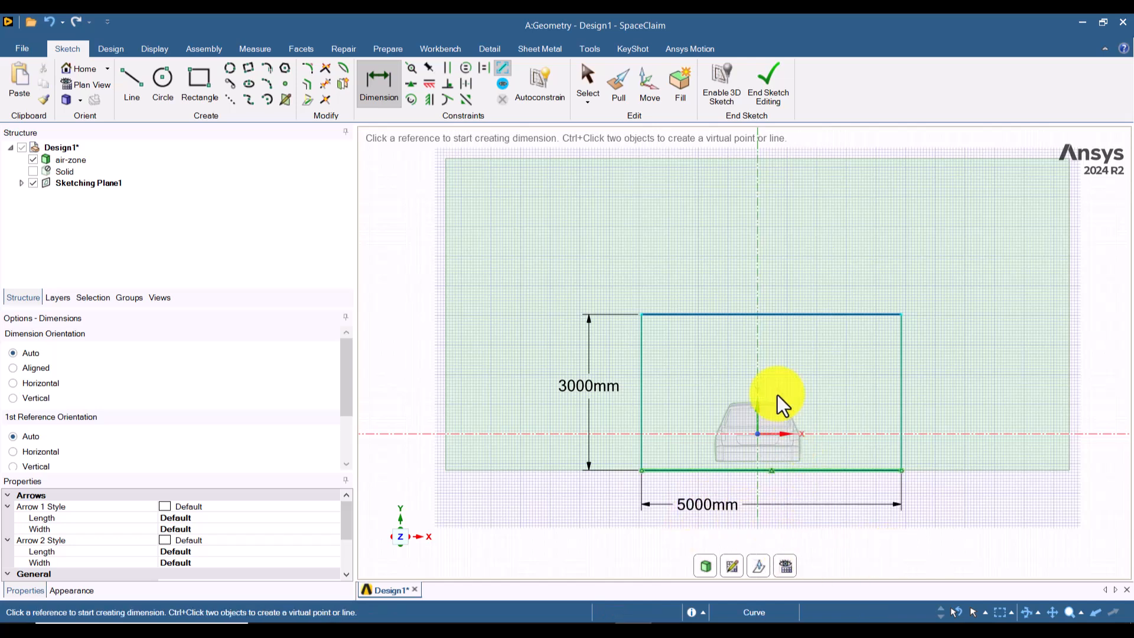
Step: Dimension the rectangle's left side at 2500 mm from the vertical axis, and finish the sketch
{"action": "left_click", "coordinate": [757, 359]}
{"action": "left_click", "coordinate": [642, 359]}
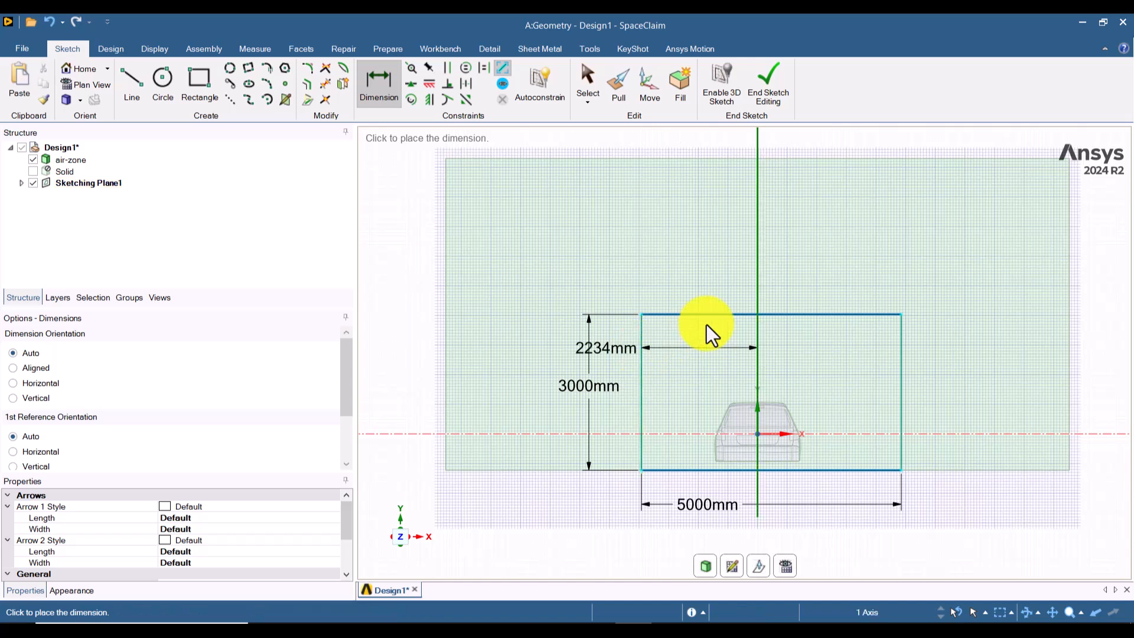
{"action": "left_click", "coordinate": [714, 258]}
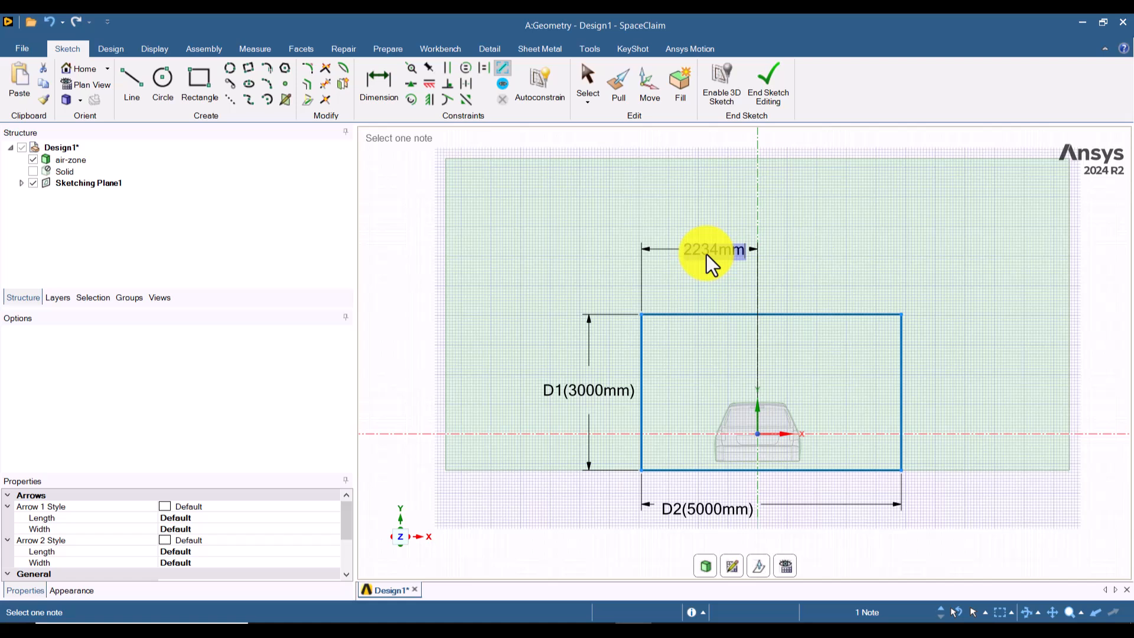
{"action": "type", "text": "2500"}
{"action": "key", "text": "Return"}
{"action": "key", "text": "d"}
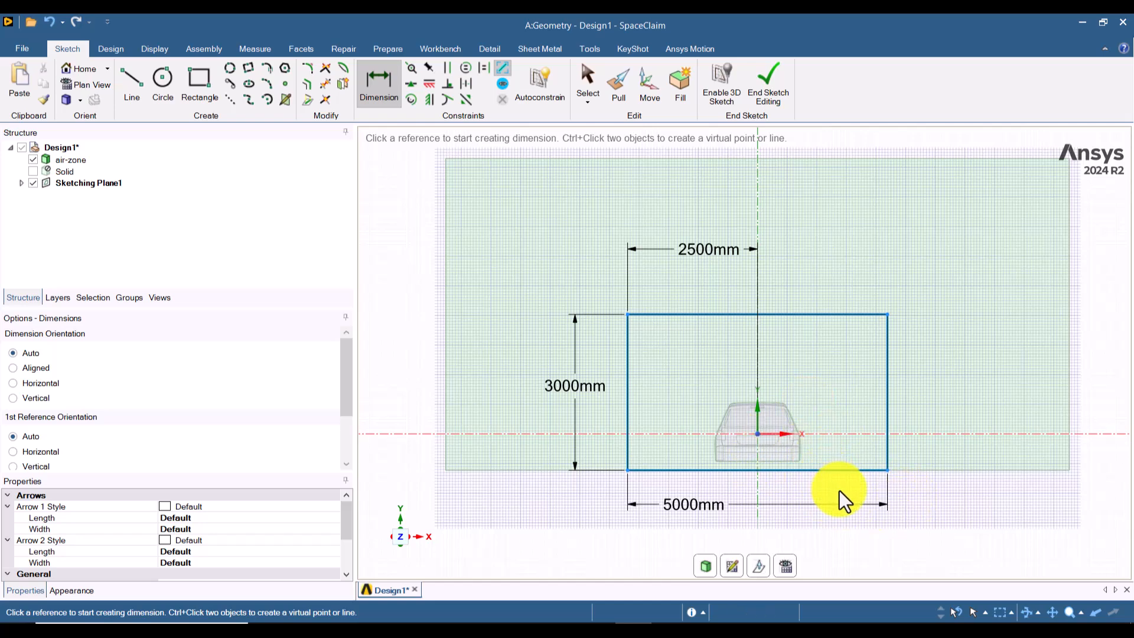
{"action": "left_click", "coordinate": [768, 84]}
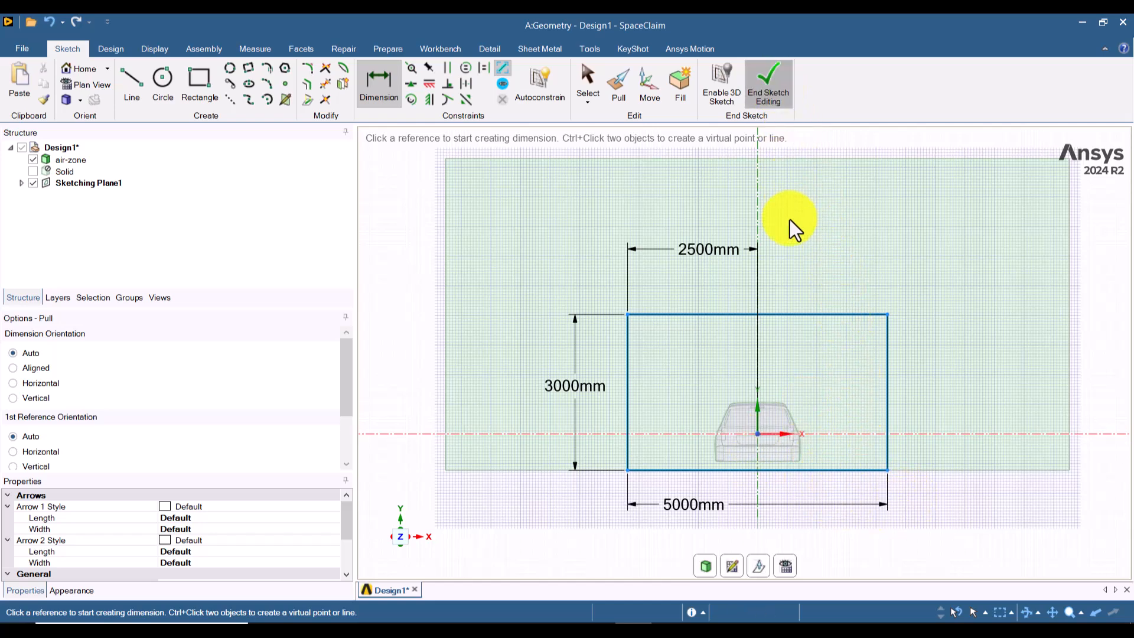
{"action": "left_click", "coordinate": [66, 99]}
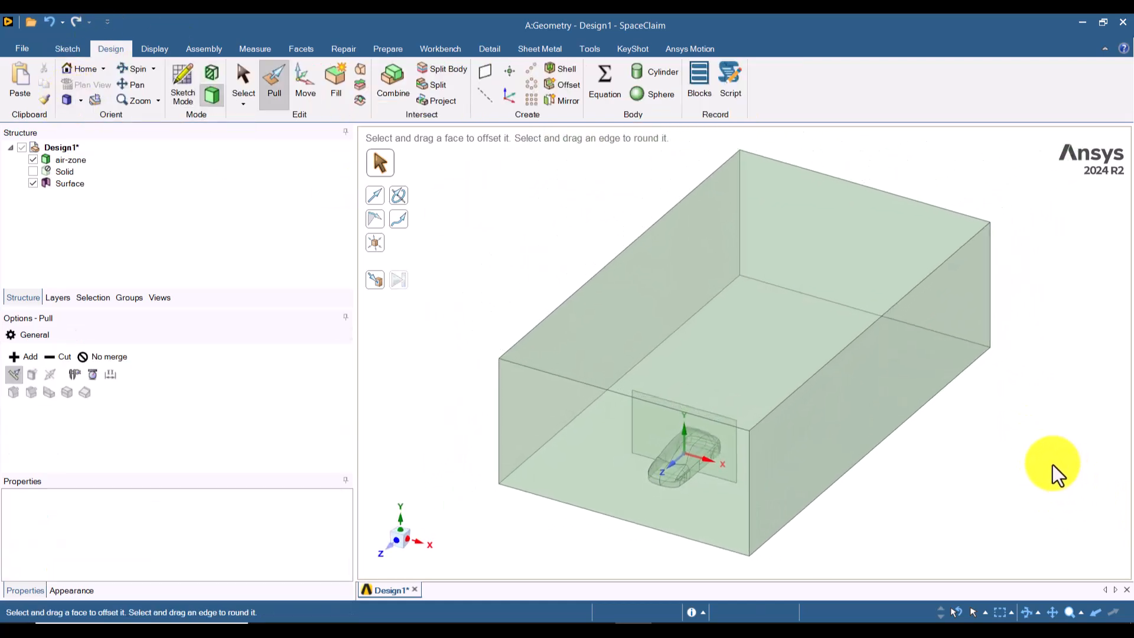
Step: Pull the rectangular surface around the car with No merge about 9210 mm along positive Z, past the air-zone's front face
{"action": "left_click", "coordinate": [67, 184]}
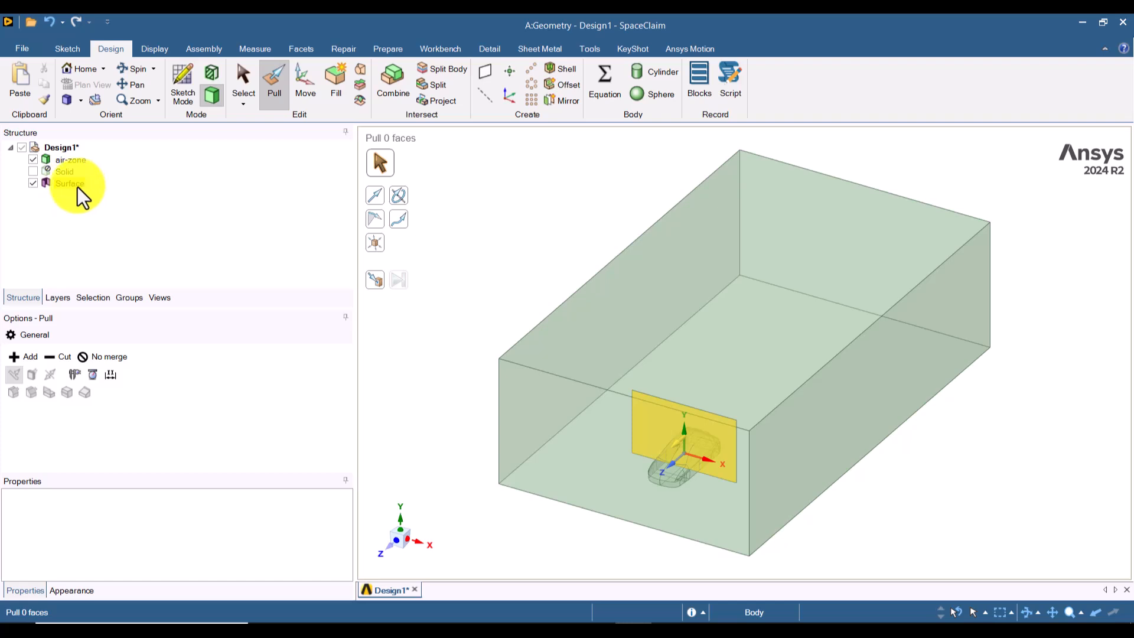
{"action": "left_click", "coordinate": [104, 229]}
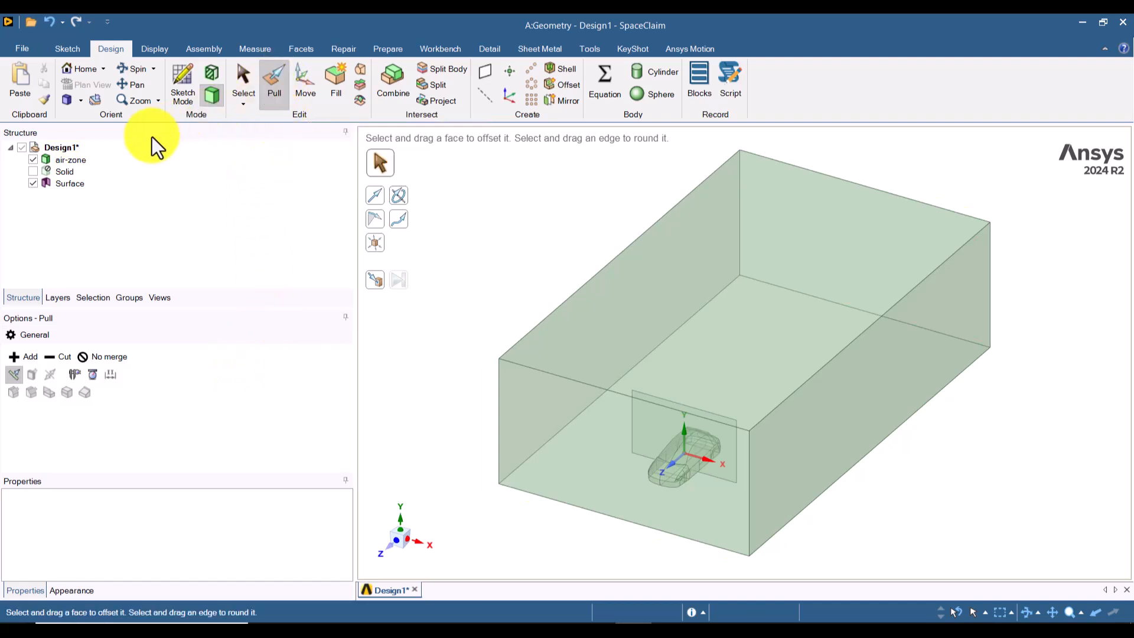
{"action": "left_click", "coordinate": [63, 184]}
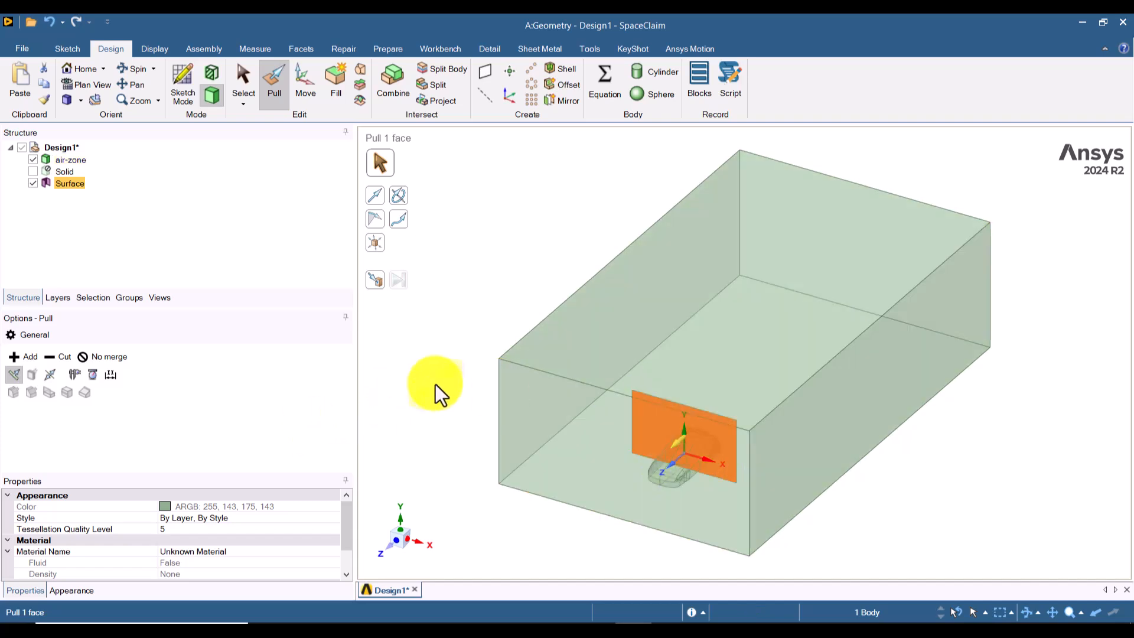
{"action": "left_click", "coordinate": [105, 358]}
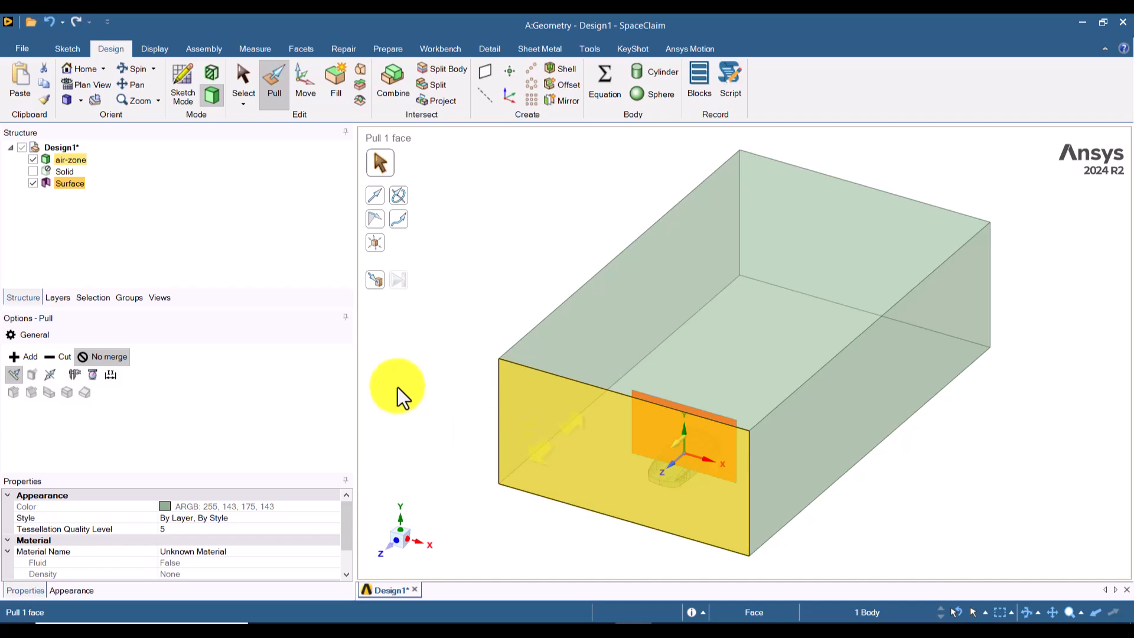
{"action": "left_click_drag", "start_coordinate": [513, 299], "coordinate": [425, 423]}
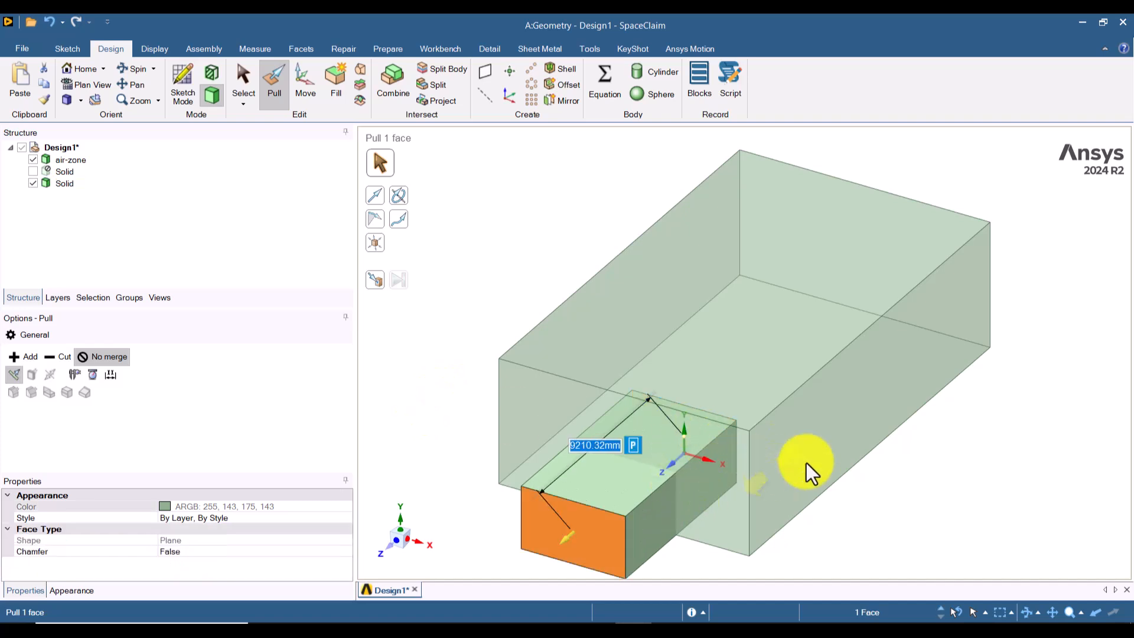
Step: Hide the air-zone and pull the opposite end face of the new box about 21448 mm along negative Z
{"action": "middle_click_drag", "start_coordinate": [856, 498], "coordinate": [710, 454]}
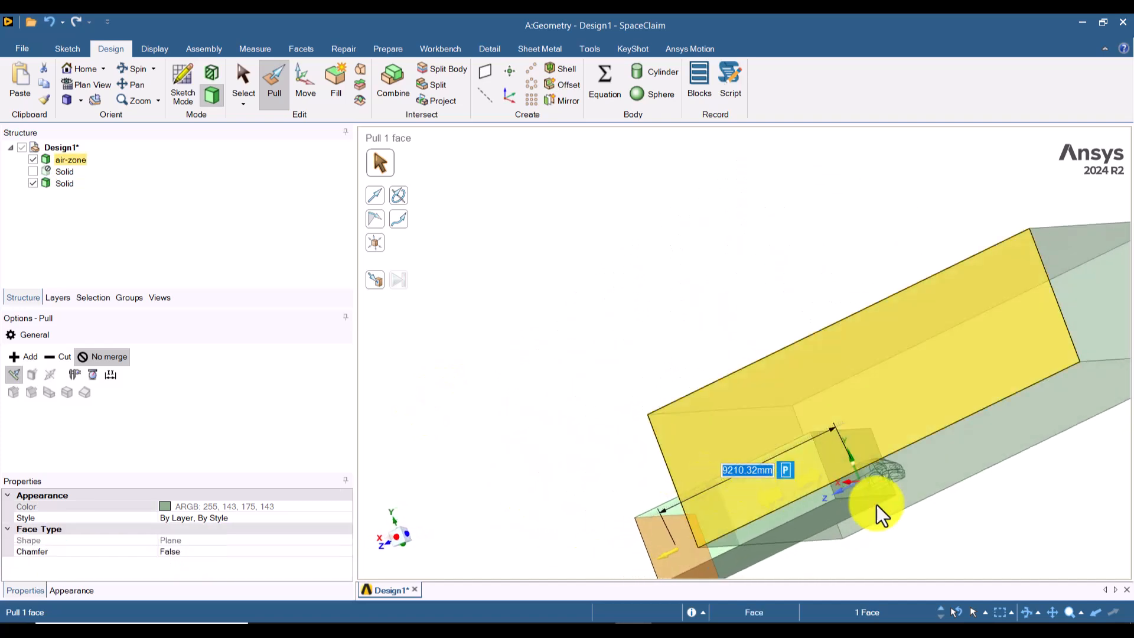
{"action": "middle_click_drag", "start_coordinate": [807, 406], "coordinate": [792, 328], "text": "ctrl"}
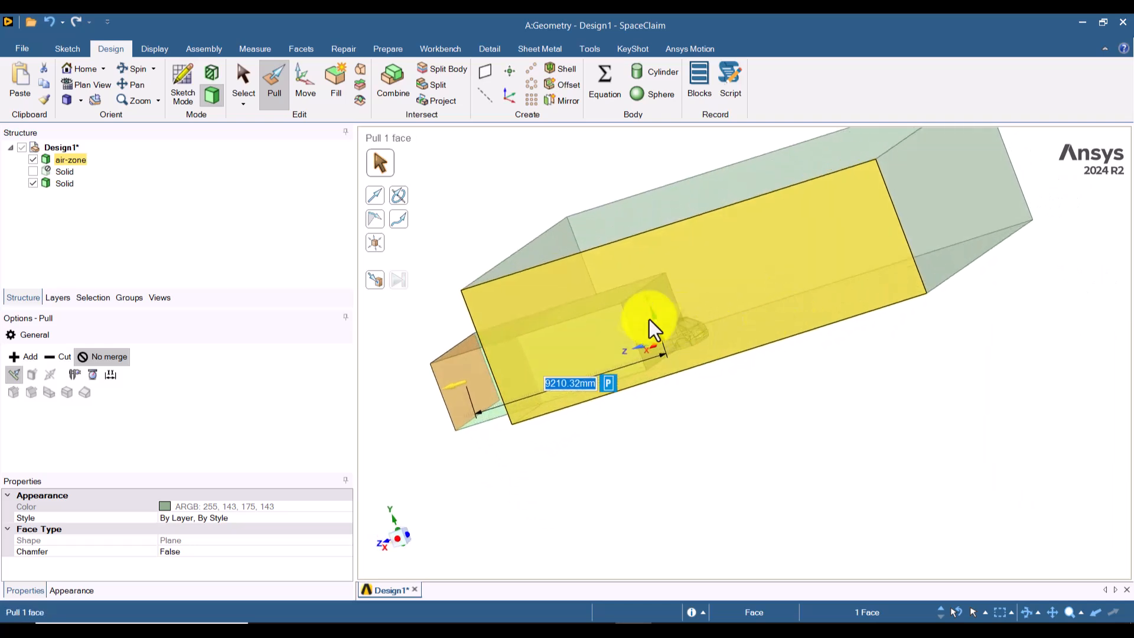
{"action": "left_click", "coordinate": [33, 159]}
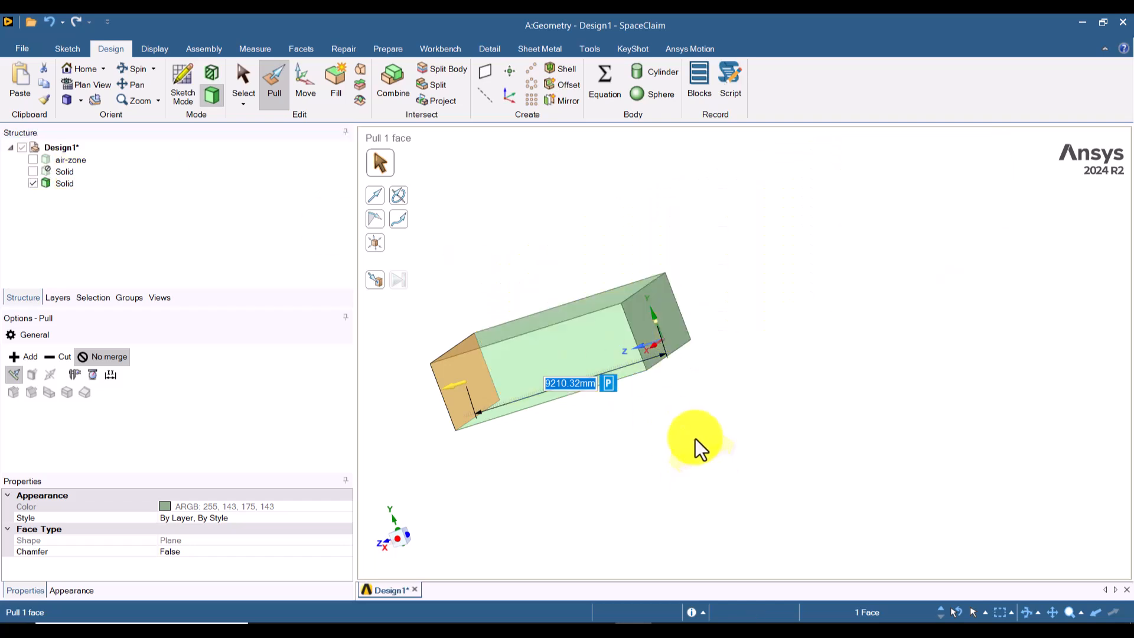
{"action": "left_click", "coordinate": [669, 349]}
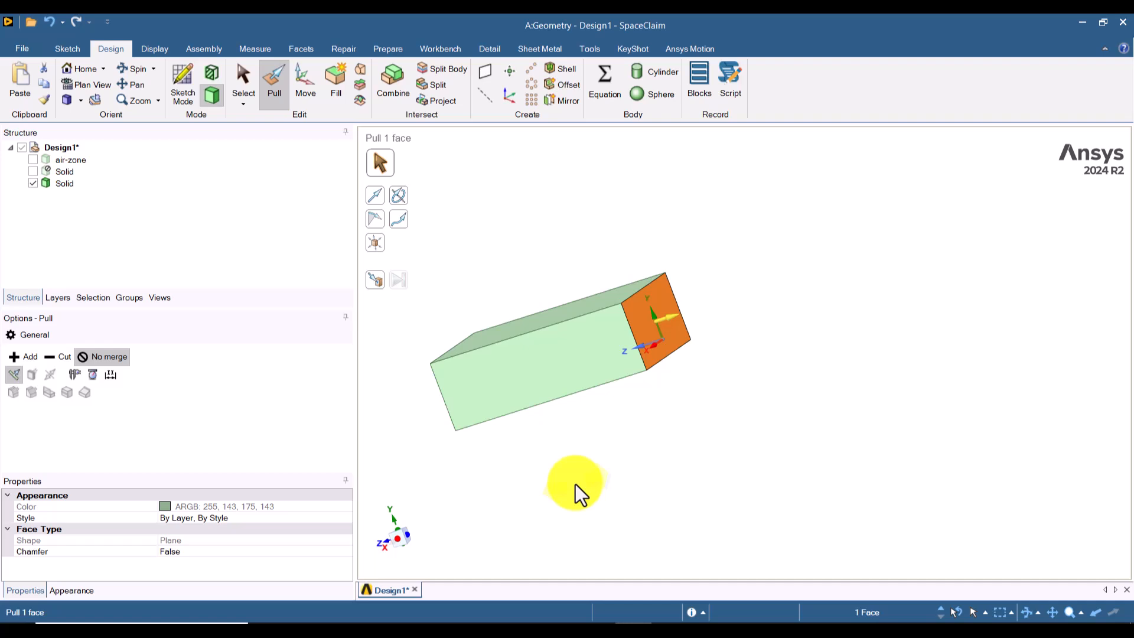
{"action": "left_click_drag", "start_coordinate": [549, 499], "coordinate": [1012, 410]}
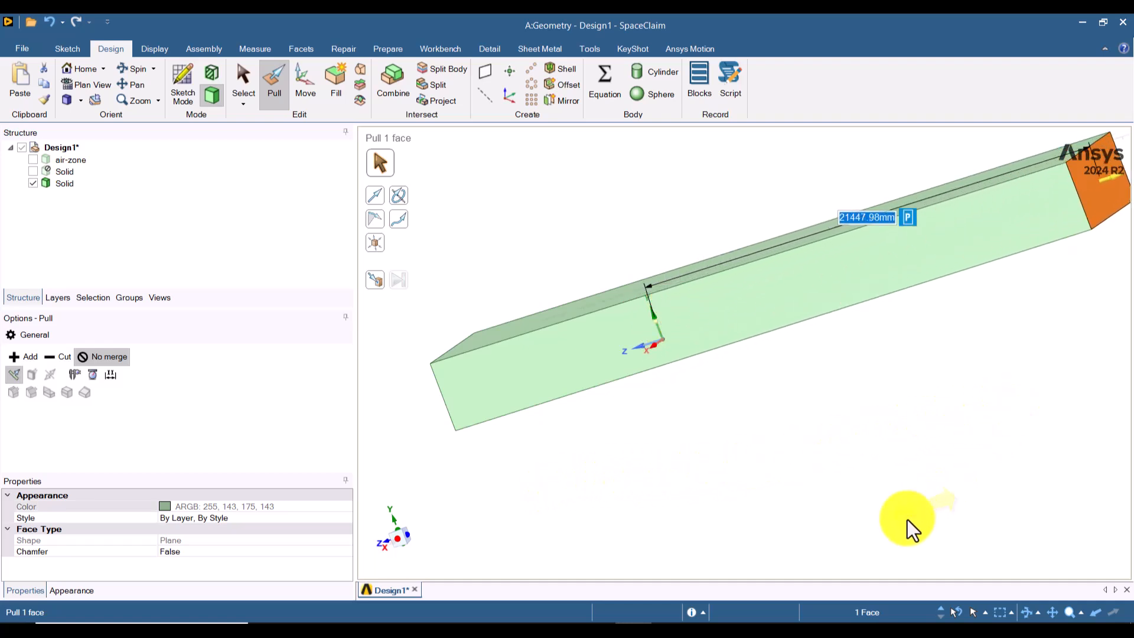
Step: Show the air-zone again in the isometric view and leave nothing selected
{"action": "left_click", "coordinate": [33, 159]}
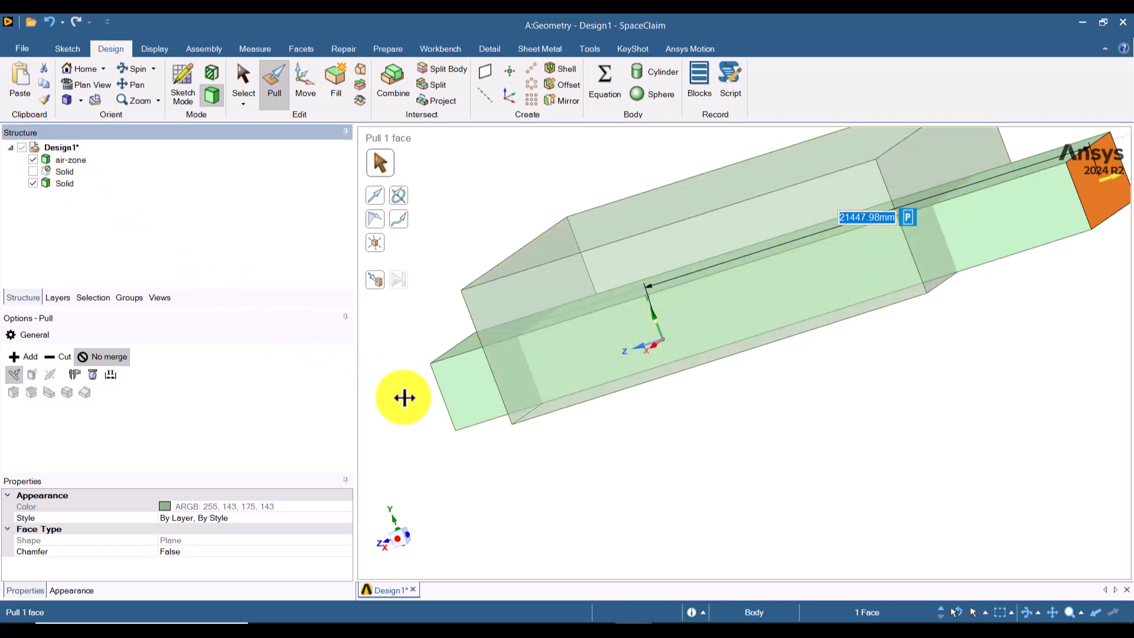
{"action": "left_click", "coordinate": [68, 100]}
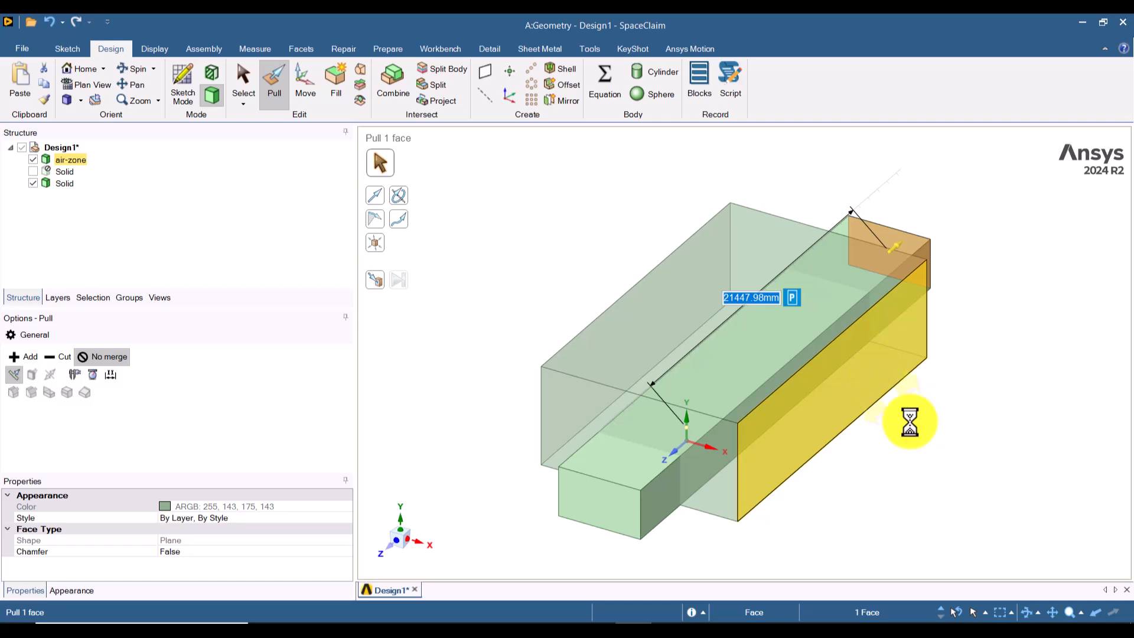
{"action": "key", "text": "Escape"}
{"action": "key", "text": "Escape"}
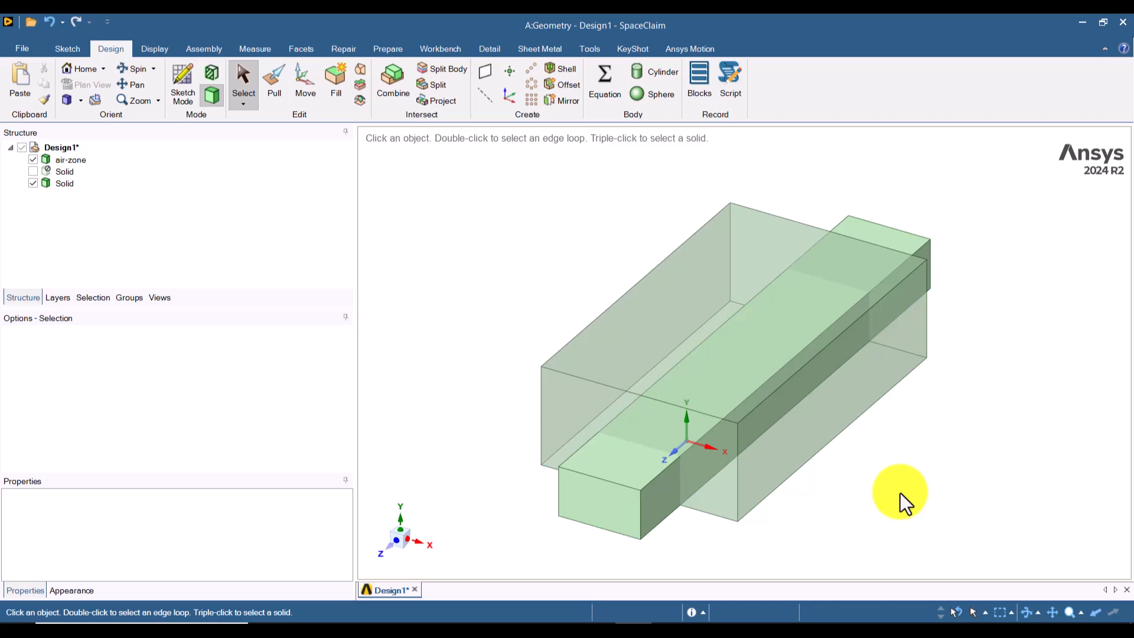
Step: Rename the long box solid running through the air-zone as guide-zone
{"action": "left_click", "coordinate": [69, 183]}
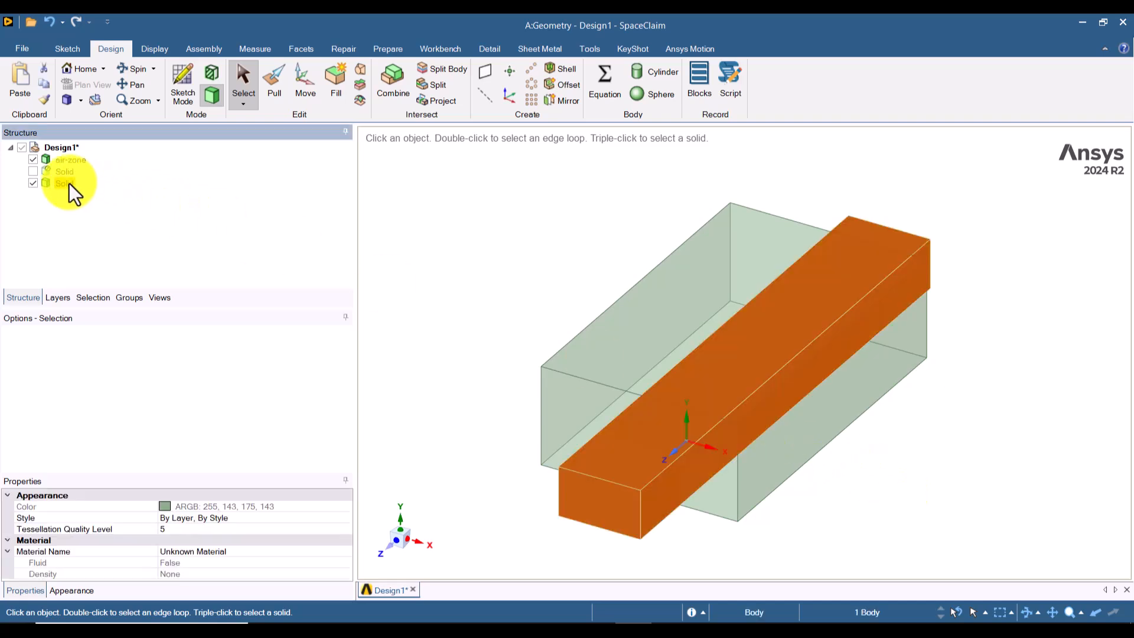
{"action": "right_click", "coordinate": [69, 183]}
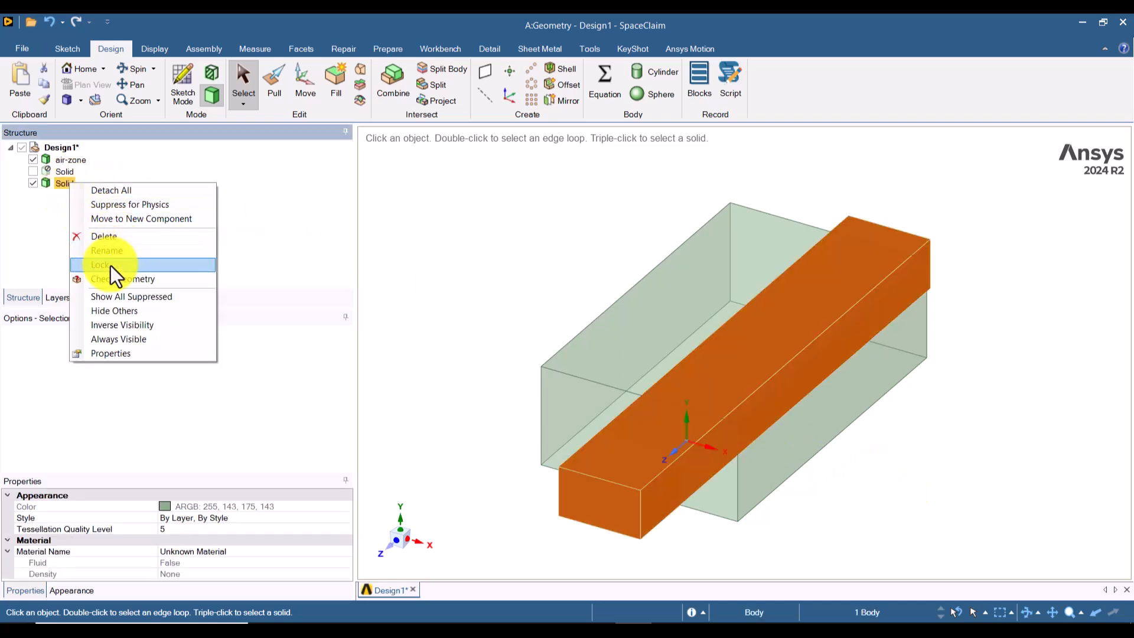
{"action": "left_click", "coordinate": [109, 250]}
{"action": "type", "text": "guid"}
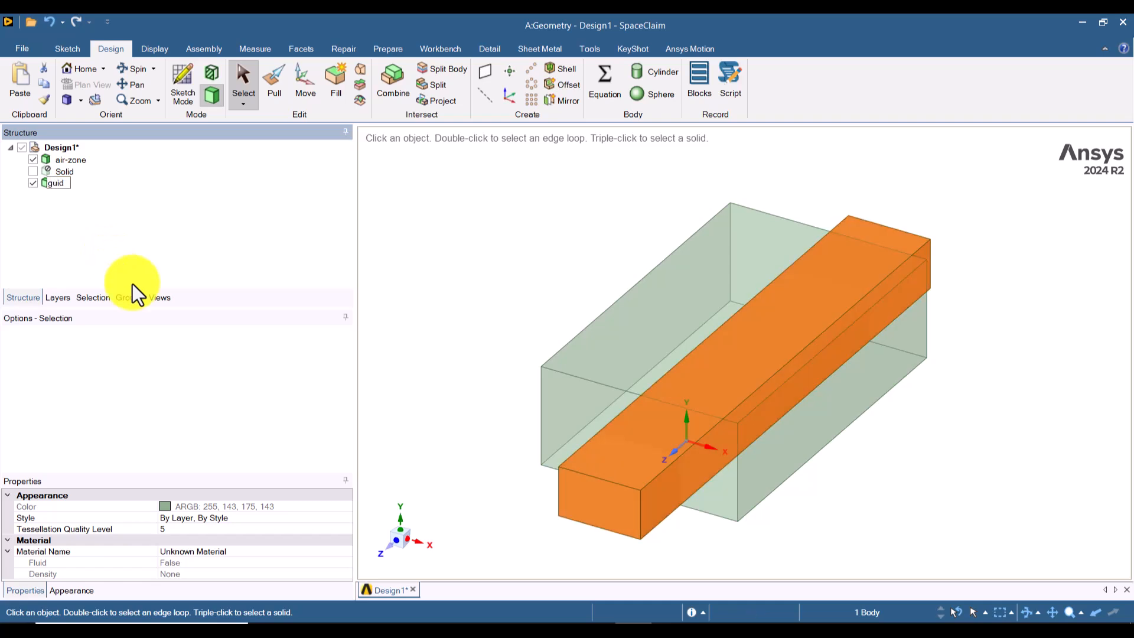
{"action": "type", "text": "e-zone"}
{"action": "key", "text": "Return"}
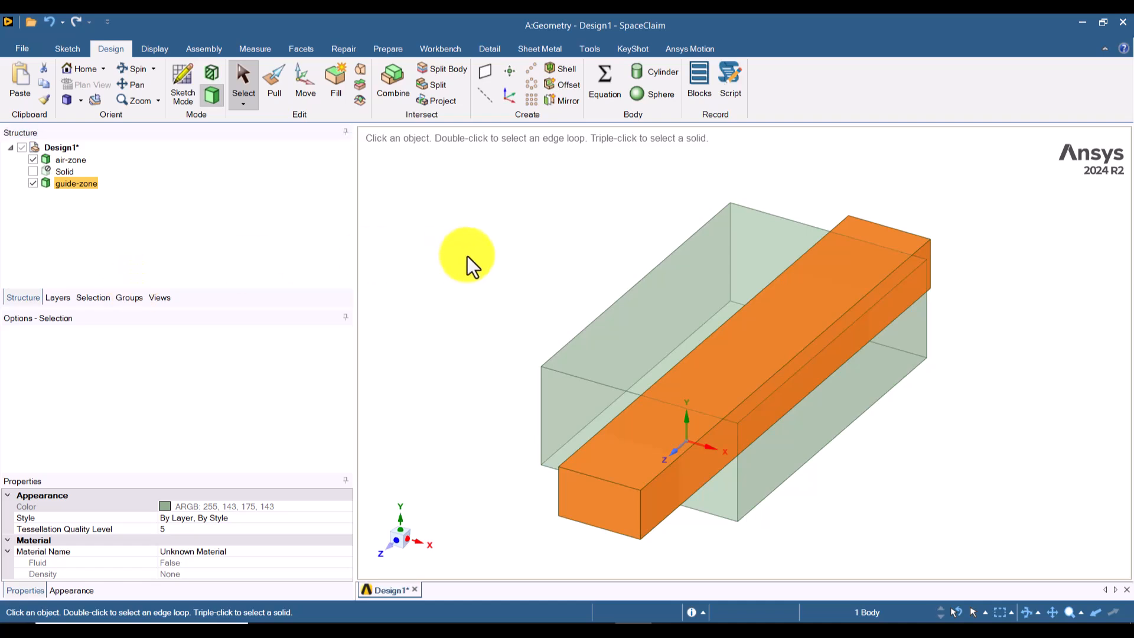
{"action": "left_click", "coordinate": [466, 256]}
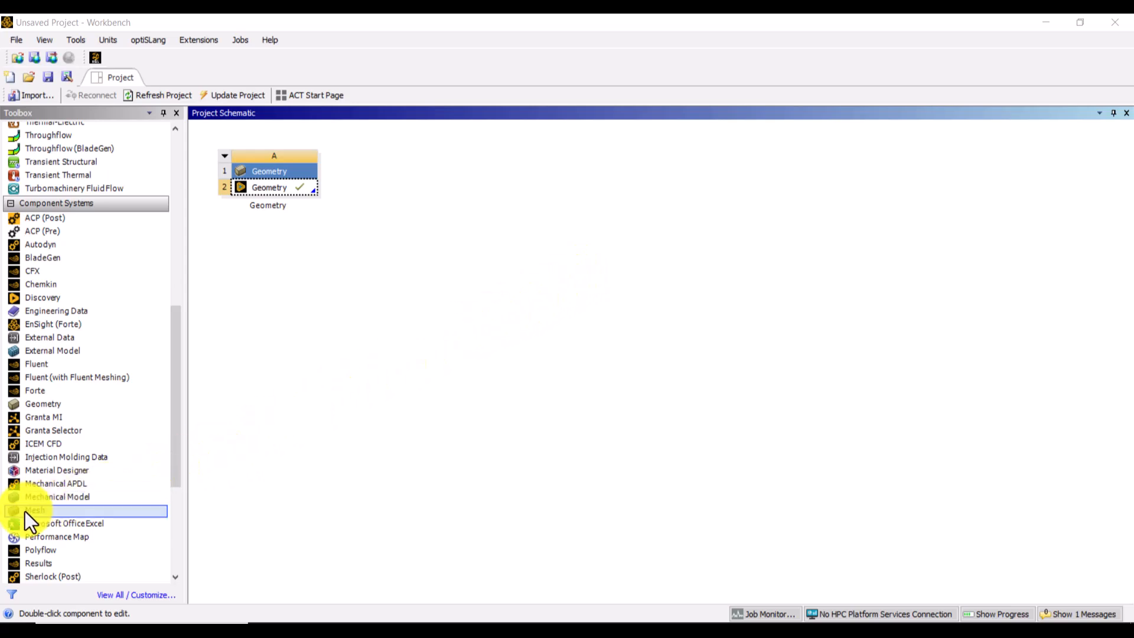
Step: In Workbench, add a Mesh system linked to the existing Geometry cell and open its mesh in Meshing
{"action": "left_click", "coordinate": [49, 511]}
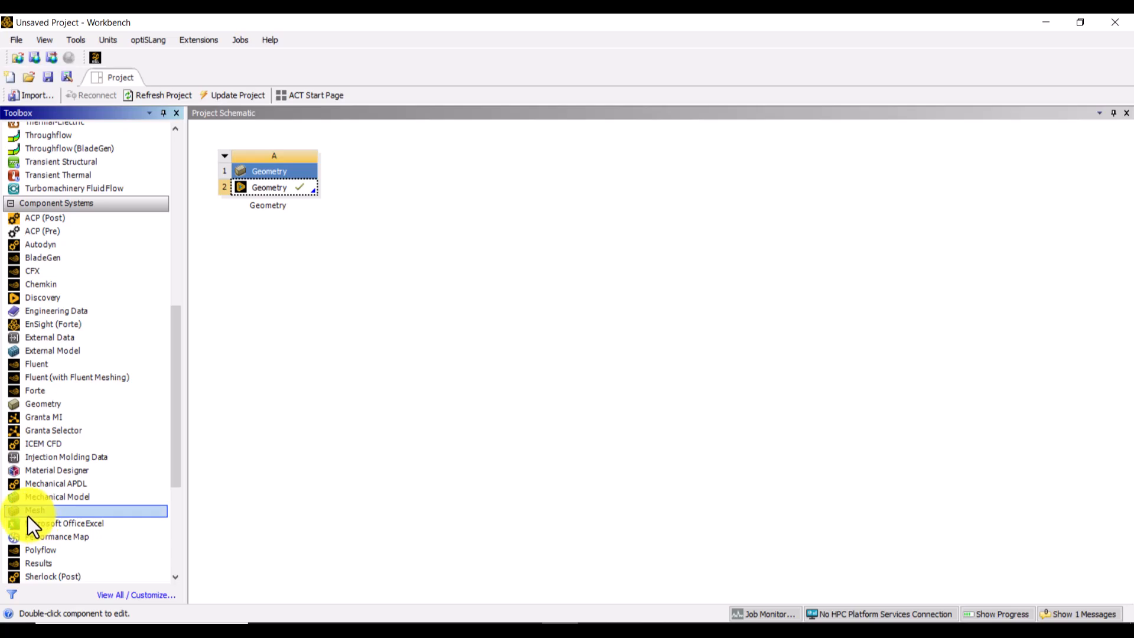
{"action": "left_click_drag", "start_coordinate": [25, 512], "coordinate": [285, 189]}
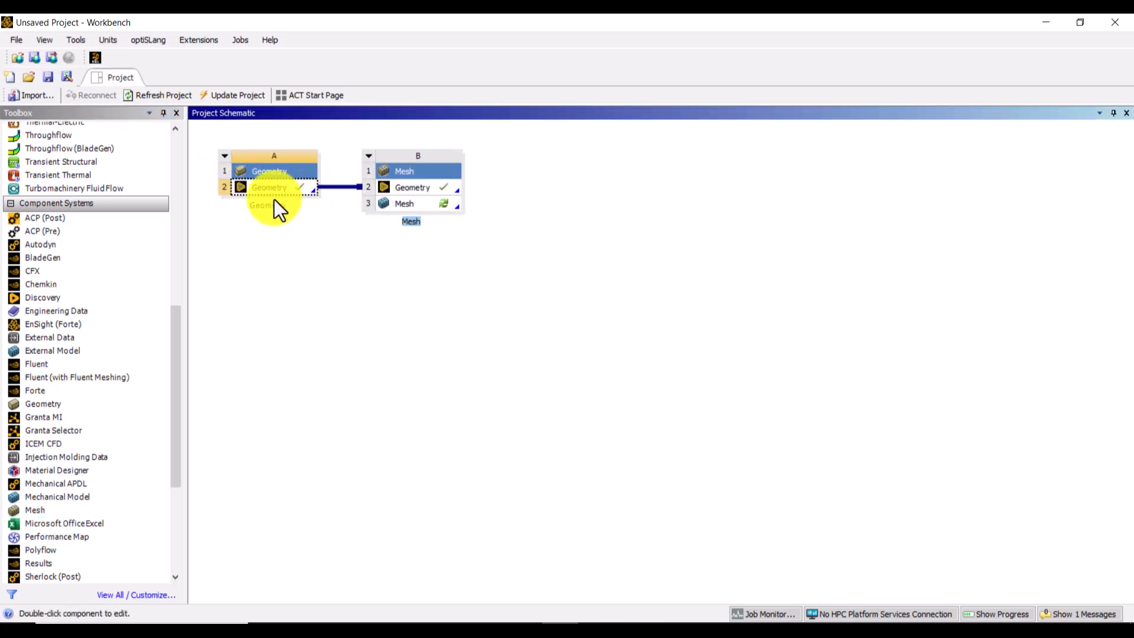
{"action": "left_click", "coordinate": [409, 204]}
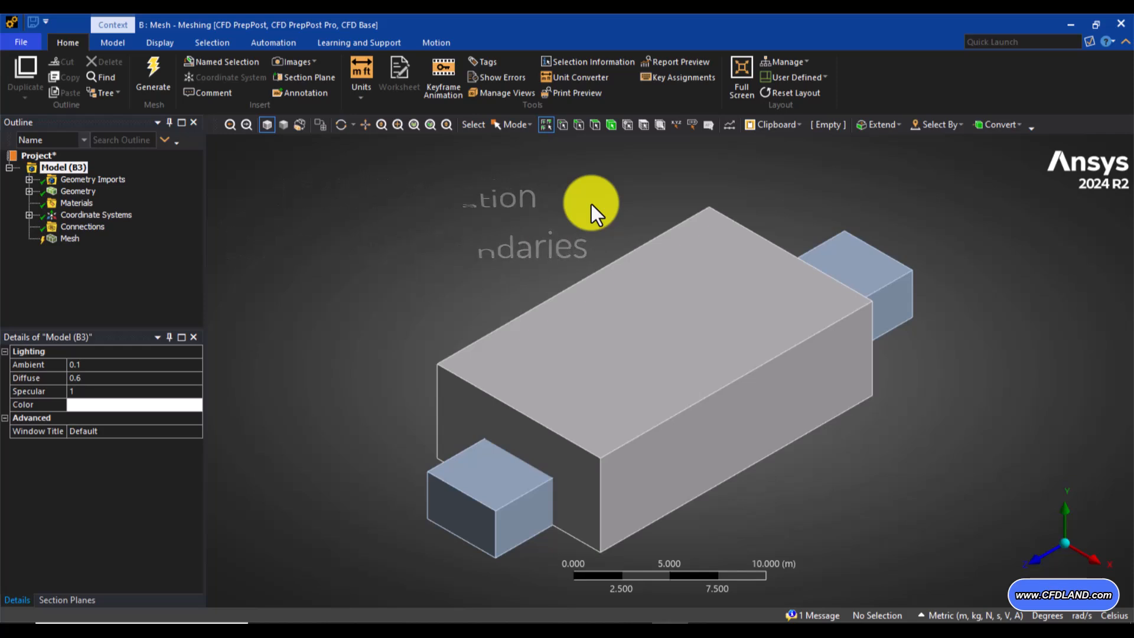
Step: Set the mesh's Physics Preference to CFD
{"action": "left_click", "coordinate": [63, 239]}
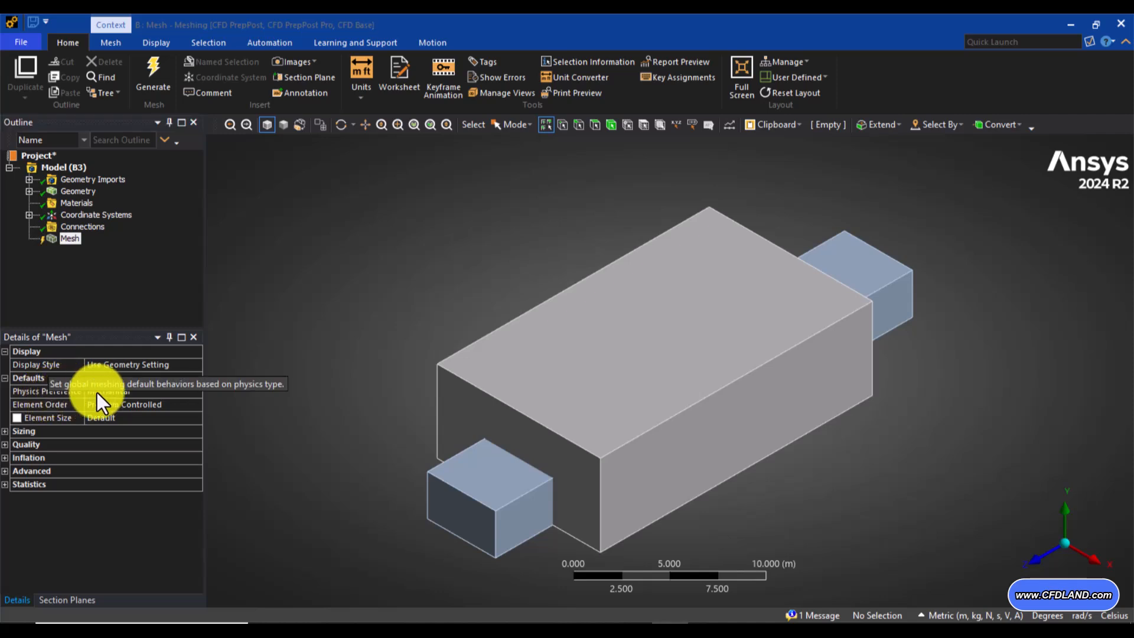
{"action": "left_click", "coordinate": [171, 393]}
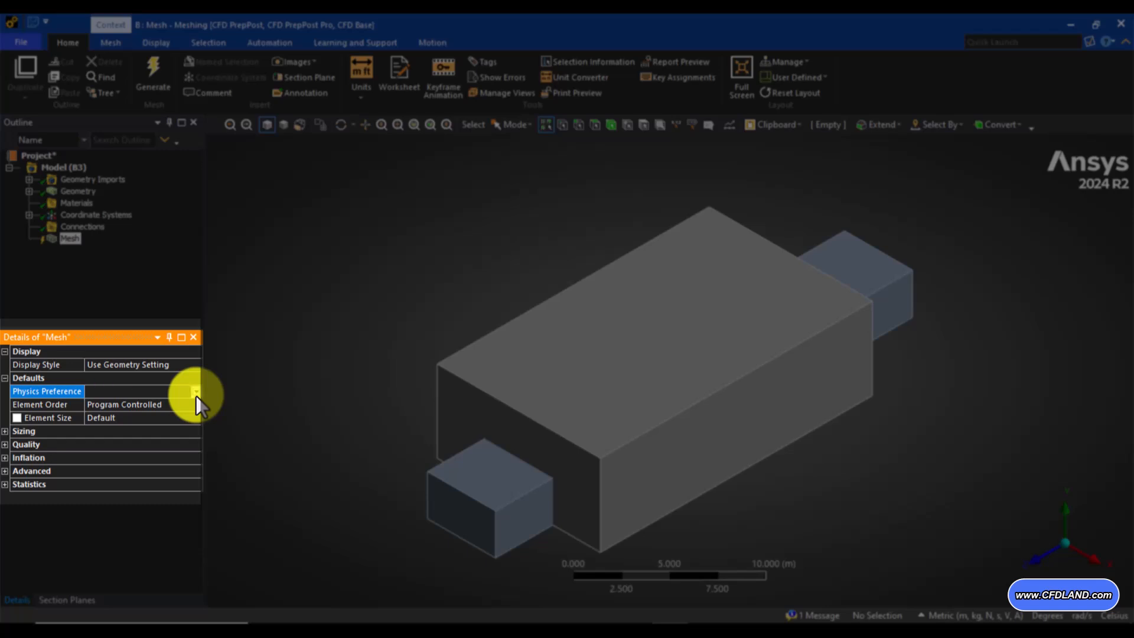
{"action": "left_click", "coordinate": [195, 392]}
{"action": "left_click", "coordinate": [102, 431]}
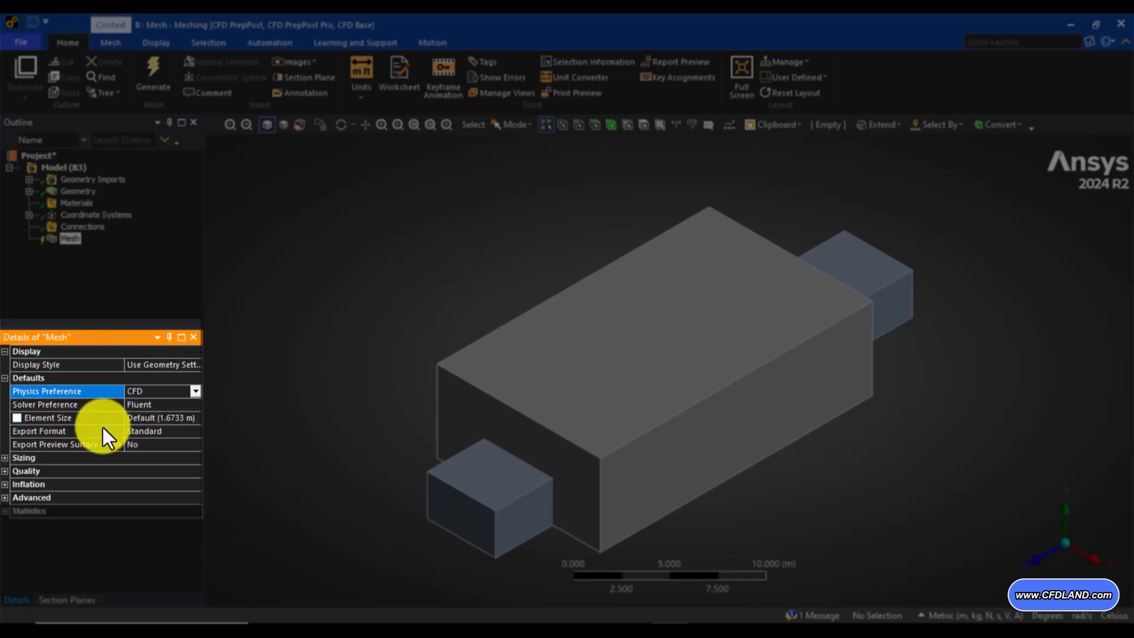
{"action": "left_click", "coordinate": [356, 379]}
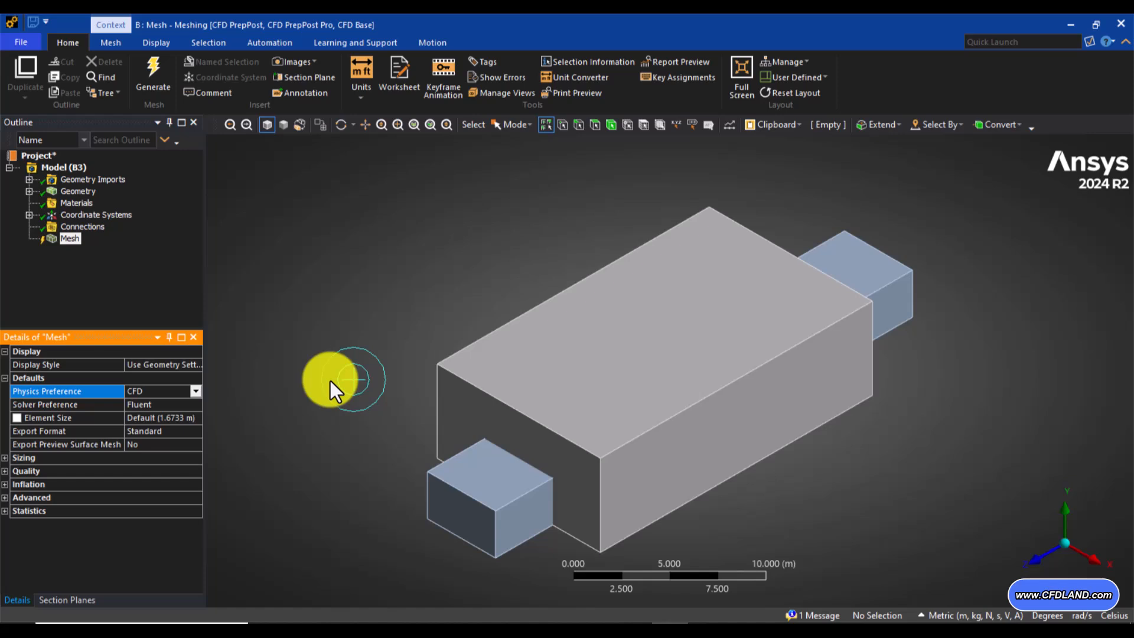
Step: Insert a Sizing control under the mesh and scope it to the large air-zone body
{"action": "left_click", "coordinate": [63, 238]}
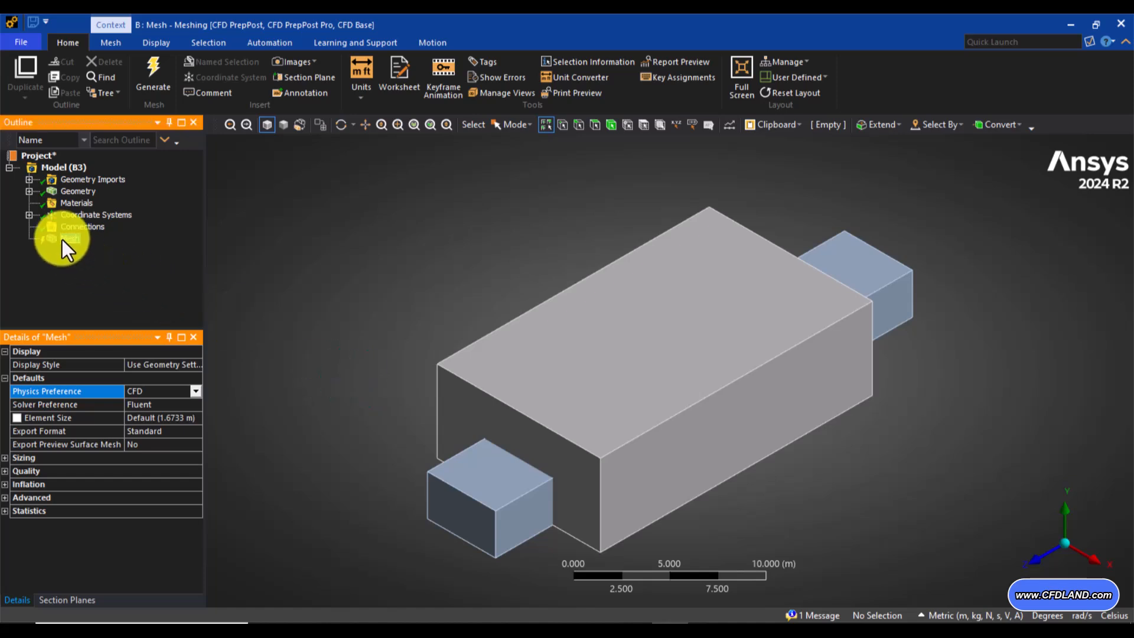
{"action": "right_click", "coordinate": [64, 239]}
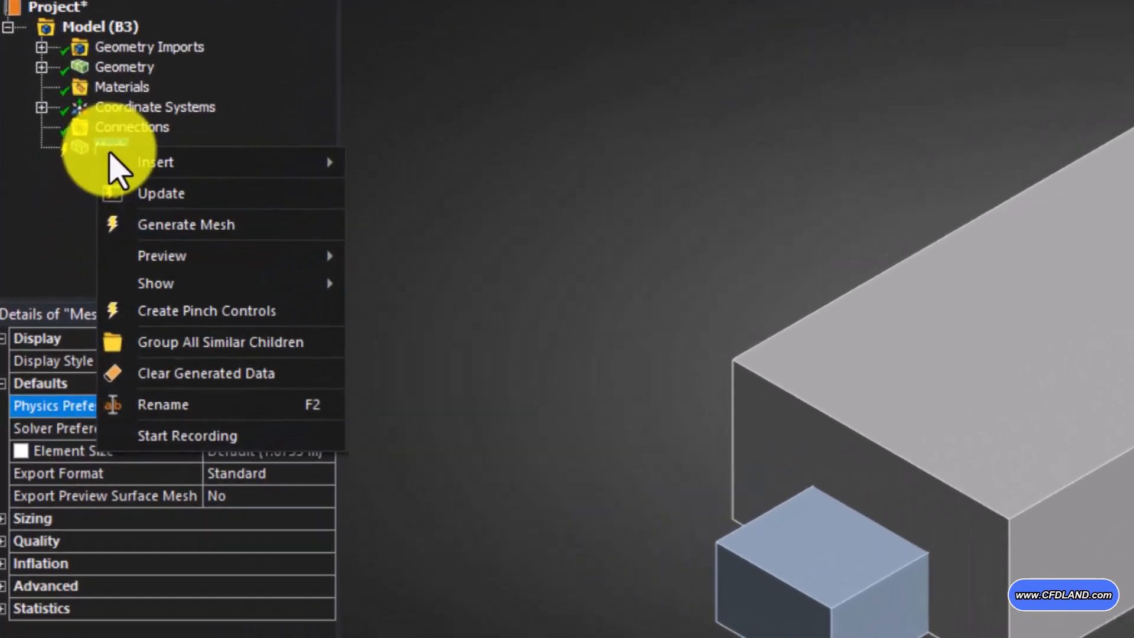
{"action": "mouse_move", "coordinate": [118, 171]}
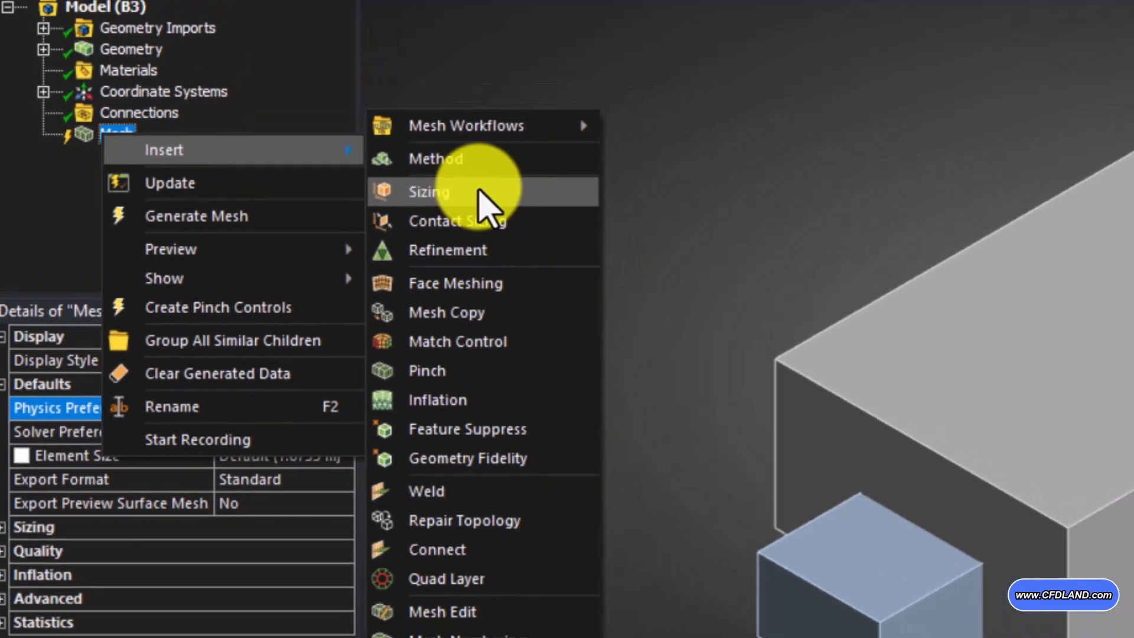
{"action": "left_click", "coordinate": [537, 169]}
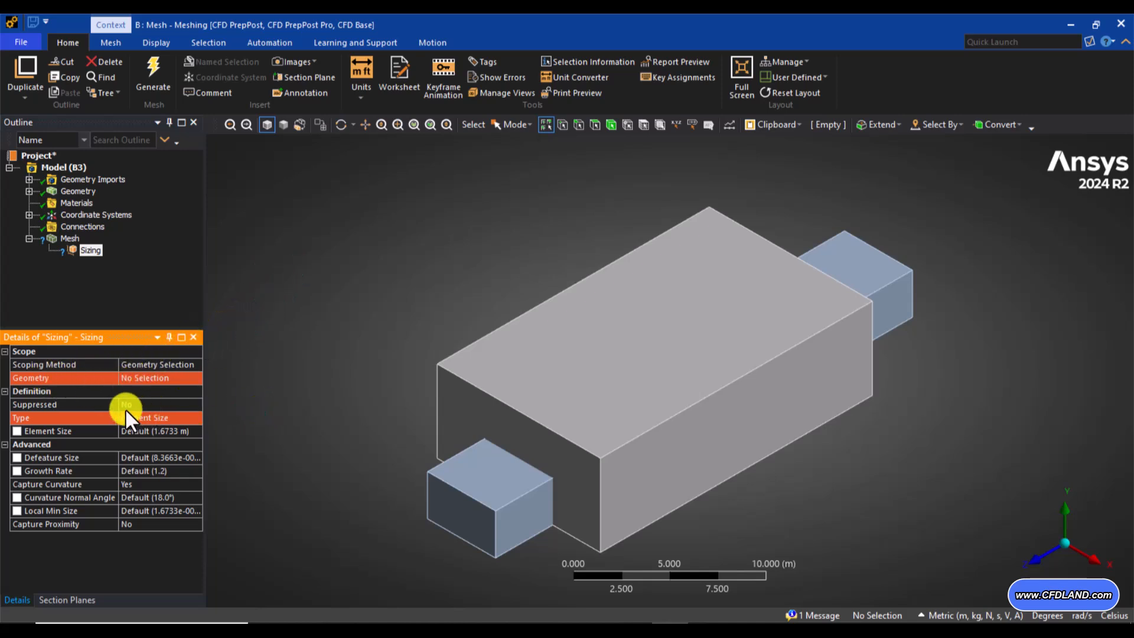
{"action": "left_click", "coordinate": [140, 380]}
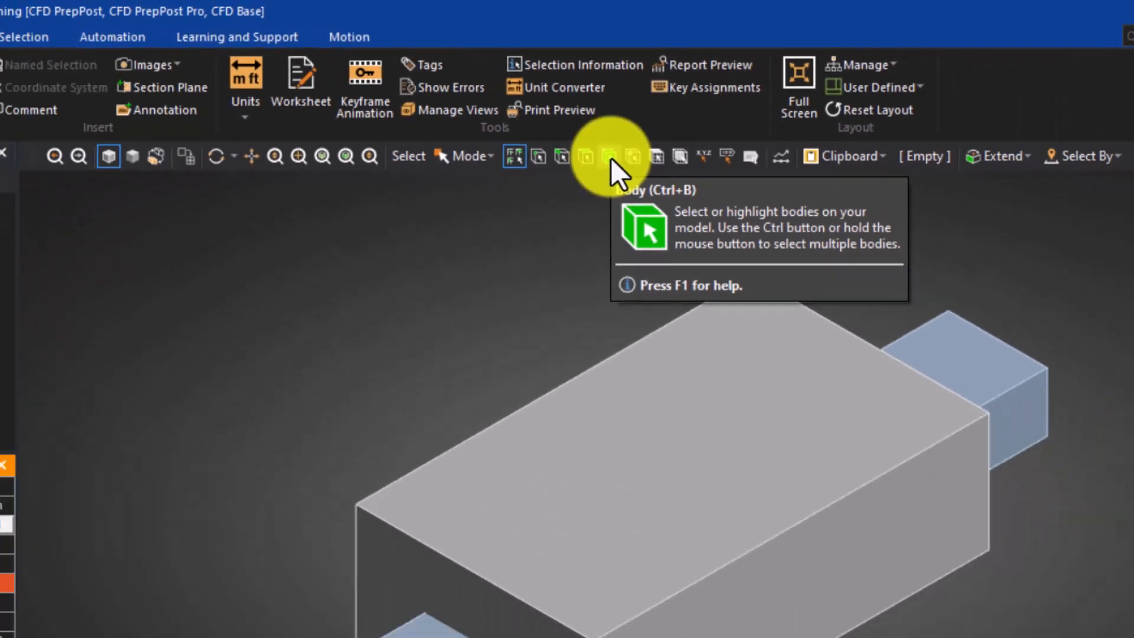
{"action": "left_click", "coordinate": [609, 213]}
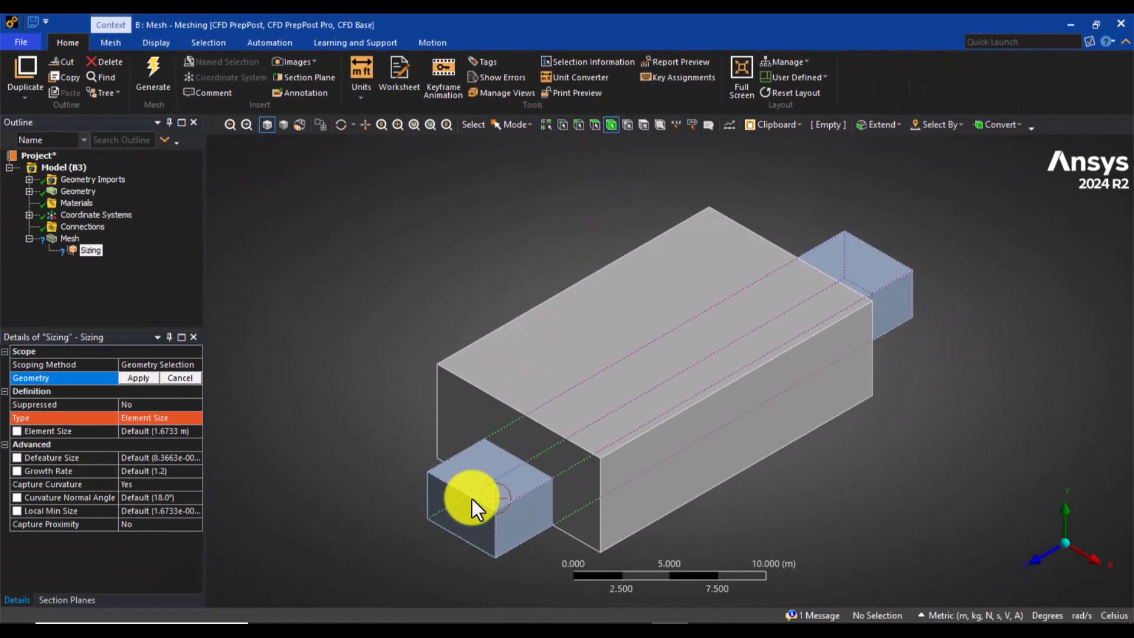
{"action": "left_click", "coordinate": [486, 507]}
{"action": "left_click", "coordinate": [637, 363]}
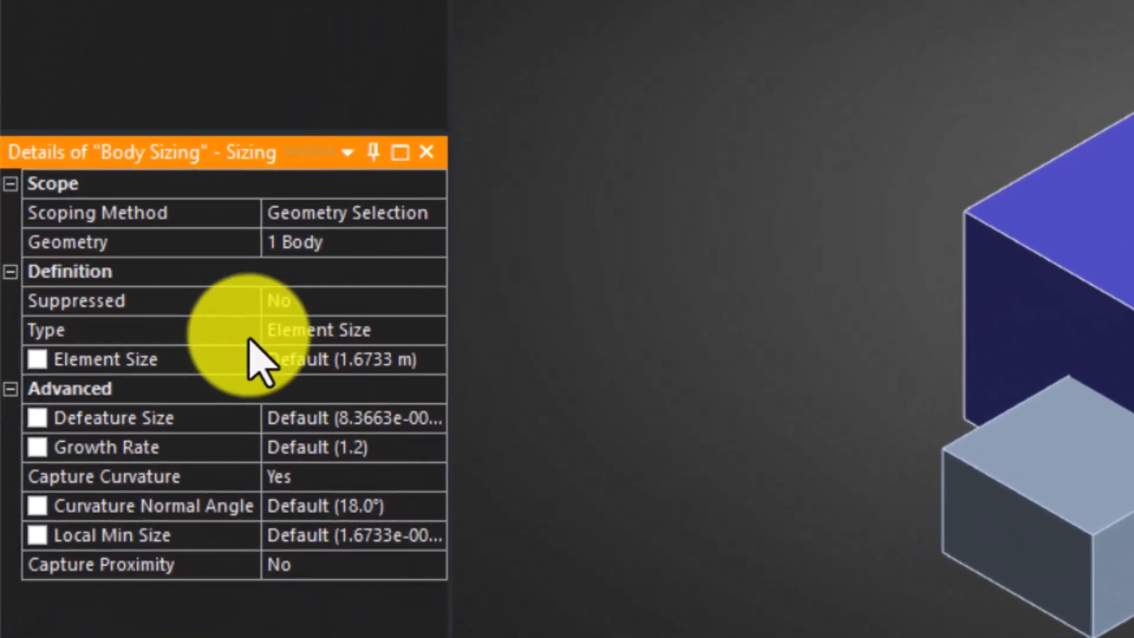
Step: Set the body sizing type to Body of Influence and assign the long guide-zone box as the influencing body
{"action": "left_click", "coordinate": [102, 421]}
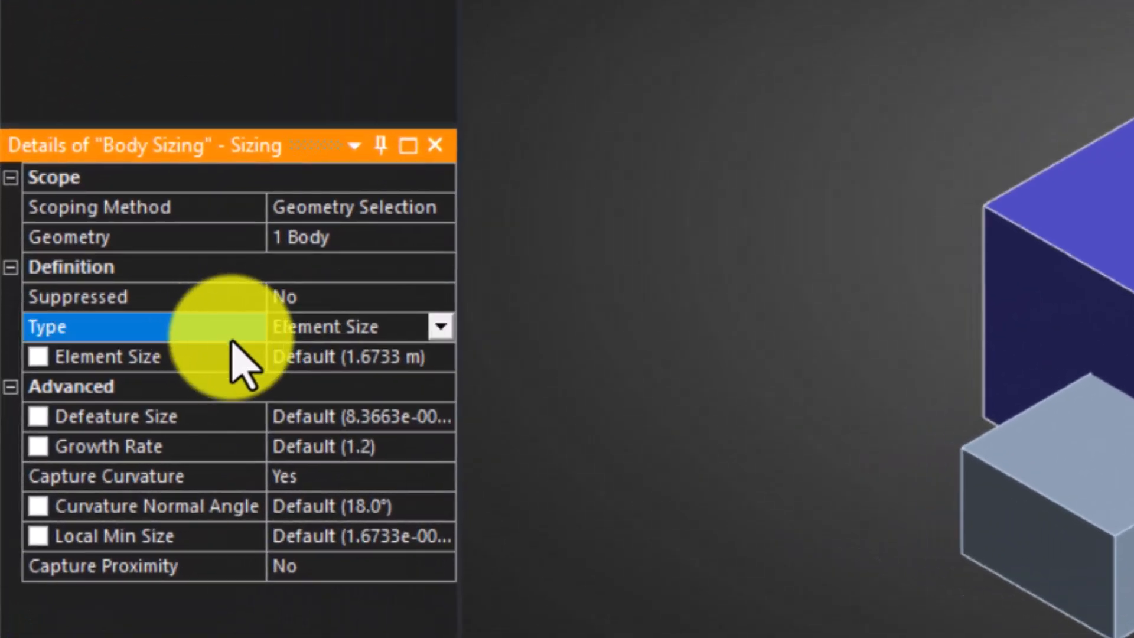
{"action": "left_click", "coordinate": [441, 328]}
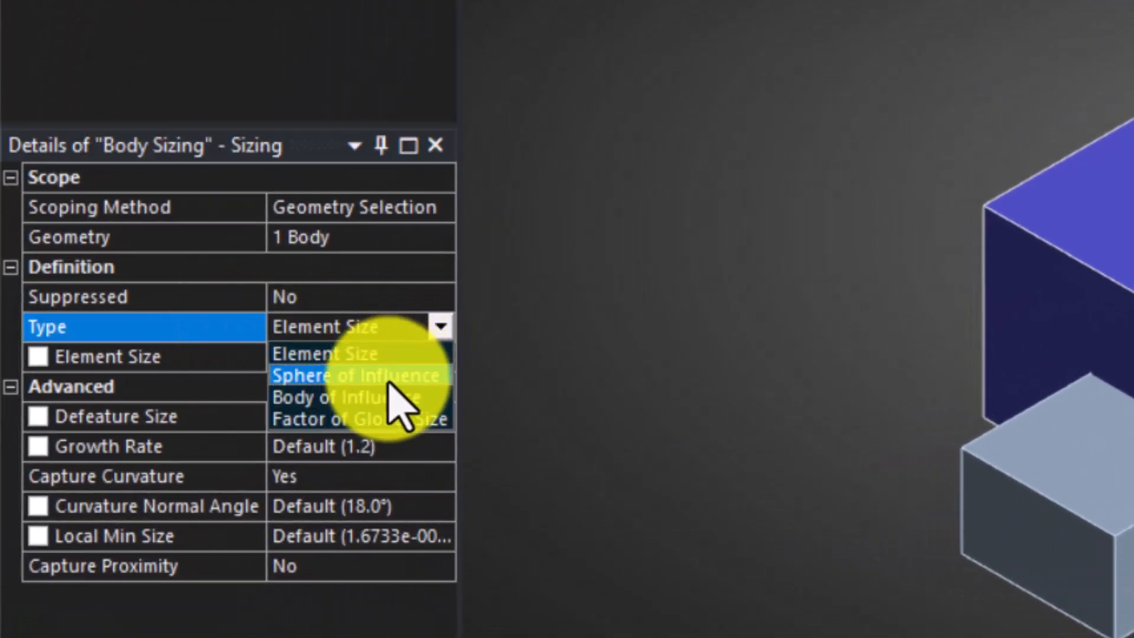
{"action": "left_click", "coordinate": [369, 397]}
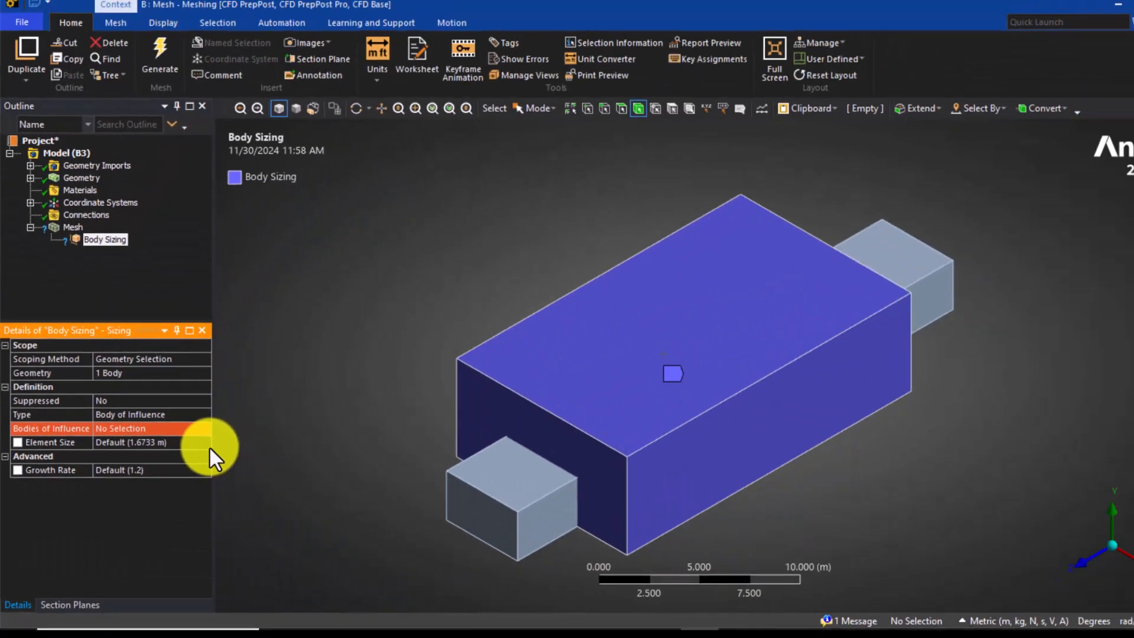
{"action": "left_click", "coordinate": [123, 432]}
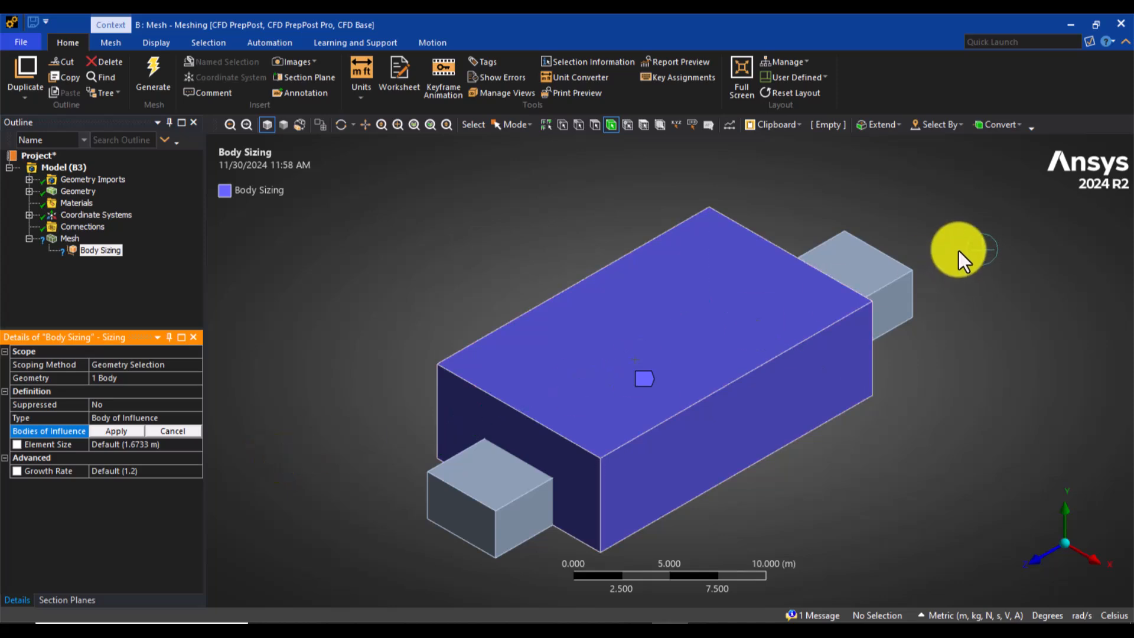
{"action": "left_click", "coordinate": [897, 270]}
{"action": "left_click", "coordinate": [113, 431]}
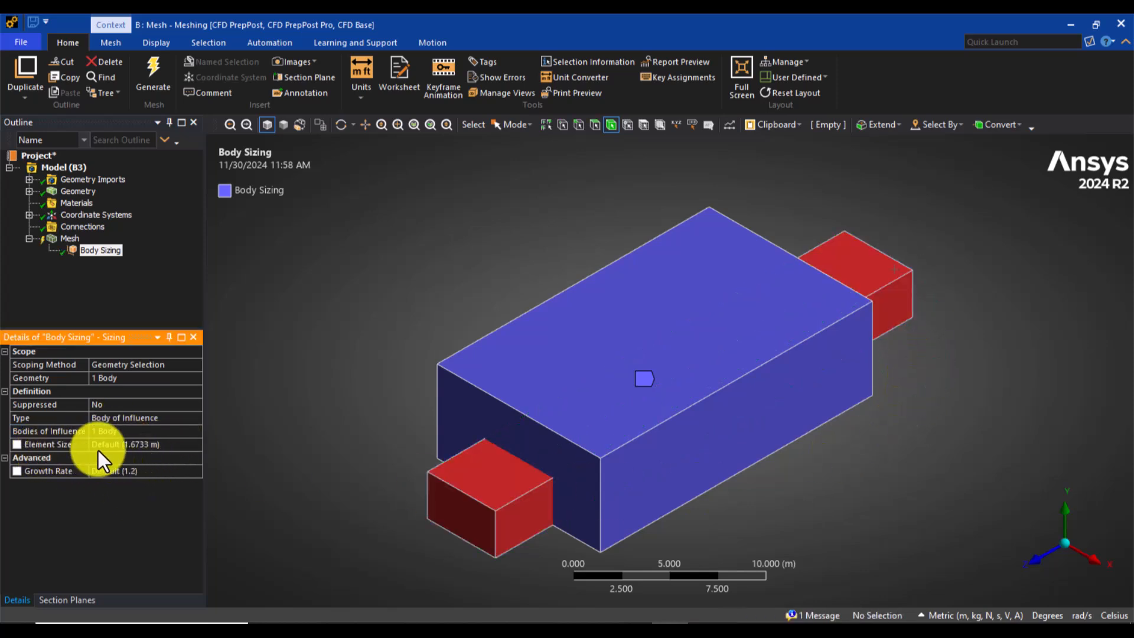
Step: Set the body-of-influence sizing's element size to 0.1 m
{"action": "left_click", "coordinate": [130, 445]}
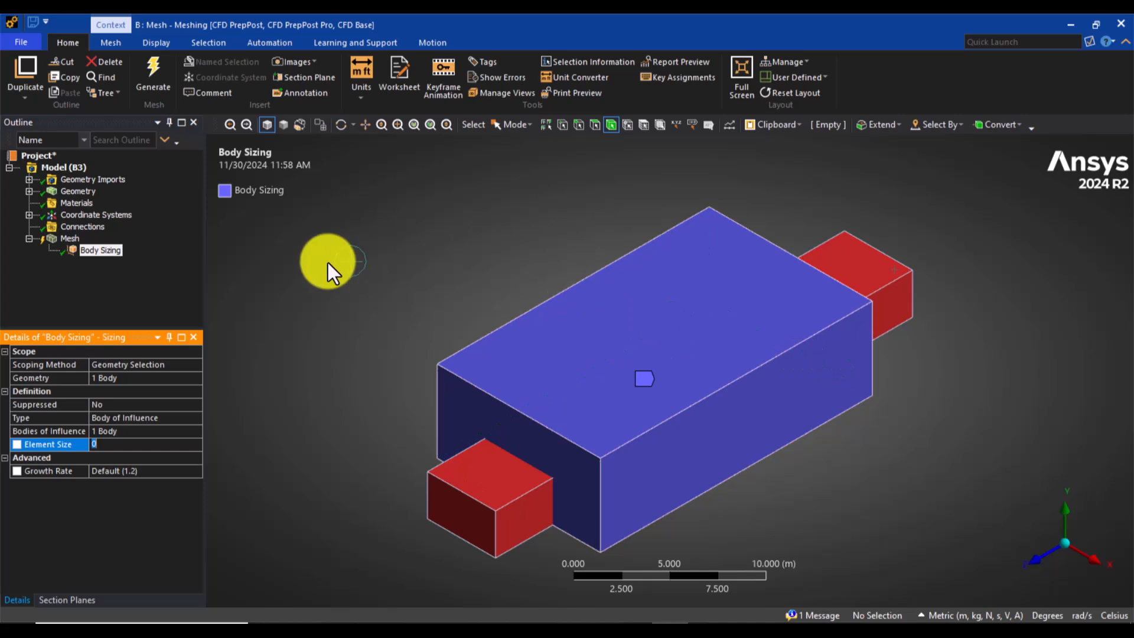
{"action": "type", "text": "0.1"}
{"action": "key", "text": "Return"}
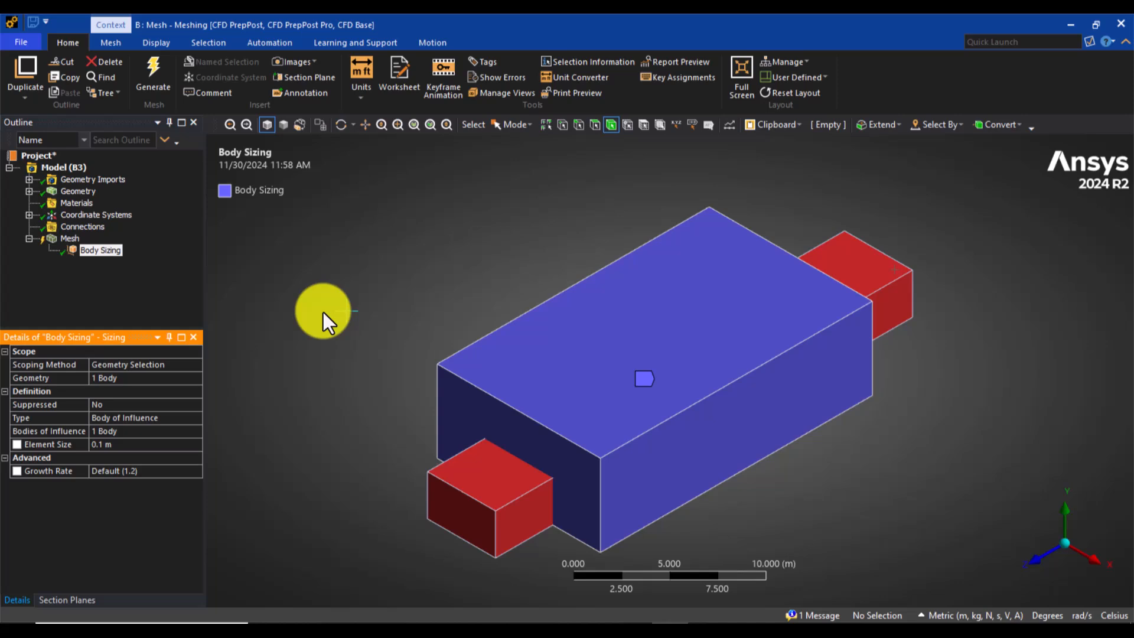
Step: Insert an Inflation control under the mesh and scope its geometry to the large air-zone body
{"action": "left_click", "coordinate": [68, 238]}
{"action": "right_click", "coordinate": [65, 241]}
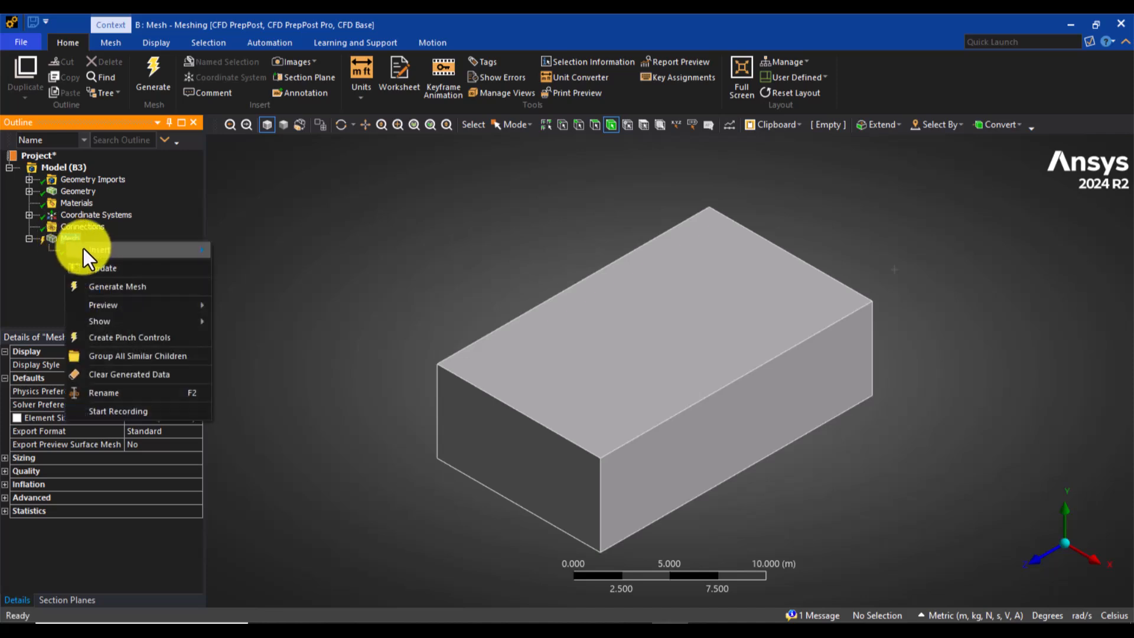
{"action": "mouse_move", "coordinate": [101, 249]}
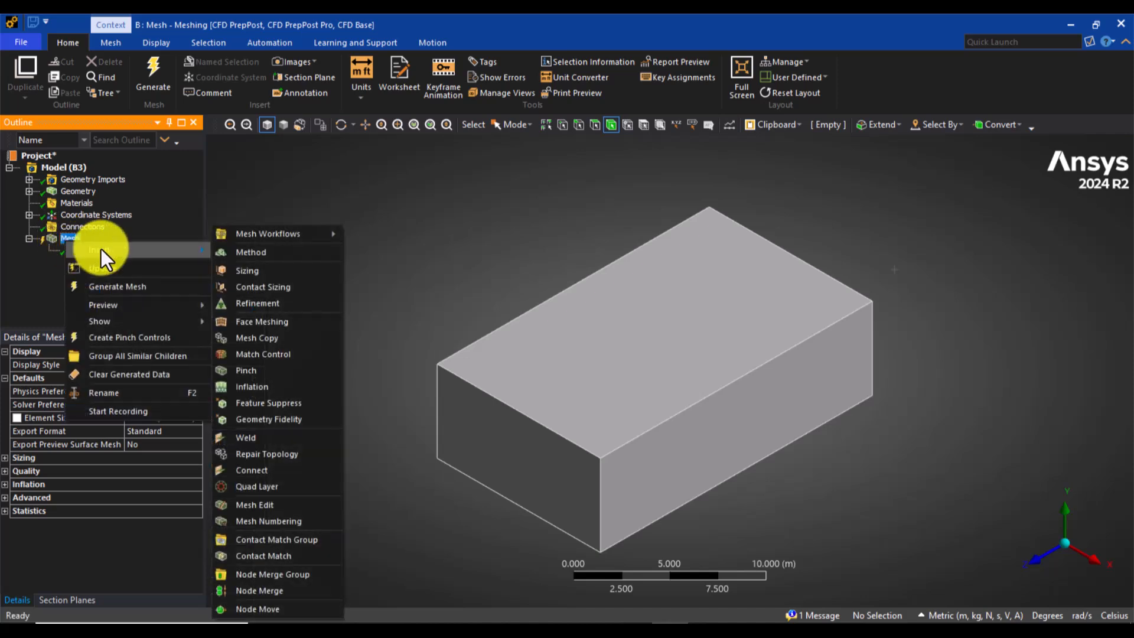
{"action": "left_click", "coordinate": [258, 388]}
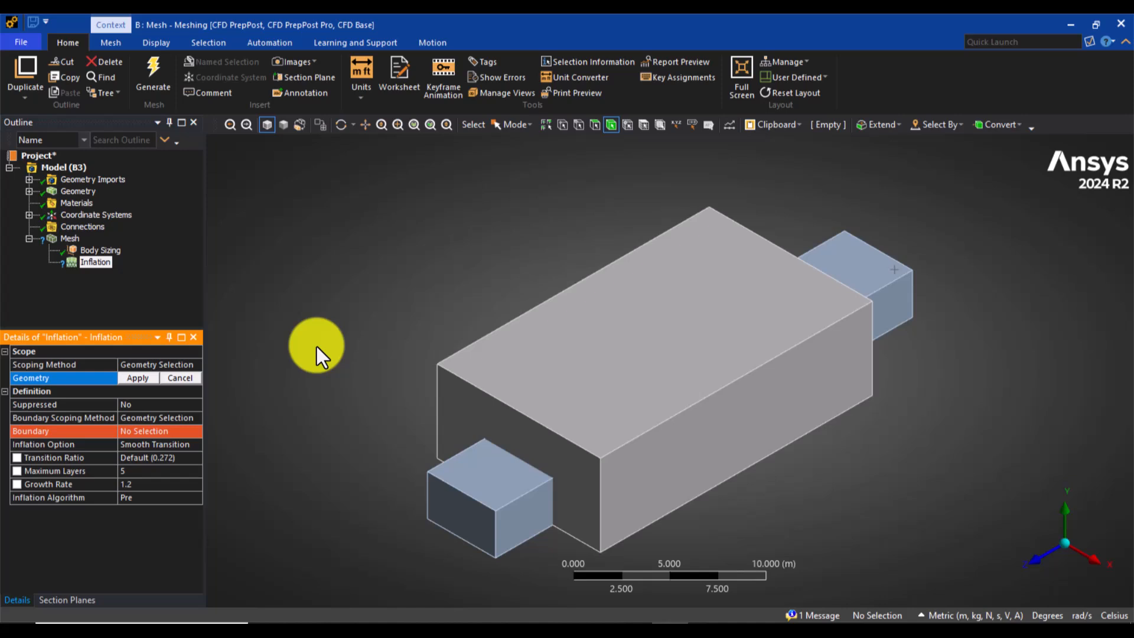
{"action": "left_click", "coordinate": [515, 352]}
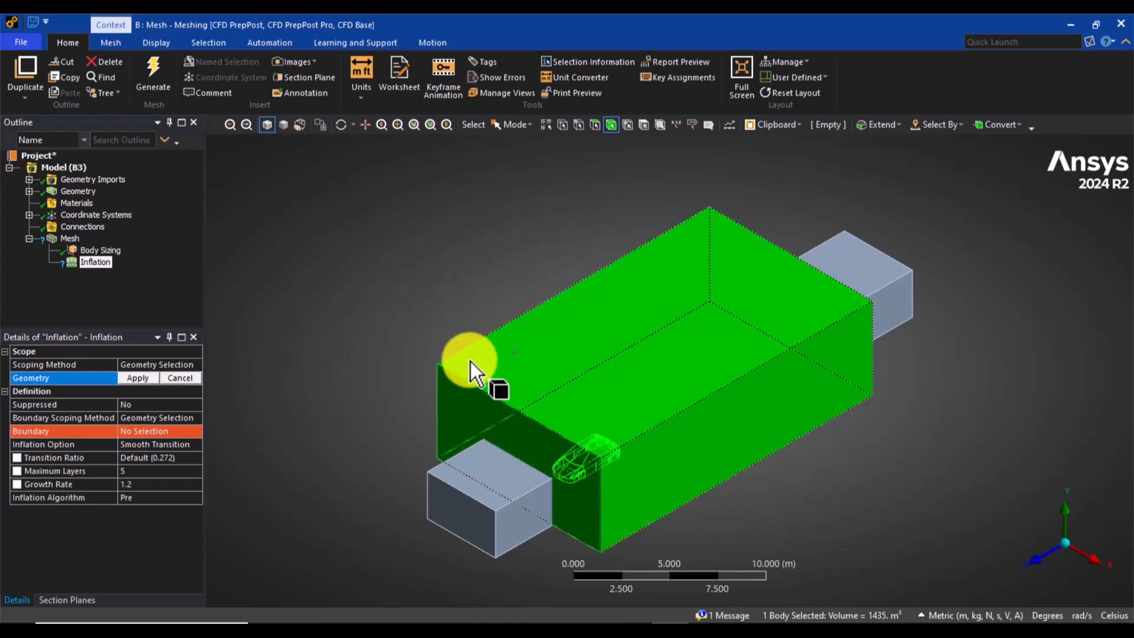
{"action": "left_click", "coordinate": [134, 378]}
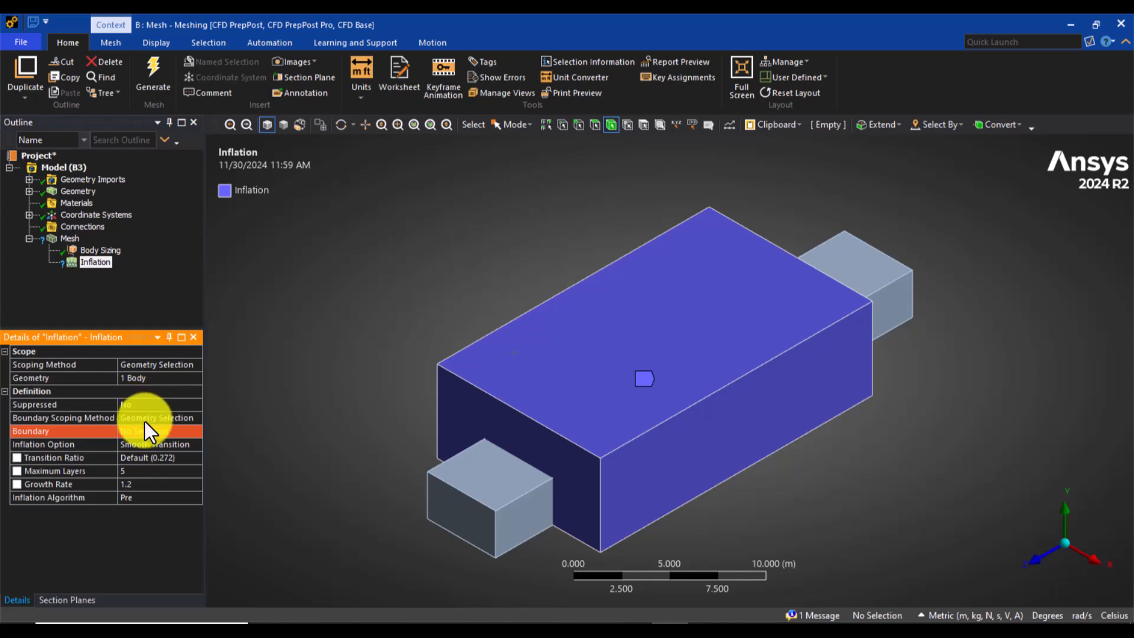
Step: Keep the inflation's boundary scoping method on Geometry Selection and activate picking for its boundary
{"action": "left_click", "coordinate": [176, 420]}
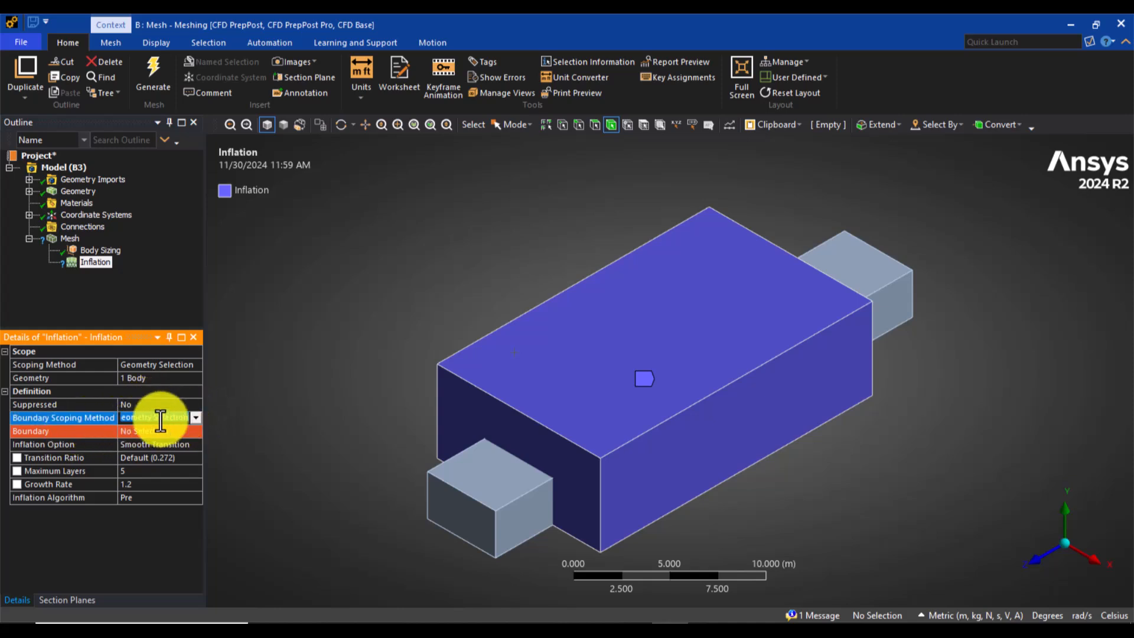
{"action": "left_click", "coordinate": [190, 423]}
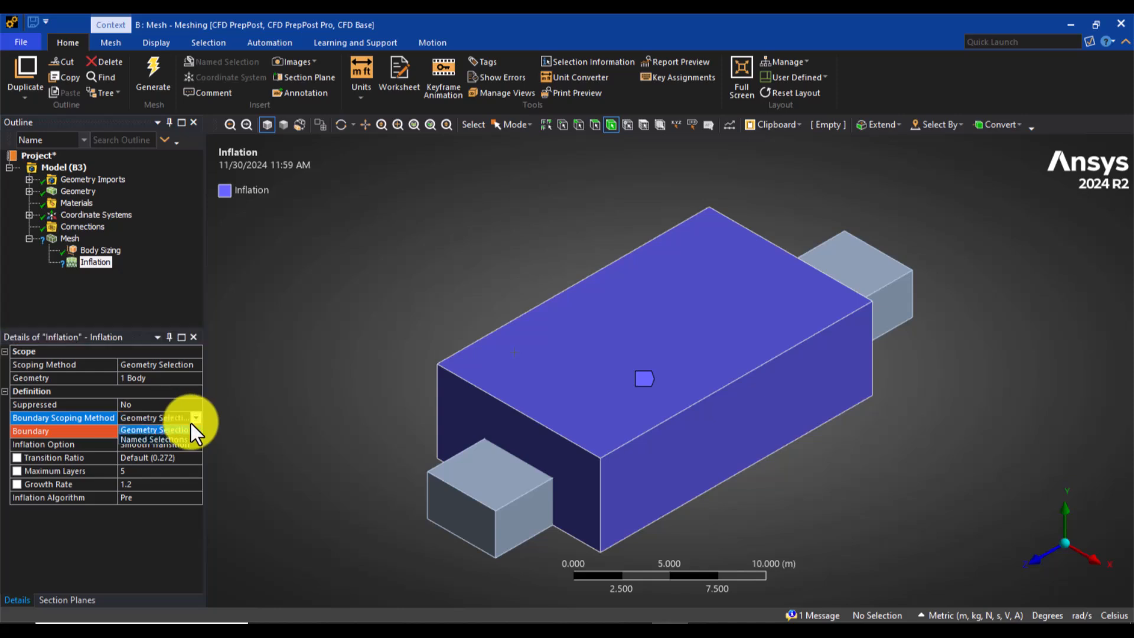
{"action": "left_click", "coordinate": [148, 431]}
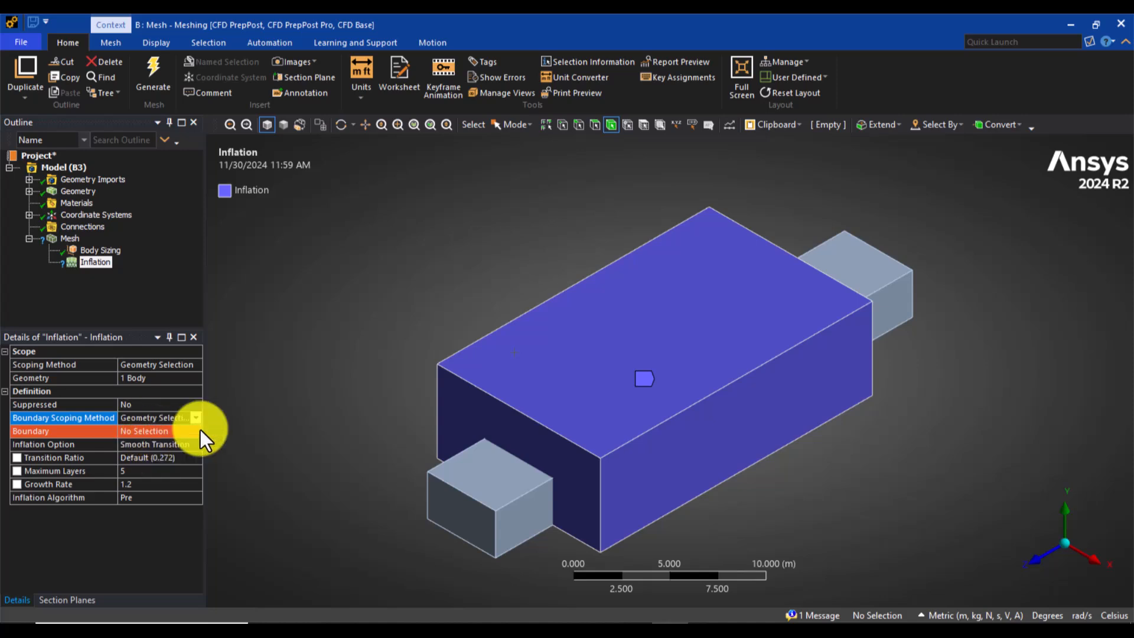
{"action": "left_click", "coordinate": [133, 433]}
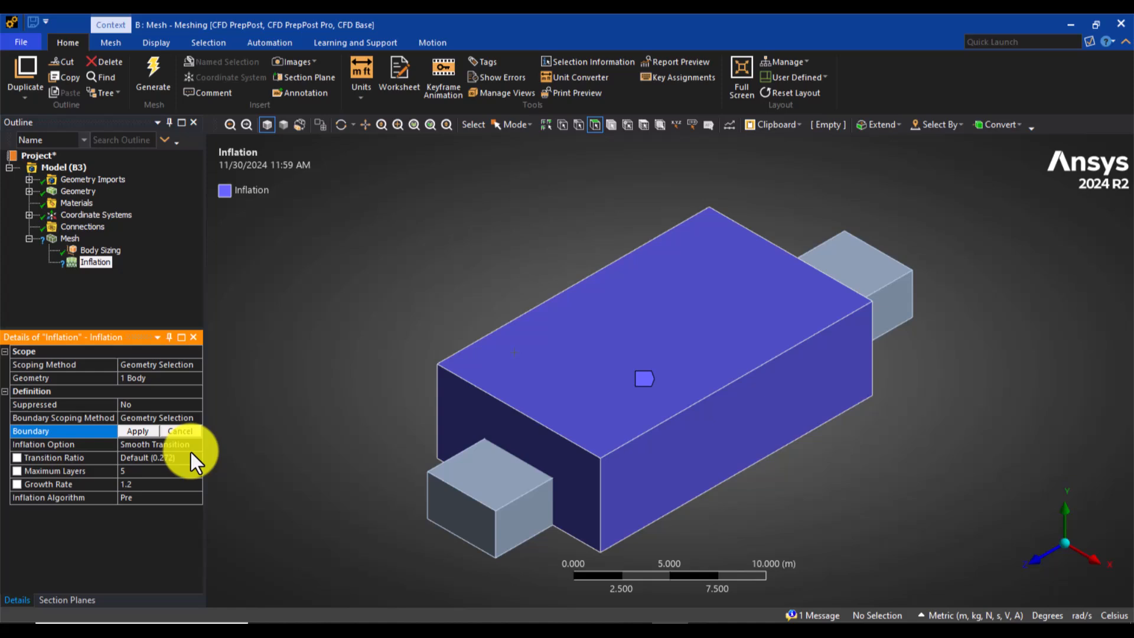
{"action": "left_click", "coordinate": [556, 391]}
{"action": "left_click", "coordinate": [893, 293]}
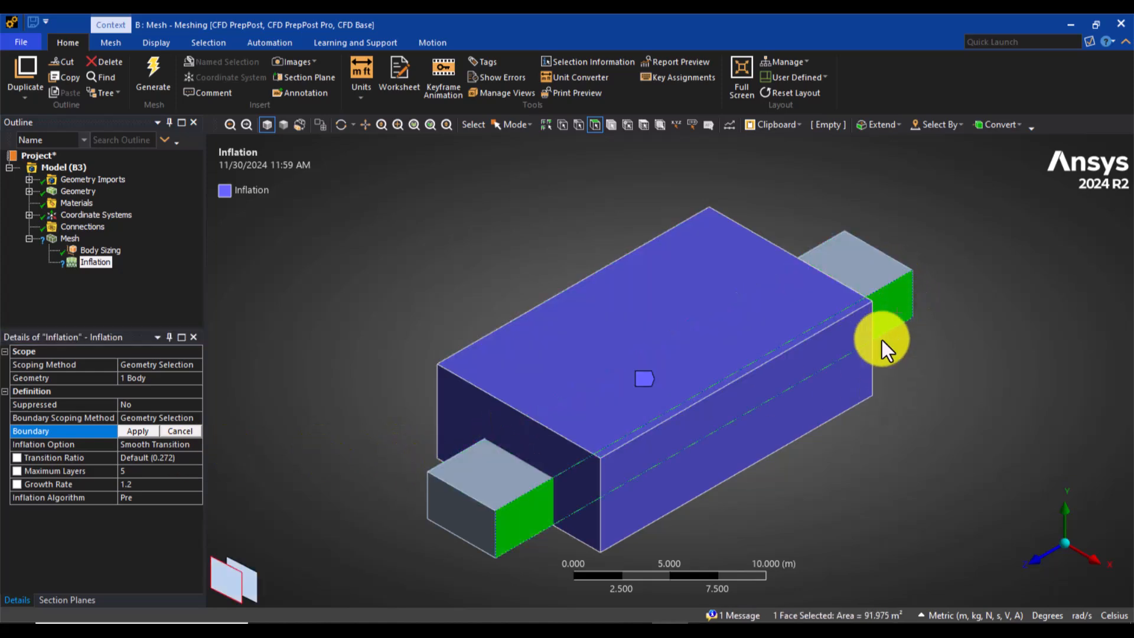
{"action": "left_click", "coordinate": [472, 279]}
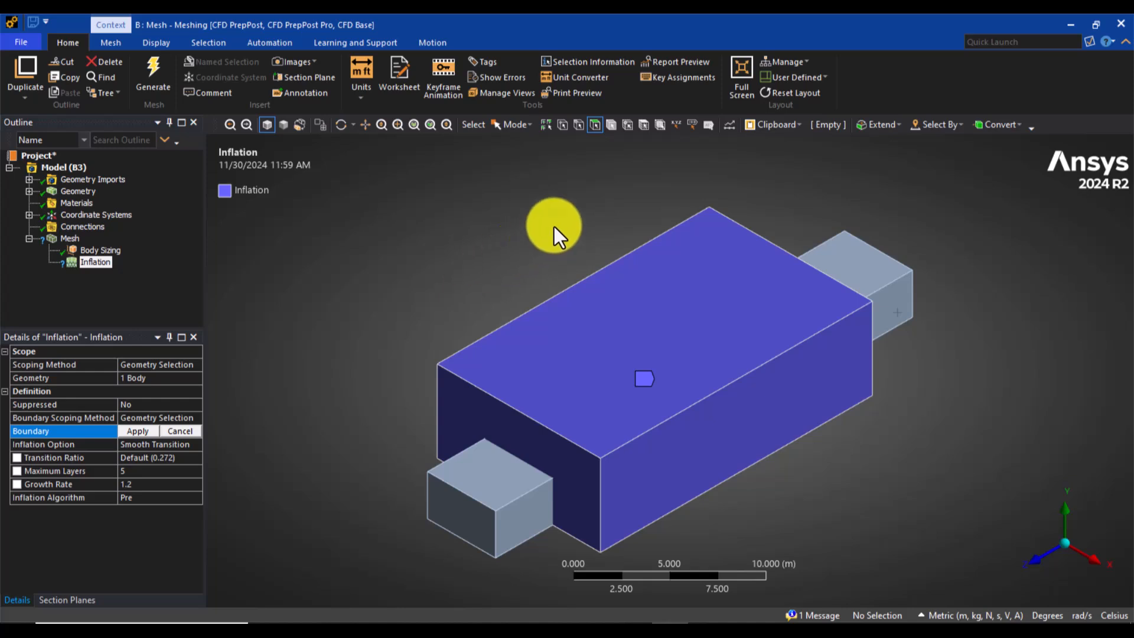
{"action": "left_click", "coordinate": [592, 133]}
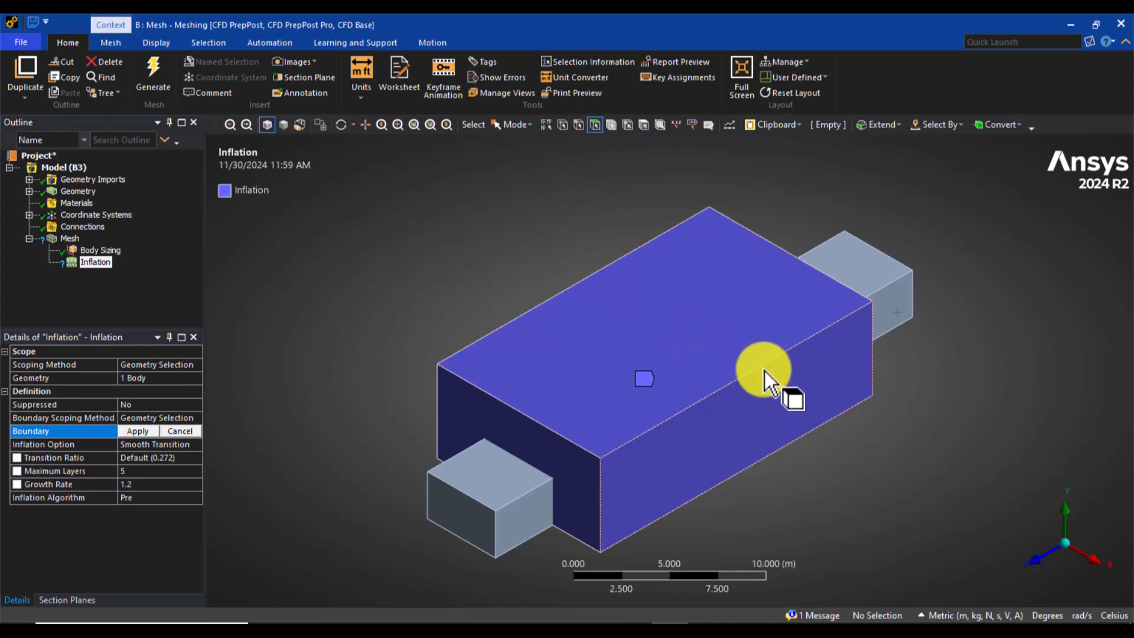
{"action": "left_click", "coordinate": [746, 344]}
{"action": "left_click", "coordinate": [780, 397]}
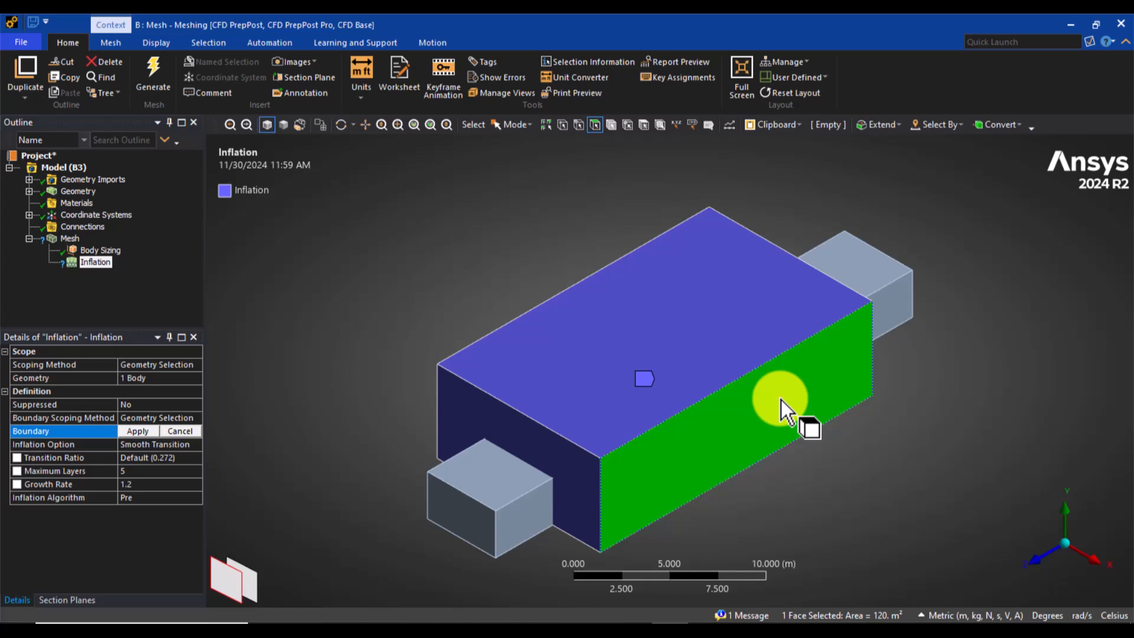
{"action": "left_click", "coordinate": [852, 437]}
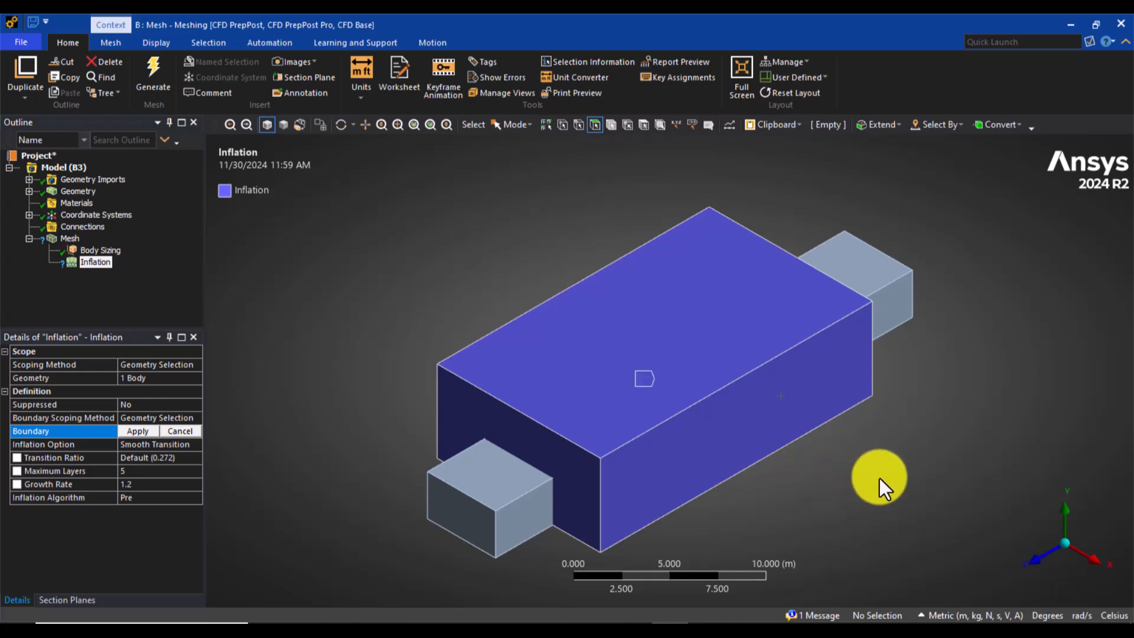
Step: Assign the underside (ground) face of the large air-zone box as the inflation boundary
{"action": "middle_click_drag", "start_coordinate": [879, 477], "coordinate": [845, 375]}
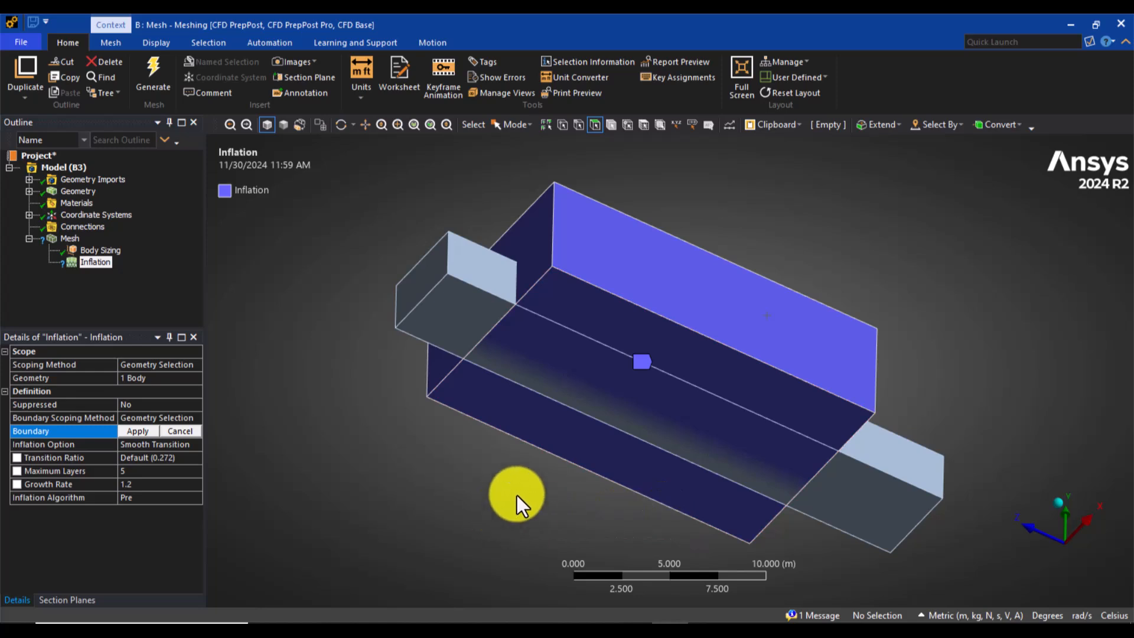
{"action": "left_click", "coordinate": [561, 438]}
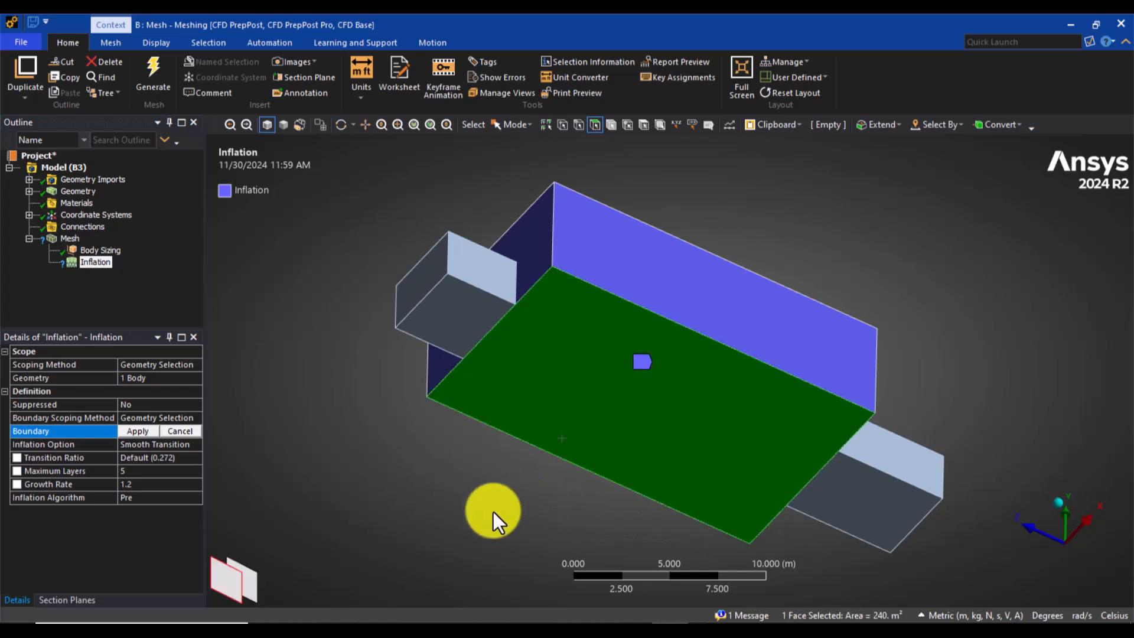
{"action": "left_click", "coordinate": [131, 433]}
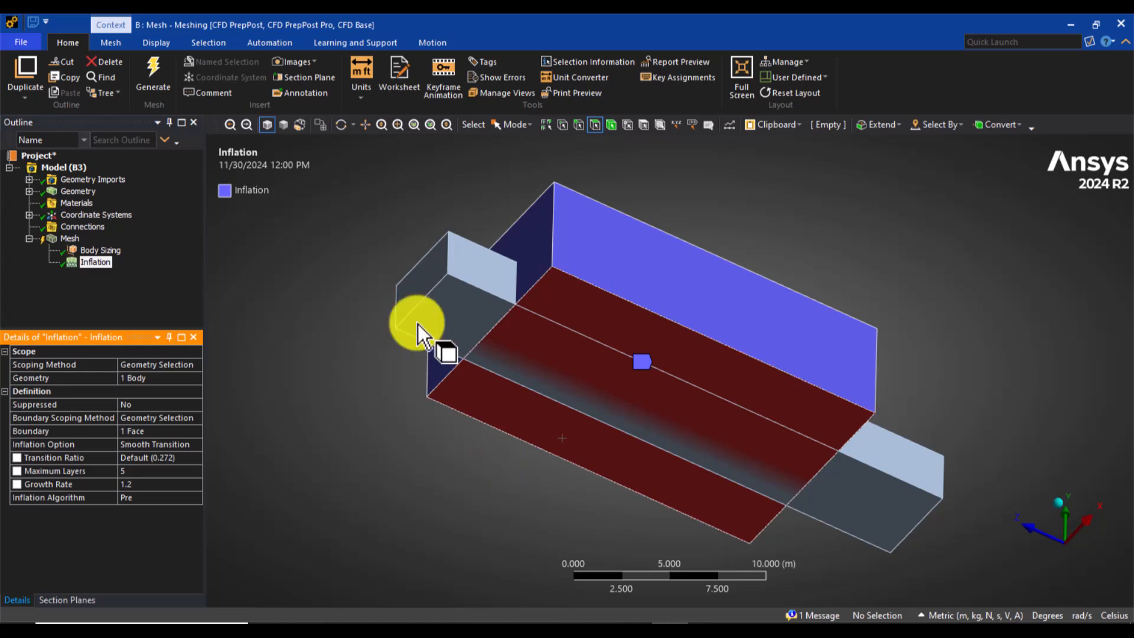
Step: Set the ground inflation's maximum layers to 2 and restore the isometric view
{"action": "left_click", "coordinate": [132, 472]}
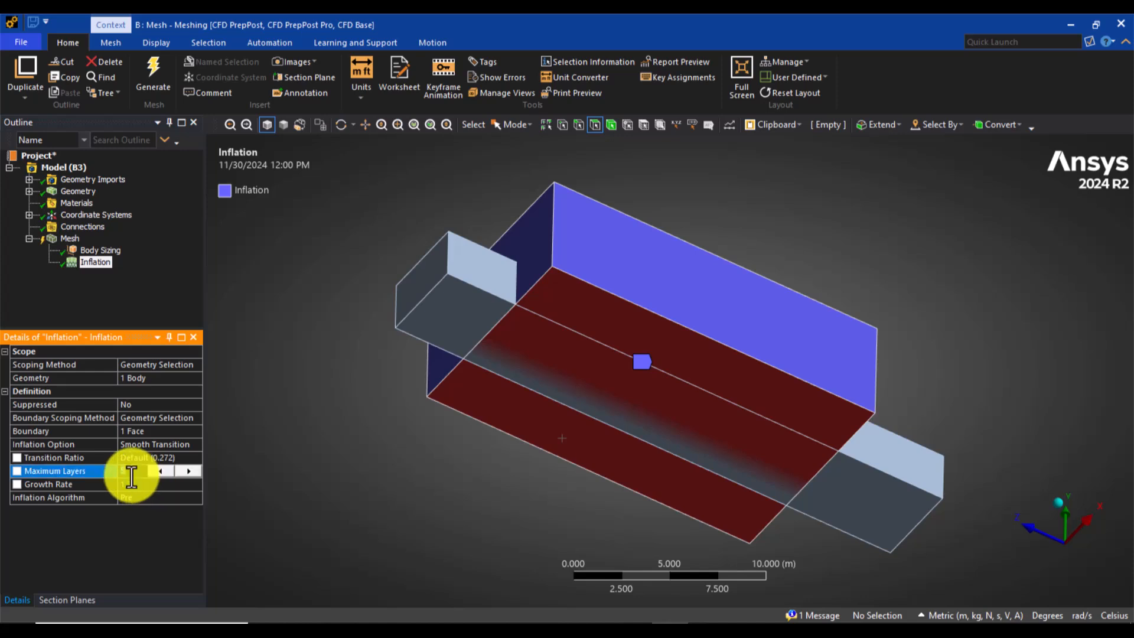
{"action": "key", "text": "Return"}
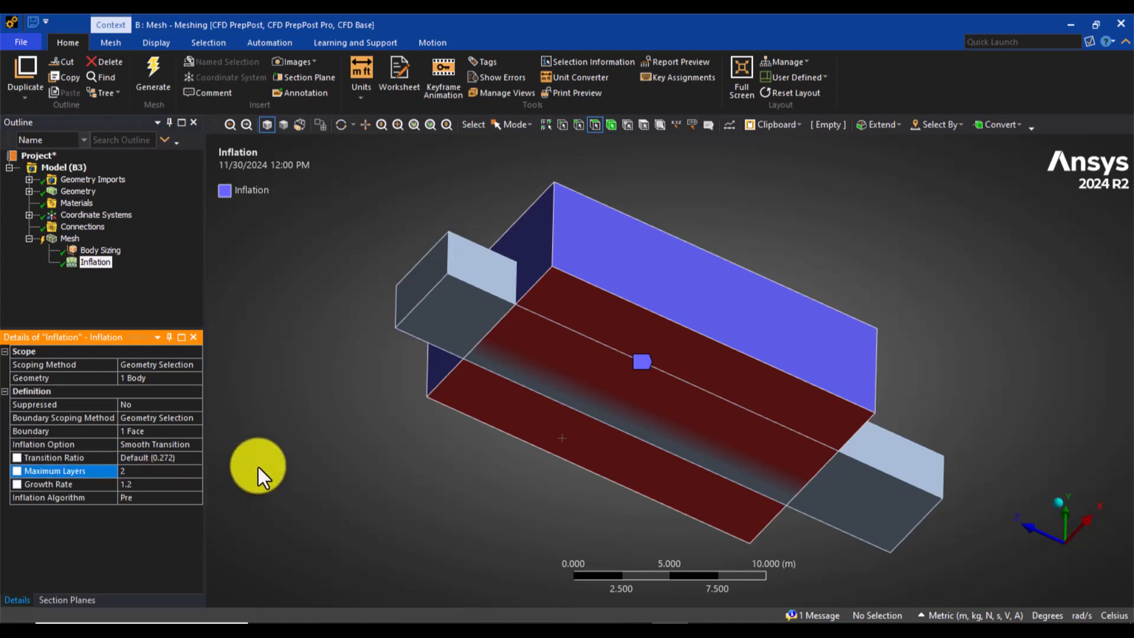
{"action": "left_click", "coordinate": [1056, 502]}
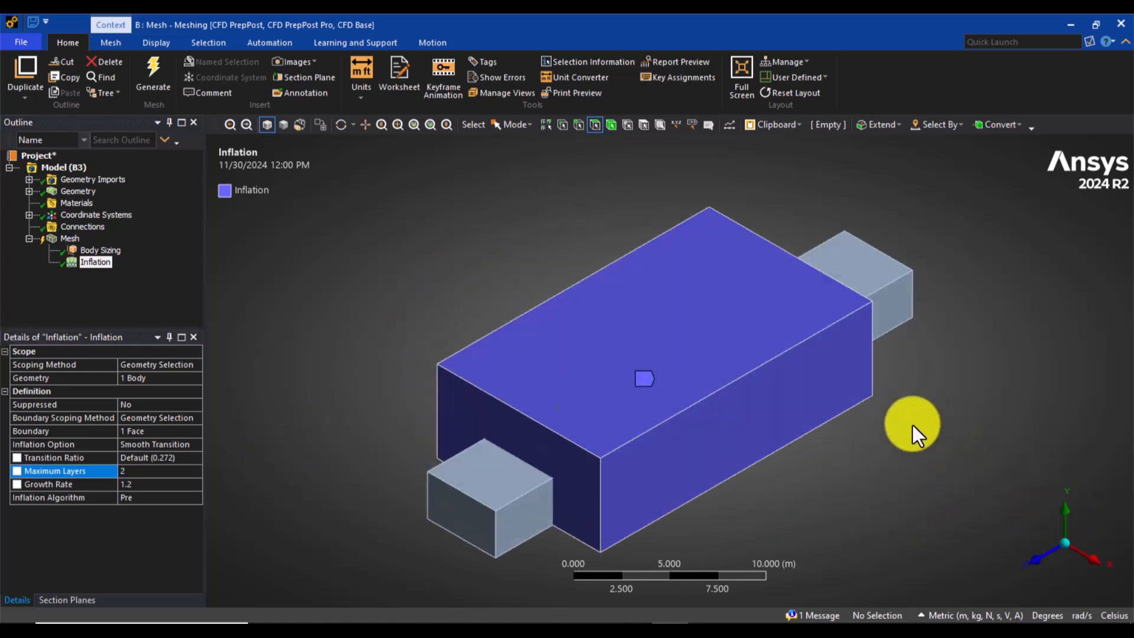
Step: Insert a second Inflation control under the mesh and scope its geometry to the large air-zone body
{"action": "right_click", "coordinate": [69, 239]}
{"action": "mouse_move", "coordinate": [96, 248]}
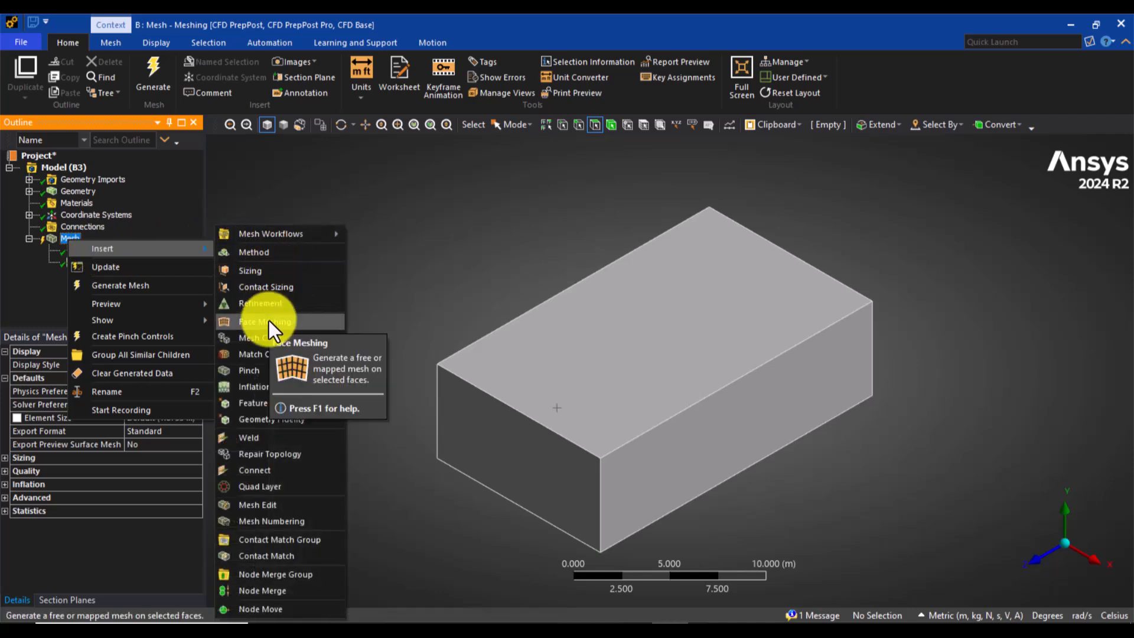
{"action": "left_click", "coordinate": [254, 385]}
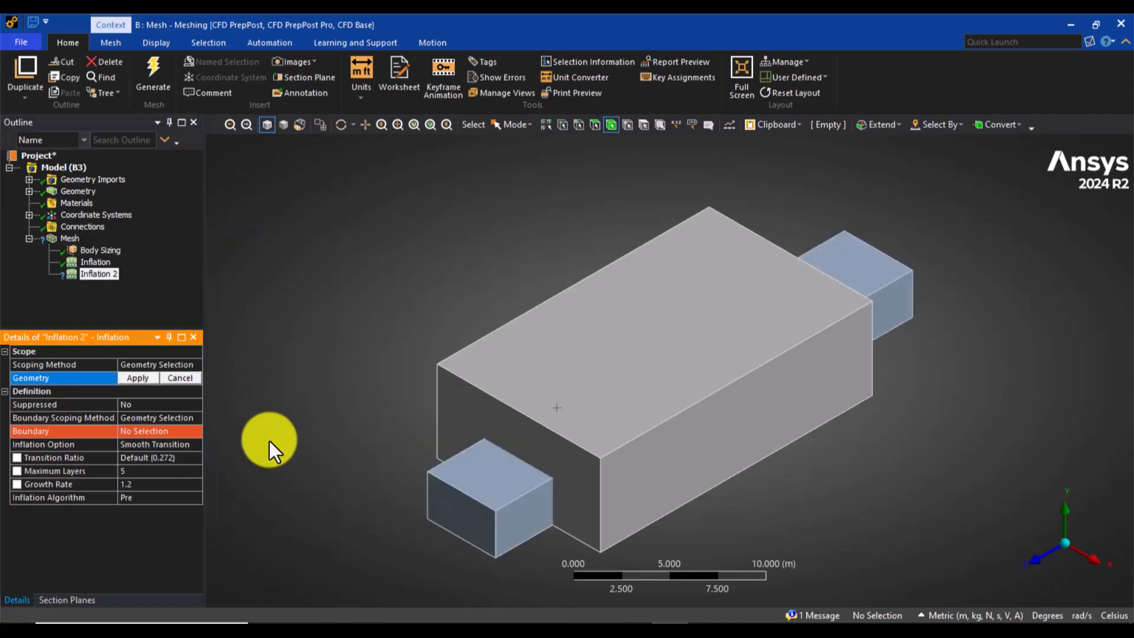
{"action": "left_click", "coordinate": [610, 126]}
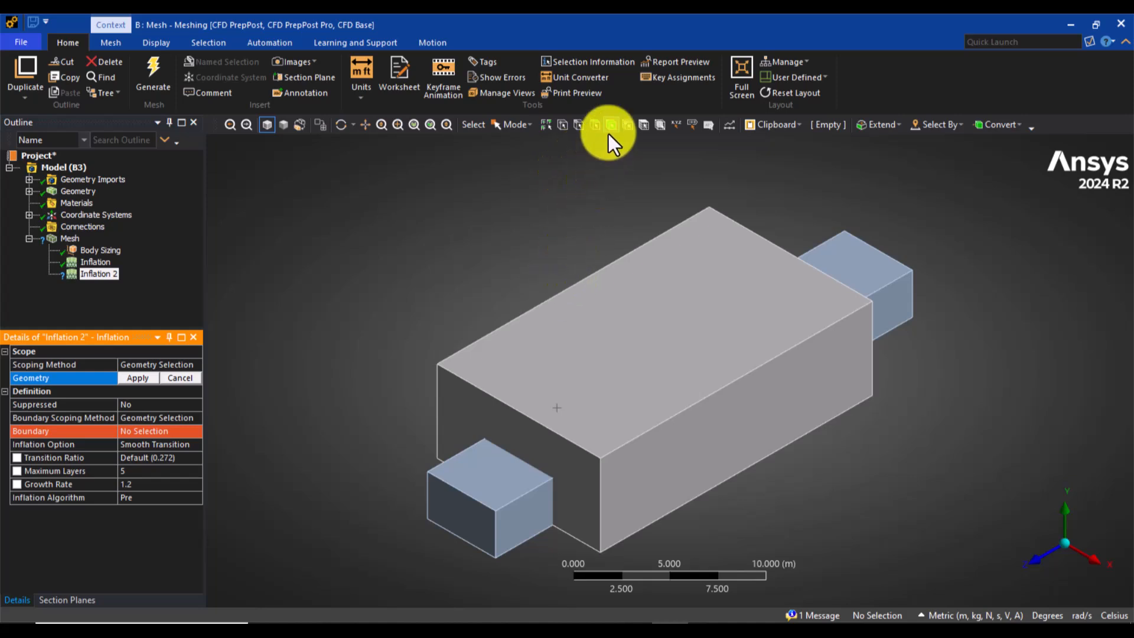
{"action": "left_click", "coordinate": [515, 329]}
{"action": "left_click", "coordinate": [147, 378]}
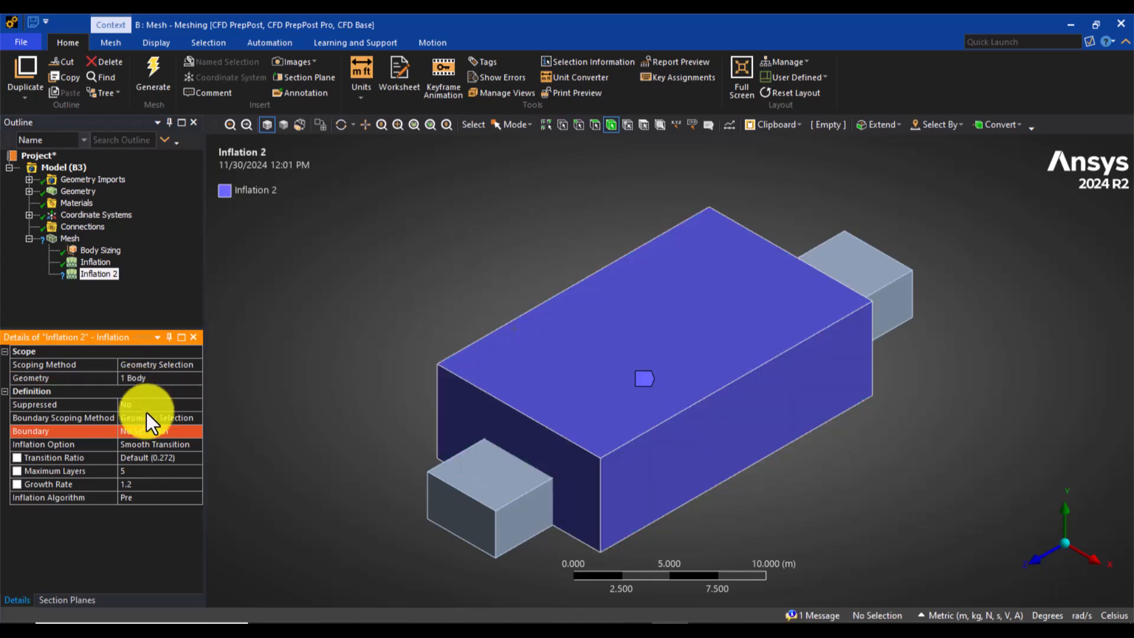
Step: Box-select all the car faces inside the air zone in side view, assign them as the second inflation's boundary, and restore the isometric view
{"action": "left_click", "coordinate": [146, 430]}
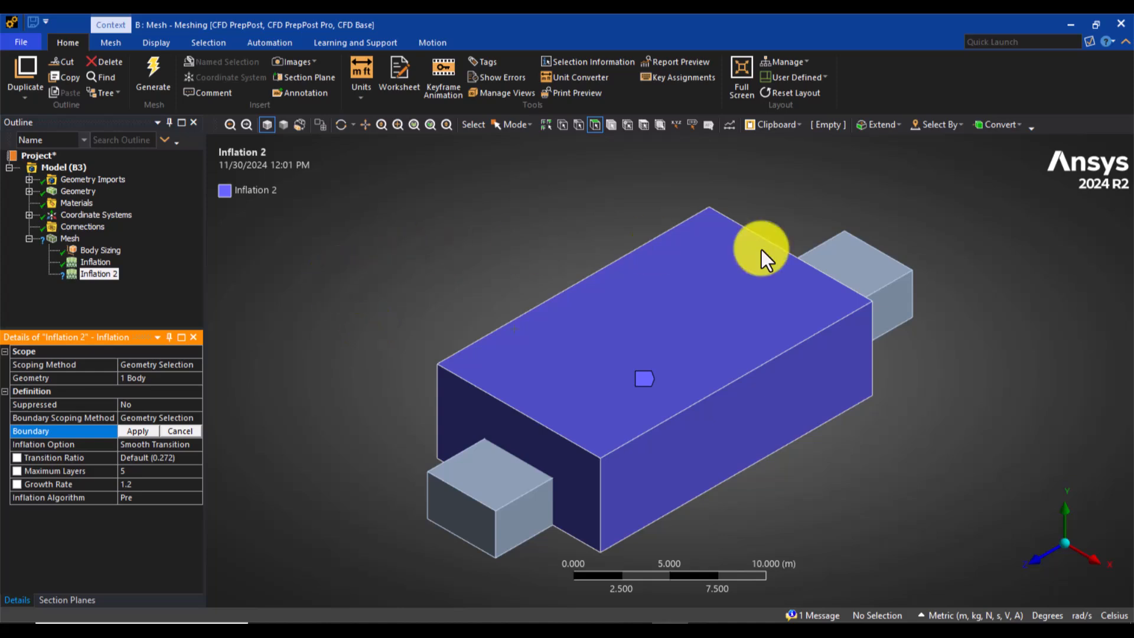
{"action": "left_click", "coordinate": [1091, 563]}
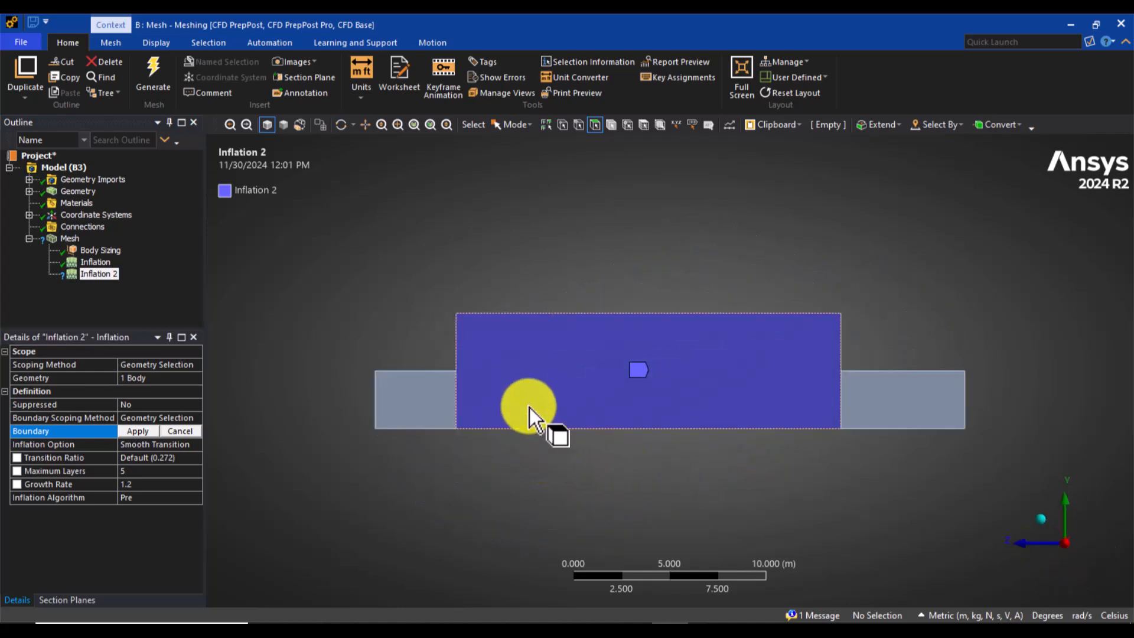
{"action": "left_click", "coordinate": [584, 406]}
{"action": "left_click", "coordinate": [888, 405]}
{"action": "left_click", "coordinate": [638, 476]}
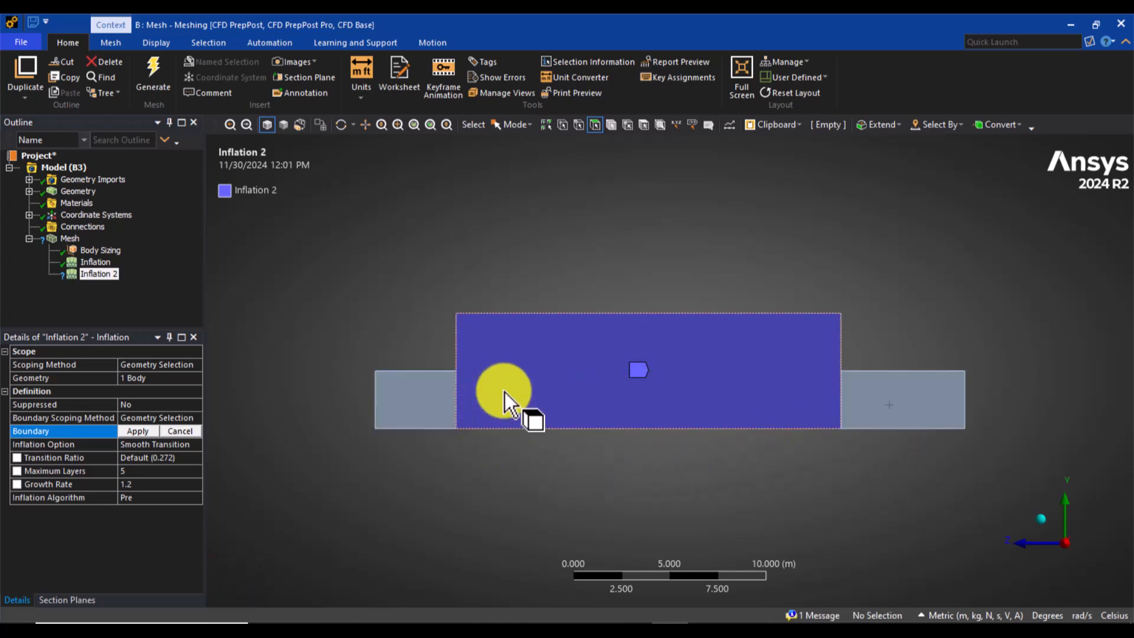
{"action": "left_click", "coordinate": [514, 128]}
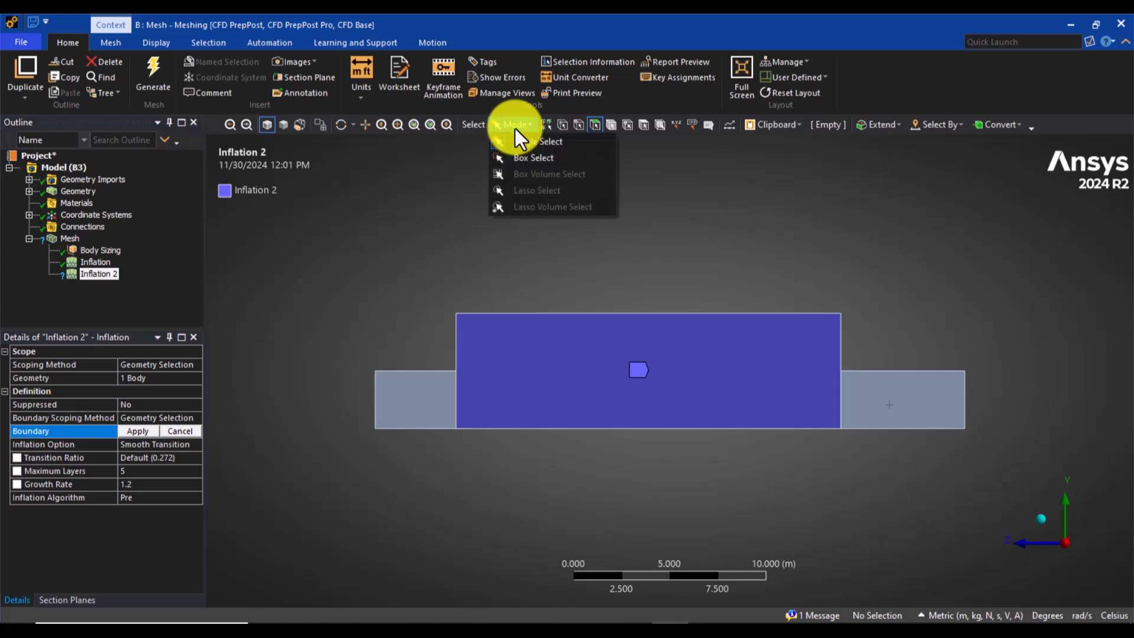
{"action": "left_click", "coordinate": [557, 158]}
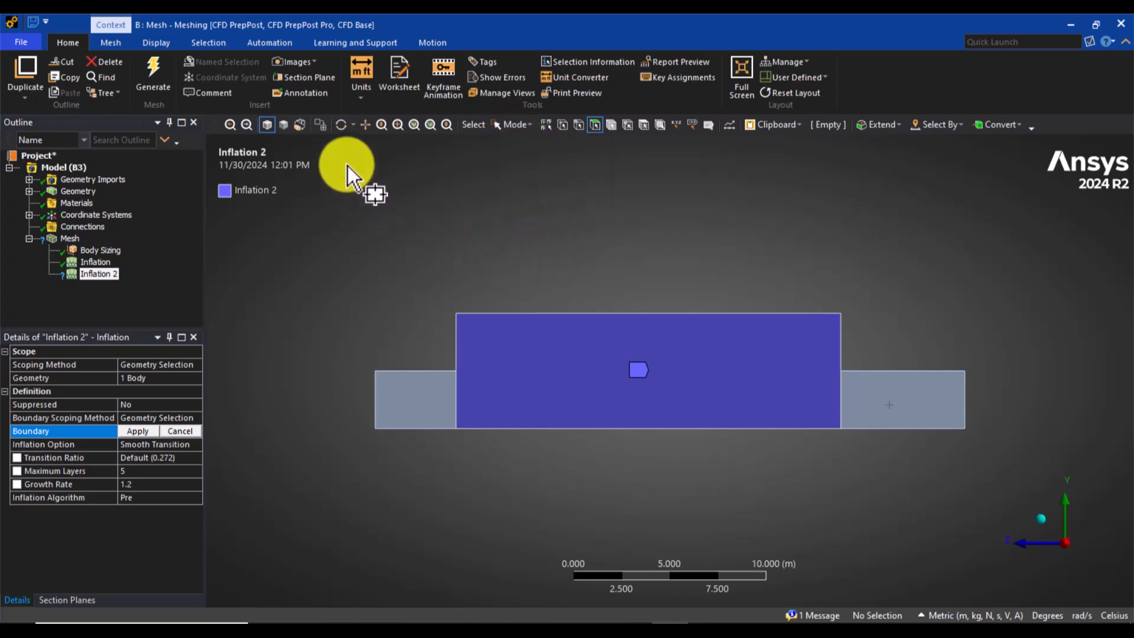
{"action": "left_click_drag", "start_coordinate": [347, 165], "coordinate": [633, 281]}
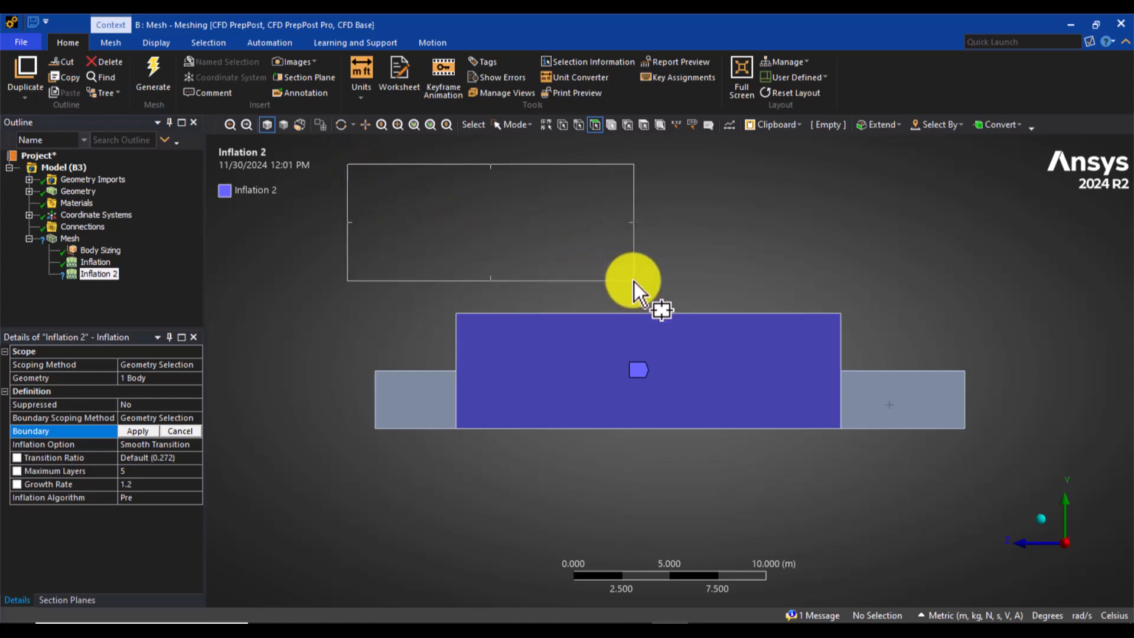
{"action": "left_click_drag", "start_coordinate": [633, 281], "coordinate": [633, 281]}
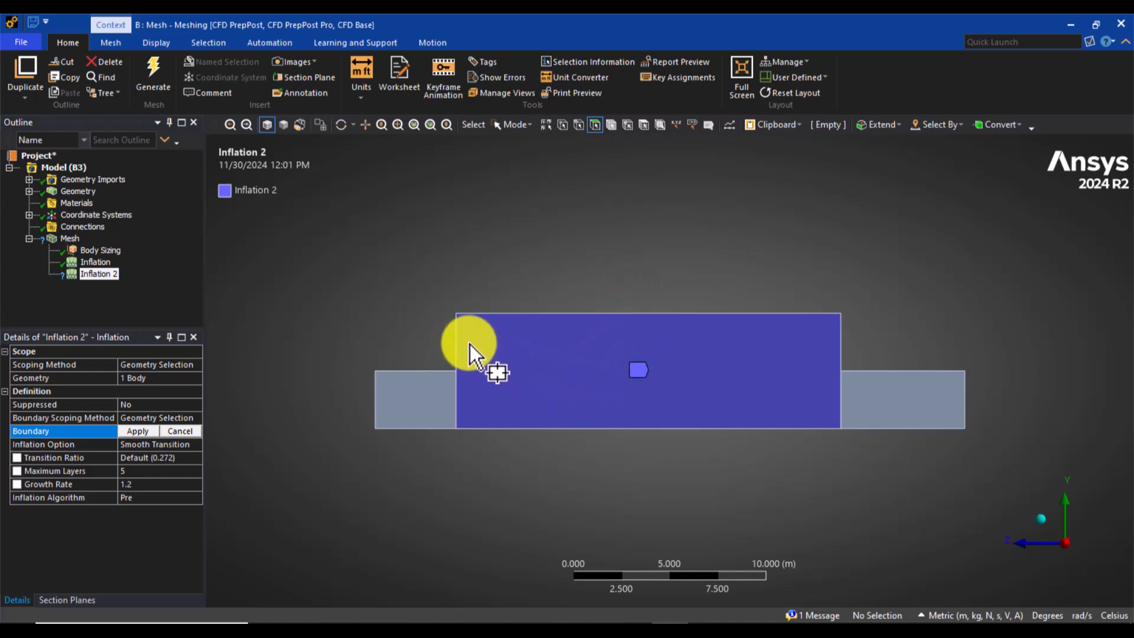
{"action": "left_click_drag", "start_coordinate": [469, 344], "coordinate": [653, 453]}
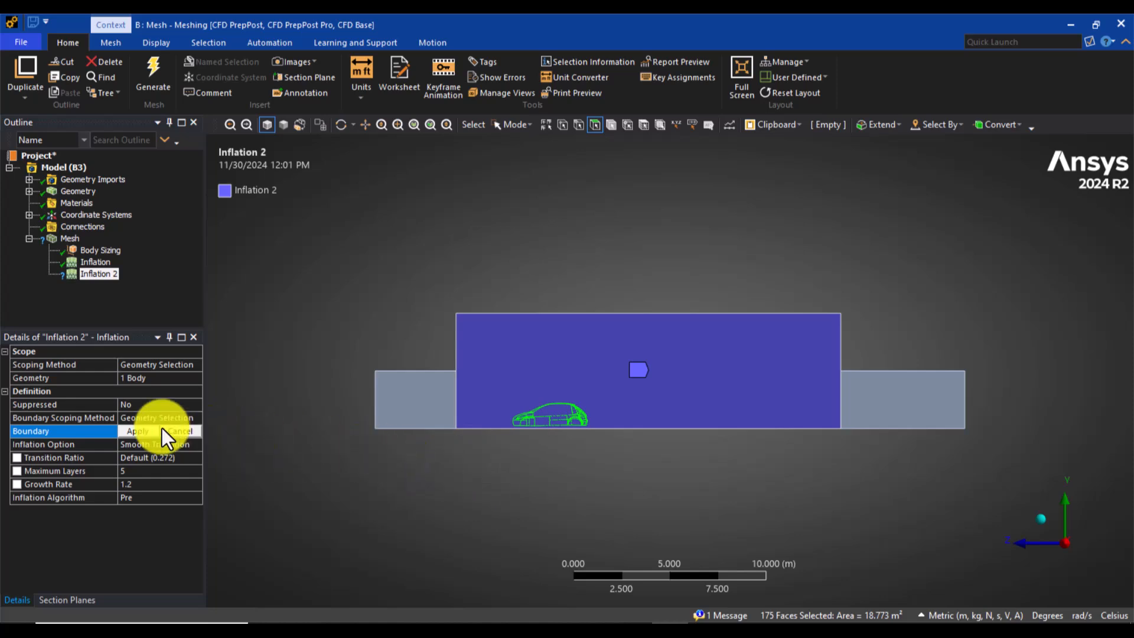
{"action": "left_click", "coordinate": [135, 430]}
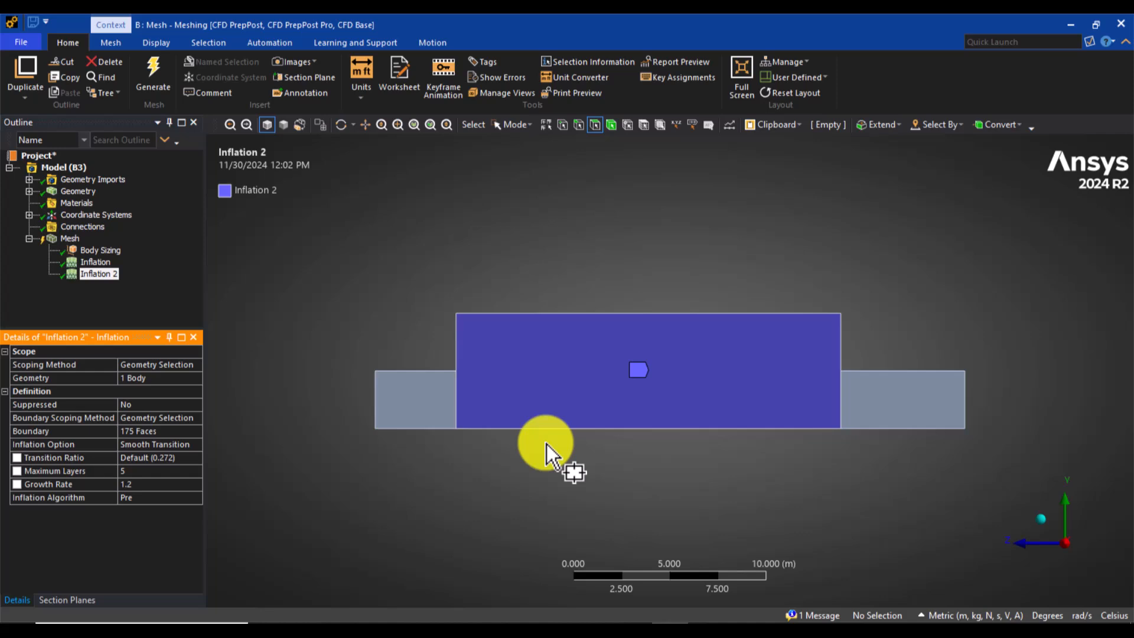
{"action": "left_click", "coordinate": [1048, 520]}
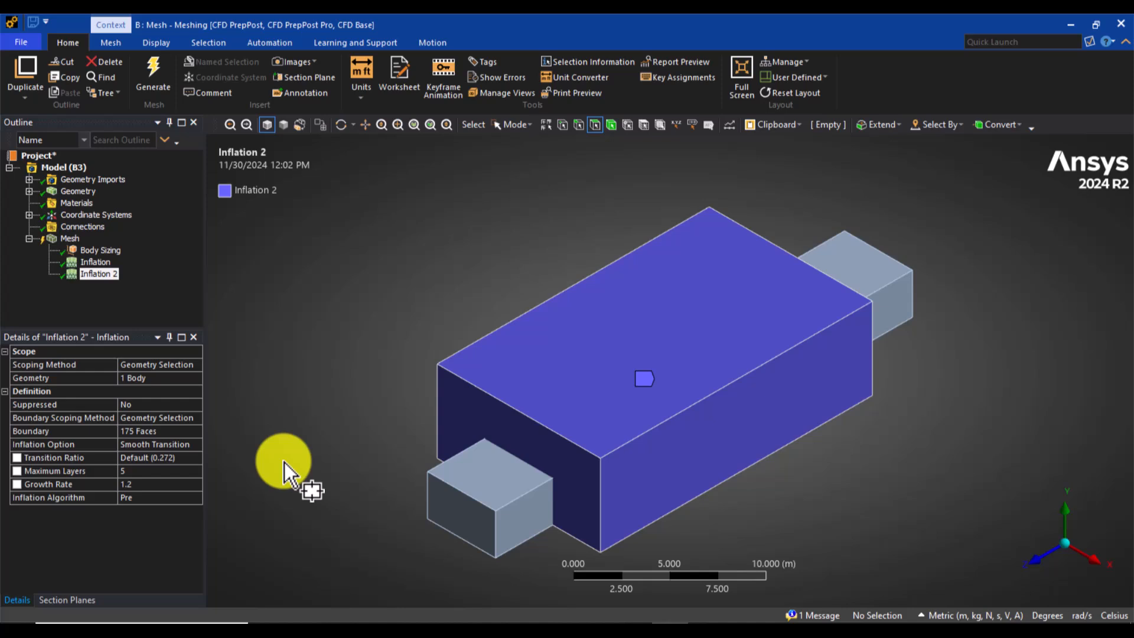
Step: Generate the mesh with both inflation controls and check its node and element counts in the mesh statistics
{"action": "left_click", "coordinate": [66, 241]}
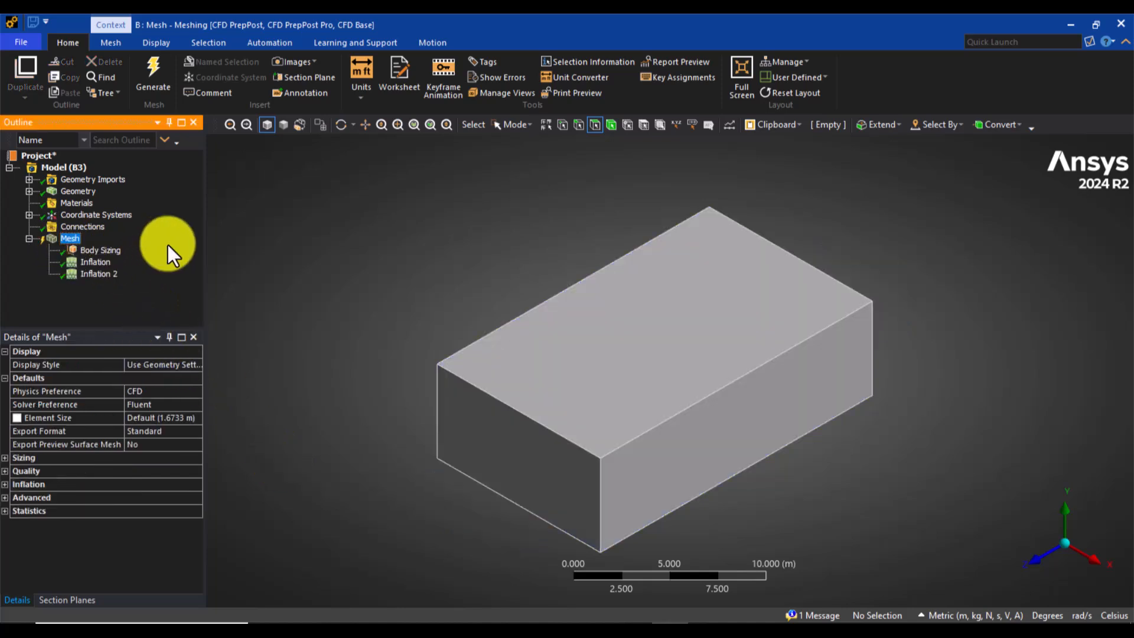
{"action": "left_click", "coordinate": [161, 75]}
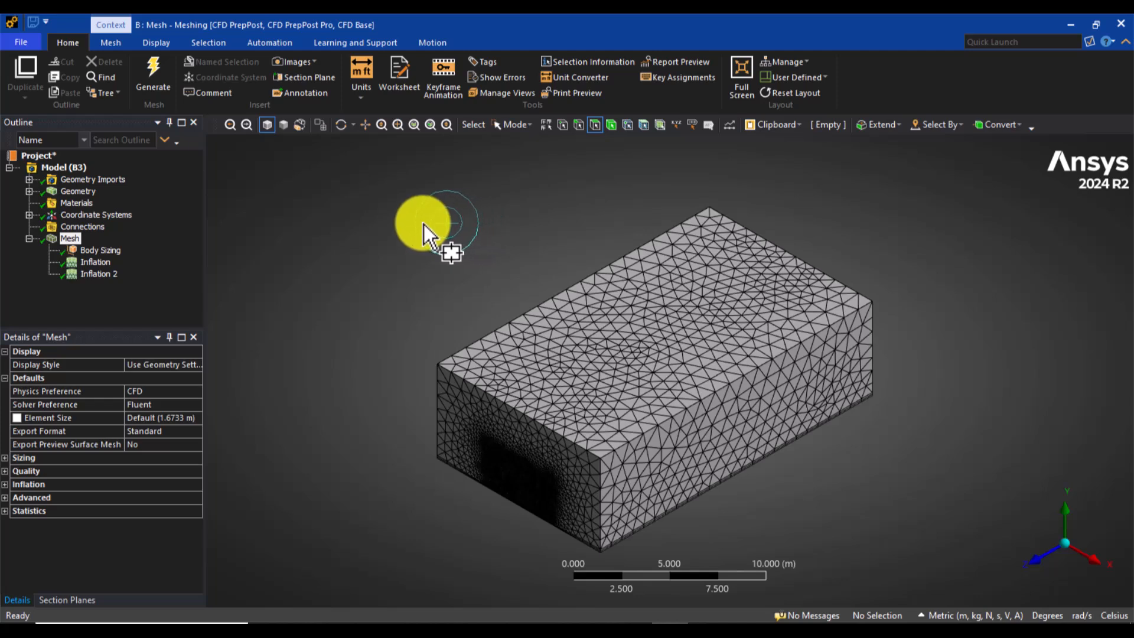
{"action": "left_click", "coordinate": [5, 510]}
{"action": "left_click", "coordinate": [150, 535]}
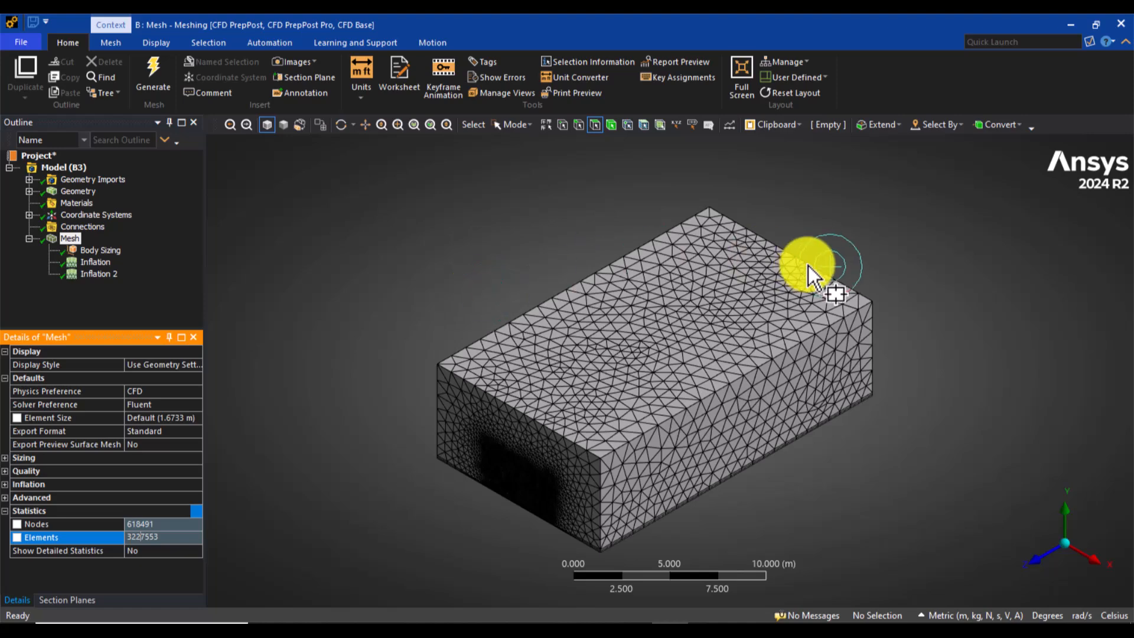
Step: Cut the mesh lengthwise with a vertical section plane through the middle of the domain's front view, showing whole elements
{"action": "left_click", "coordinate": [1032, 558]}
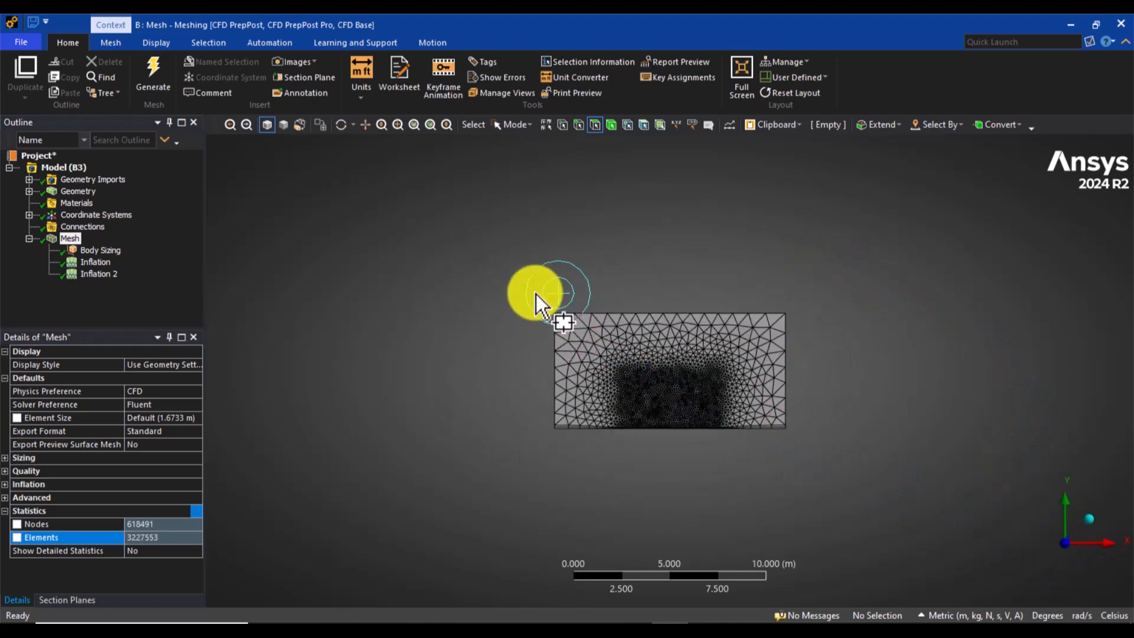
{"action": "left_click_drag", "start_coordinate": [536, 293], "coordinate": [873, 459]}
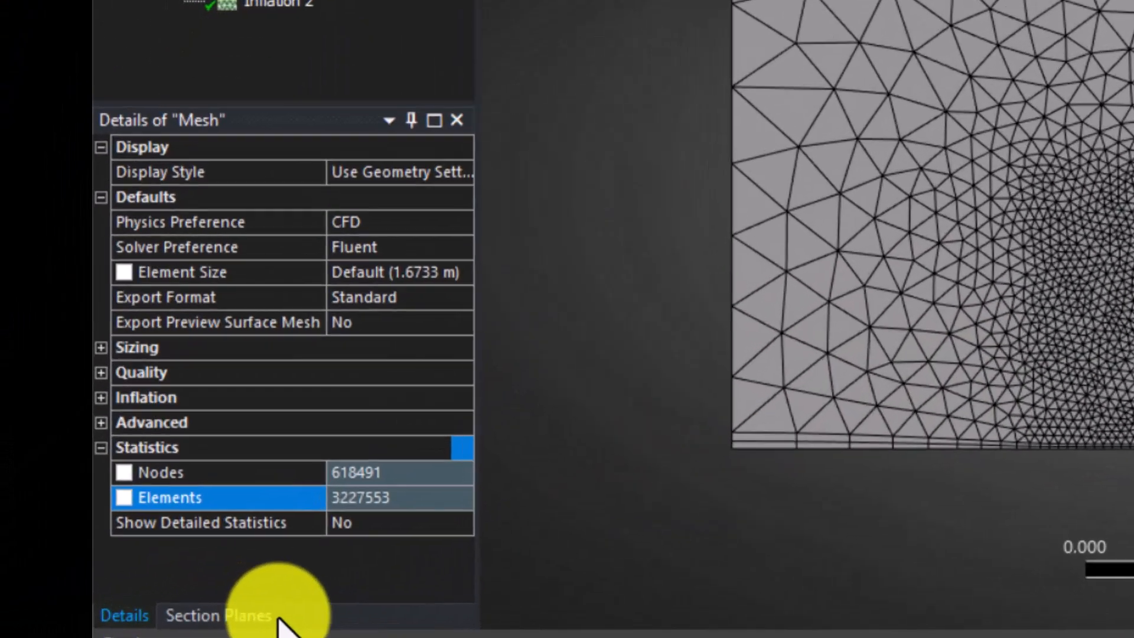
{"action": "left_click", "coordinate": [70, 600]}
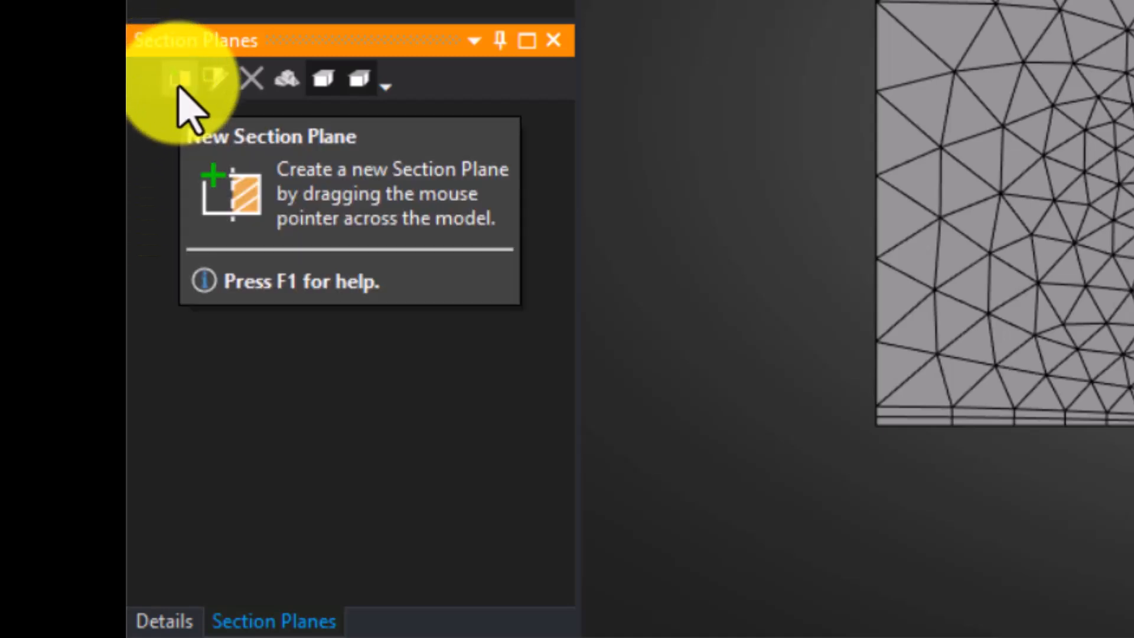
{"action": "left_click", "coordinate": [180, 82]}
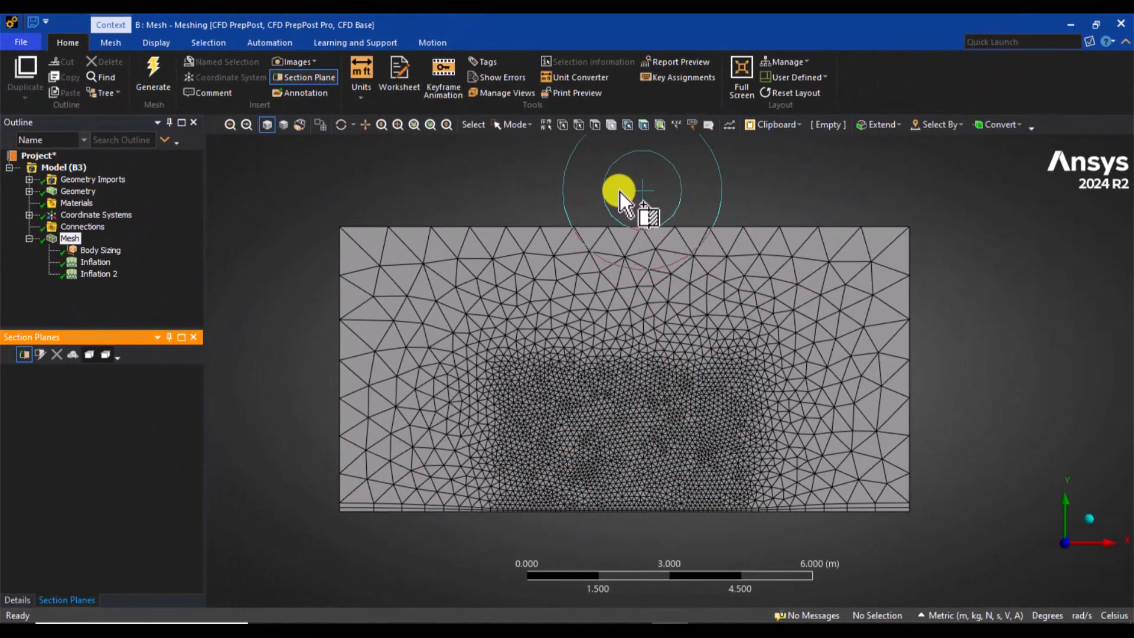
{"action": "left_click_drag", "start_coordinate": [618, 191], "coordinate": [621, 433]}
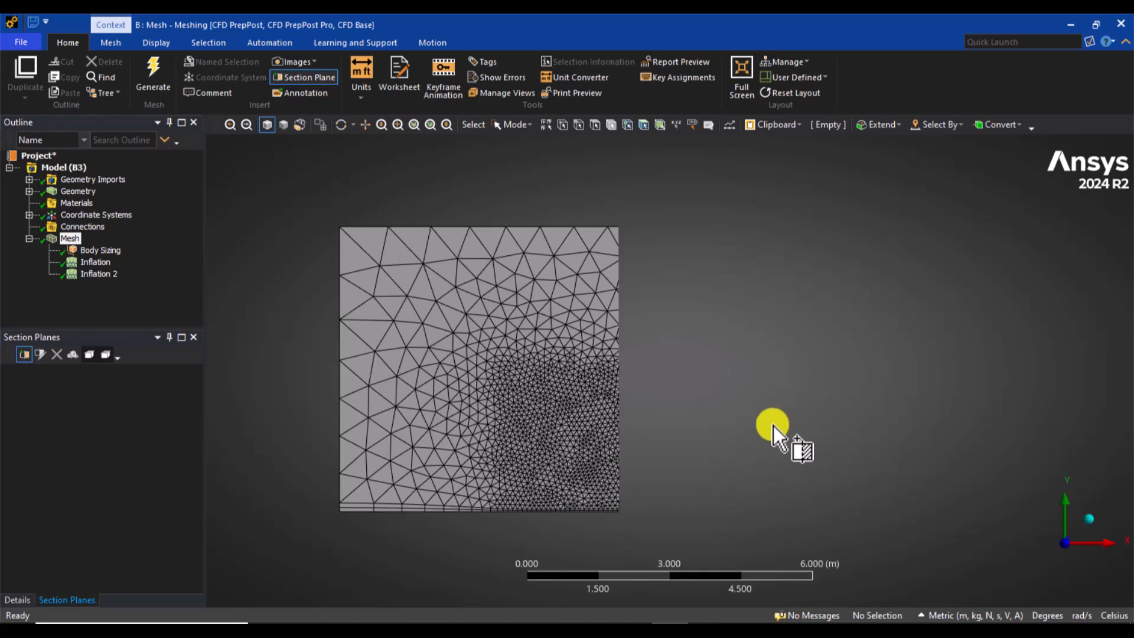
{"action": "middle_click_drag", "start_coordinate": [773, 425], "coordinate": [737, 409]}
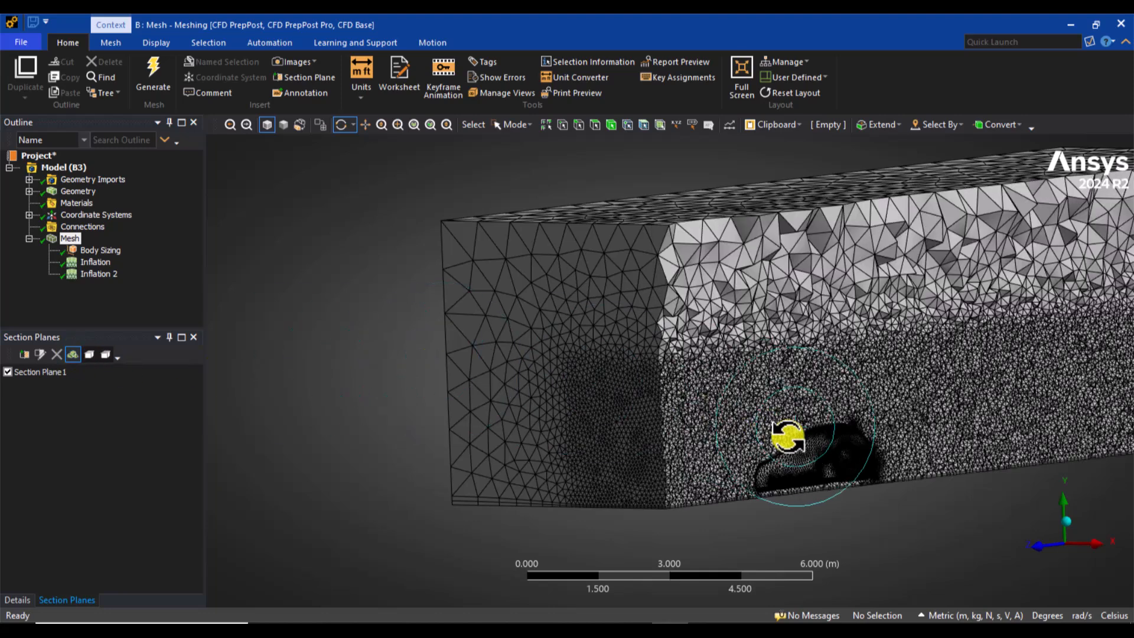
Step: Examine the sectioned mesh, from the refined guide-zone region to the inflation layers around the car and along the ground
{"action": "left_click_drag", "start_coordinate": [661, 443], "coordinate": [820, 317]}
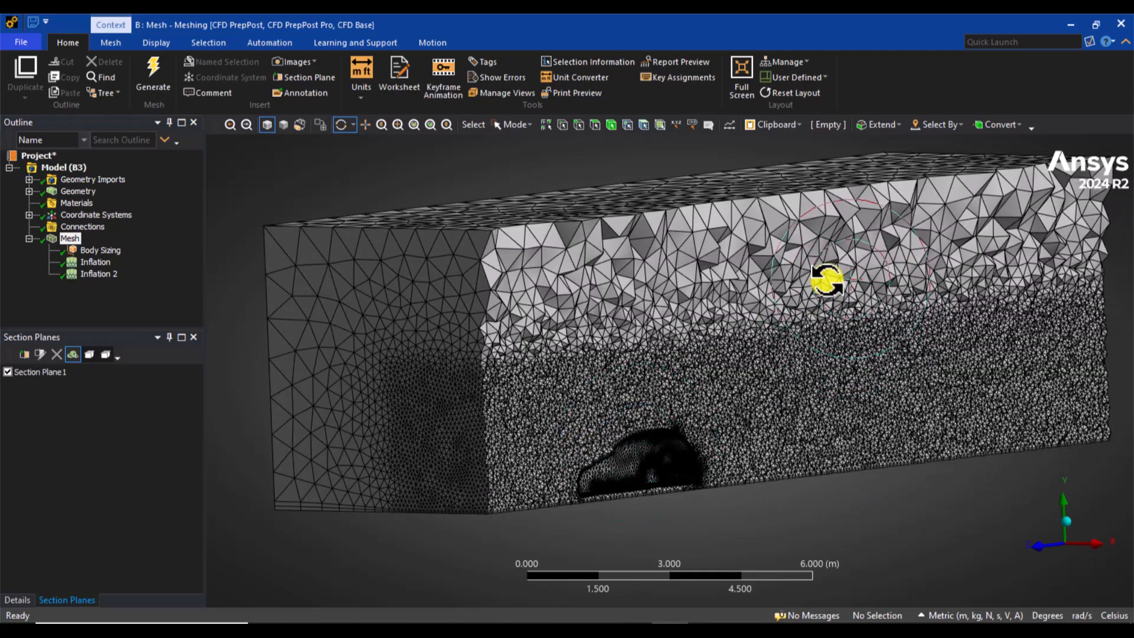
{"action": "left_click", "coordinate": [1060, 519]}
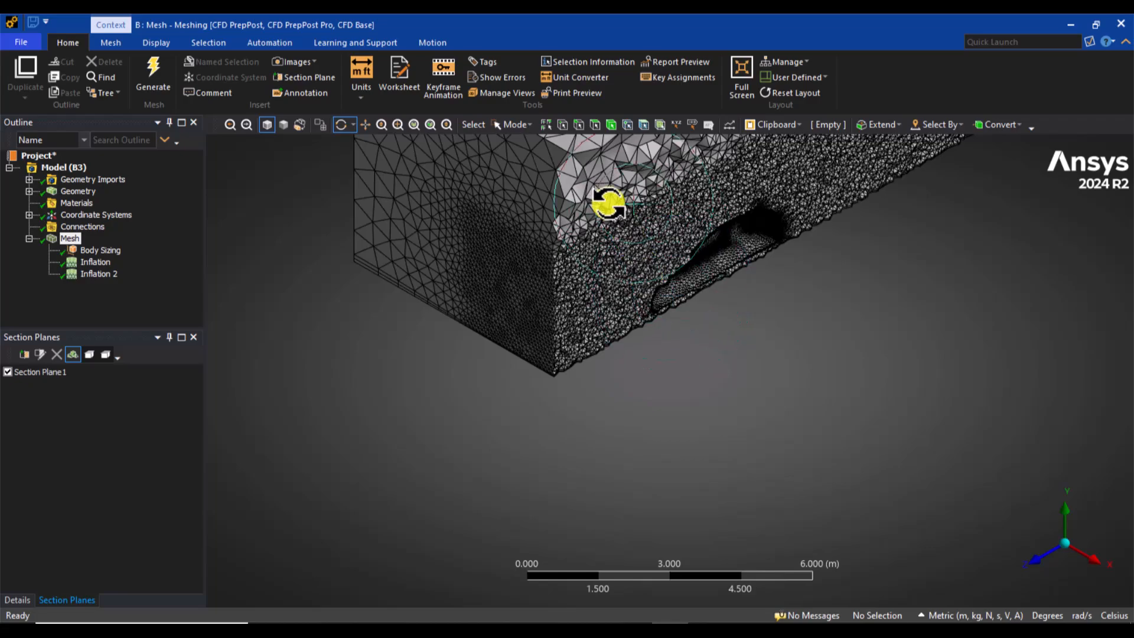
{"action": "scroll", "coordinate": [868, 342], "scroll_direction": "up", "scroll_amount": 5}
{"action": "left_click_drag", "start_coordinate": [778, 372], "coordinate": [634, 378]}
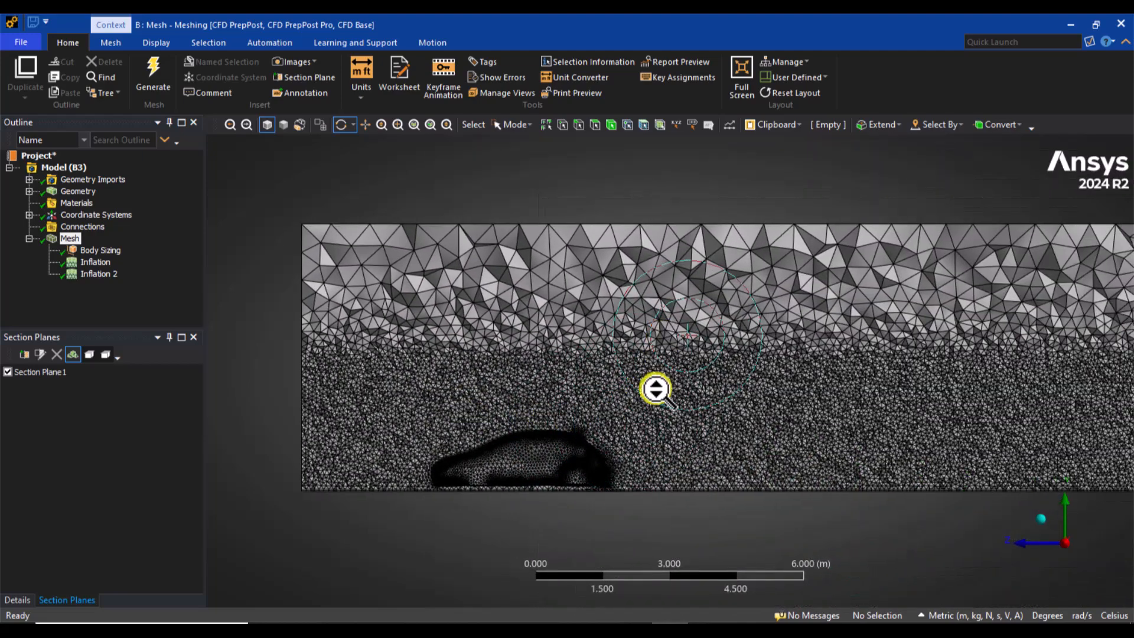
{"action": "scroll", "coordinate": [653, 413], "scroll_direction": "down", "scroll_amount": 2}
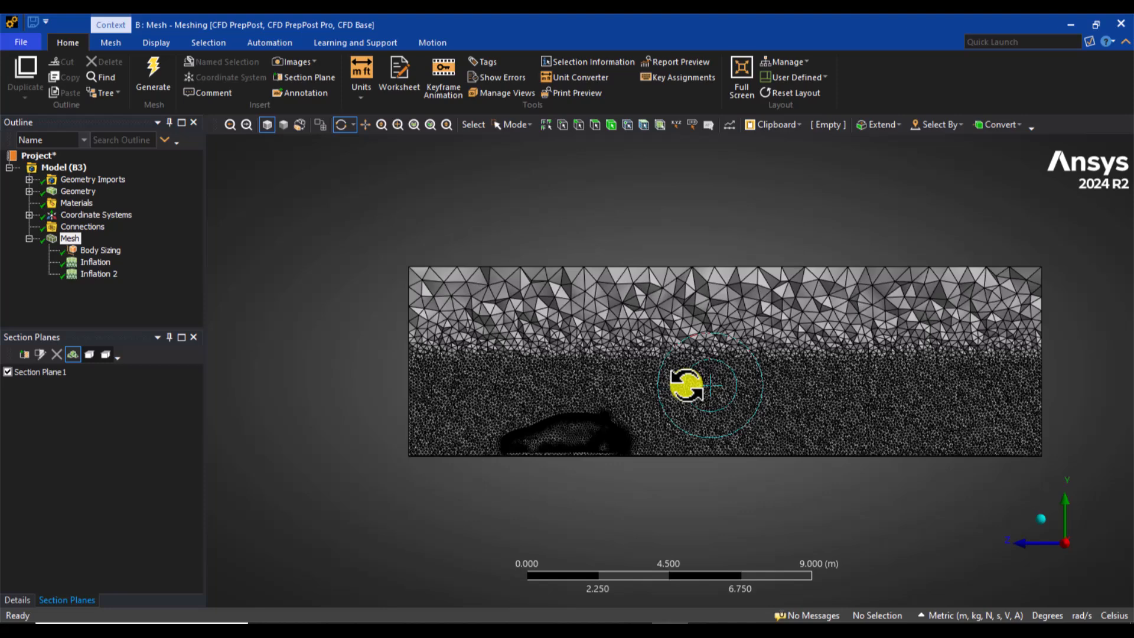
{"action": "right_click_drag", "start_coordinate": [463, 392], "coordinate": [546, 474]}
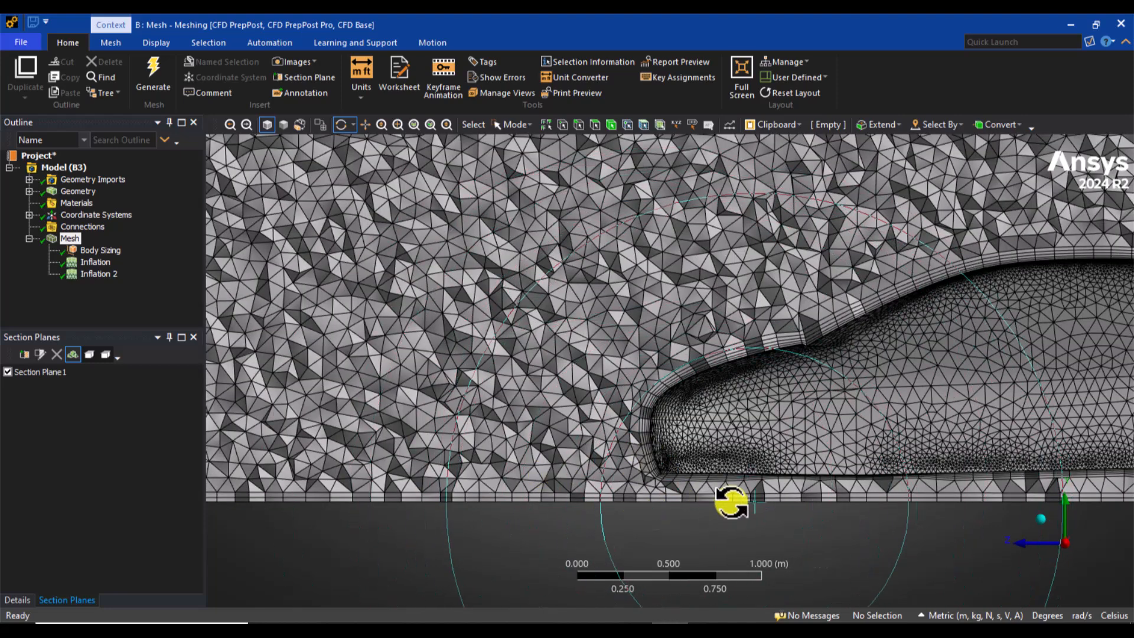
{"action": "middle_click_drag", "start_coordinate": [805, 370], "coordinate": [568, 378], "text": "ctrl"}
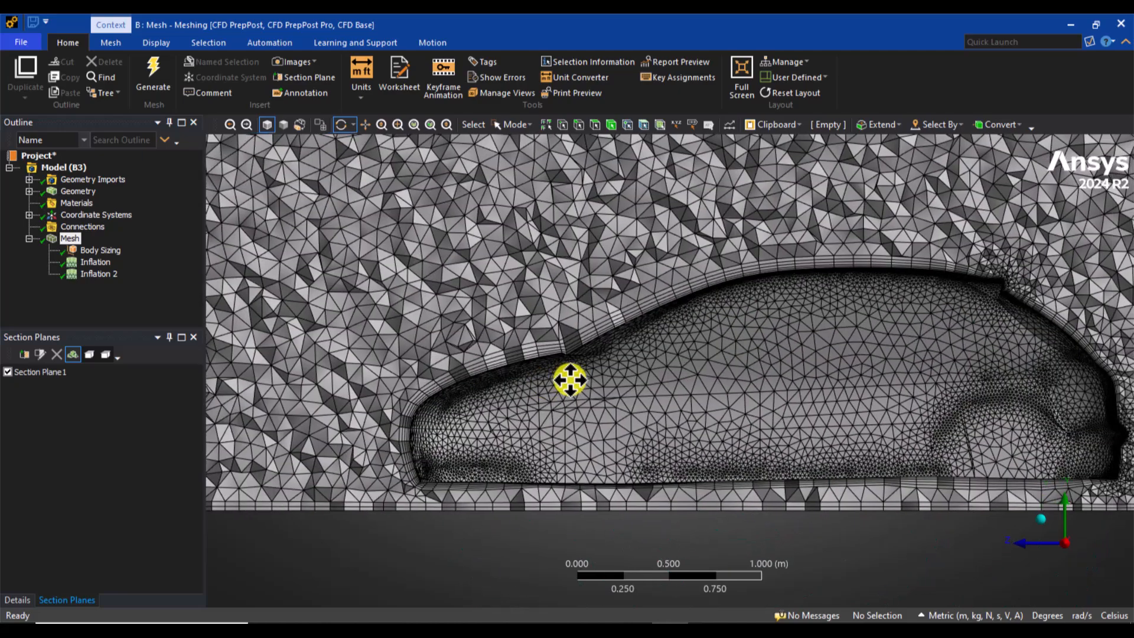
{"action": "middle_click_drag", "start_coordinate": [481, 362], "coordinate": [493, 285], "text": "shift"}
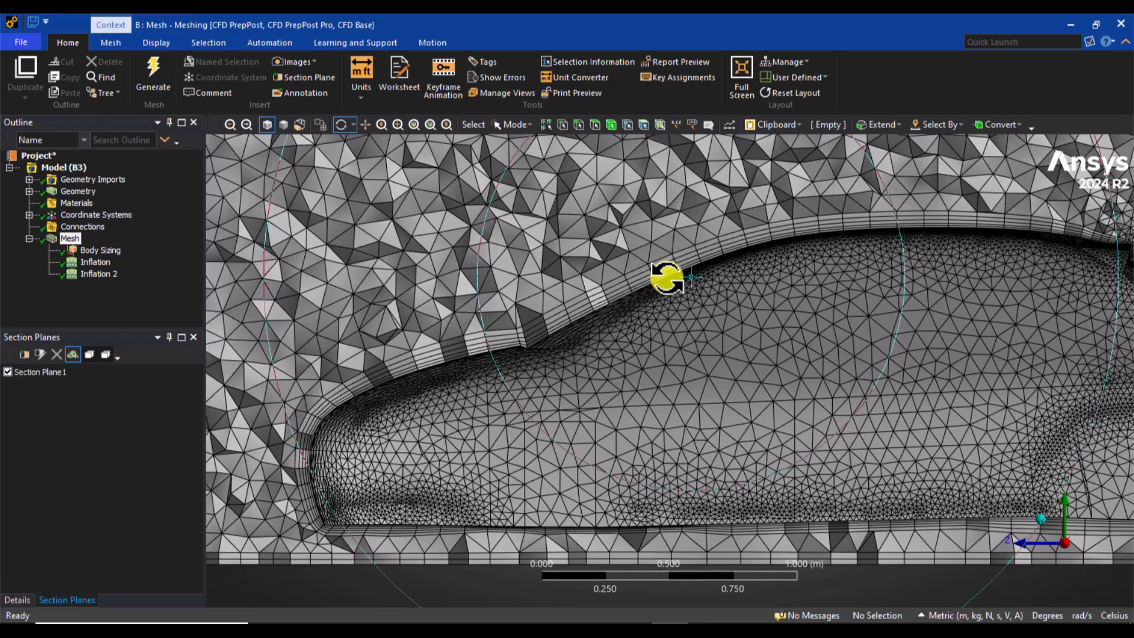
{"action": "middle_click_drag", "start_coordinate": [667, 278], "coordinate": [662, 247]}
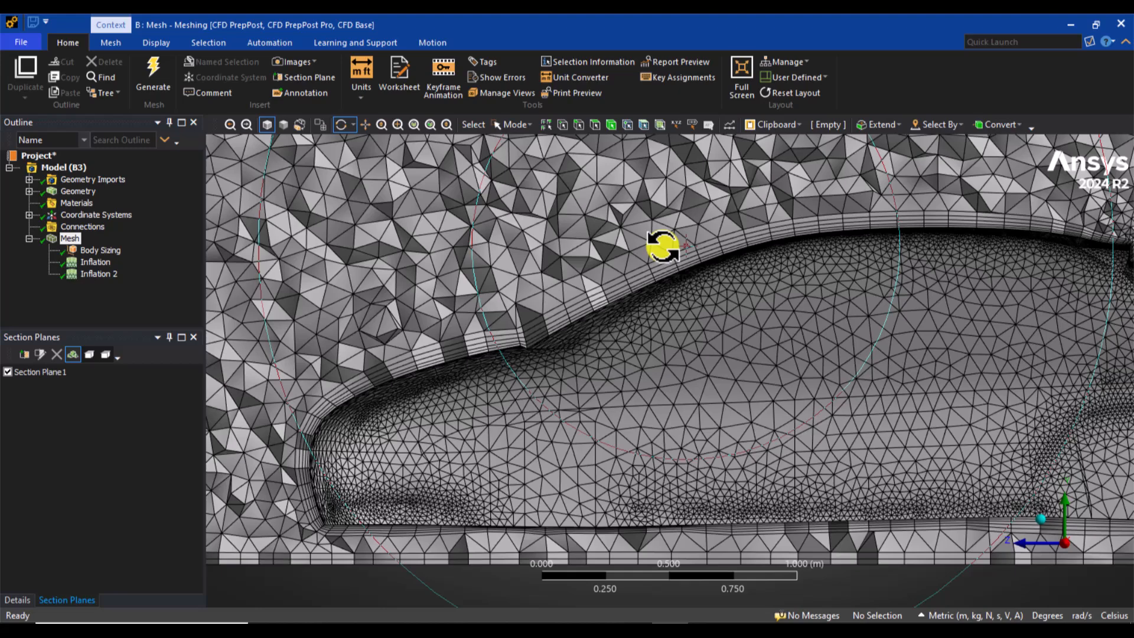
Step: Return to an isometric overview of the domain and turn off Section Plane1 to display the complete mesh
{"action": "middle_click_drag", "start_coordinate": [662, 247], "coordinate": [844, 358]}
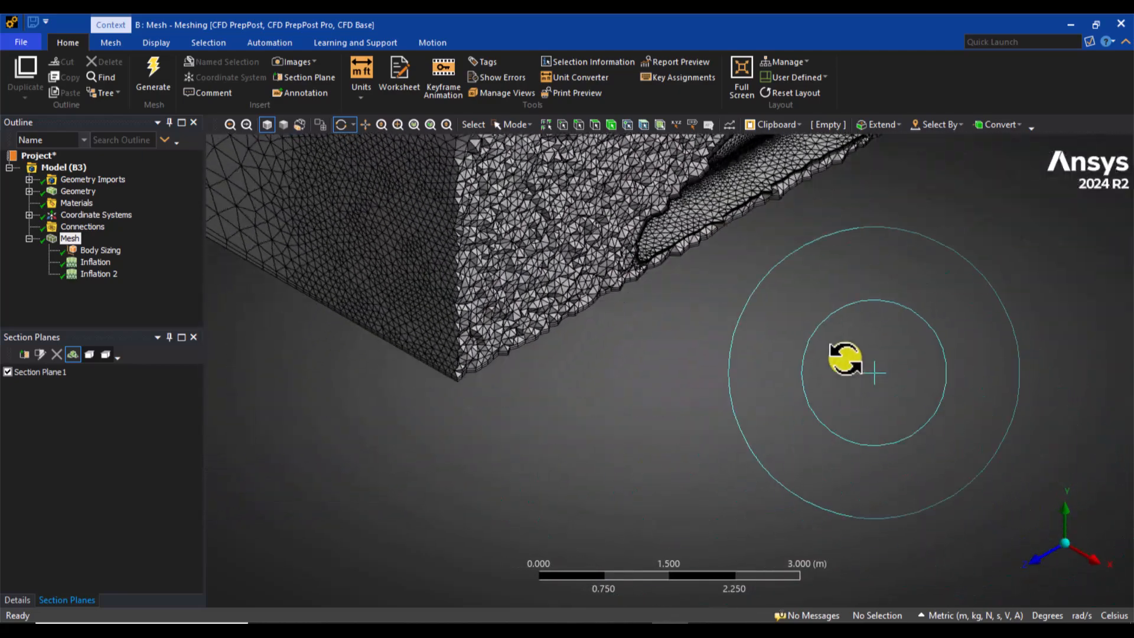
{"action": "left_click", "coordinate": [864, 400]}
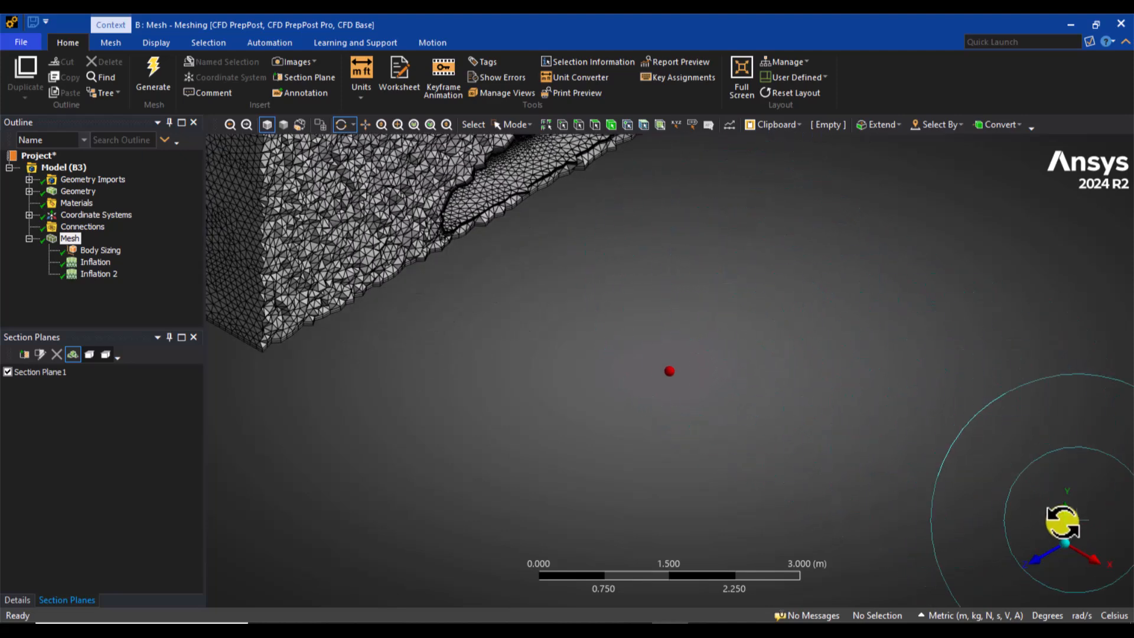
{"action": "scroll", "coordinate": [600, 250], "scroll_direction": "up", "scroll_amount": 2}
{"action": "middle_click_drag", "start_coordinate": [596, 212], "coordinate": [618, 535], "text": "ctrl"}
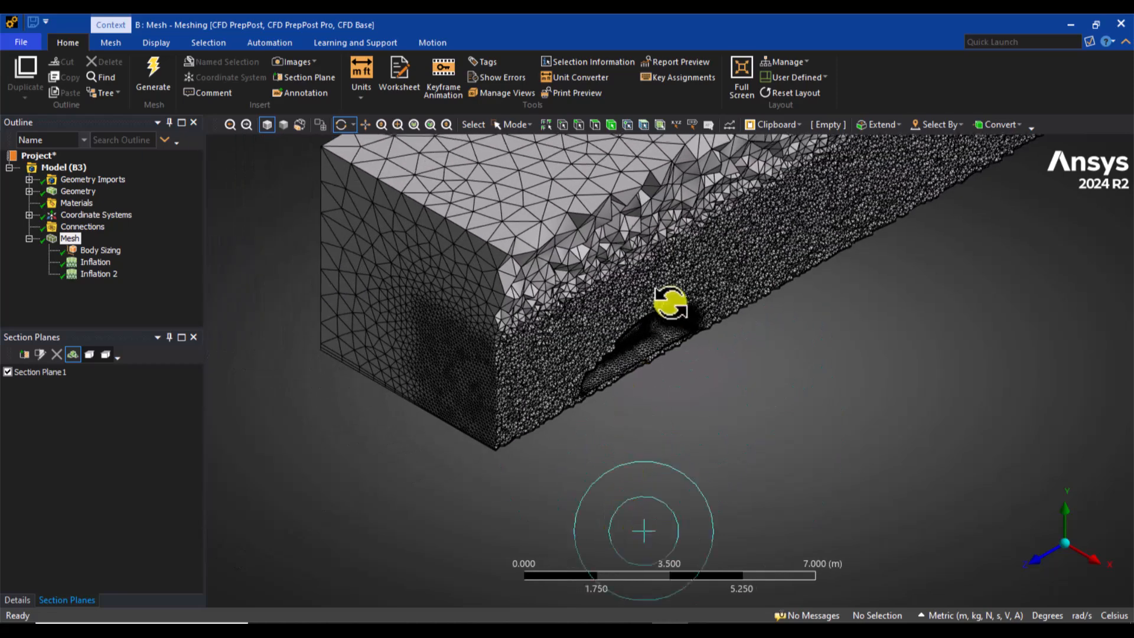
{"action": "middle_click_drag", "start_coordinate": [662, 424], "coordinate": [662, 465], "text": "shift"}
{"action": "scroll", "coordinate": [717, 314], "scroll_direction": "up", "scroll_amount": 1}
{"action": "middle_click_drag", "start_coordinate": [716, 314], "coordinate": [663, 392], "text": "ctrl"}
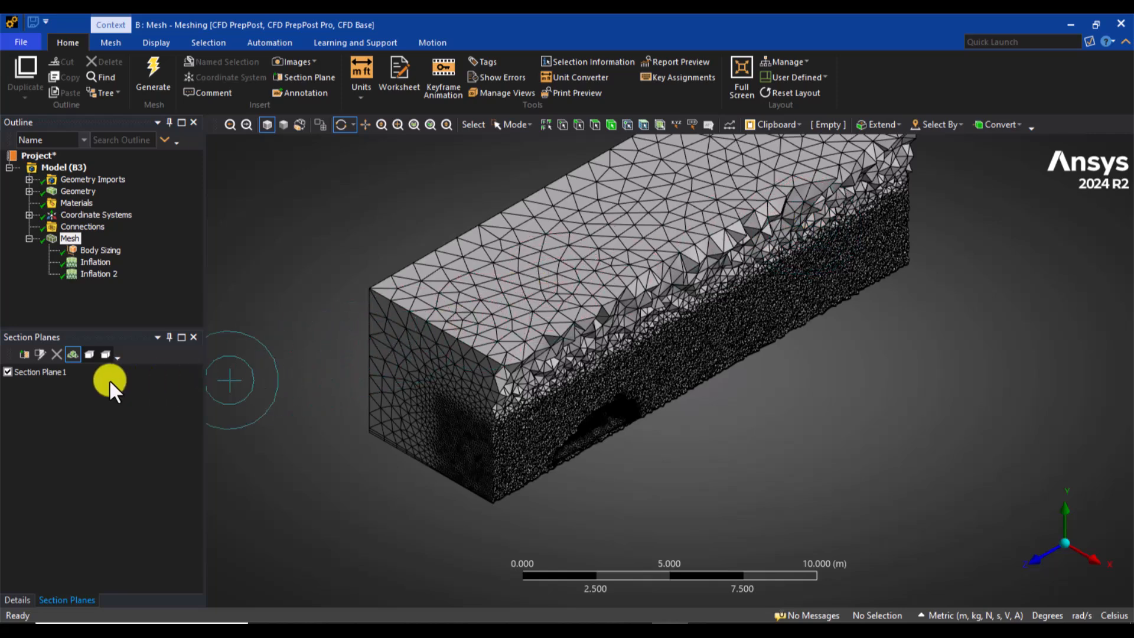
{"action": "left_click", "coordinate": [7, 371]}
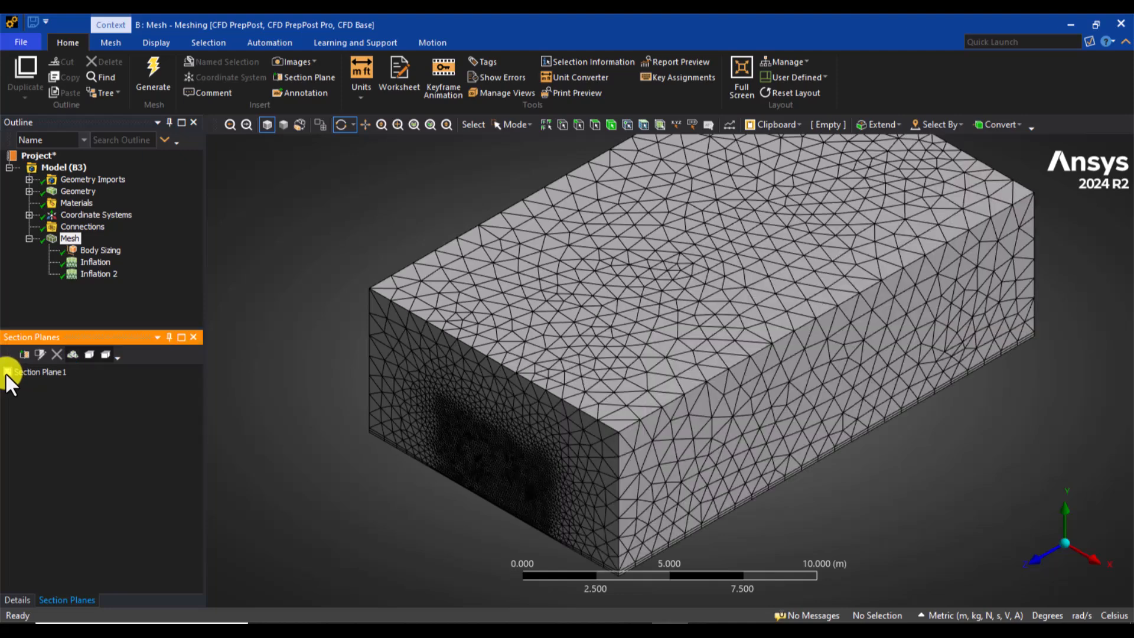
Step: Bring back the object details, collapse the Mesh branch in the outline, and display the Geometry bodies
{"action": "left_click", "coordinate": [21, 600]}
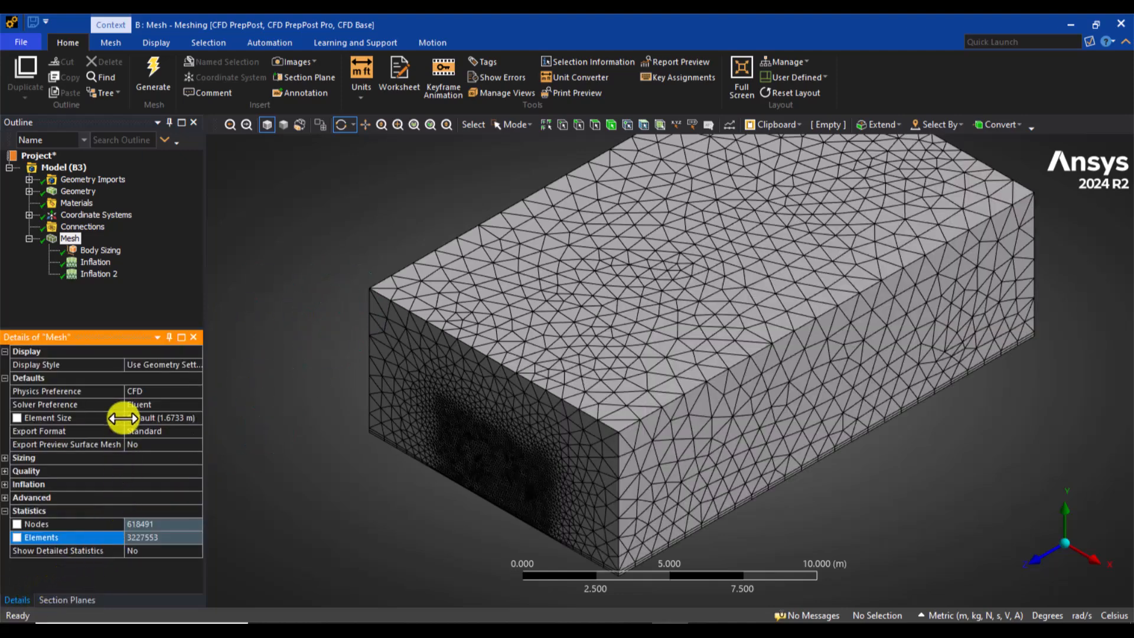
{"action": "left_click", "coordinate": [29, 238]}
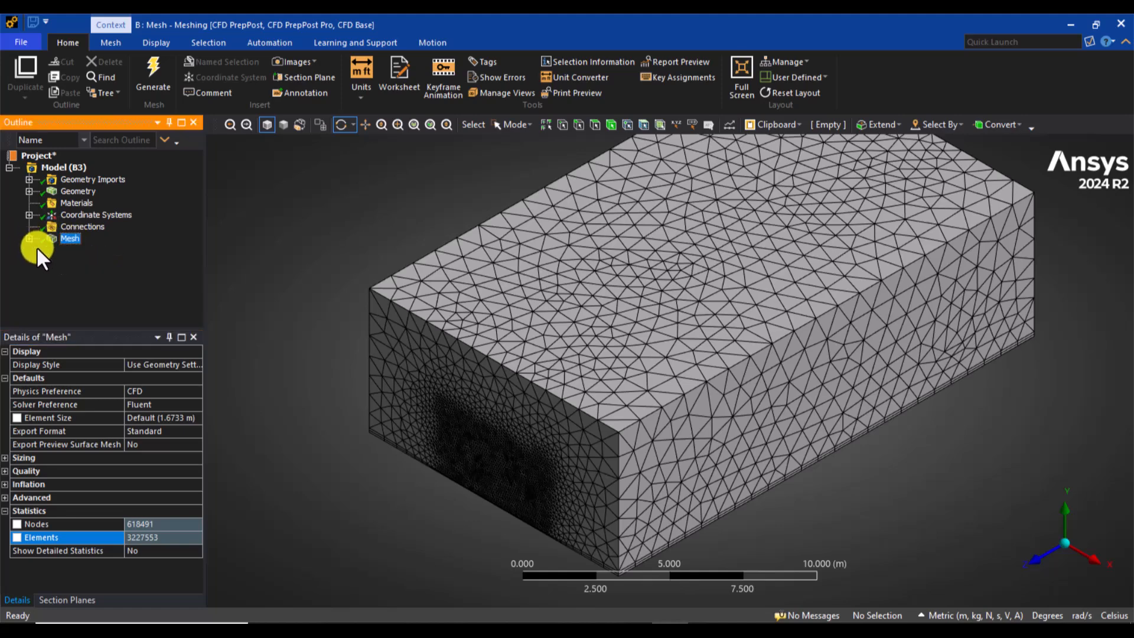
{"action": "left_click", "coordinate": [65, 191]}
{"action": "scroll", "coordinate": [354, 286], "scroll_direction": "down", "scroll_amount": 2}
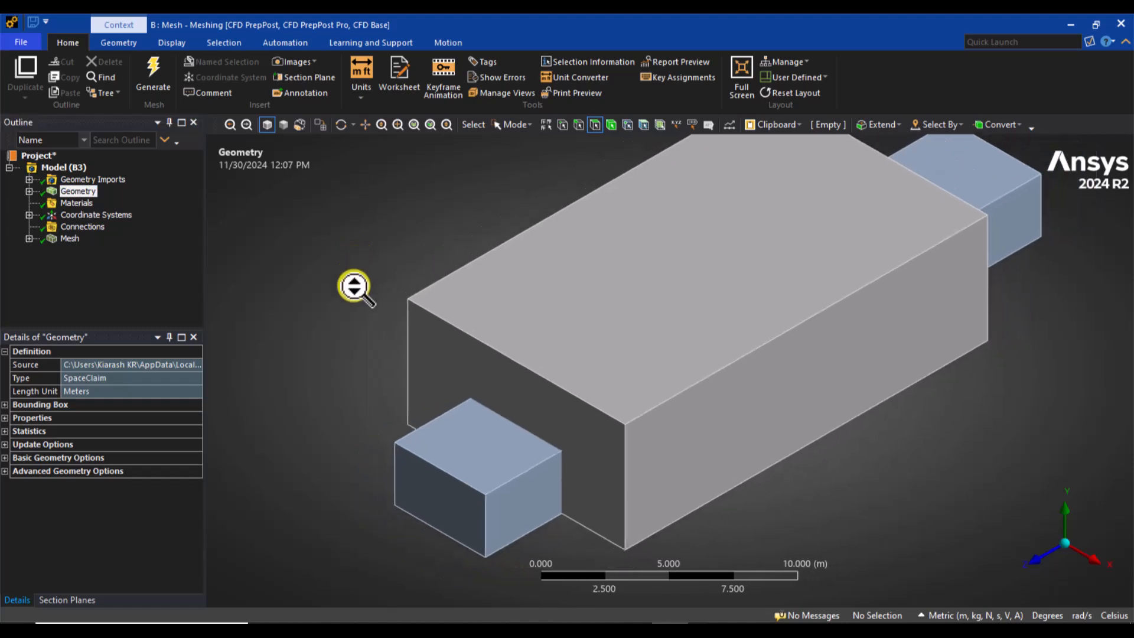
Step: Using single face selection, create a named selection "inlet" from the domain's end face ahead of the car
{"action": "scroll", "coordinate": [349, 319], "scroll_direction": "down", "scroll_amount": 3}
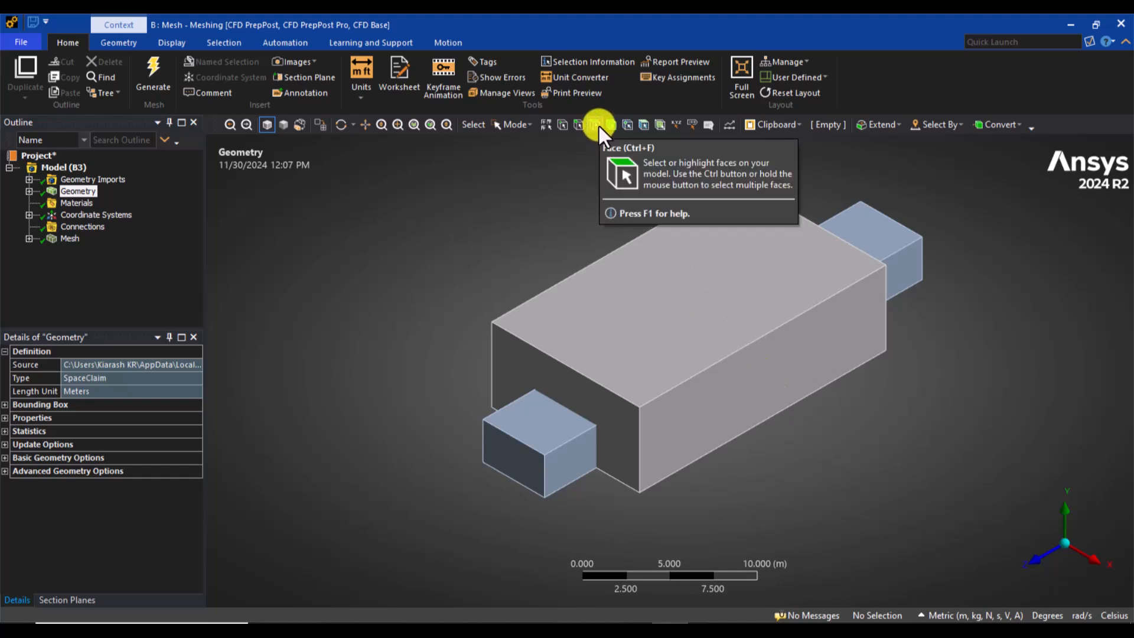
{"action": "left_click", "coordinate": [512, 123]}
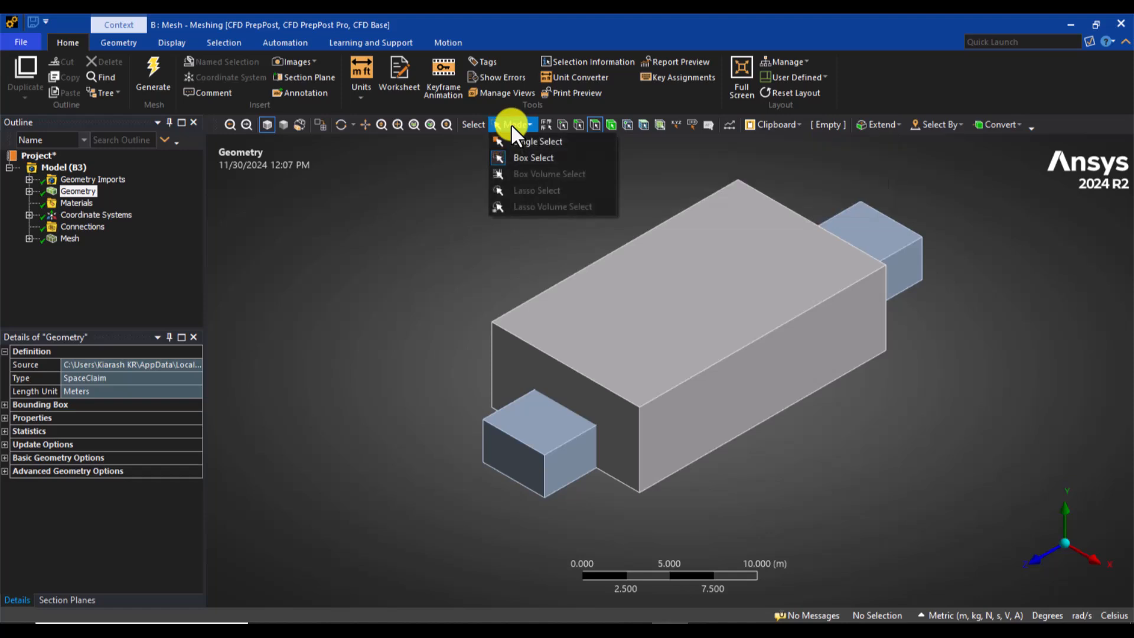
{"action": "left_click", "coordinate": [549, 142]}
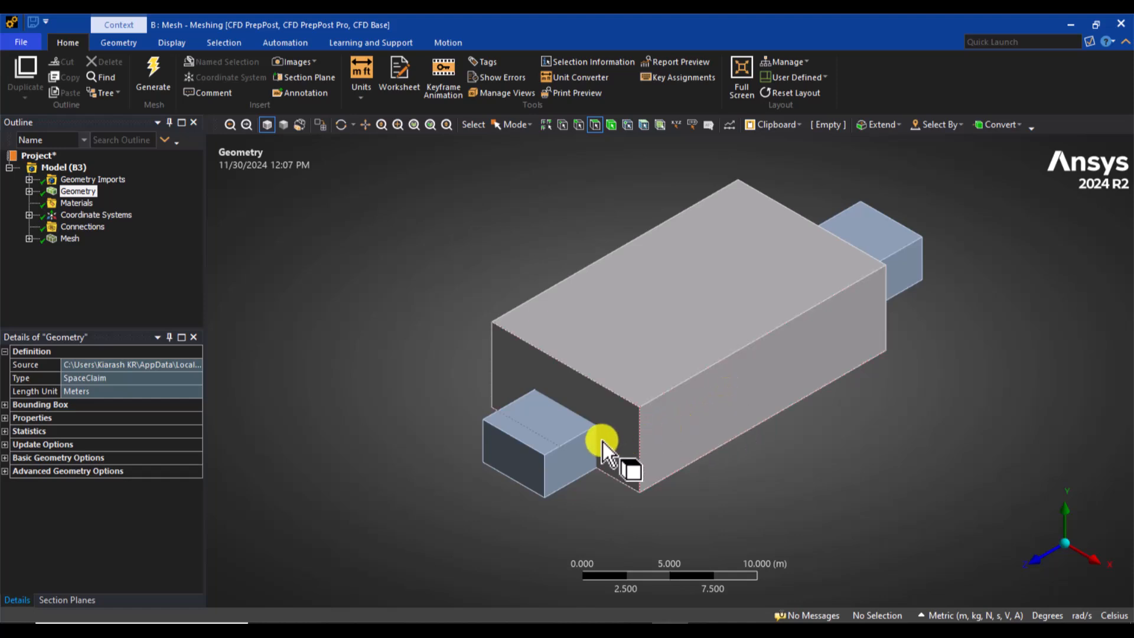
{"action": "left_click", "coordinate": [614, 431]}
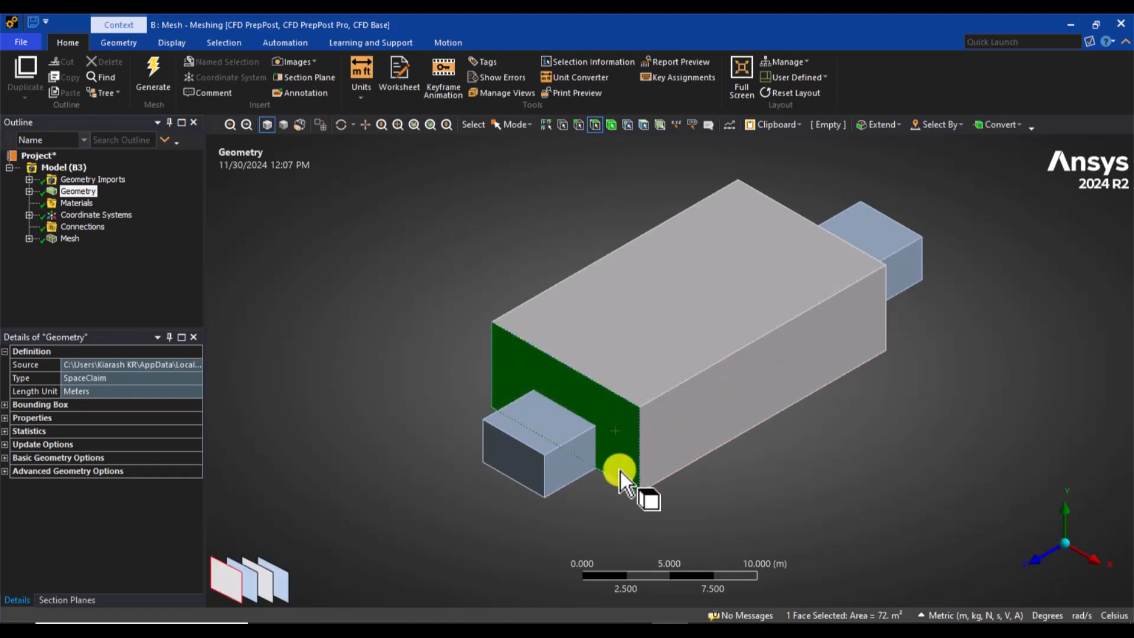
{"action": "right_click", "coordinate": [286, 241]}
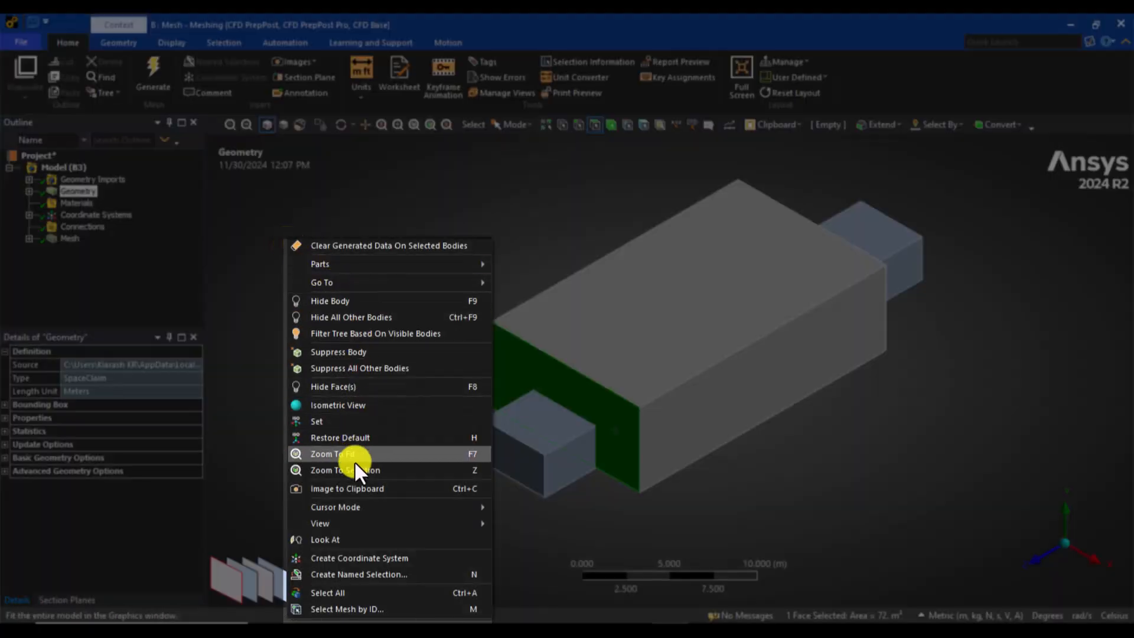
{"action": "left_click", "coordinate": [414, 571]}
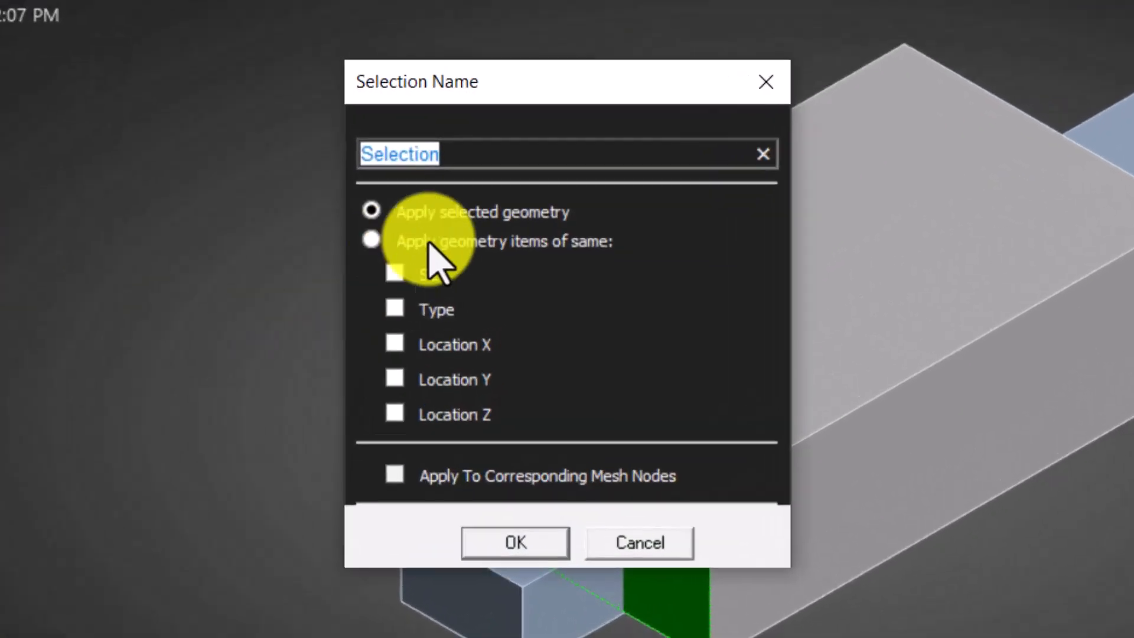
{"action": "type", "text": "inlet"}
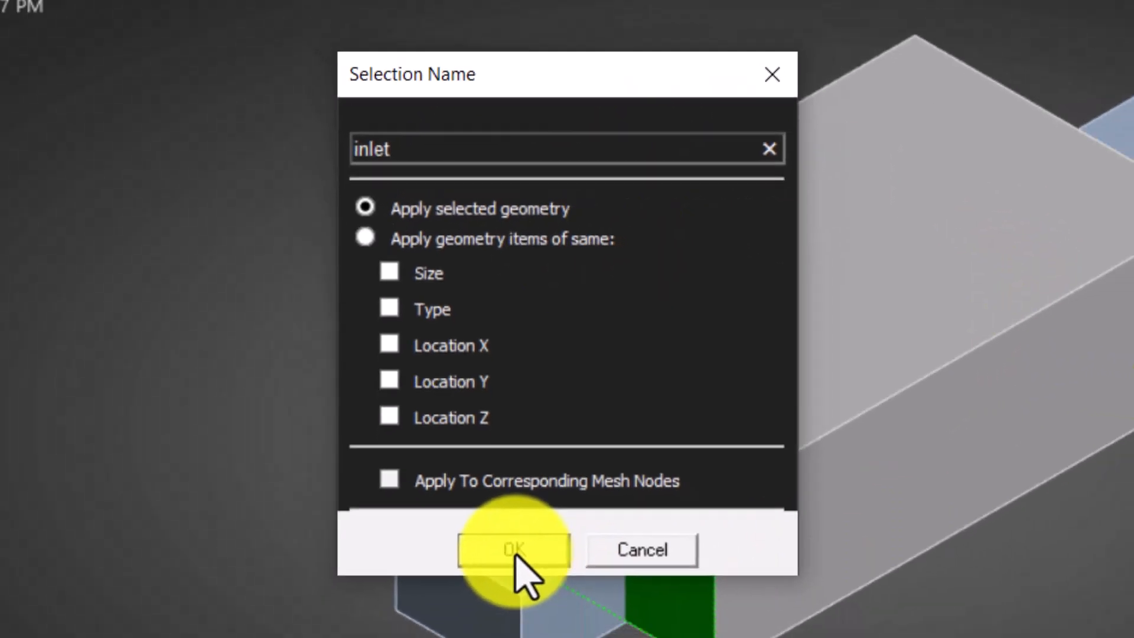
{"action": "left_click", "coordinate": [515, 552]}
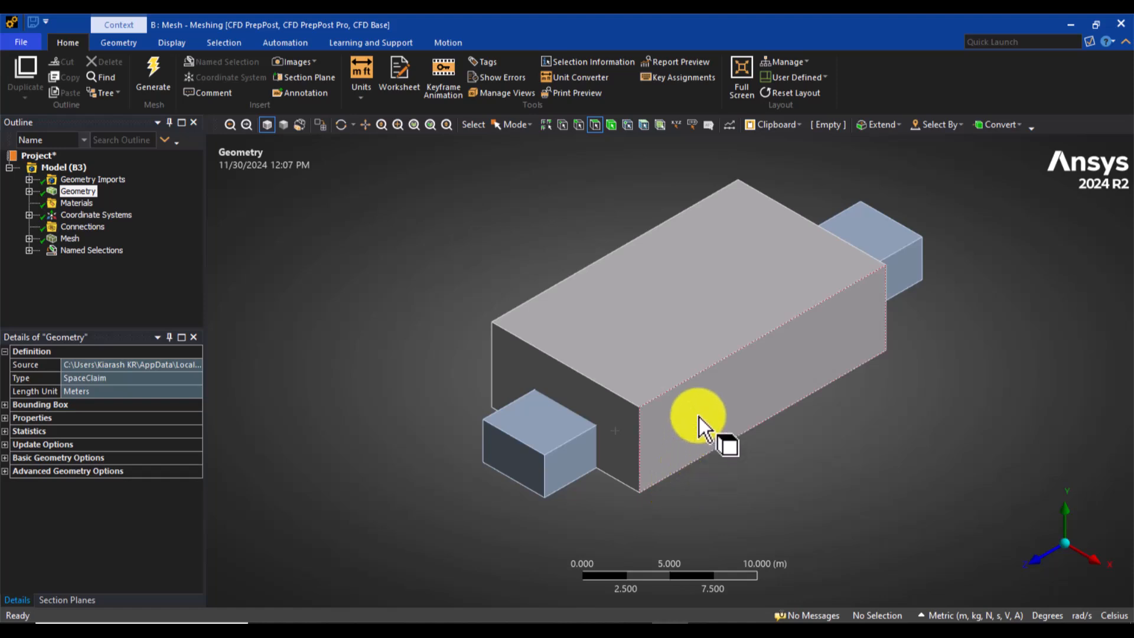
Step: Create a named selection "symmetry" from the domain's top face and its two long side faces
{"action": "left_click", "coordinate": [699, 416]}
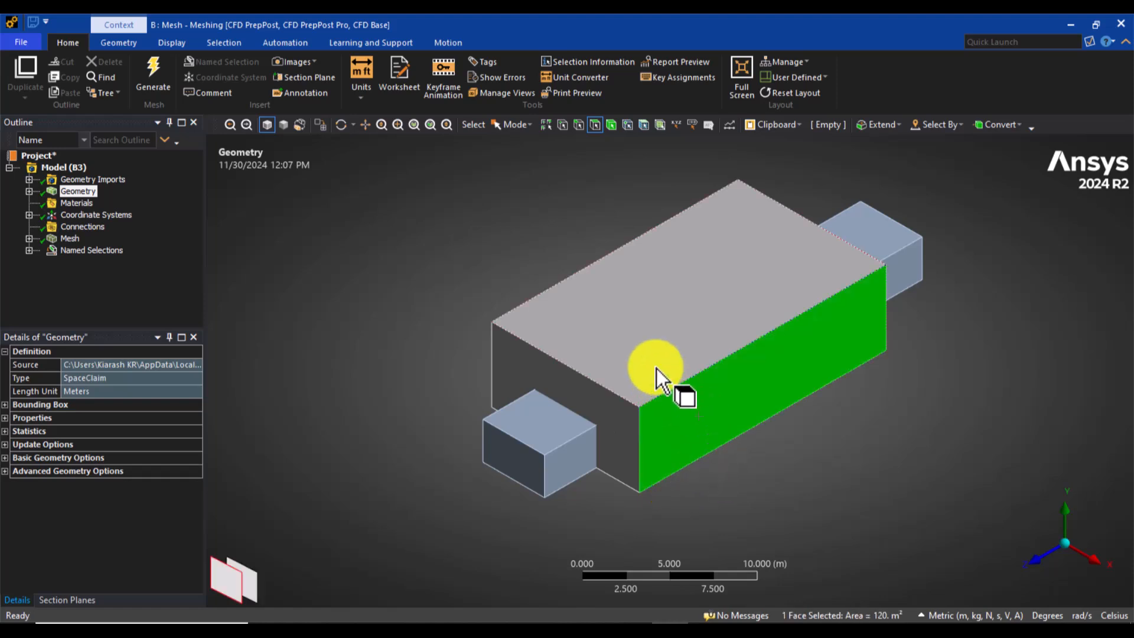
{"action": "left_click", "coordinate": [633, 373], "text": "ctrl"}
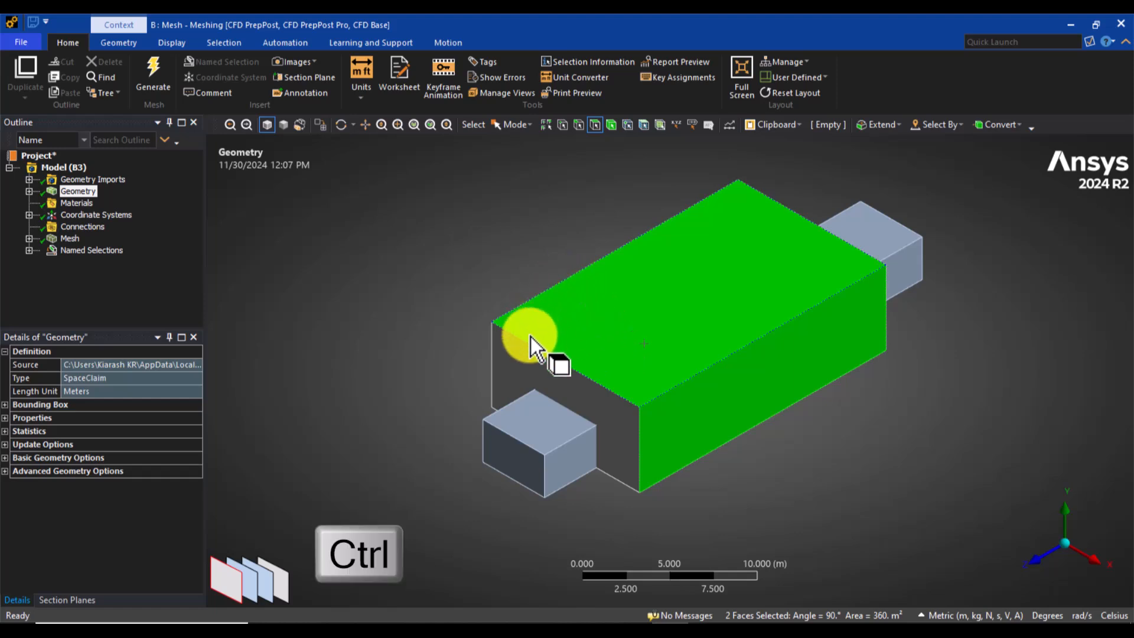
{"action": "middle_click_drag", "start_coordinate": [496, 367], "coordinate": [503, 335]}
{"action": "left_click", "coordinate": [476, 335], "text": "ctrl"}
{"action": "right_click", "coordinate": [305, 311]}
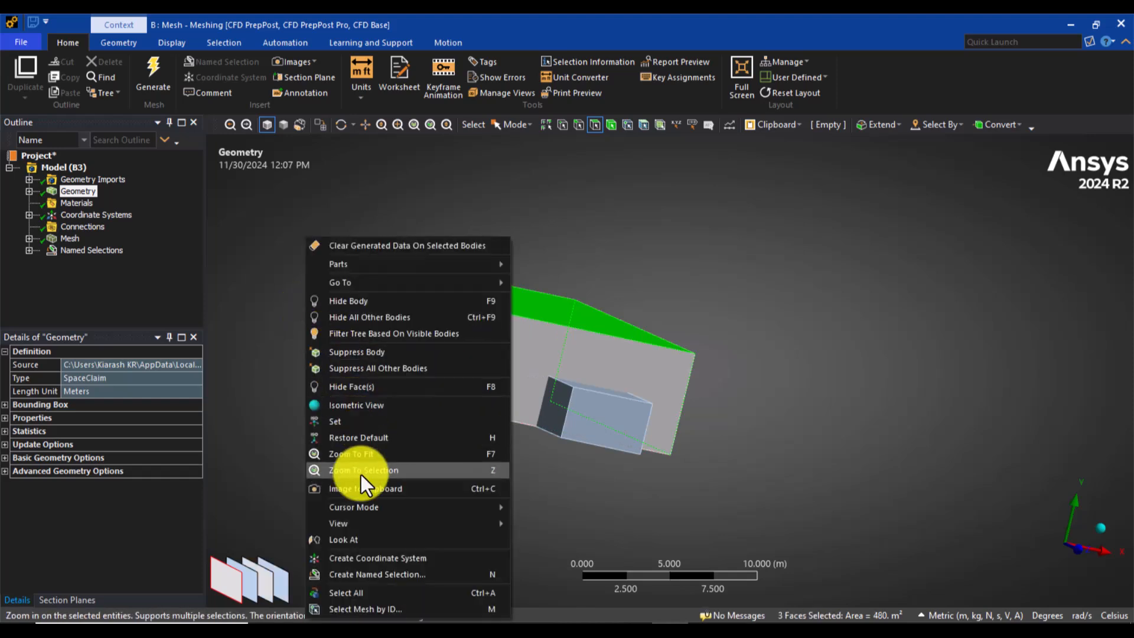
{"action": "left_click", "coordinate": [349, 574]}
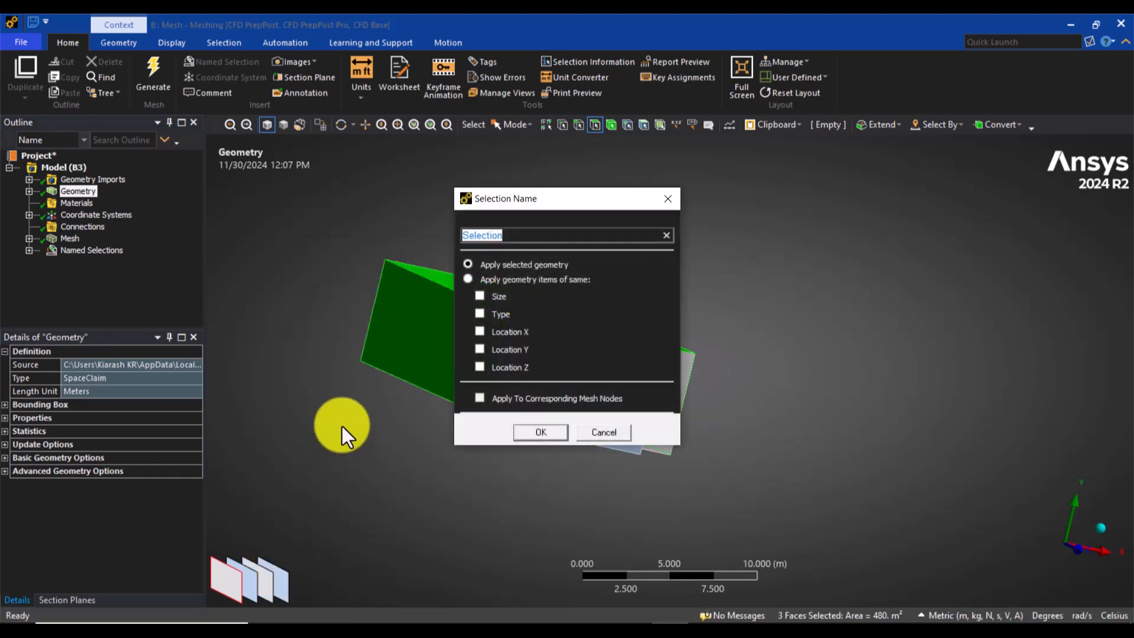
{"action": "type", "text": "symmetry"}
{"action": "left_click_drag", "start_coordinate": [552, 235], "coordinate": [438, 238]}
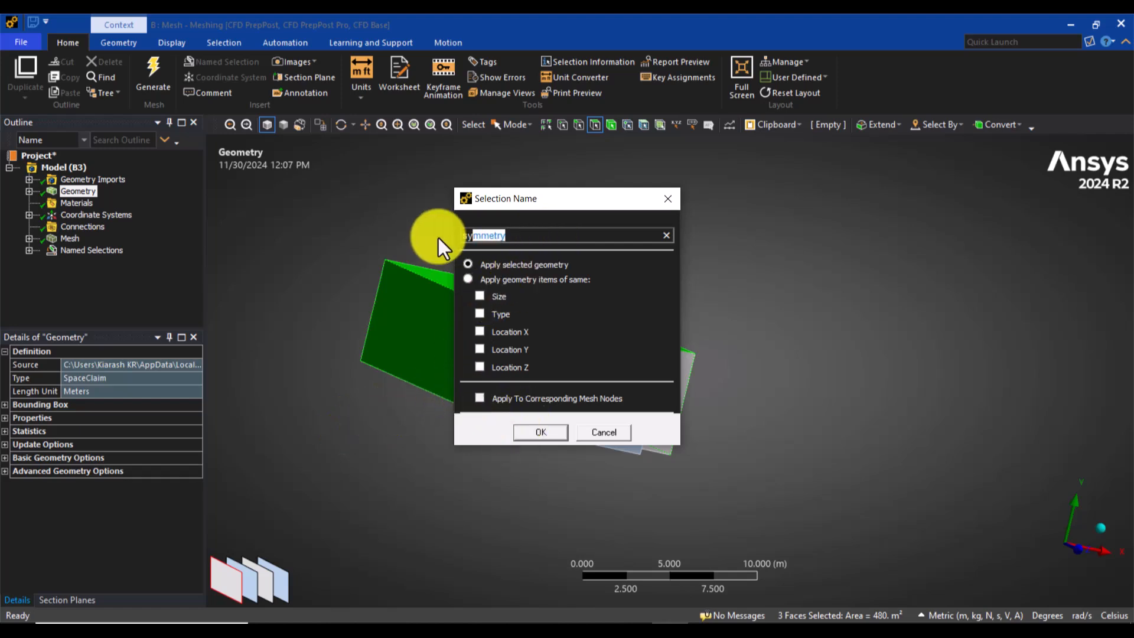
{"action": "left_click", "coordinate": [525, 431]}
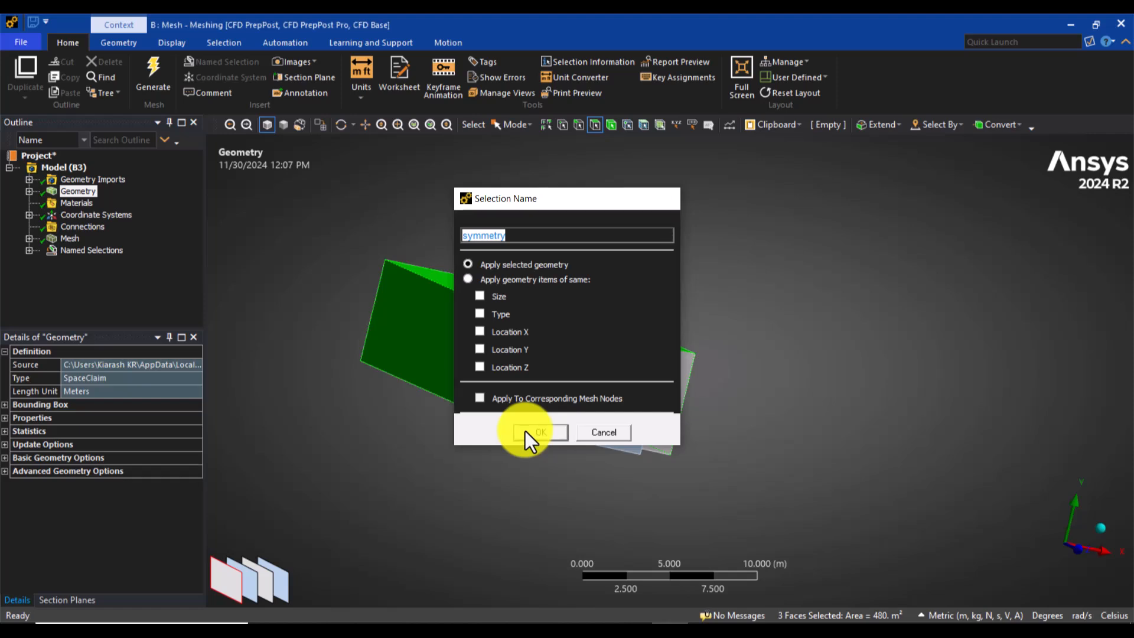
Step: Create a named selection "outlet" from the domain's end face behind the car, opposite the inlet
{"action": "left_click", "coordinate": [1100, 529]}
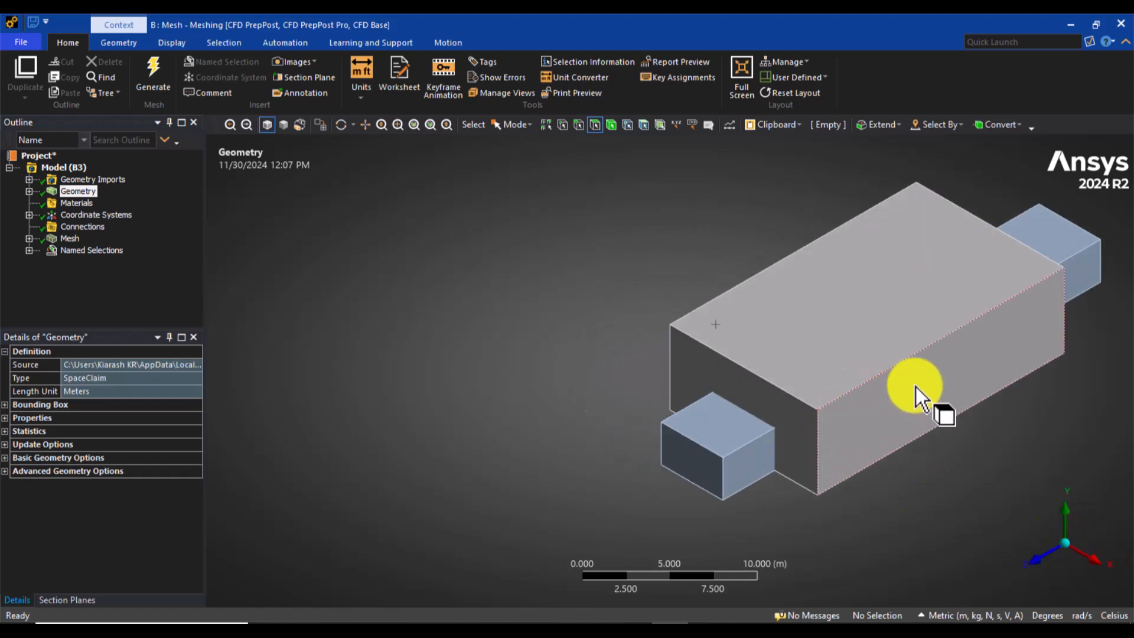
{"action": "middle_click_drag", "start_coordinate": [916, 392], "coordinate": [605, 369]}
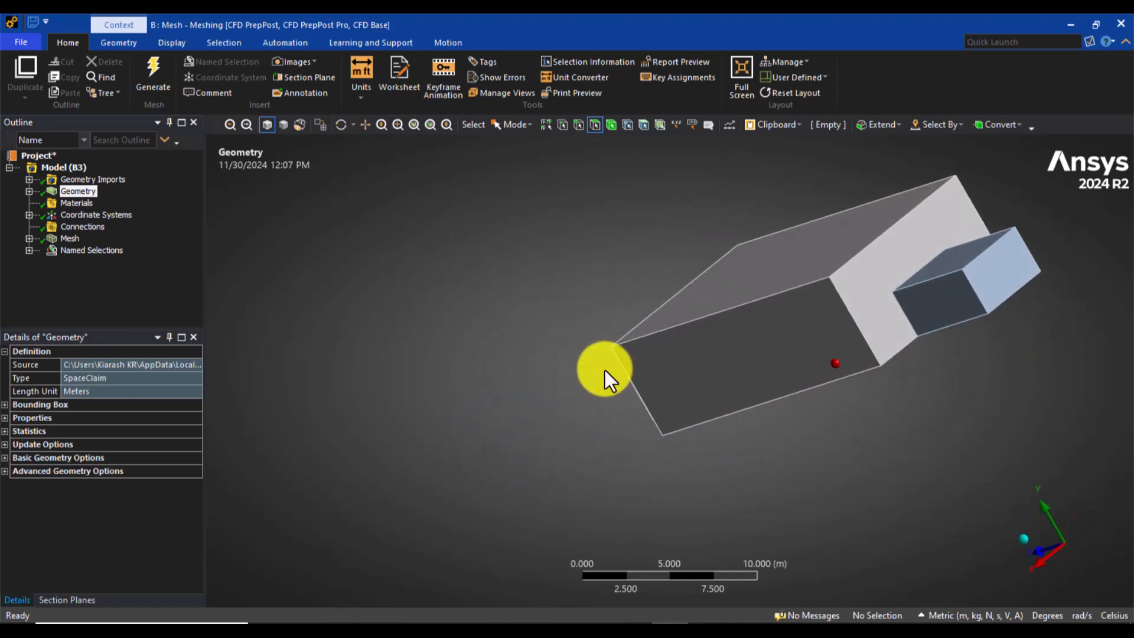
{"action": "left_click", "coordinate": [857, 298]}
{"action": "right_click", "coordinate": [438, 312]}
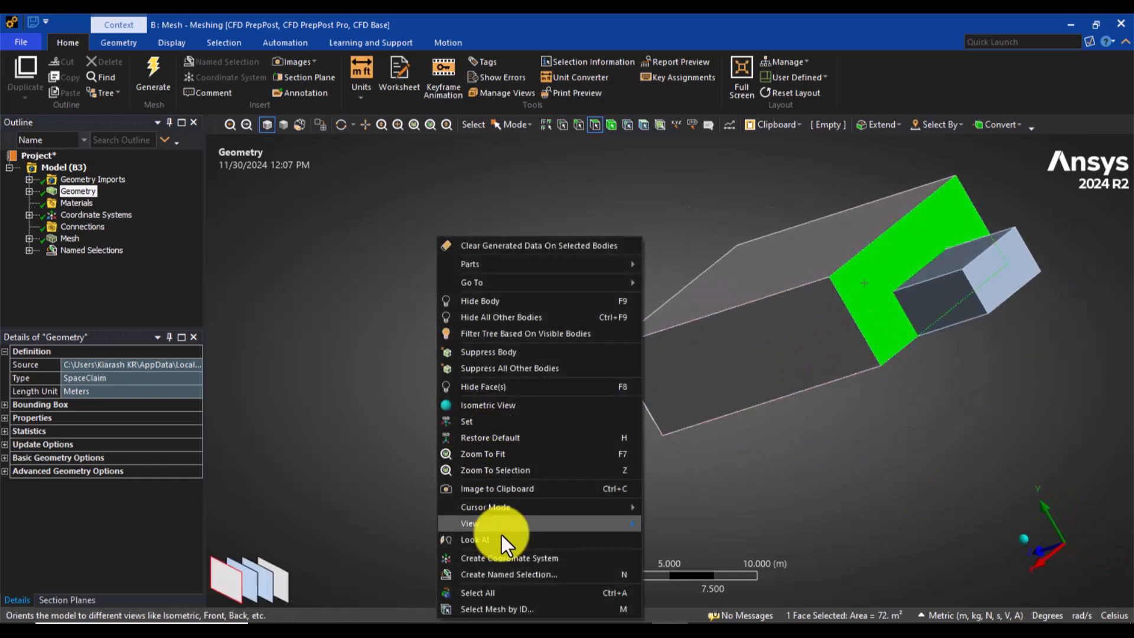
{"action": "left_click", "coordinate": [501, 573]}
{"action": "type", "text": "outlet"}
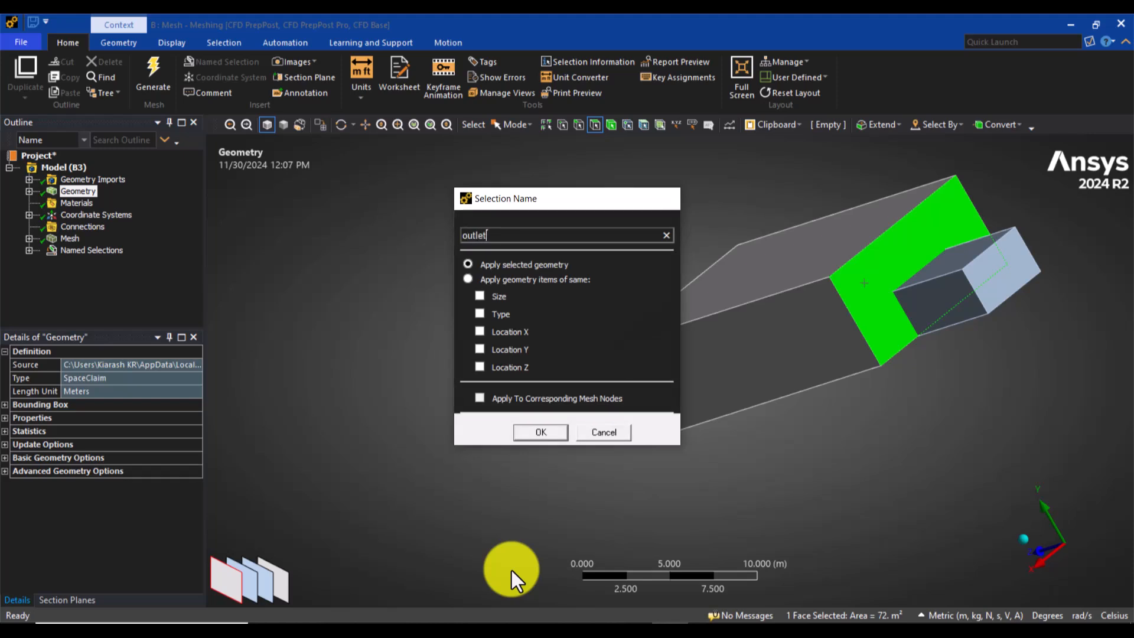
{"action": "key", "text": "Return"}
Step: Create a named selection "ground" from the bottom face of the domain
{"action": "left_click", "coordinate": [1021, 538]}
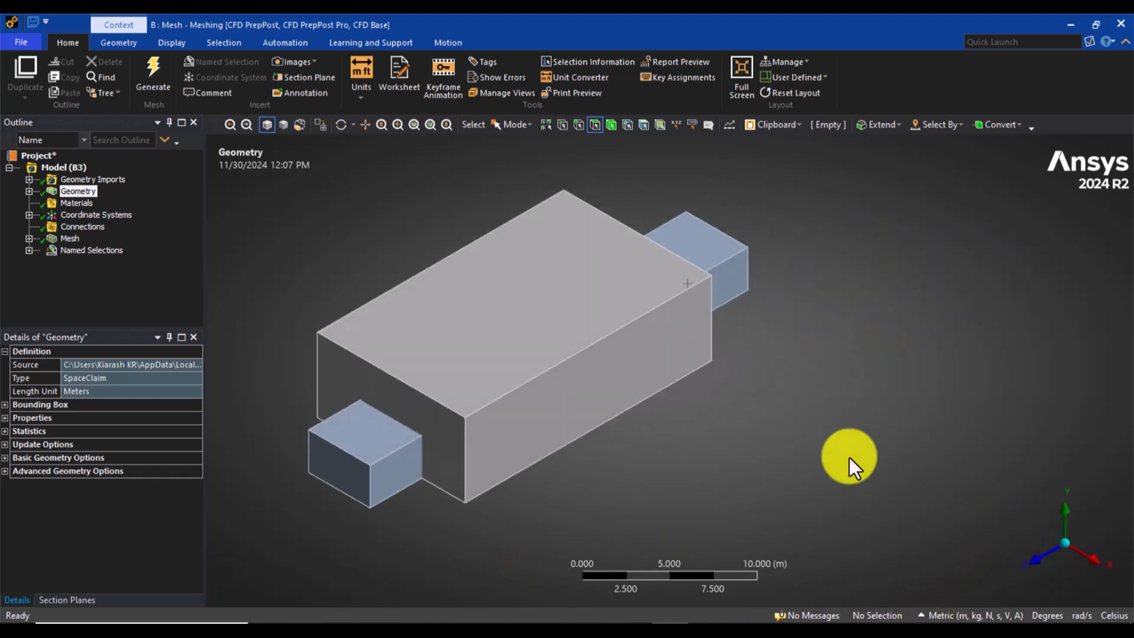
{"action": "middle_click_drag", "start_coordinate": [675, 443], "coordinate": [644, 371]}
{"action": "left_click", "coordinate": [634, 416]}
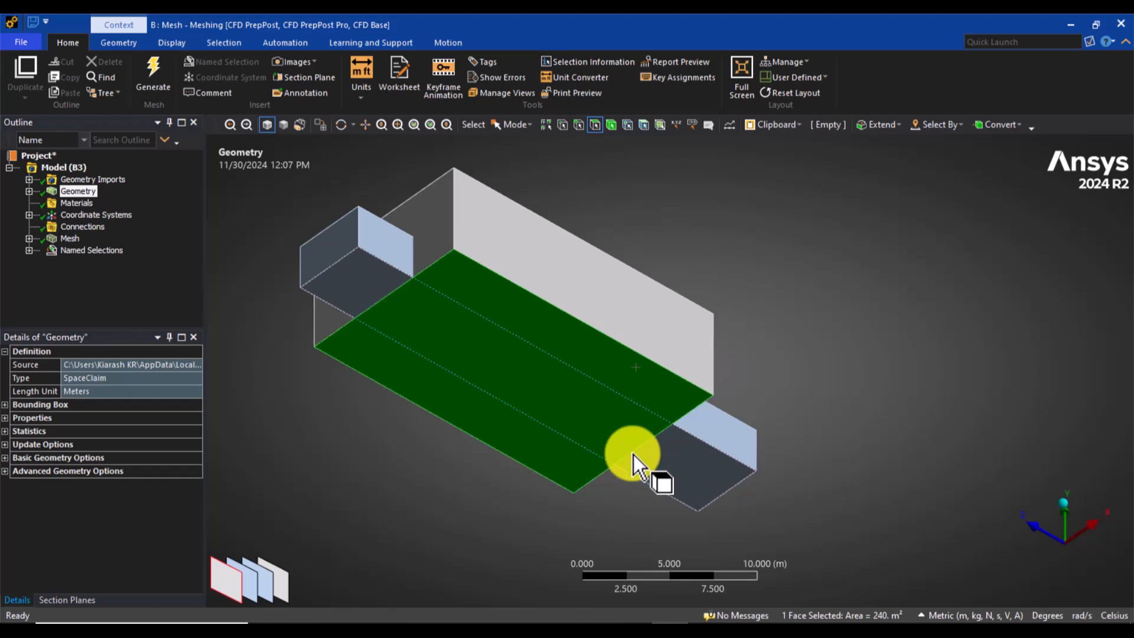
{"action": "type", "text": "nground"}
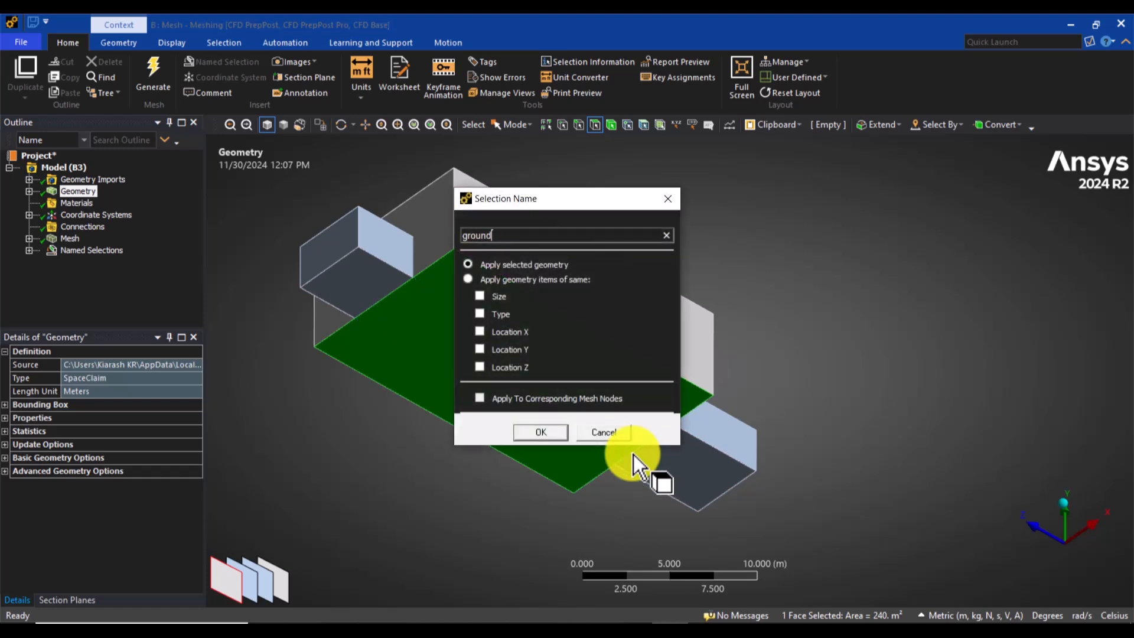
{"action": "key", "text": "Return"}
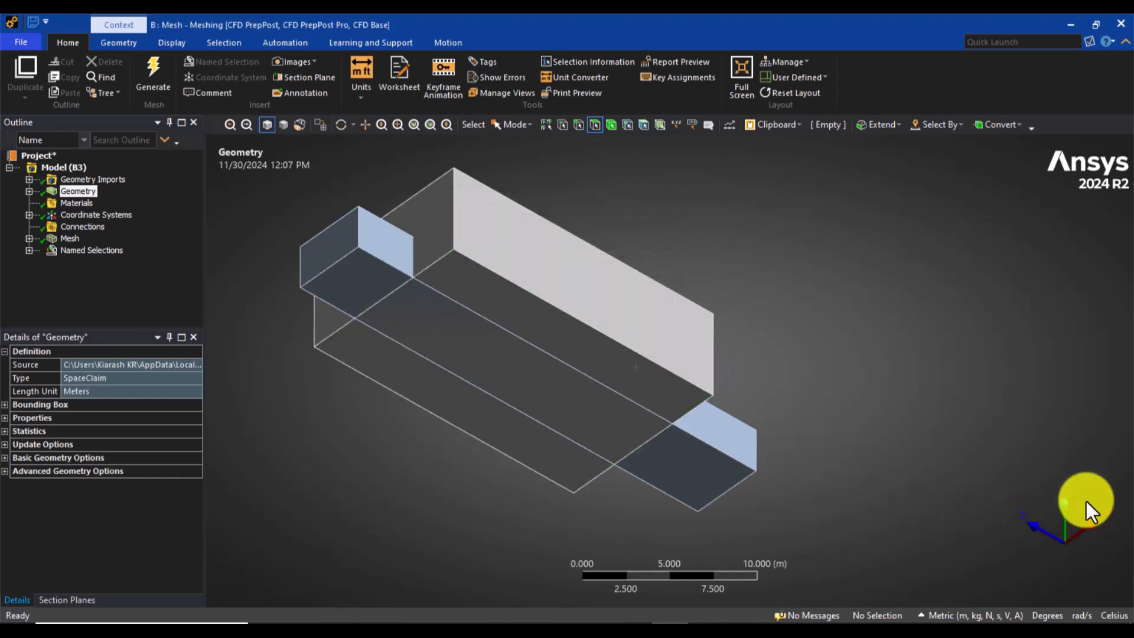
Step: In a side view, box-select all the car's faces inside the domain and name the selection "car-walls"
{"action": "left_click", "coordinate": [1091, 526]}
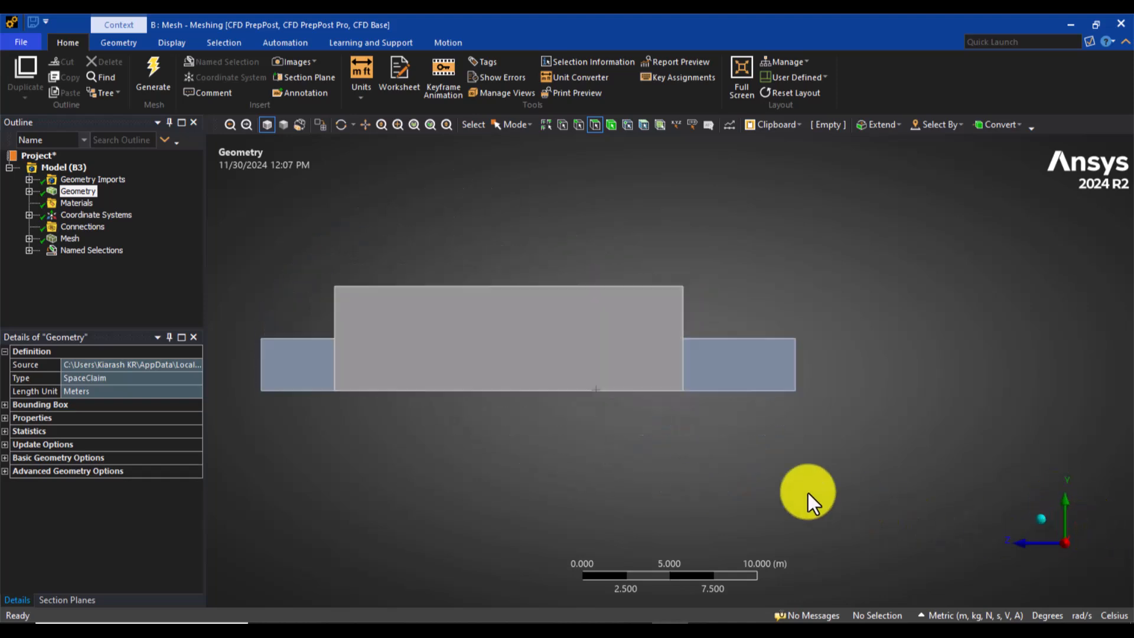
{"action": "left_click", "coordinate": [511, 126]}
{"action": "left_click", "coordinate": [515, 157]}
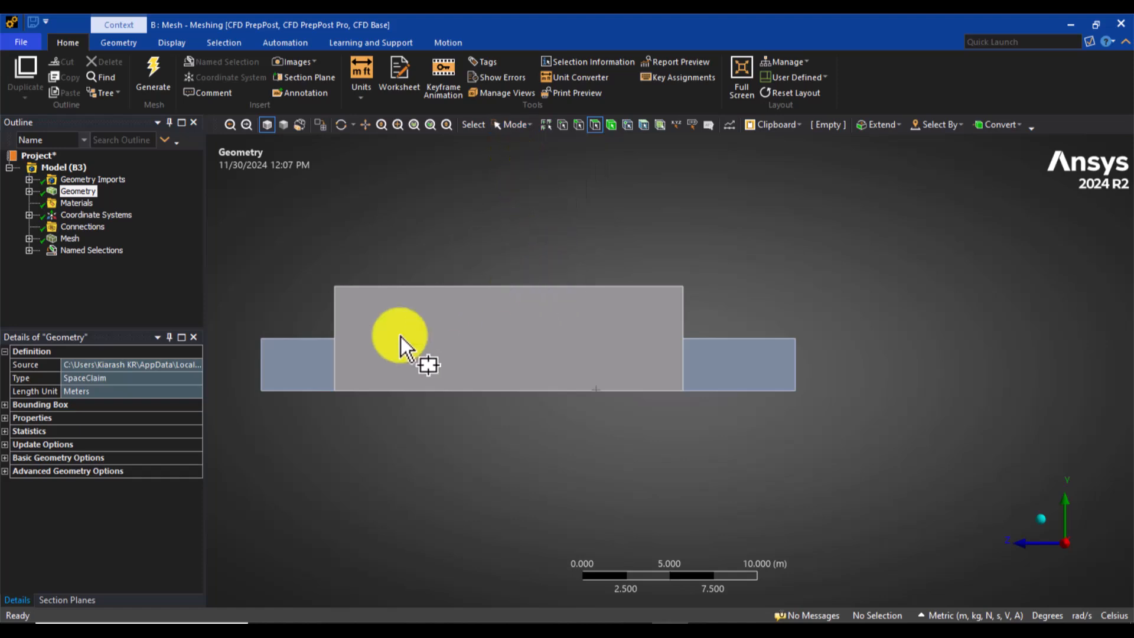
{"action": "left_click_drag", "start_coordinate": [356, 314], "coordinate": [502, 405]}
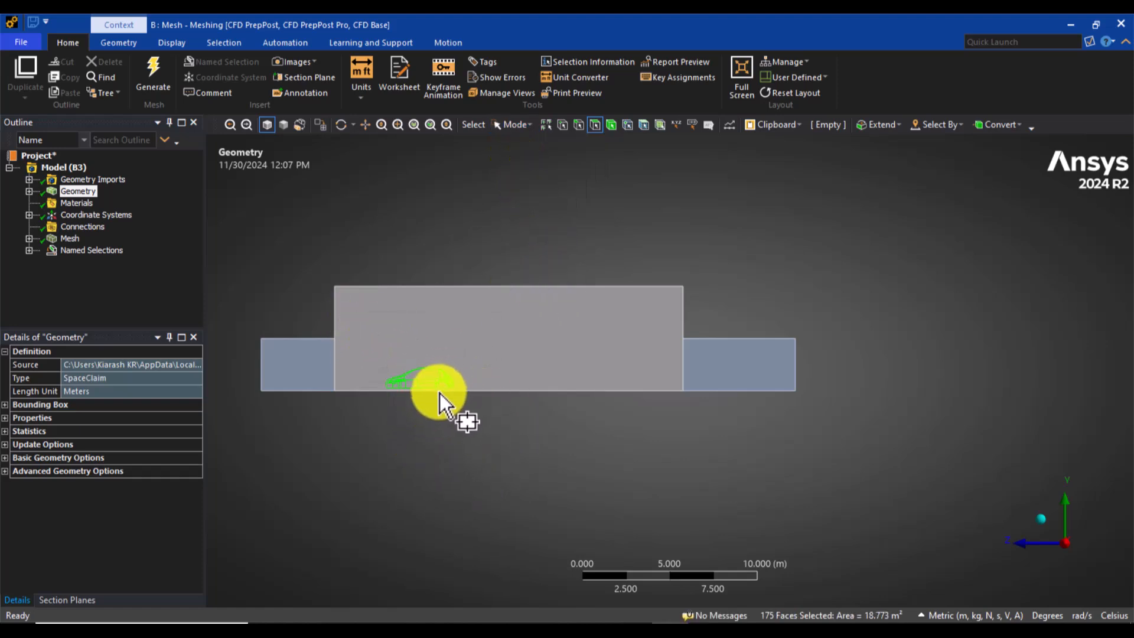
{"action": "right_click", "coordinate": [447, 442]}
{"action": "left_click", "coordinate": [536, 399]}
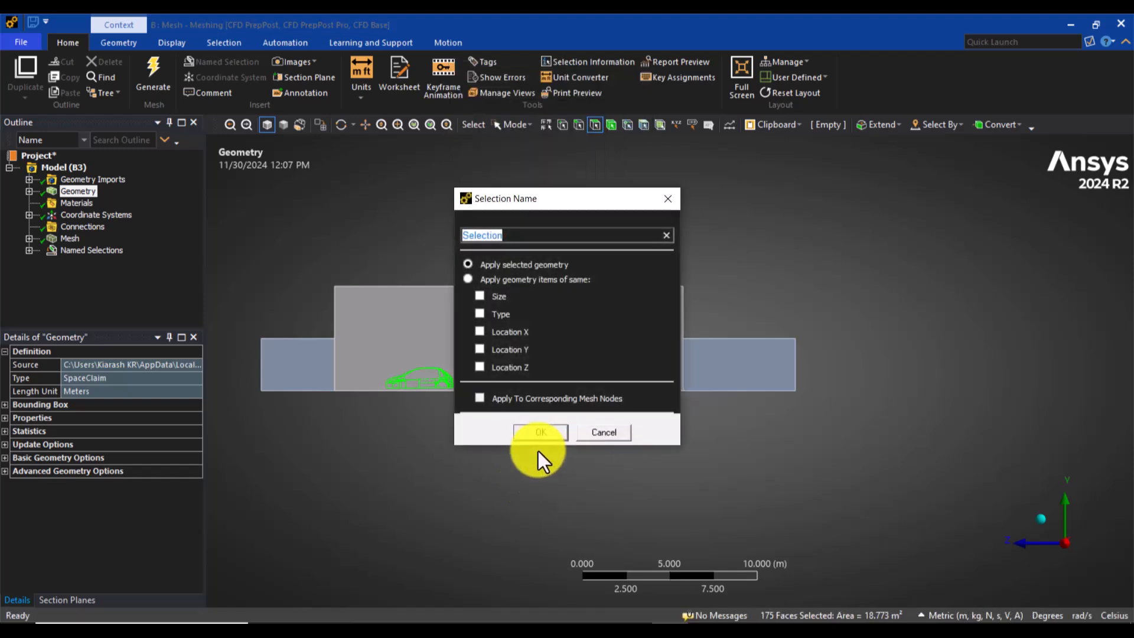
{"action": "type", "text": "car-walls"}
{"action": "left_click", "coordinate": [545, 430]}
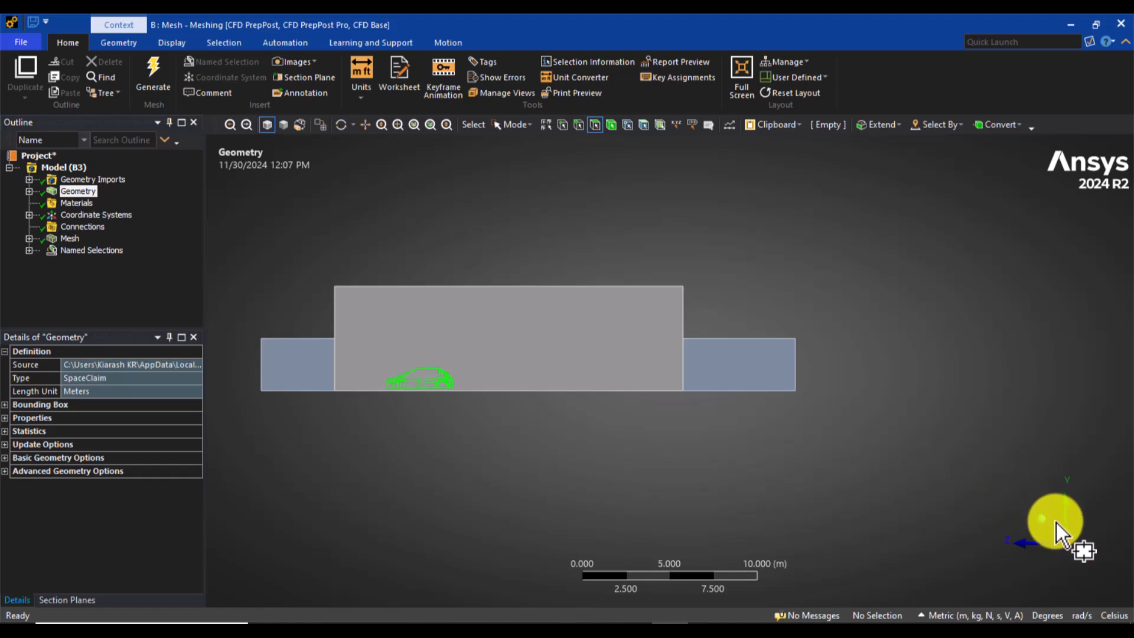
Step: Return to an isometric view and expand the Named Selections branch in the outline to review its entries
{"action": "left_click", "coordinate": [1041, 519]}
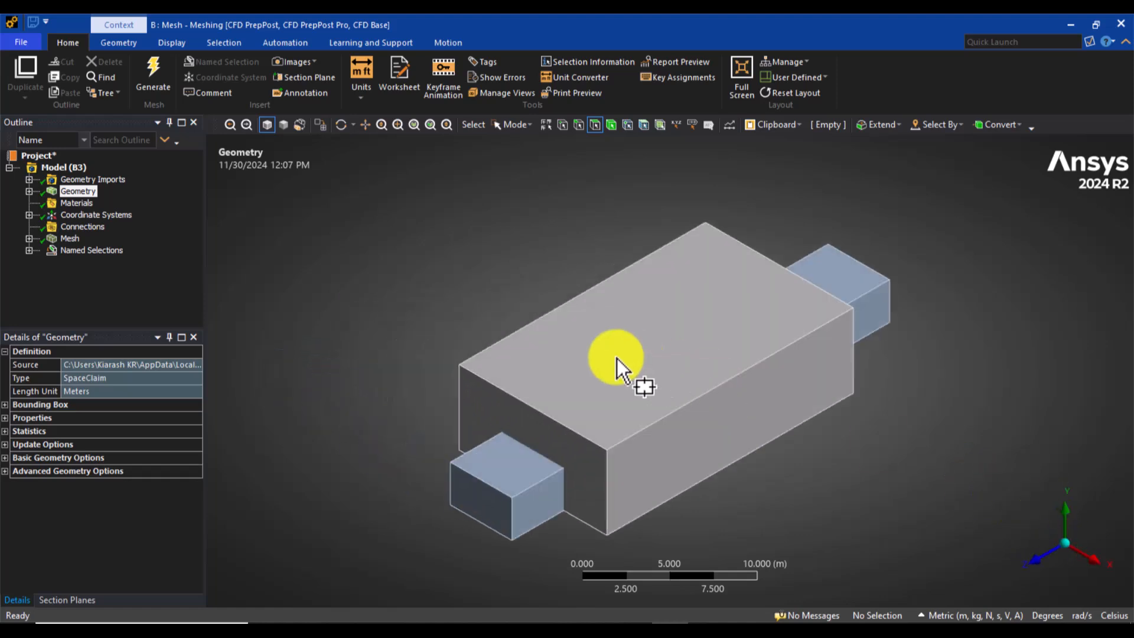
{"action": "left_click", "coordinate": [90, 254]}
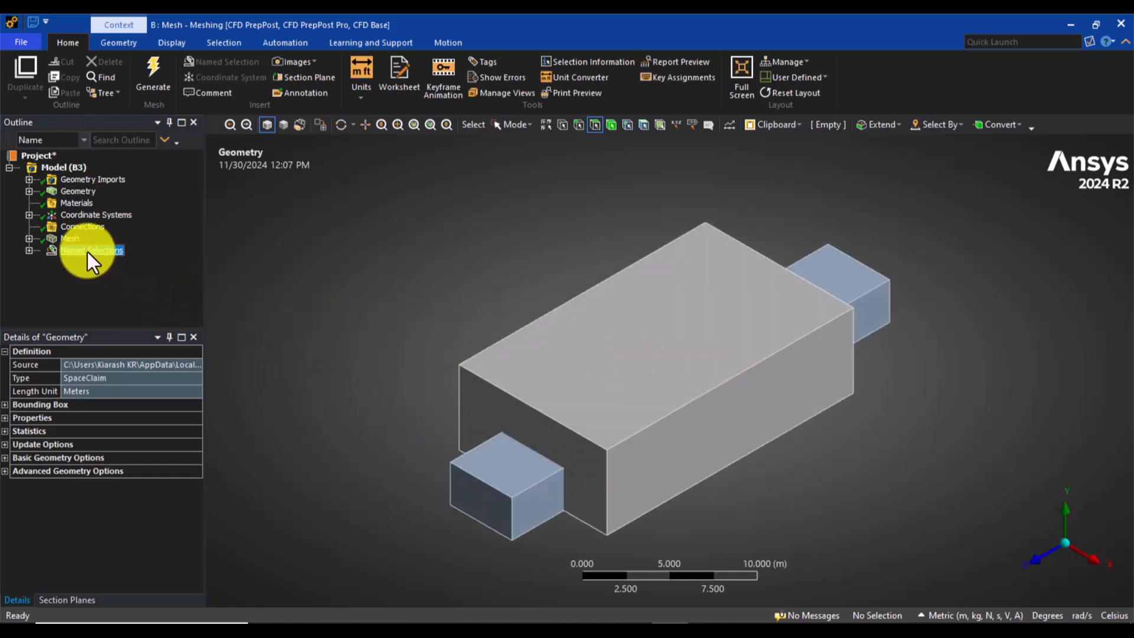
{"action": "left_click", "coordinate": [28, 249]}
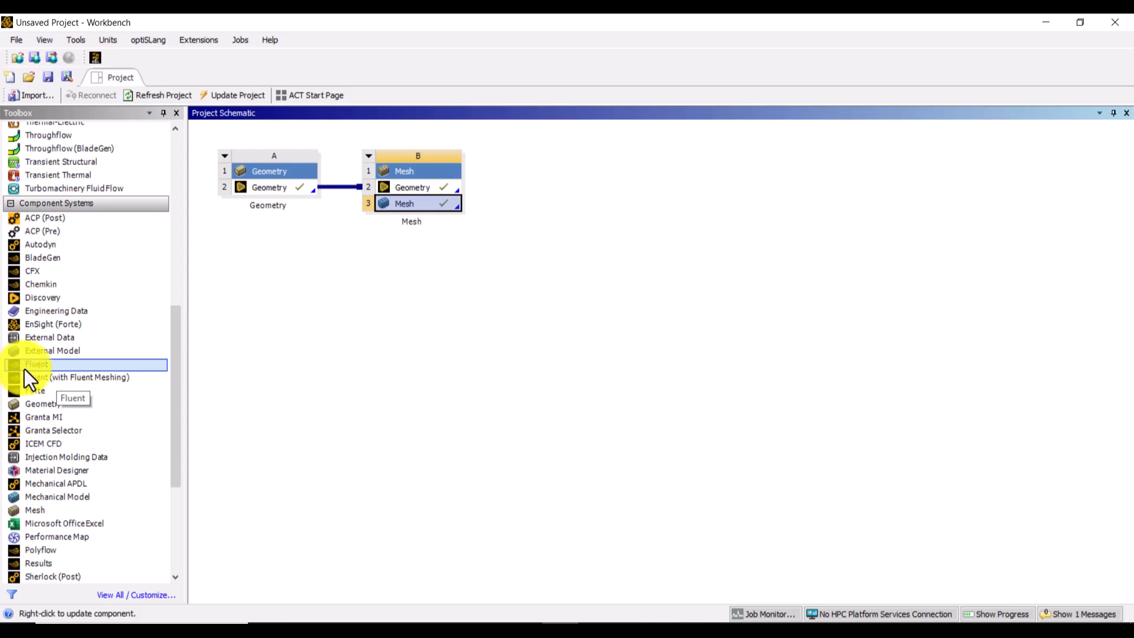
Step: Switch to Workbench, add a Fluent system linked to the Mesh cell of system B, and update that mesh
{"action": "left_click_drag", "start_coordinate": [24, 368], "coordinate": [409, 209]}
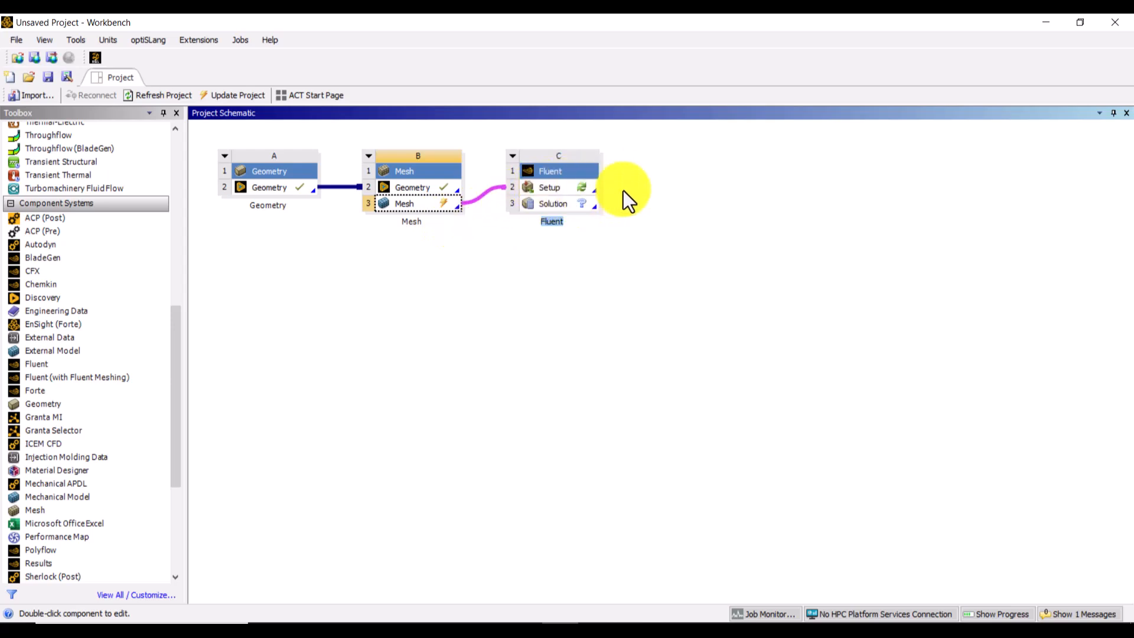
{"action": "right_click", "coordinate": [430, 207]}
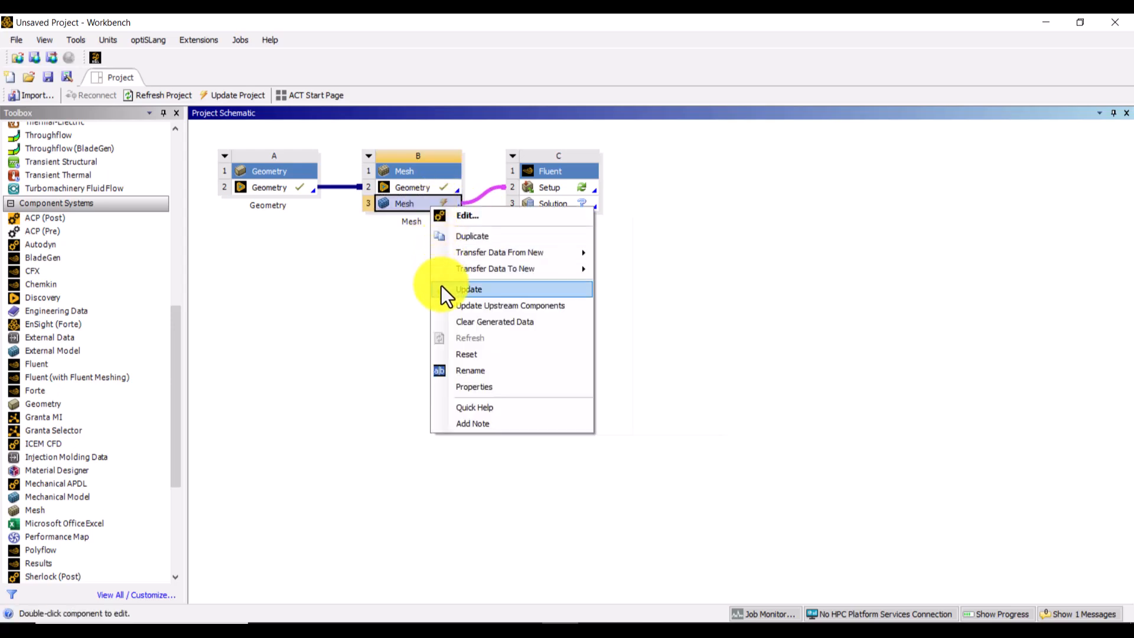
{"action": "left_click", "coordinate": [508, 288]}
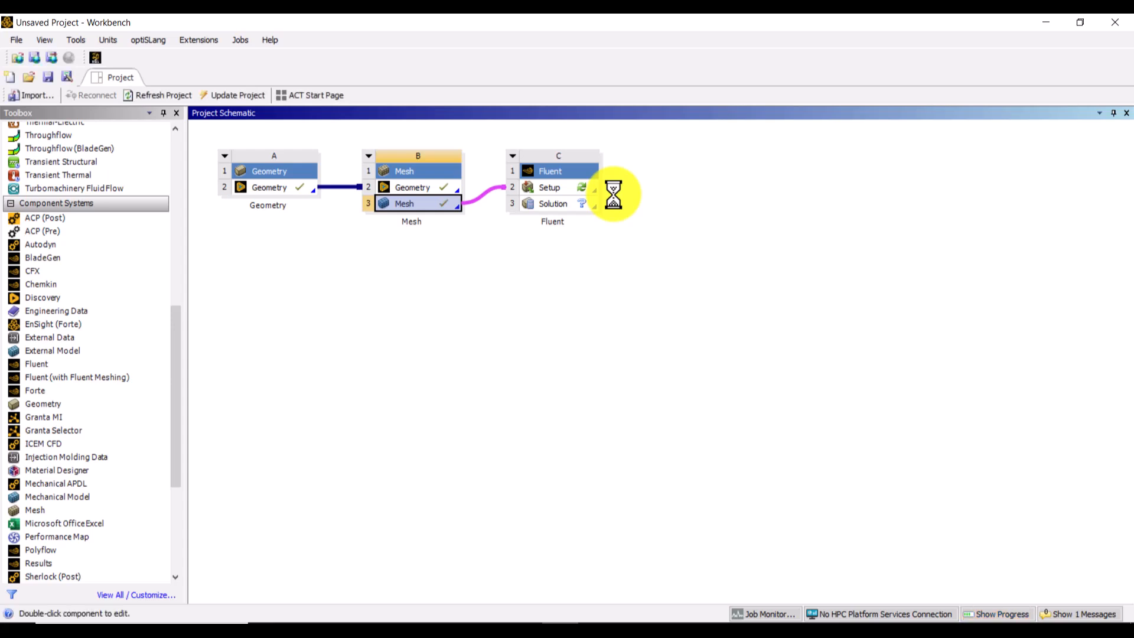
Step: Open the Fluent system's Setup and start Fluent with 8 solver processes
{"action": "left_click", "coordinate": [539, 189]}
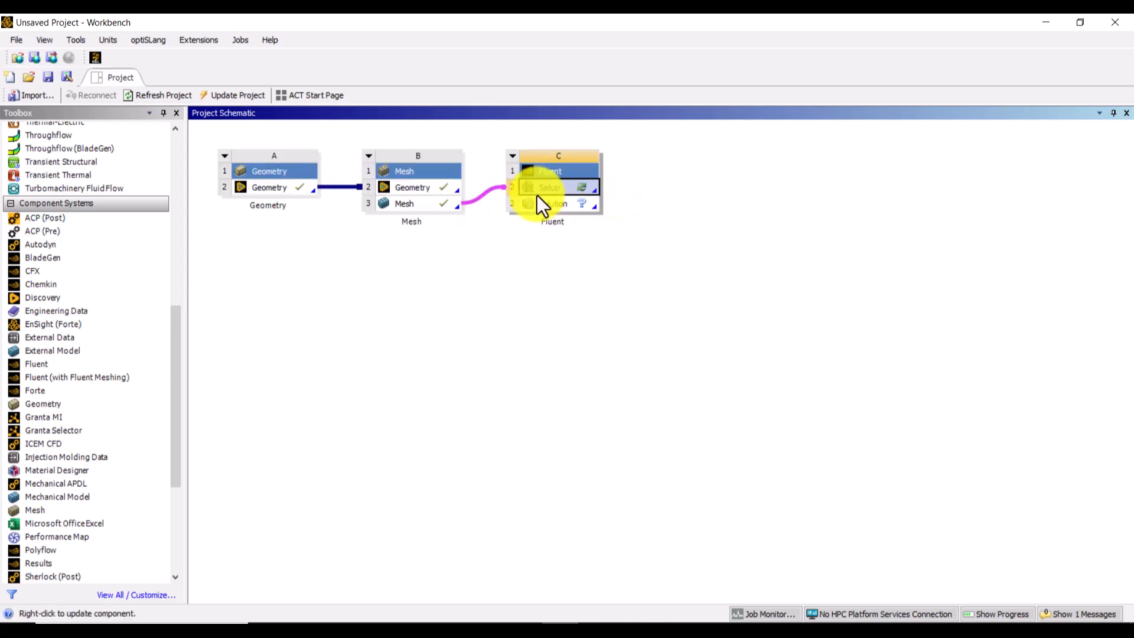
{"action": "double_click", "coordinate": [542, 191]}
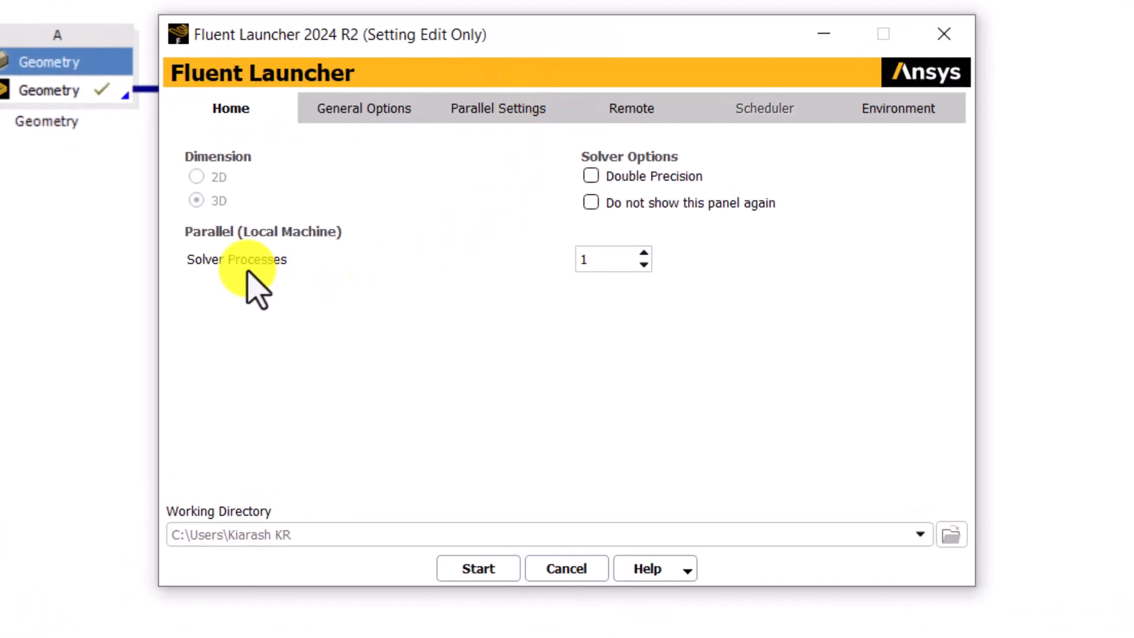
{"action": "left_click_drag", "start_coordinate": [593, 260], "coordinate": [549, 265]}
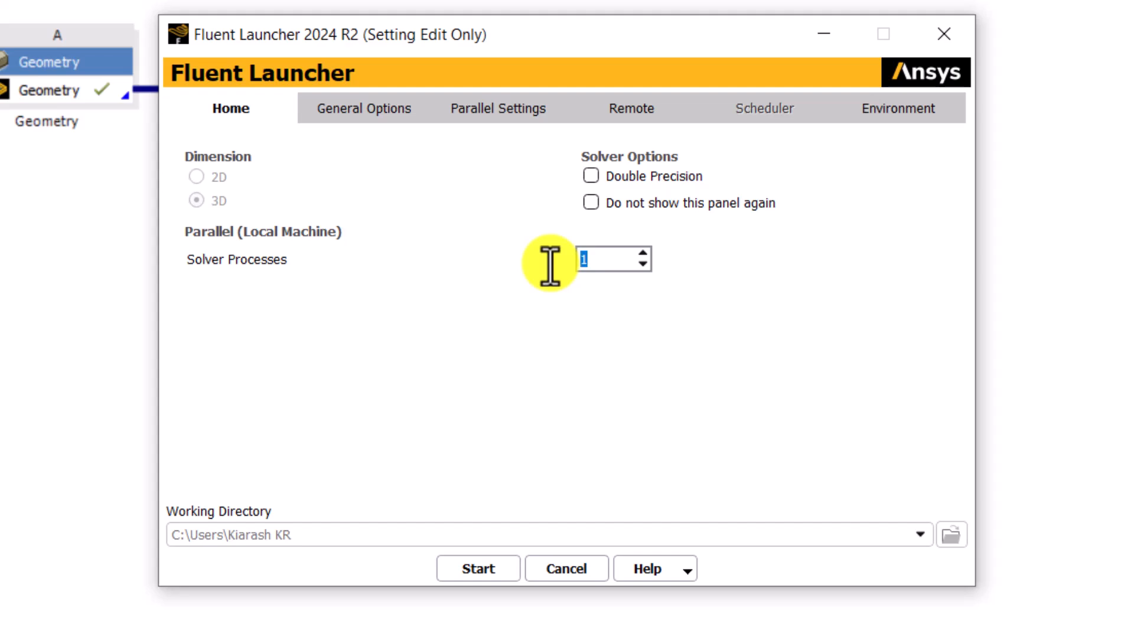
{"action": "type", "text": "8"}
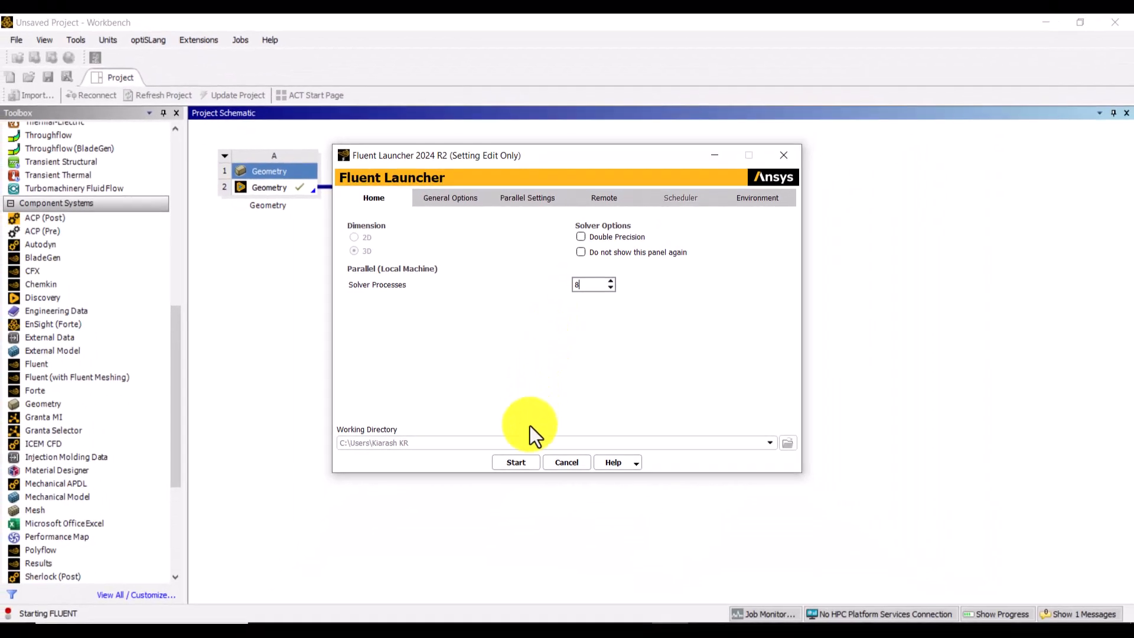
{"action": "left_click", "coordinate": [489, 568]}
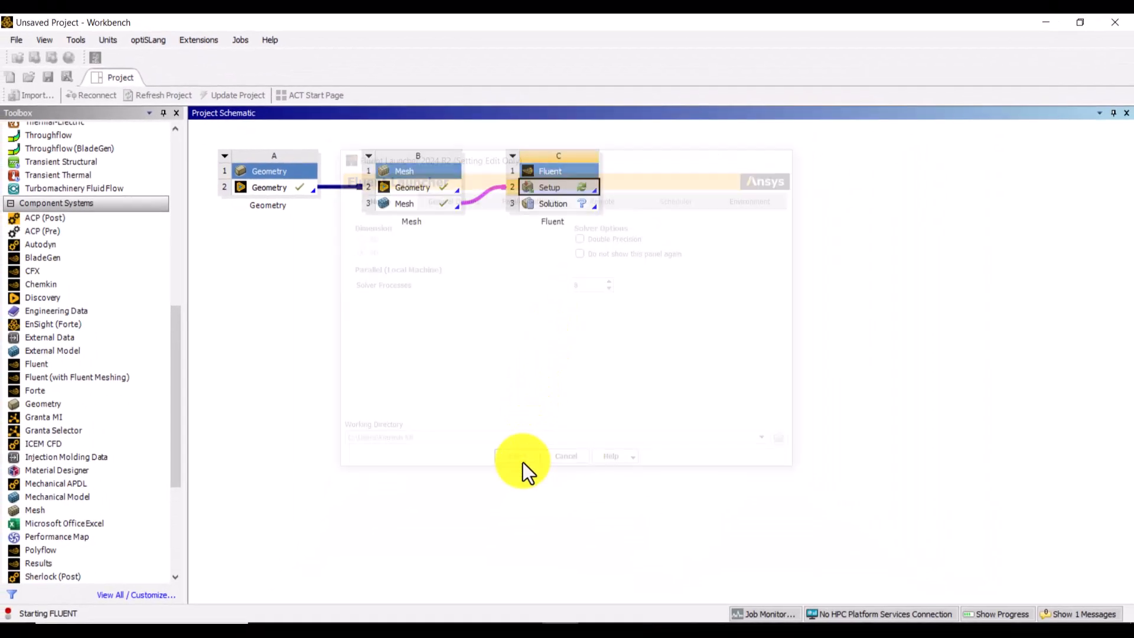
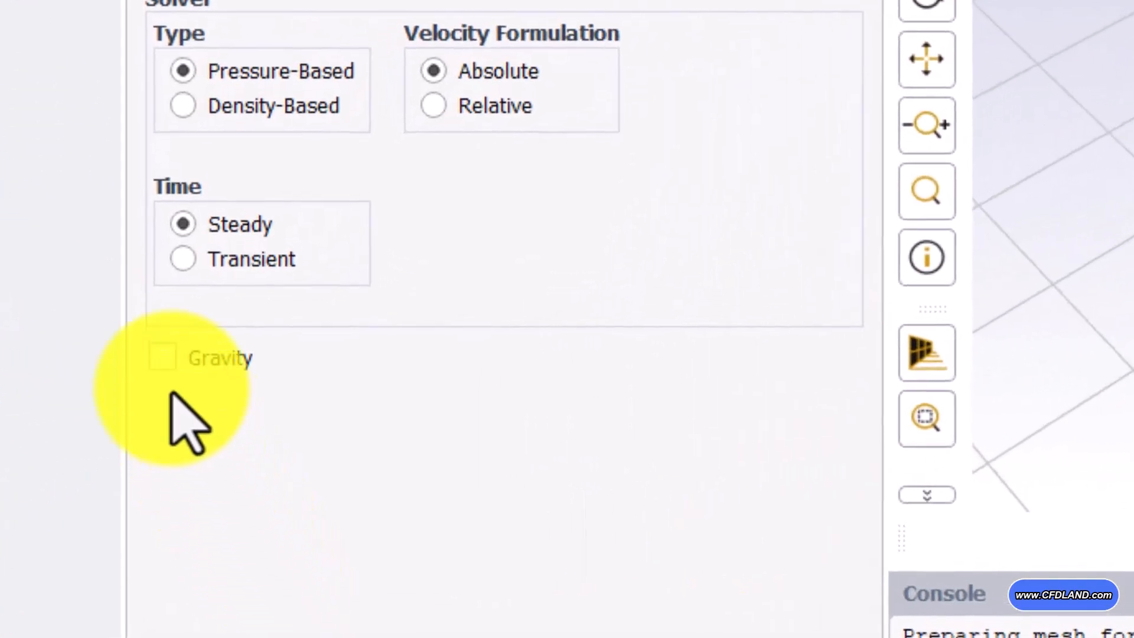
Step: Enable gravity in the general settings and set the Y gravitational acceleration to -9.81 m/s²
{"action": "left_click", "coordinate": [163, 359]}
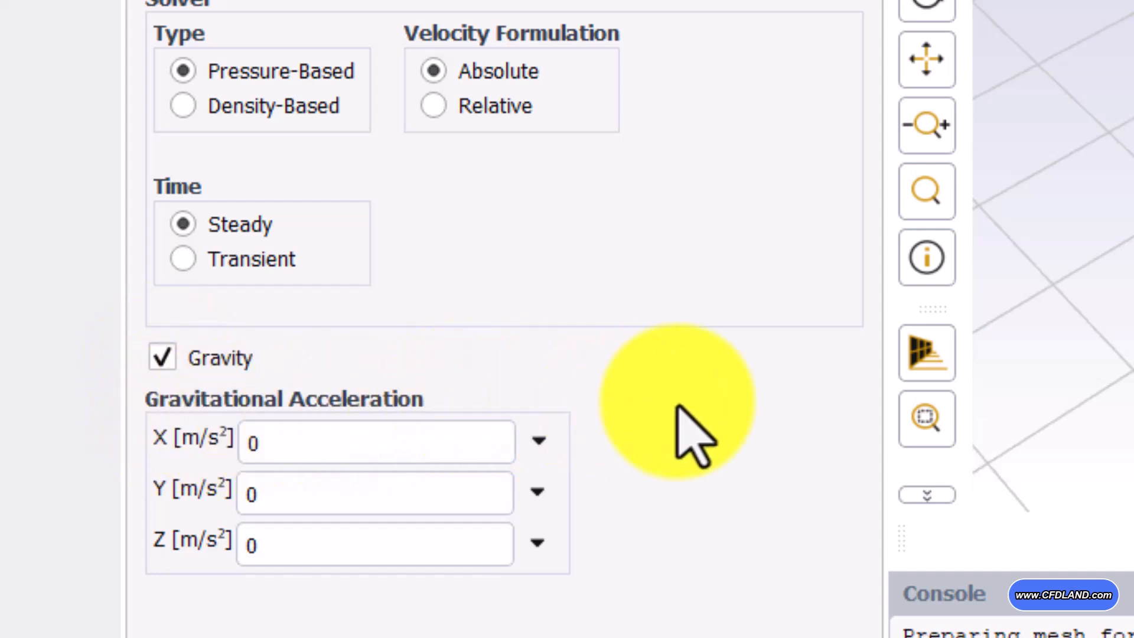
{"action": "left_click", "coordinate": [407, 490]}
{"action": "left_click_drag", "start_coordinate": [374, 502], "coordinate": [152, 501]}
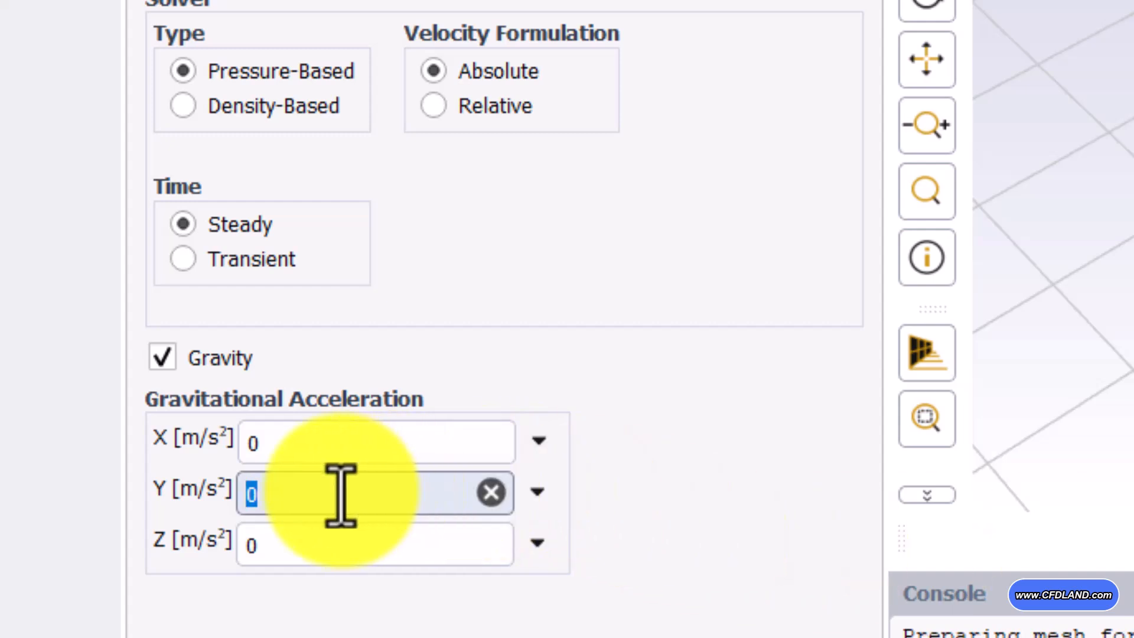
{"action": "type", "text": "-9.81"}
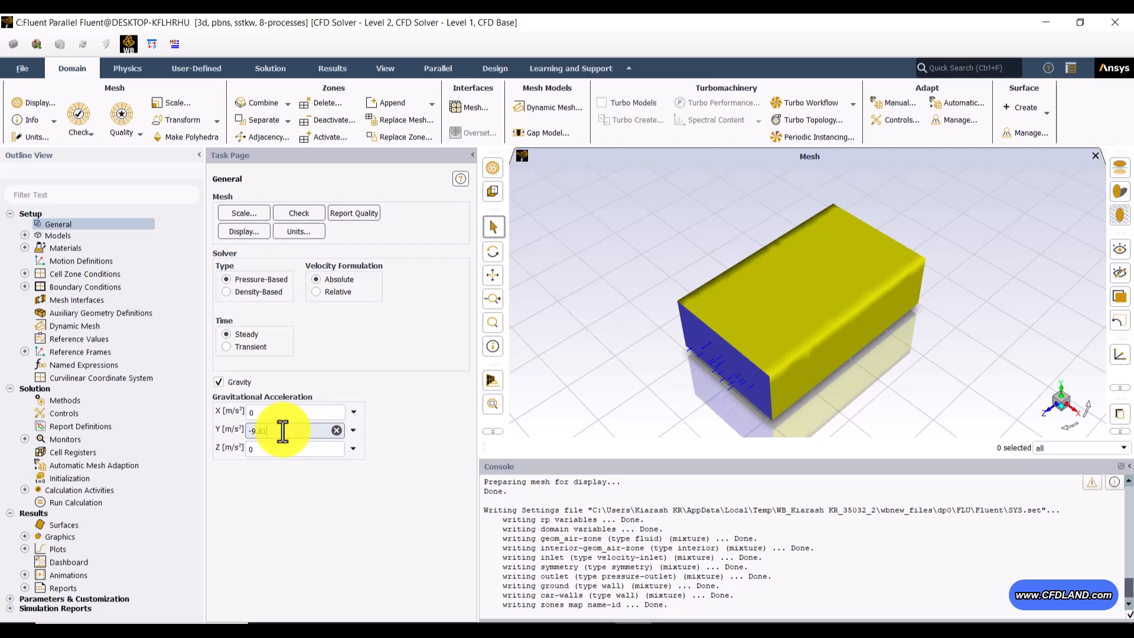
{"action": "key", "text": "Return"}
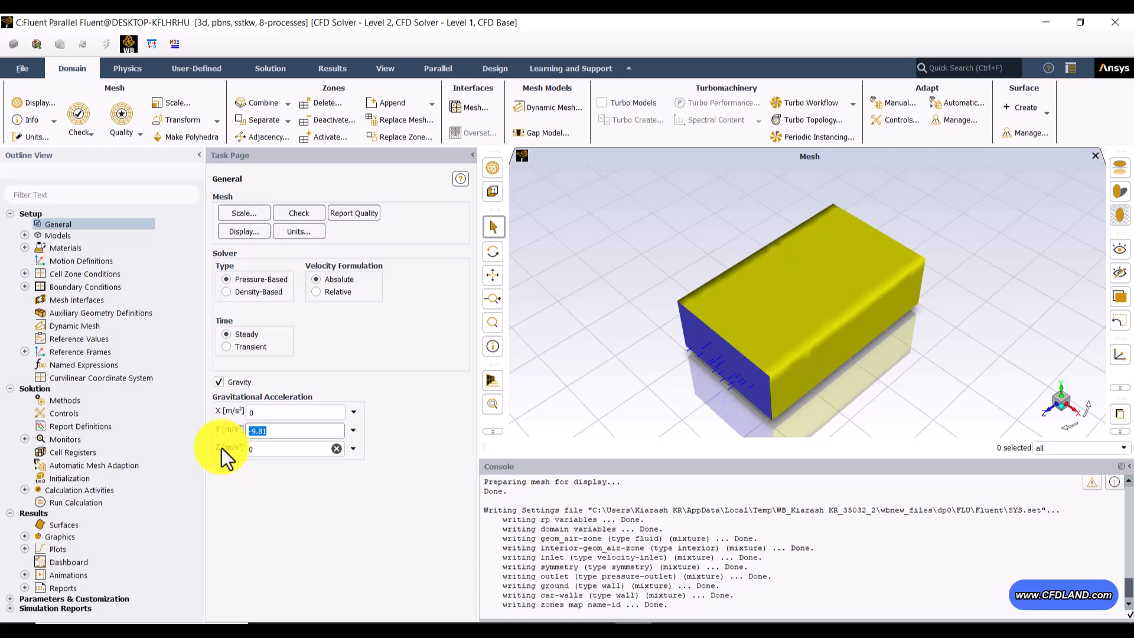
Step: Open the viscous model settings under Models and accept the k-omega (2 eqn) model with the SST variant
{"action": "left_click", "coordinate": [24, 235]}
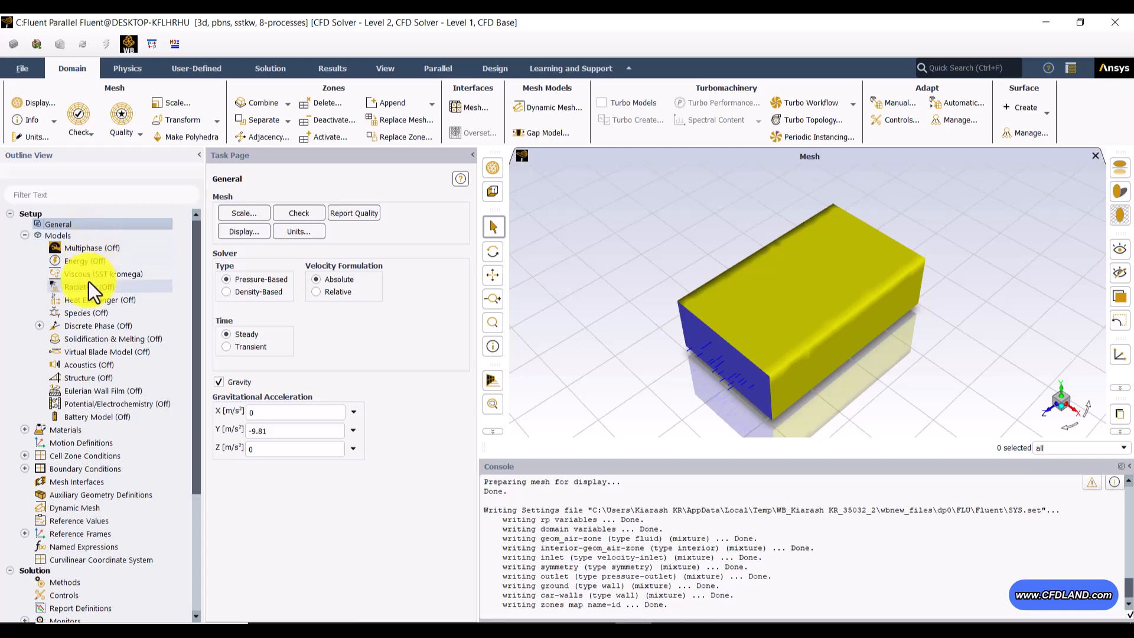
{"action": "double_click", "coordinate": [119, 275]}
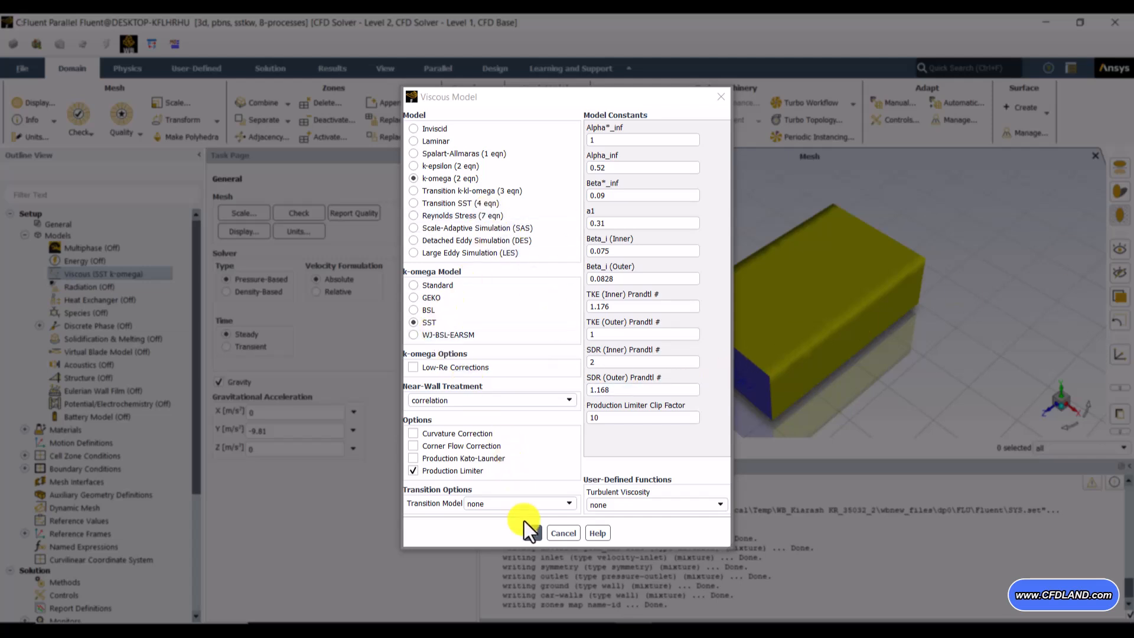
{"action": "left_click", "coordinate": [531, 533]}
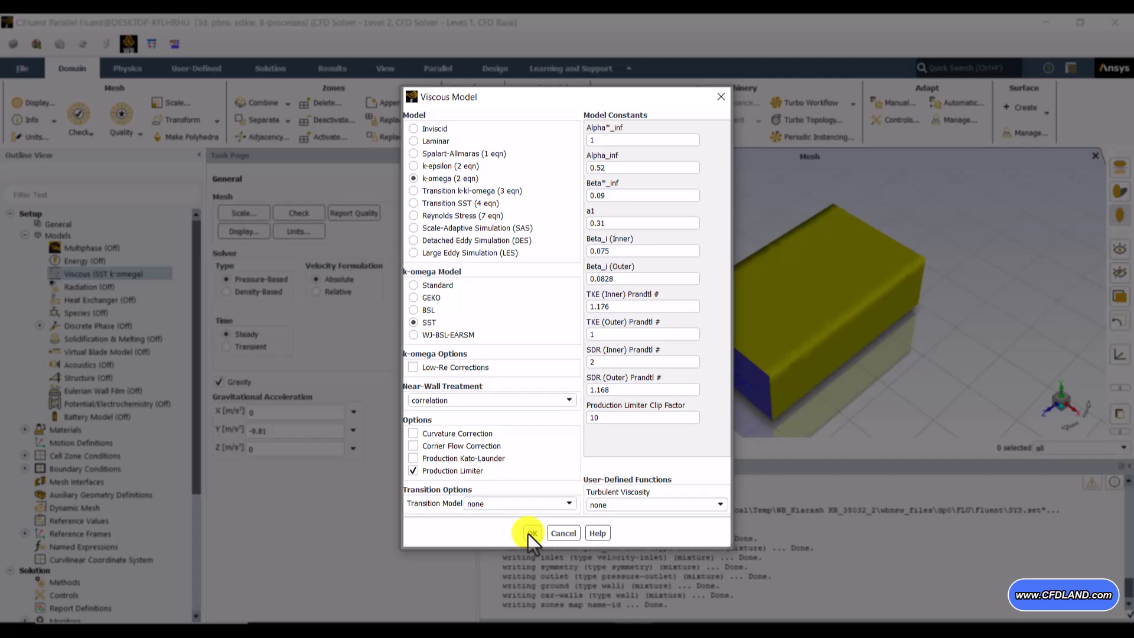
{"action": "left_click", "coordinate": [531, 533]}
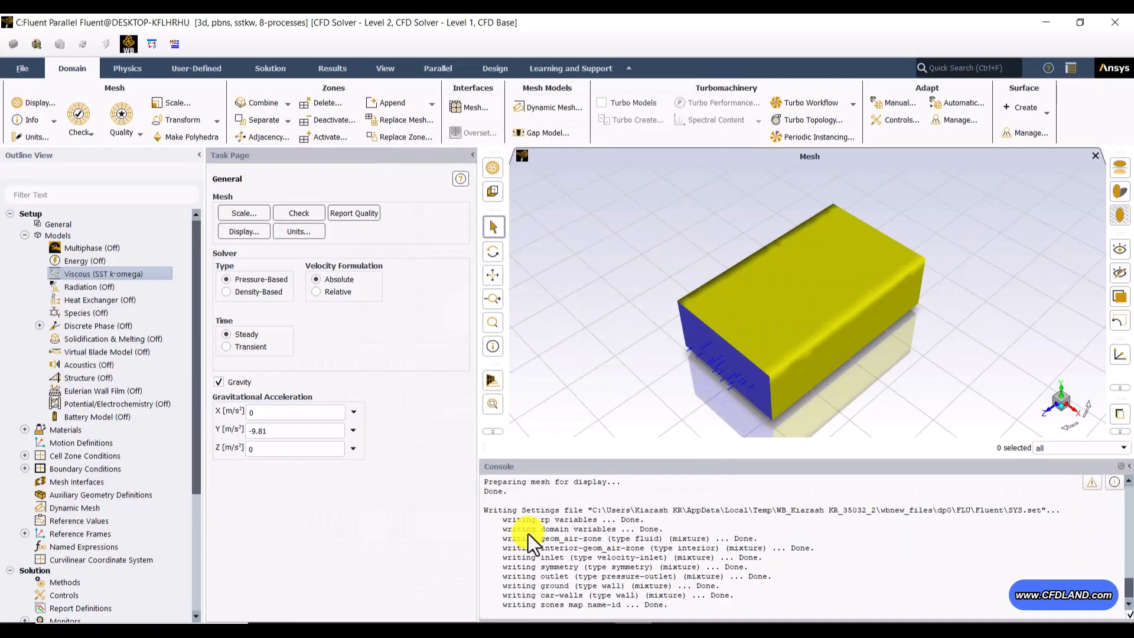
{"action": "left_click", "coordinate": [24, 235]}
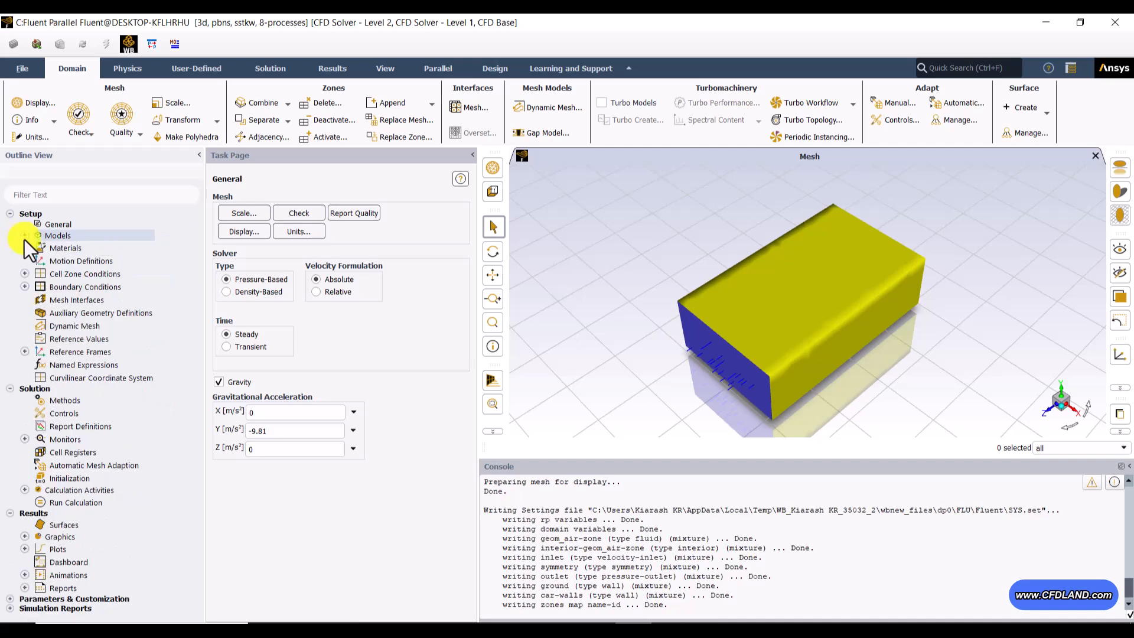
Step: Open the materials list and select air among the fluid materials
{"action": "double_click", "coordinate": [74, 247]}
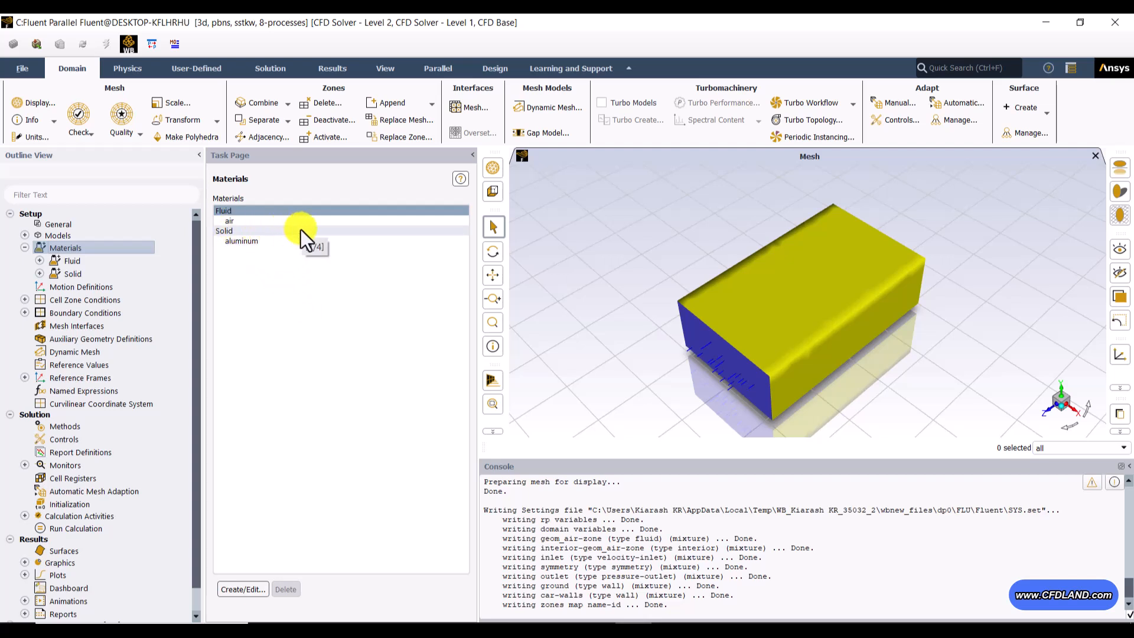
{"action": "left_click", "coordinate": [261, 214]}
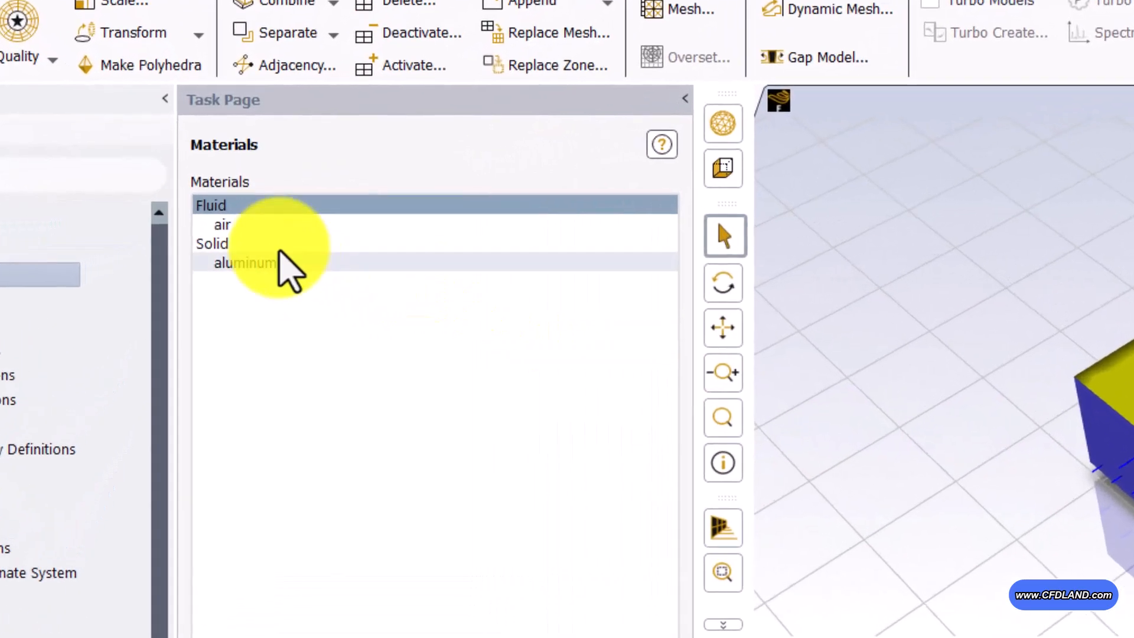
{"action": "left_click", "coordinate": [254, 227]}
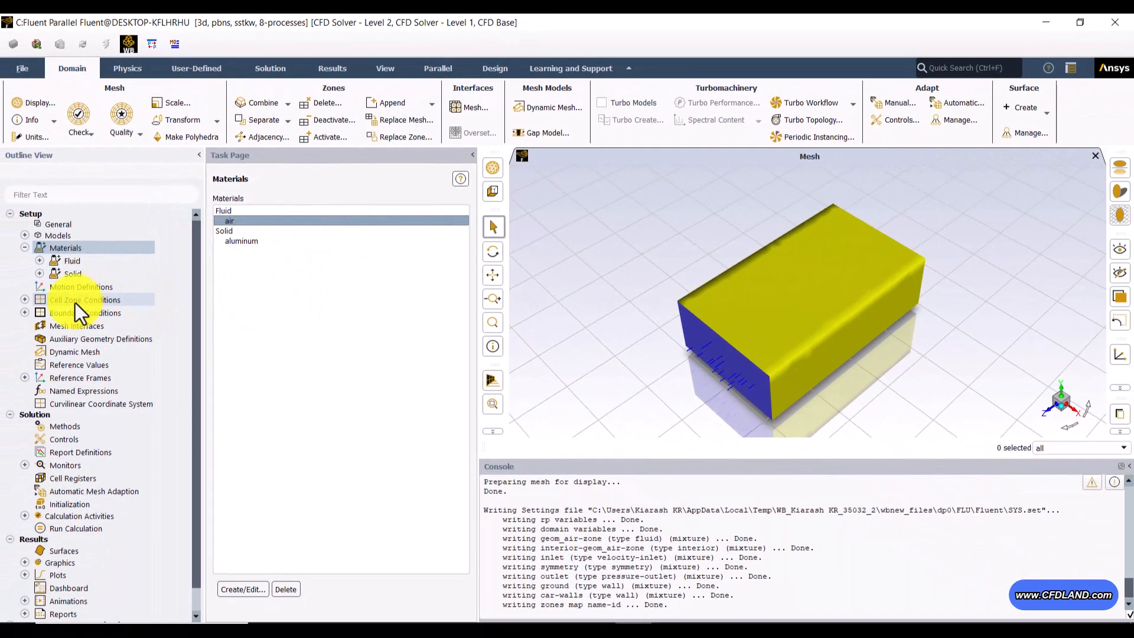
Step: Edit the geom_air-zone cell zone, assign air as its material and apply the setting
{"action": "double_click", "coordinate": [64, 309]}
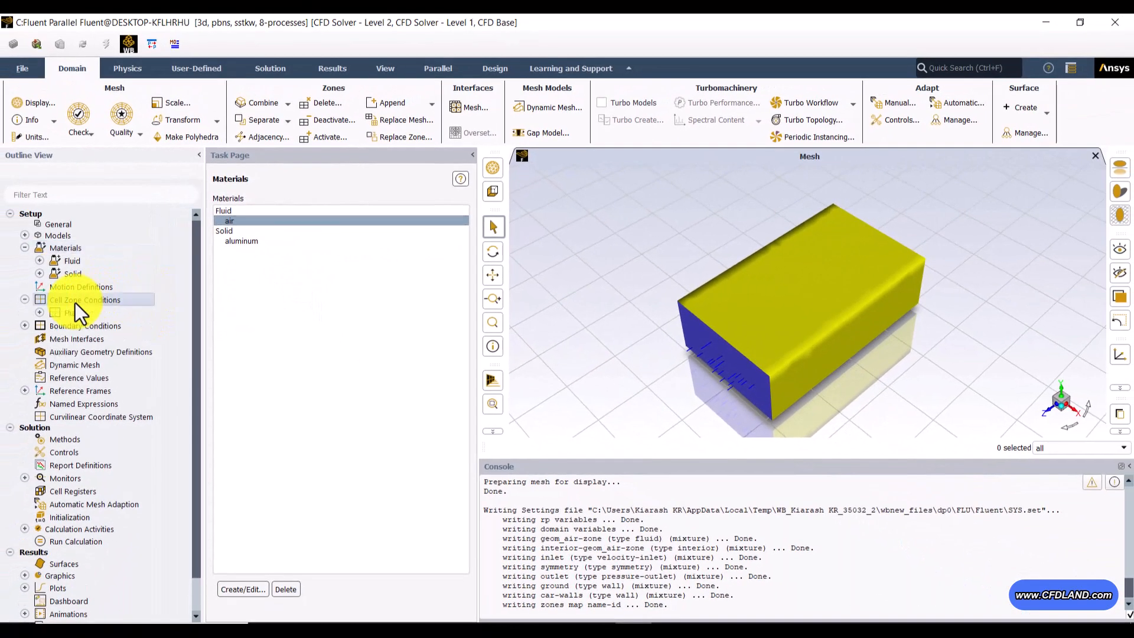
{"action": "left_click", "coordinate": [233, 219]}
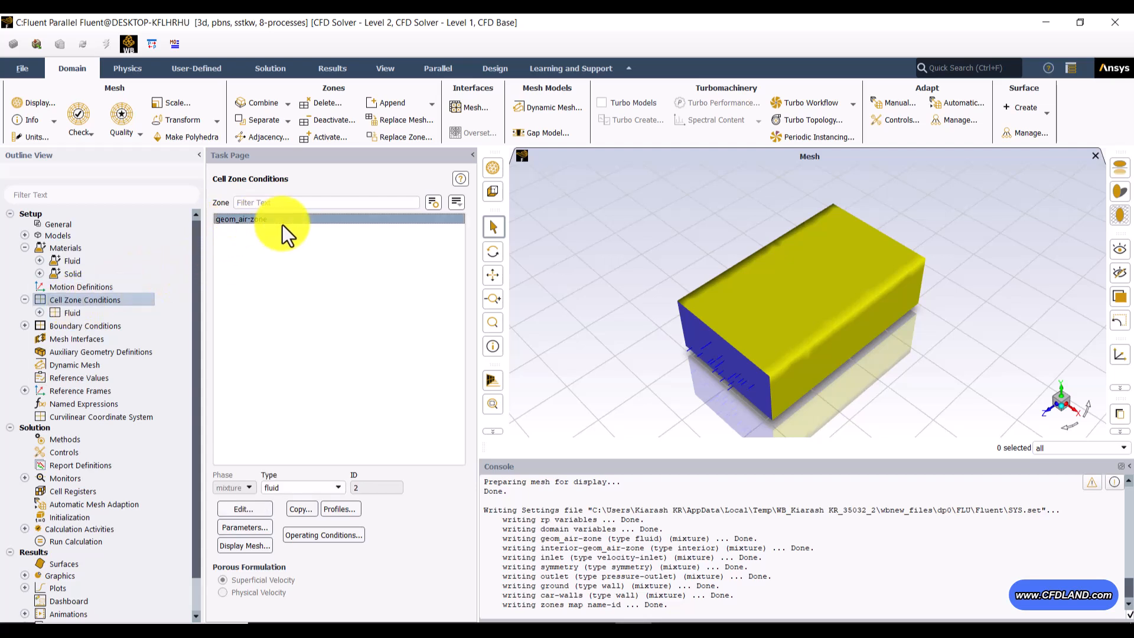
{"action": "left_click", "coordinate": [243, 508]}
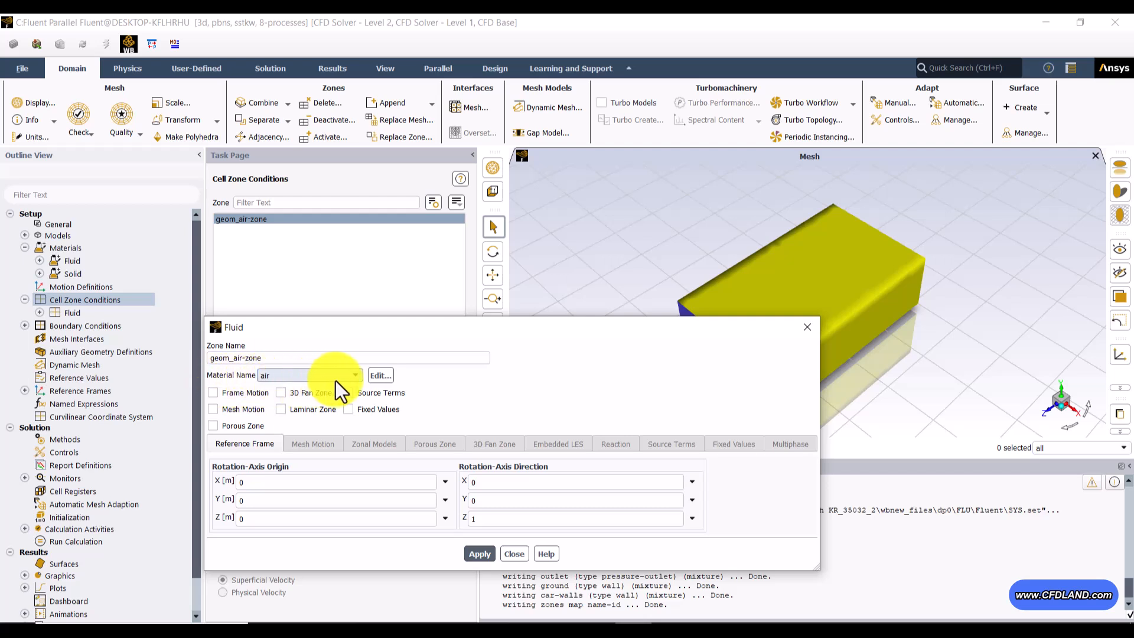
{"action": "left_click", "coordinate": [335, 378]}
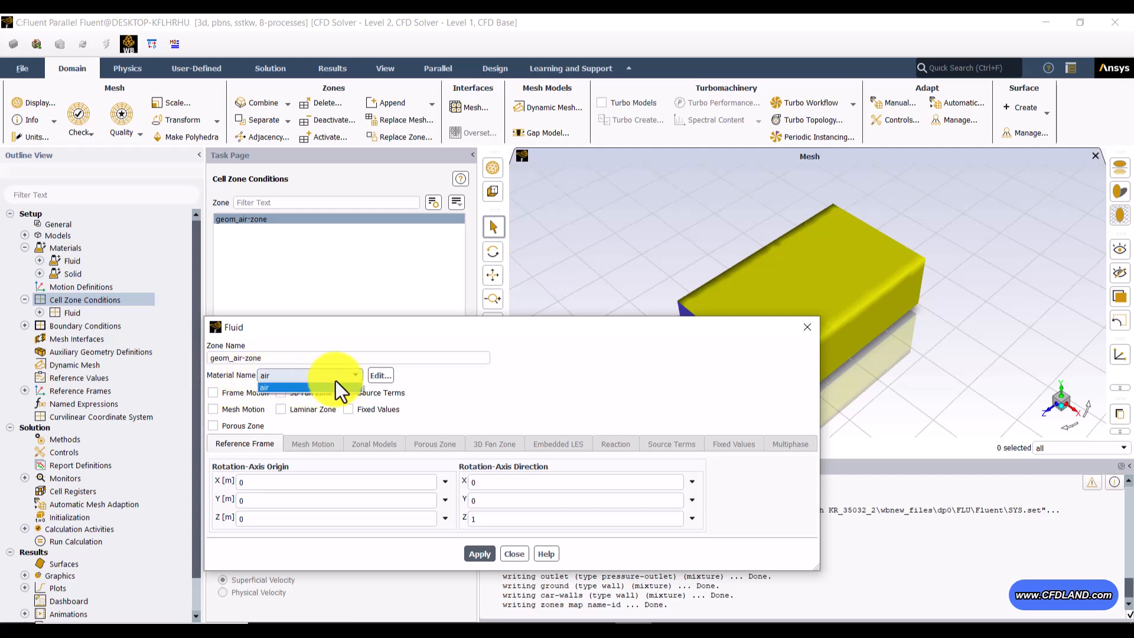
{"action": "left_click", "coordinate": [297, 385]}
{"action": "left_click", "coordinate": [480, 553]}
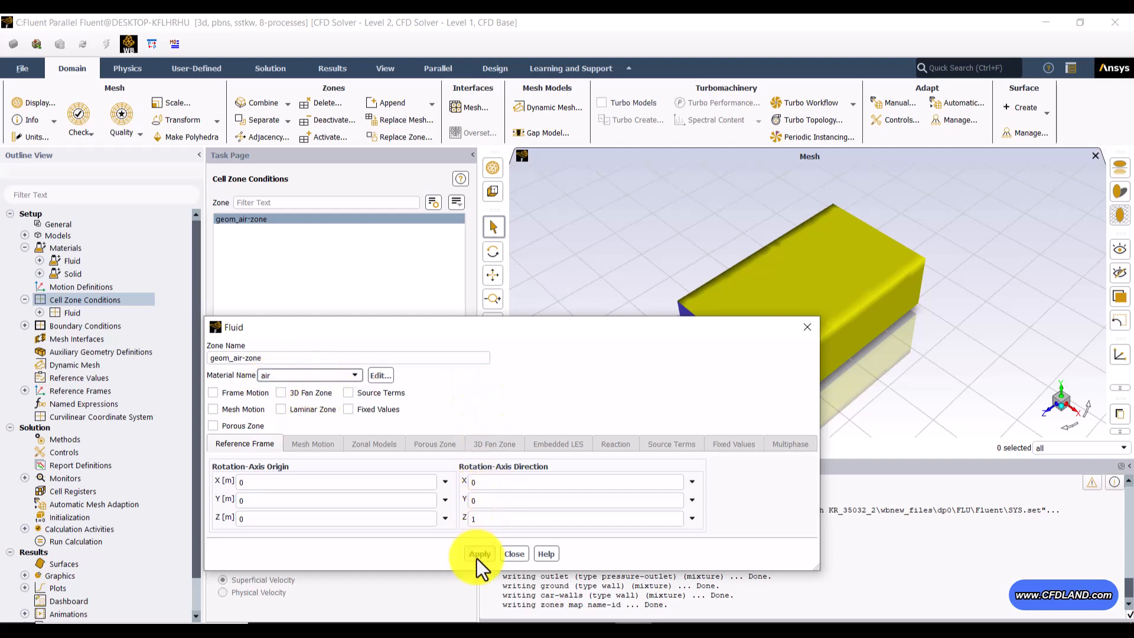
{"action": "left_click", "coordinate": [511, 553]}
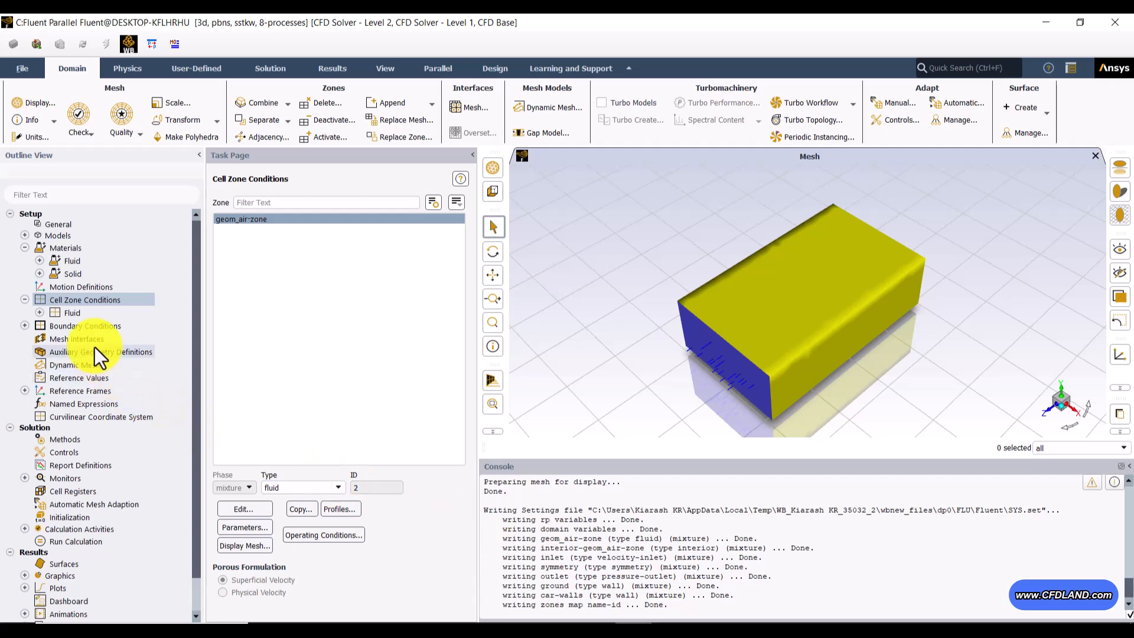
Step: Open the boundary conditions and group the zone list by zone type
{"action": "double_click", "coordinate": [84, 327]}
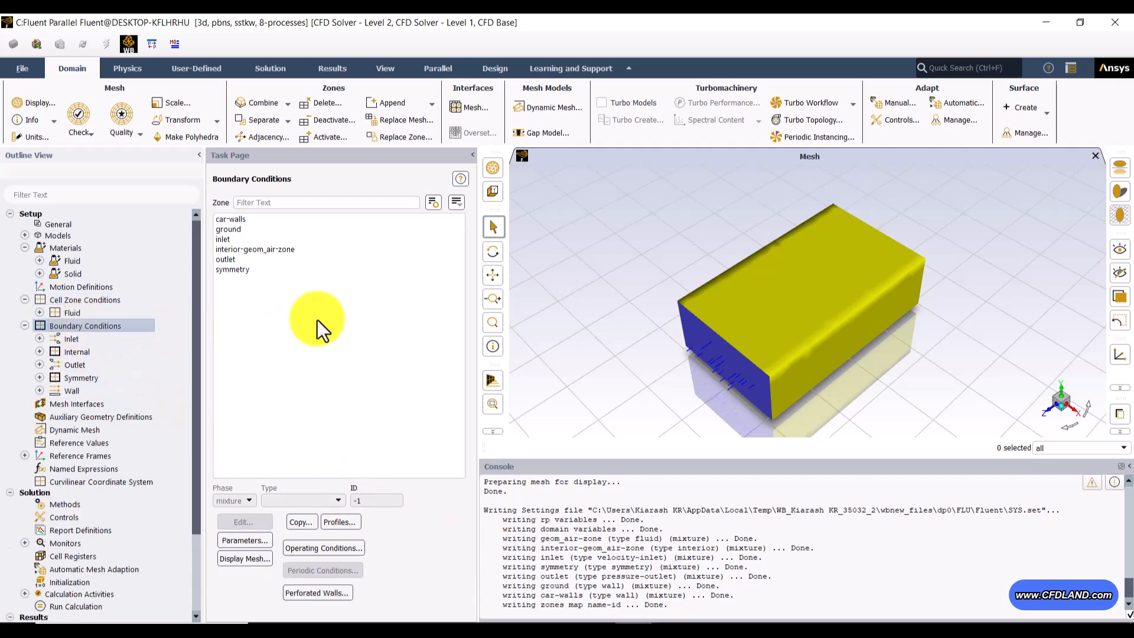
{"action": "left_click", "coordinate": [455, 203]}
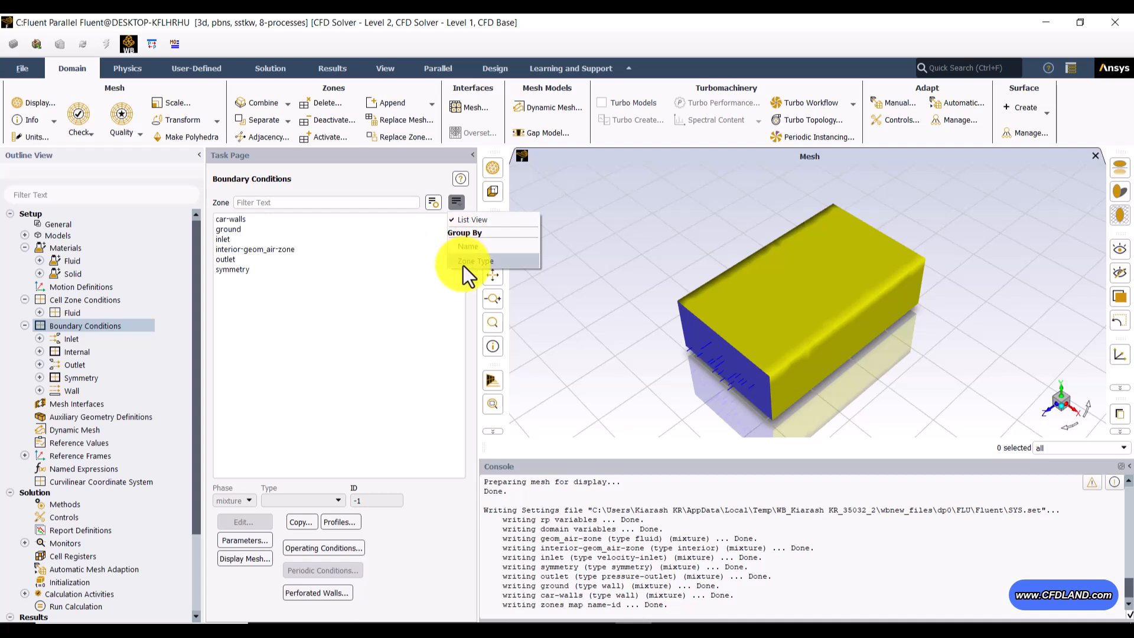
{"action": "left_click", "coordinate": [463, 264]}
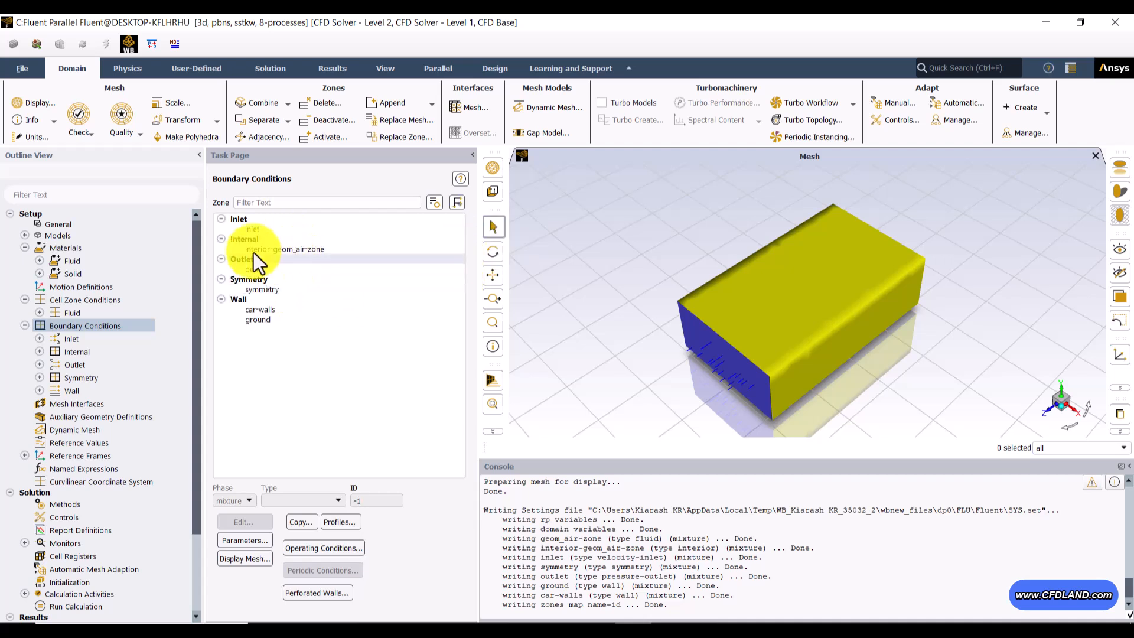
Step: Choose the velocity-inlet type for the inlet zone and set its velocity magnitude to 85 m/s
{"action": "left_click", "coordinate": [289, 232]}
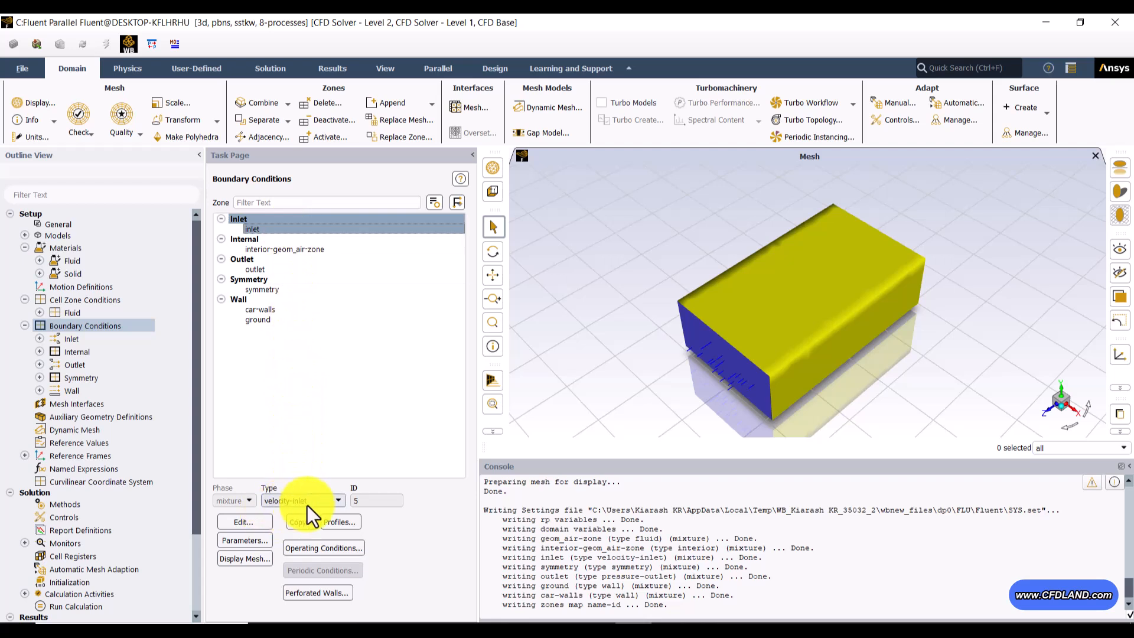
{"action": "left_click", "coordinate": [335, 503]}
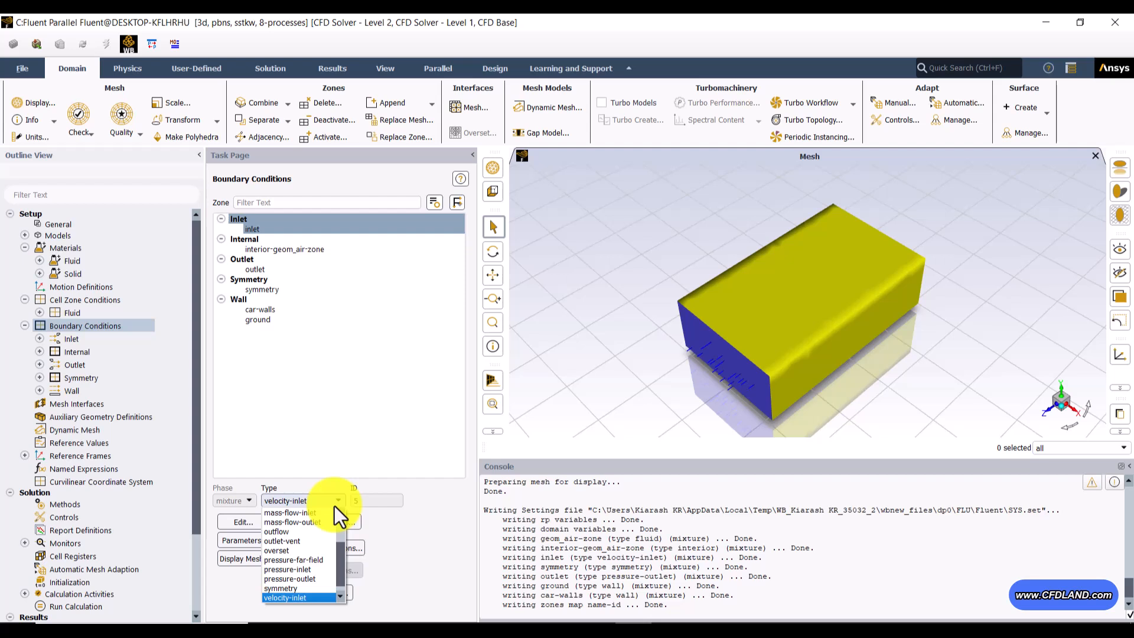
{"action": "left_click", "coordinate": [294, 597]}
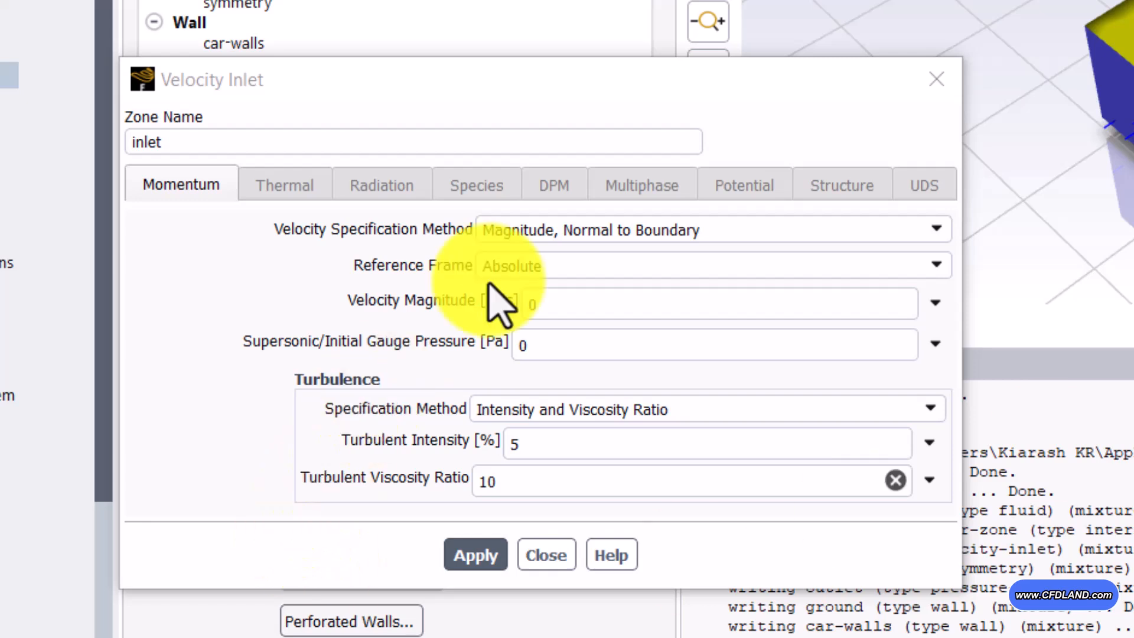
{"action": "left_click", "coordinate": [563, 88]}
{"action": "left_click", "coordinate": [561, 304]}
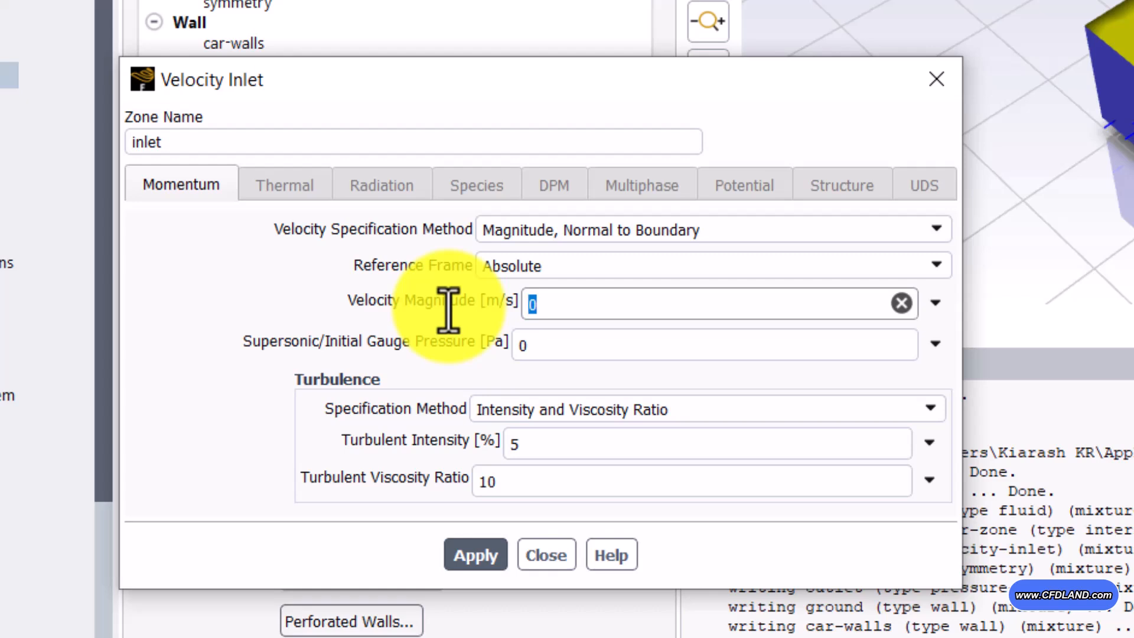
{"action": "type", "text": "85"}
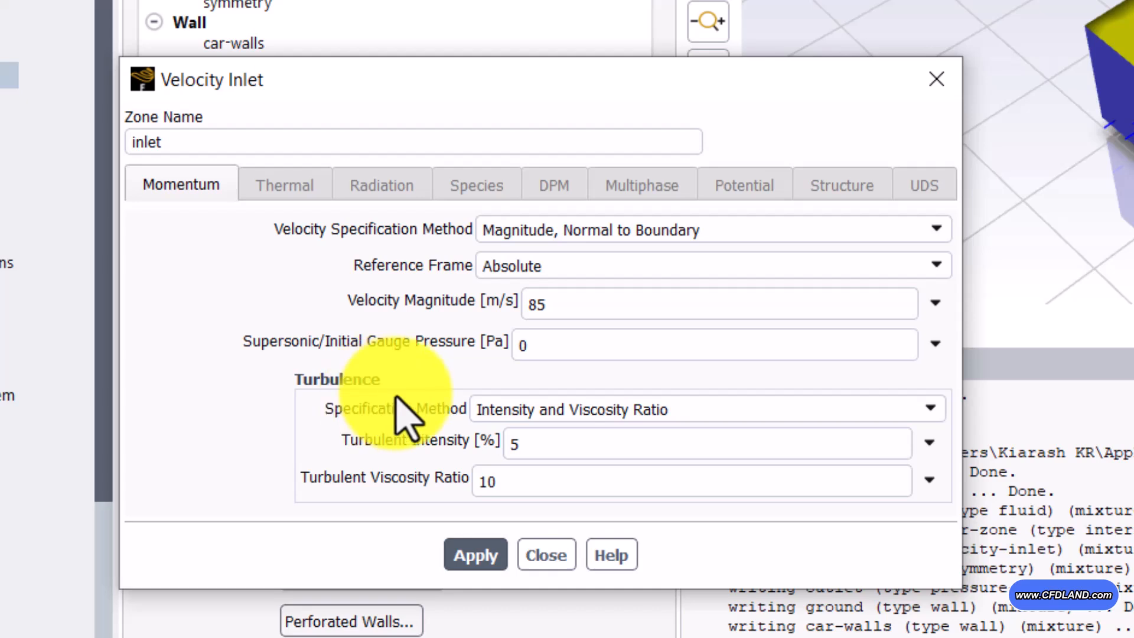
Step: Set the inlet's turbulent intensity to 1%, keep the turbulent viscosity ratio at 10, and apply the inlet settings
{"action": "left_click", "coordinate": [596, 442]}
{"action": "left_click_drag", "start_coordinate": [596, 442], "coordinate": [374, 446]}
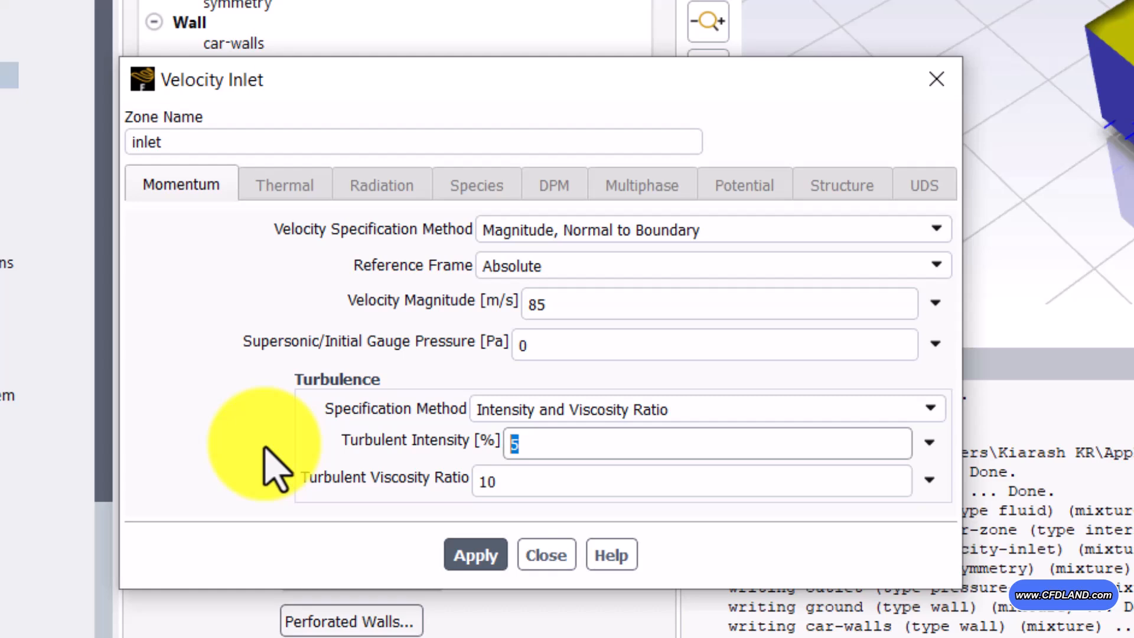
{"action": "type", "text": "1"}
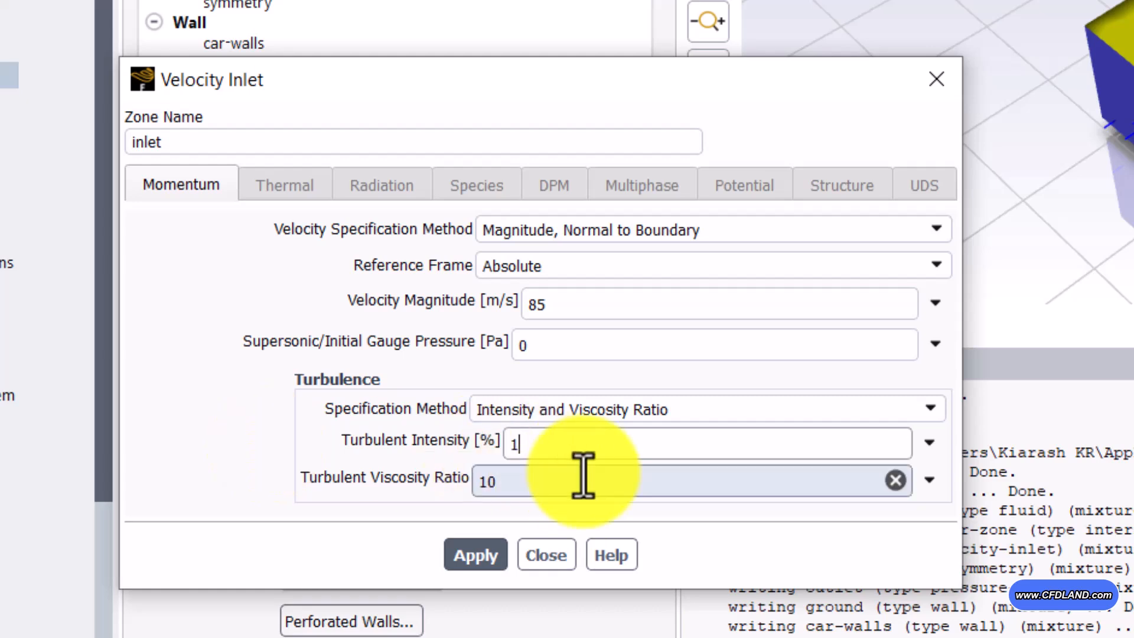
{"action": "left_click_drag", "start_coordinate": [592, 480], "coordinate": [342, 490]}
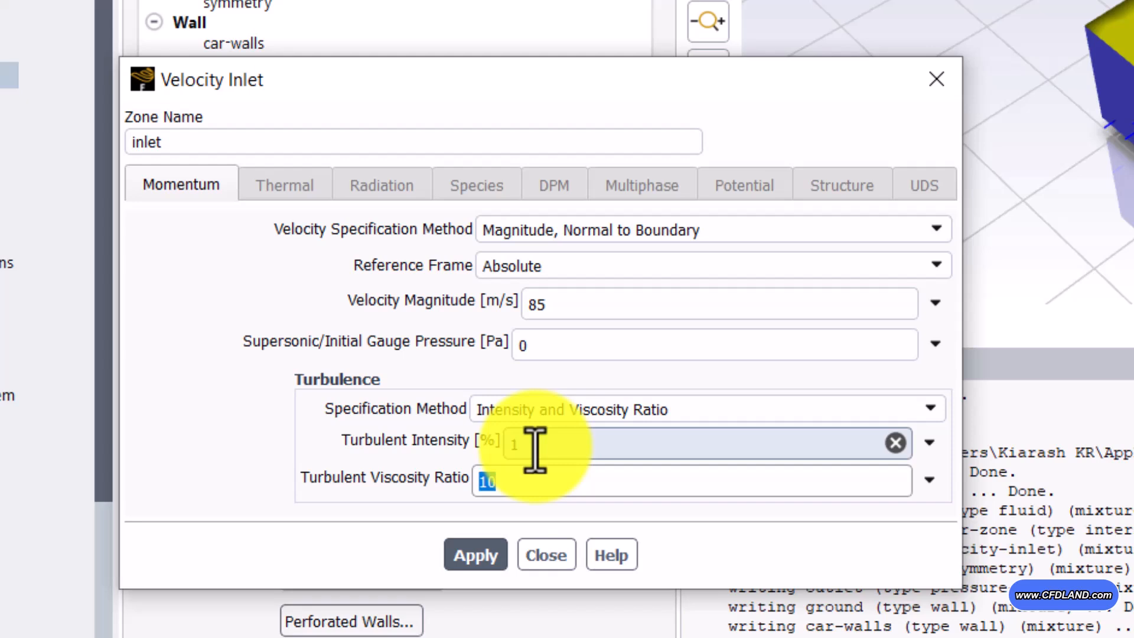
{"action": "left_click", "coordinate": [476, 556]}
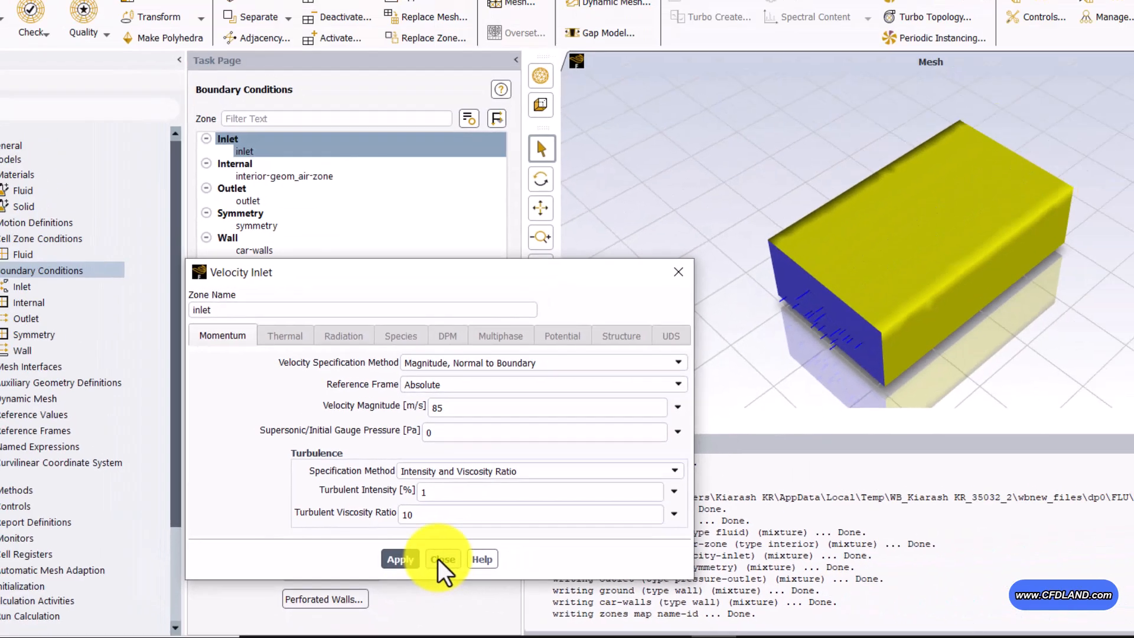
{"action": "left_click", "coordinate": [438, 559]}
Step: Open the outlet zone's pressure-outlet settings, check the gauge pressure and backflow turbulence values, and close them
{"action": "left_click", "coordinate": [272, 201]}
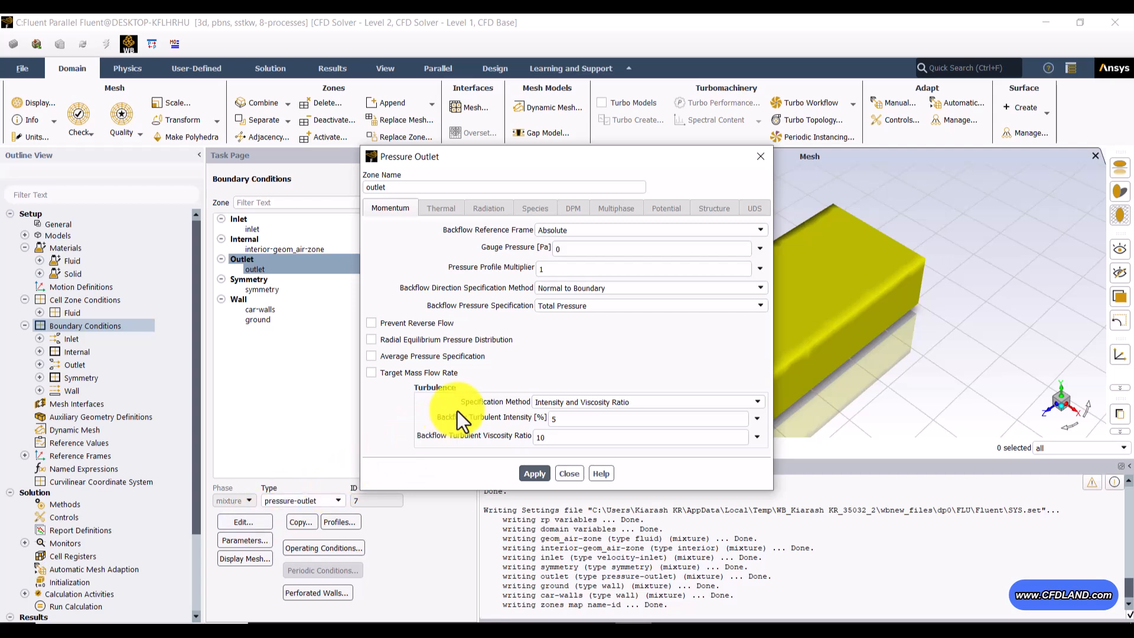
{"action": "left_click_drag", "start_coordinate": [561, 157], "coordinate": [422, 173]}
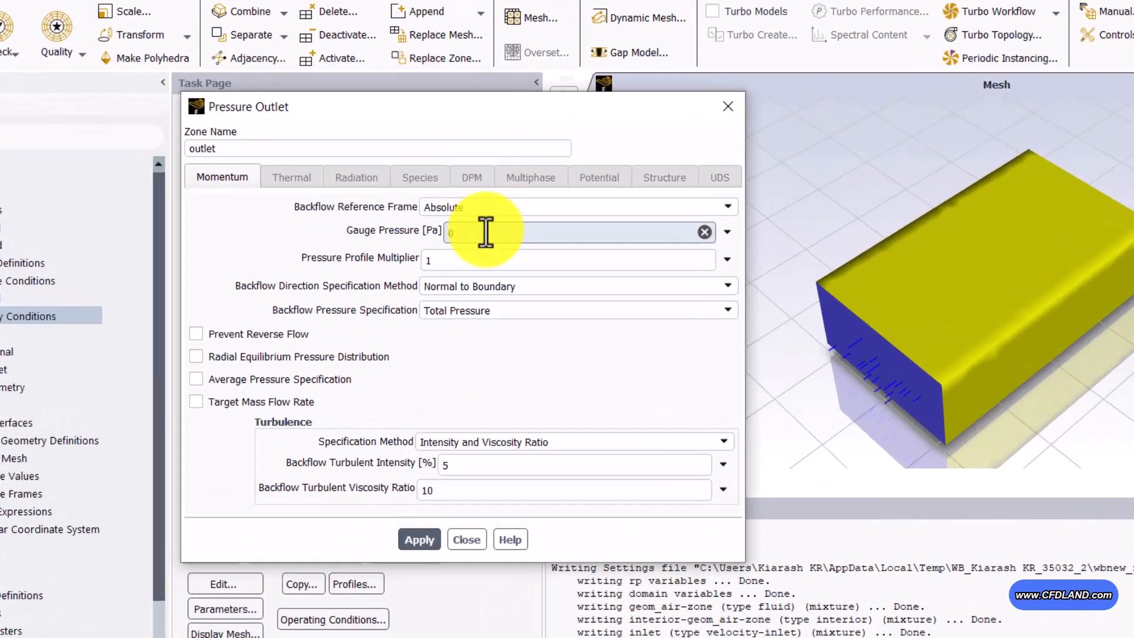
{"action": "double_click", "coordinate": [410, 264]}
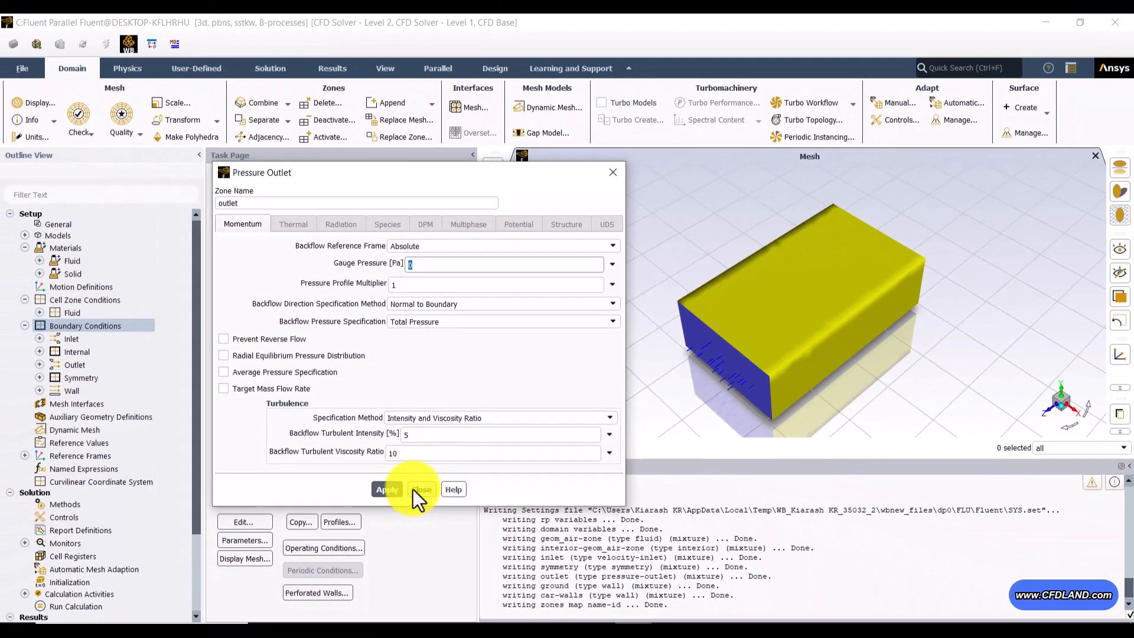
{"action": "left_click", "coordinate": [523, 605]}
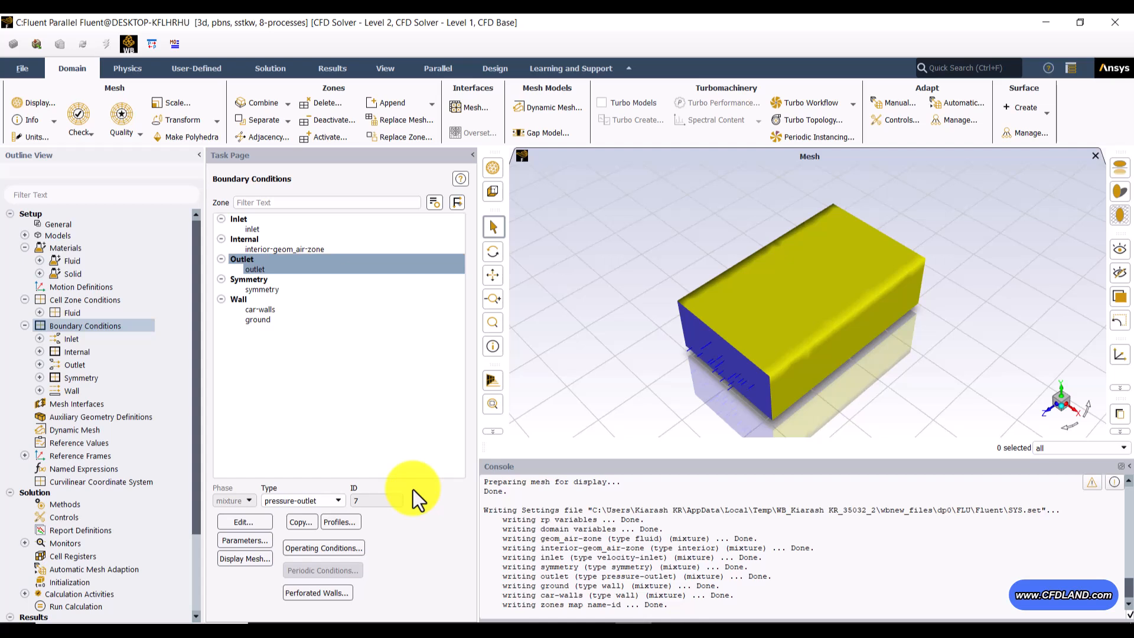
Step: Open the symmetry zone's boundary settings, check them, and close them without changes
{"action": "left_click", "coordinate": [272, 288]}
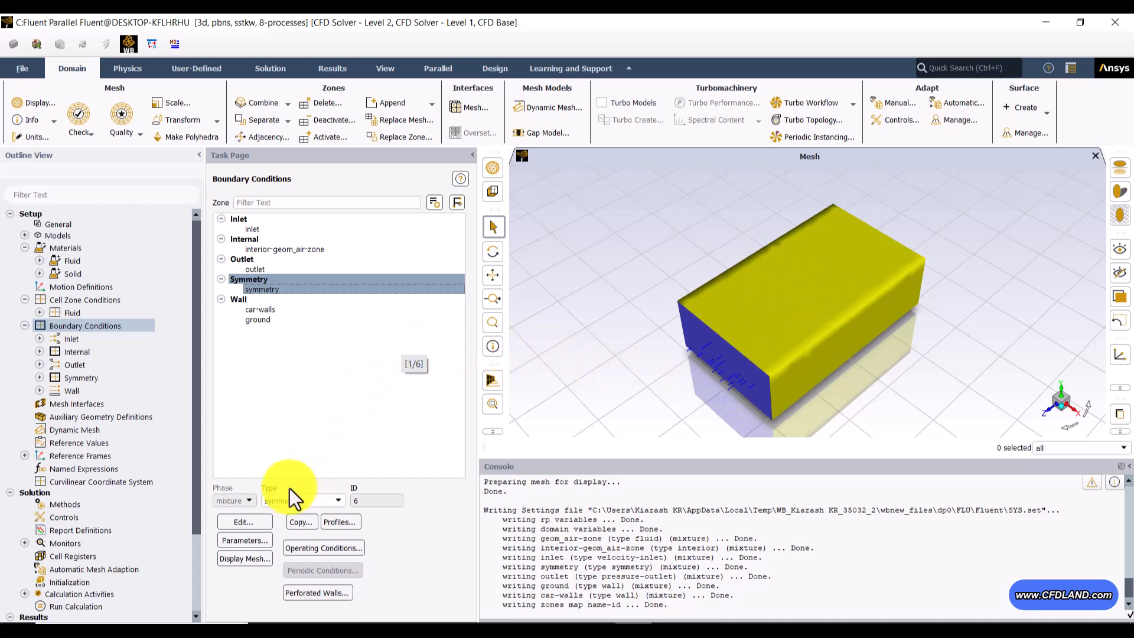
{"action": "left_click", "coordinate": [264, 520]}
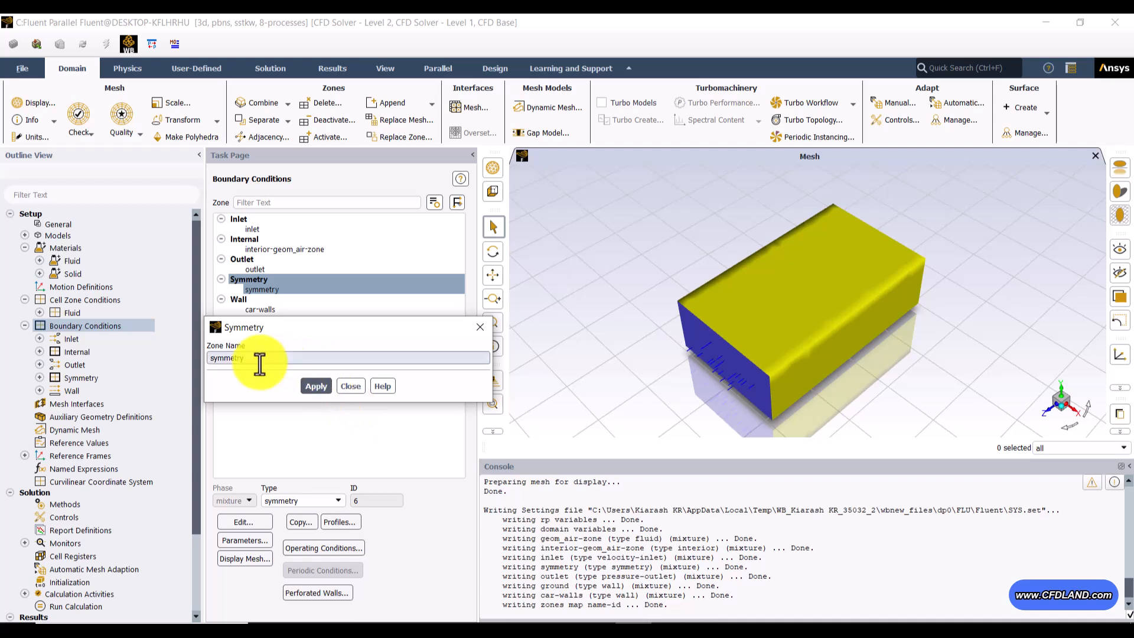
{"action": "left_click", "coordinate": [344, 388]}
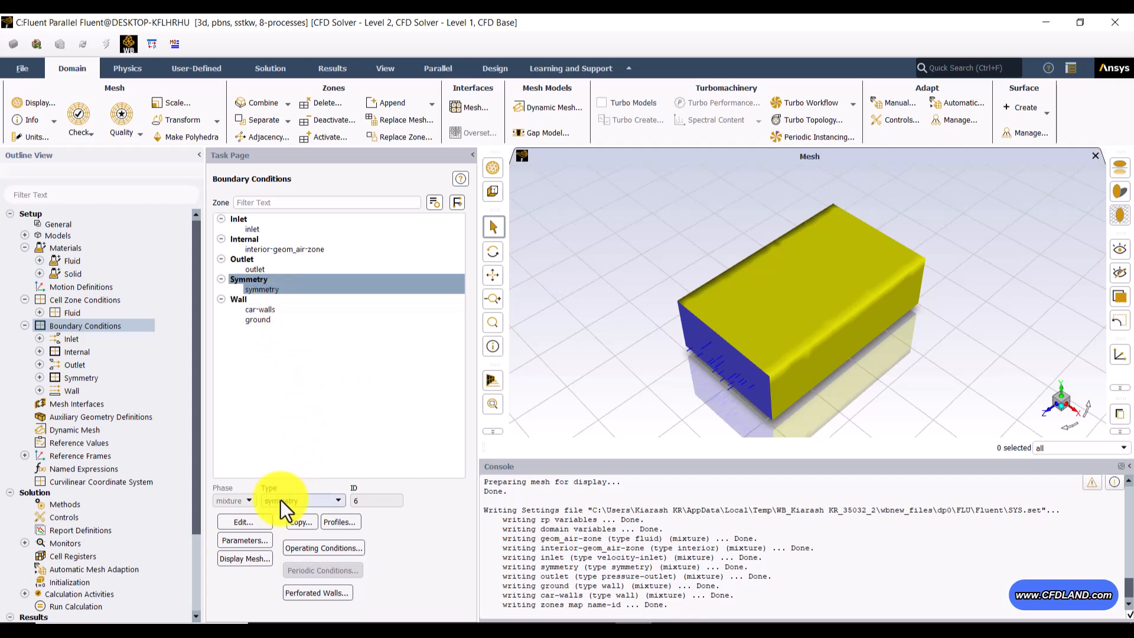
Step: Check the wall motion, shear condition and roughness settings of the car-walls and ground zones, closing each without changes
{"action": "left_click", "coordinate": [254, 311]}
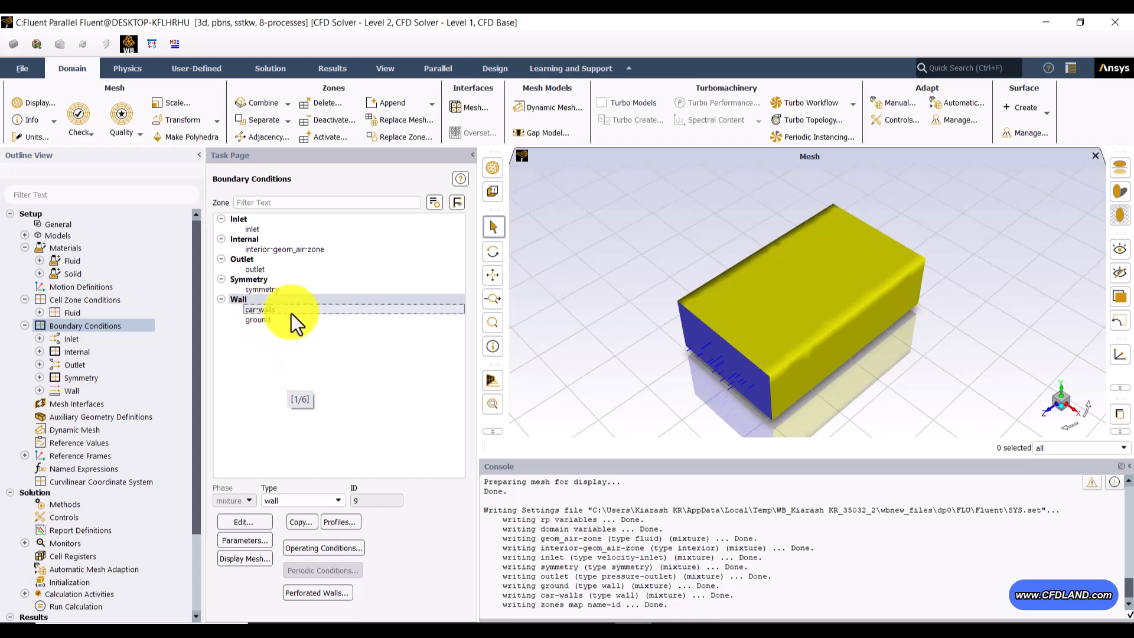
{"action": "left_click", "coordinate": [247, 525]}
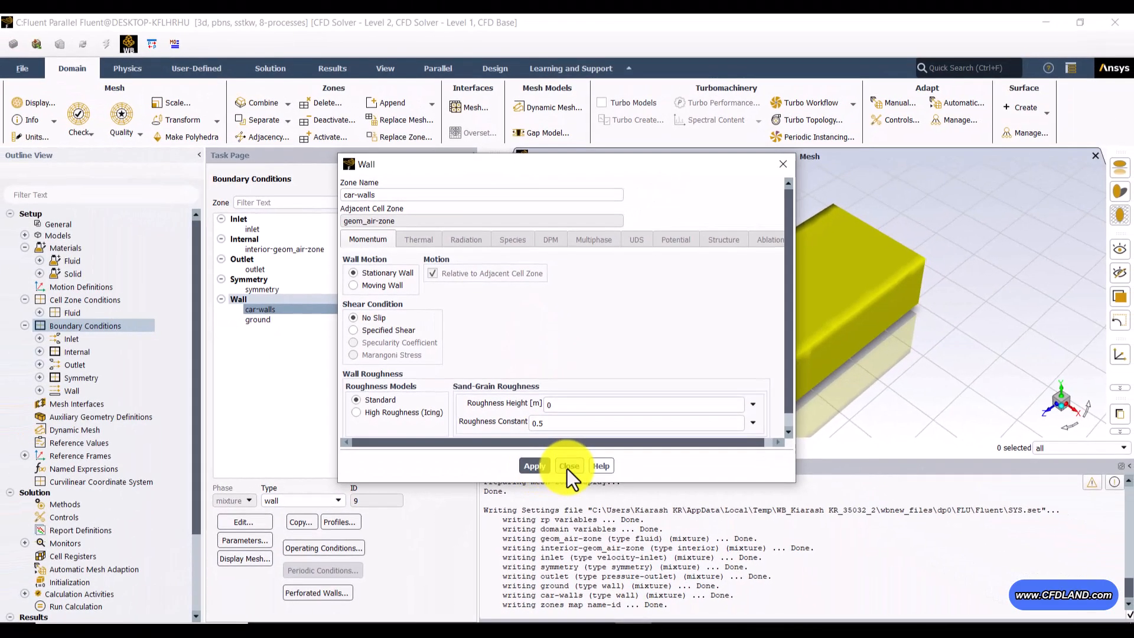
{"action": "left_click", "coordinate": [571, 583]}
{"action": "left_click", "coordinate": [270, 321]}
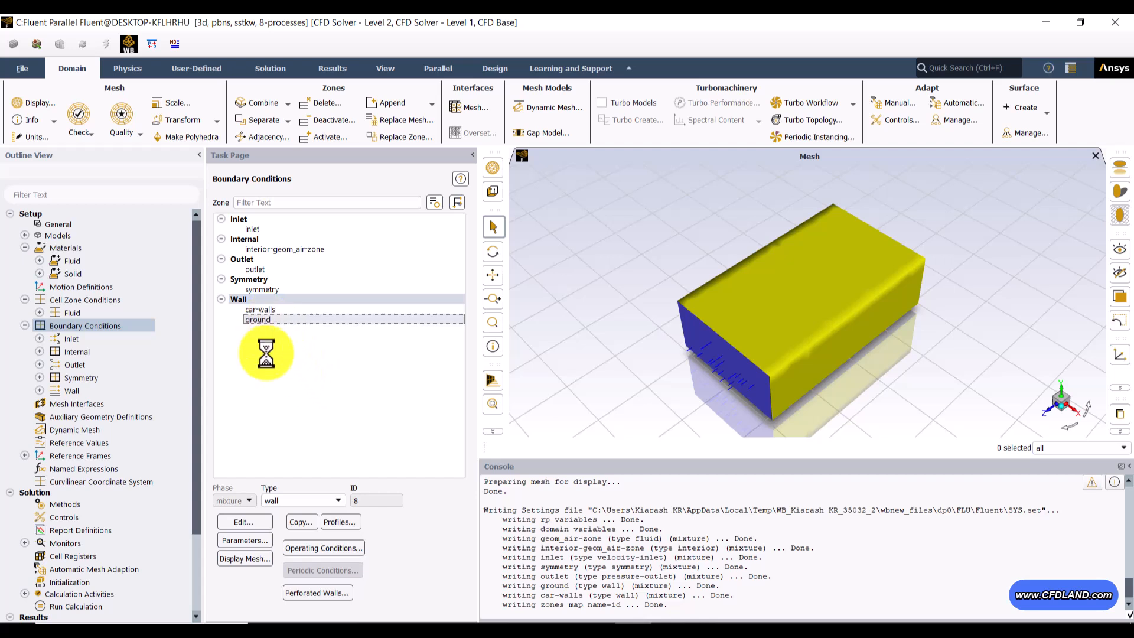
{"action": "left_click", "coordinate": [255, 528]}
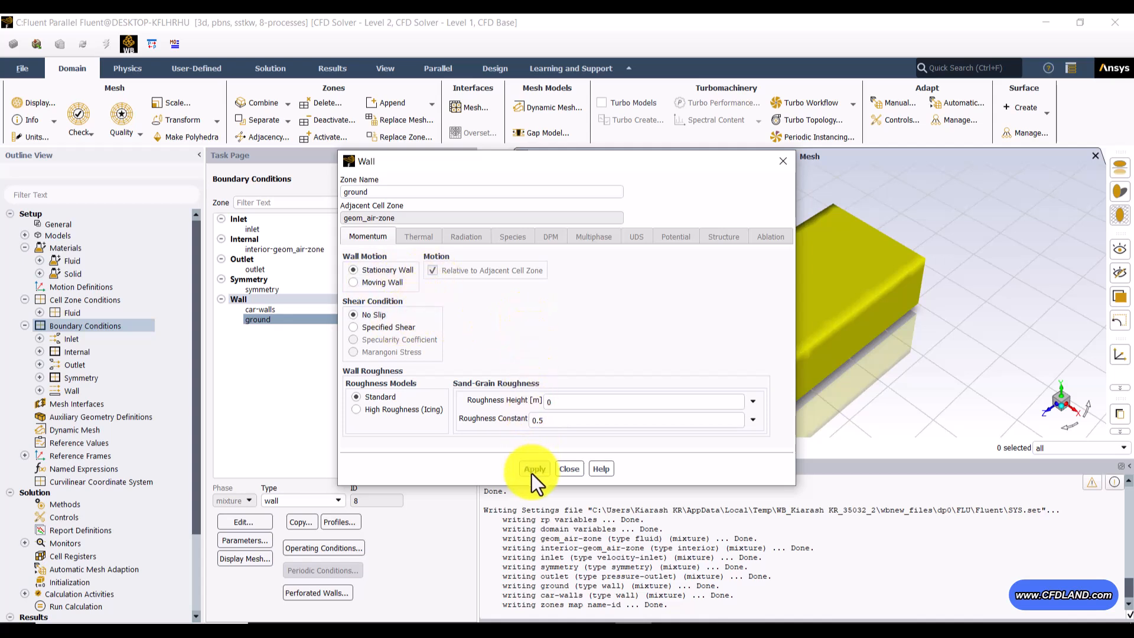
{"action": "left_click", "coordinate": [568, 470]}
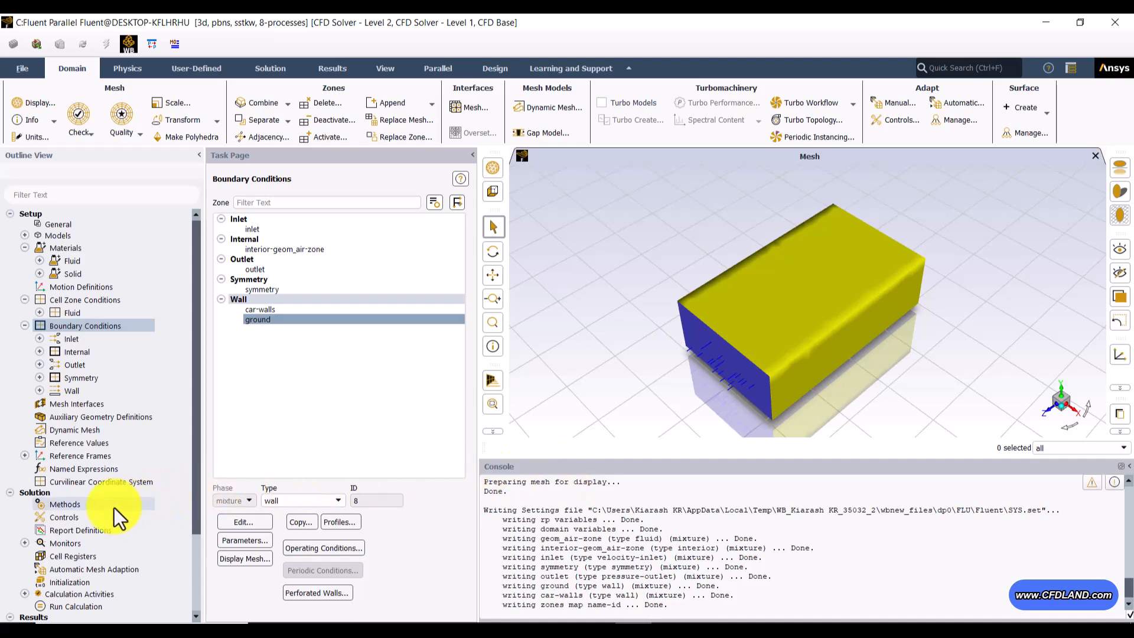
Step: Set the pressure-velocity coupling scheme to SIMPLE in the solution methods
{"action": "left_click", "coordinate": [60, 508]}
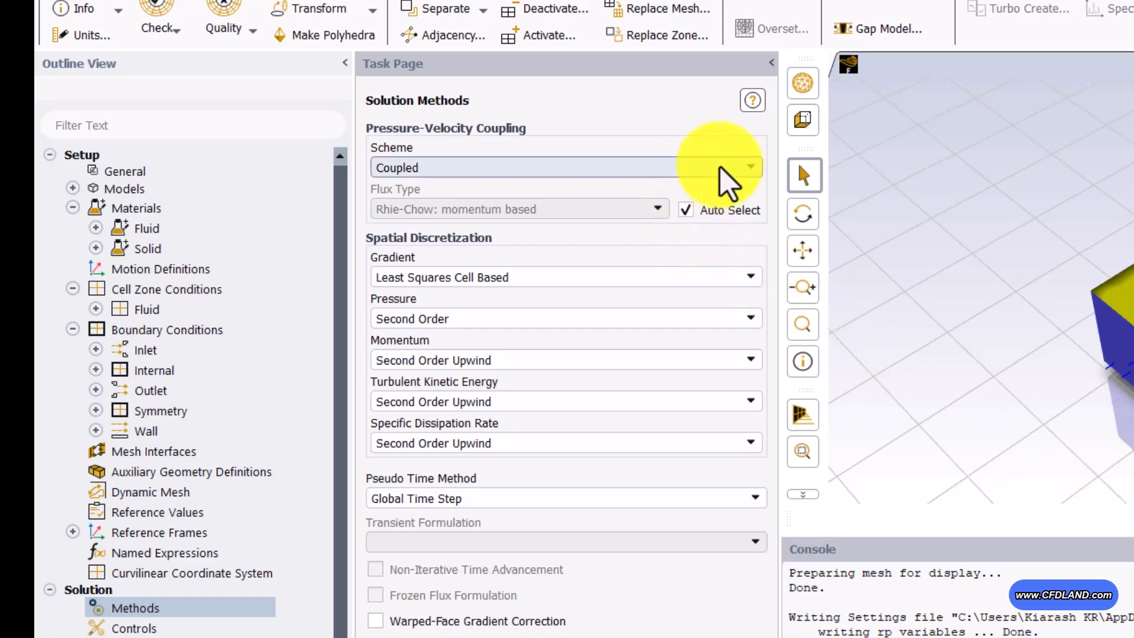
{"action": "left_click", "coordinate": [742, 171]}
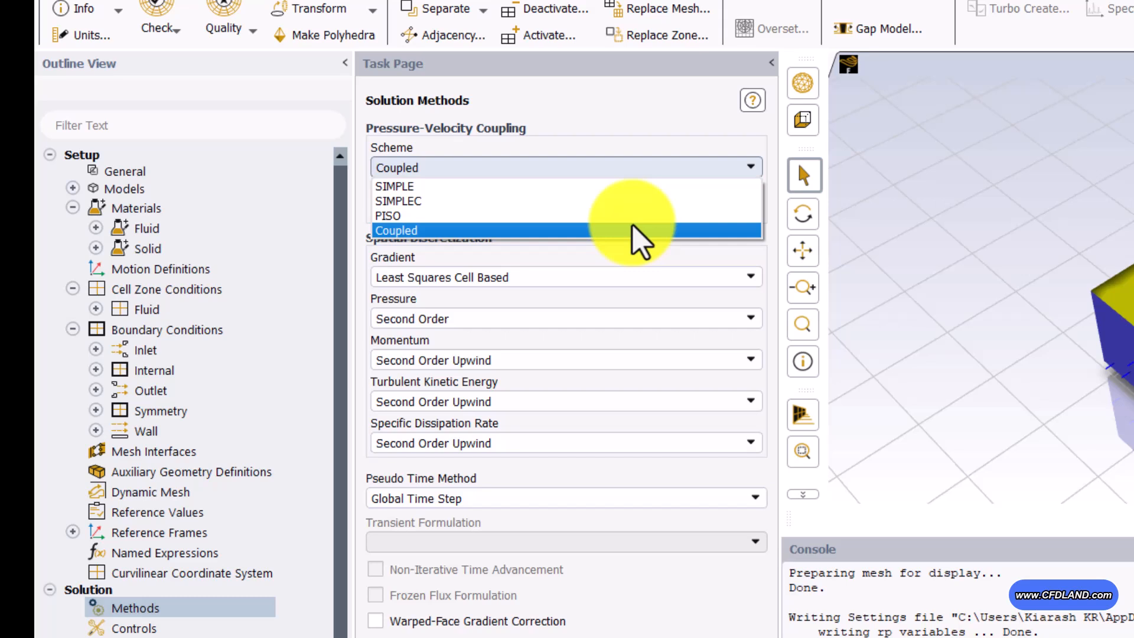
{"action": "left_click", "coordinate": [466, 185]}
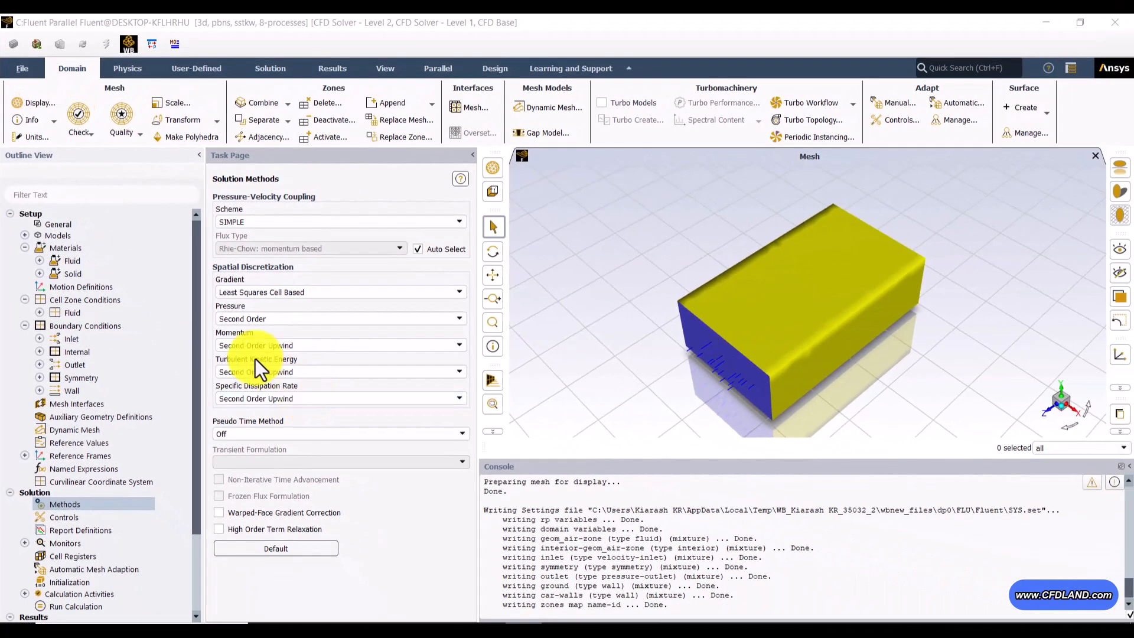
Step: Open the residual monitors, check the absolute convergence criteria of the equations, and cancel without changes
{"action": "left_click_drag", "start_coordinate": [197, 338], "coordinate": [201, 409]}
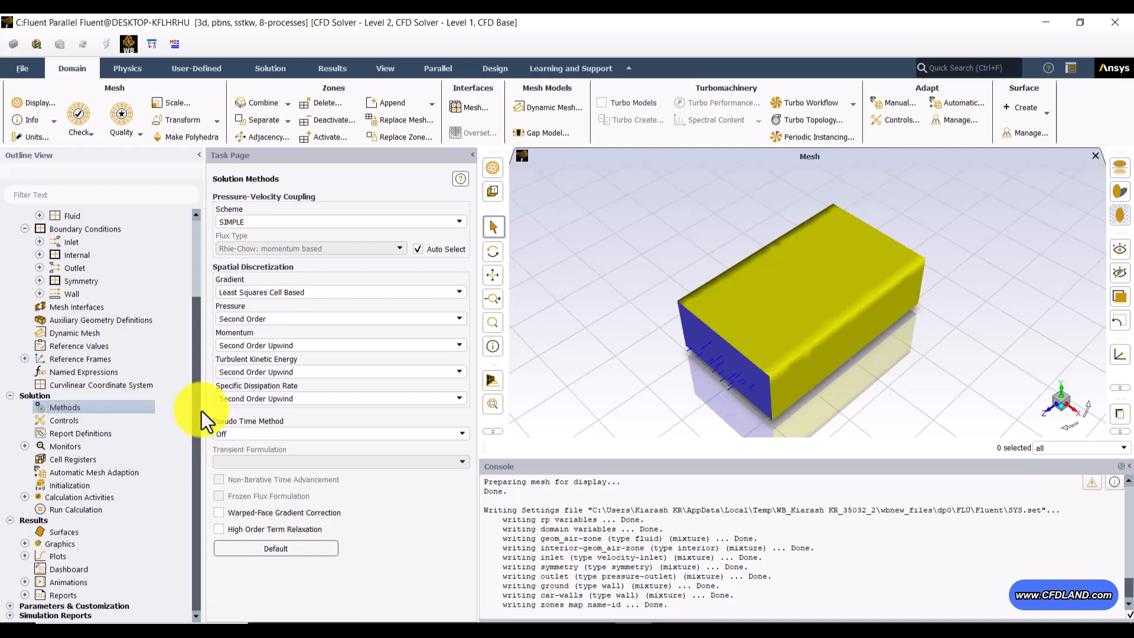
{"action": "left_click", "coordinate": [24, 447]}
{"action": "left_click", "coordinate": [77, 460]}
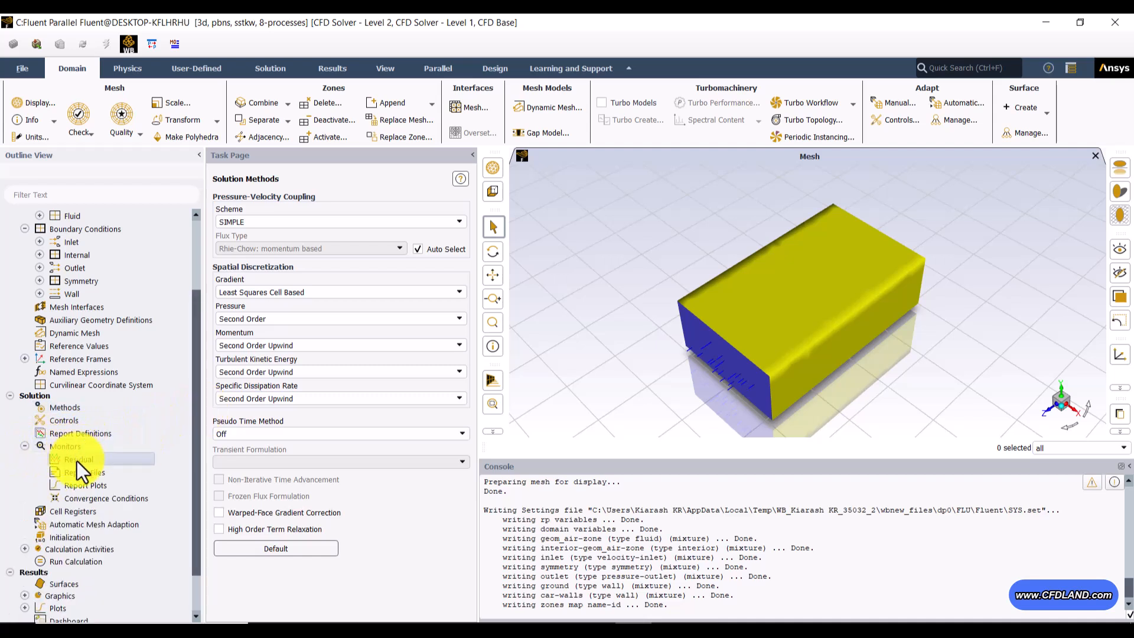
{"action": "double_click", "coordinate": [76, 461]}
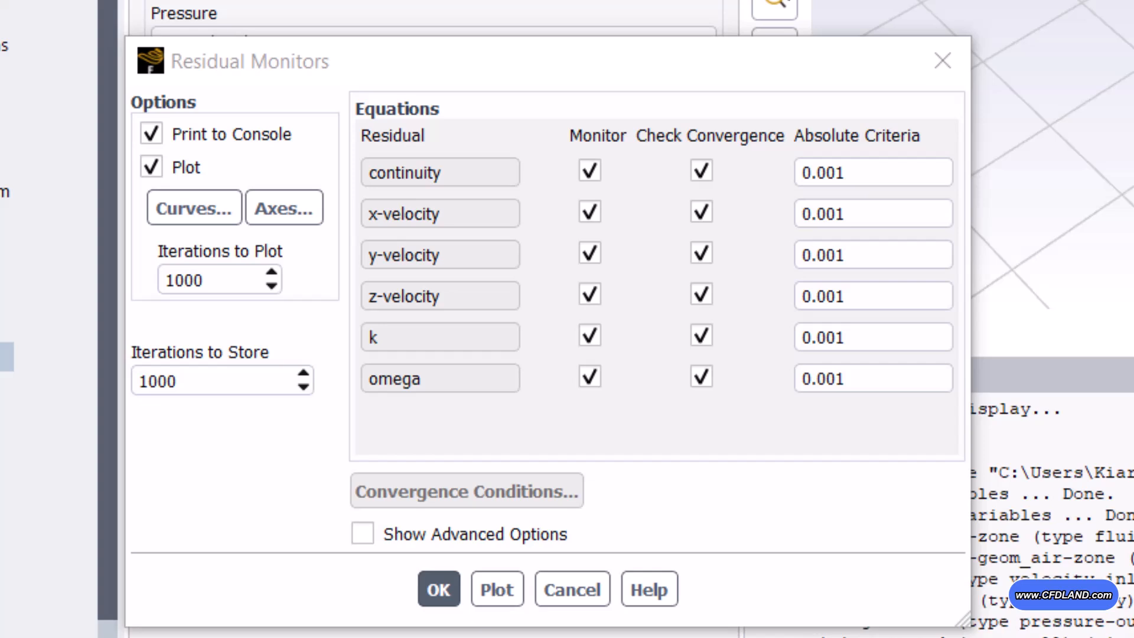
{"action": "left_click", "coordinate": [857, 177]}
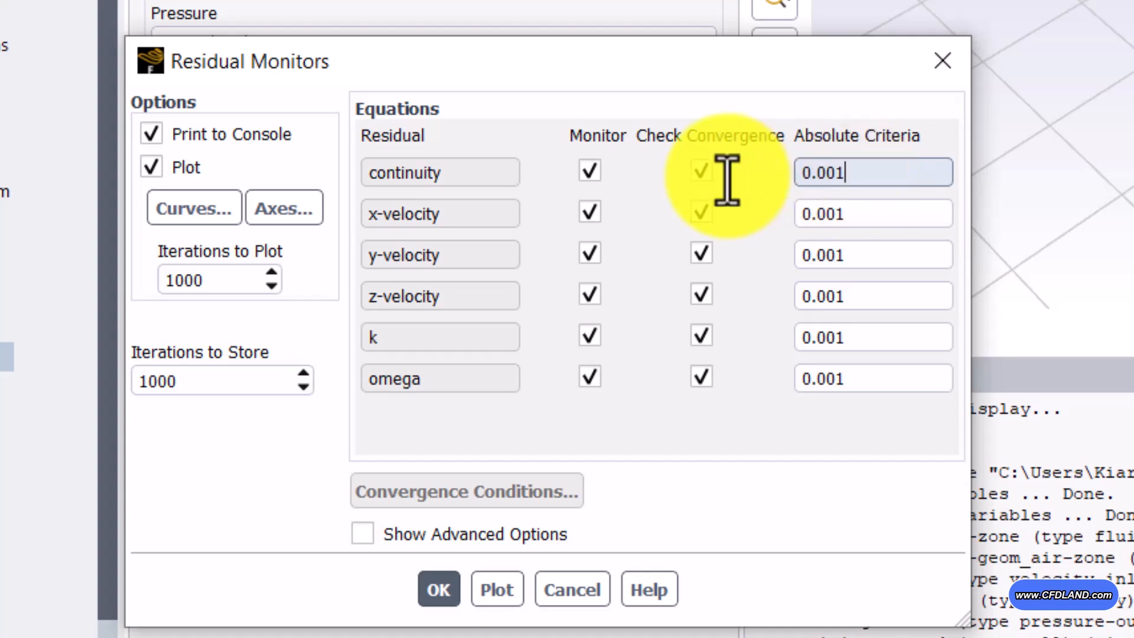
{"action": "key", "text": "ctrl+a"}
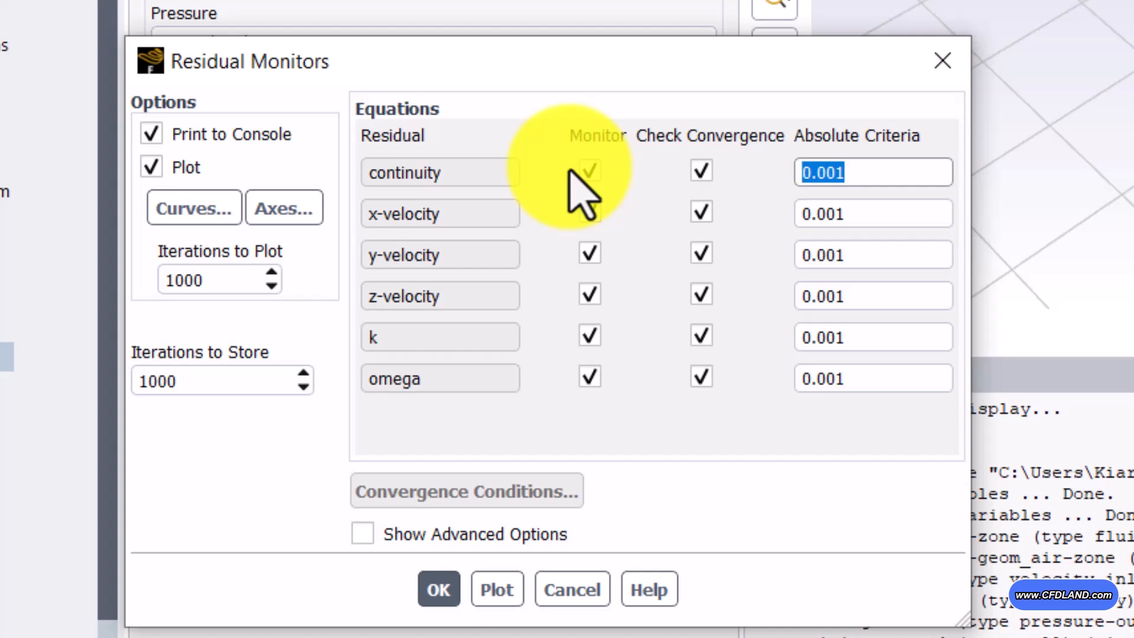
{"action": "left_click", "coordinate": [886, 173]}
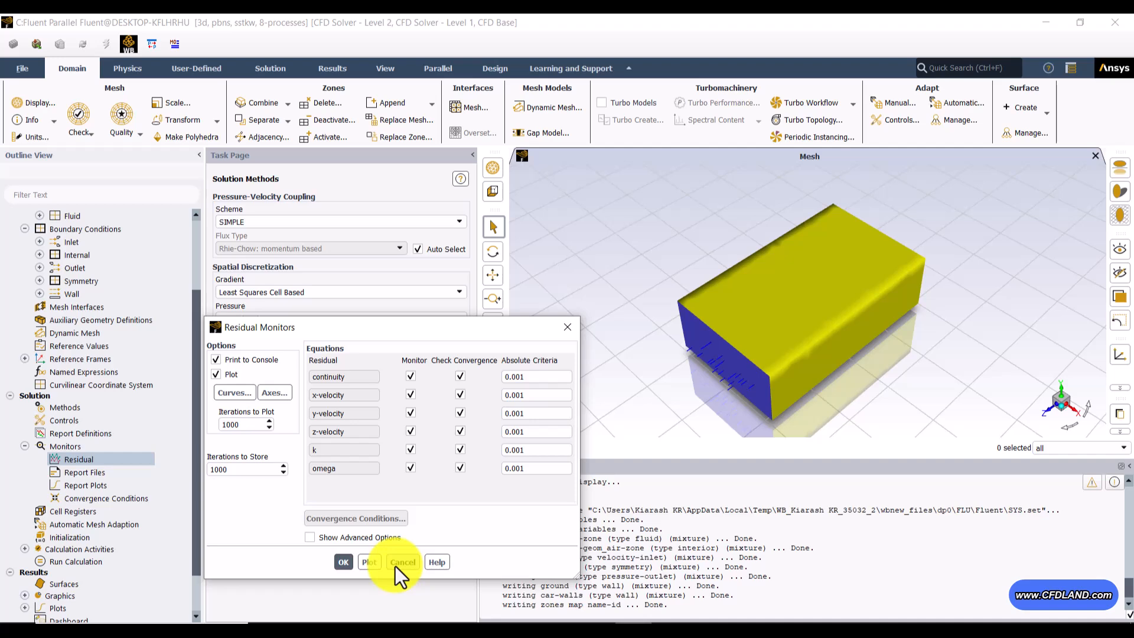
{"action": "left_click", "coordinate": [395, 566]}
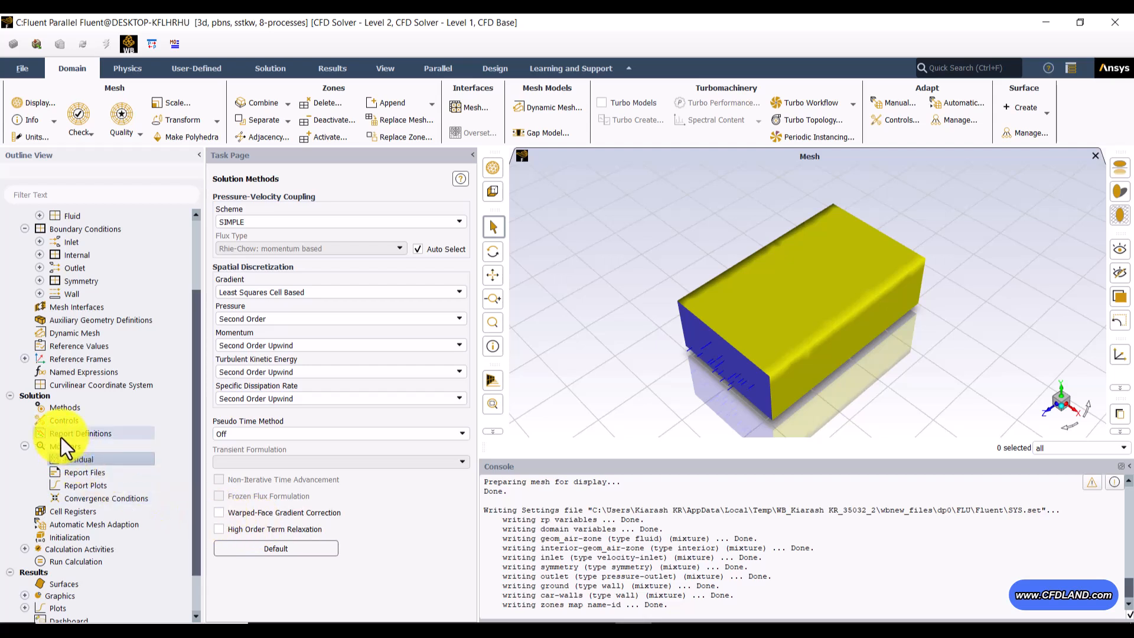
Step: Open a new area-weighted average surface report definition, examine its field variable choices, and cancel it
{"action": "right_click", "coordinate": [121, 433]}
{"action": "mouse_move", "coordinate": [151, 504]}
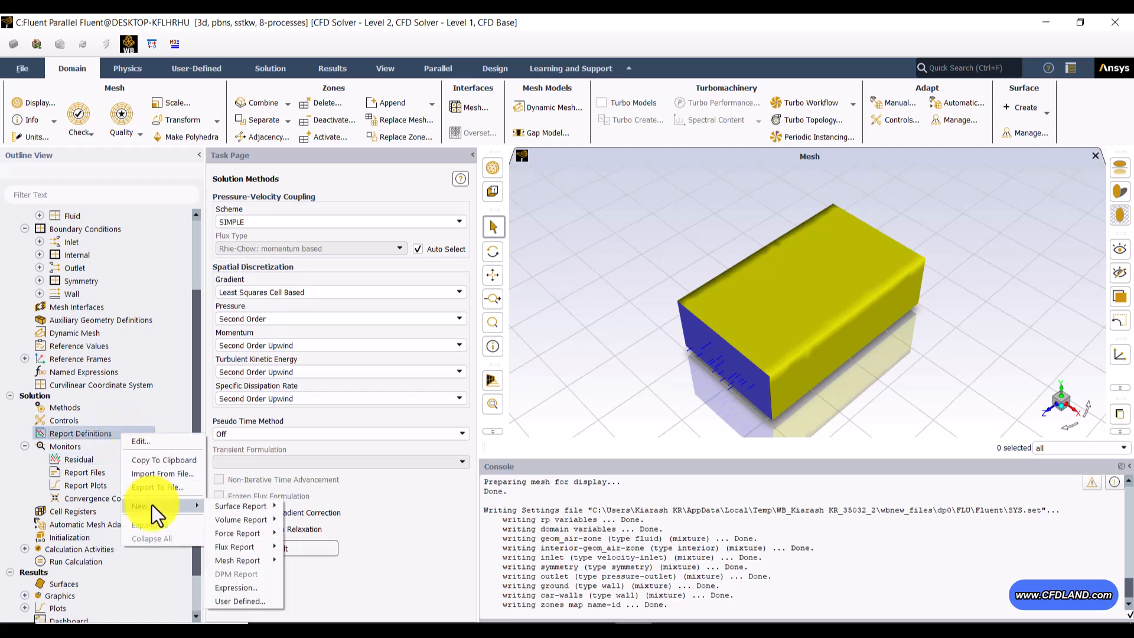
{"action": "mouse_move", "coordinate": [235, 506]}
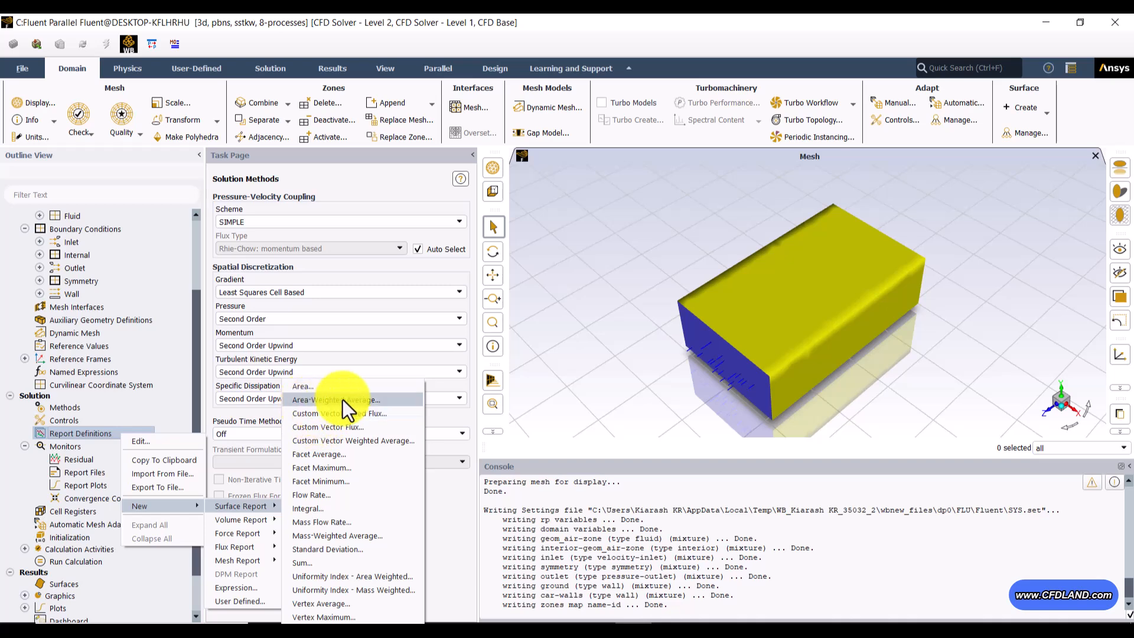
{"action": "left_click", "coordinate": [372, 399]}
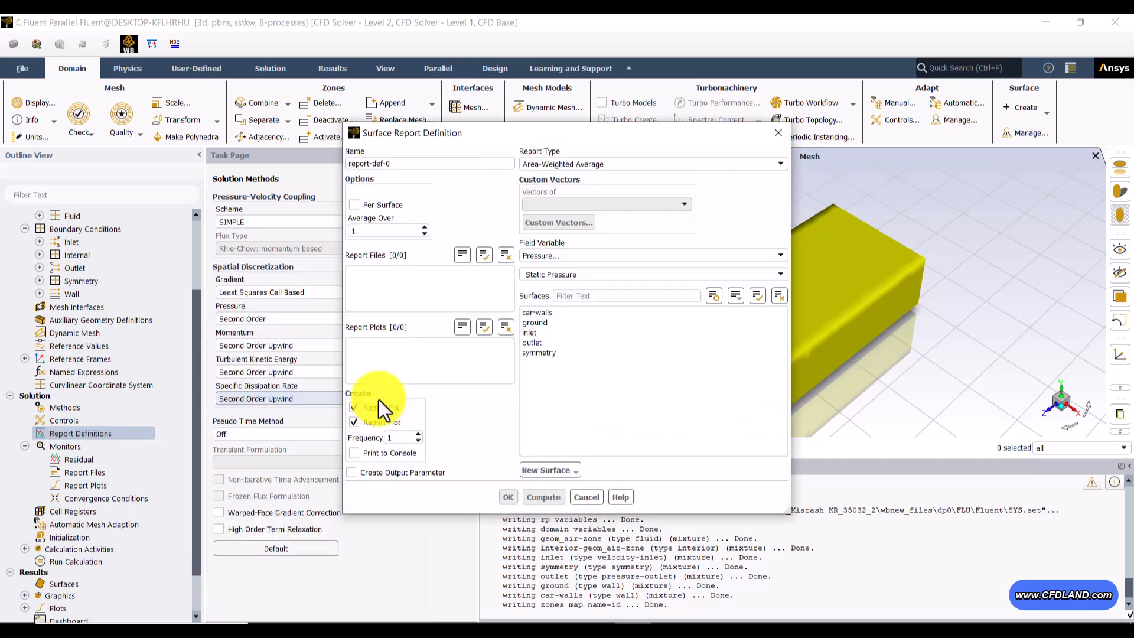
{"action": "triple_click", "coordinate": [441, 163]}
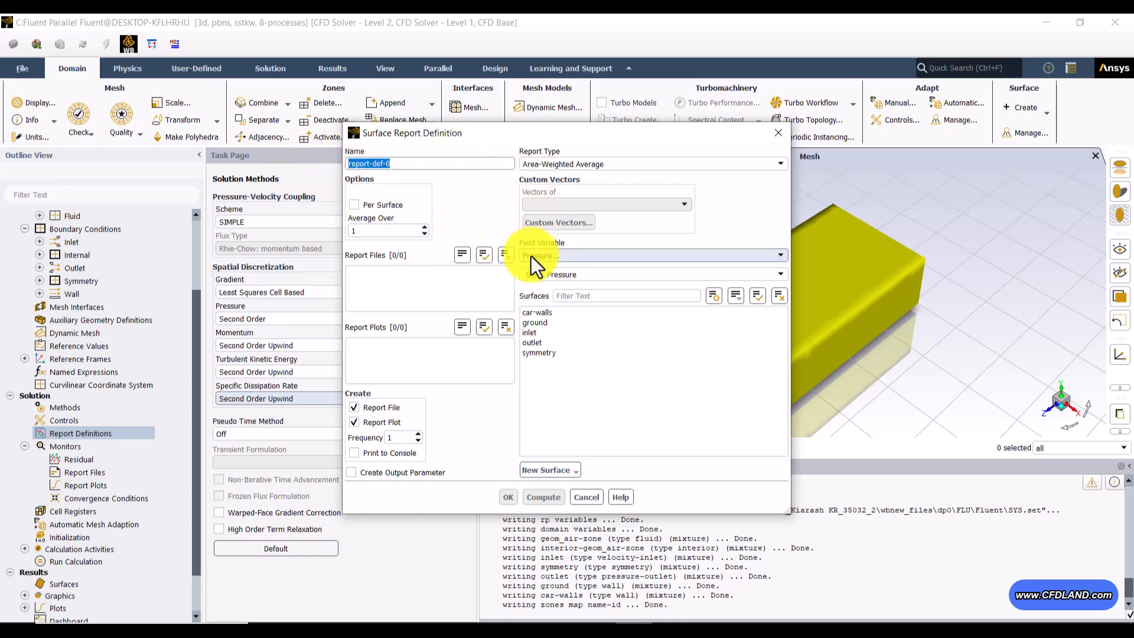
{"action": "left_click", "coordinate": [605, 257]}
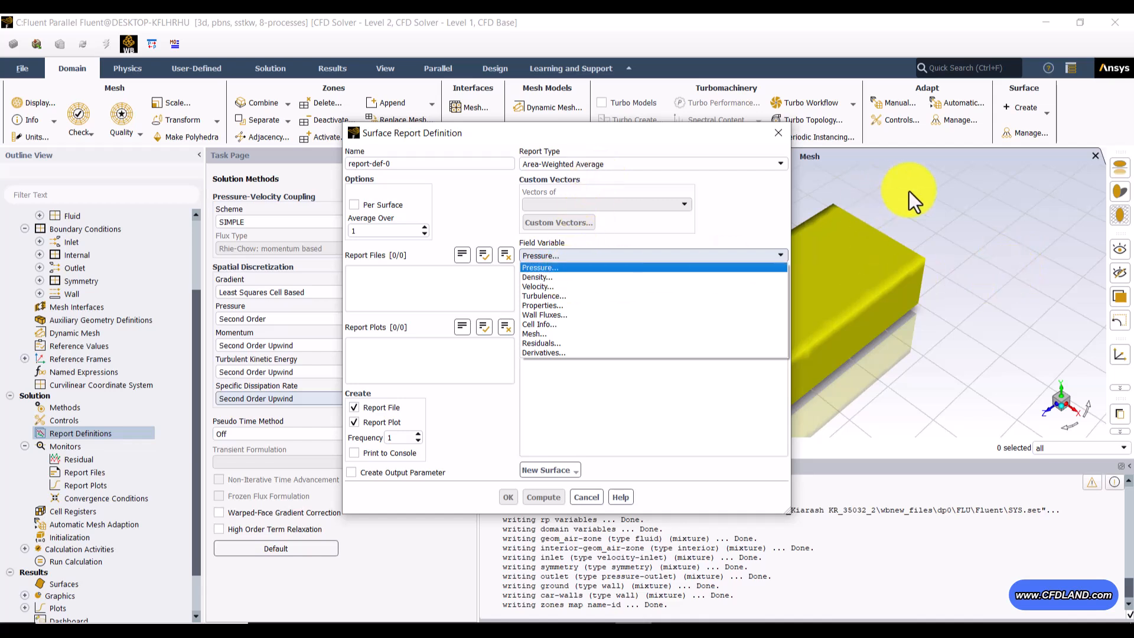
{"action": "left_click", "coordinate": [647, 253]}
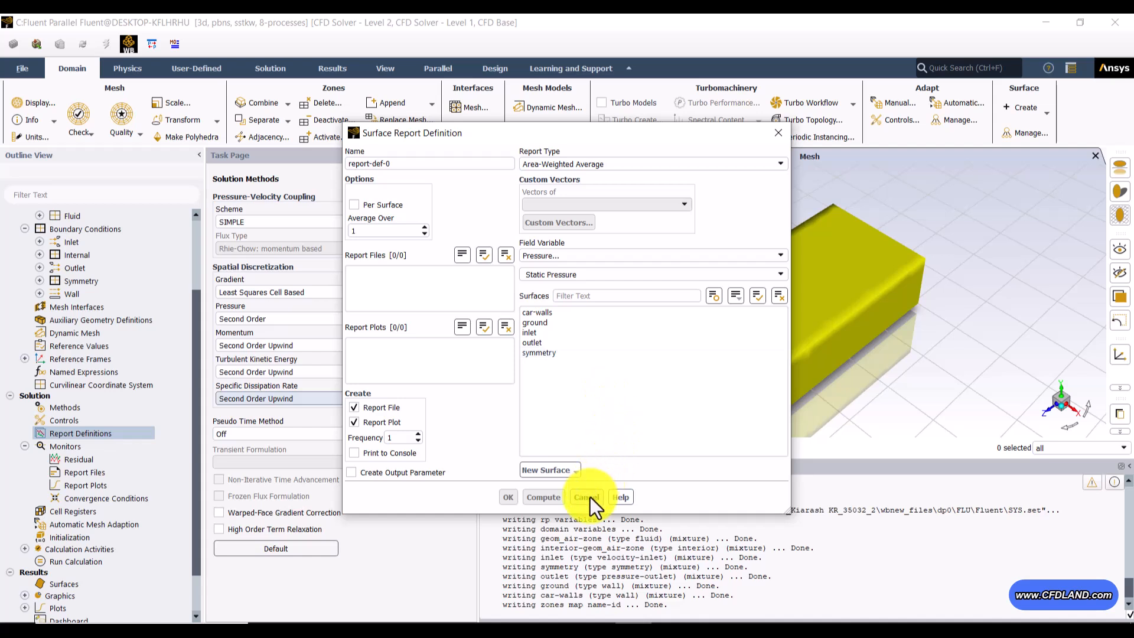
{"action": "left_click", "coordinate": [562, 253]}
{"action": "left_click", "coordinate": [562, 254]}
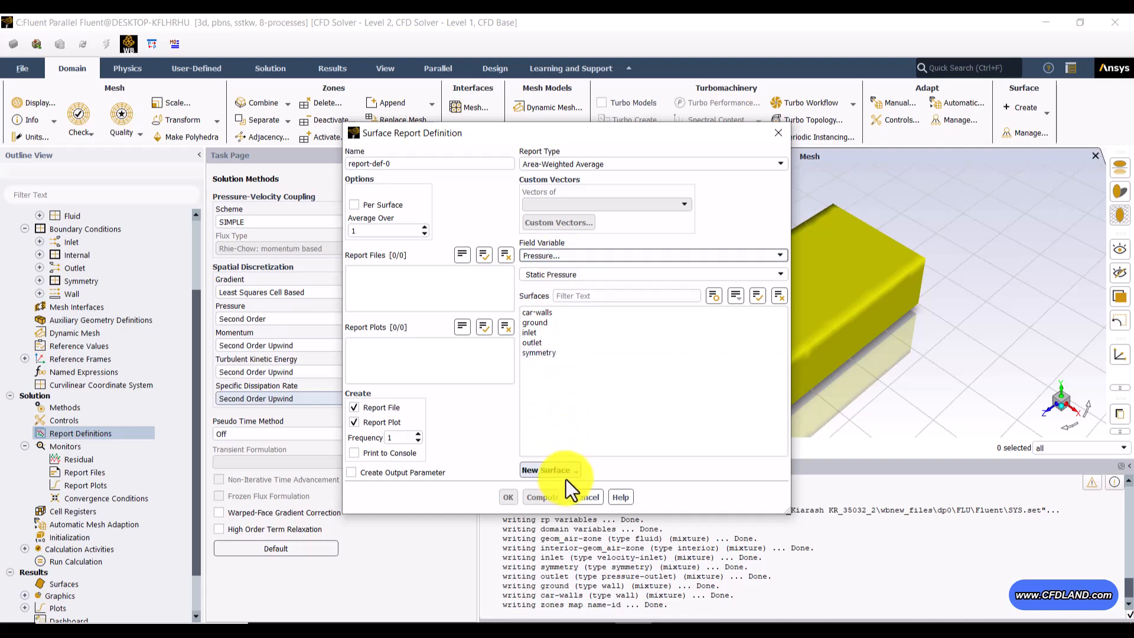
{"action": "left_click", "coordinate": [575, 496]}
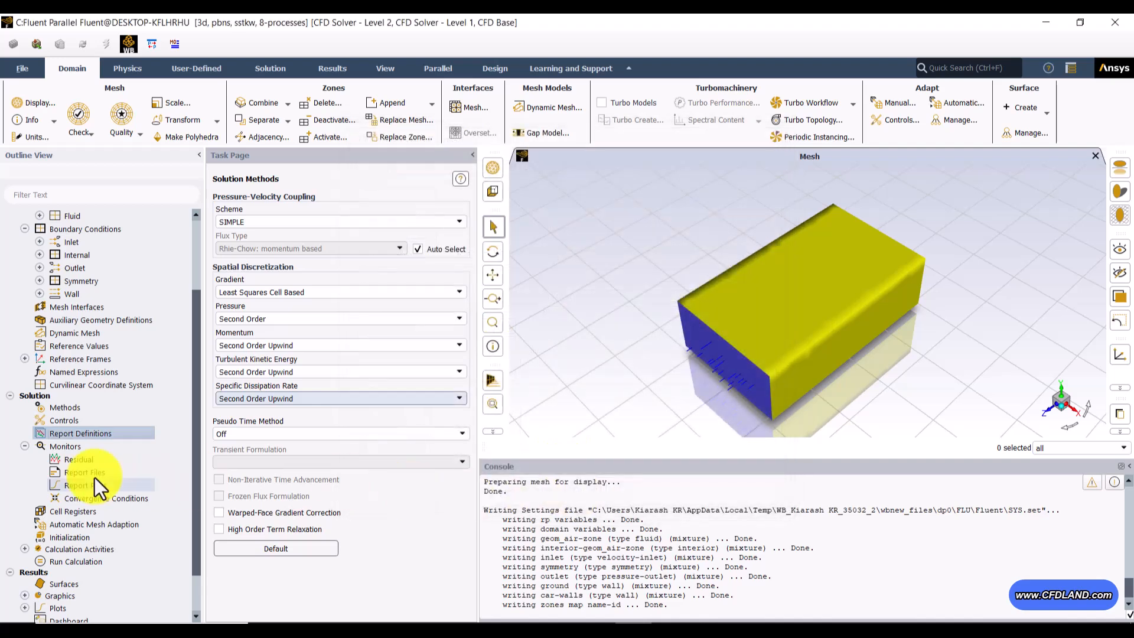
Step: Start a drag report definition named dragf and select the car-walls zone for it
{"action": "right_click", "coordinate": [64, 433]}
{"action": "mouse_move", "coordinate": [112, 506]}
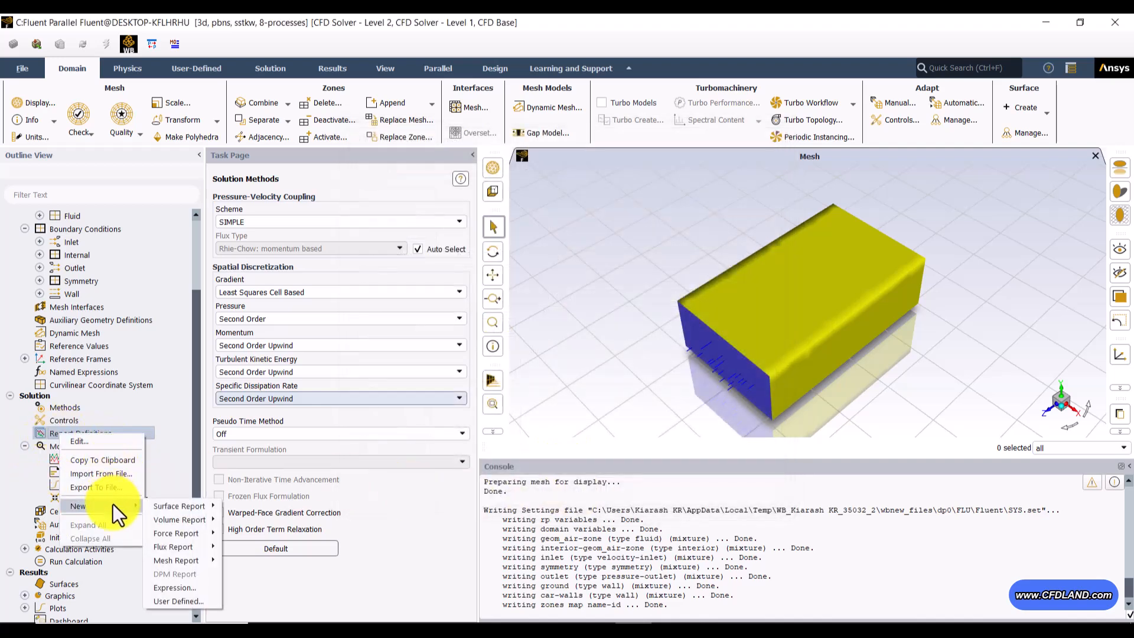
{"action": "mouse_move", "coordinate": [183, 534]}
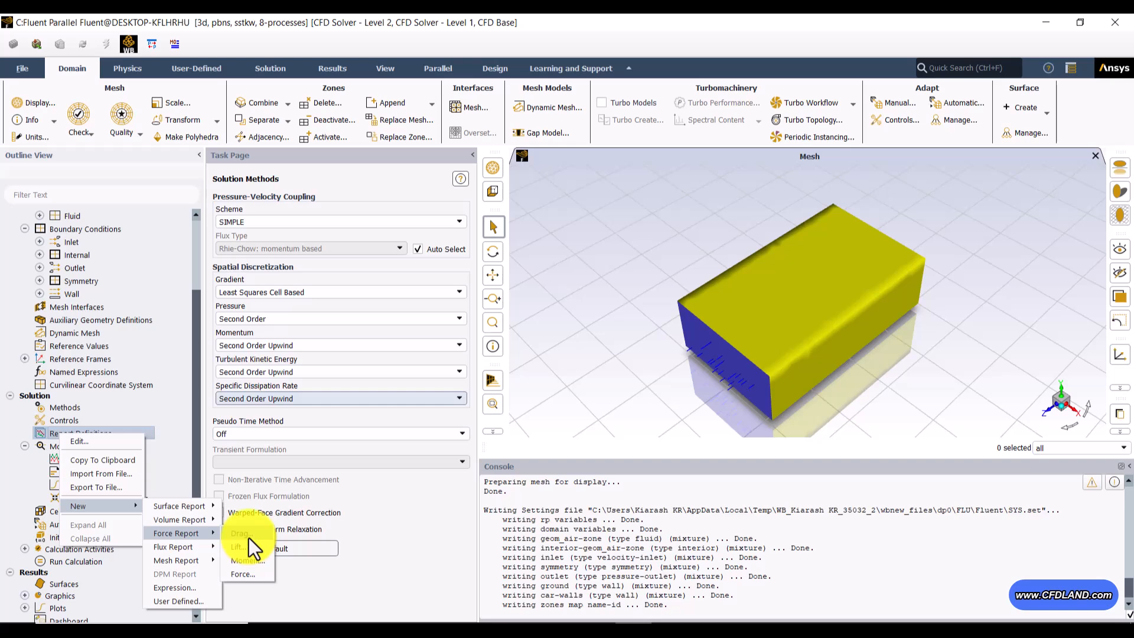
{"action": "left_click", "coordinate": [242, 533]}
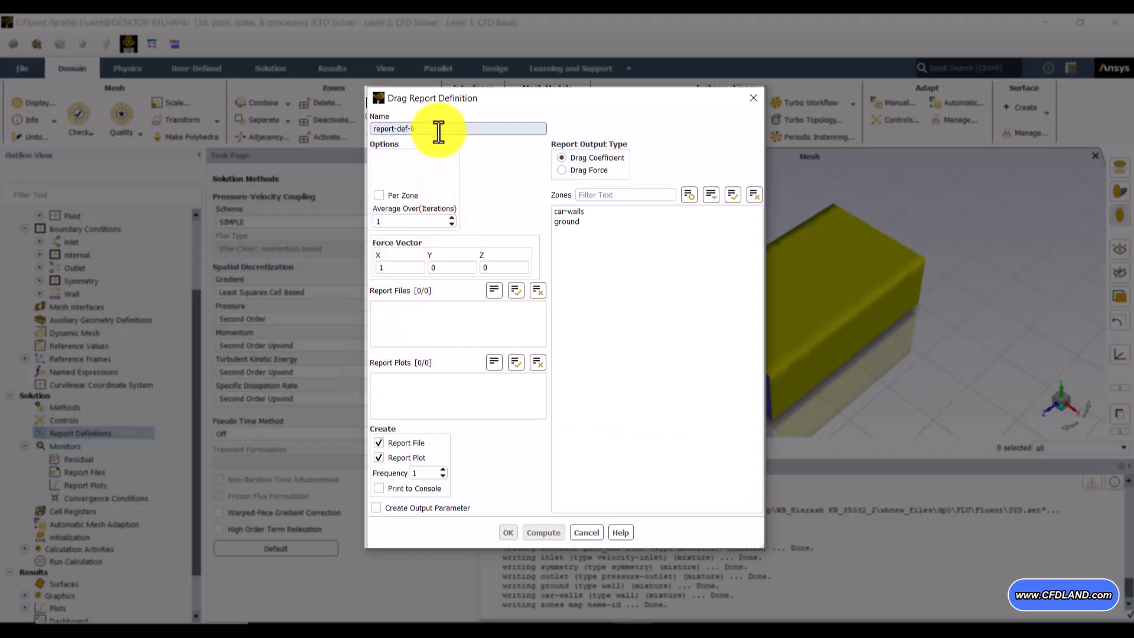
{"action": "left_click_drag", "start_coordinate": [439, 128], "coordinate": [334, 131]}
{"action": "type", "text": "dragf"}
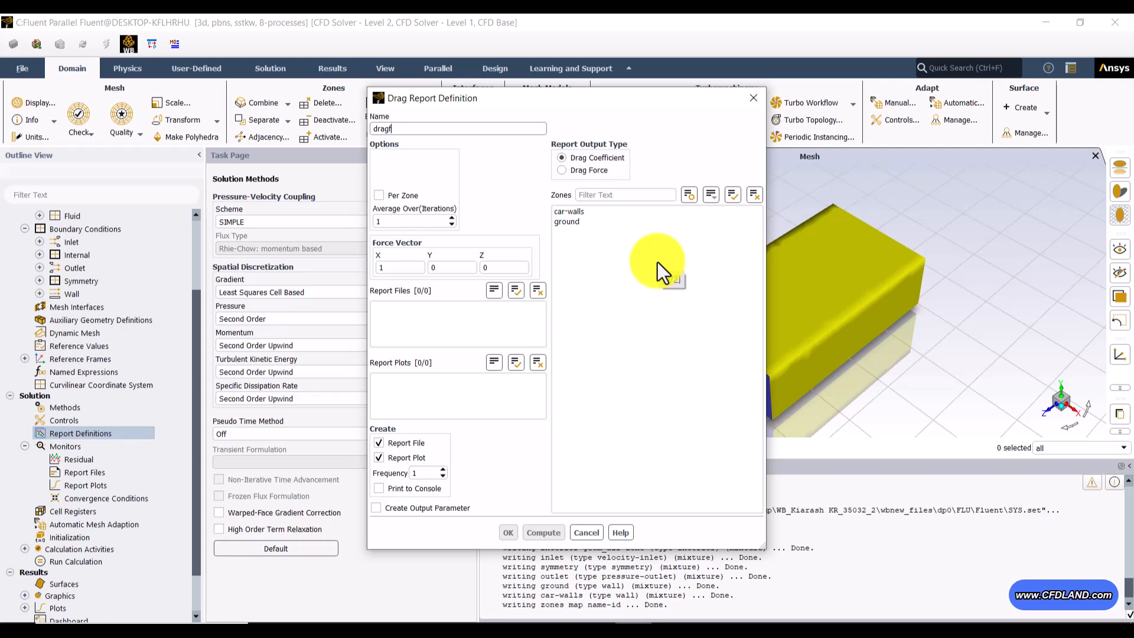
{"action": "left_click", "coordinate": [576, 213]}
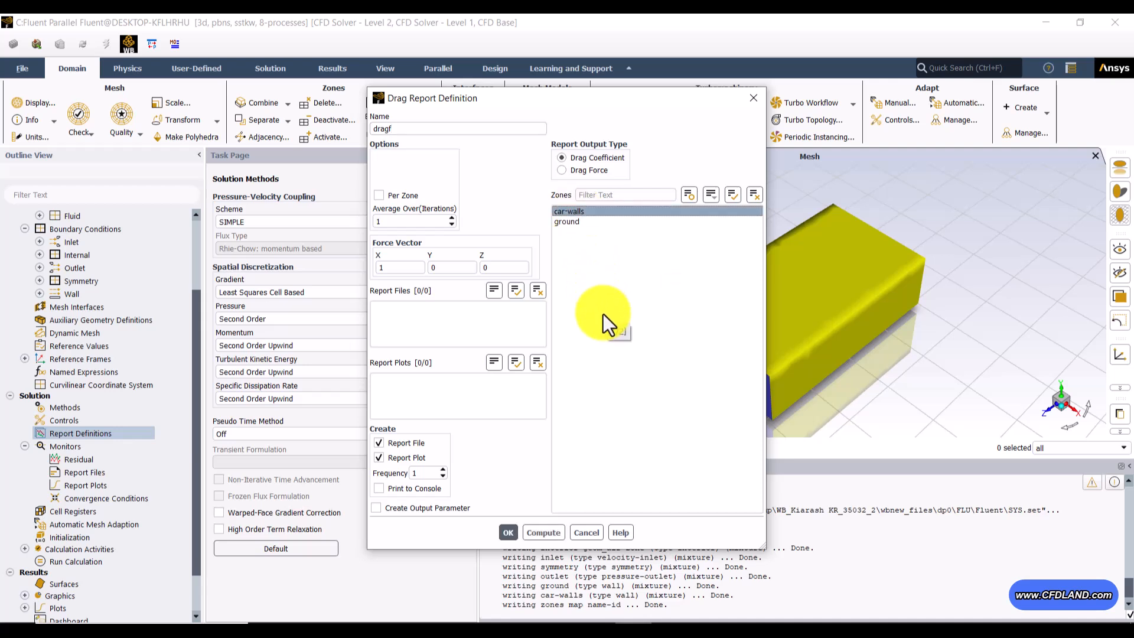
Step: Set the drag report's force vector to X 0, Y 0, Z -1 and save the report definition
{"action": "left_click_drag", "start_coordinate": [528, 101], "coordinate": [279, 129]}
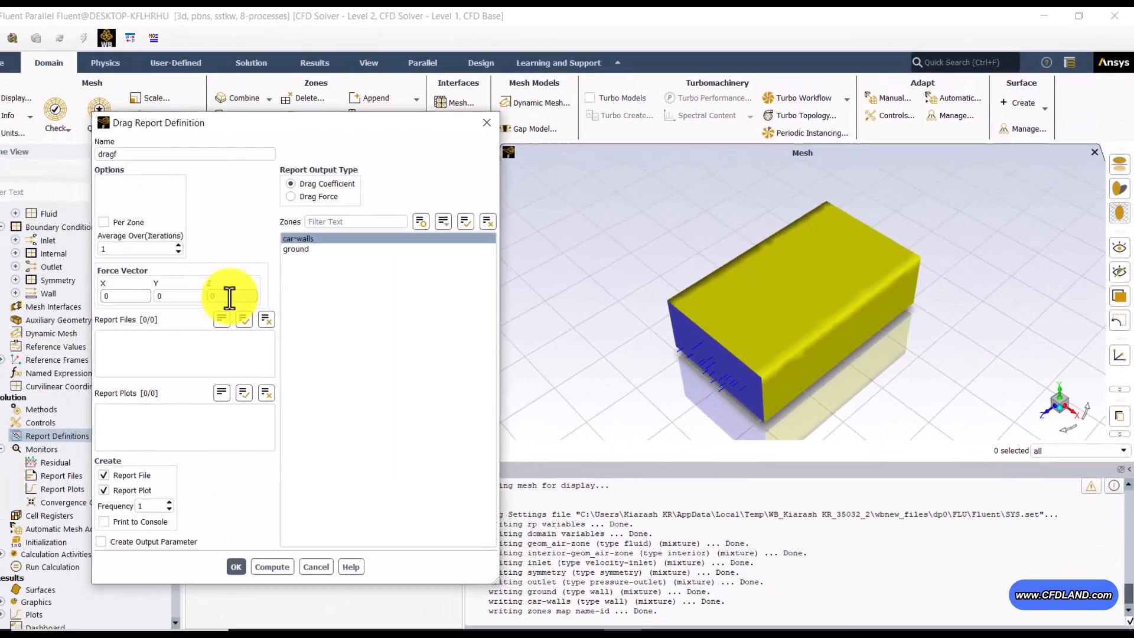
{"action": "left_click_drag", "start_coordinate": [249, 294], "coordinate": [196, 298]}
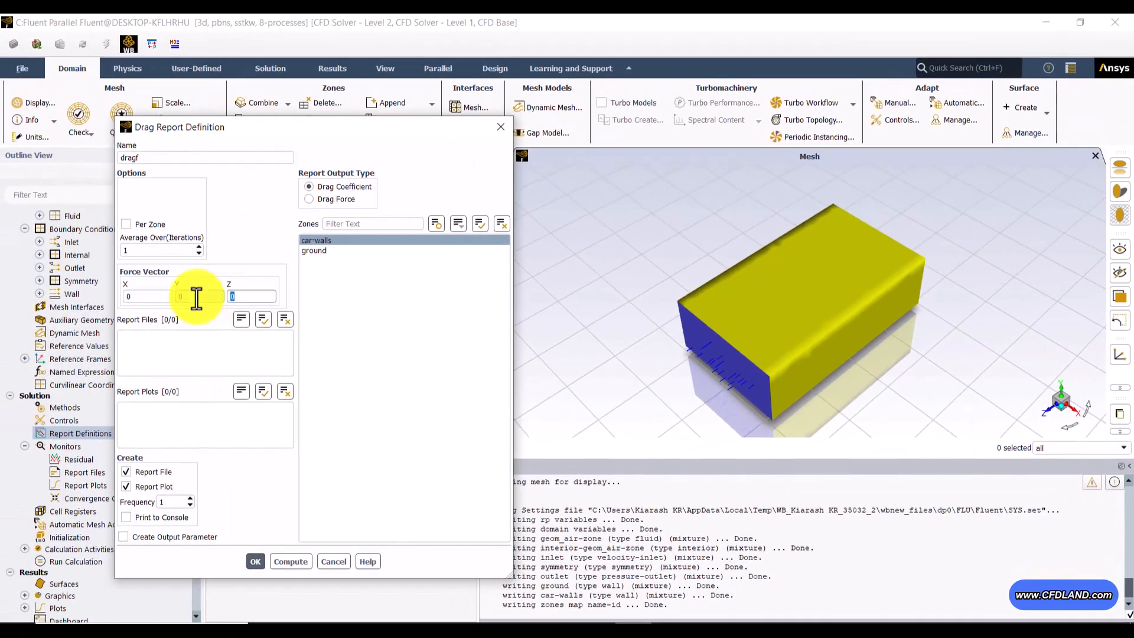
{"action": "type", "text": "-1"}
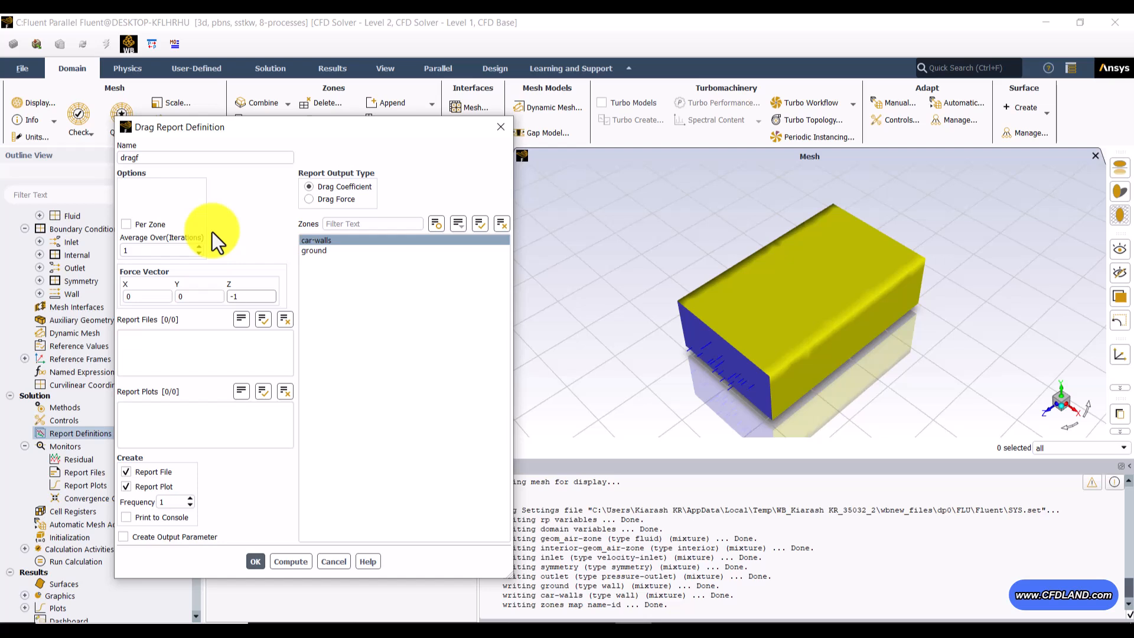
{"action": "left_click", "coordinate": [258, 560]}
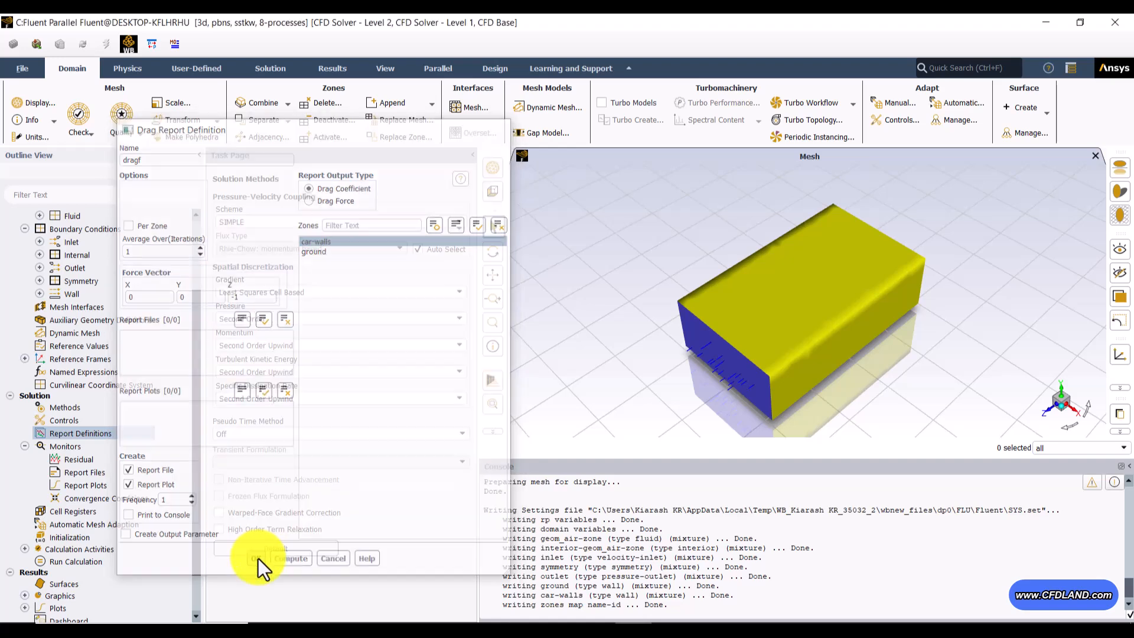
Step: Choose Standard Initialization with the default initial values and initialize the solution
{"action": "left_click", "coordinate": [23, 432]}
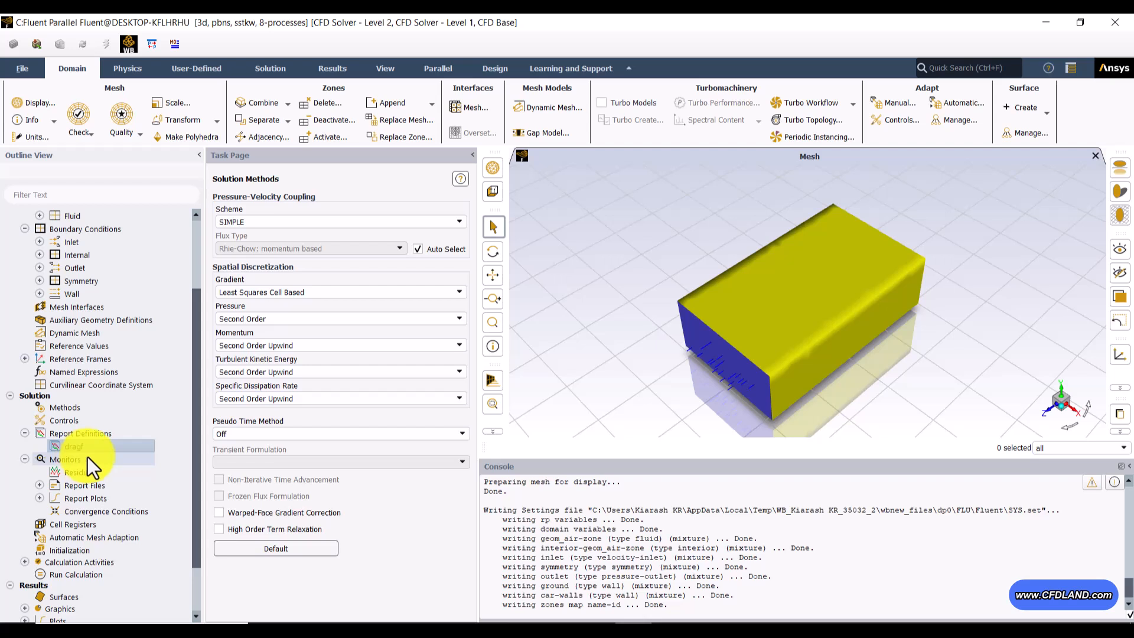
{"action": "left_click", "coordinate": [25, 458]}
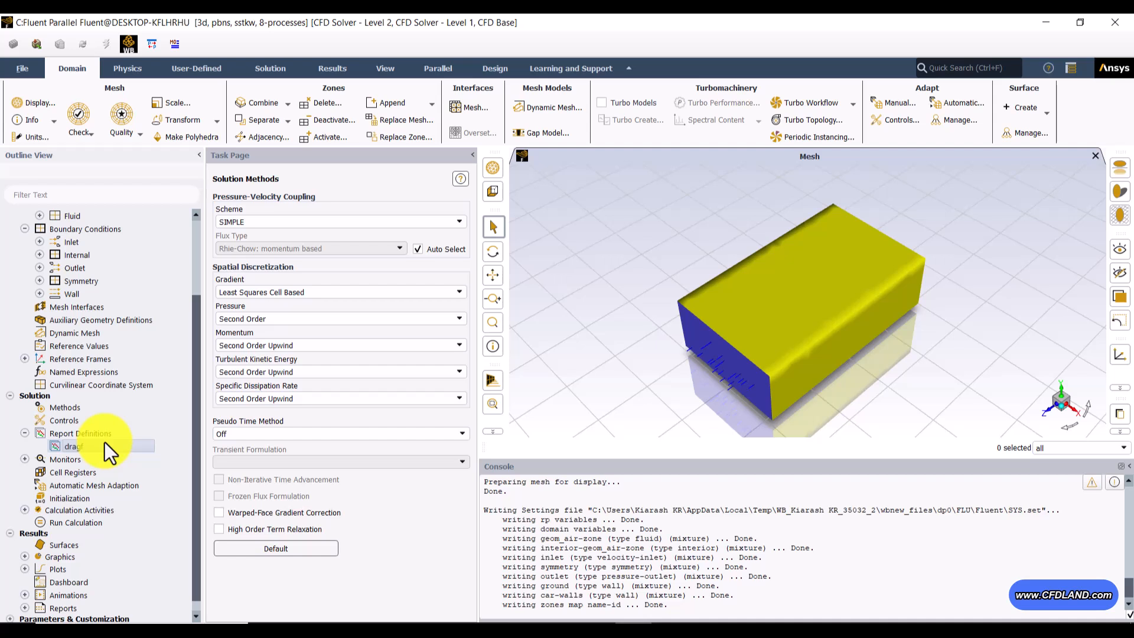
{"action": "left_click", "coordinate": [72, 502]}
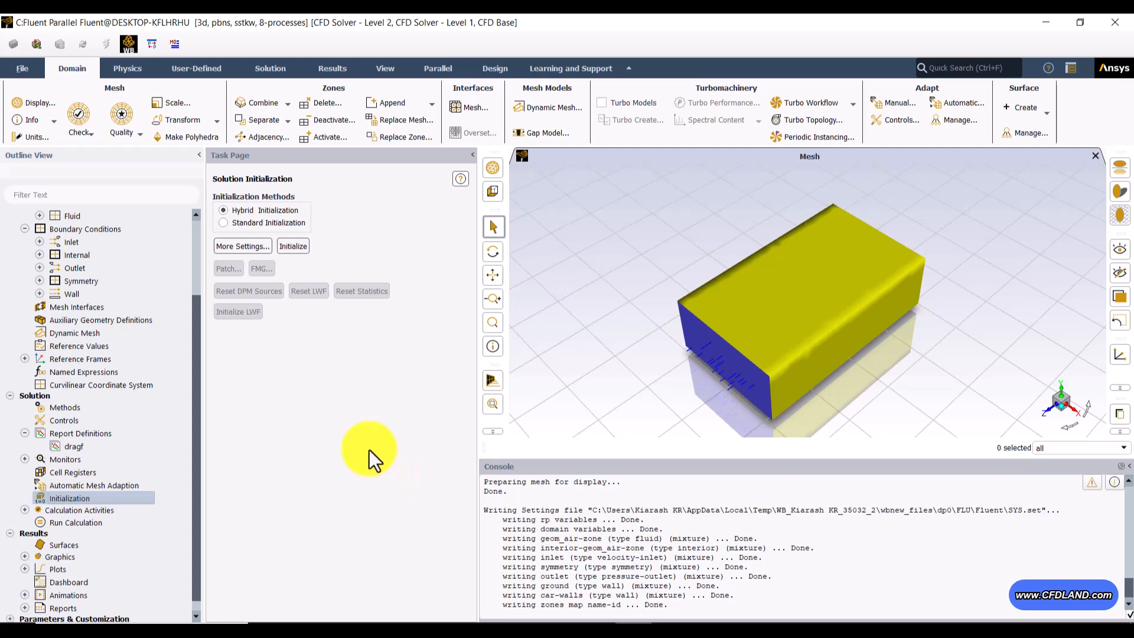
{"action": "left_click", "coordinate": [229, 223]}
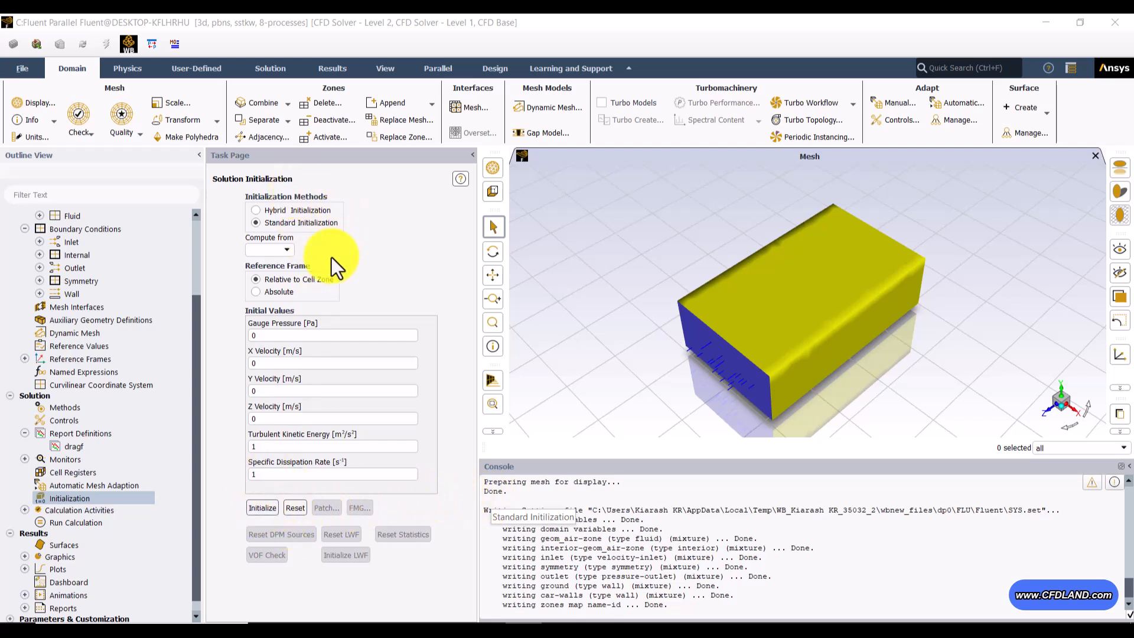
{"action": "left_click", "coordinate": [263, 507]}
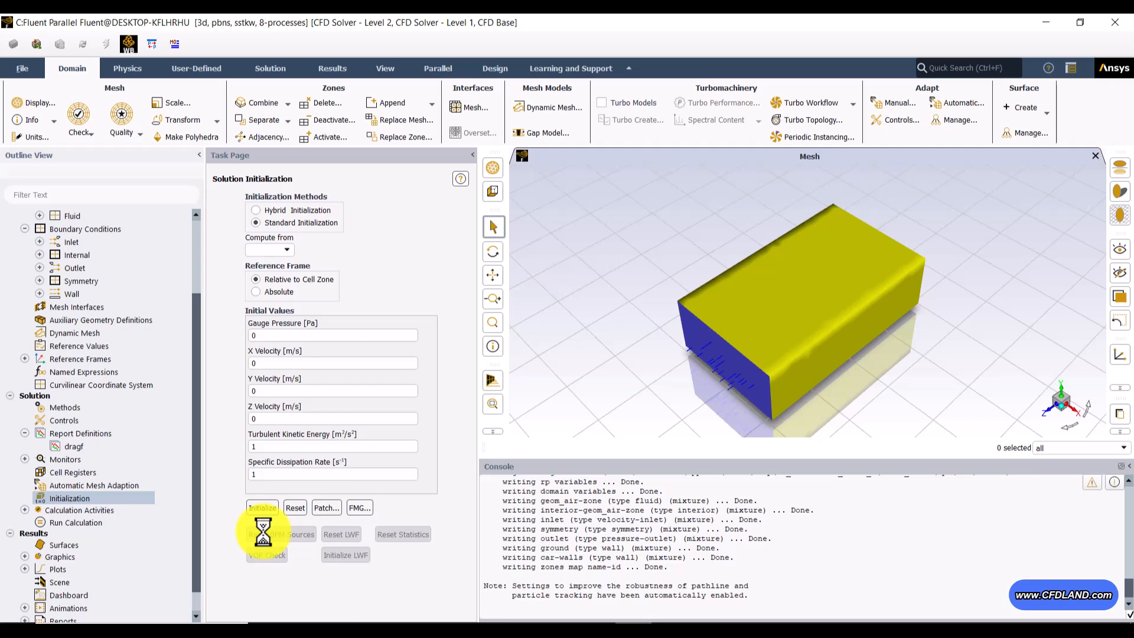
Step: Set the number of iterations to 3000 and start the calculation
{"action": "left_click", "coordinate": [80, 526]}
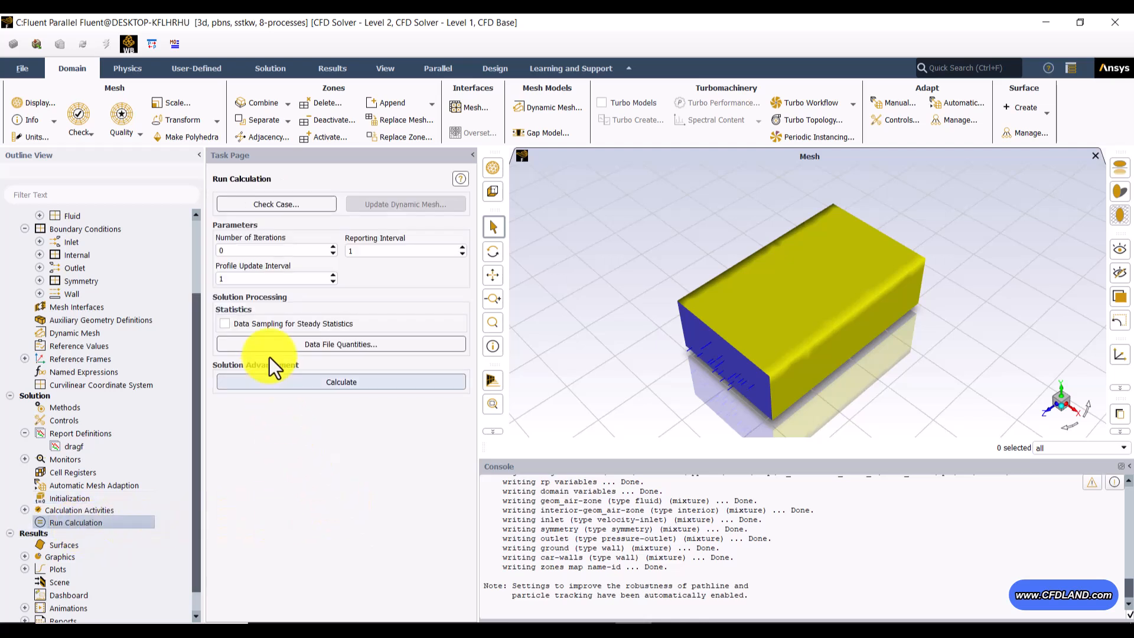
{"action": "double_click", "coordinate": [247, 252]}
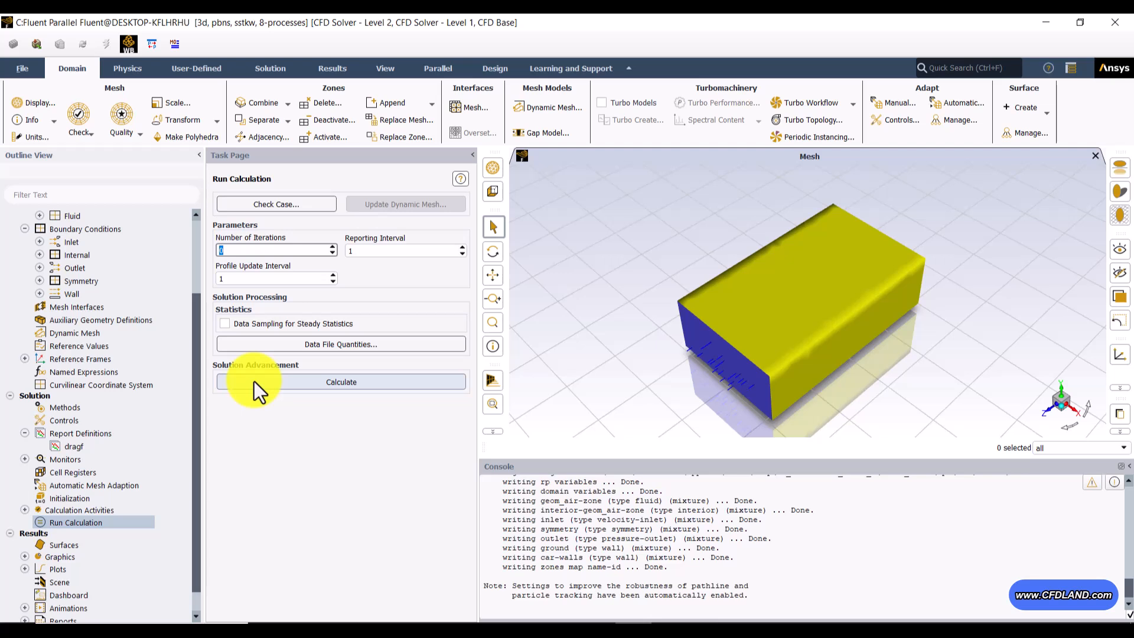
{"action": "type", "text": "3000"}
{"action": "left_click", "coordinate": [341, 385]}
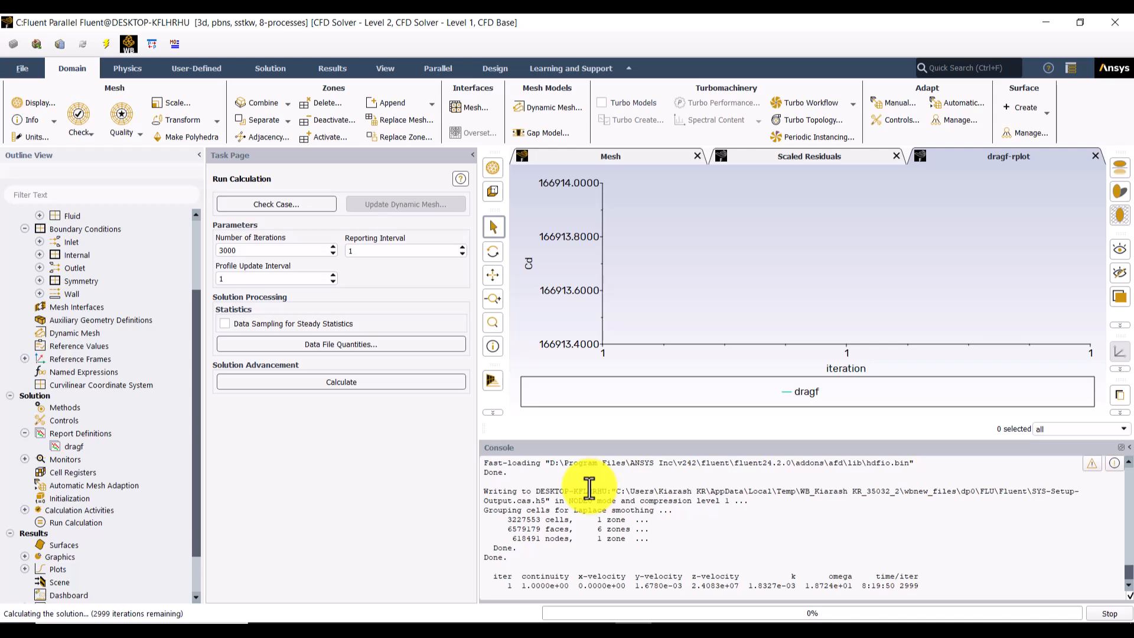
Step: Examine the scaled residuals and drag coefficient plots over the iterations to judge the convergence of the solution
{"action": "left_click", "coordinate": [857, 163]}
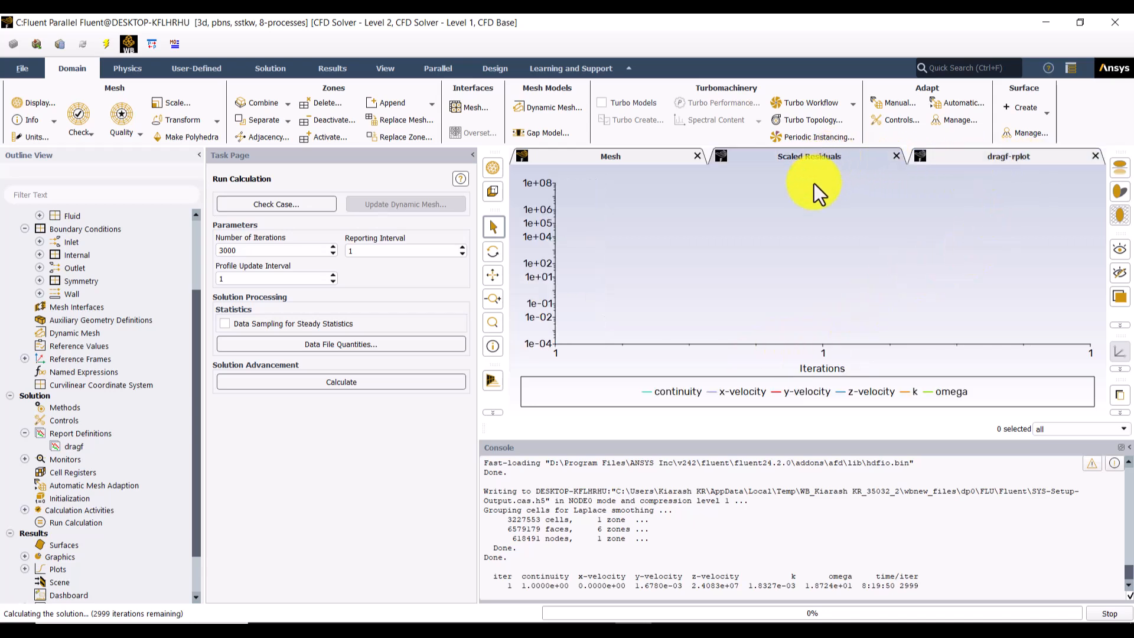
{"action": "left_click", "coordinate": [989, 162]}
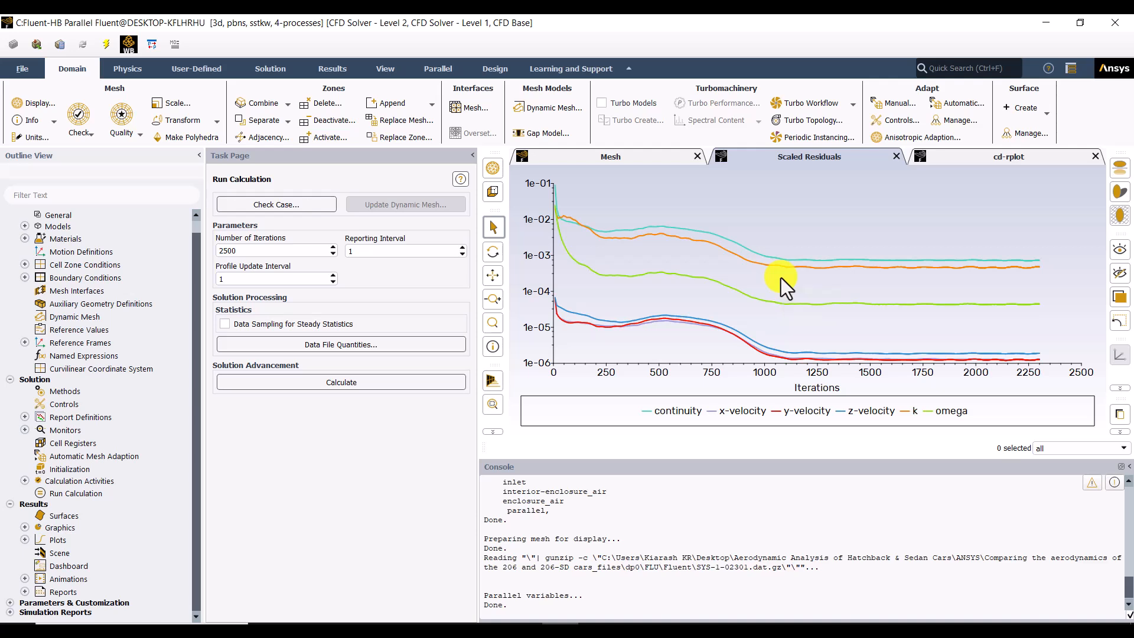
{"action": "left_click", "coordinate": [992, 162]}
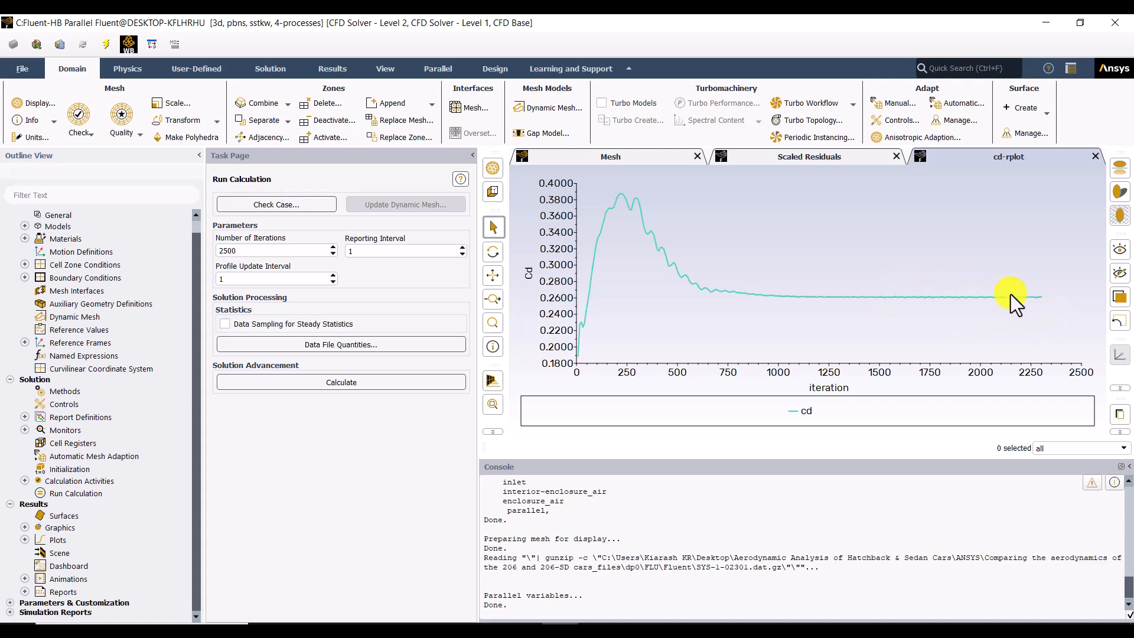
{"action": "mouse_move", "coordinate": [1023, 303]}
{"action": "left_click", "coordinate": [771, 156]}
{"action": "mouse_move", "coordinate": [982, 272]}
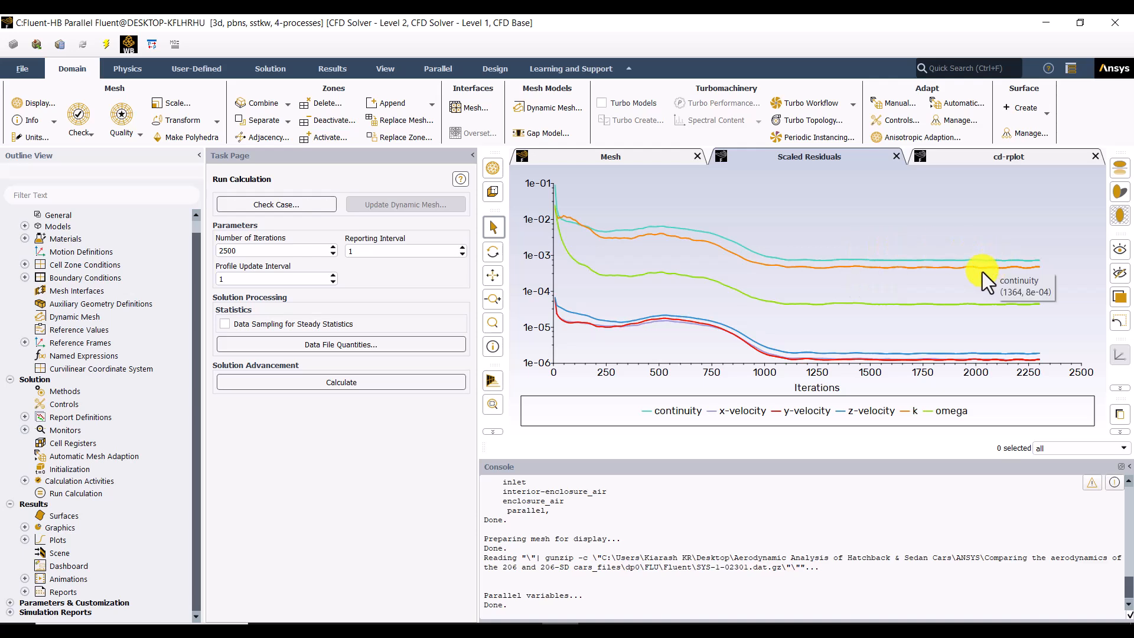
{"action": "mouse_move", "coordinate": [749, 264]}
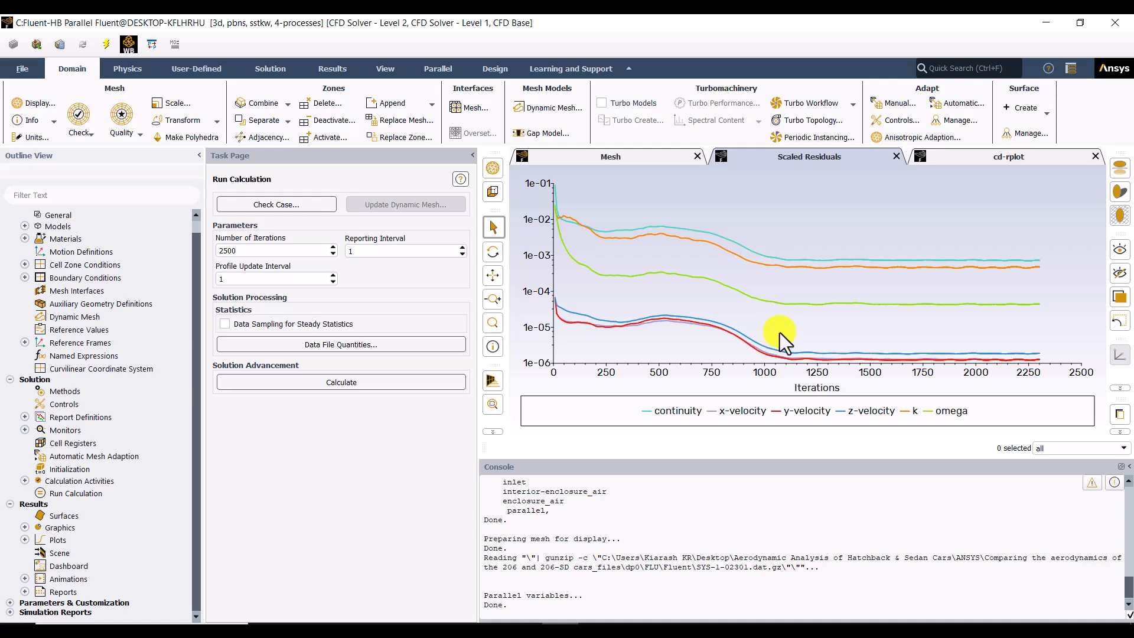
{"action": "left_click", "coordinate": [988, 163]}
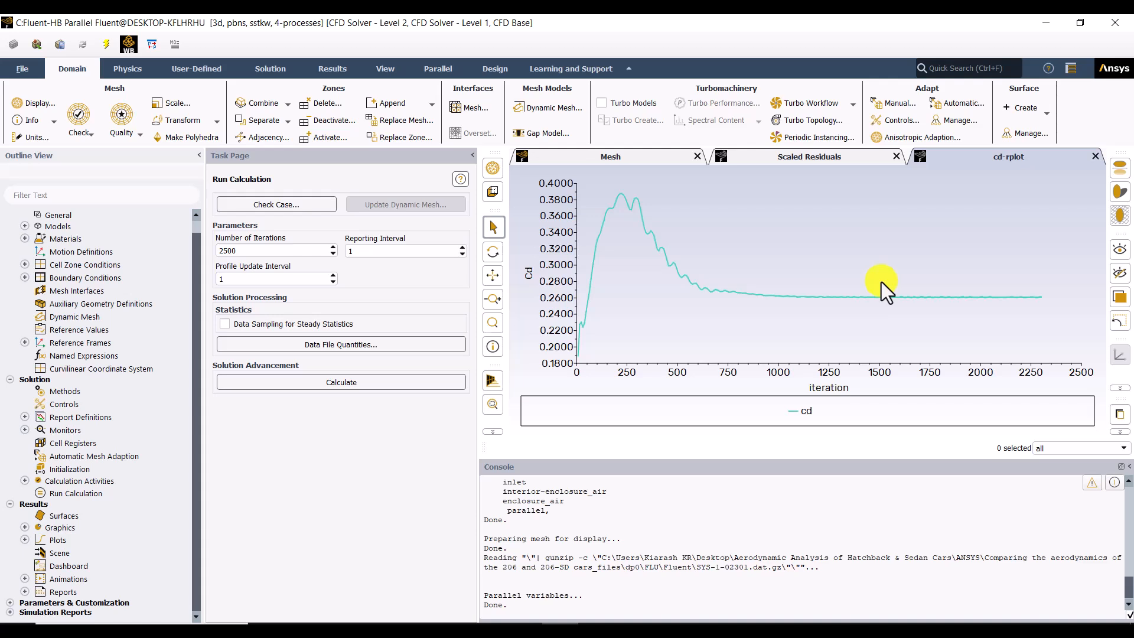
{"action": "left_click", "coordinate": [758, 160]}
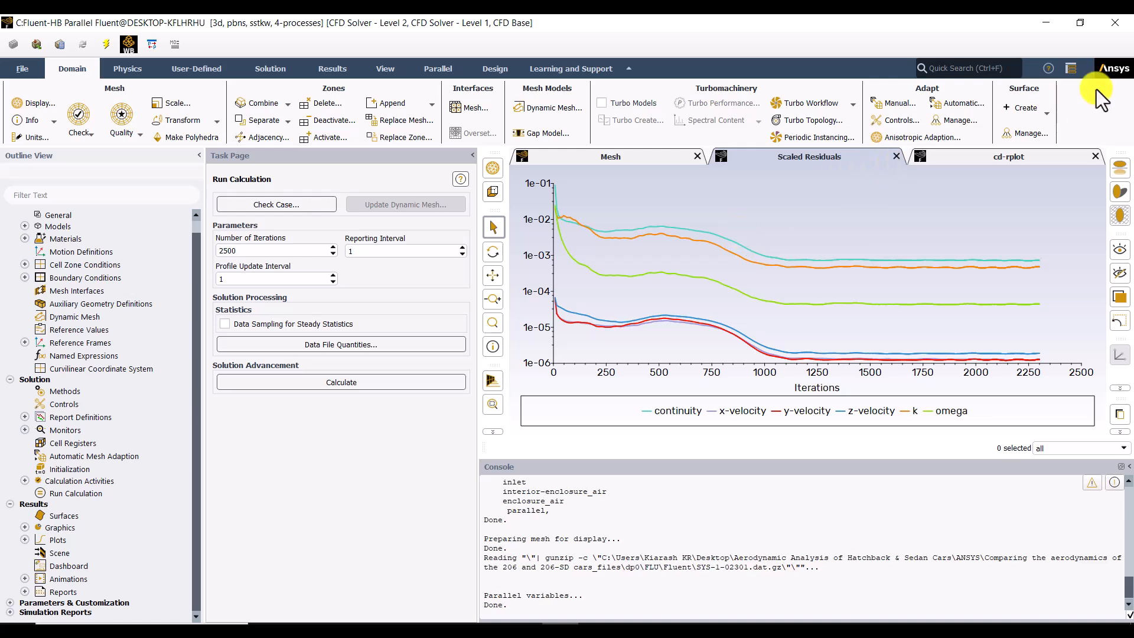
Step: Close Fluent with the option to exit without saving the changes and return to the Workbench project
{"action": "left_click", "coordinate": [1115, 22]}
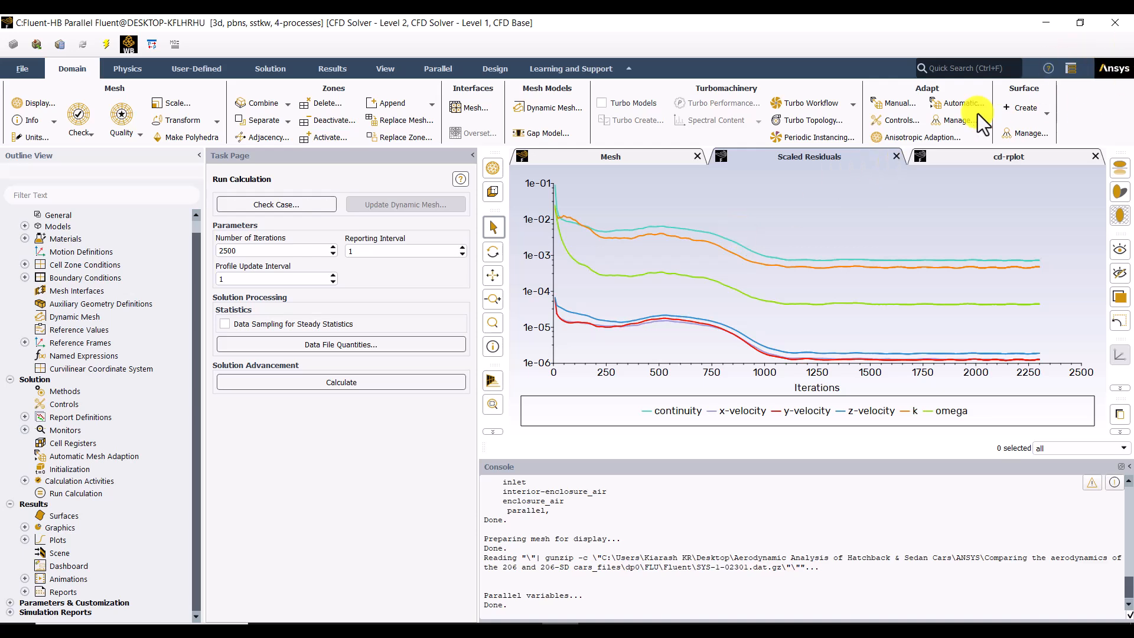
{"action": "left_click", "coordinate": [583, 338]}
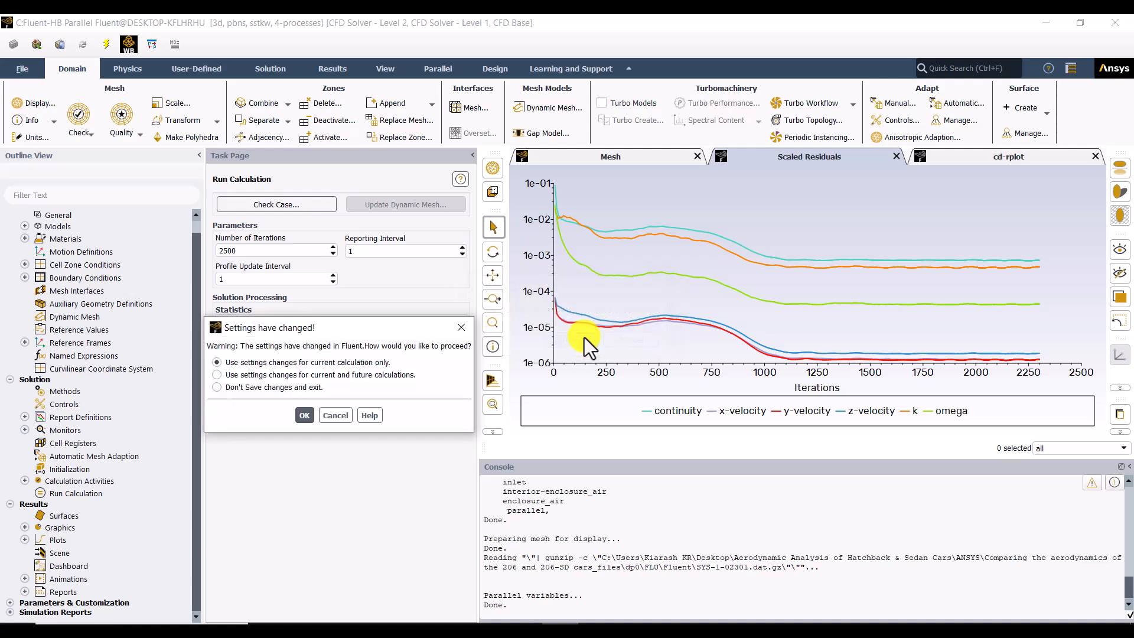
{"action": "left_click", "coordinate": [264, 389]}
{"action": "left_click", "coordinate": [300, 415]}
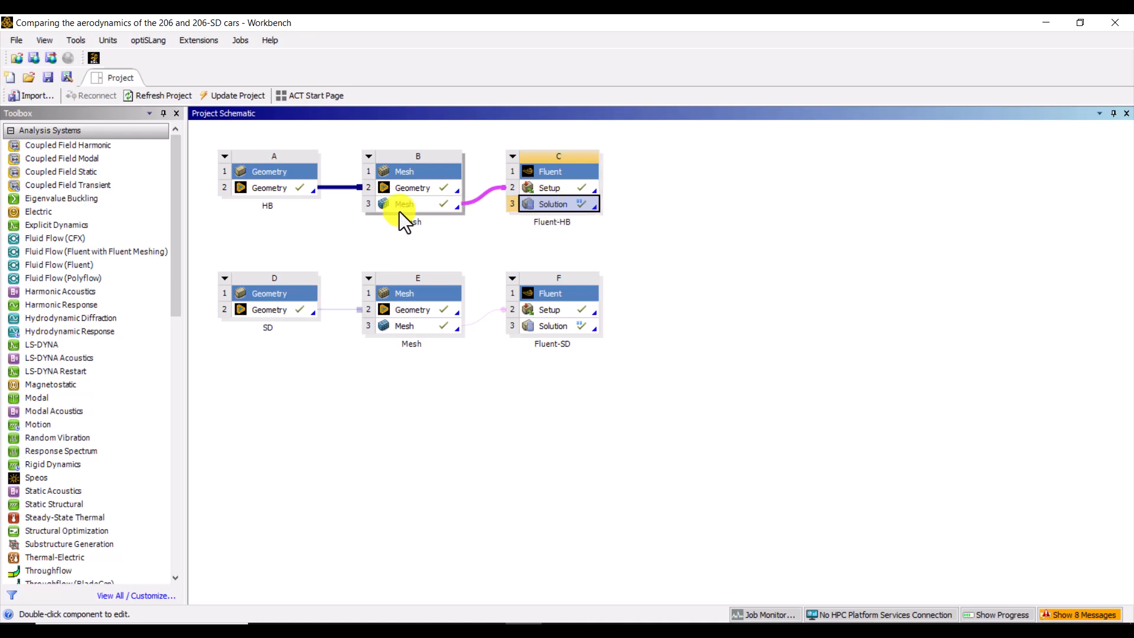
Step: Add a Results system beside Fluent-HB in the project schematic and link the Fluent-HB and Fluent-SD solutions to it
{"action": "left_click", "coordinate": [495, 238]}
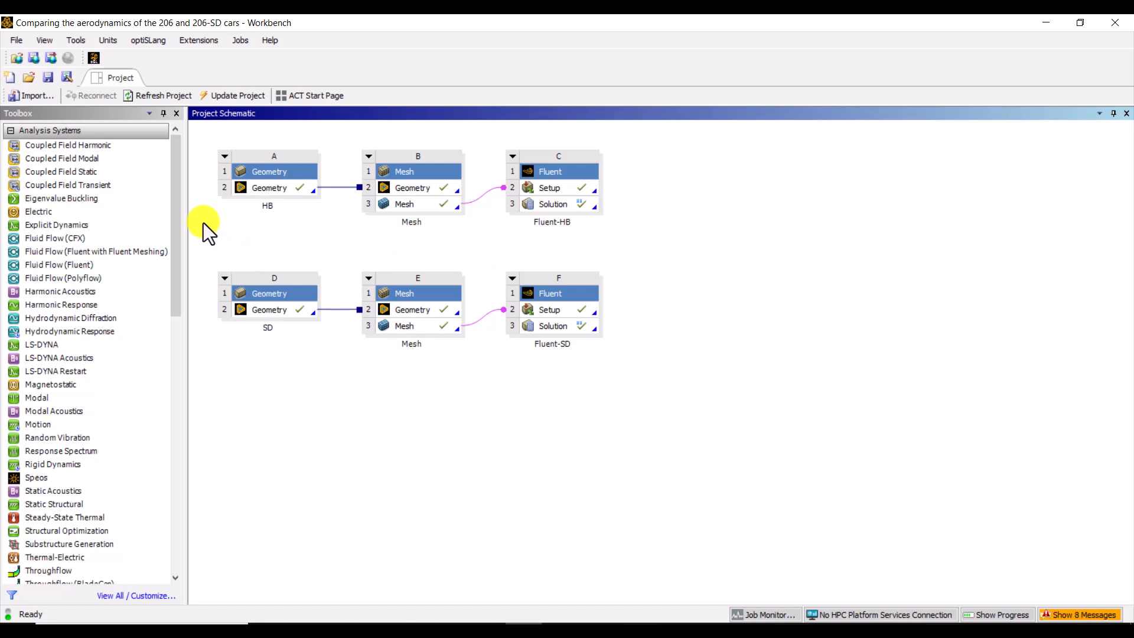
{"action": "left_click_drag", "start_coordinate": [179, 192], "coordinate": [179, 406]}
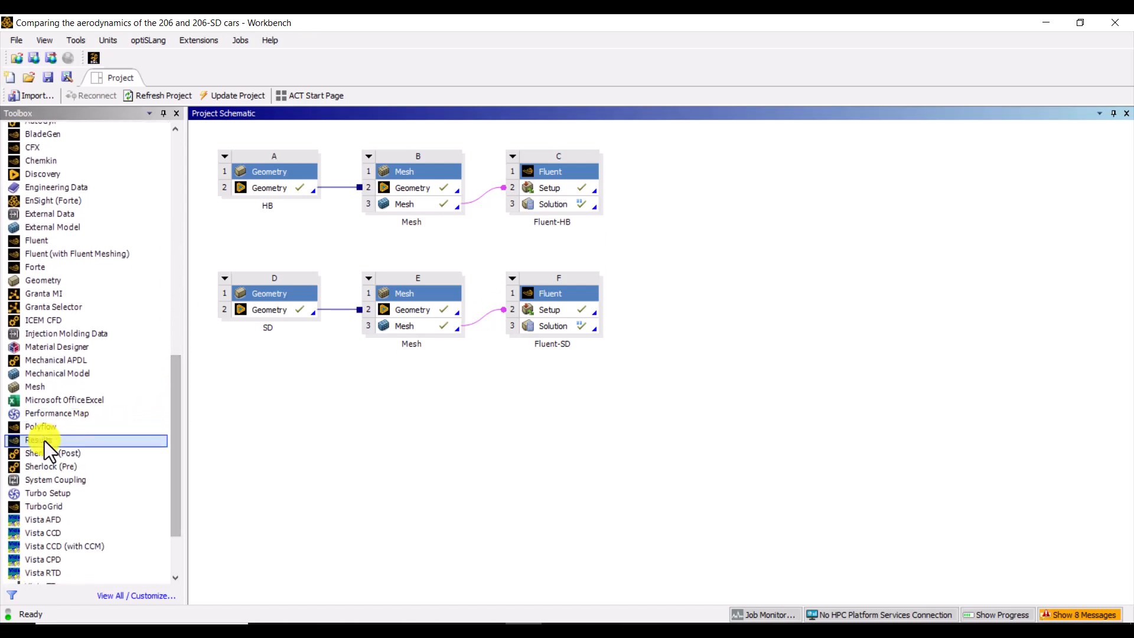
{"action": "left_click_drag", "start_coordinate": [26, 442], "coordinate": [730, 205]}
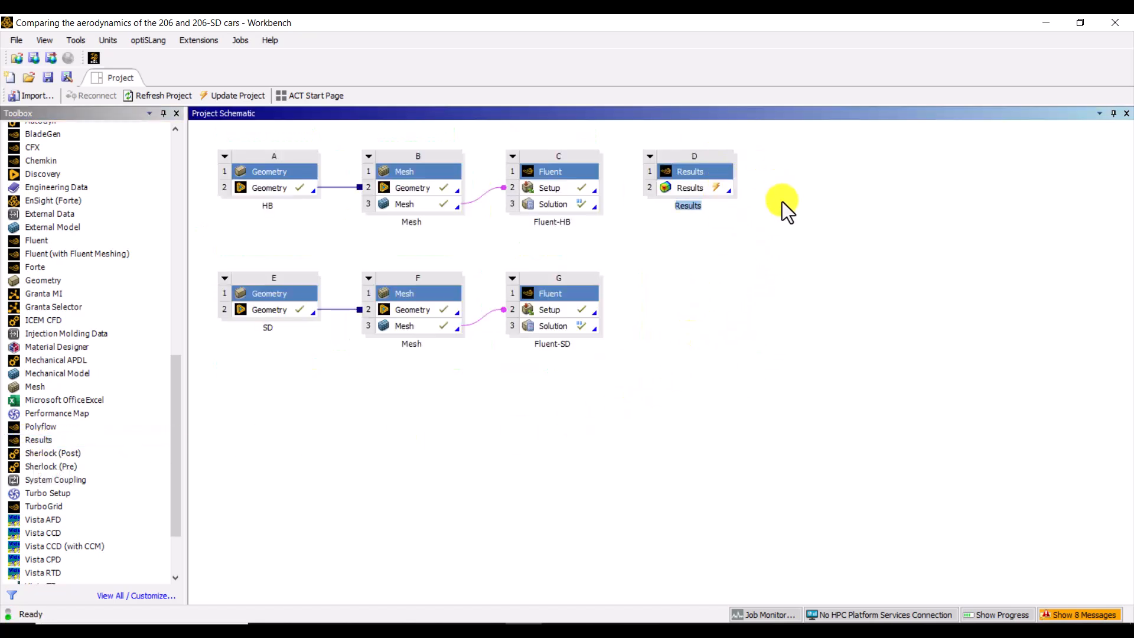
{"action": "left_click_drag", "start_coordinate": [543, 208], "coordinate": [698, 186]}
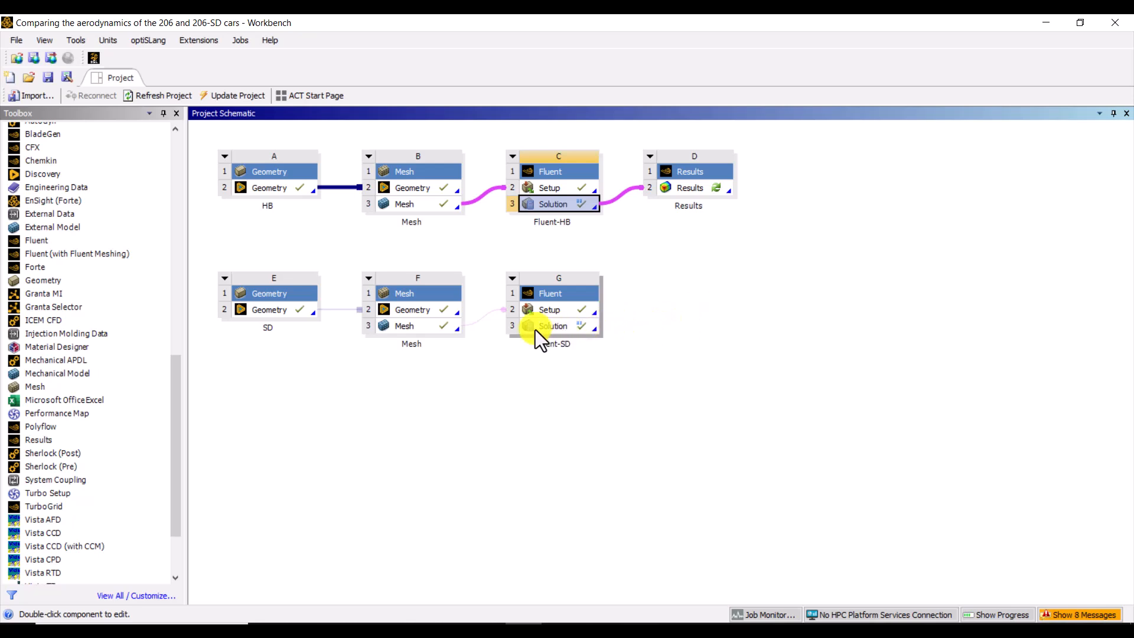
{"action": "left_click_drag", "start_coordinate": [535, 330], "coordinate": [689, 184]}
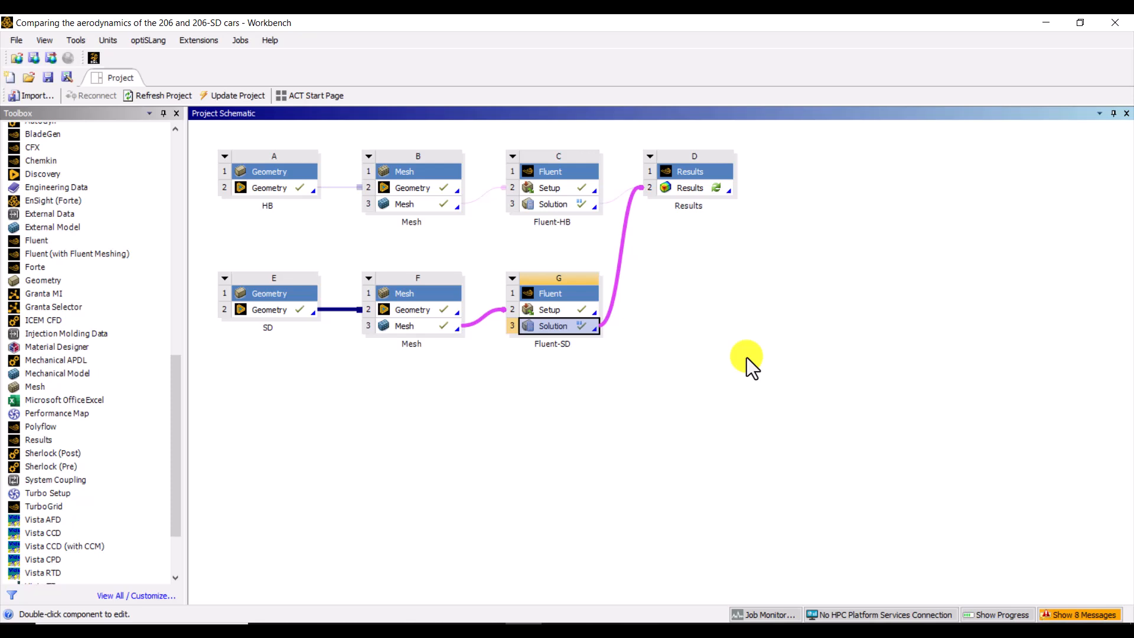
Step: Open the shared Results component in CFD-Post, maximize its window and widen the 3D viewer
{"action": "double_click", "coordinate": [691, 188]}
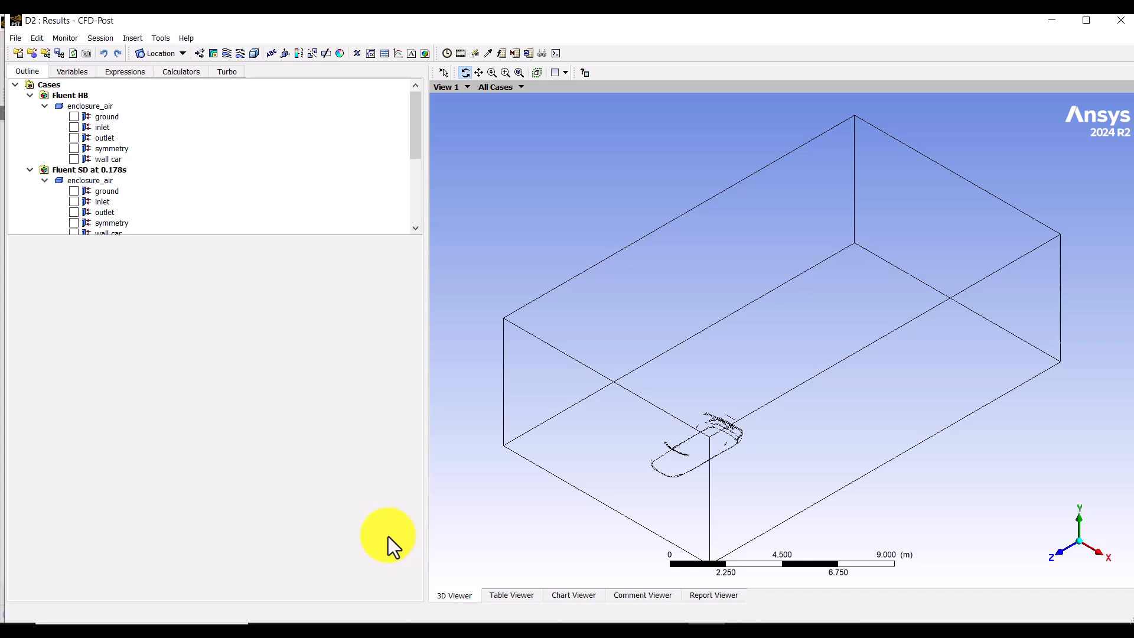
{"action": "left_click", "coordinate": [1085, 20]}
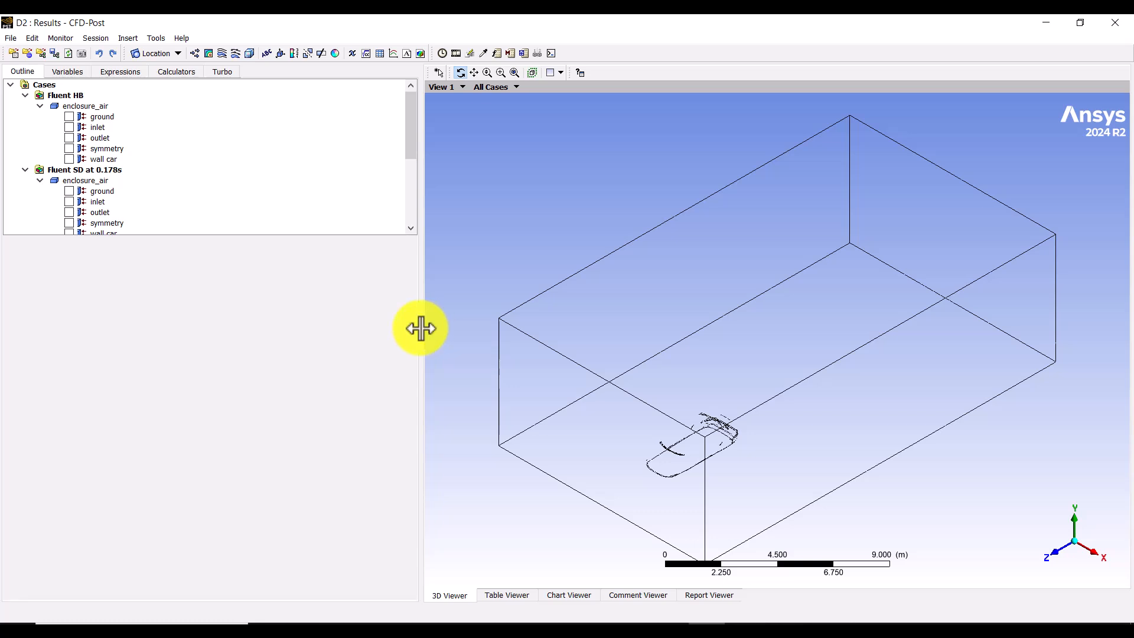
{"action": "left_click_drag", "start_coordinate": [419, 328], "coordinate": [334, 329]}
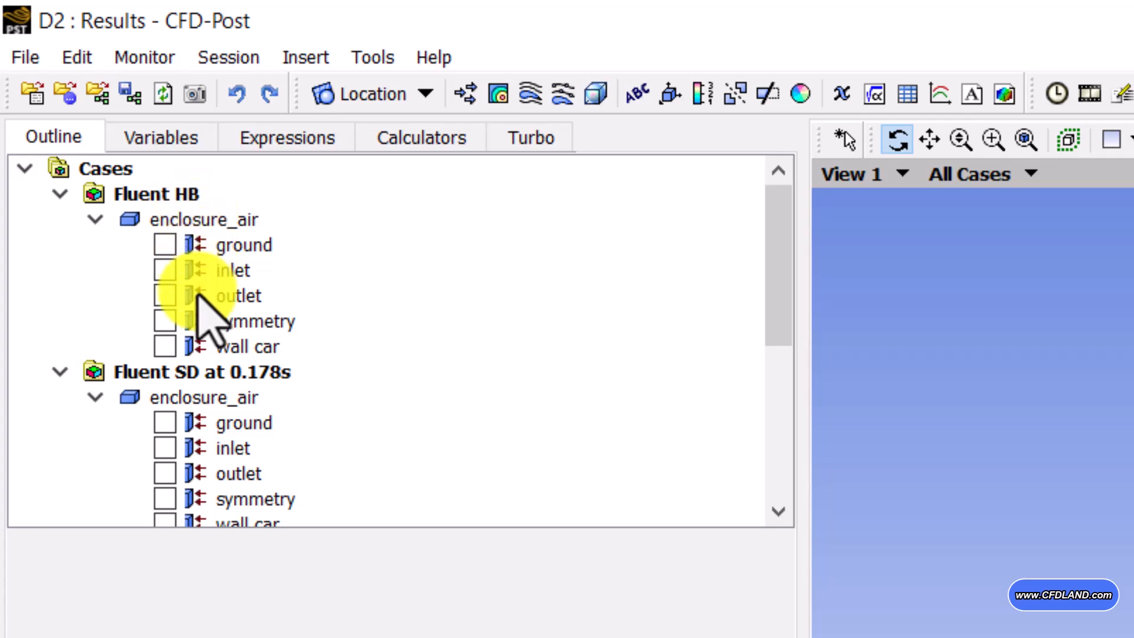
Step: Examine the boundaries of the Fluent HB and Fluent SD cases, showing and hiding the HB symmetry surface
{"action": "left_click", "coordinate": [192, 371]}
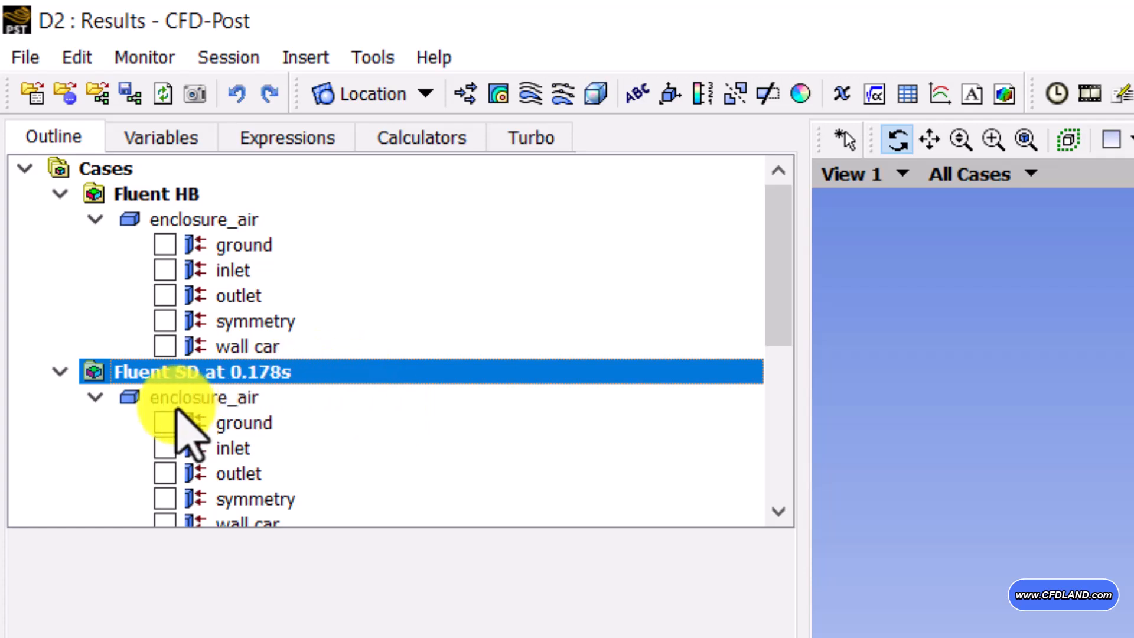
{"action": "left_click", "coordinate": [95, 397]}
{"action": "left_click", "coordinate": [96, 219]}
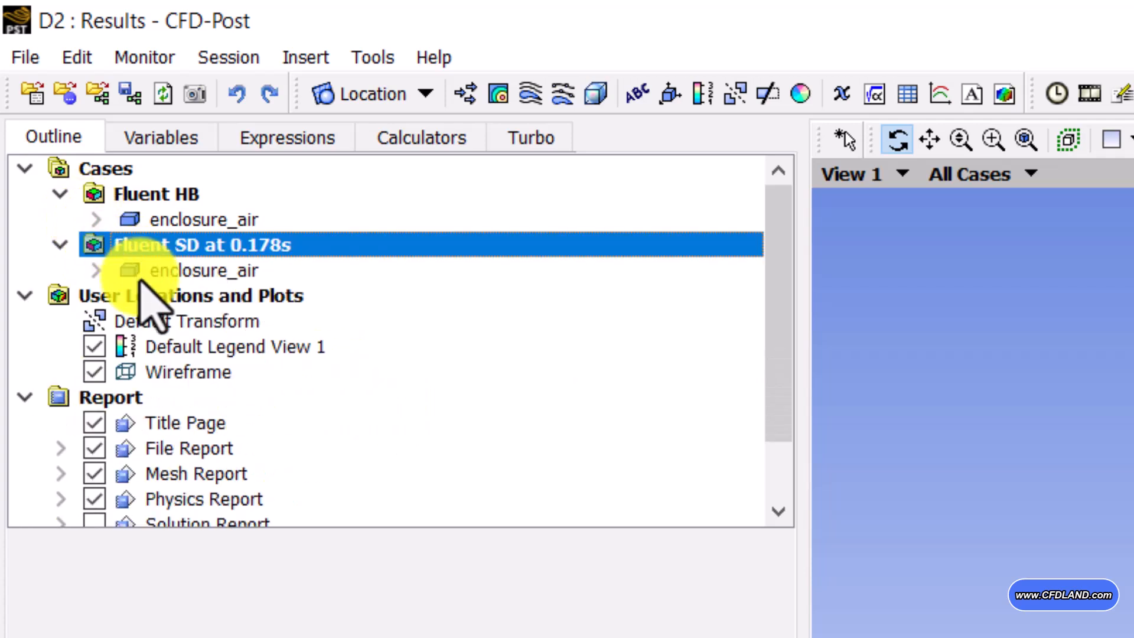
{"action": "left_click", "coordinate": [95, 219]}
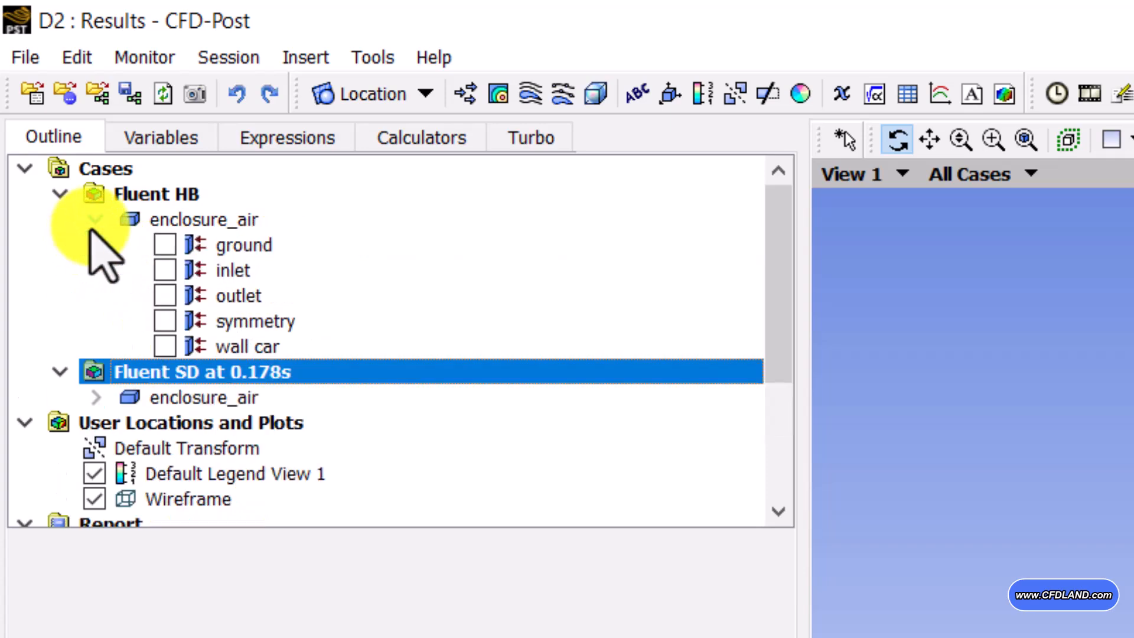
{"action": "left_click", "coordinate": [96, 398]}
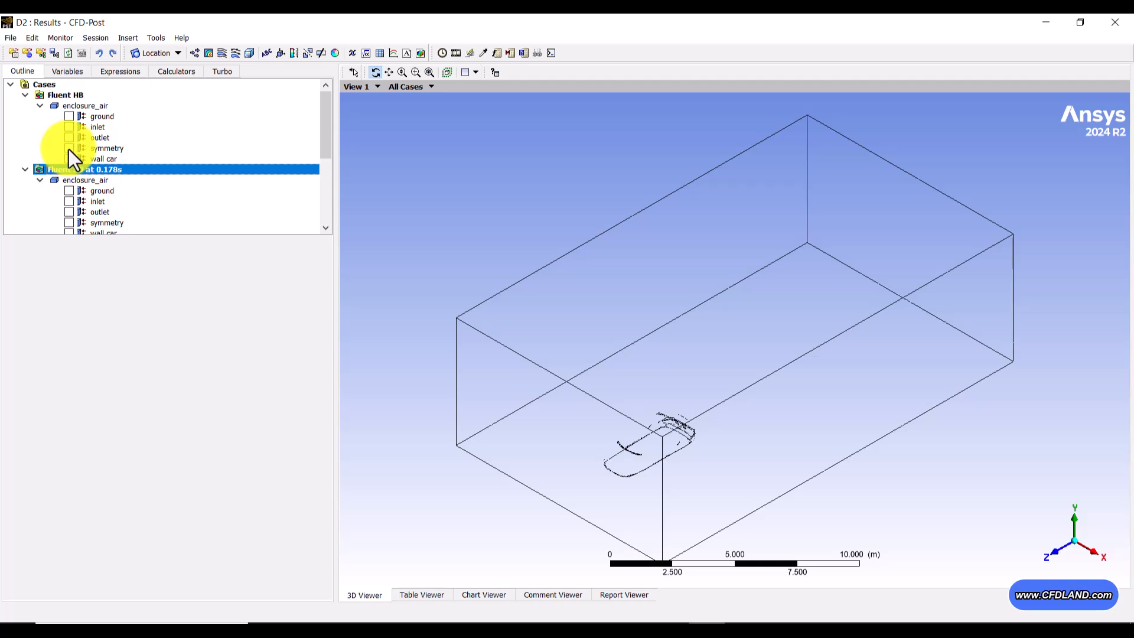
{"action": "left_click", "coordinate": [69, 148]}
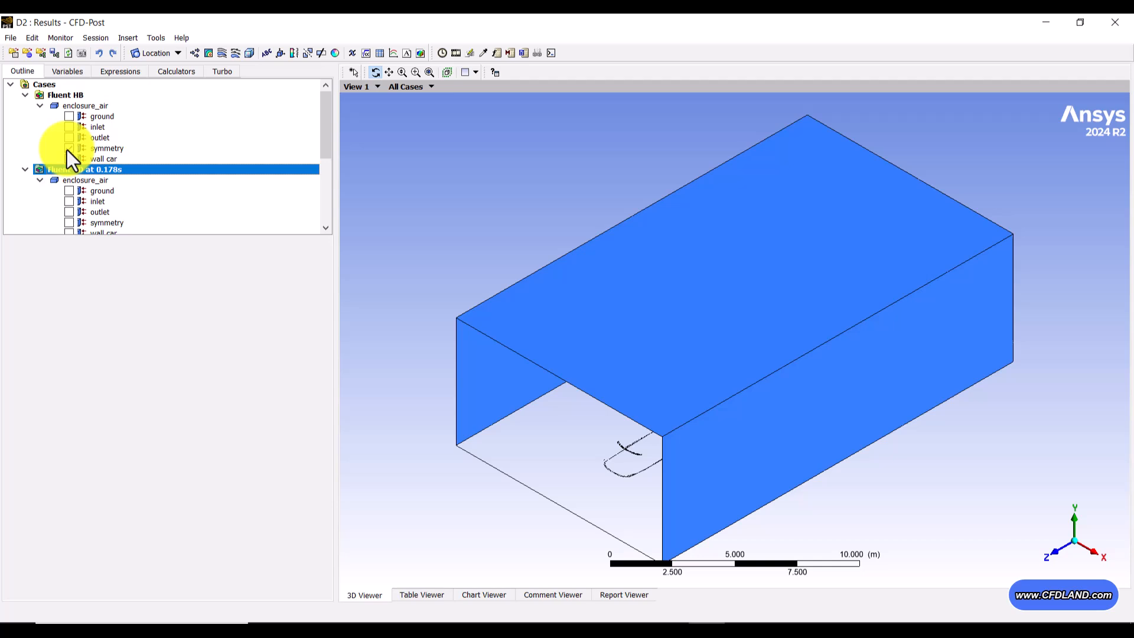
{"action": "left_click", "coordinate": [69, 149]}
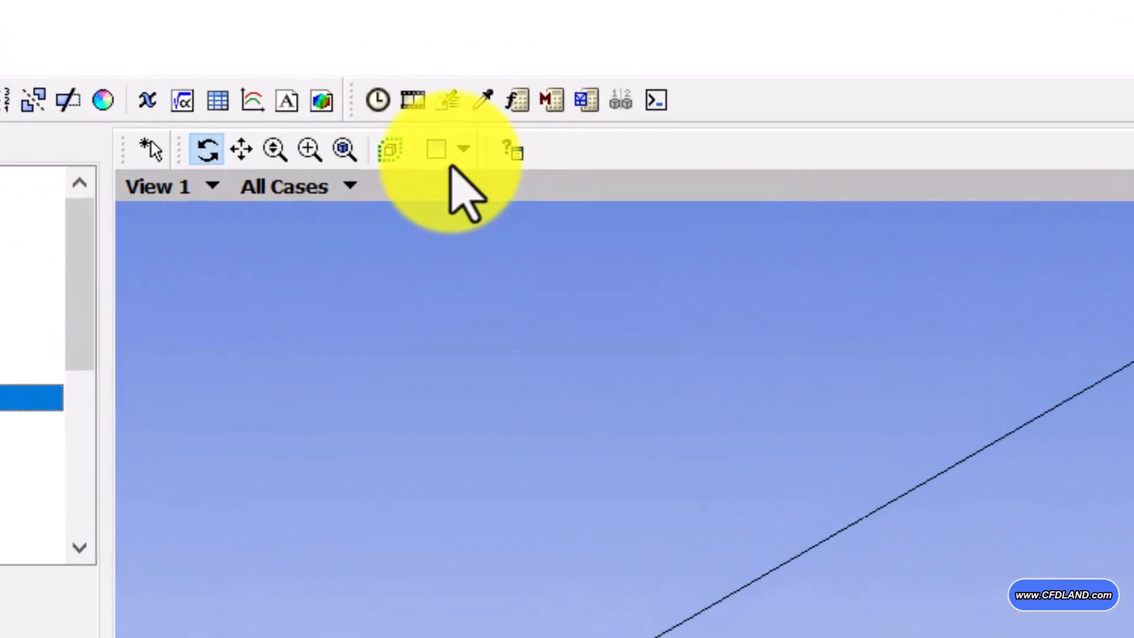
Step: Split the 3D viewer into two views stacked one above the other and activate View 1
{"action": "left_click", "coordinate": [464, 149]}
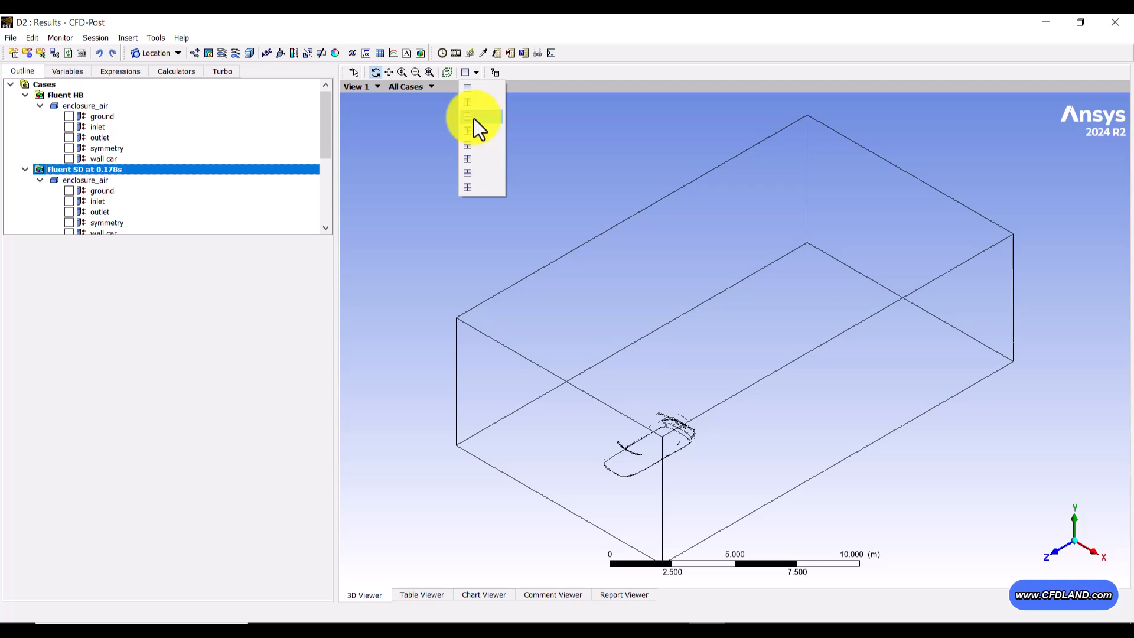
{"action": "left_click", "coordinate": [474, 118]}
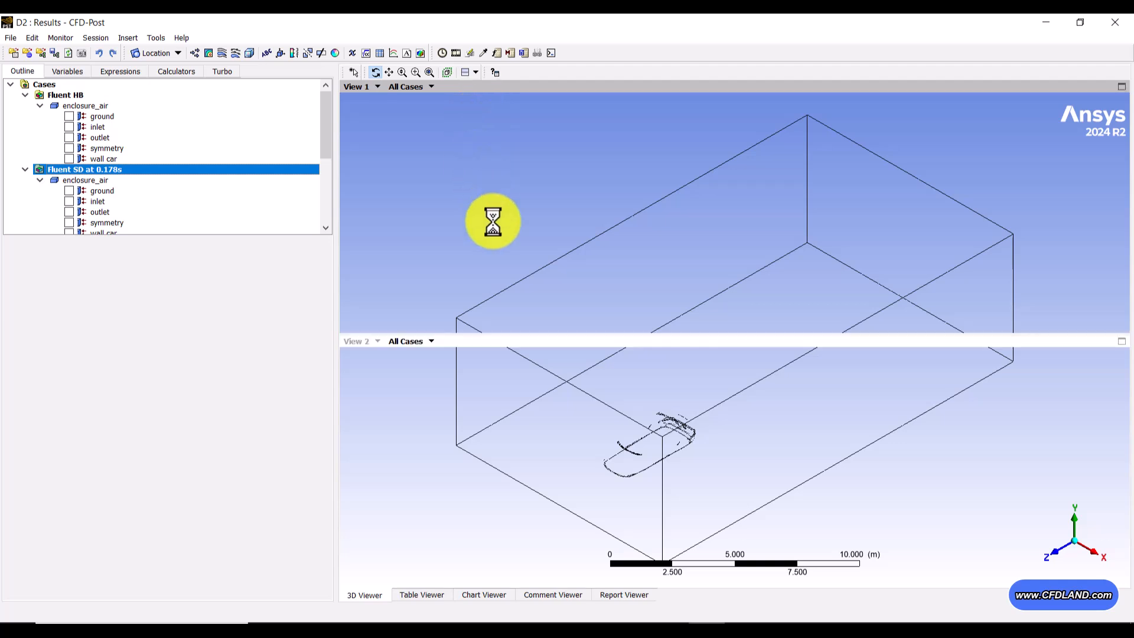
{"action": "left_click", "coordinate": [418, 119]}
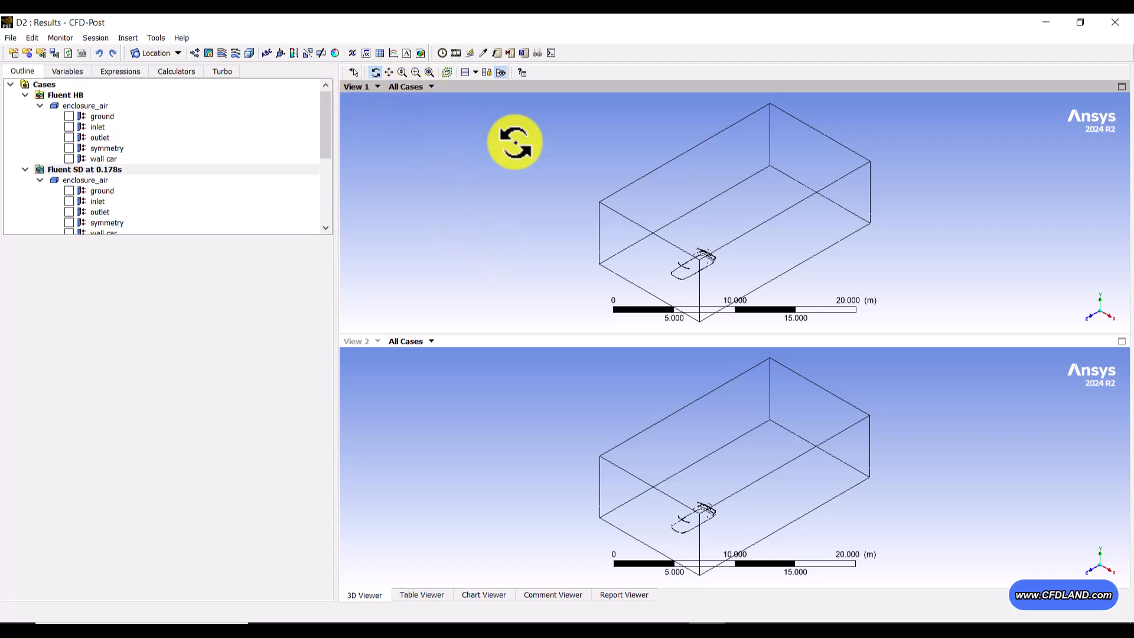
Step: Activate View 2, show the Fluent HB wall car surface and color it constant gray (#8f9392)
{"action": "left_click", "coordinate": [490, 460]}
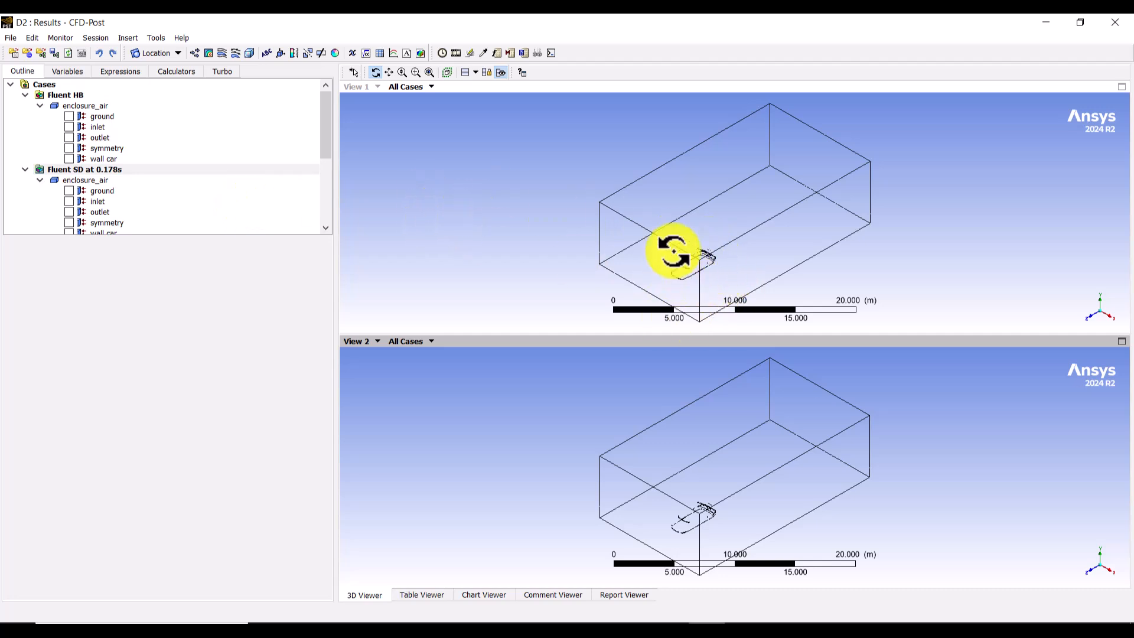
{"action": "left_click", "coordinate": [69, 160]}
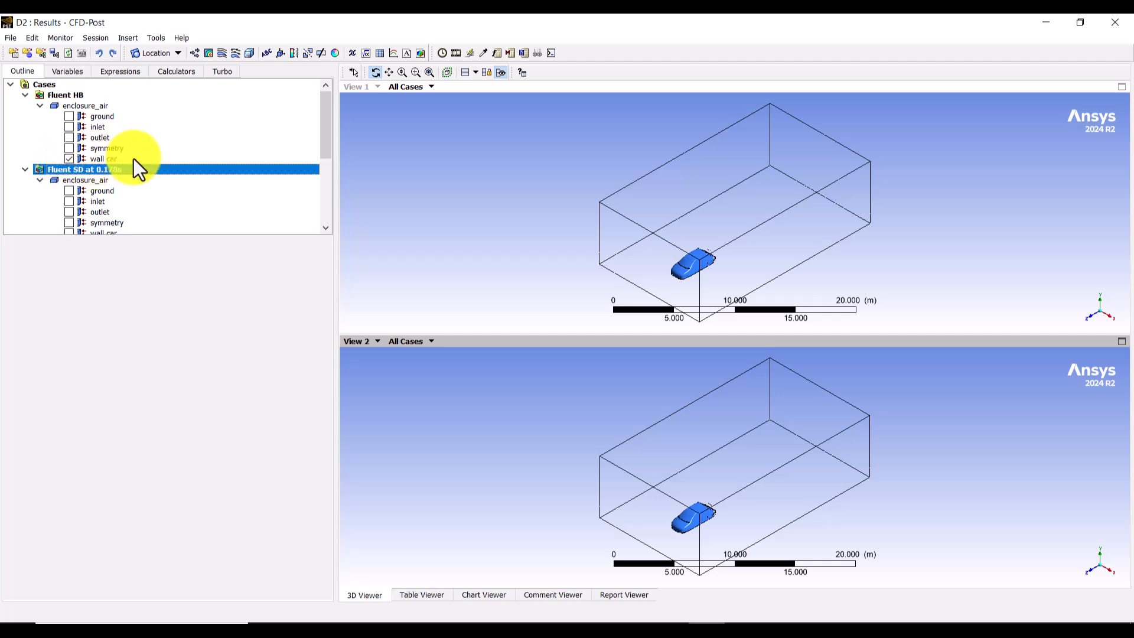
{"action": "left_click", "coordinate": [97, 160]}
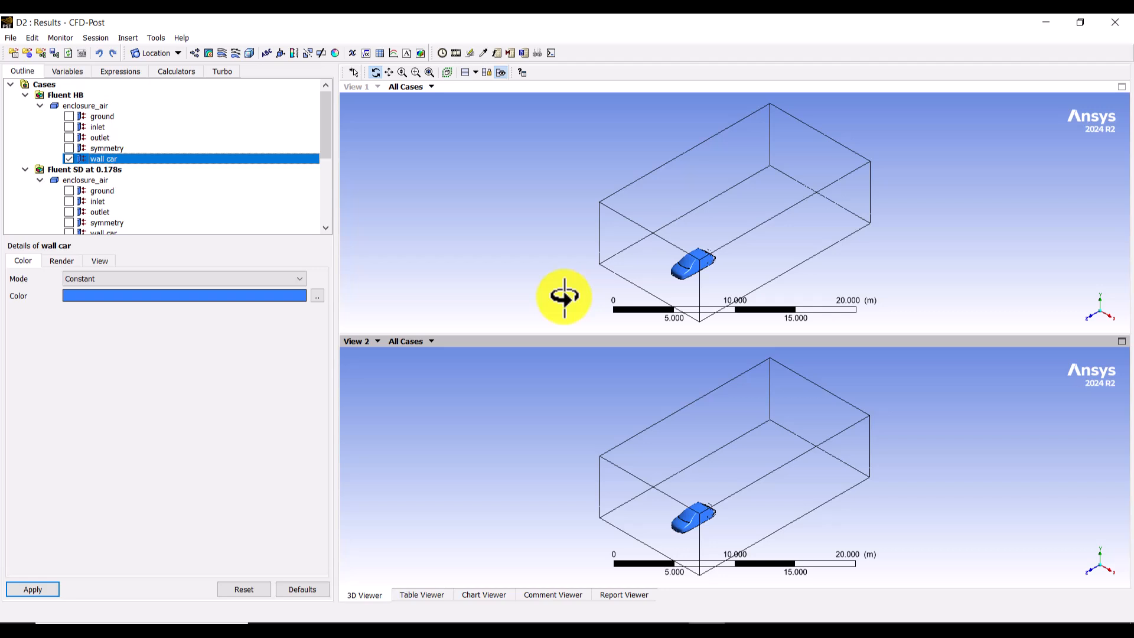
{"action": "left_click", "coordinate": [315, 296]}
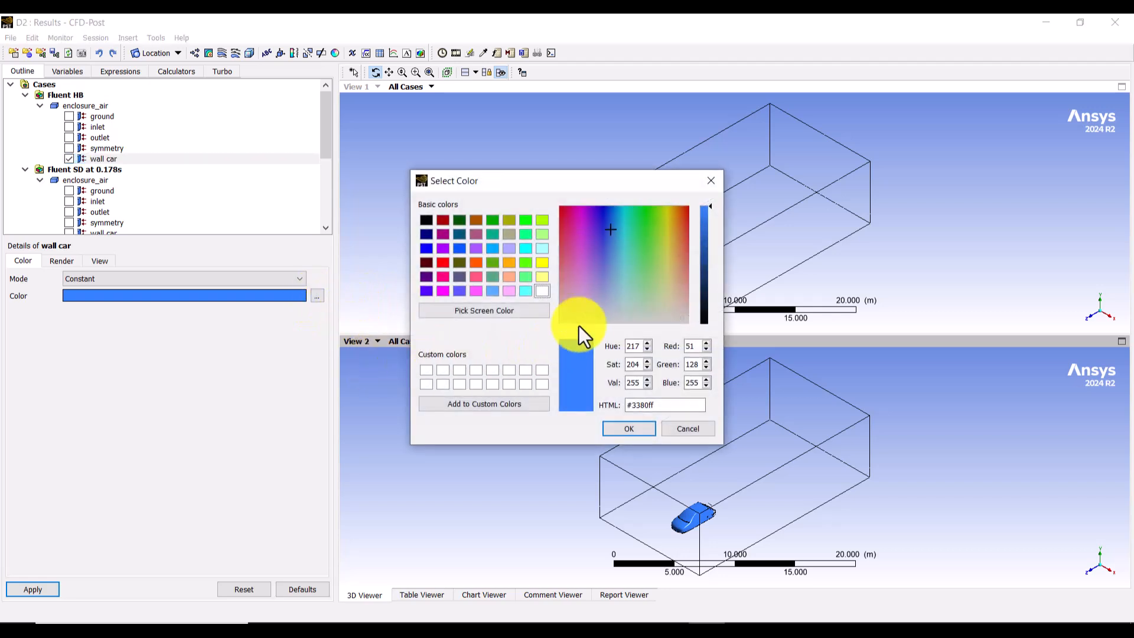
{"action": "left_click_drag", "start_coordinate": [639, 281], "coordinate": [630, 320]}
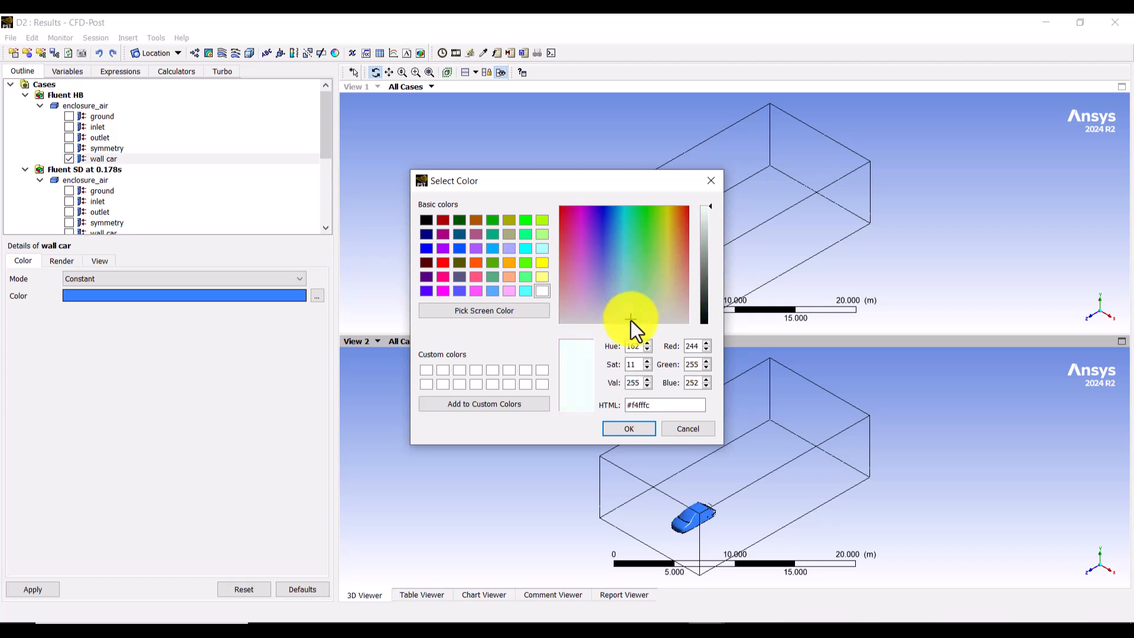
{"action": "left_click_drag", "start_coordinate": [708, 225], "coordinate": [704, 255]}
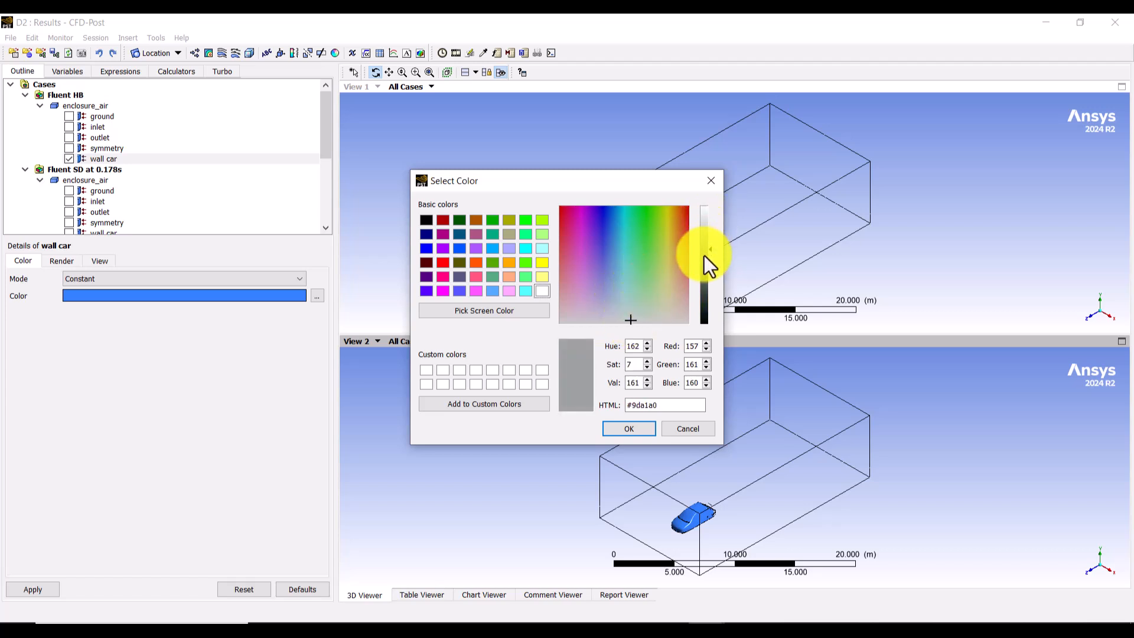
{"action": "left_click", "coordinate": [620, 429]}
{"action": "left_click", "coordinate": [33, 589]}
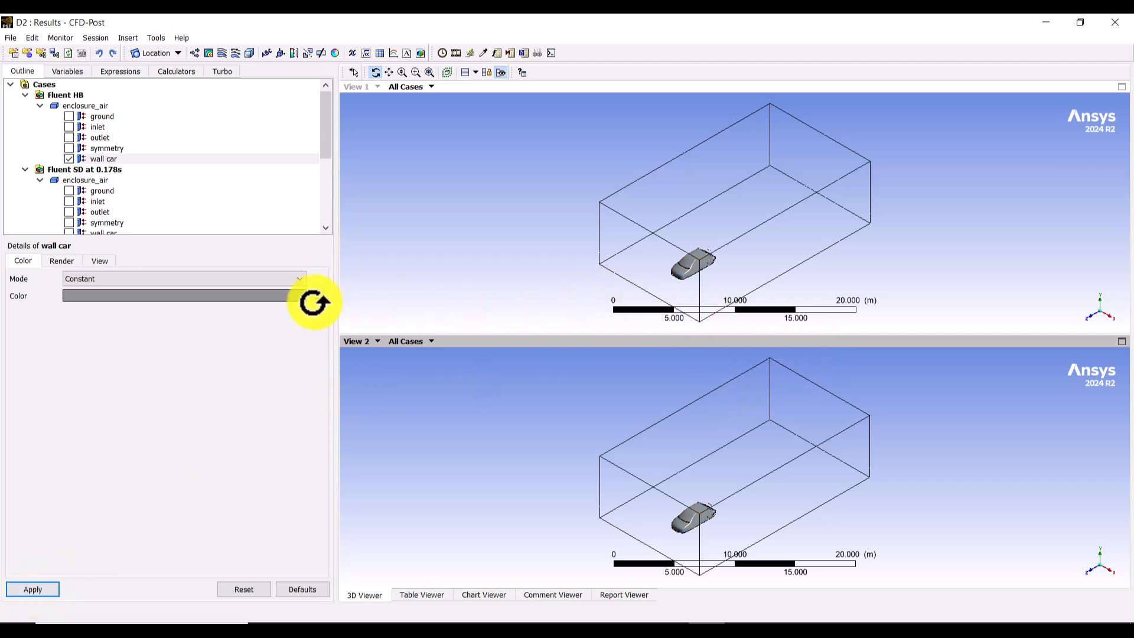
Step: Collapse the boundary lists of both cases and create a YZ slice plane at X = 0.0 m across all domains
{"action": "left_click", "coordinate": [40, 106]}
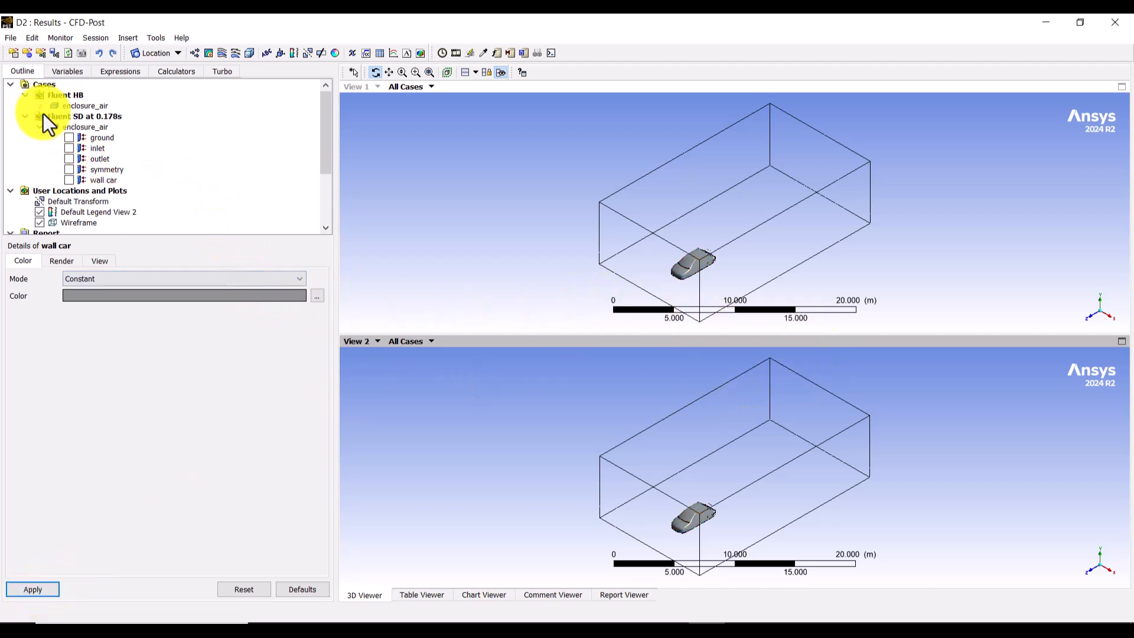
{"action": "left_click", "coordinate": [25, 116]}
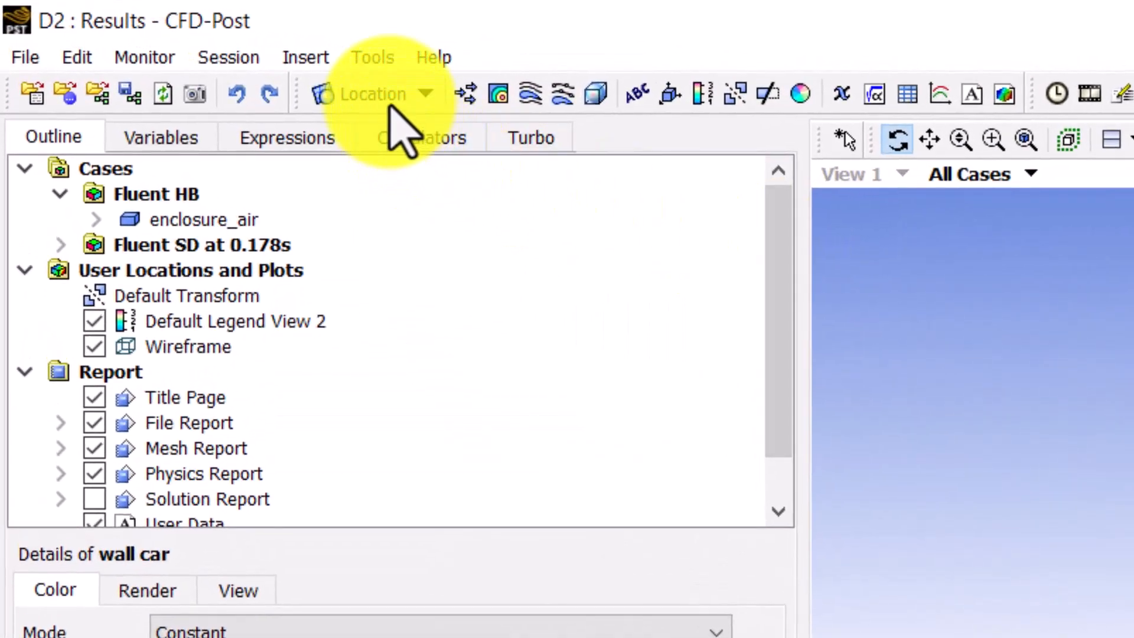
{"action": "left_click", "coordinate": [390, 99]}
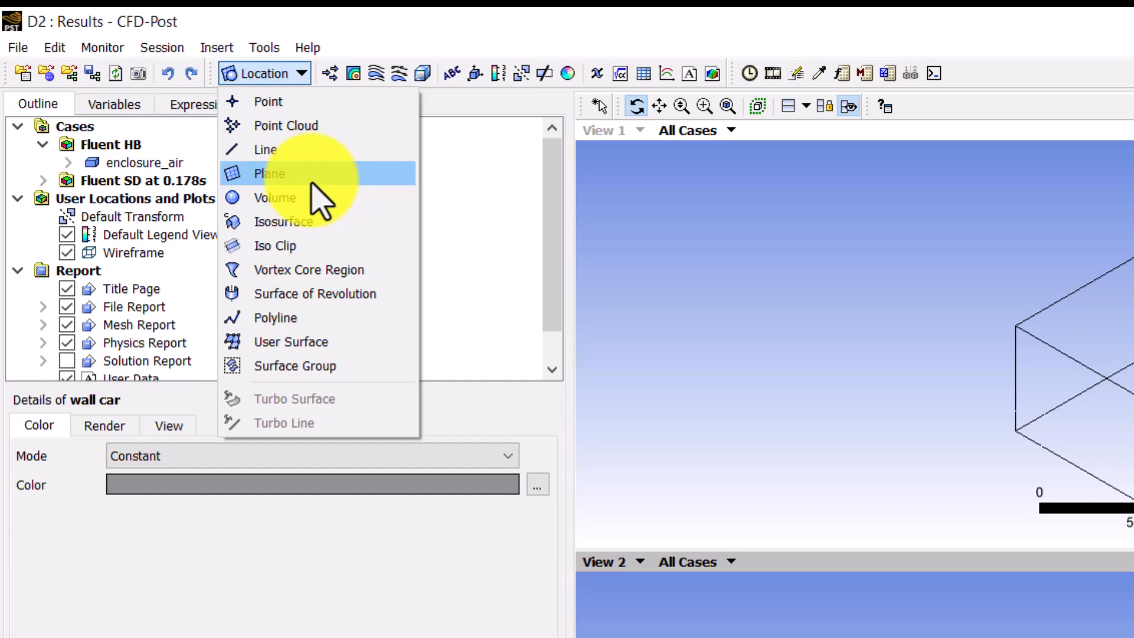
{"action": "left_click", "coordinate": [436, 246]}
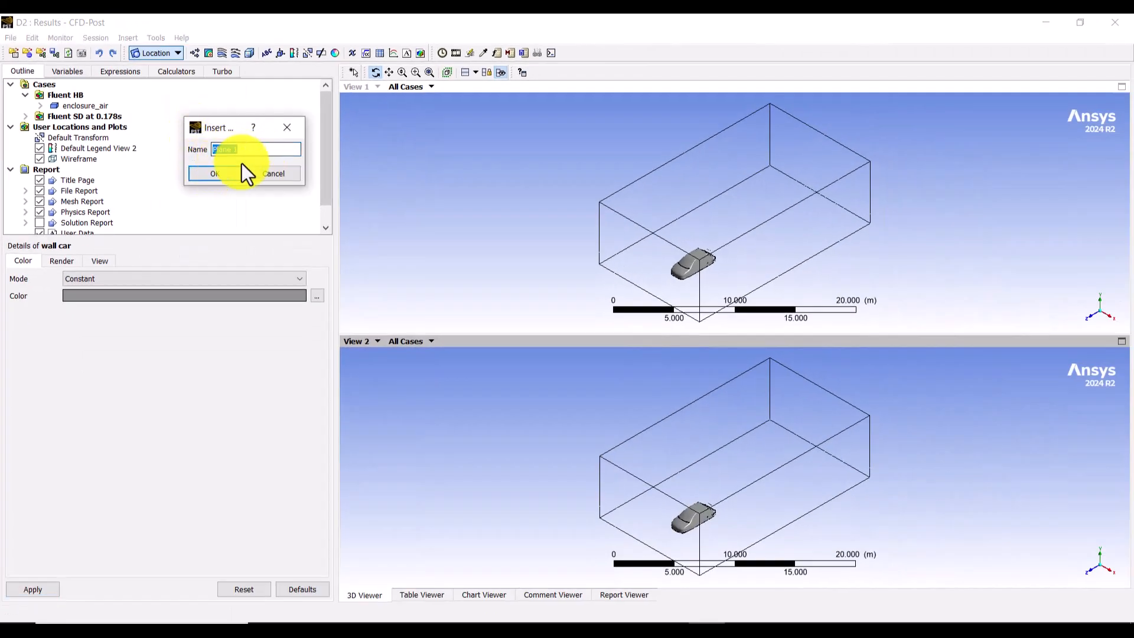
{"action": "left_click", "coordinate": [215, 173]}
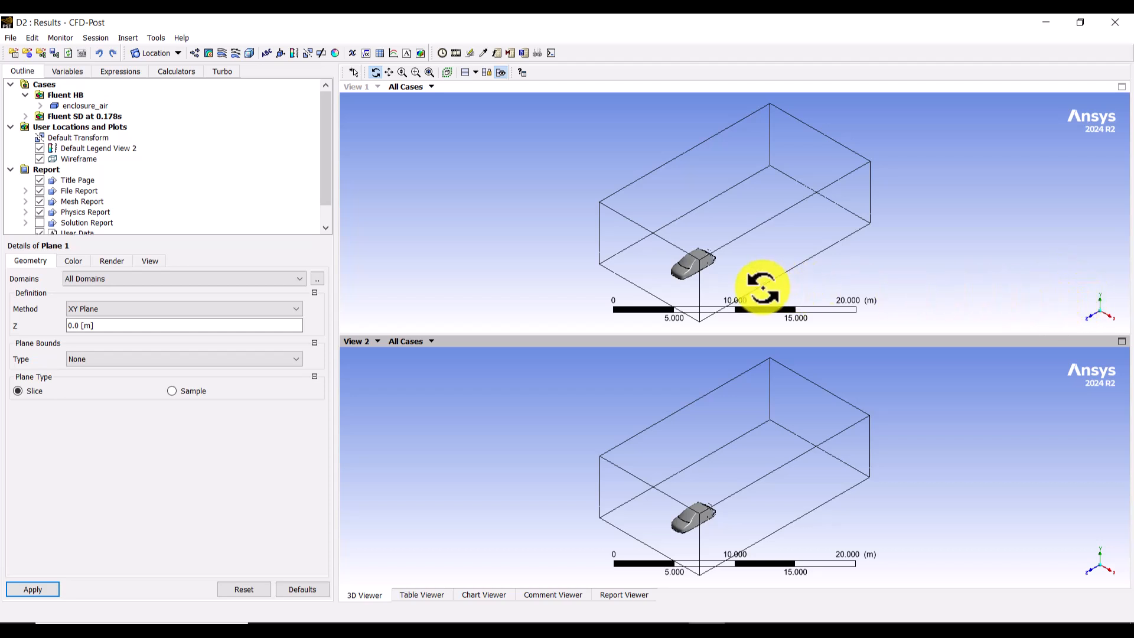
{"action": "left_click", "coordinate": [115, 308]}
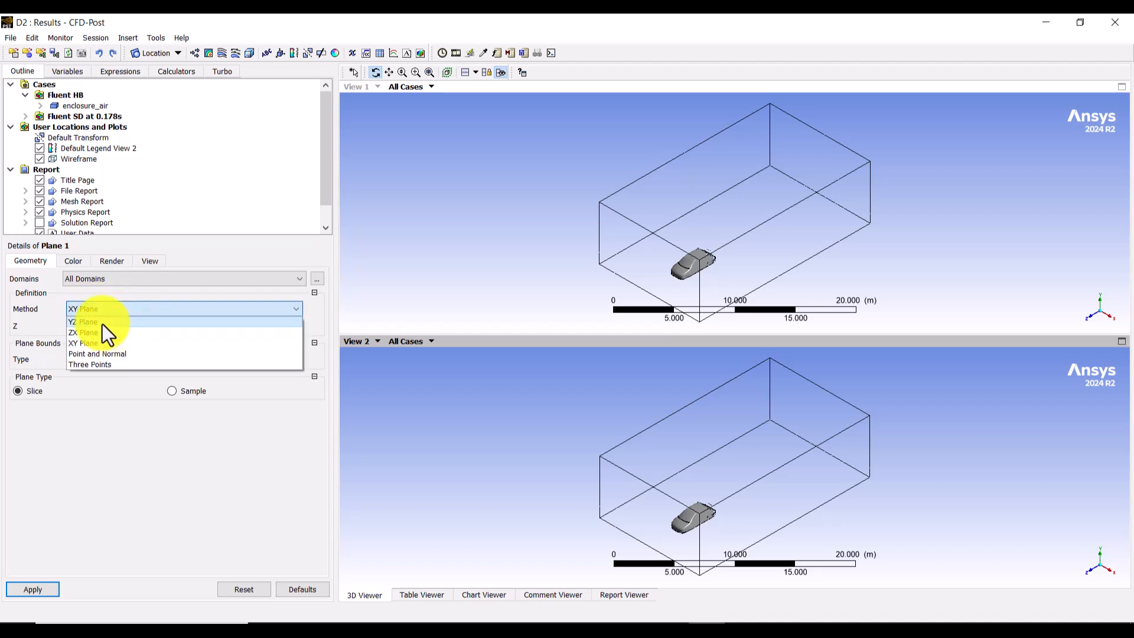
{"action": "left_click", "coordinate": [101, 322]}
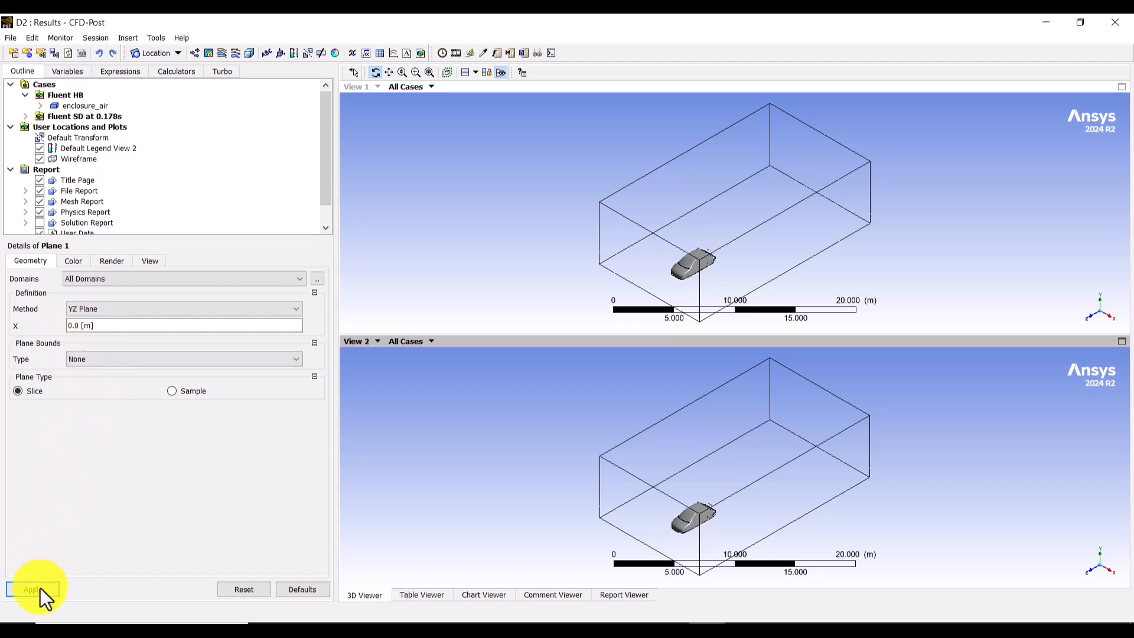
Step: Orient View 1 and View 2 along the X axis so both show the car from the side
{"action": "left_click", "coordinate": [854, 300]}
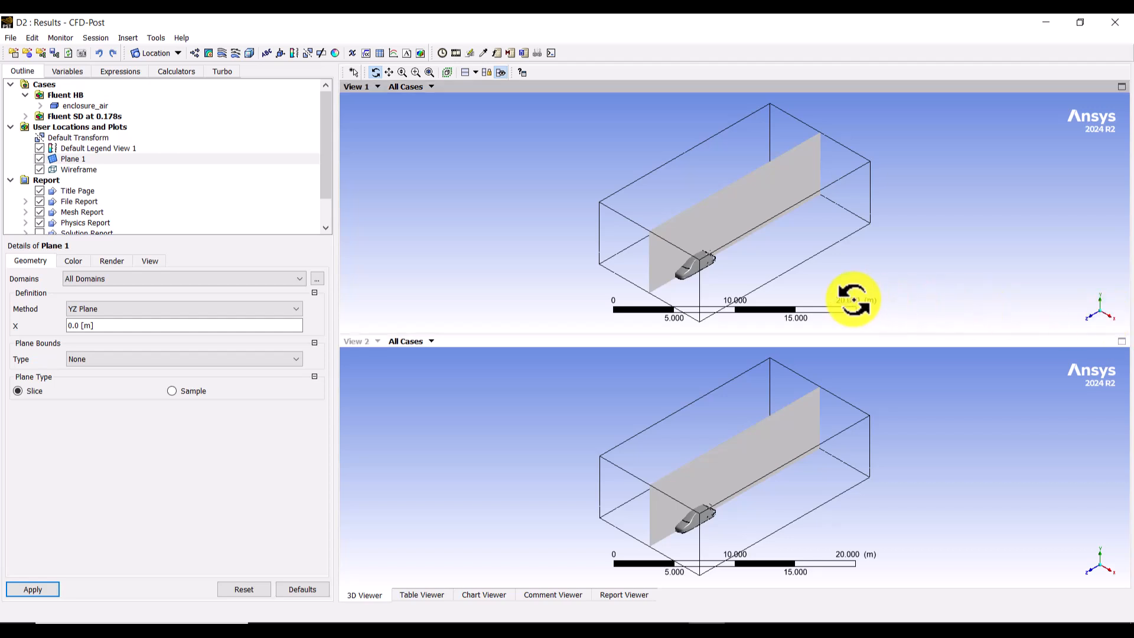
{"action": "left_click", "coordinate": [1111, 319]}
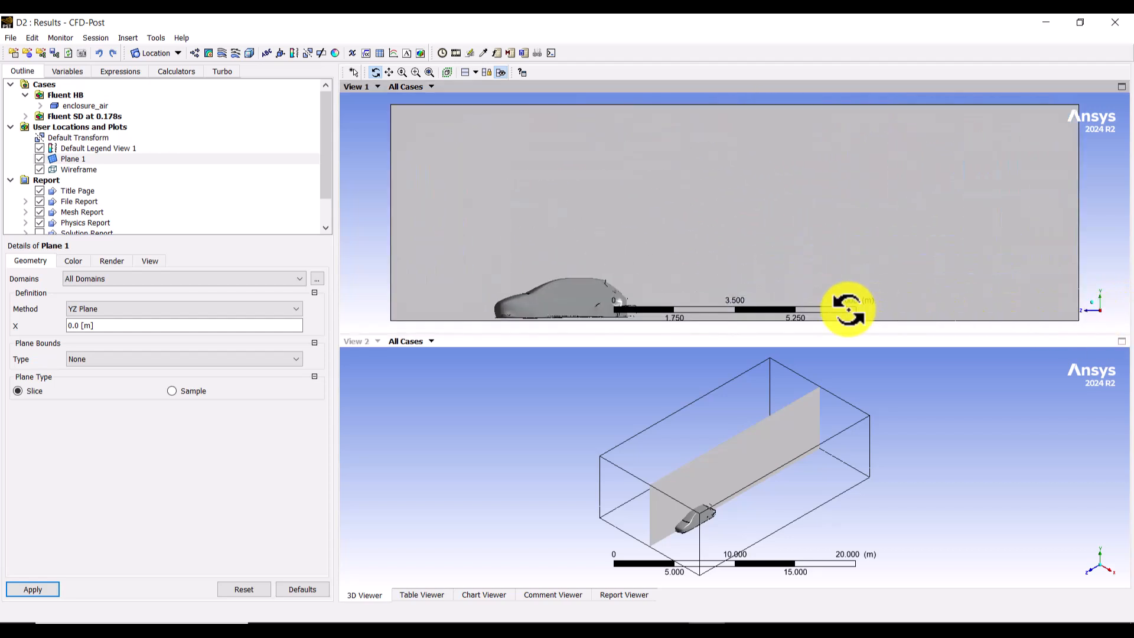
{"action": "left_click", "coordinate": [1109, 584]}
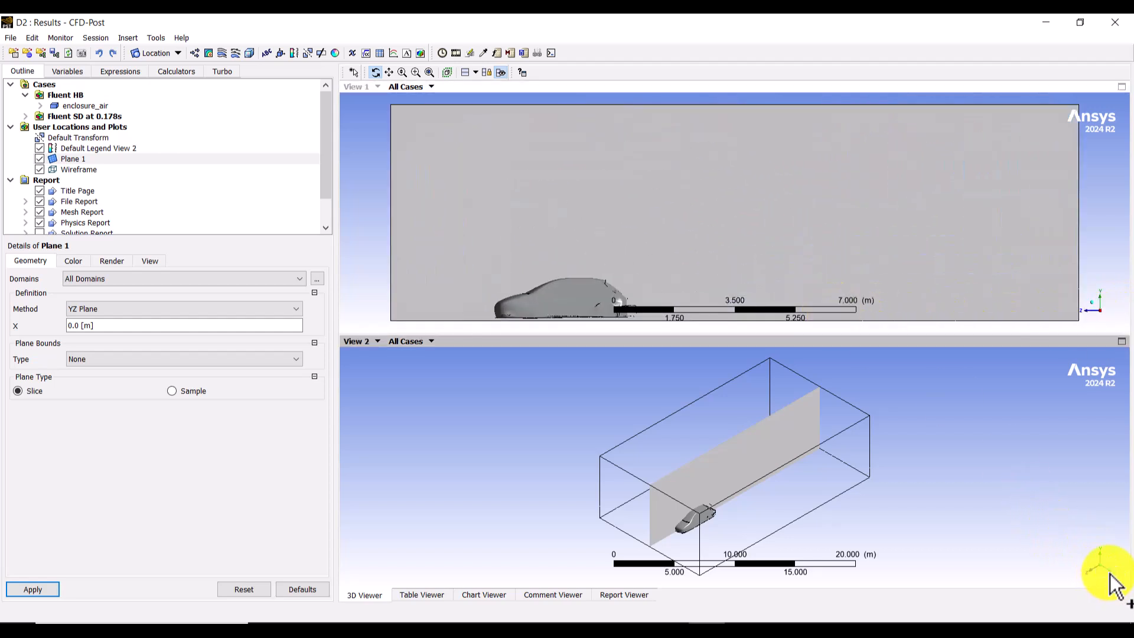
{"action": "left_click", "coordinate": [1110, 574]}
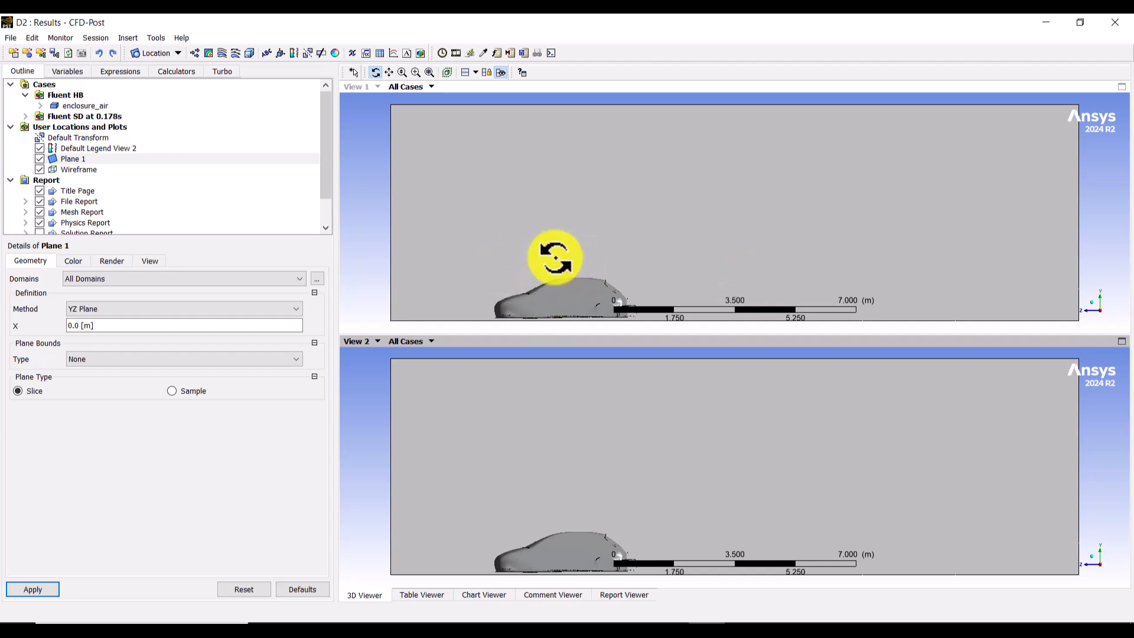
Step: Hide Plane 1 and insert a contour plot located on that plane
{"action": "left_click", "coordinate": [40, 159]}
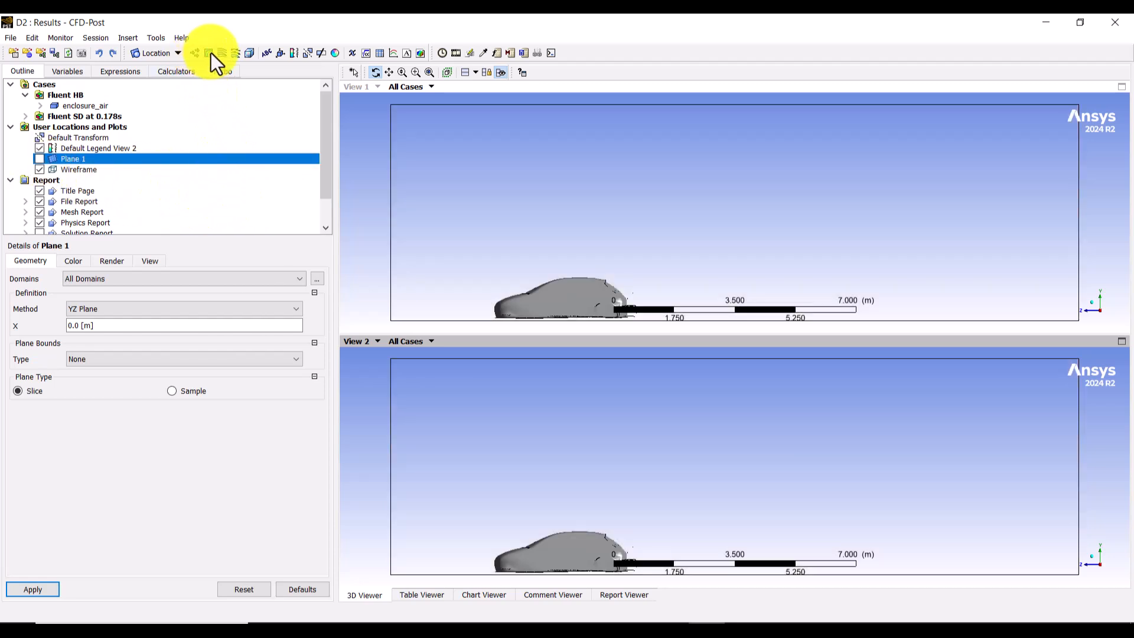
{"action": "left_click", "coordinate": [210, 52]}
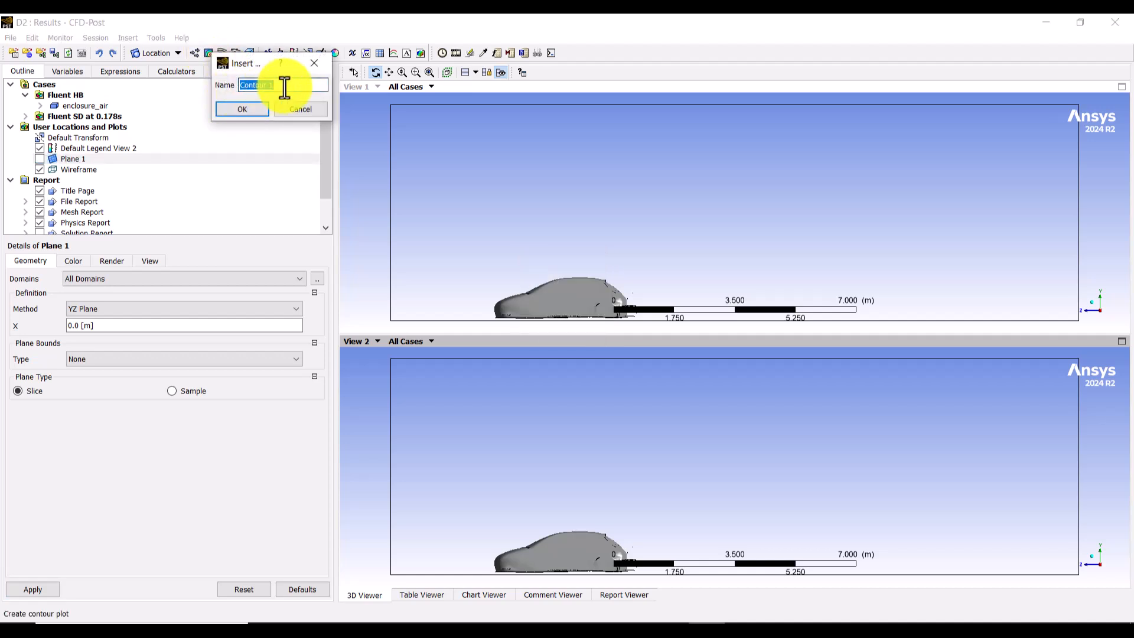
{"action": "left_click", "coordinate": [241, 109]}
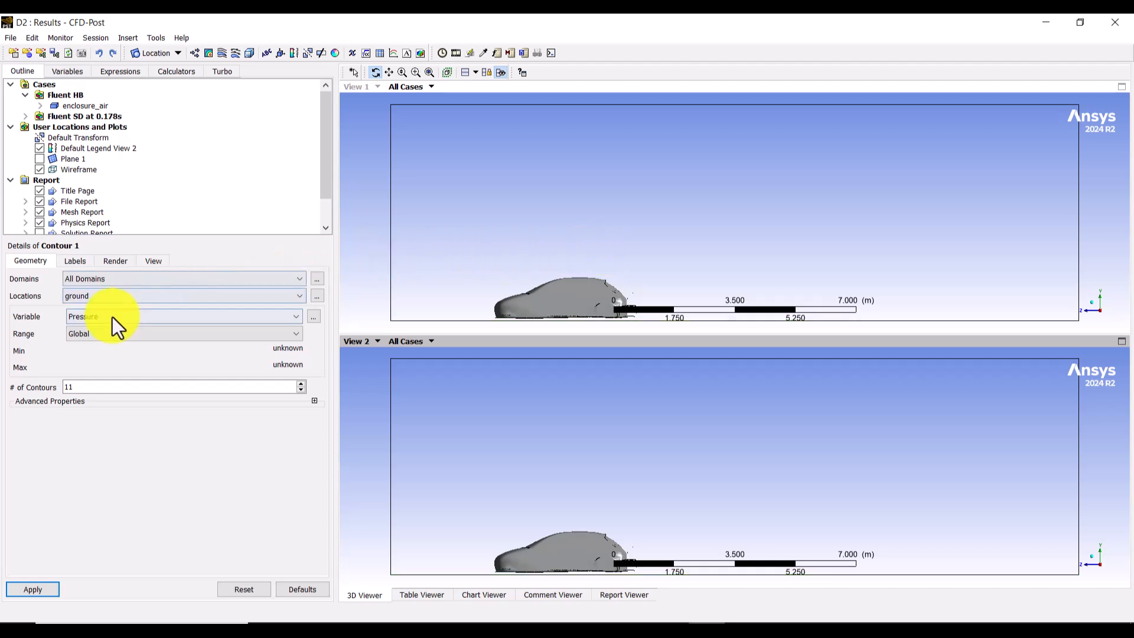
{"action": "left_click", "coordinate": [204, 296]}
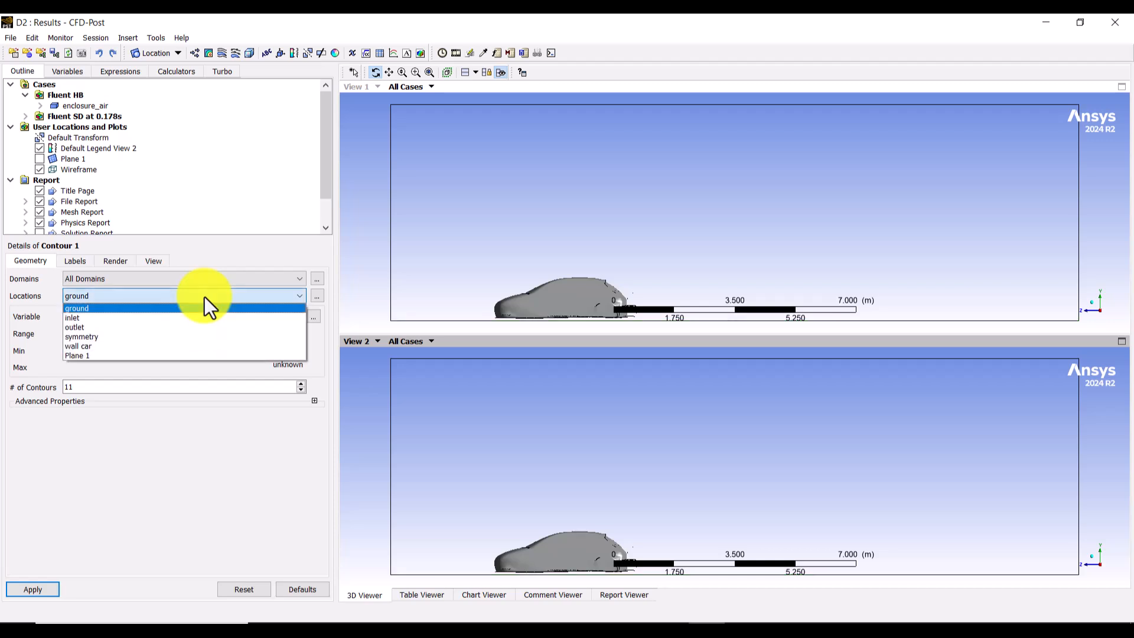
{"action": "left_click", "coordinate": [90, 356]}
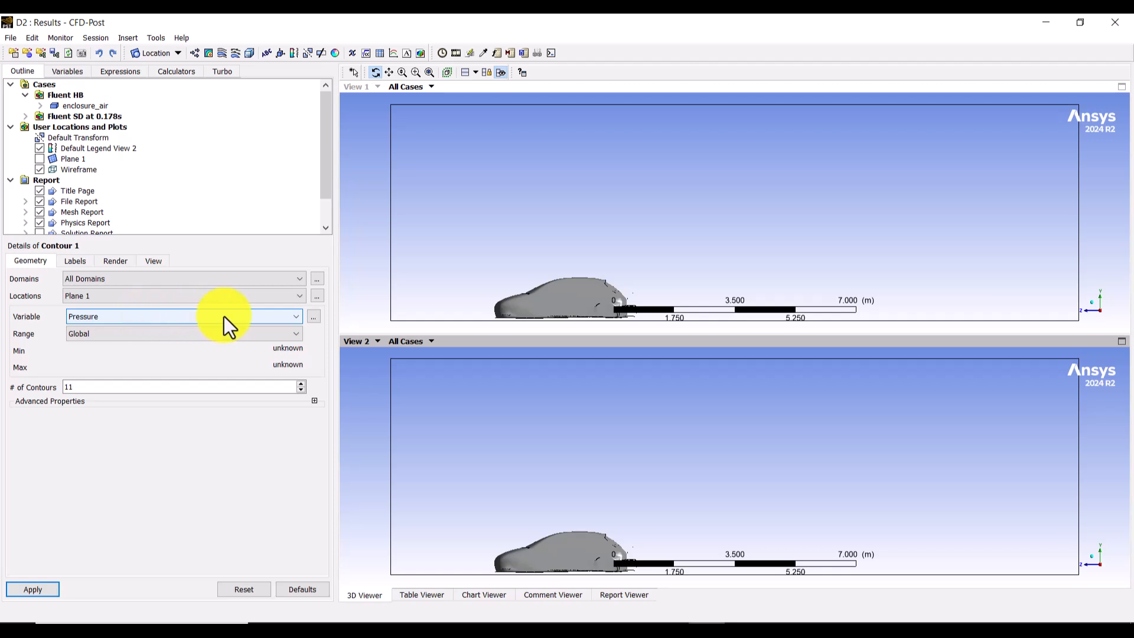
Step: Plot the contour with the Pressure variable and a Local range
{"action": "left_click", "coordinate": [274, 316]}
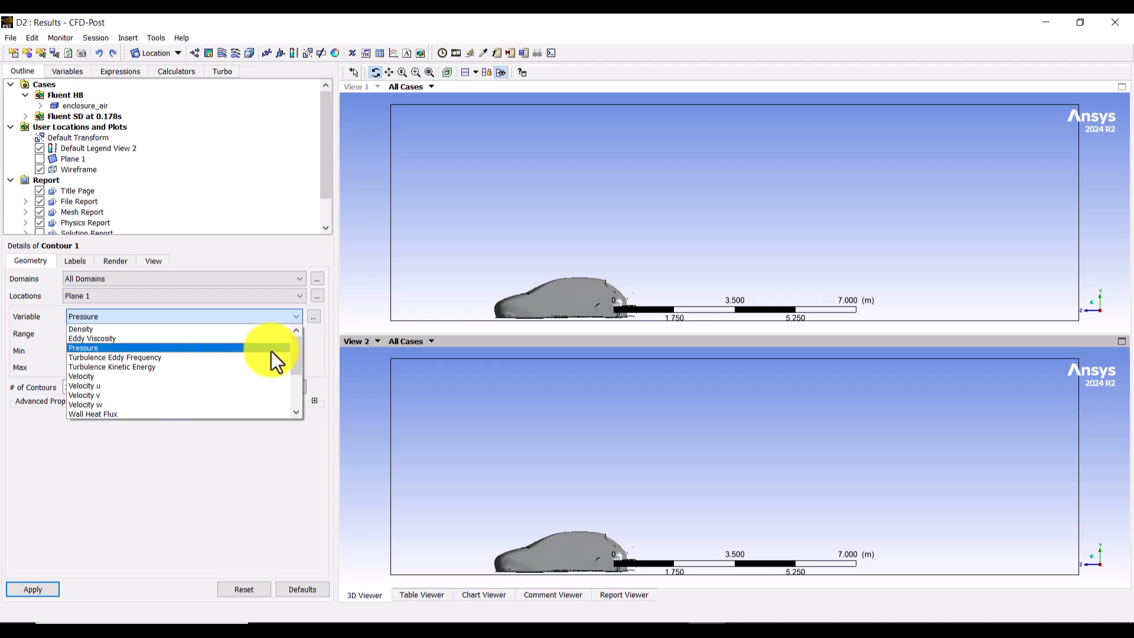
{"action": "mouse_move", "coordinate": [293, 351]}
{"action": "left_mouse_down"}
{"action": "mouse_move", "coordinate": [295, 396]}
{"action": "mouse_move", "coordinate": [299, 338]}
{"action": "left_mouse_up"}
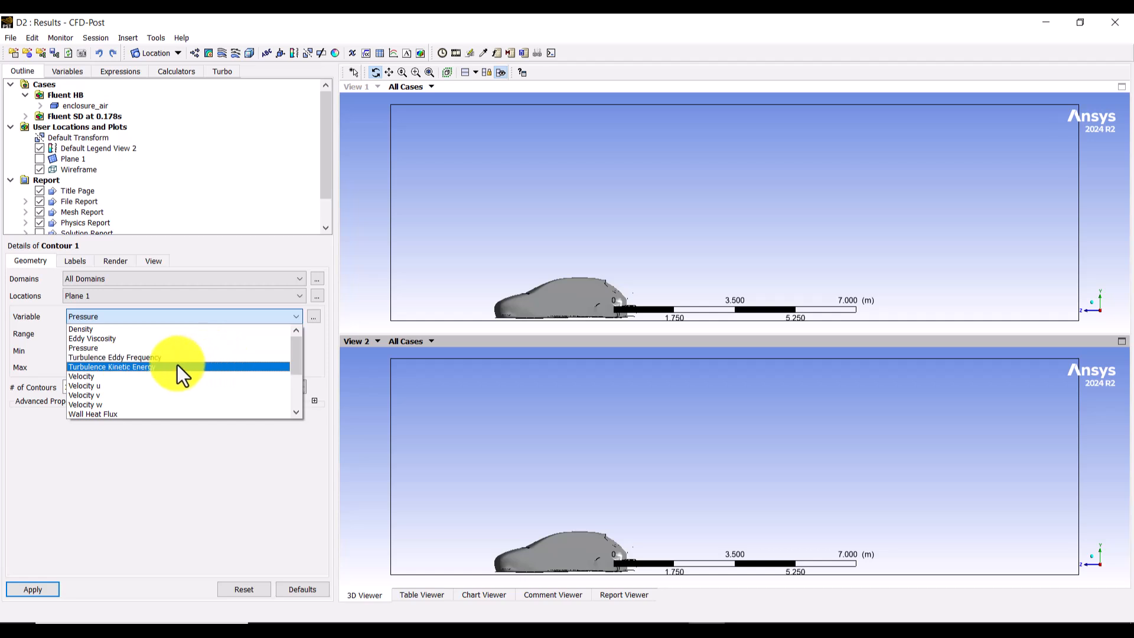
{"action": "left_click", "coordinate": [101, 348]}
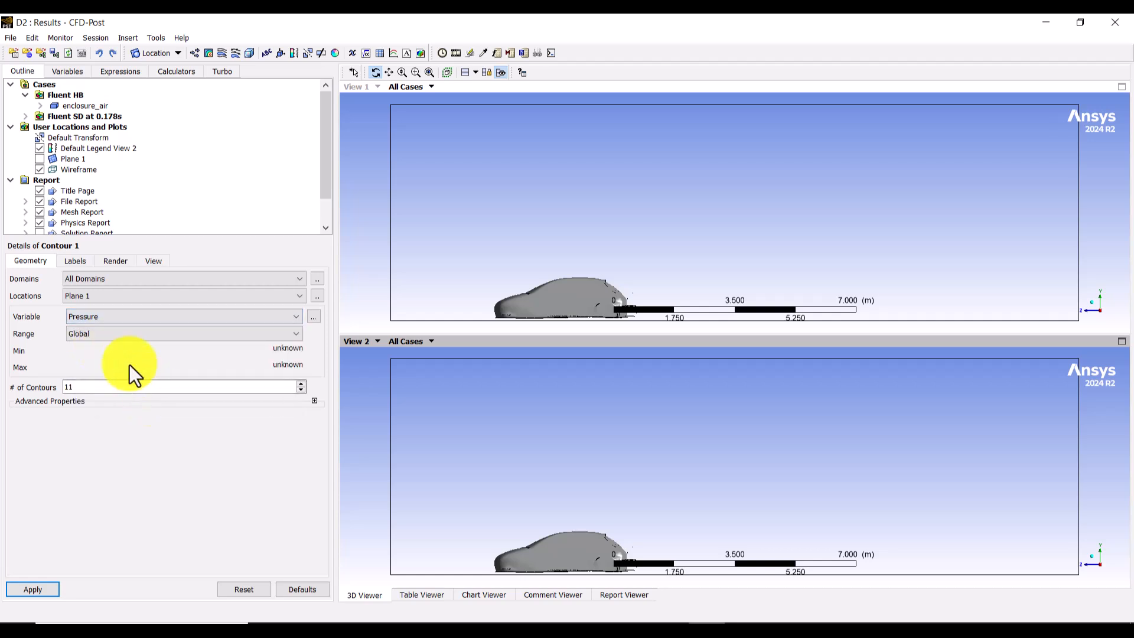
{"action": "left_click", "coordinate": [100, 335]}
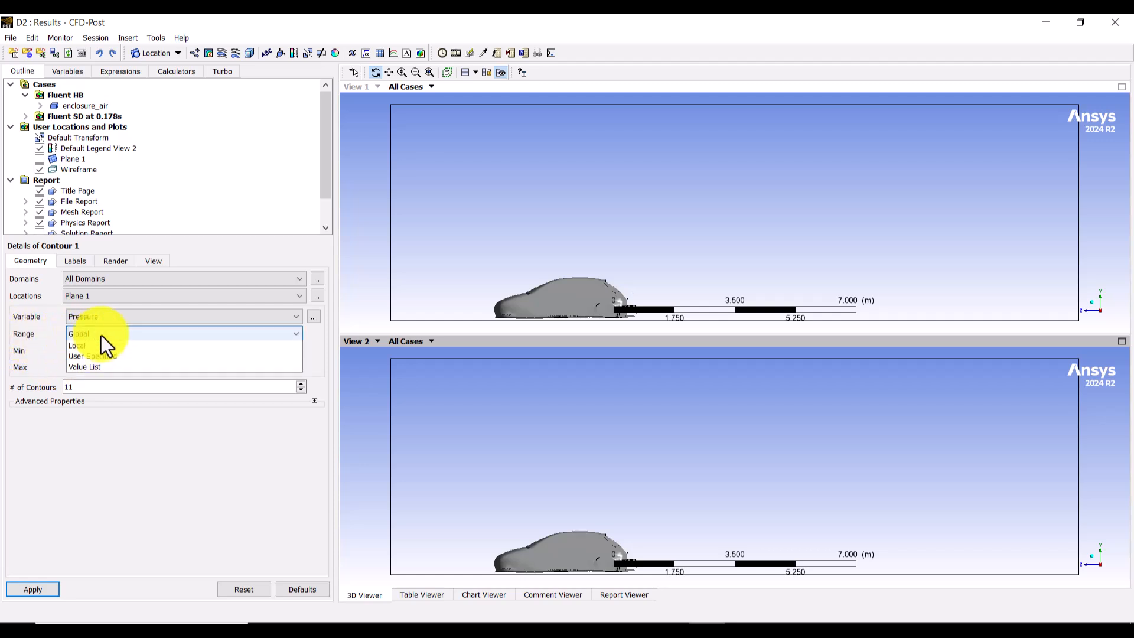
{"action": "left_click", "coordinate": [91, 357]}
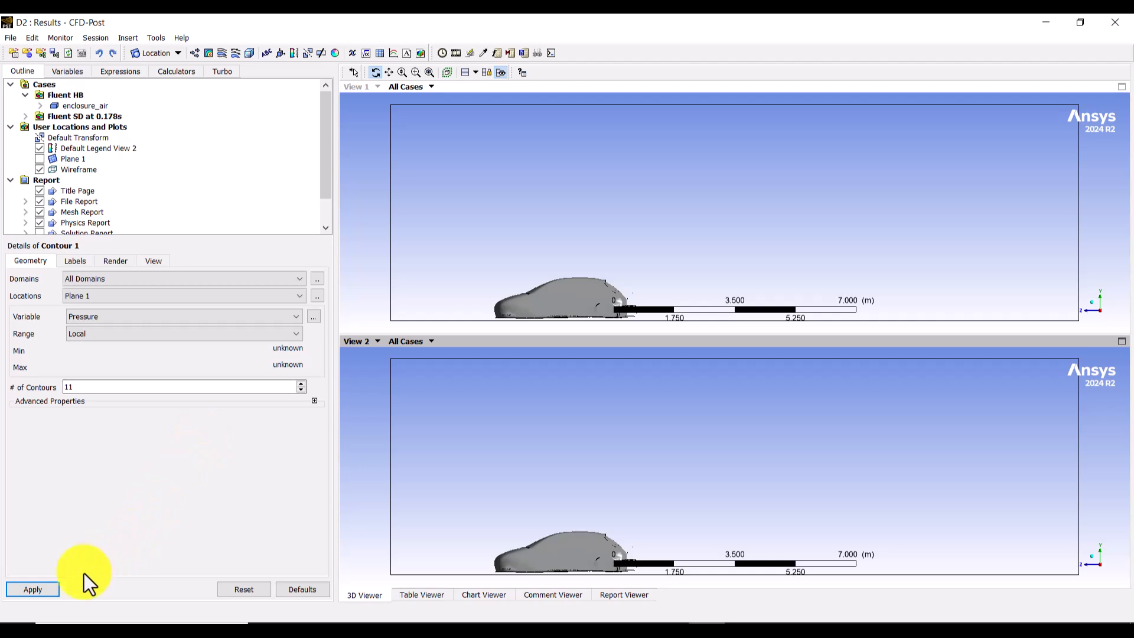
{"action": "left_click", "coordinate": [43, 591]}
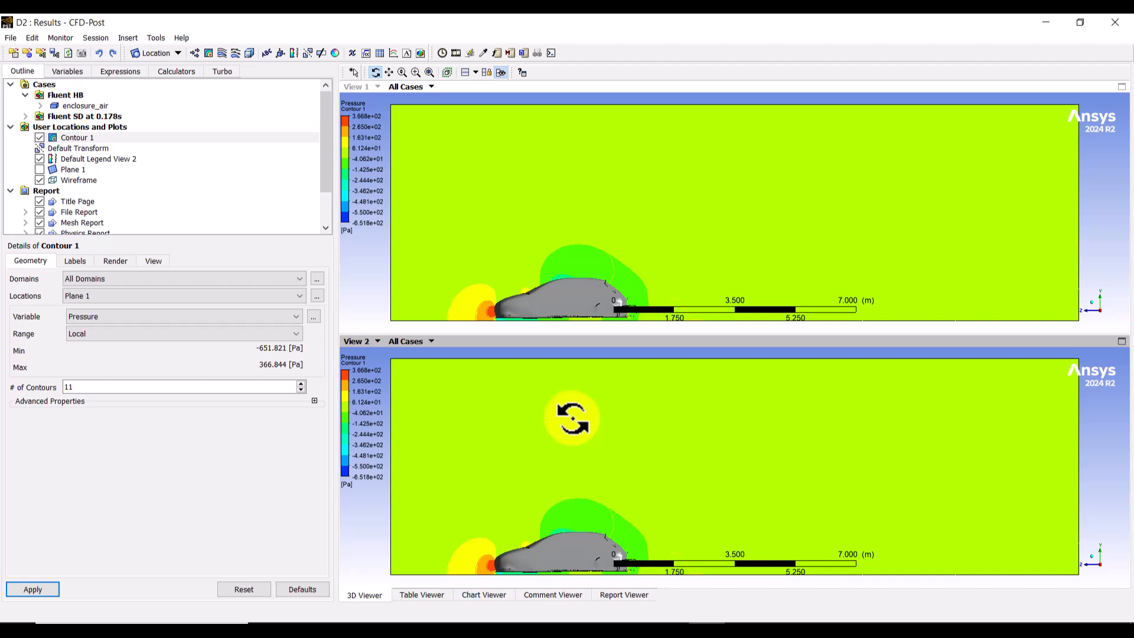
Step: Refine the contour plot to 50 contours and change its variable to Velocity
{"action": "scroll", "coordinate": [593, 427], "scroll_direction": "down", "scroll_amount": 4}
{"action": "scroll", "coordinate": [592, 427], "scroll_direction": "up", "scroll_amount": 4}
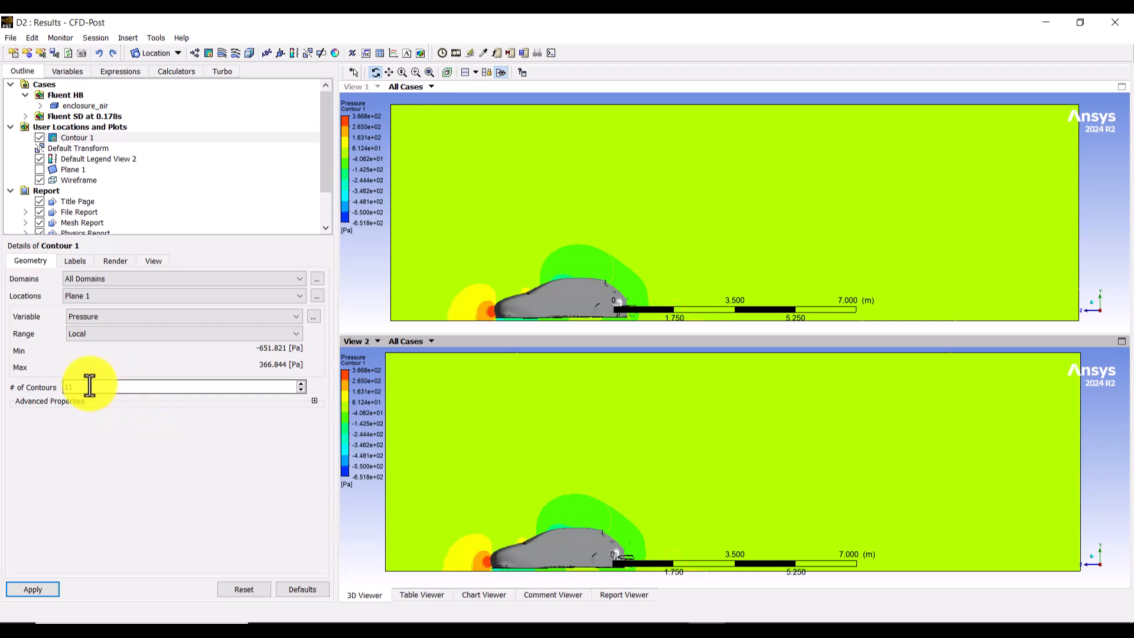
{"action": "left_click", "coordinate": [66, 391]}
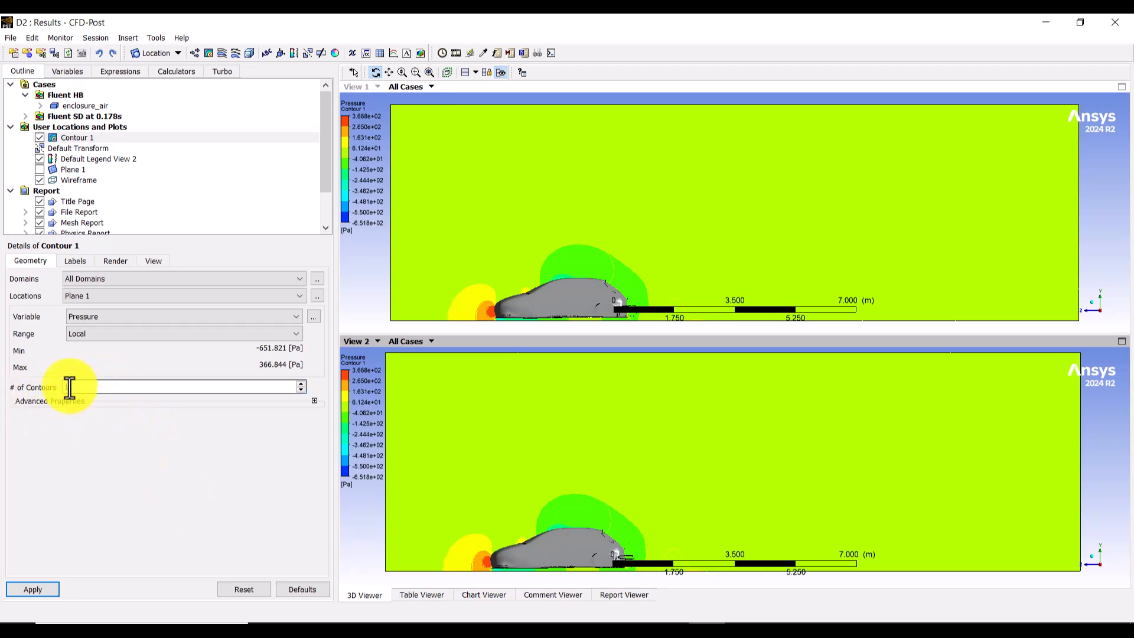
{"action": "left_click_drag", "start_coordinate": [70, 387], "coordinate": [44, 387]}
{"action": "type", "text": "50"}
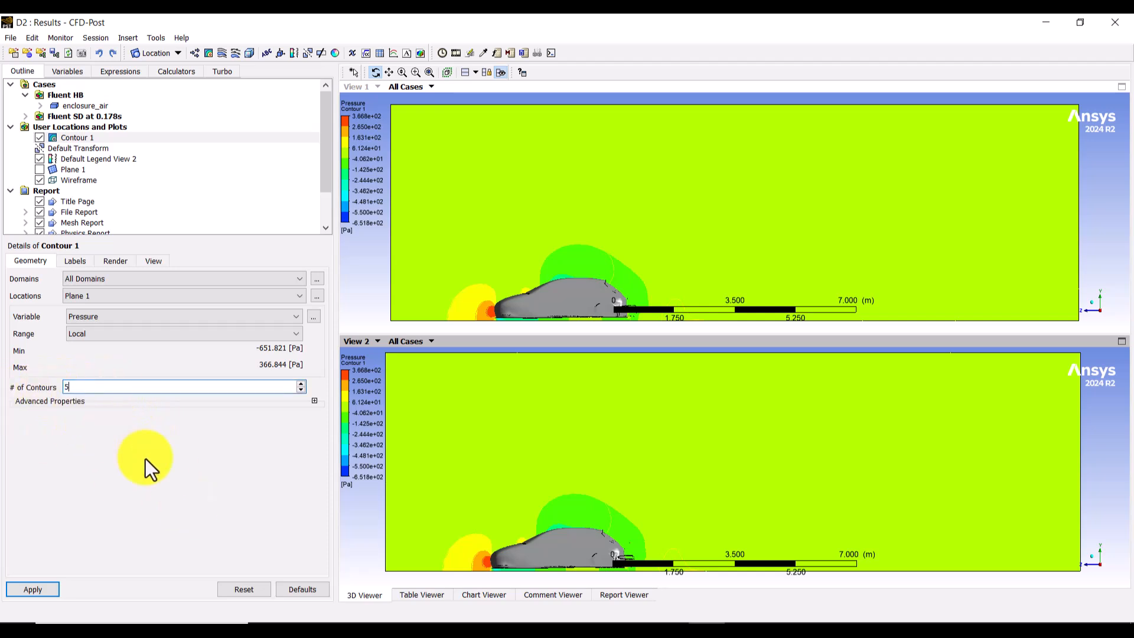
{"action": "left_click", "coordinate": [9, 590]}
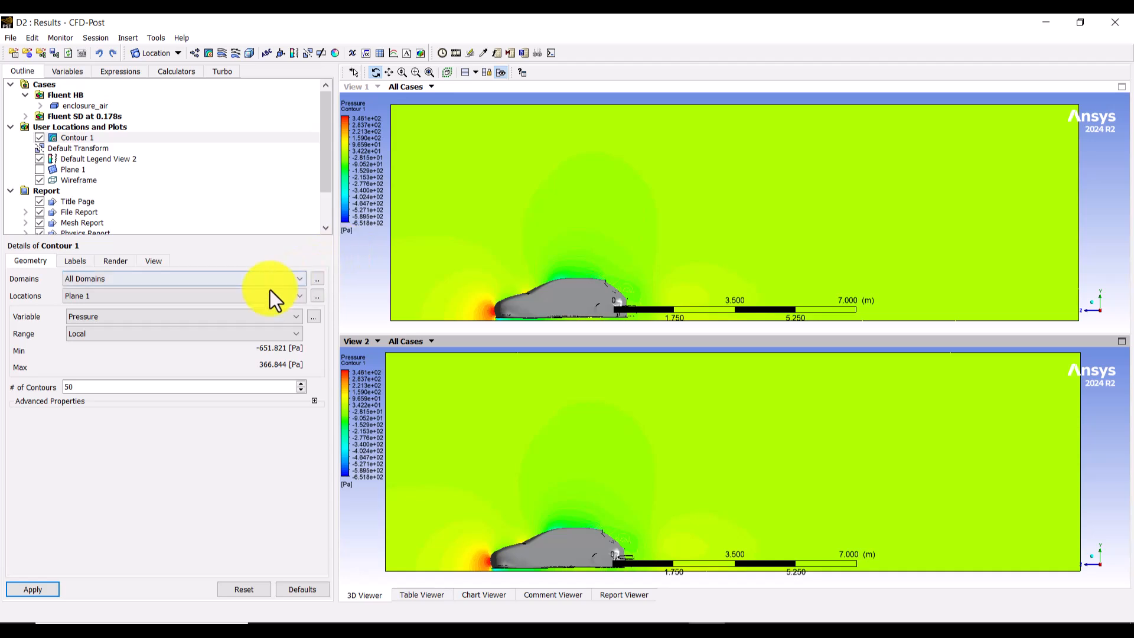
{"action": "left_click", "coordinate": [146, 316]}
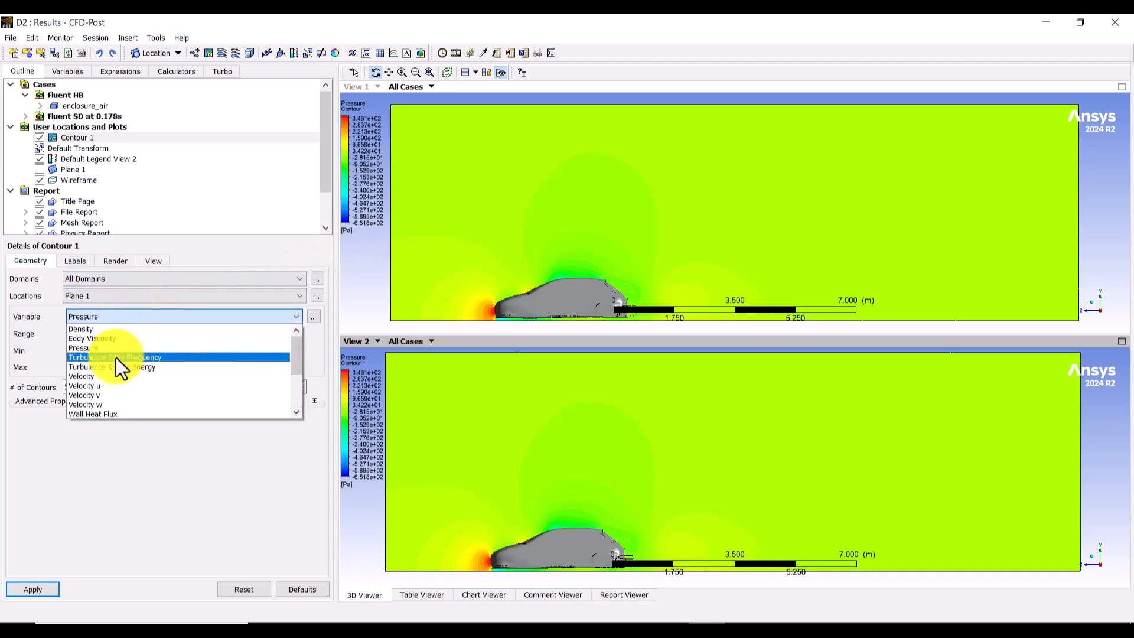
{"action": "left_click", "coordinate": [92, 376]}
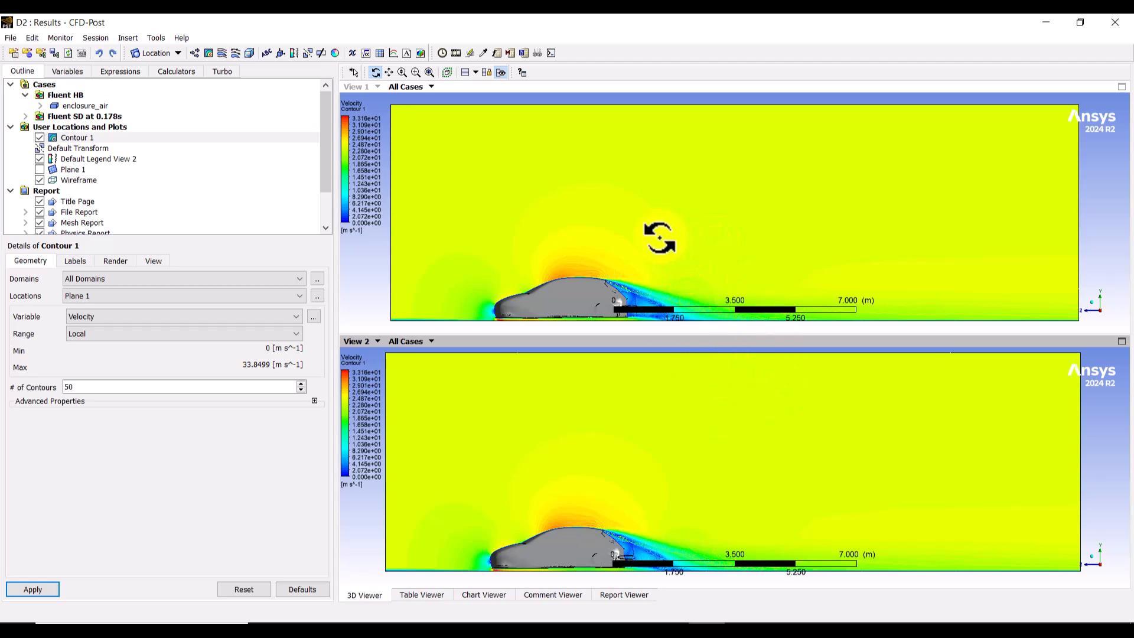
Step: Synchronize the camera across the displayed views so View 1 and View 2 zoom and move together
{"action": "scroll", "coordinate": [659, 236], "scroll_direction": "up", "scroll_amount": 2}
{"action": "scroll", "coordinate": [658, 235], "scroll_direction": "down", "scroll_amount": 4}
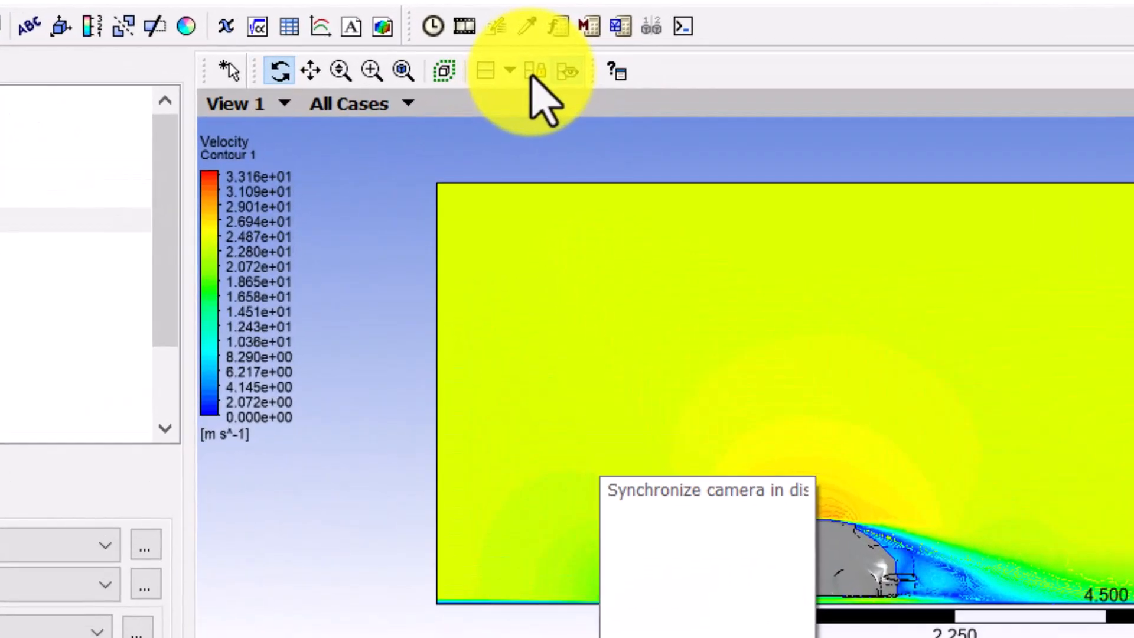
{"action": "left_click", "coordinate": [533, 75]}
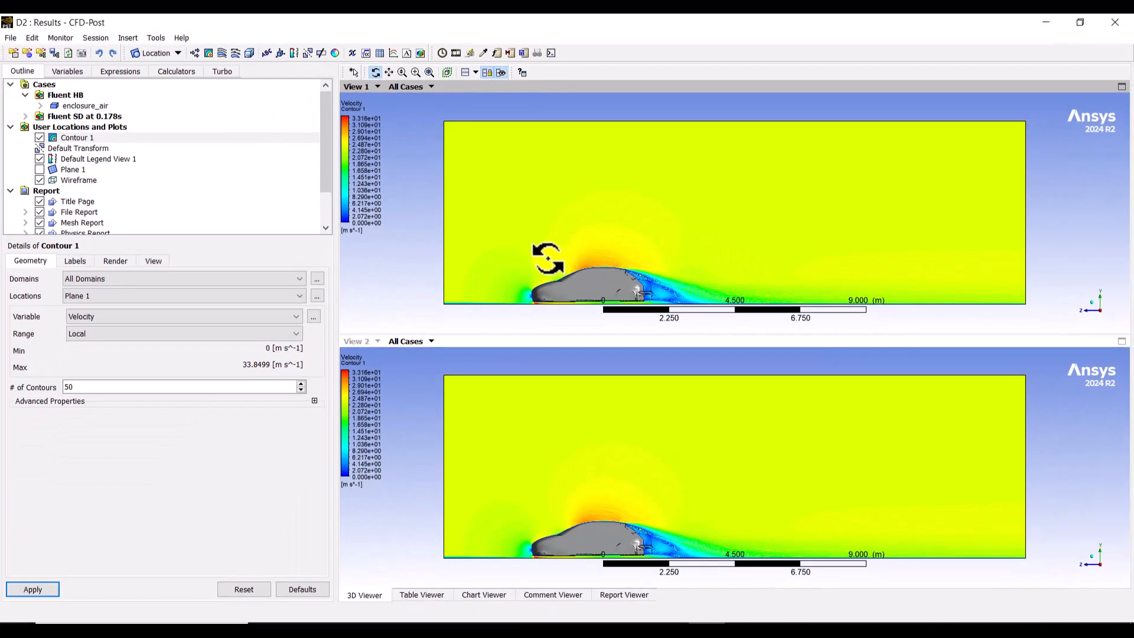
{"action": "scroll", "coordinate": [547, 255], "scroll_direction": "down", "scroll_amount": 2}
{"action": "scroll", "coordinate": [548, 254], "scroll_direction": "up", "scroll_amount": 1}
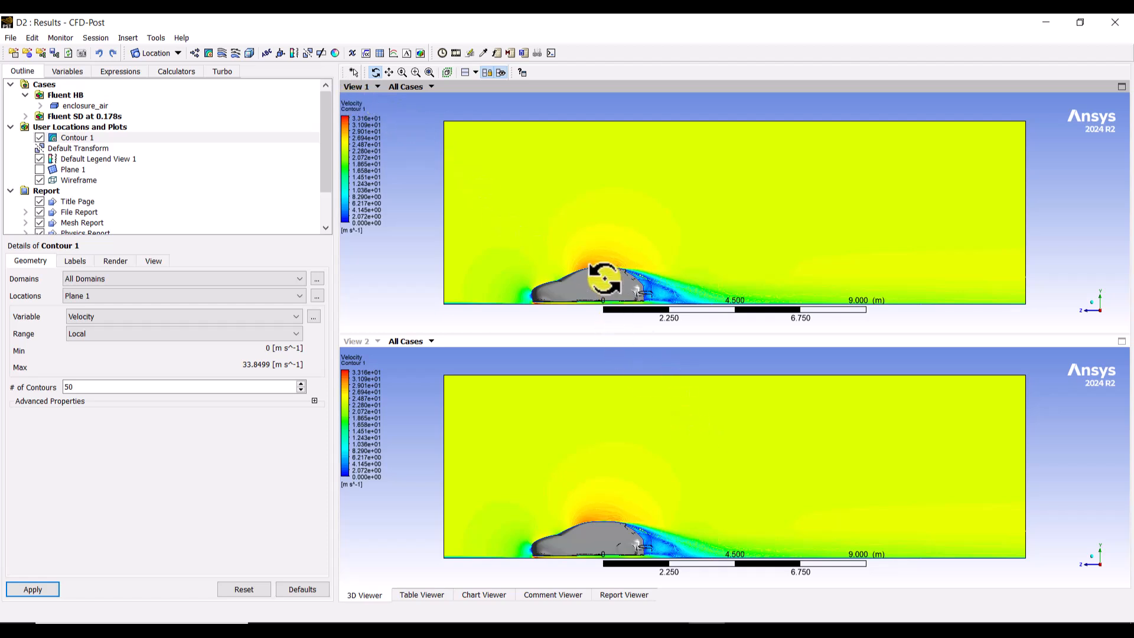
Step: Frame the car and its wake close up in both synchronized views
{"action": "middle_click_drag", "start_coordinate": [605, 278], "coordinate": [599, 236]}
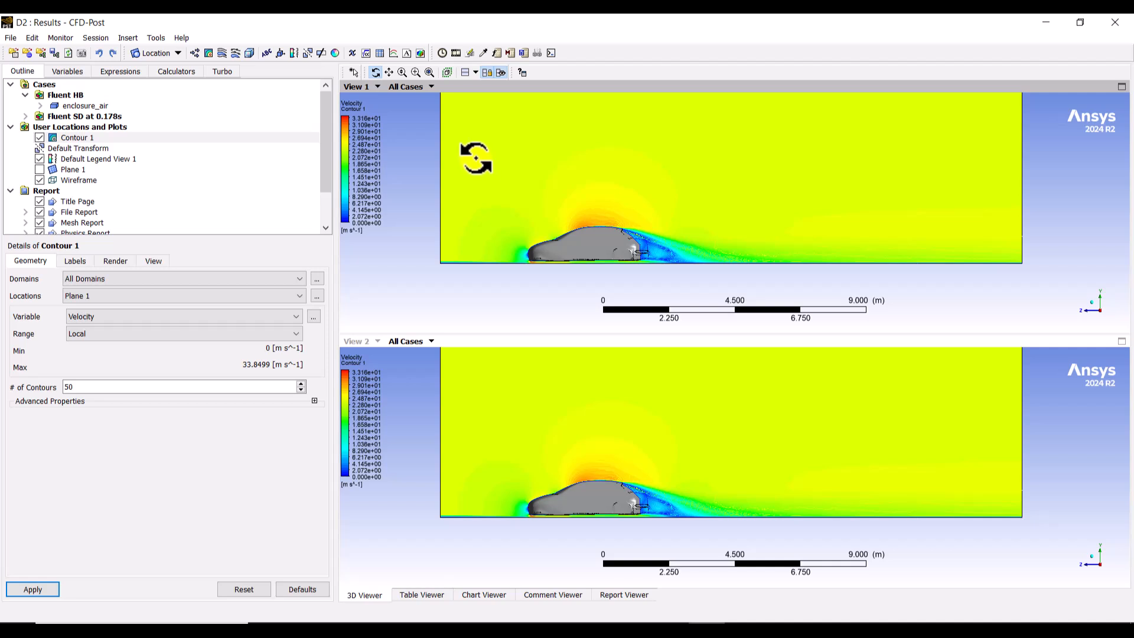
{"action": "right_click_drag", "start_coordinate": [476, 158], "coordinate": [789, 288]}
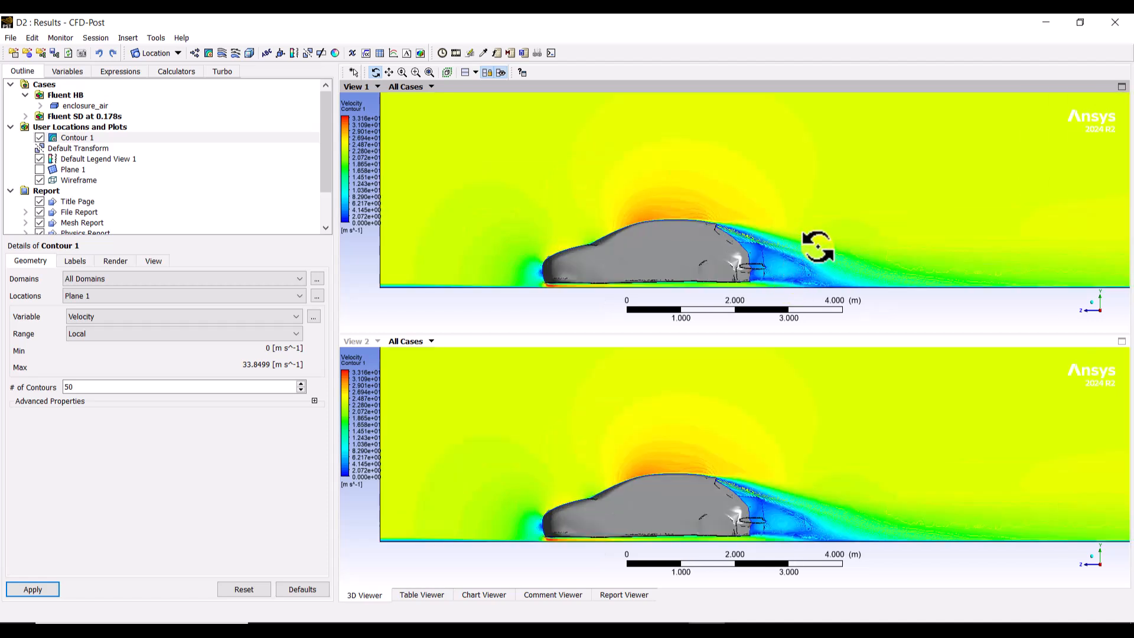
{"action": "middle_click_drag", "start_coordinate": [815, 243], "coordinate": [787, 230]}
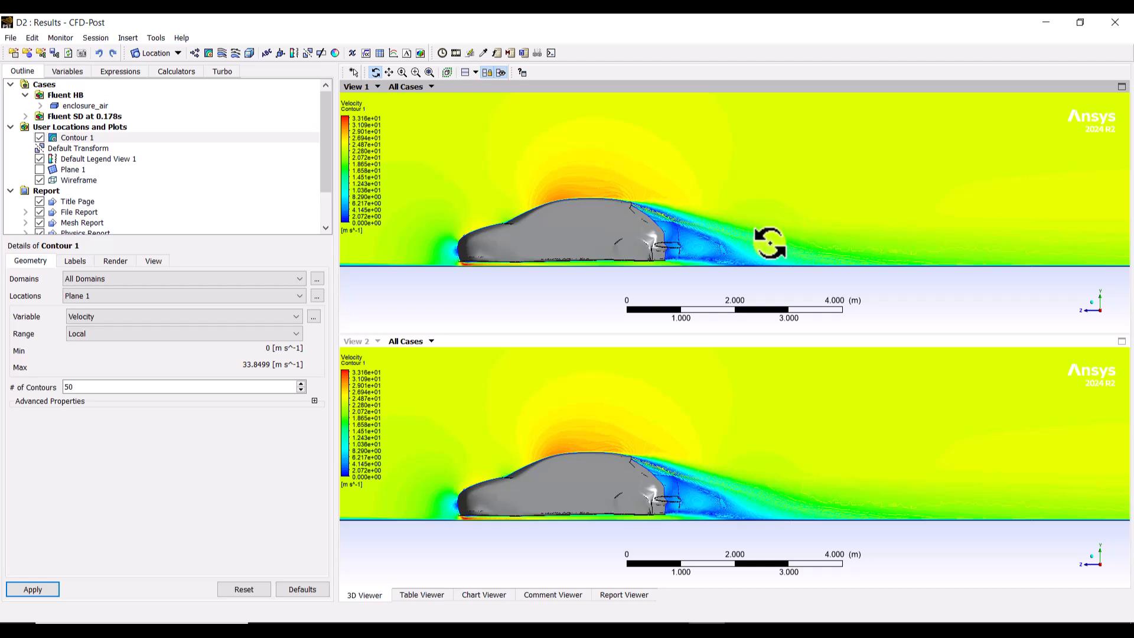
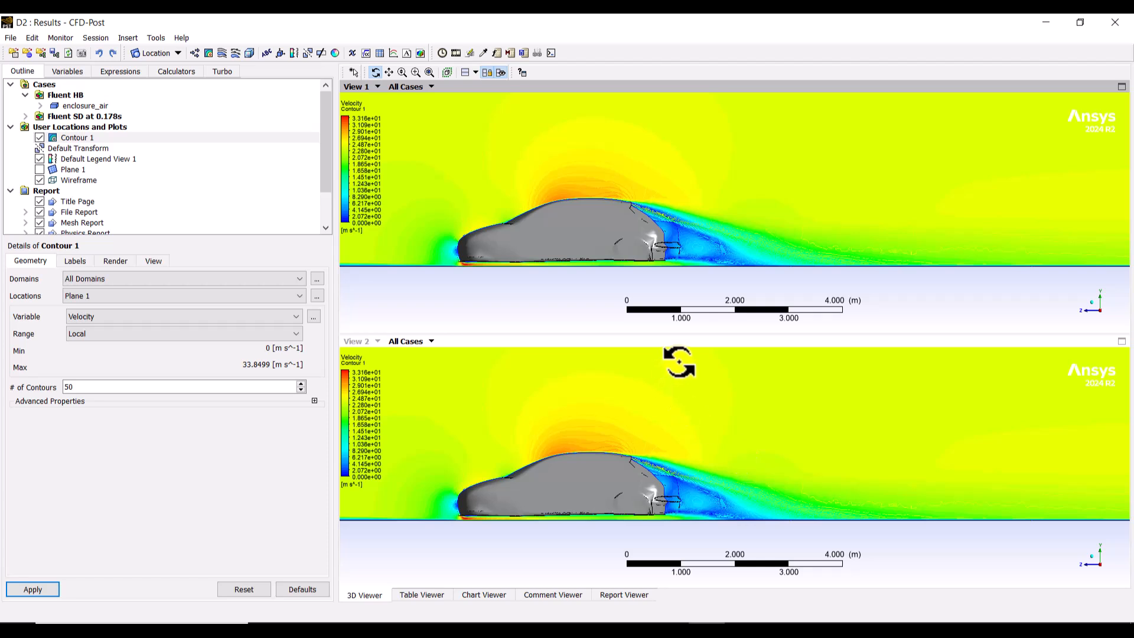
Step: Restrict View 2 to the Fluent SD at 0.178s case
{"action": "left_click", "coordinate": [602, 431]}
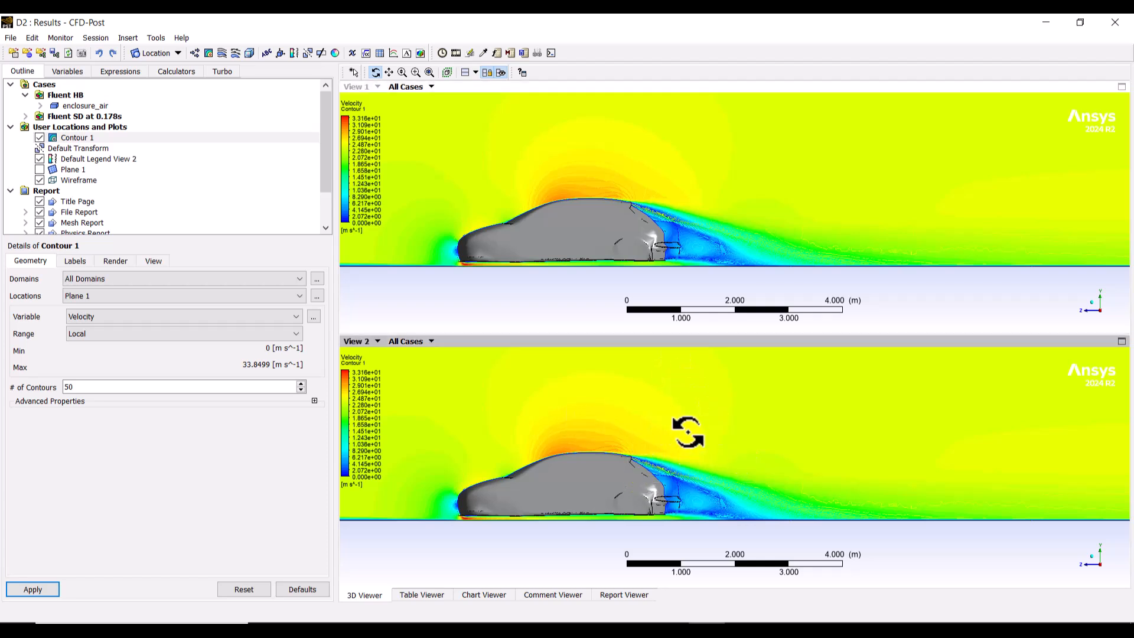
{"action": "left_click", "coordinate": [644, 197]}
{"action": "left_click", "coordinate": [523, 413]}
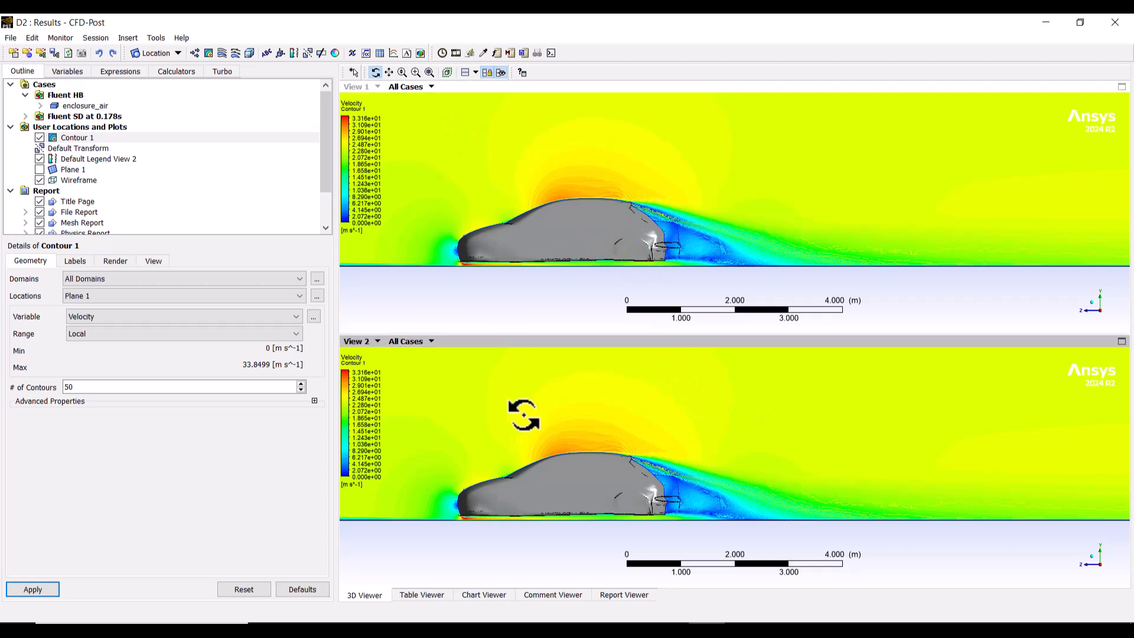
{"action": "left_click", "coordinate": [629, 253]}
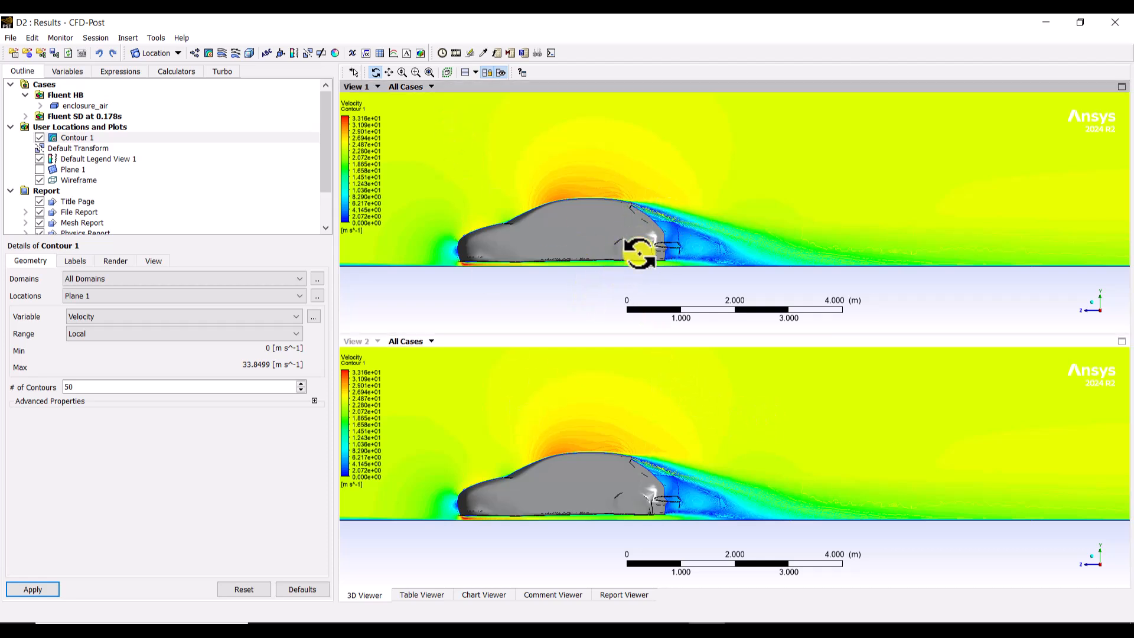
{"action": "left_click", "coordinate": [589, 379]}
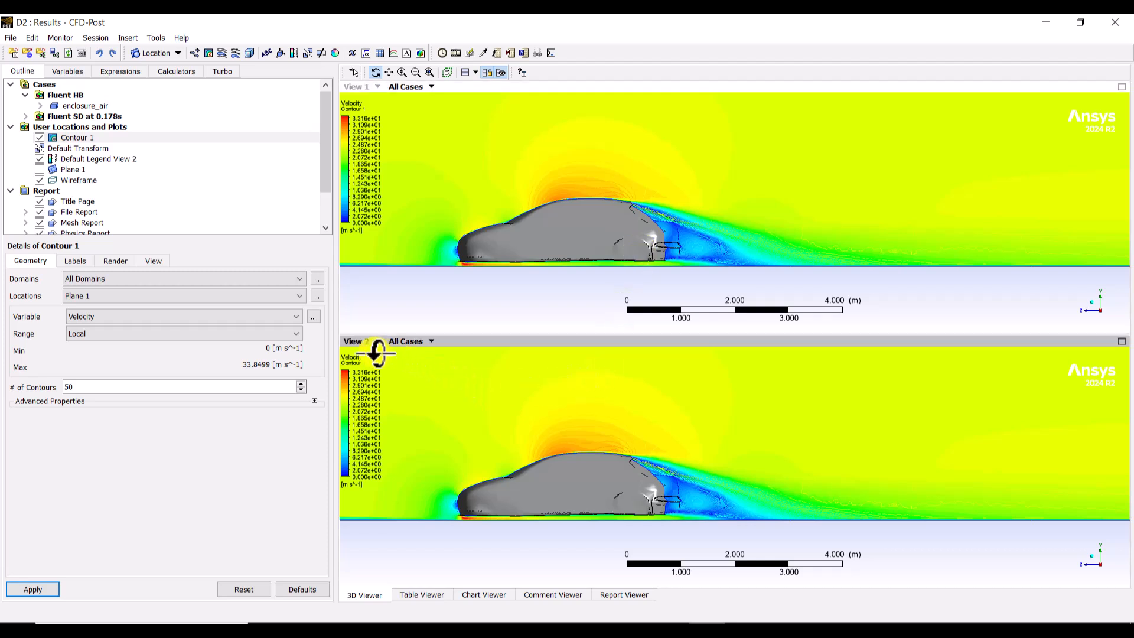
{"action": "left_click", "coordinate": [427, 342]}
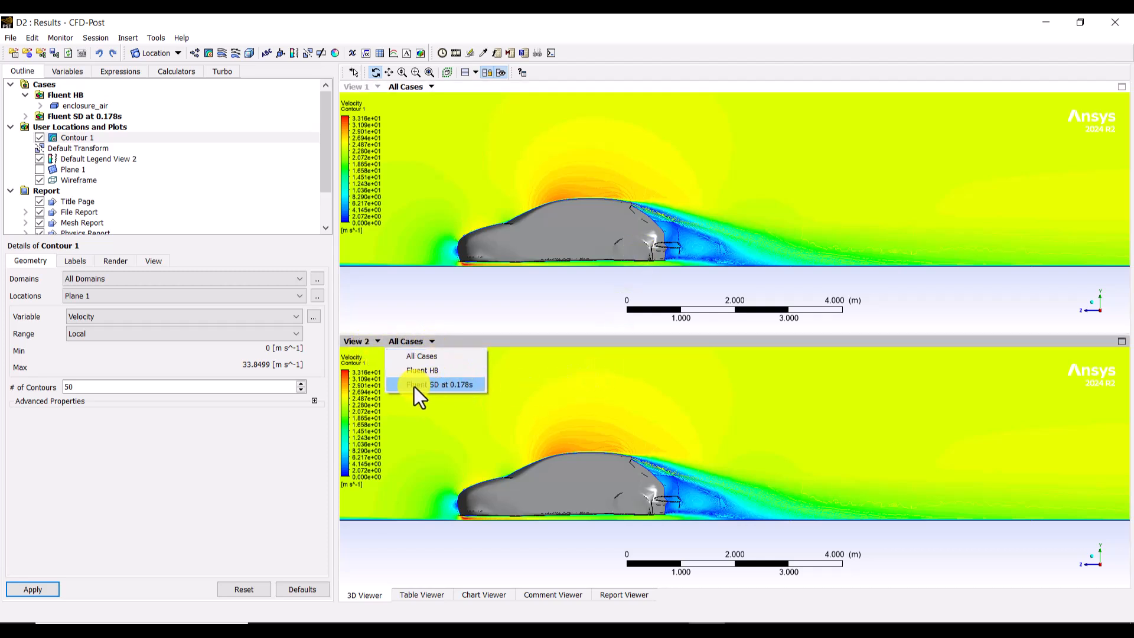
{"action": "left_click", "coordinate": [454, 387]}
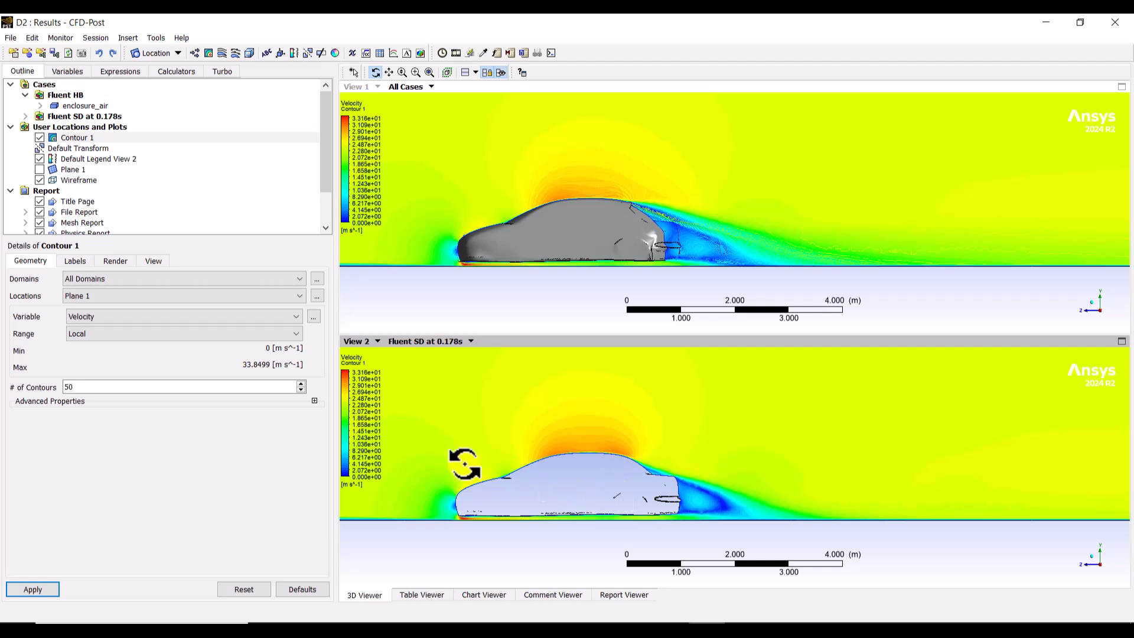
Step: Show the wall car boundary of the Fluent SD case and give it a constant light grey color
{"action": "left_click", "coordinate": [25, 116]}
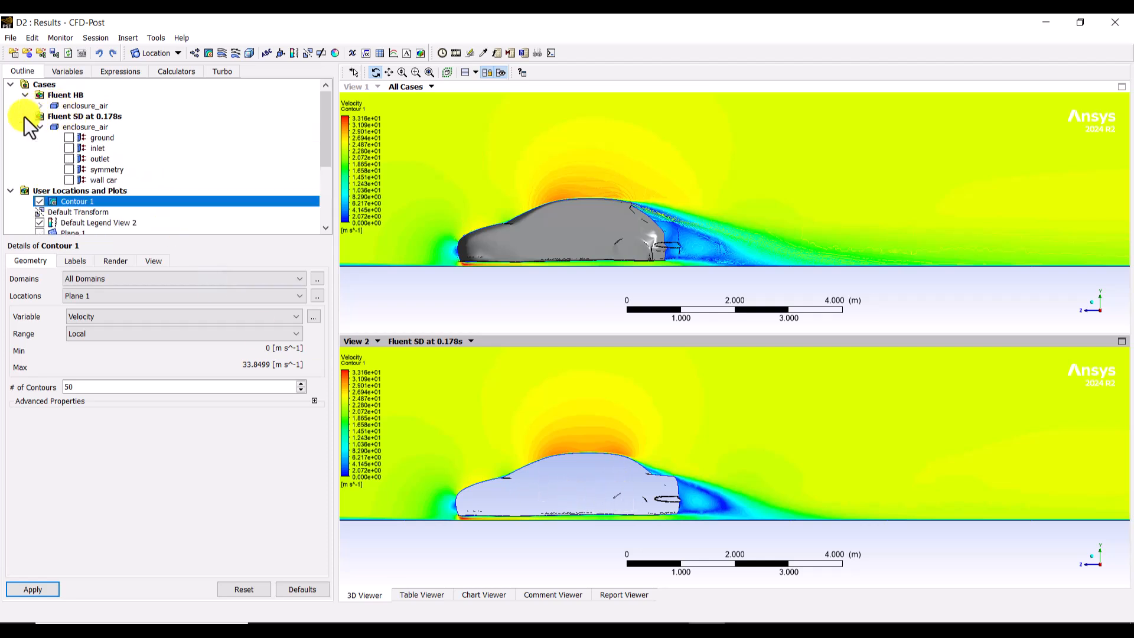
{"action": "left_click", "coordinate": [70, 182]}
{"action": "left_click", "coordinate": [104, 182]}
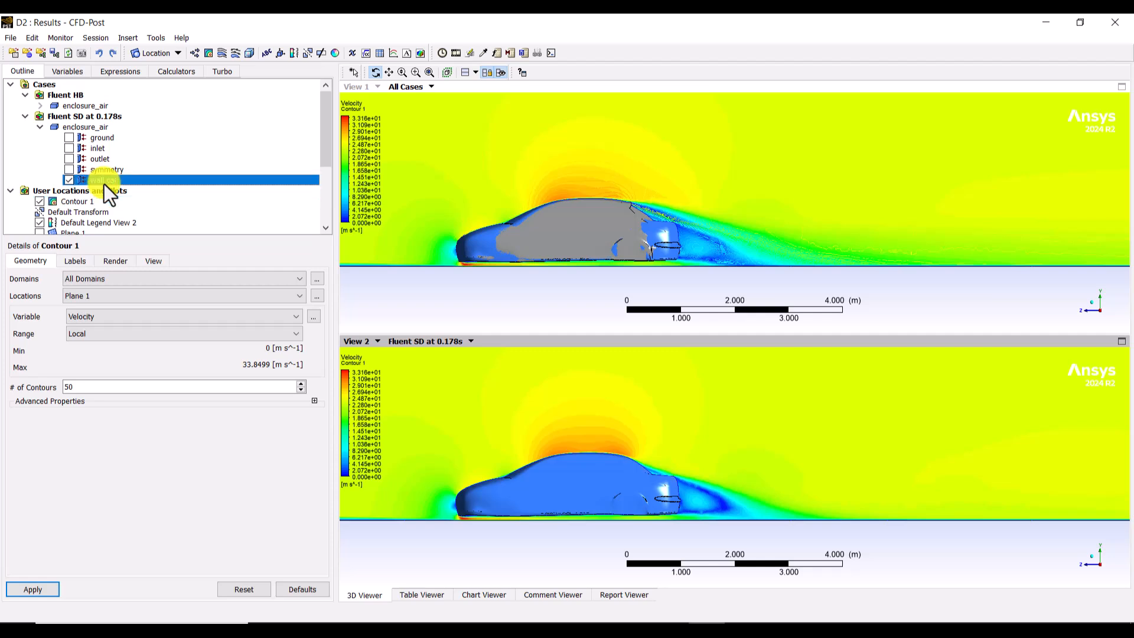
{"action": "left_click", "coordinate": [319, 295]}
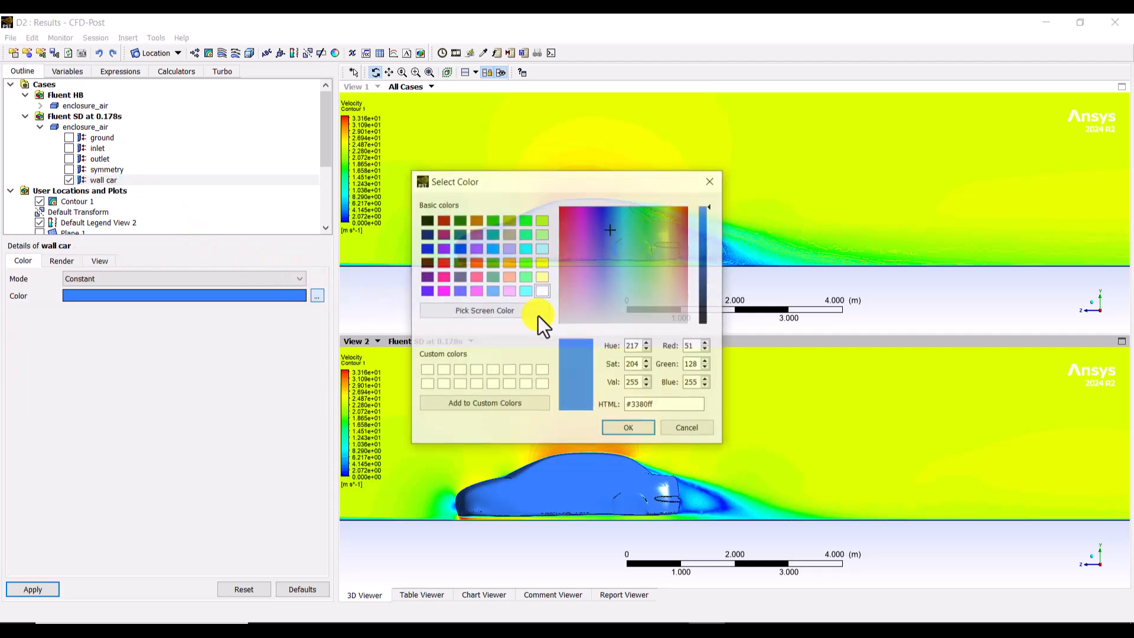
{"action": "left_click", "coordinate": [628, 301]}
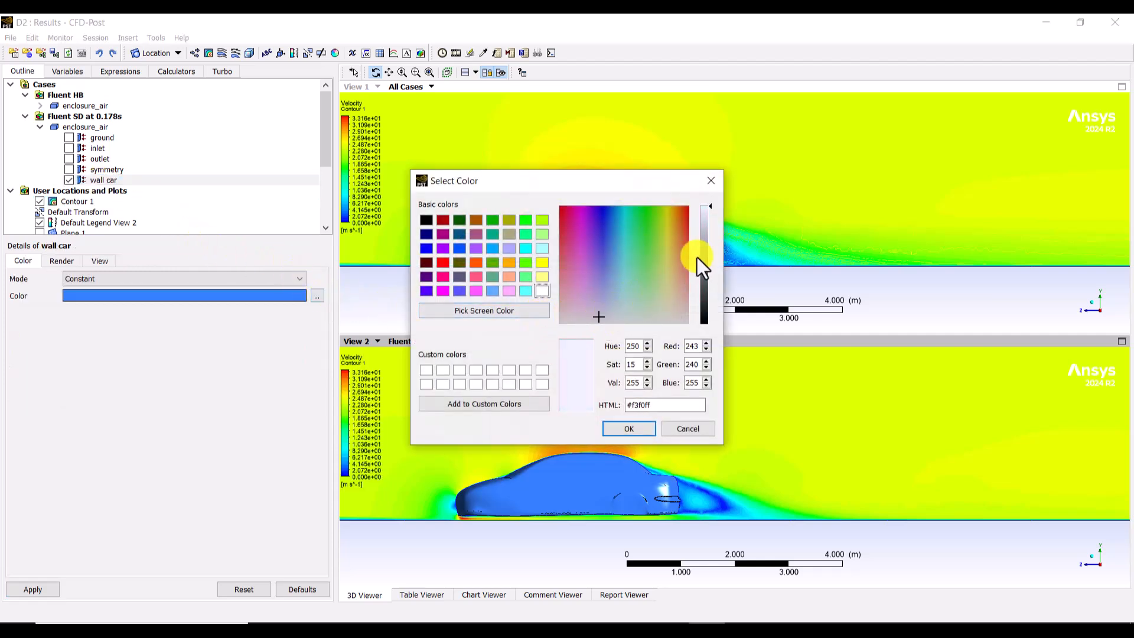
{"action": "left_click", "coordinate": [705, 236]}
{"action": "left_click", "coordinate": [628, 428]}
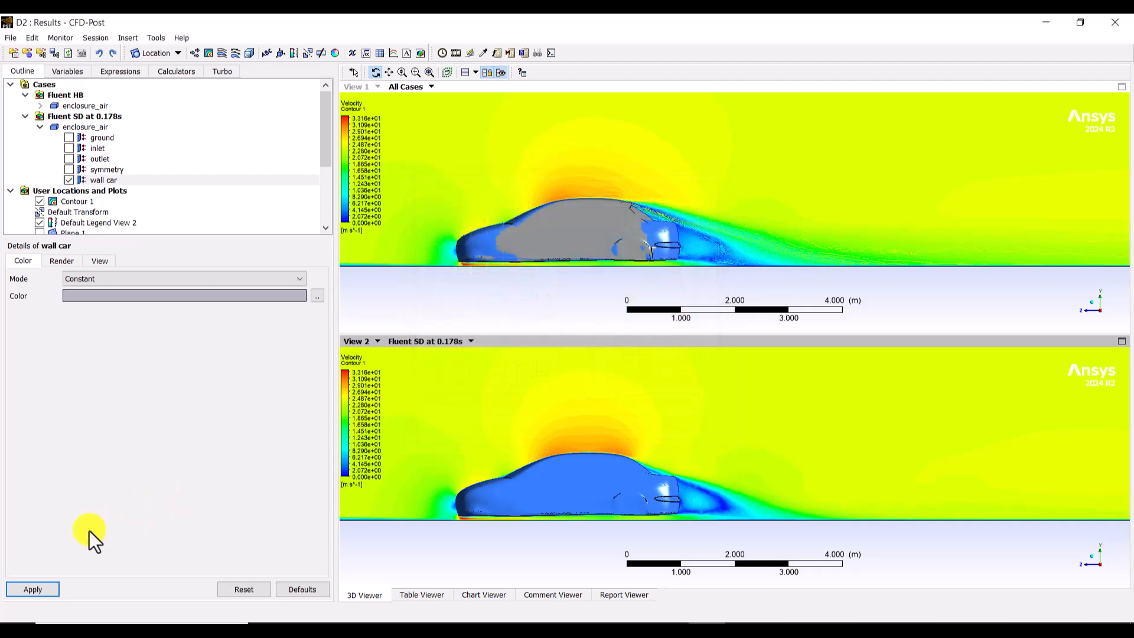
{"action": "left_click", "coordinate": [39, 593]}
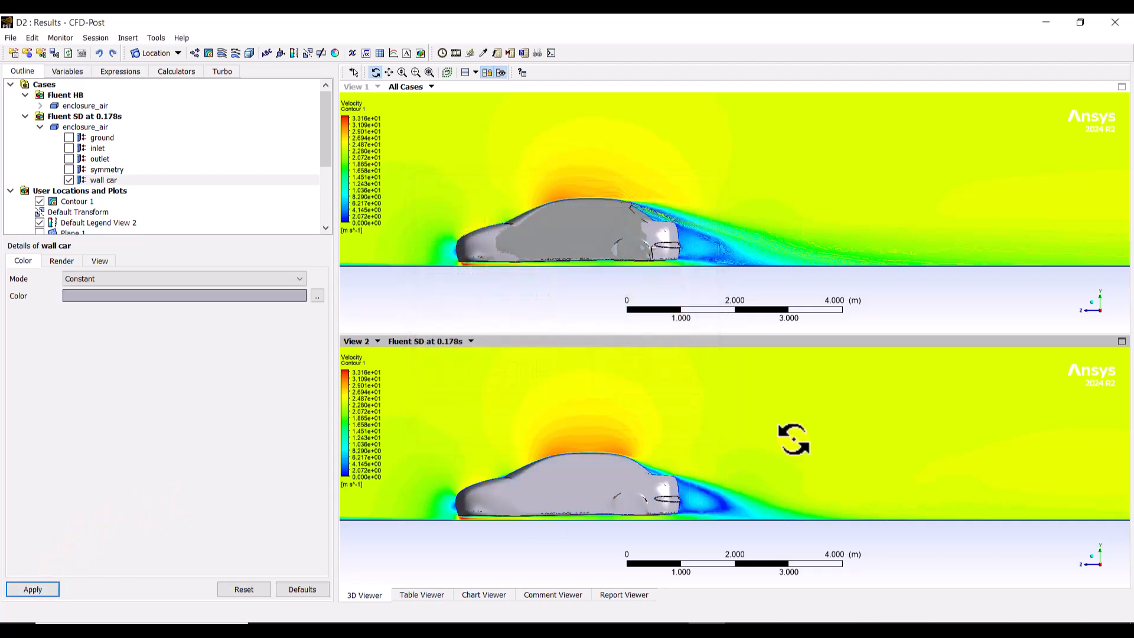
{"action": "left_click", "coordinate": [40, 126]}
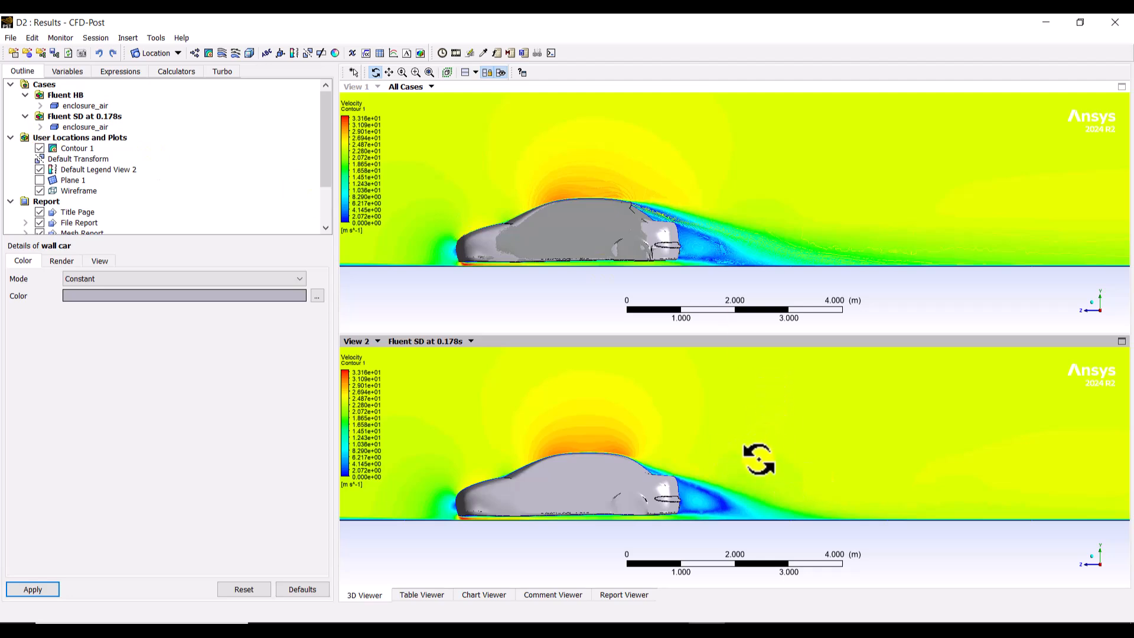
Step: Restrict View 1 to the Fluent HB case, with the car's rear and wake framed in both views
{"action": "scroll", "coordinate": [758, 468], "scroll_direction": "down", "scroll_amount": 2}
{"action": "scroll", "coordinate": [758, 468], "scroll_direction": "up", "scroll_amount": 3}
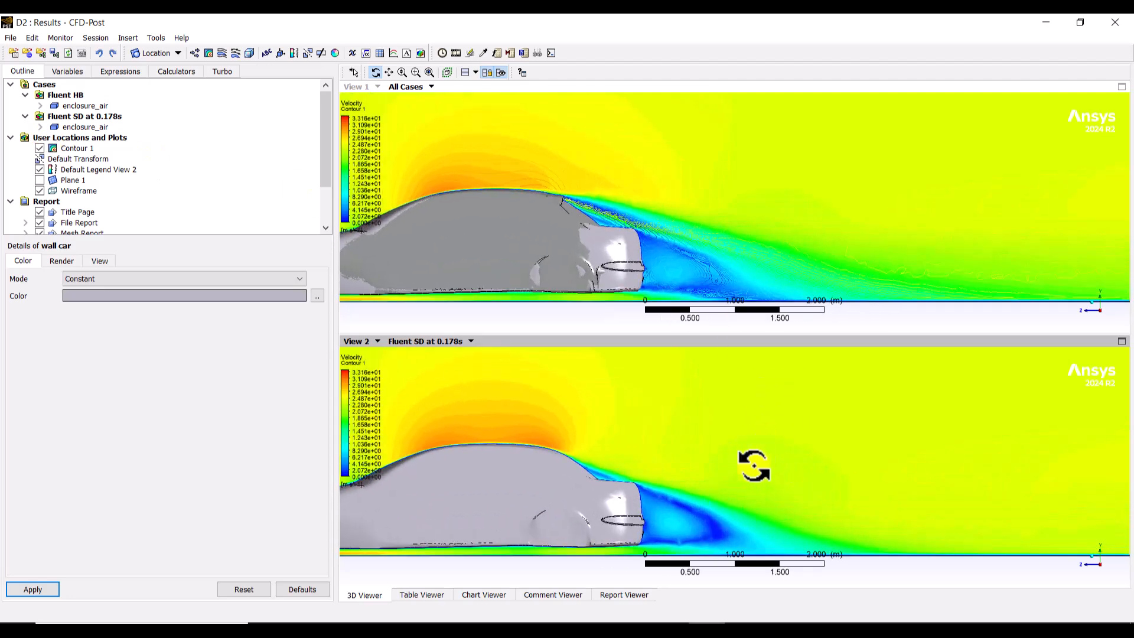
{"action": "middle_click_drag", "start_coordinate": [752, 463], "coordinate": [762, 451]}
{"action": "scroll", "coordinate": [763, 454], "scroll_direction": "down", "scroll_amount": 2}
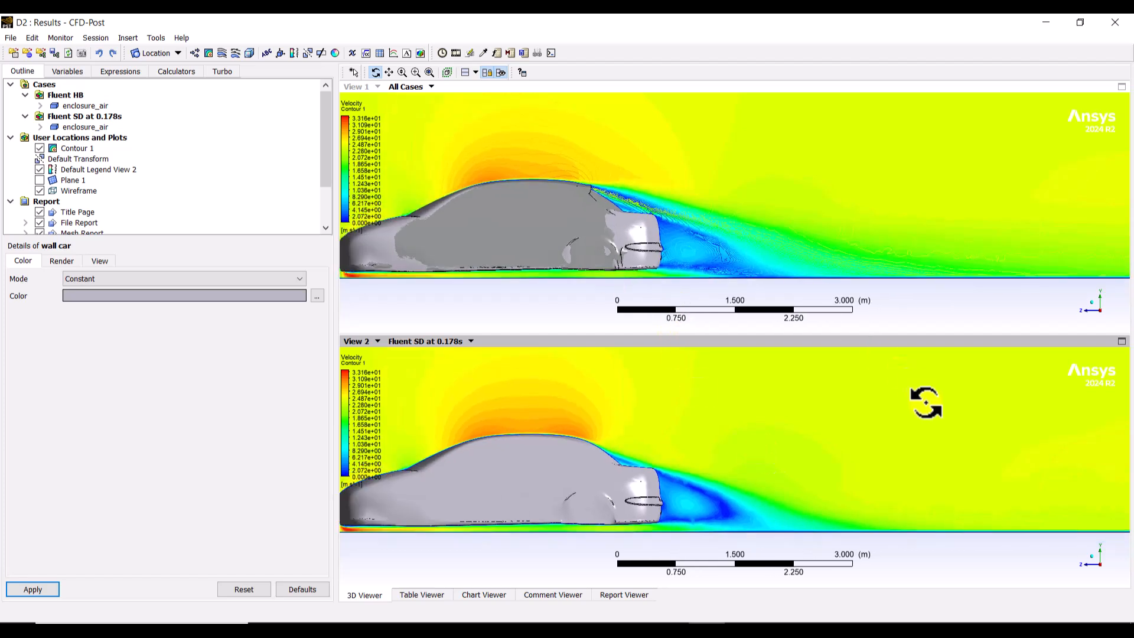
{"action": "left_click", "coordinate": [476, 179]}
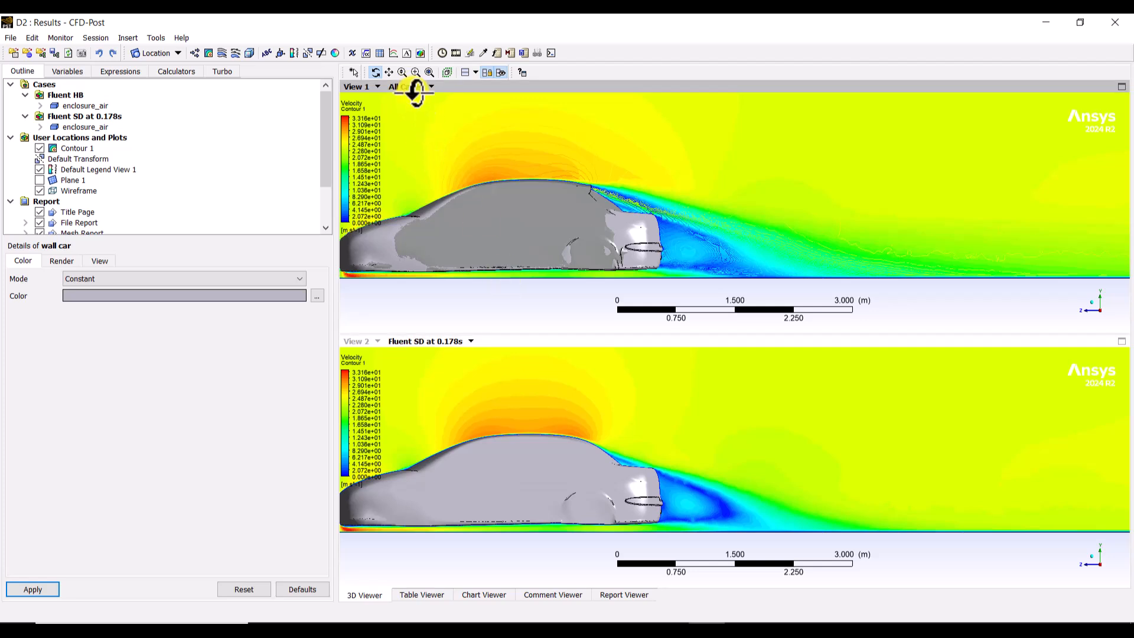
{"action": "left_click", "coordinate": [432, 87]}
{"action": "left_click", "coordinate": [434, 115]}
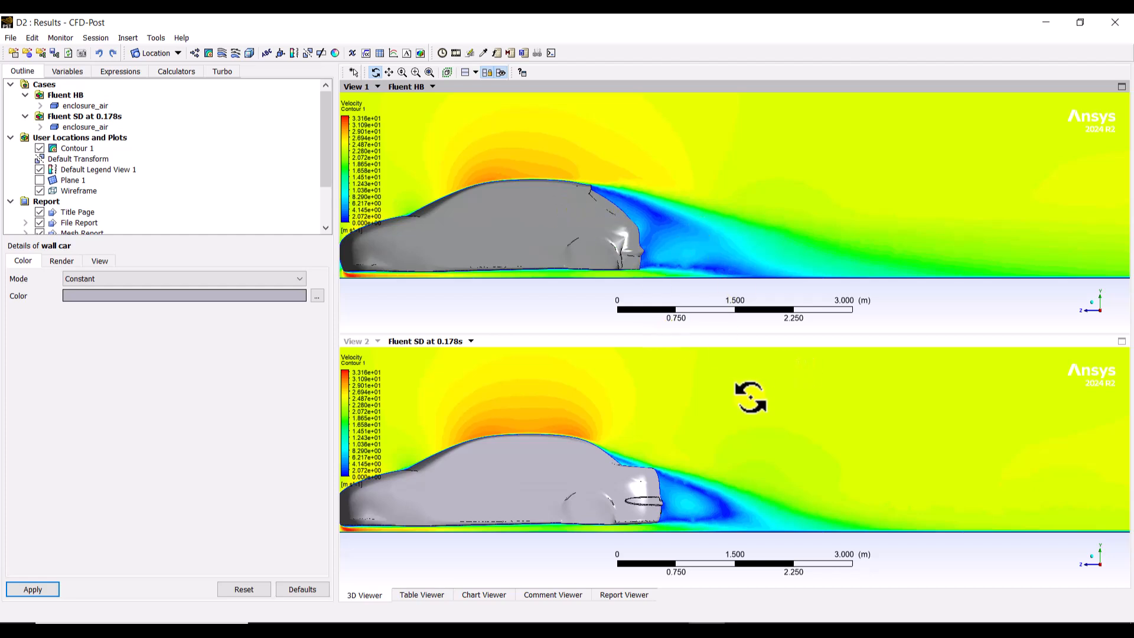
{"action": "left_click", "coordinate": [679, 436]}
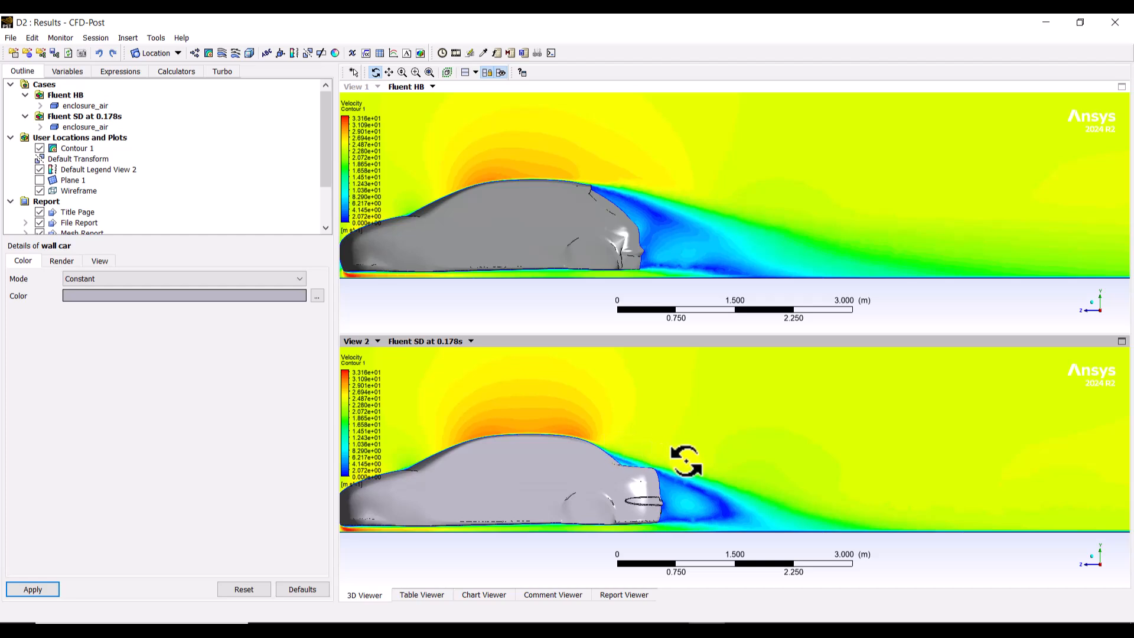
Step: Hide Contour 1 and plot velocity as a Surface Streamline on Plane 1 from equally spaced samples
{"action": "left_click", "coordinate": [83, 148]}
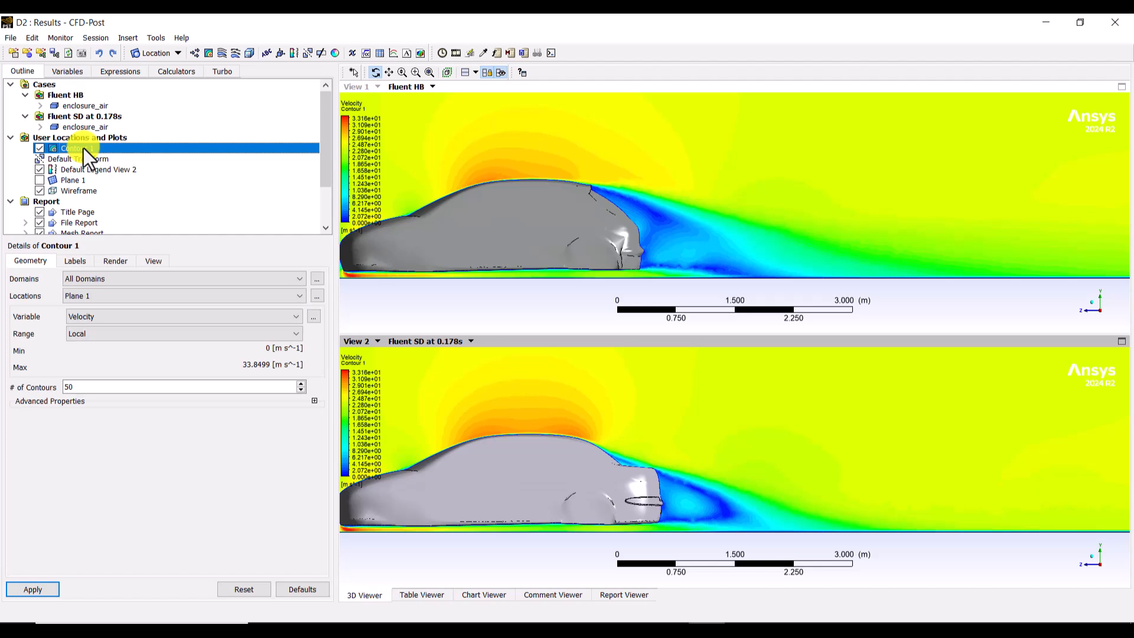
{"action": "left_click", "coordinate": [40, 149]}
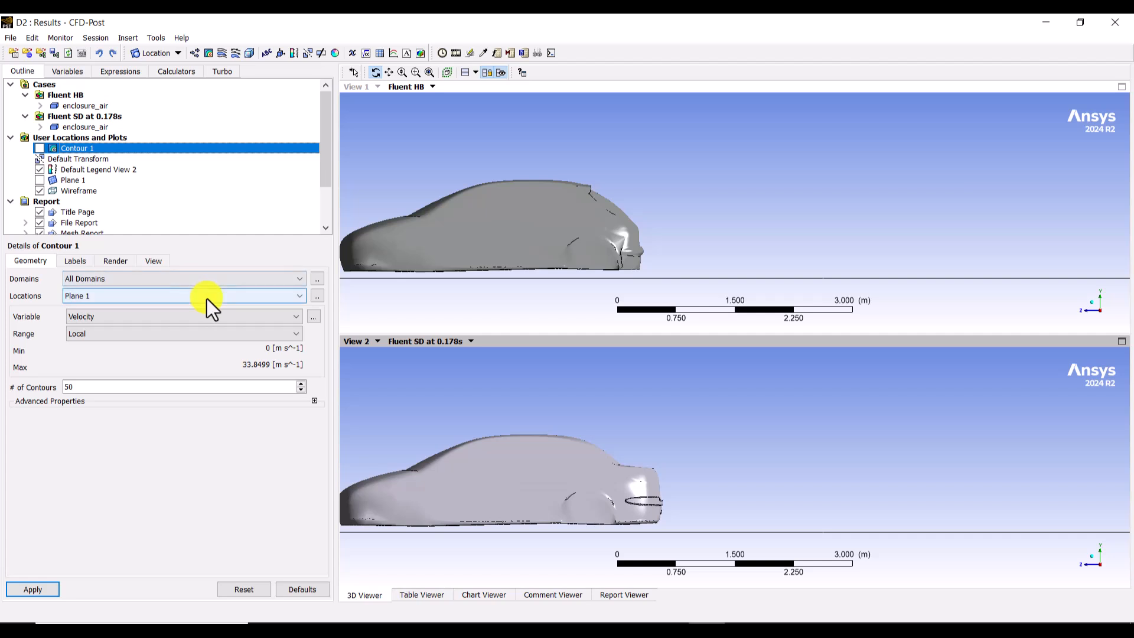
{"action": "left_click", "coordinate": [222, 58]}
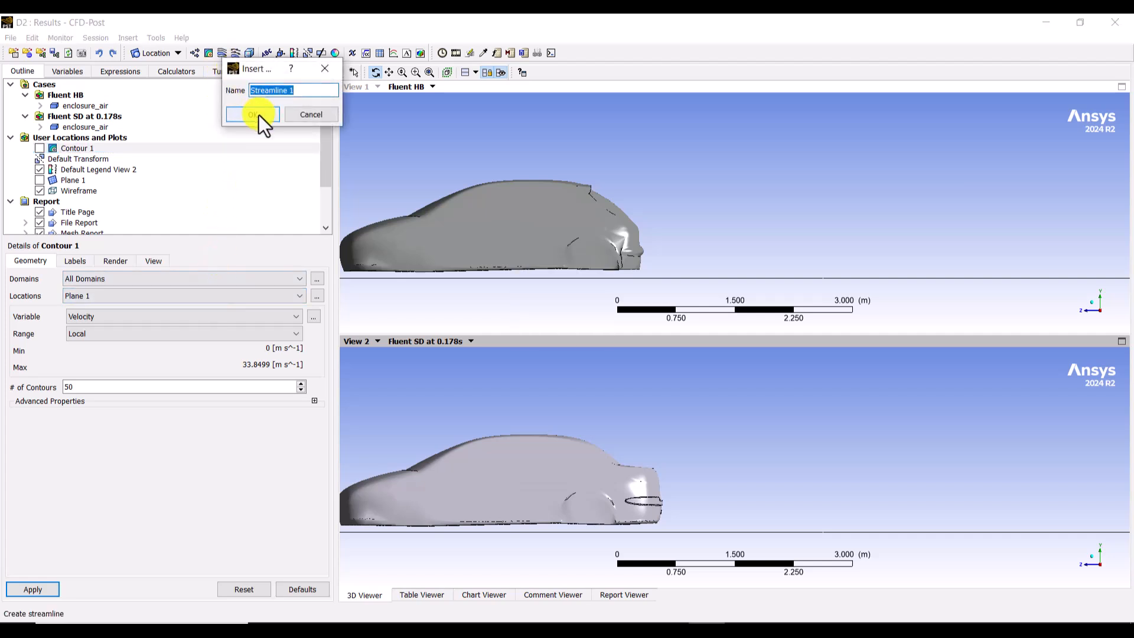
{"action": "left_click", "coordinate": [253, 114]}
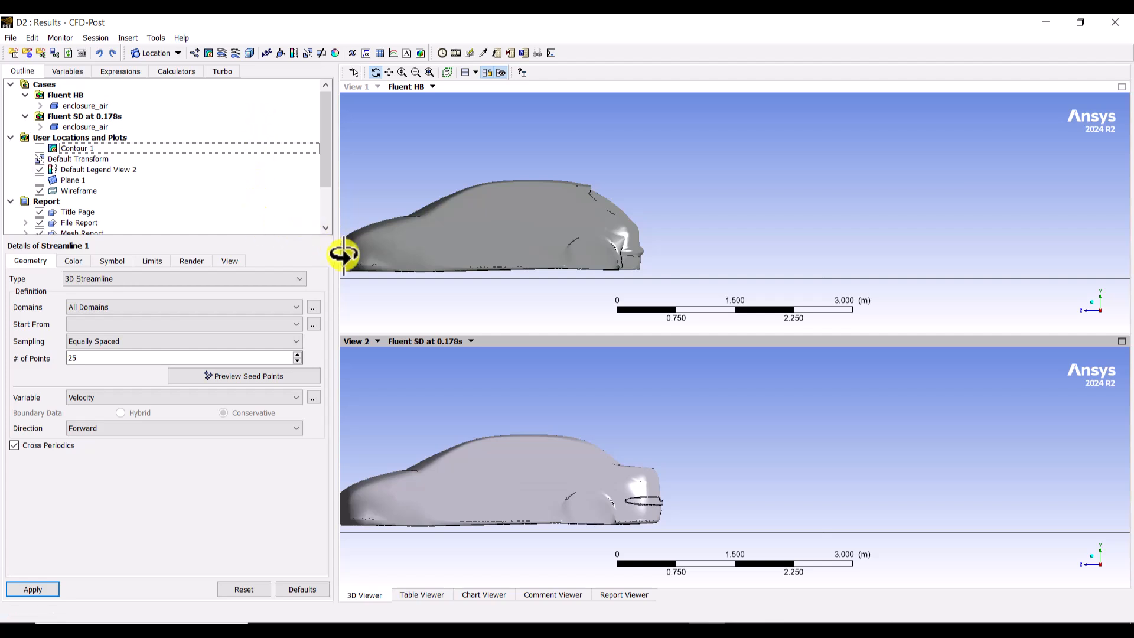
{"action": "left_click", "coordinate": [130, 281]}
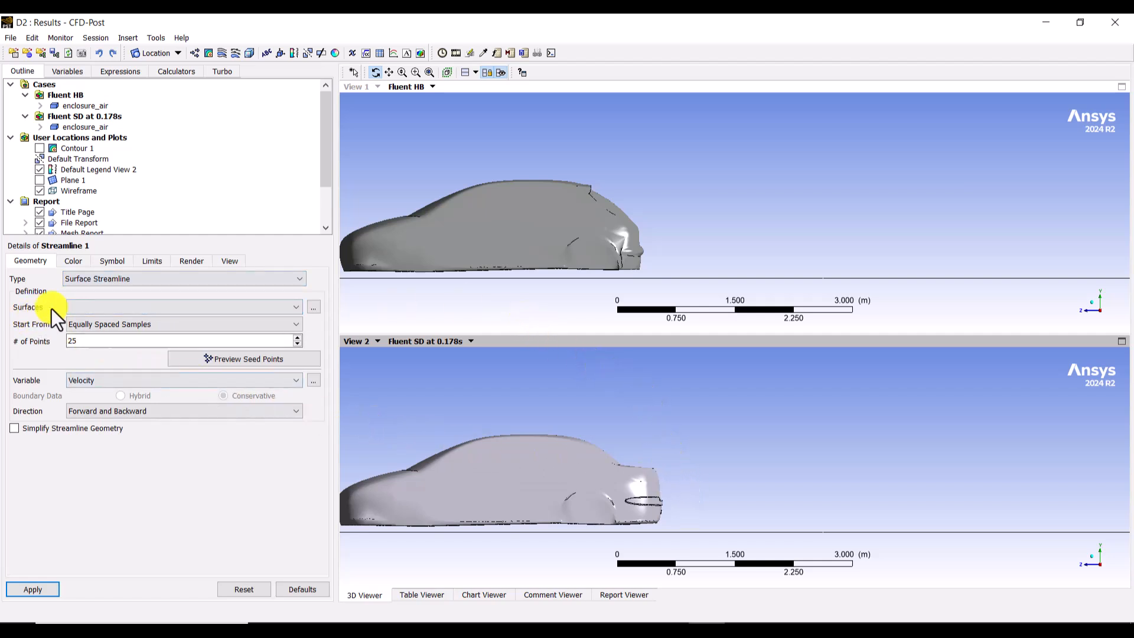
{"action": "left_click", "coordinate": [145, 307]}
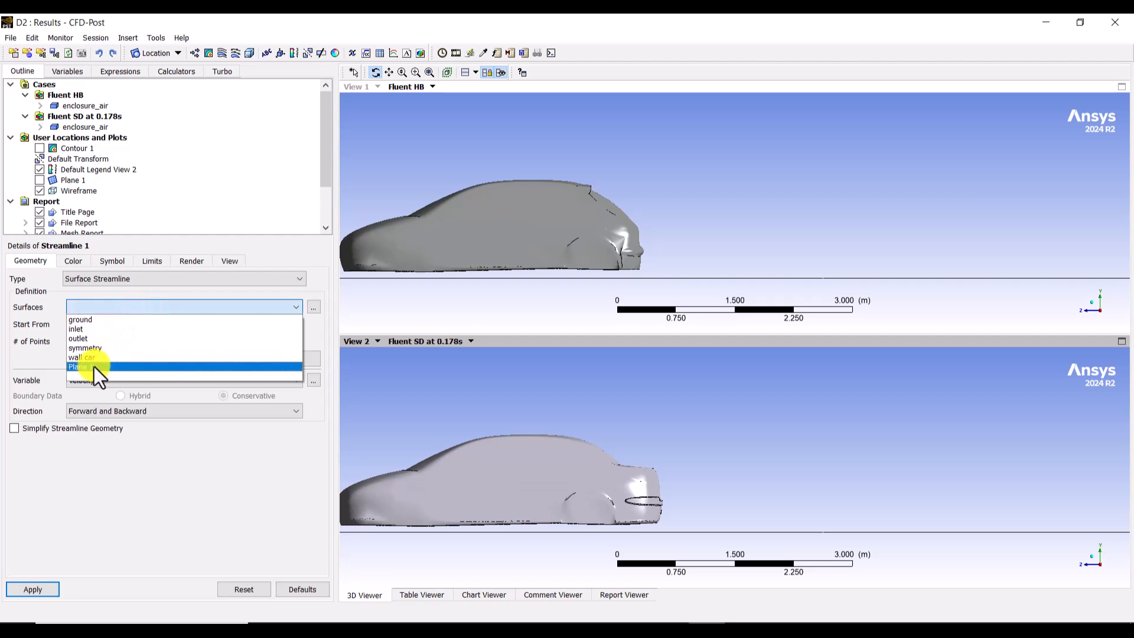
{"action": "left_click", "coordinate": [94, 366]}
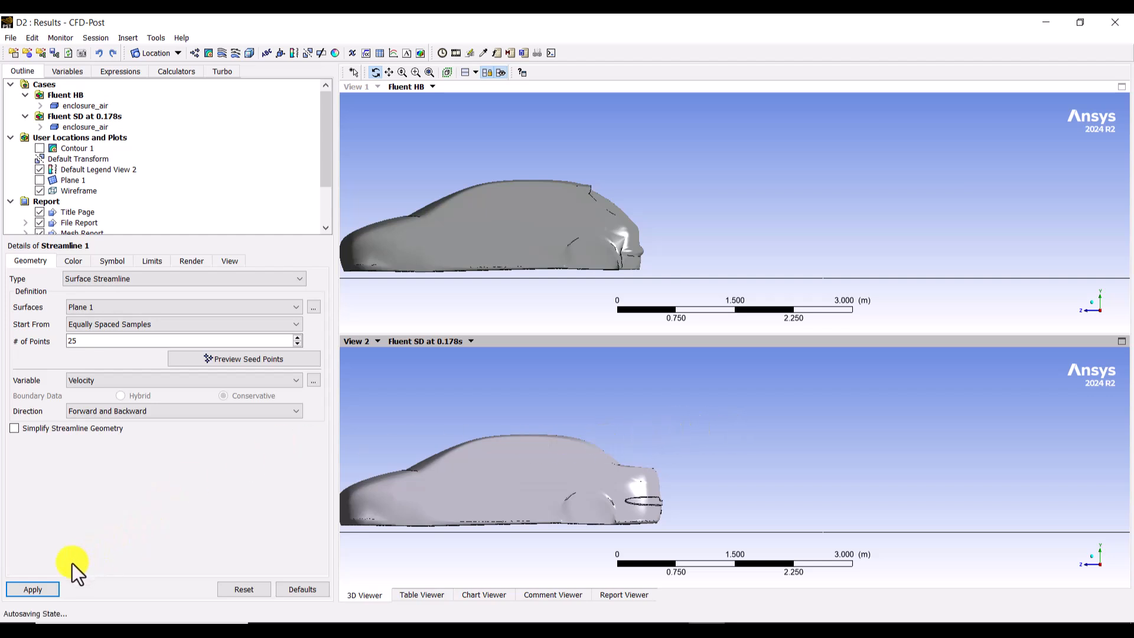
{"action": "left_click", "coordinate": [50, 587]}
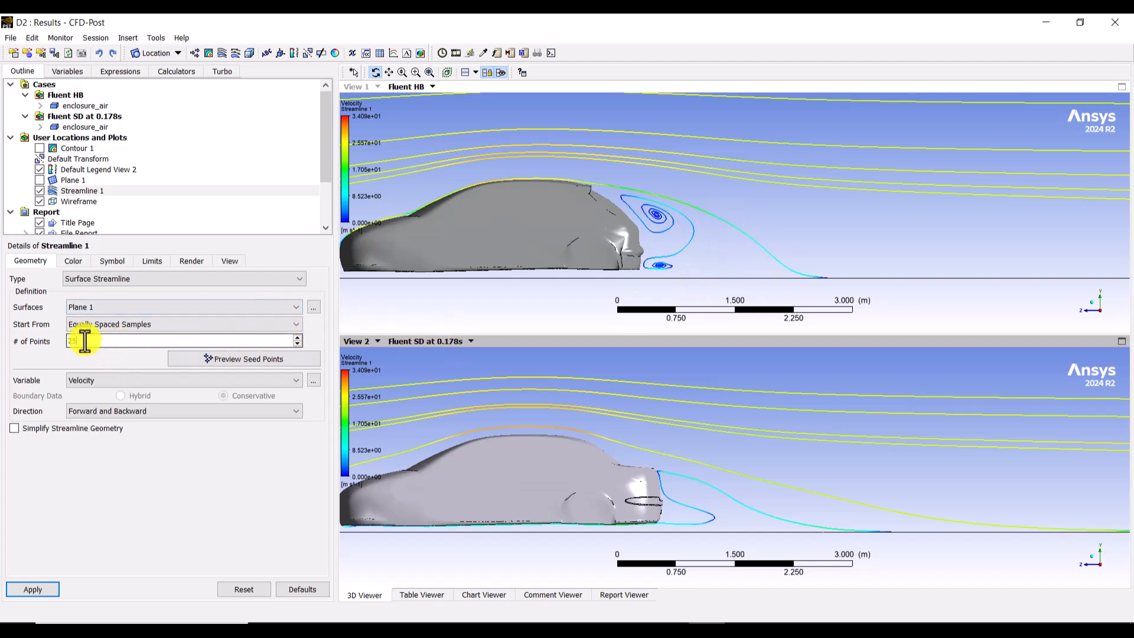
Step: Replot the surface streamlines with 50 equally spaced sample points
{"action": "left_click_drag", "start_coordinate": [81, 341], "coordinate": [32, 343]}
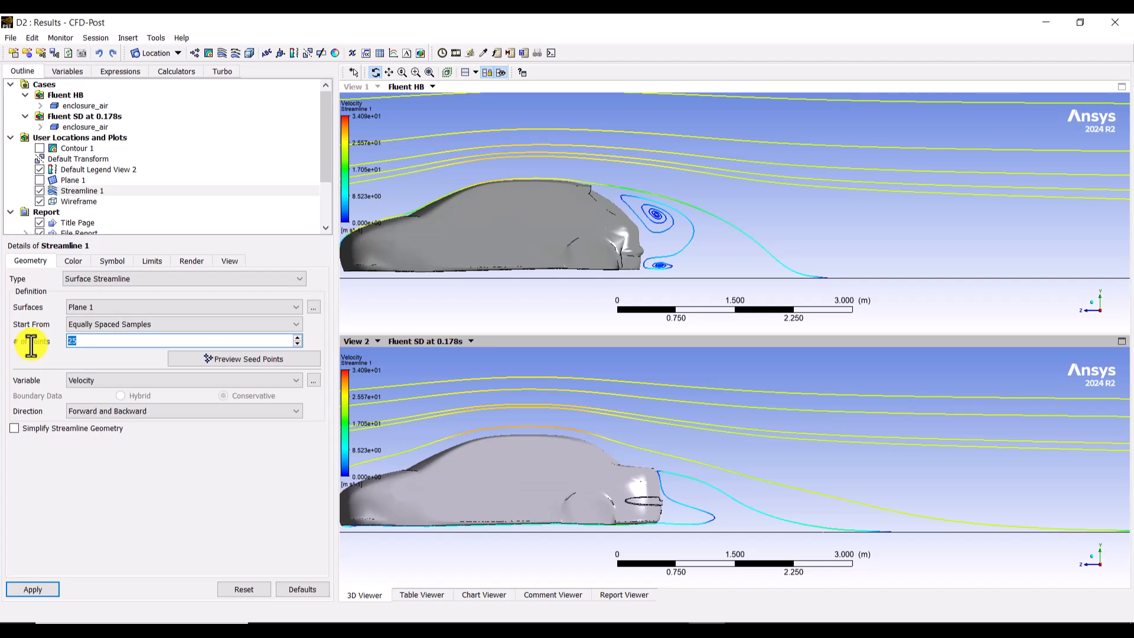
{"action": "type", "text": "50"}
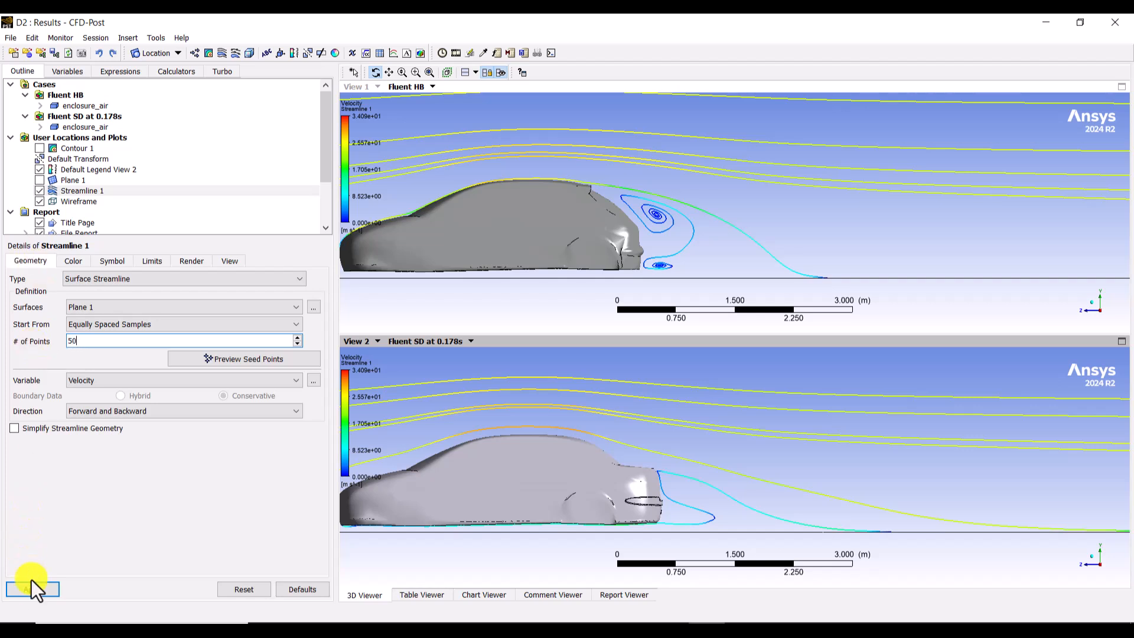
{"action": "left_click", "coordinate": [33, 590]}
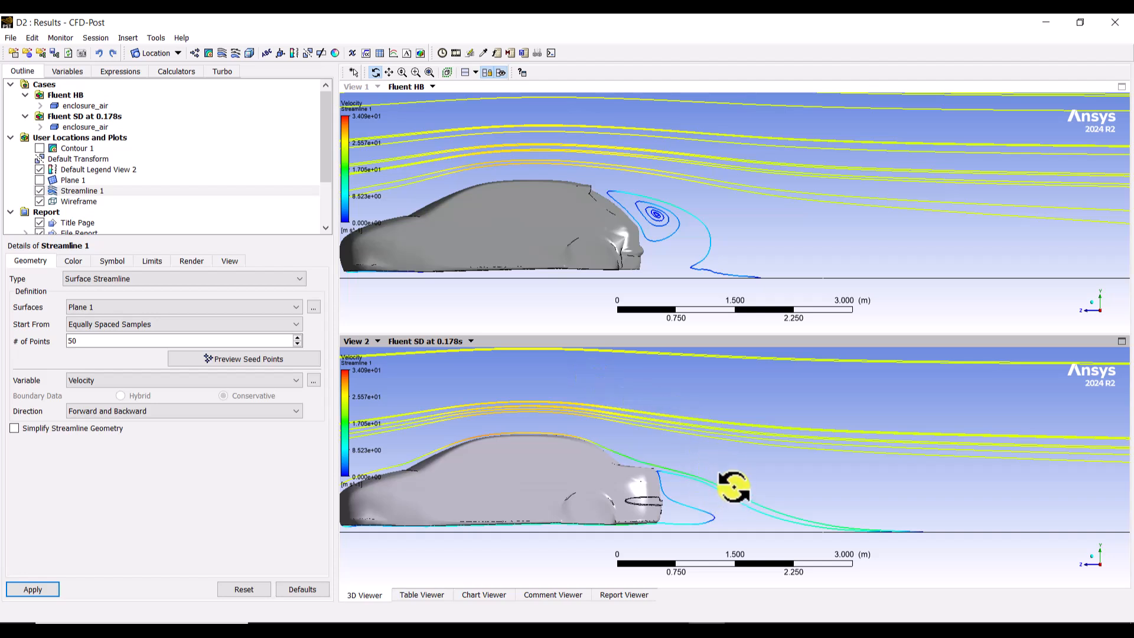
Step: Start the surface streamlines from Face Centers and replot them with a maximum of 100 points
{"action": "left_click", "coordinate": [108, 322]}
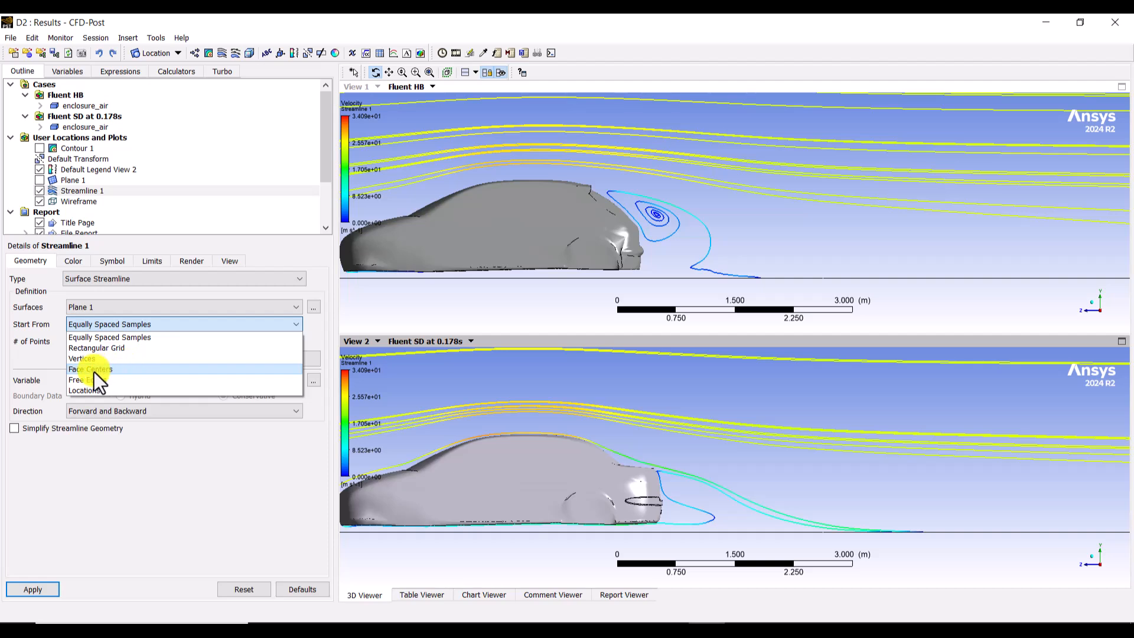
{"action": "left_click", "coordinate": [135, 372]}
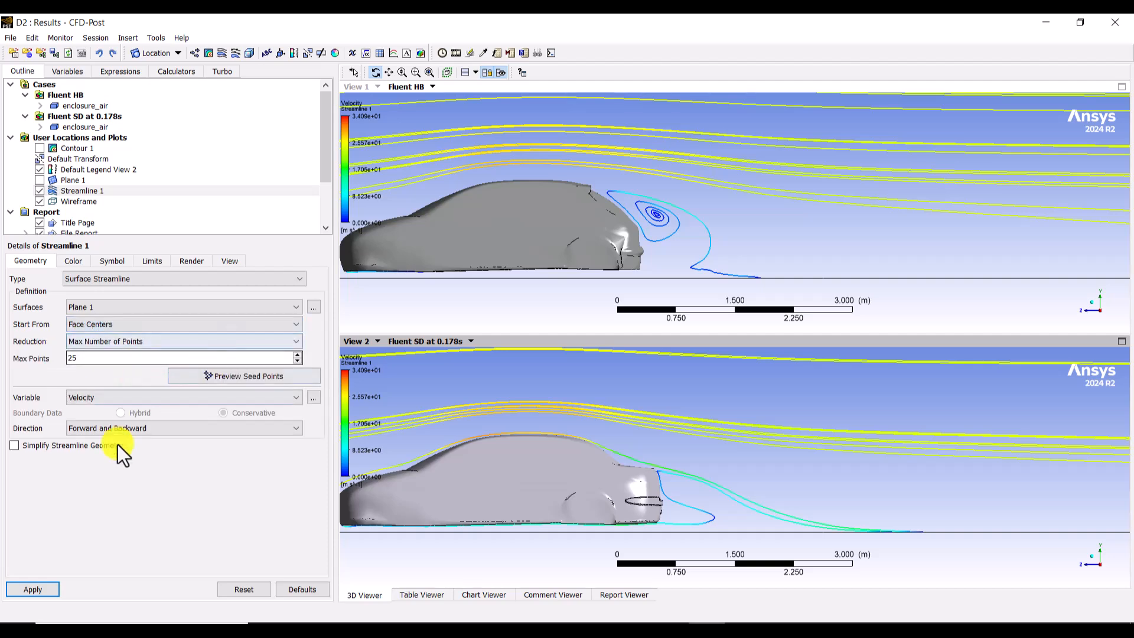
{"action": "left_click", "coordinate": [48, 589]}
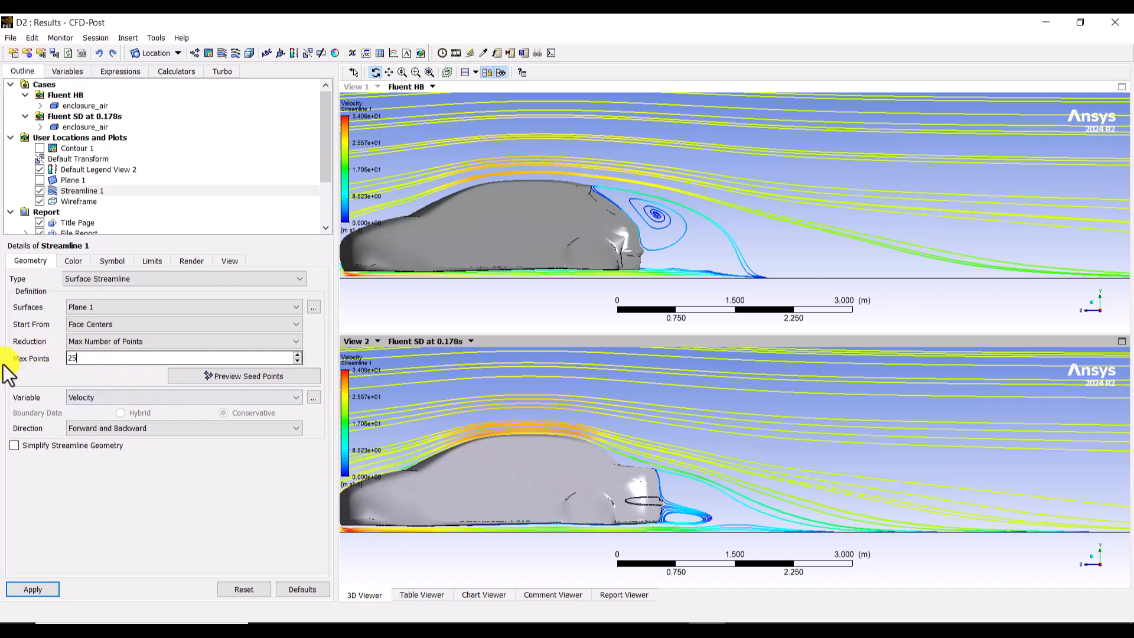
{"action": "left_click", "coordinate": [92, 358]}
{"action": "left_click_drag", "start_coordinate": [93, 358], "coordinate": [61, 358]}
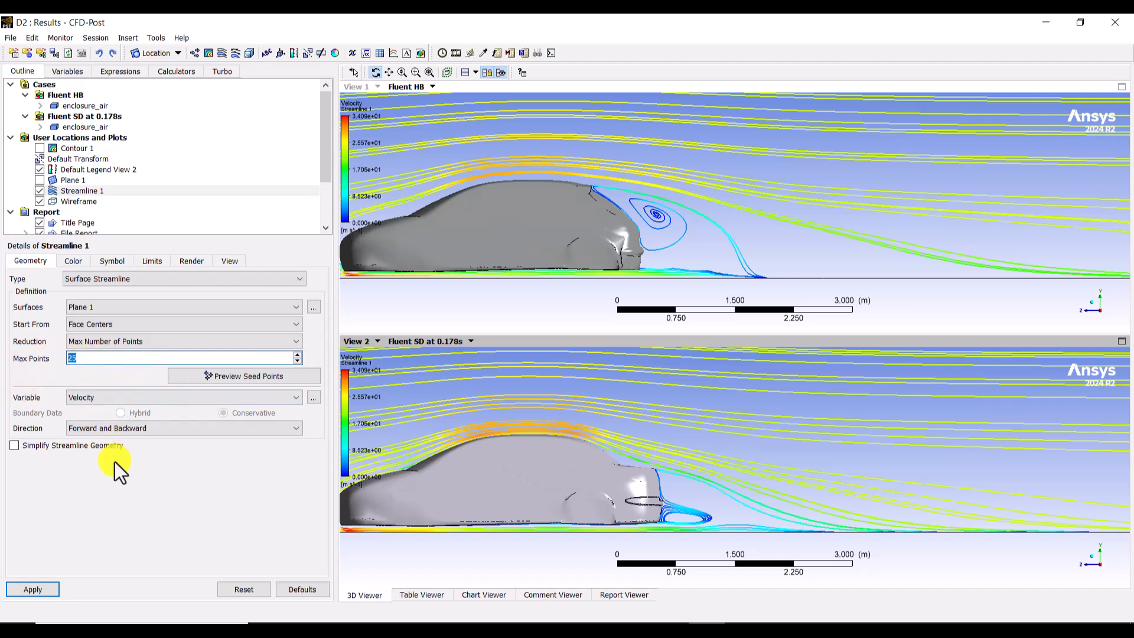
{"action": "type", "text": "100"}
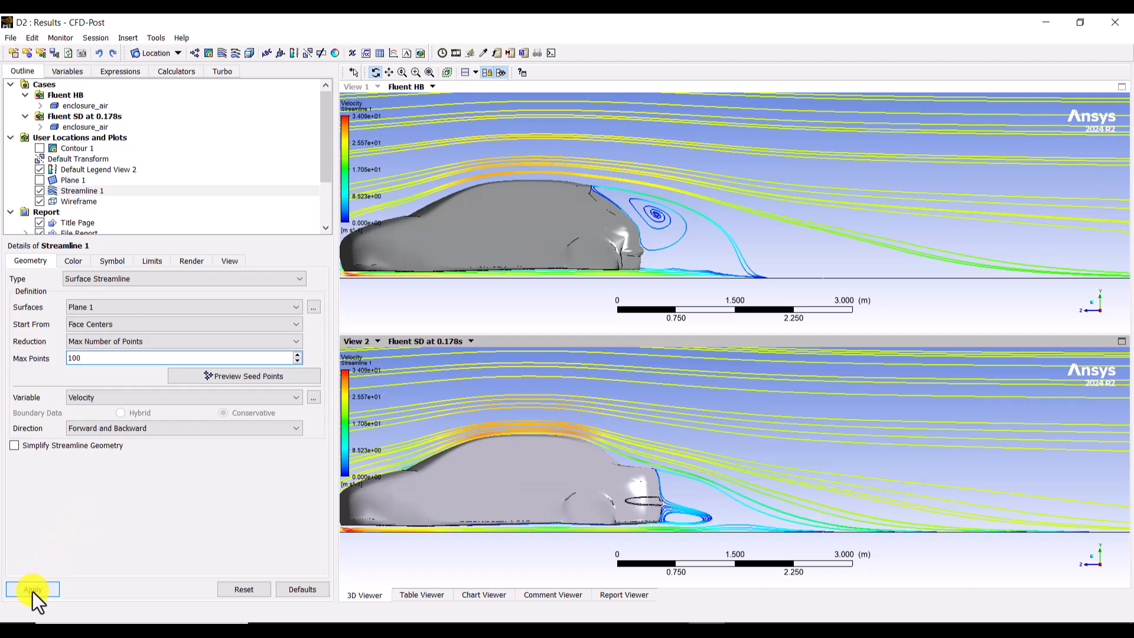
{"action": "left_click", "coordinate": [32, 589]}
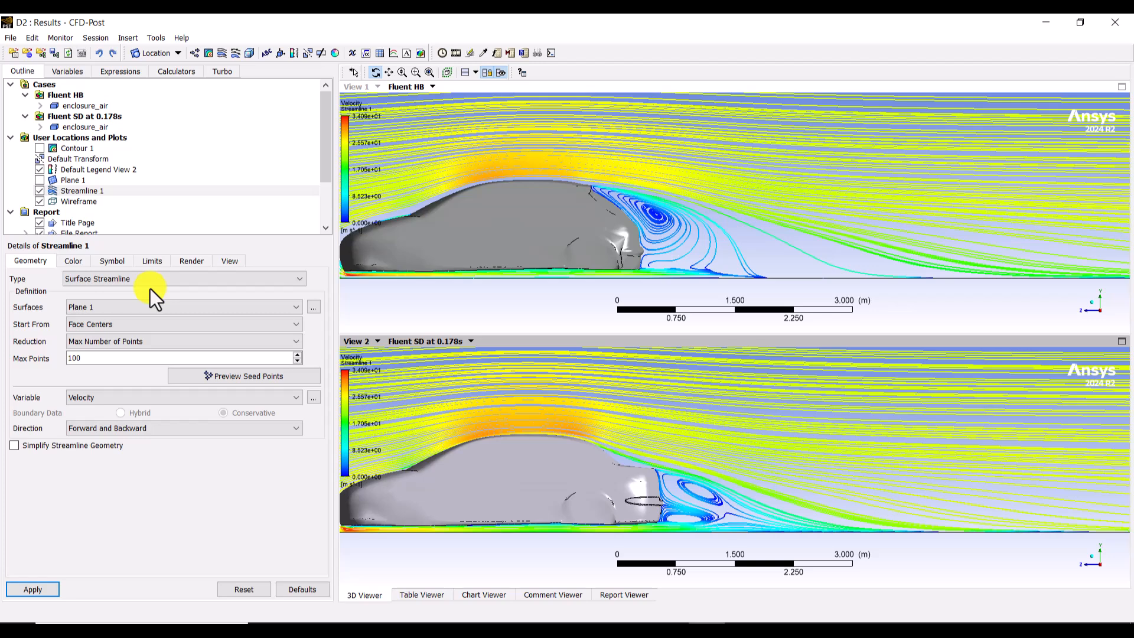
Step: Replot the velocity streamlines as a 3D Streamline starting from the inlet with 50 equally spaced points
{"action": "left_click", "coordinate": [97, 278]}
{"action": "left_click", "coordinate": [95, 288]}
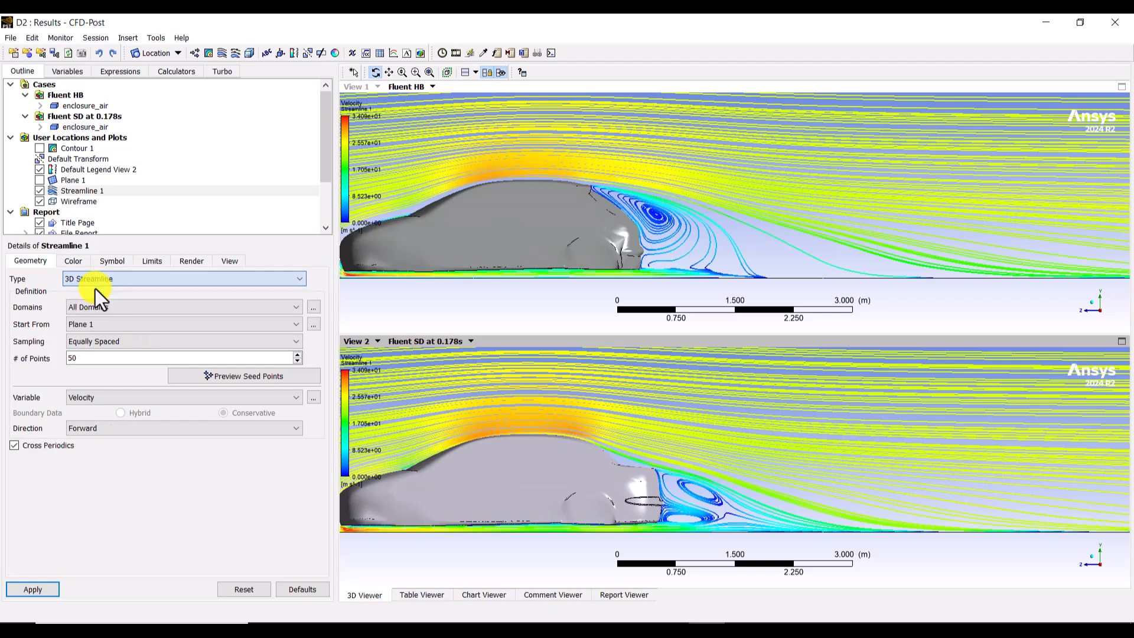
{"action": "left_click", "coordinate": [94, 327]}
{"action": "left_click", "coordinate": [95, 327]}
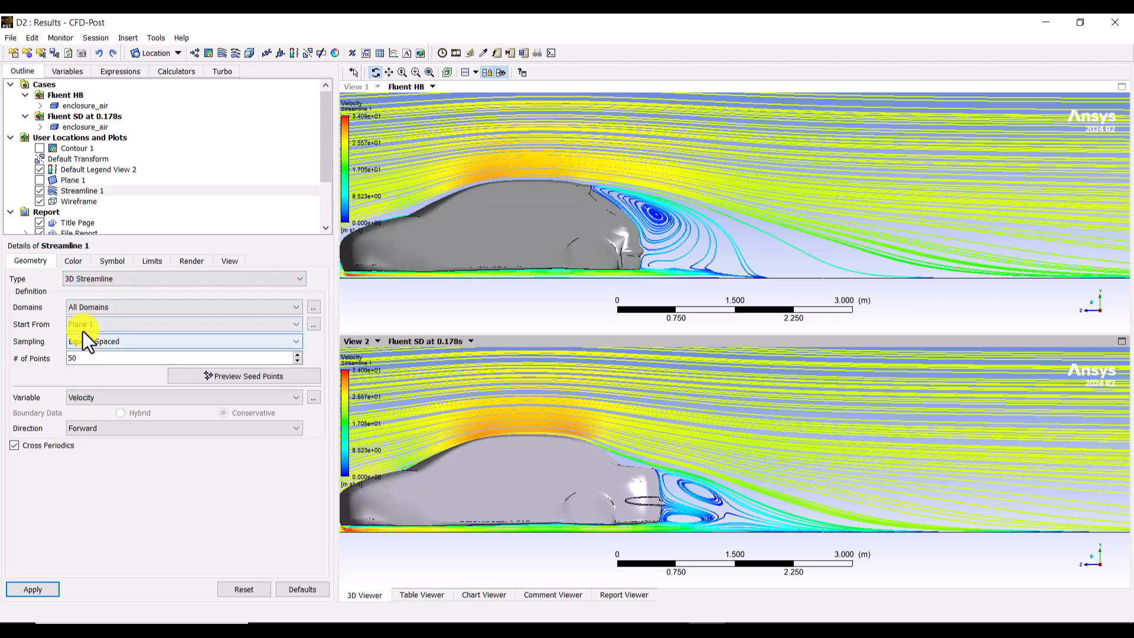
{"action": "left_click", "coordinate": [83, 328]}
{"action": "left_click", "coordinate": [83, 347]}
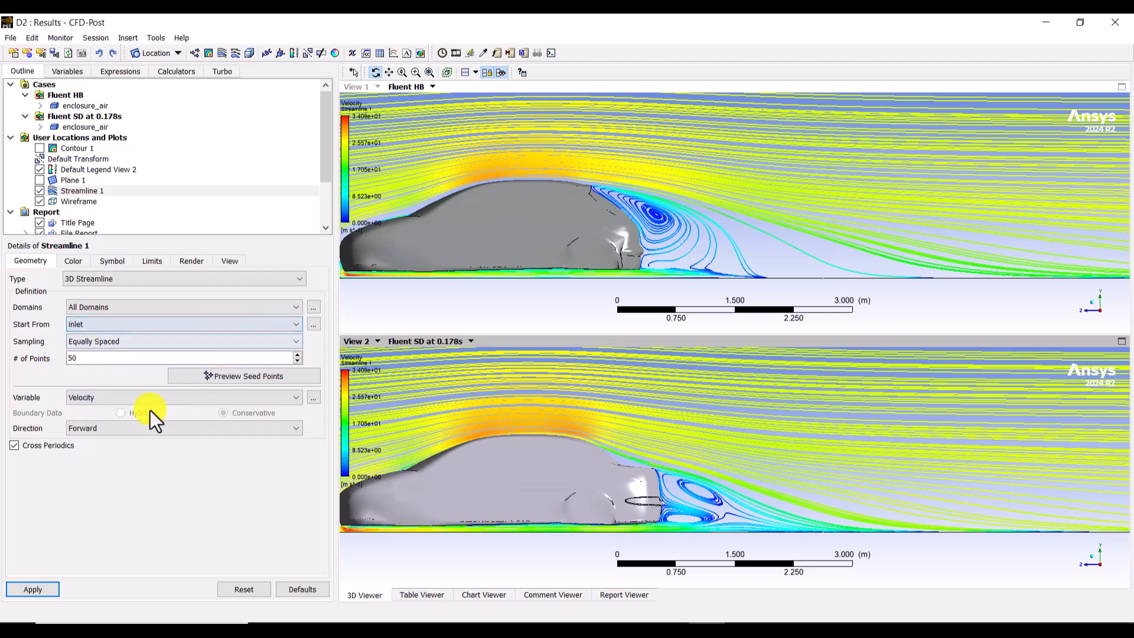
{"action": "left_click", "coordinate": [32, 588]}
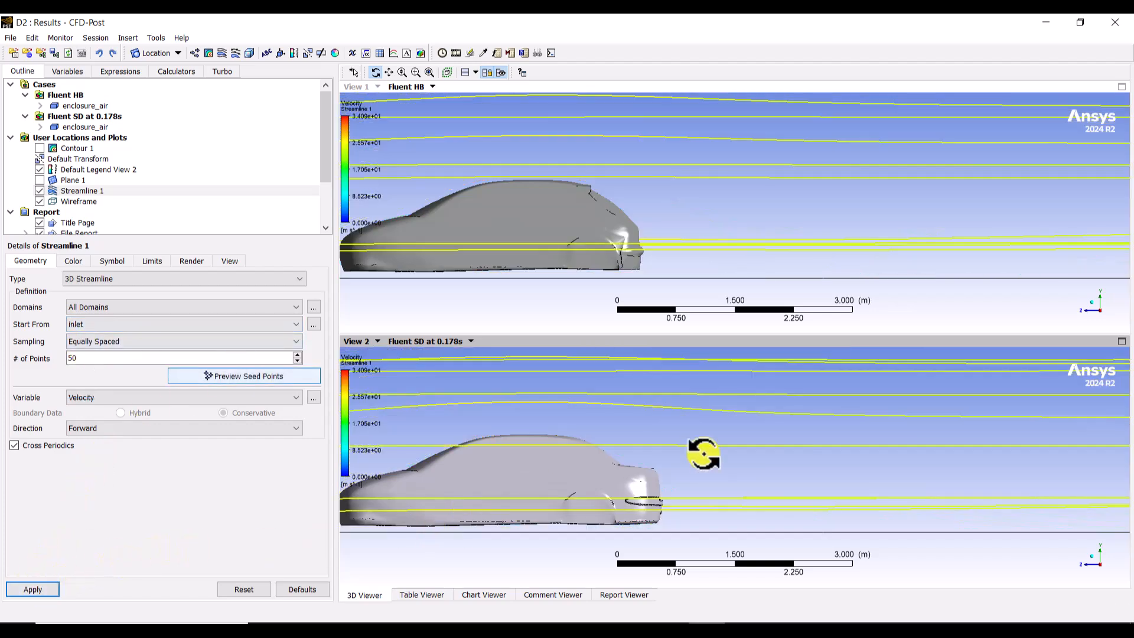
Step: Set the 3D streamlines' sampling to Face Center with a maximum of 100 points and replot them
{"action": "left_click_drag", "start_coordinate": [688, 456], "coordinate": [648, 457]}
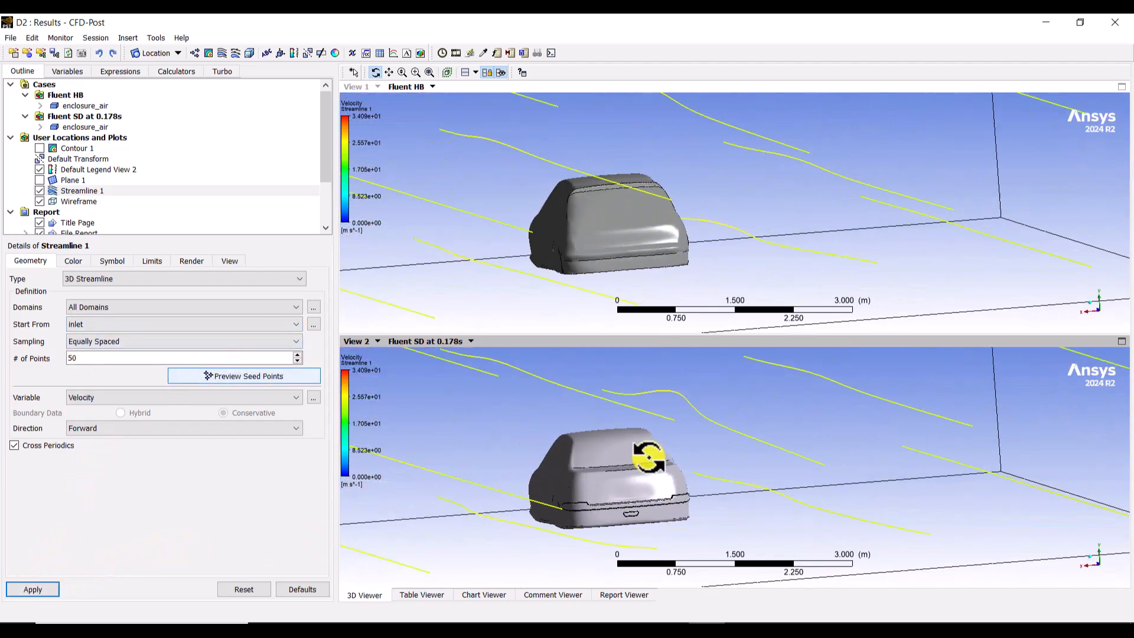
{"action": "left_click", "coordinate": [1091, 555]}
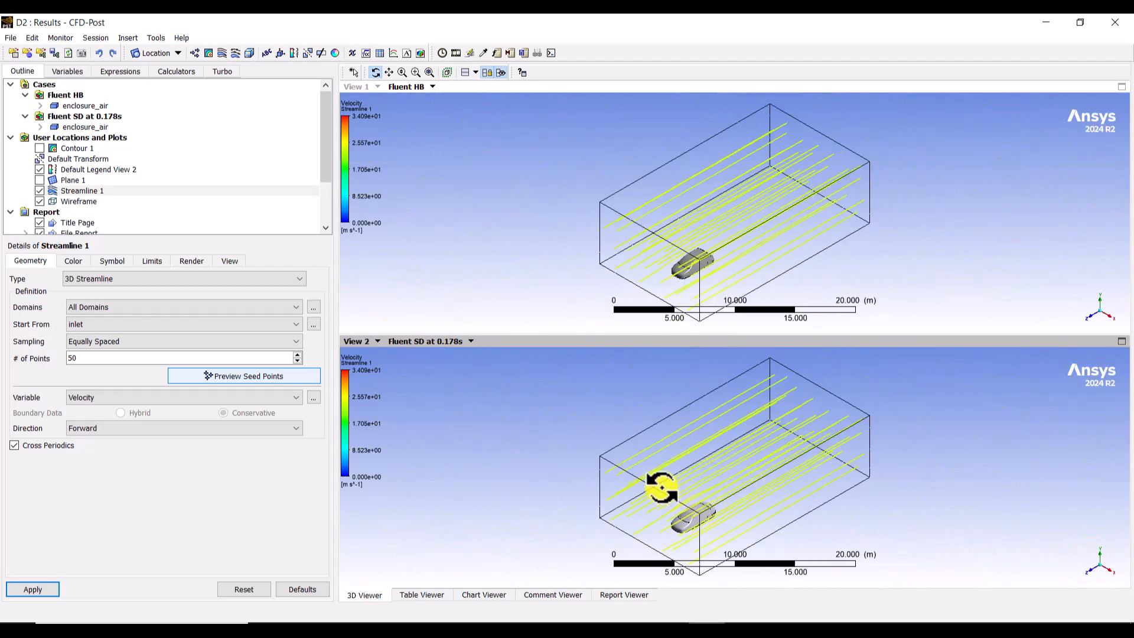
{"action": "right_click_drag", "start_coordinate": [616, 469], "coordinate": [772, 552]}
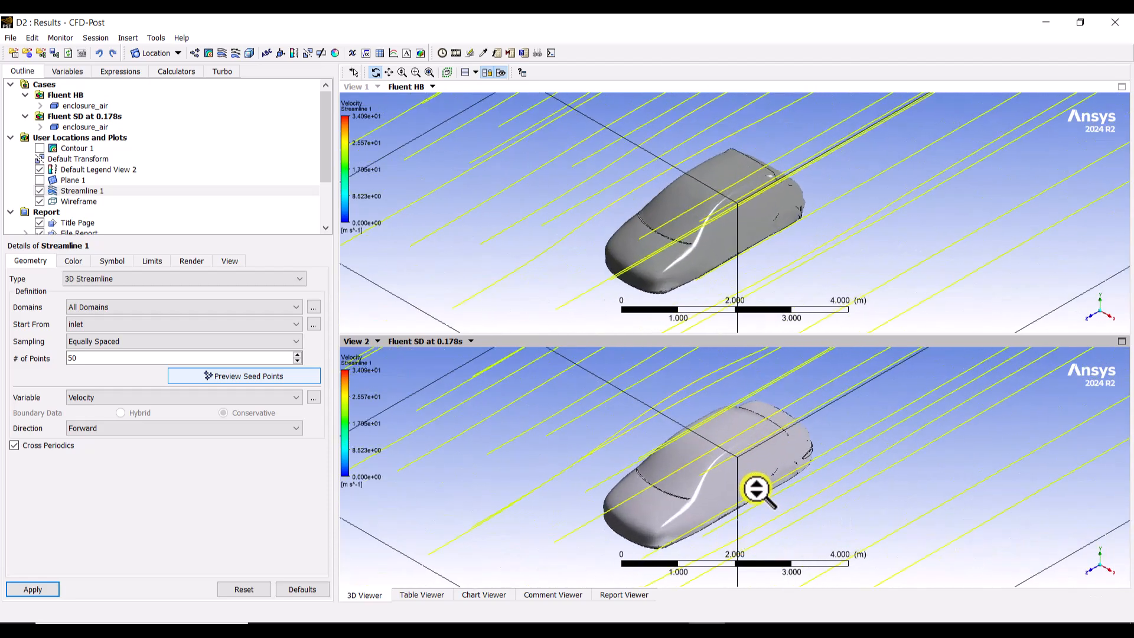
{"action": "left_click", "coordinate": [96, 339]}
{"action": "left_click", "coordinate": [90, 387]}
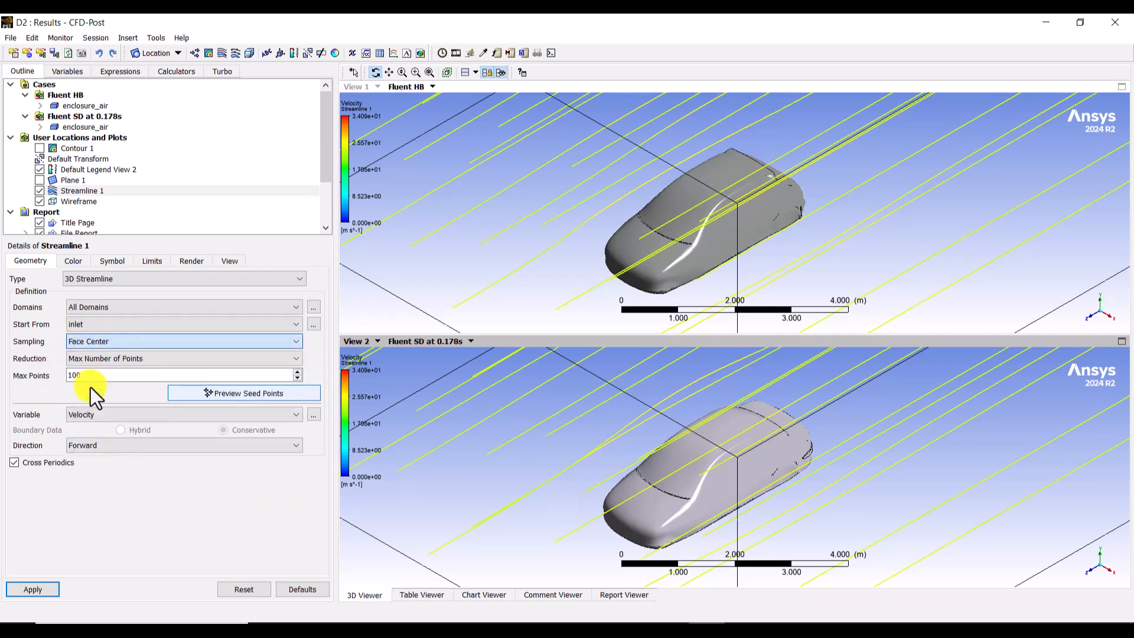
{"action": "left_click", "coordinate": [45, 592]}
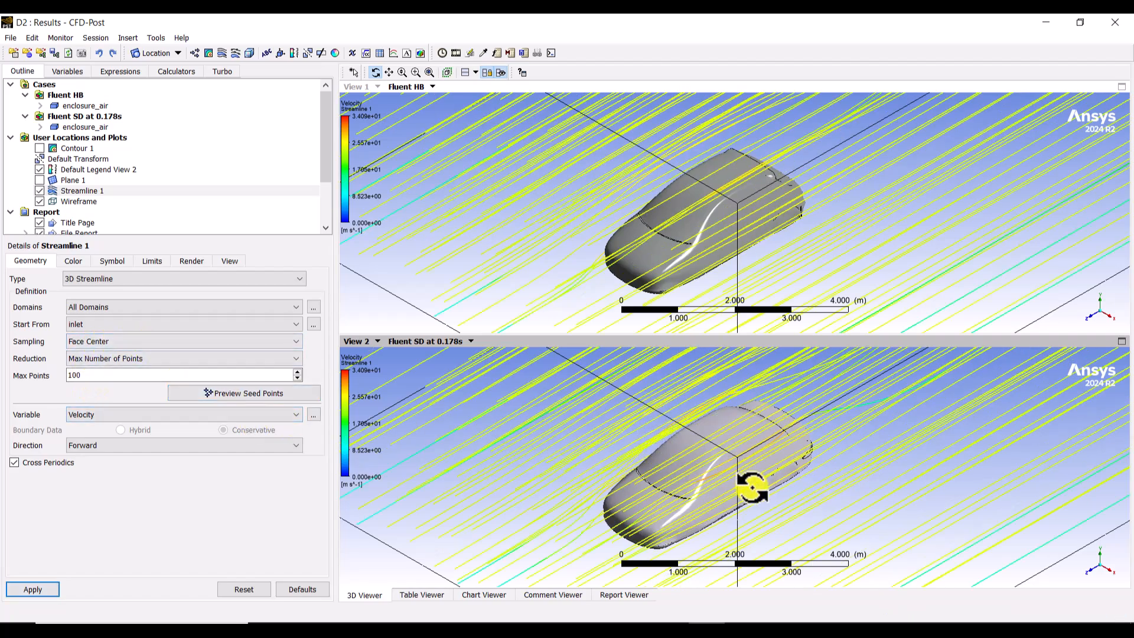
Step: Examine the 3D streamlines around both cars, and hide Streamline 1 in the two views
{"action": "left_click_drag", "start_coordinate": [751, 487], "coordinate": [782, 470]}
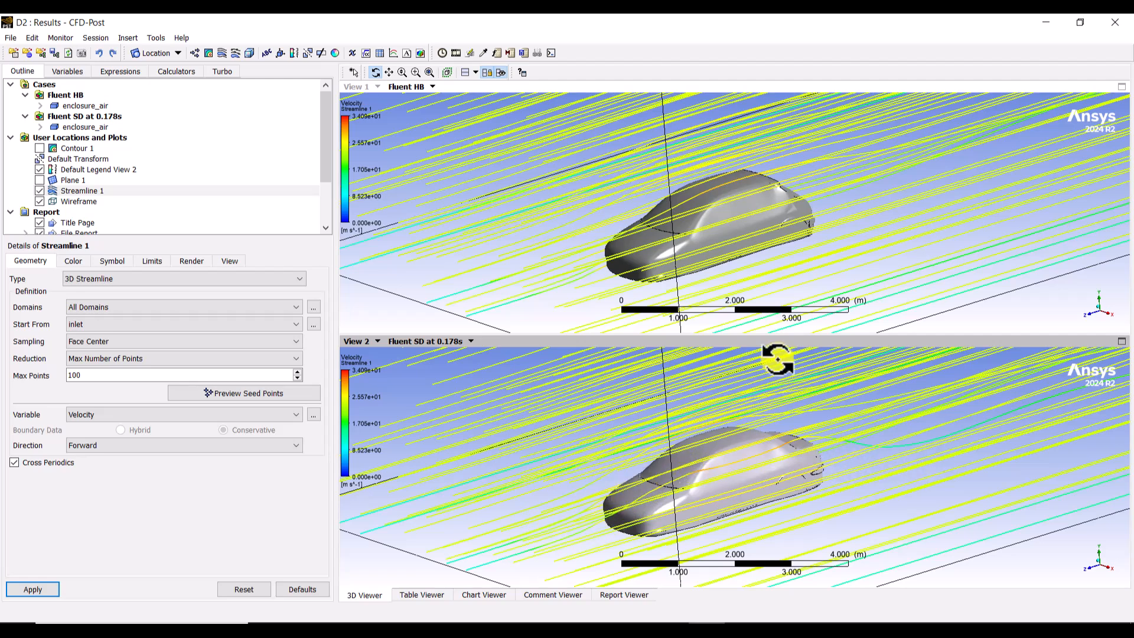
{"action": "left_click", "coordinate": [819, 218]}
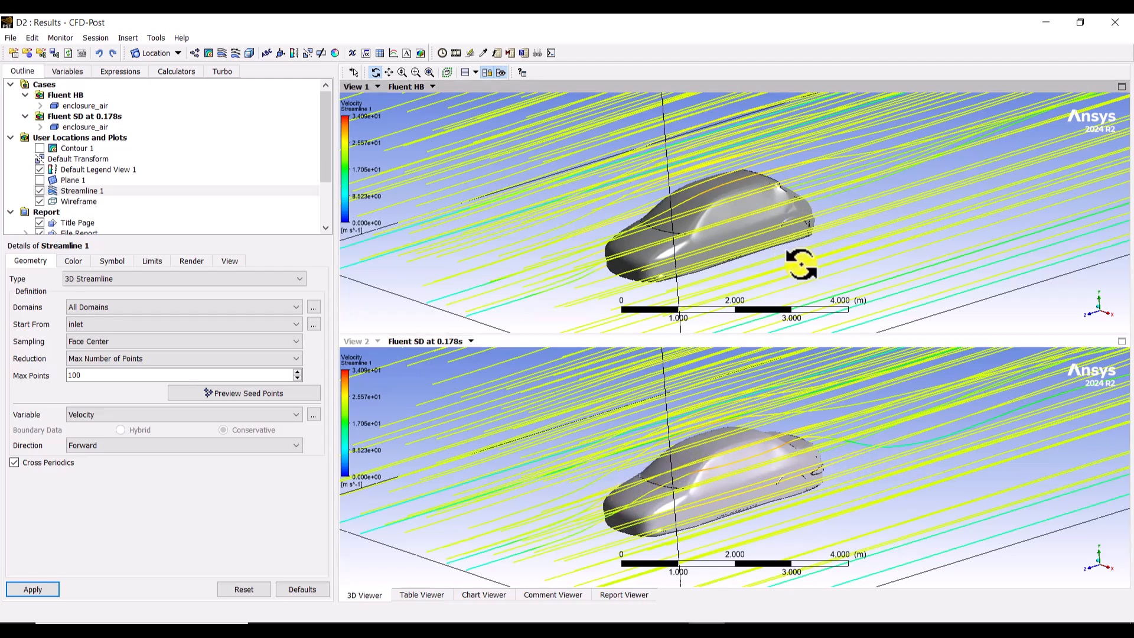
{"action": "left_click", "coordinate": [904, 450]}
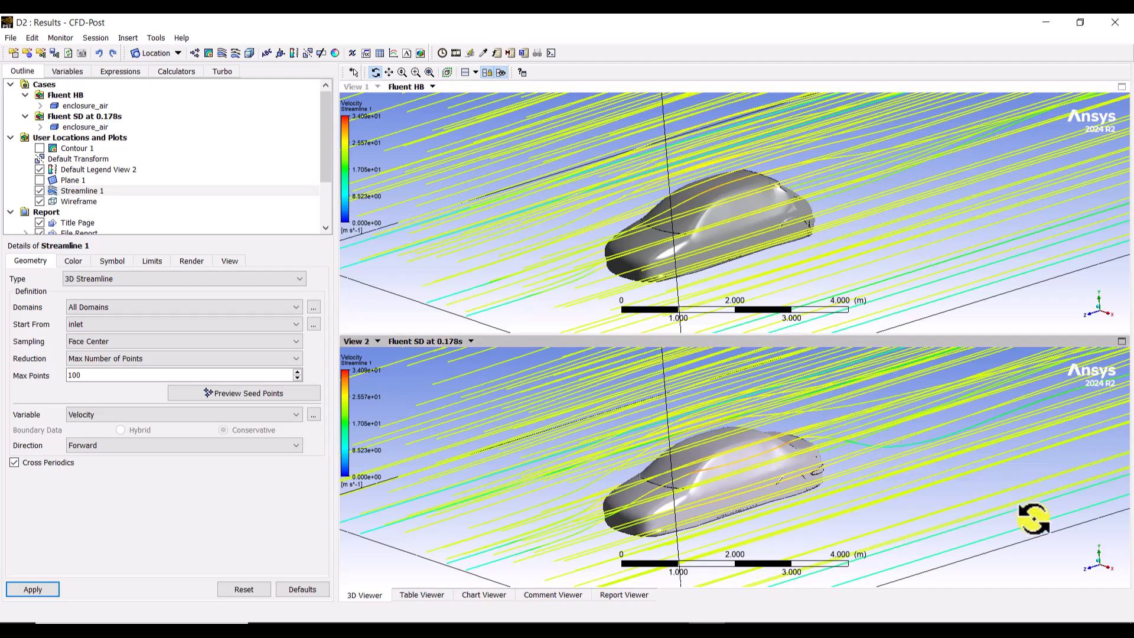
{"action": "left_click", "coordinate": [1099, 561]}
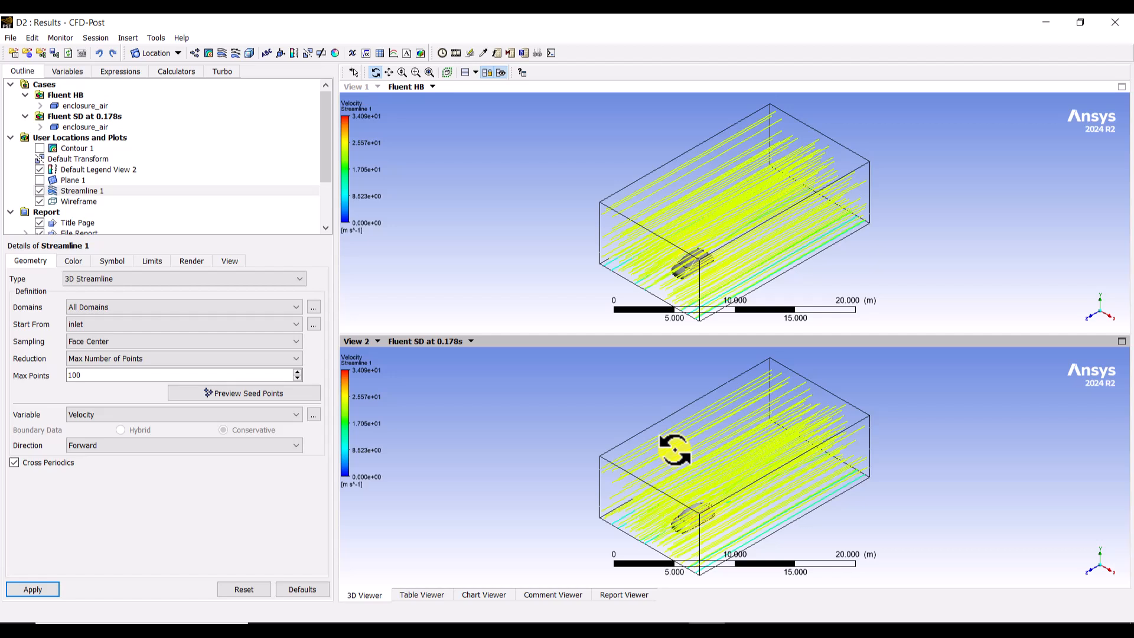
{"action": "left_click", "coordinate": [39, 190]}
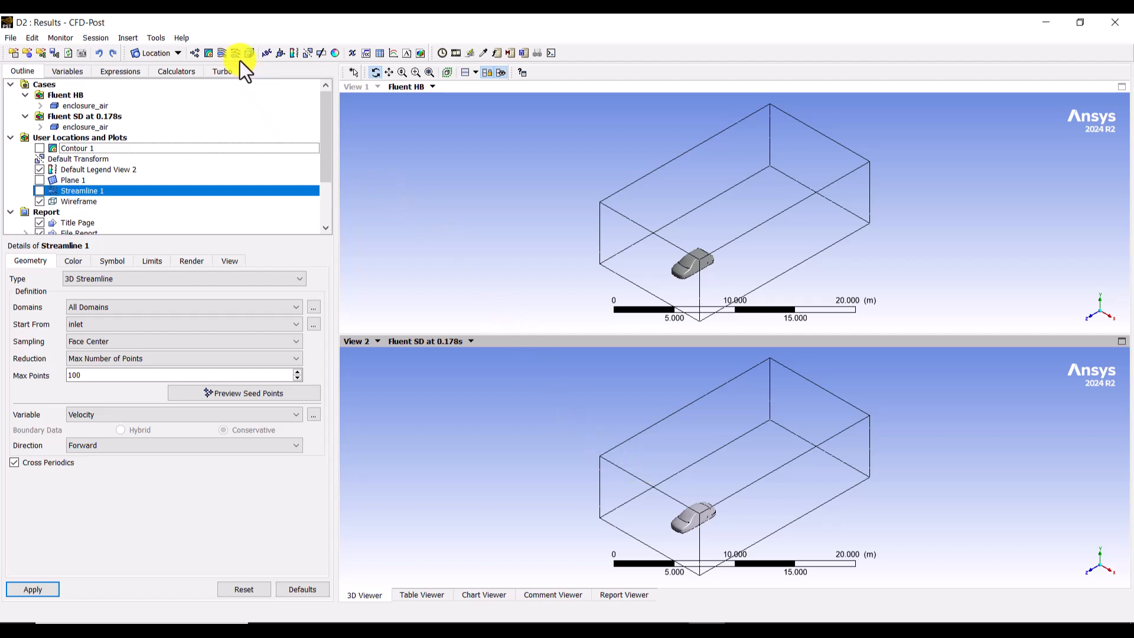
Step: Add a new contour plot and set its location to the wall car surface
{"action": "left_click", "coordinate": [210, 50]}
{"action": "left_click", "coordinate": [243, 111]}
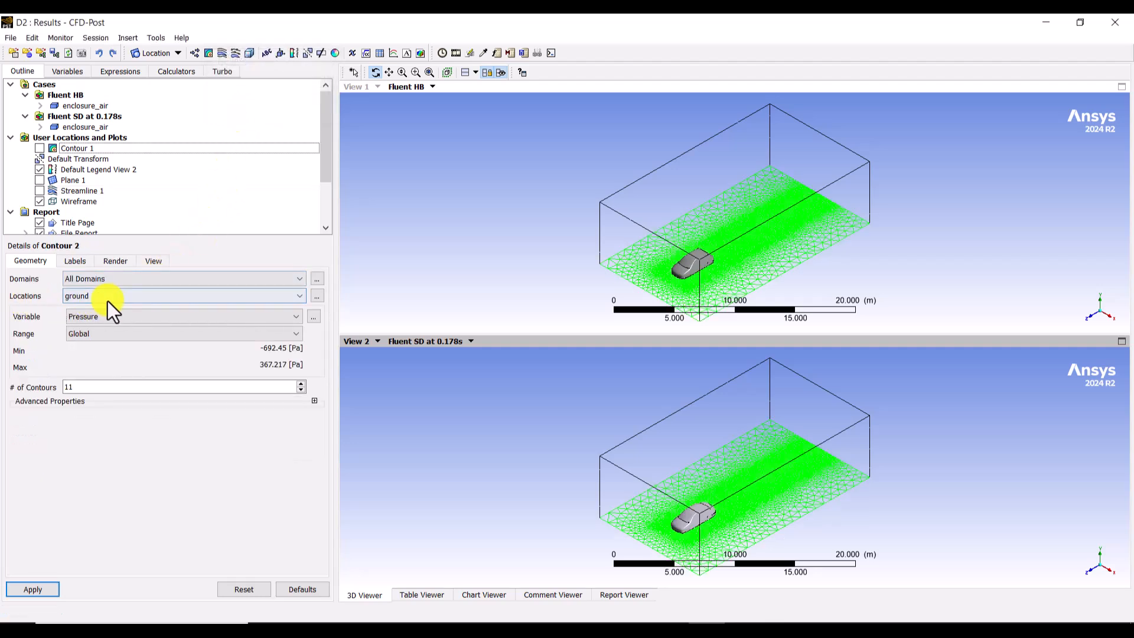
{"action": "left_click", "coordinate": [109, 300]}
{"action": "left_click", "coordinate": [110, 299]}
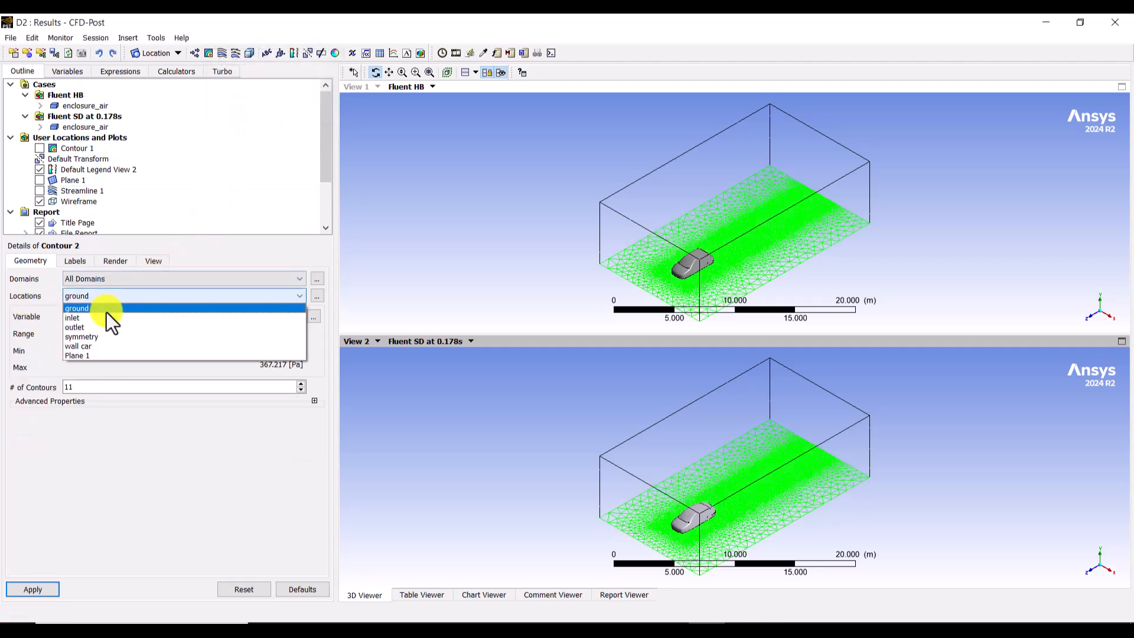
{"action": "left_click", "coordinate": [88, 349]}
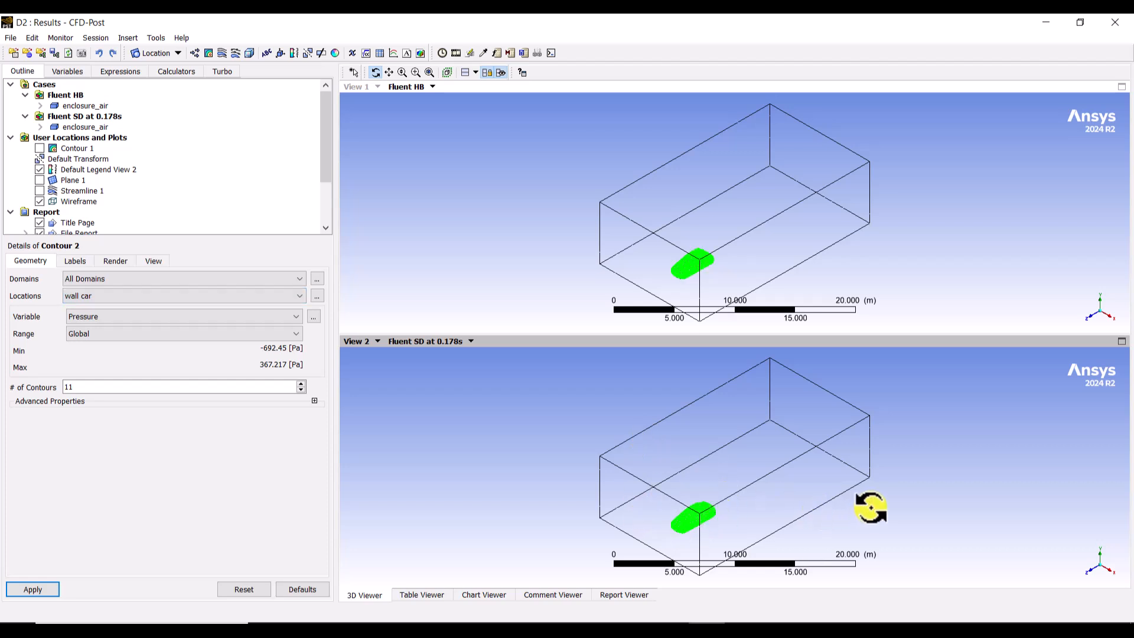
{"action": "left_click", "coordinate": [69, 316]}
{"action": "left_click", "coordinate": [125, 298]}
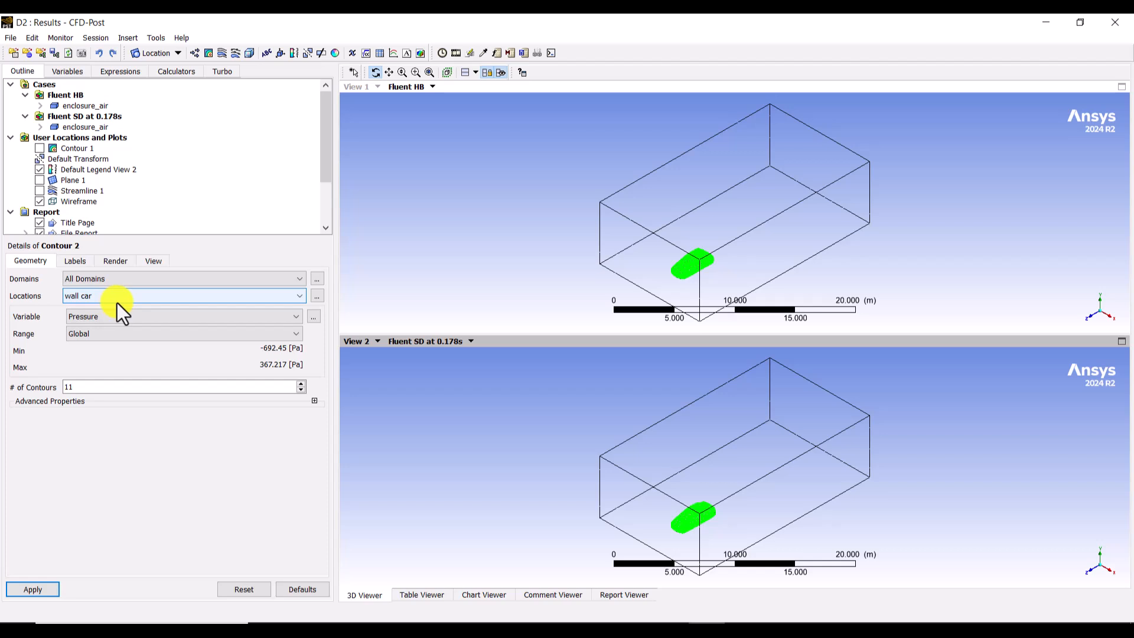
Step: Plot Wall Shear with a Local range on the new car-surface contour
{"action": "left_click", "coordinate": [69, 315]}
{"action": "left_click", "coordinate": [106, 315]}
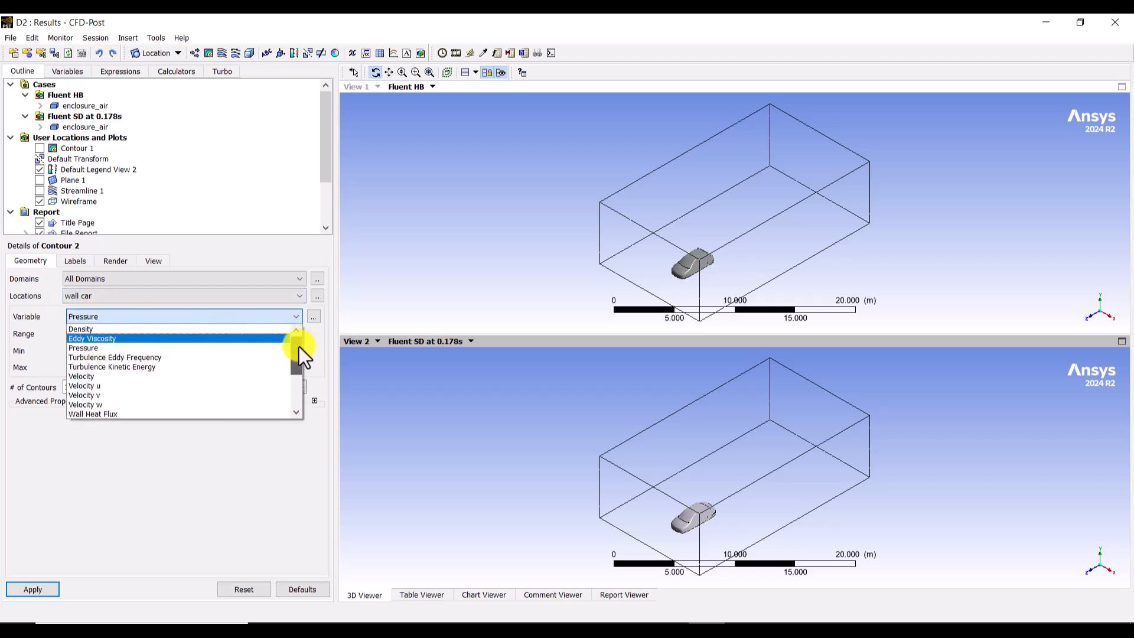
{"action": "left_click_drag", "start_coordinate": [299, 346], "coordinate": [293, 373]}
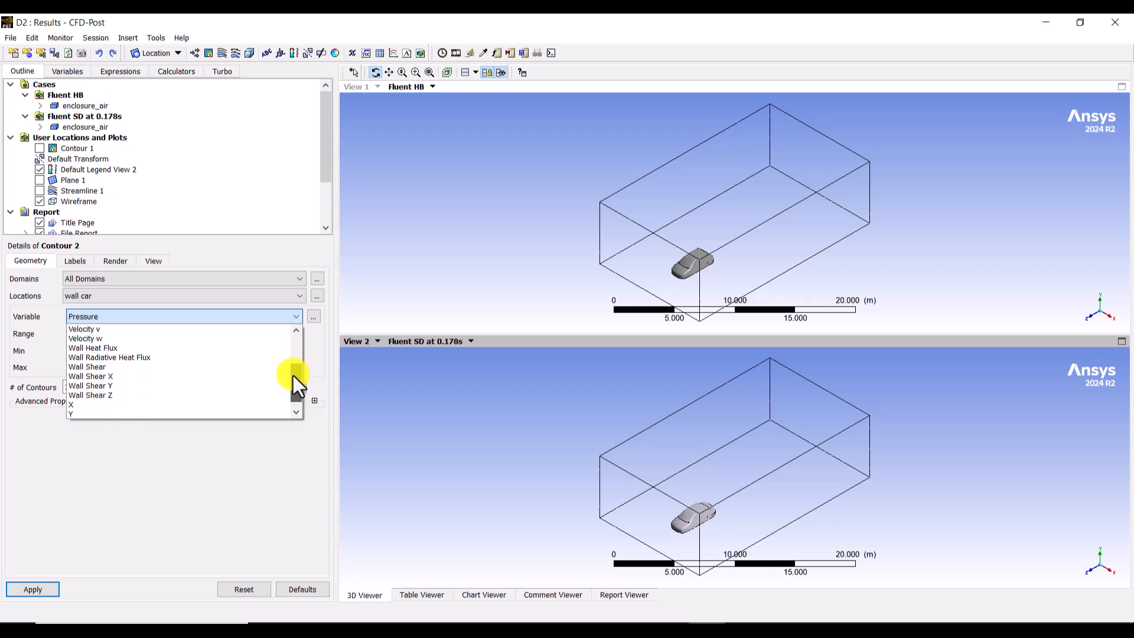
{"action": "left_click", "coordinate": [137, 369]}
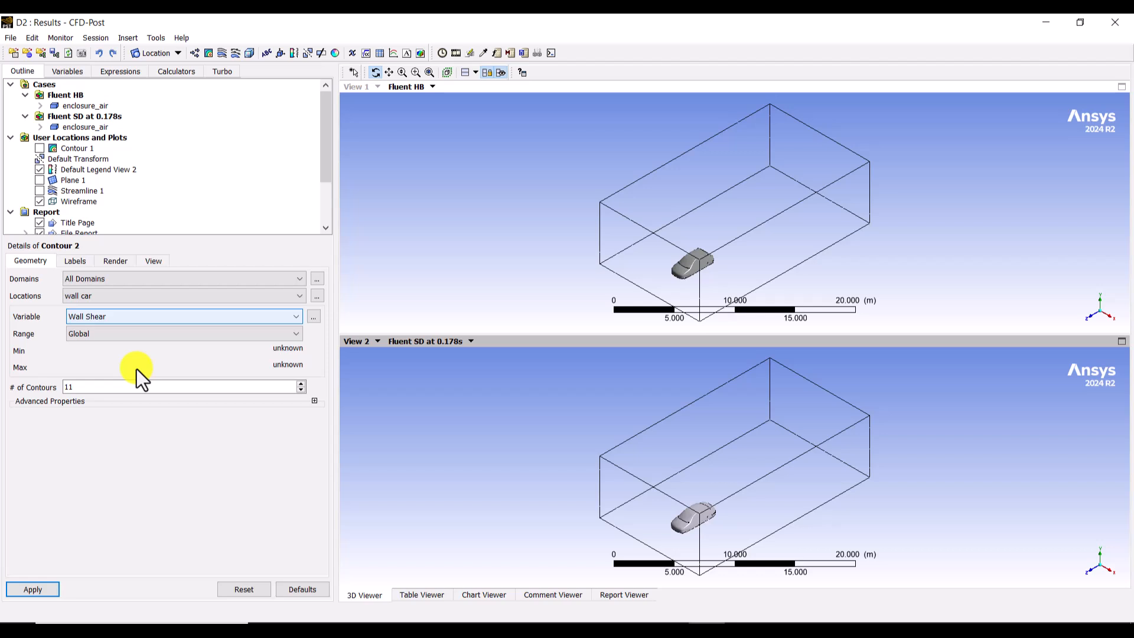
{"action": "left_click", "coordinate": [112, 334]}
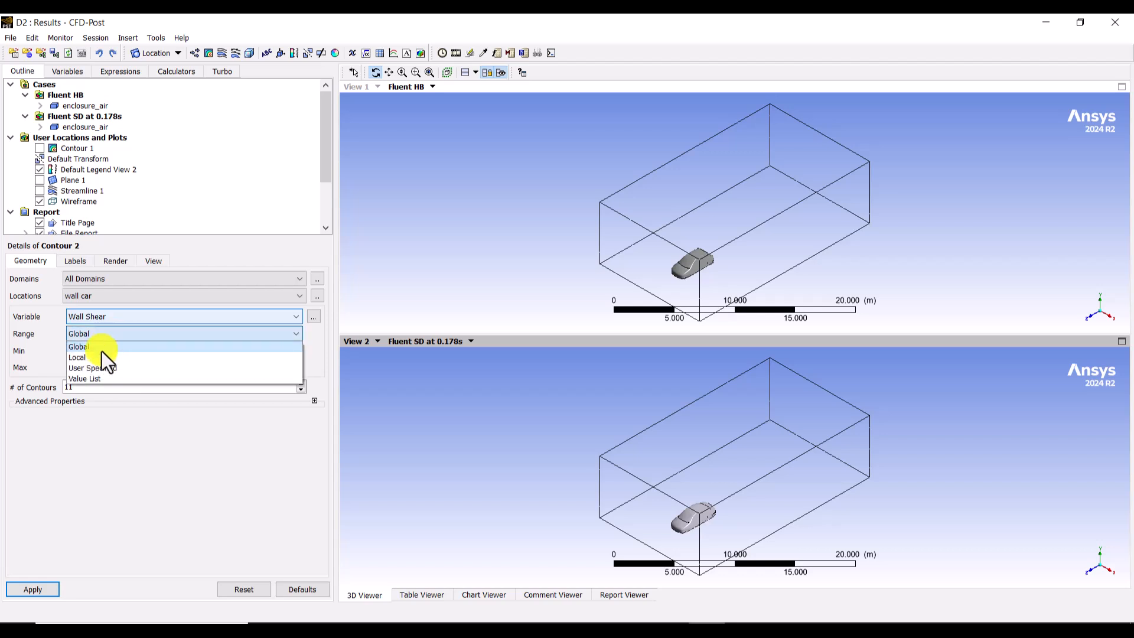
{"action": "left_click", "coordinate": [90, 357]}
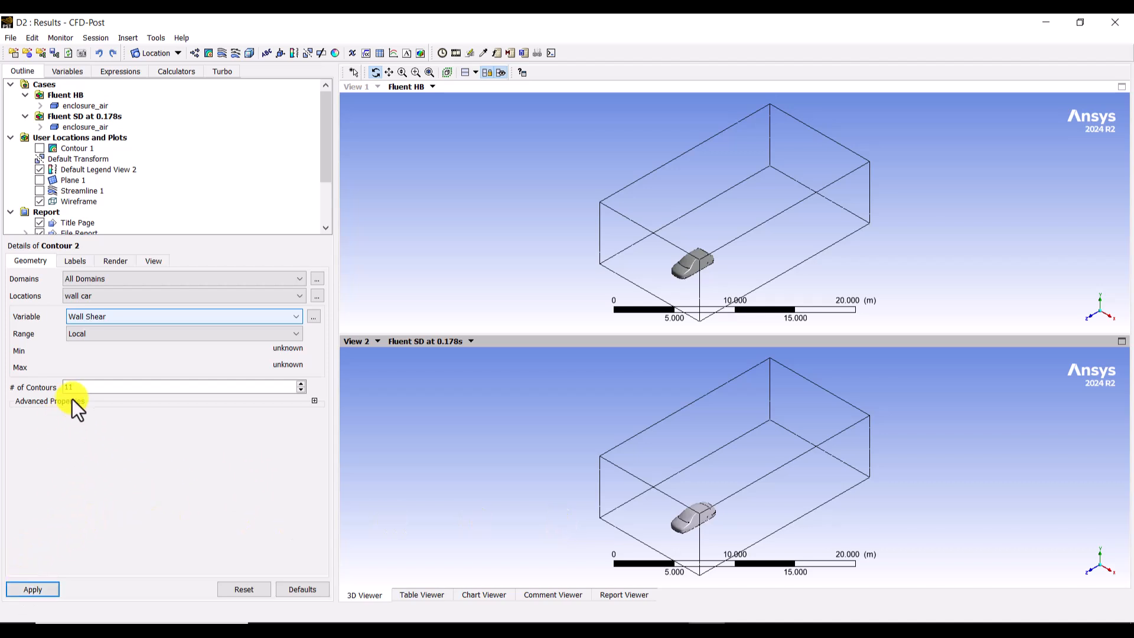
{"action": "double_click", "coordinate": [96, 386]}
{"action": "left_click", "coordinate": [33, 589]}
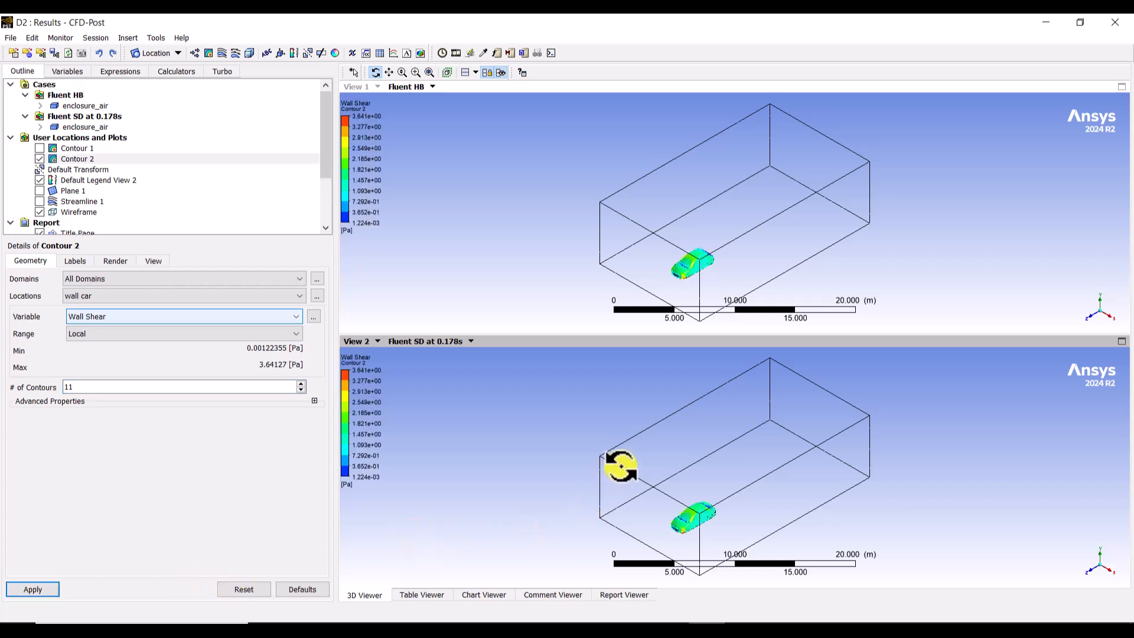
Step: Increase the wall shear plot to 50 contours and replot it on both cars
{"action": "right_click_drag", "start_coordinate": [639, 472], "coordinate": [750, 546]}
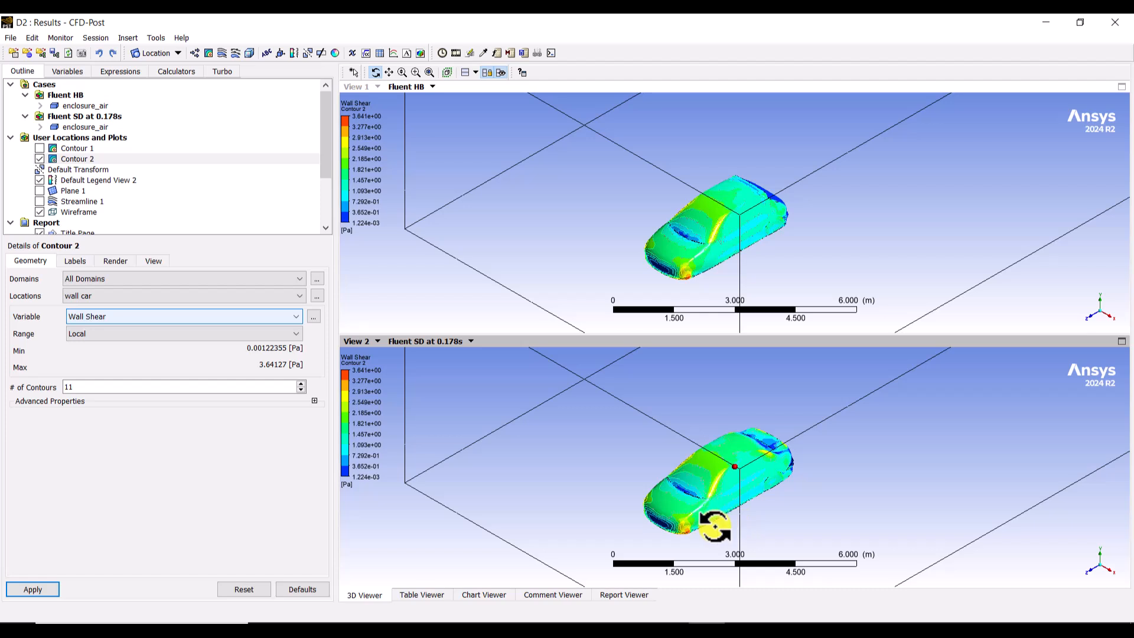
{"action": "left_click", "coordinate": [86, 386]}
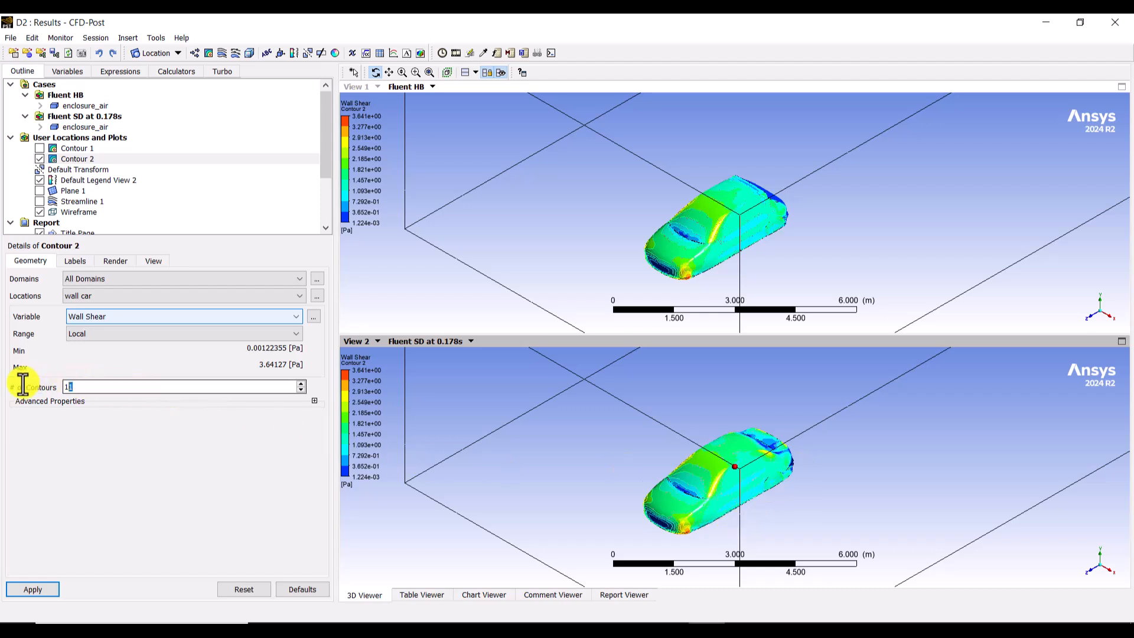
{"action": "key", "text": "BackSpace"}
{"action": "key", "text": "BackSpace"}
{"action": "type", "text": "50"}
{"action": "left_click", "coordinate": [32, 588]}
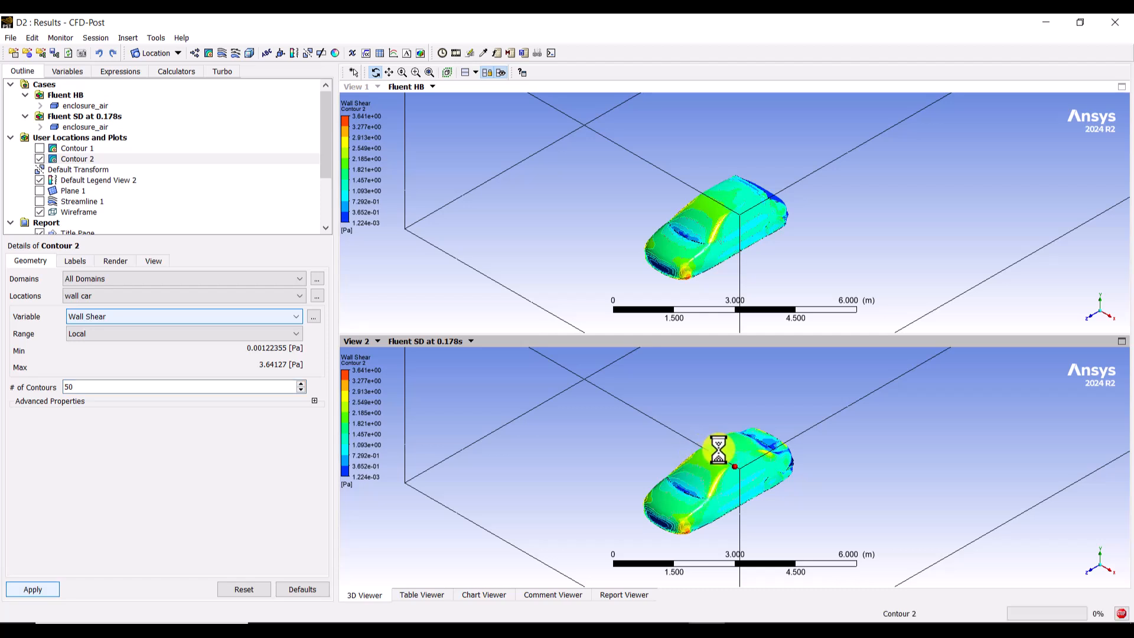
Step: Examine the wall shear distribution on both car bodies from several directions, comparing the hatchback and sedan rear ends up close
{"action": "right_click_drag", "start_coordinate": [597, 402], "coordinate": [844, 543]}
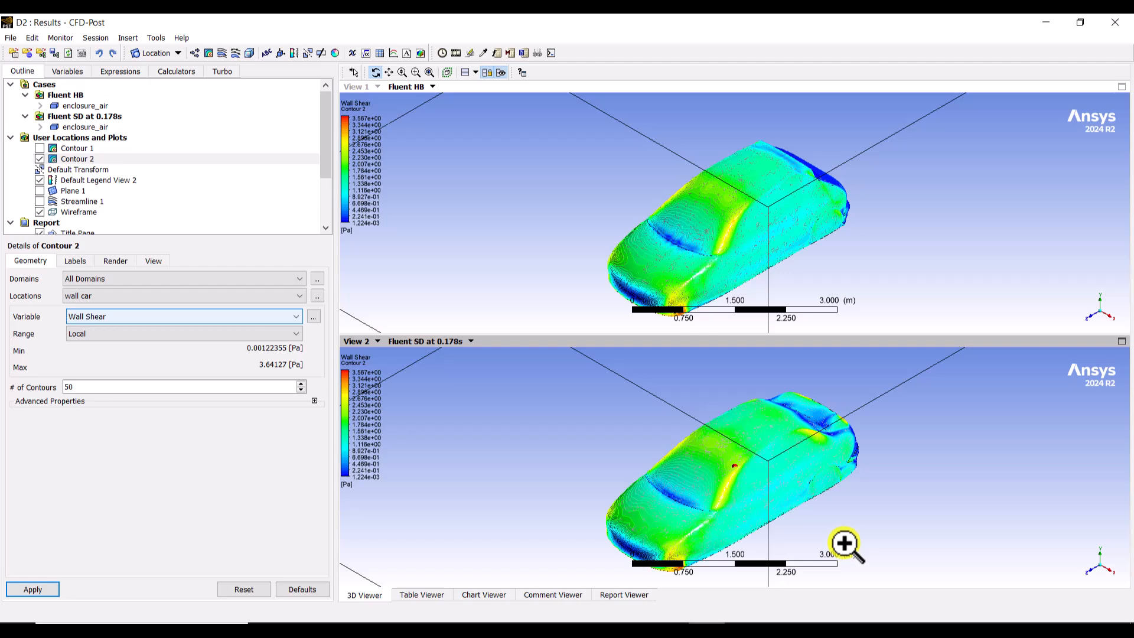
{"action": "left_click_drag", "start_coordinate": [880, 516], "coordinate": [1111, 524]}
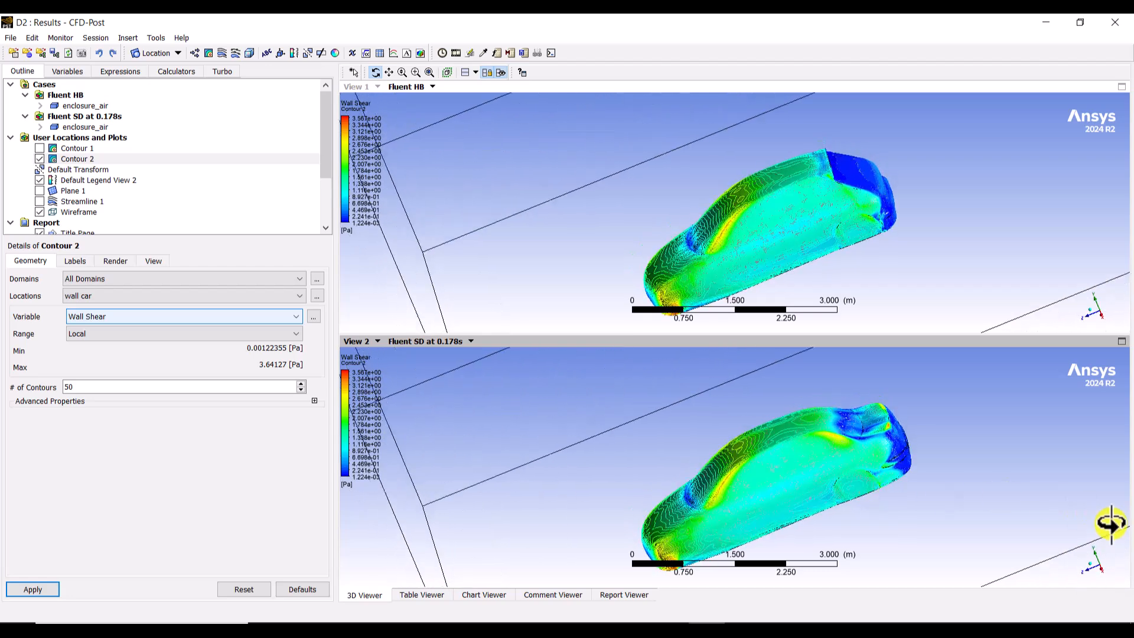
{"action": "left_click", "coordinate": [1103, 575]}
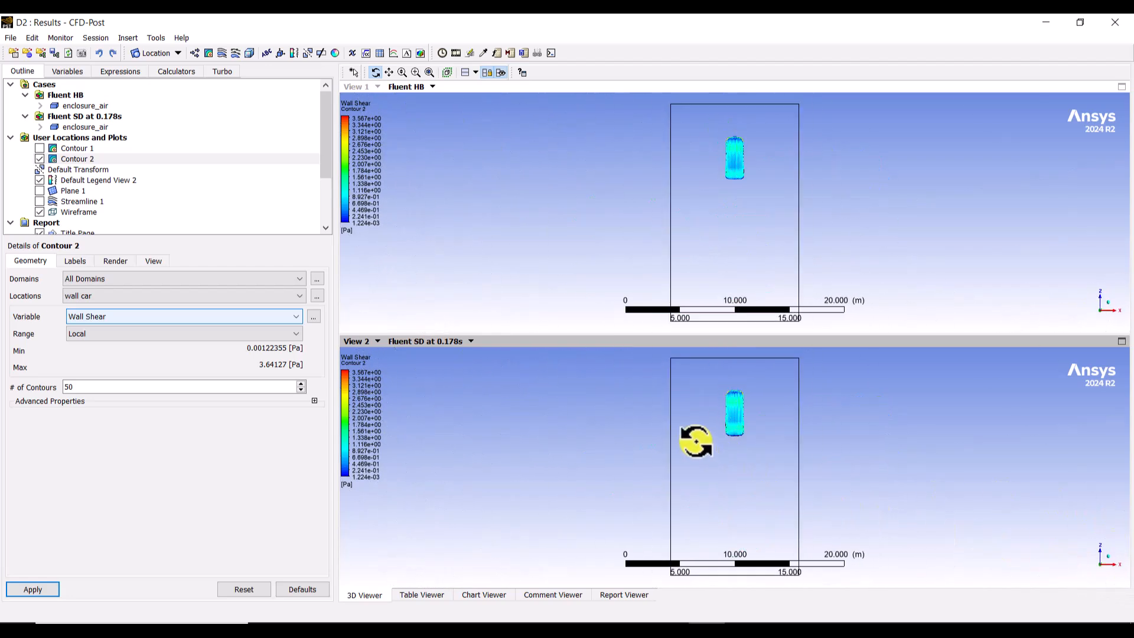
{"action": "left_click", "coordinate": [1110, 571]}
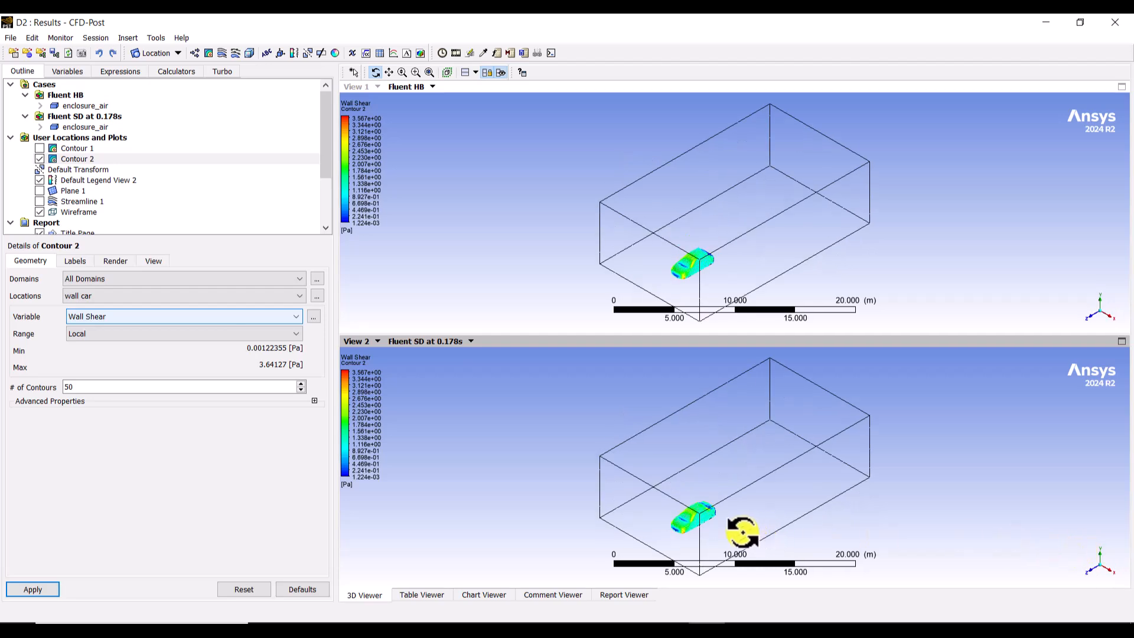
{"action": "left_click", "coordinate": [1111, 573]}
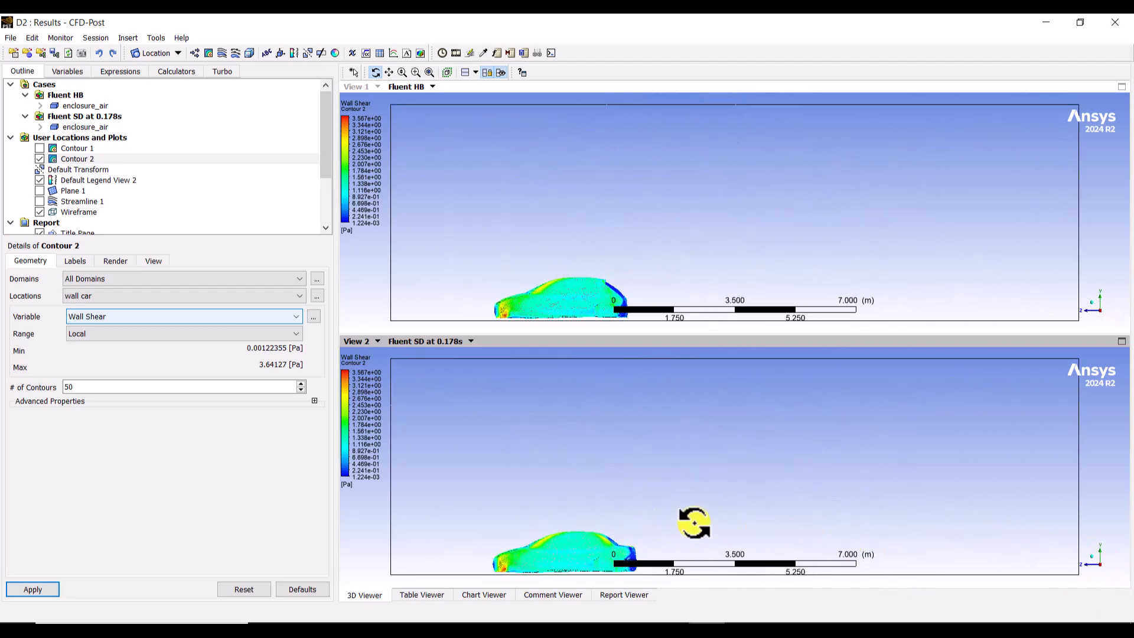
{"action": "right_click_drag", "start_coordinate": [598, 517], "coordinate": [682, 587]}
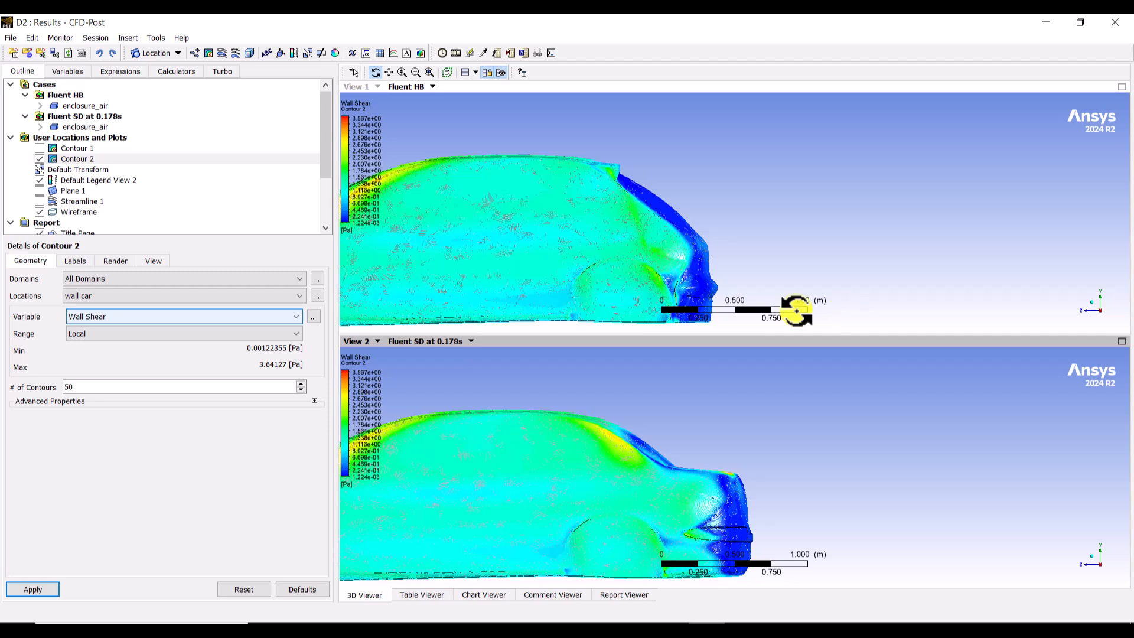
{"action": "left_click_drag", "start_coordinate": [855, 217], "coordinate": [849, 235]}
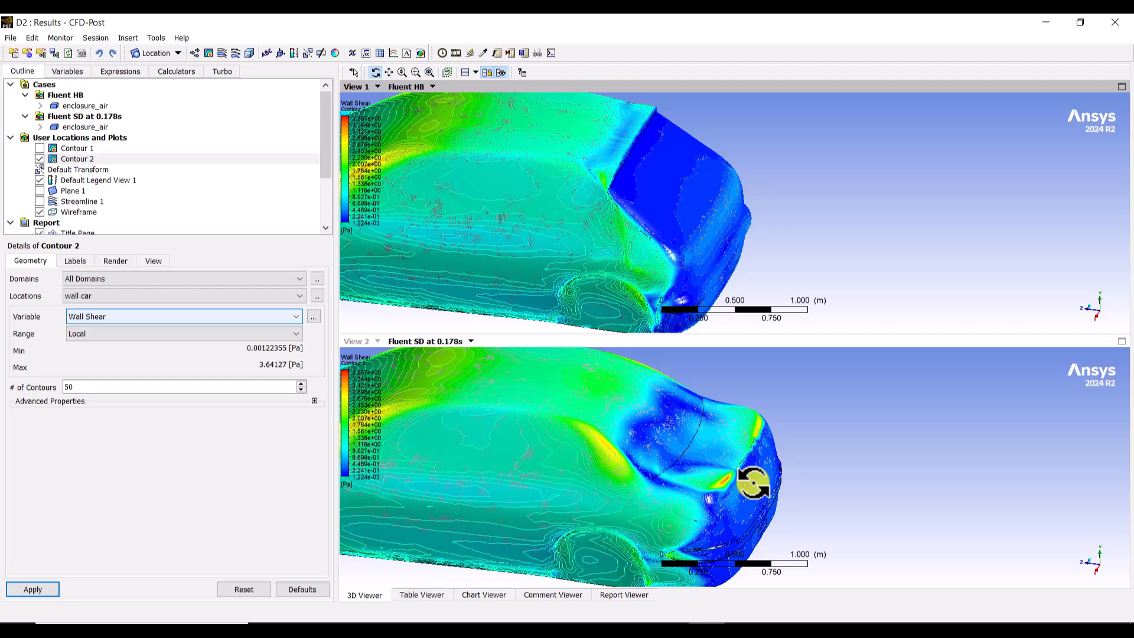
{"action": "mouse_move", "coordinate": [823, 475]}
{"action": "left_mouse_down"}
{"action": "mouse_move", "coordinate": [830, 471]}
{"action": "mouse_move", "coordinate": [809, 468]}
{"action": "mouse_move", "coordinate": [815, 476]}
{"action": "left_mouse_up"}
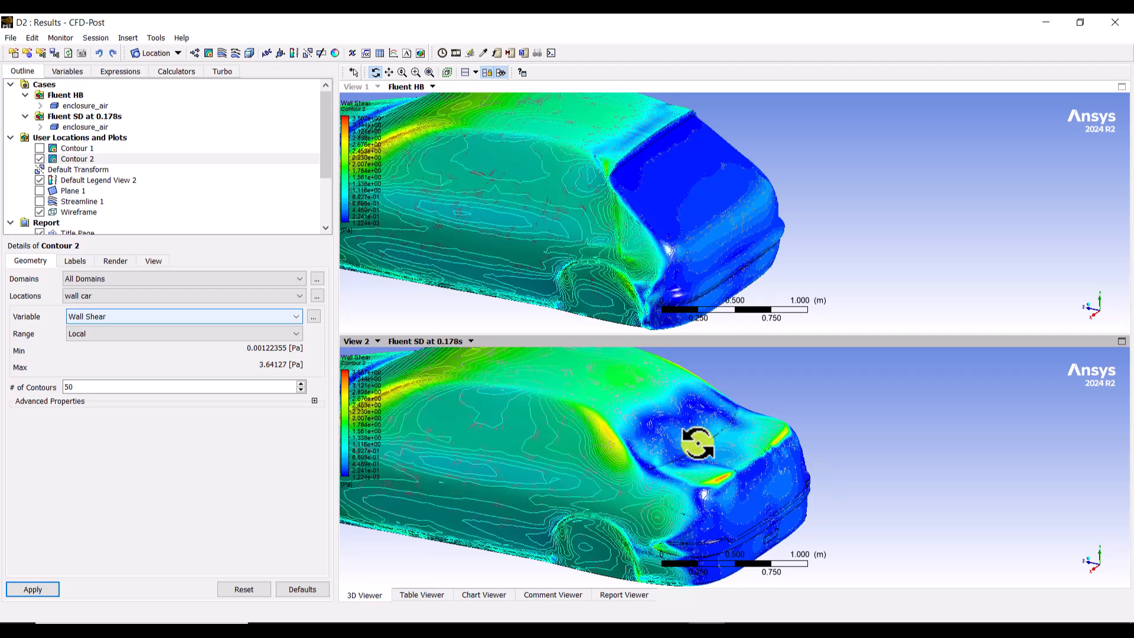
Step: Hide the car-surface wall shear contour and add a velocity vector plot located on Plane 1 for both cars
{"action": "left_click", "coordinate": [37, 159]}
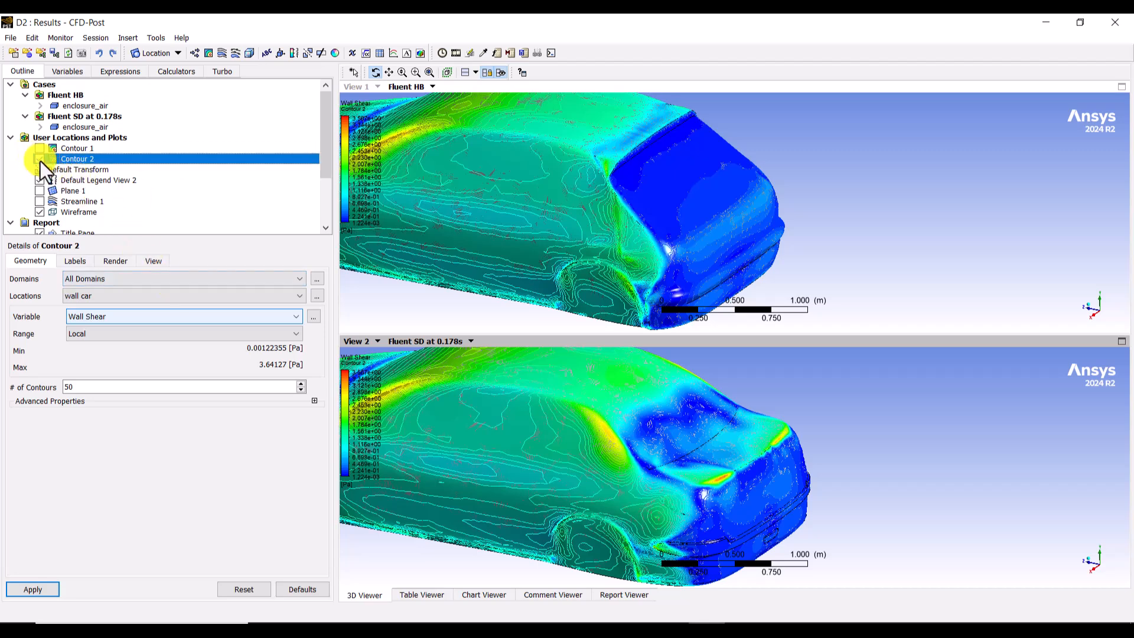
{"action": "left_click", "coordinate": [40, 160]}
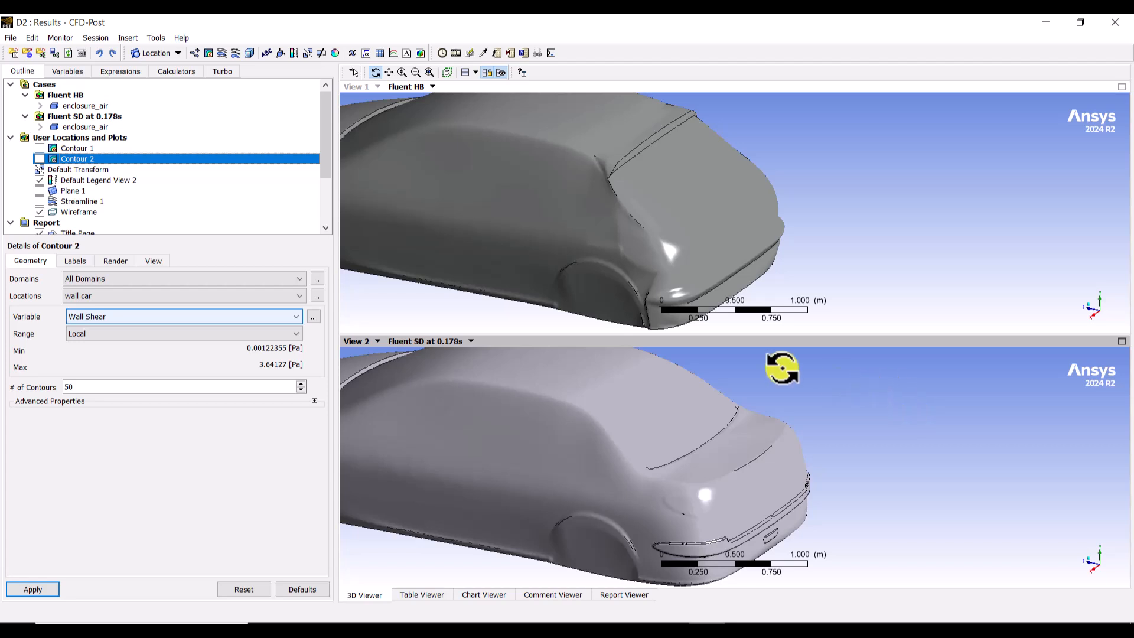
{"action": "left_click", "coordinate": [195, 54]}
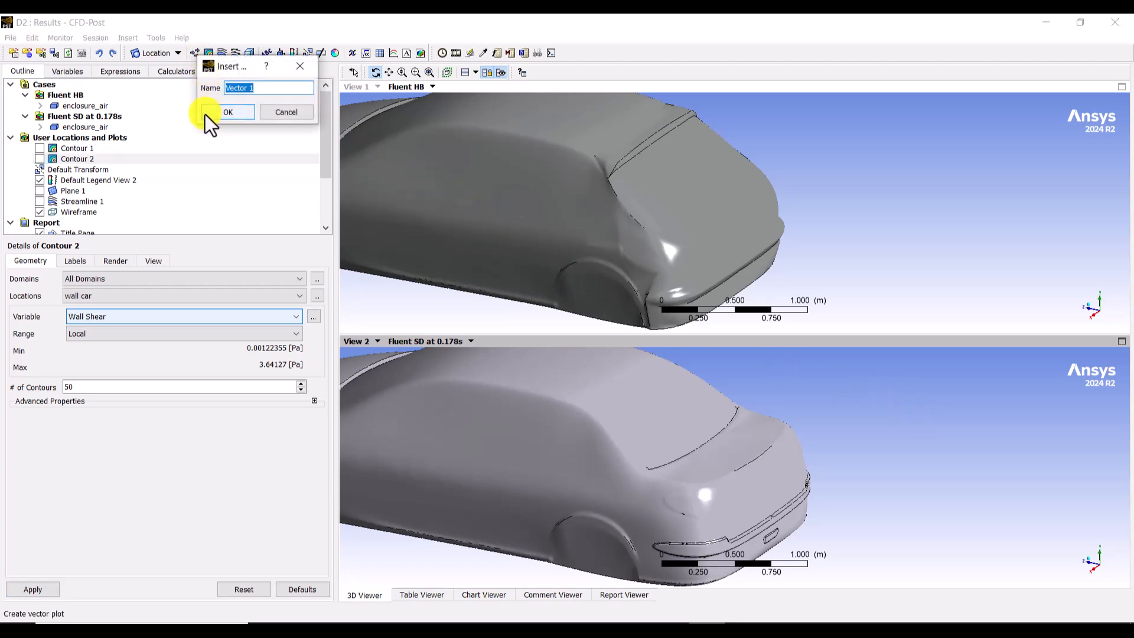
{"action": "left_click", "coordinate": [220, 115]}
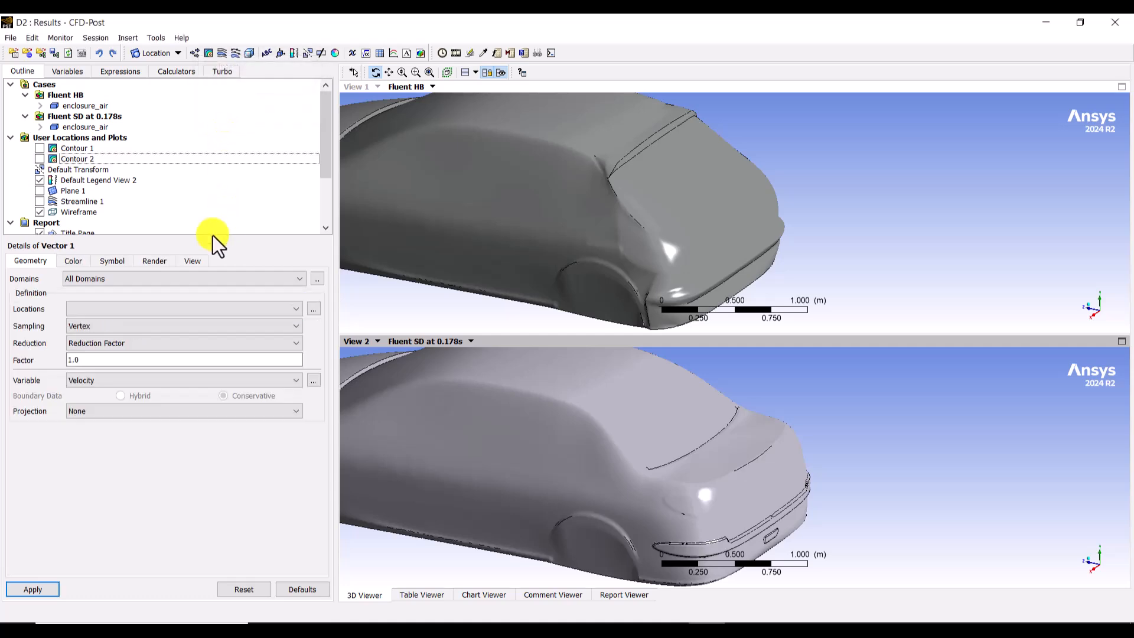
{"action": "left_click", "coordinate": [76, 308]}
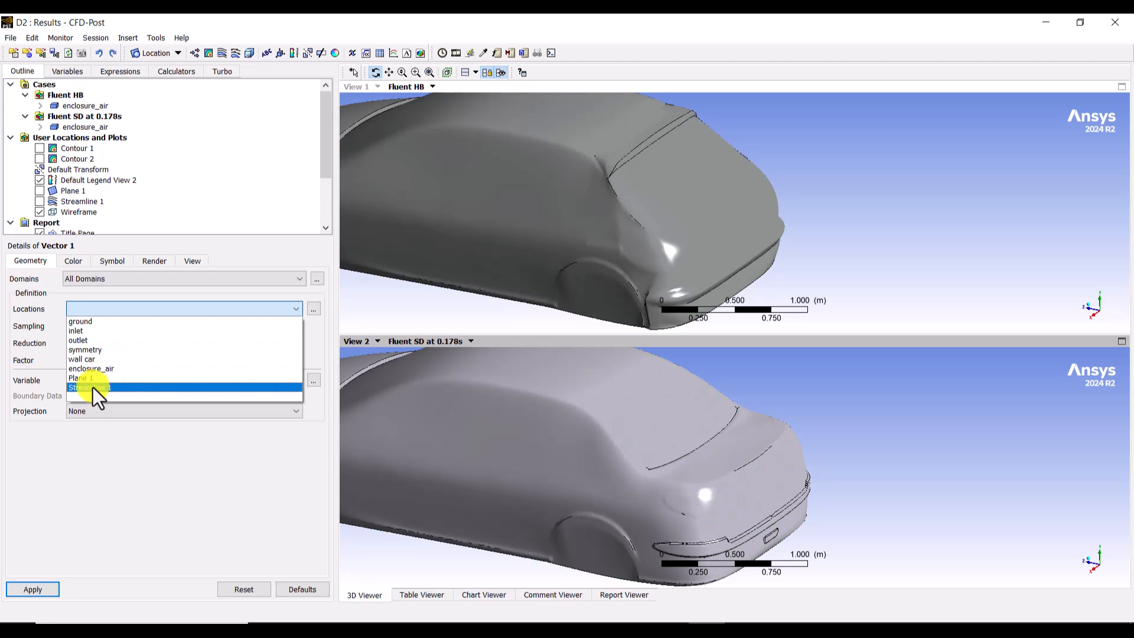
{"action": "left_click", "coordinate": [89, 378]}
{"action": "left_click", "coordinate": [33, 589]}
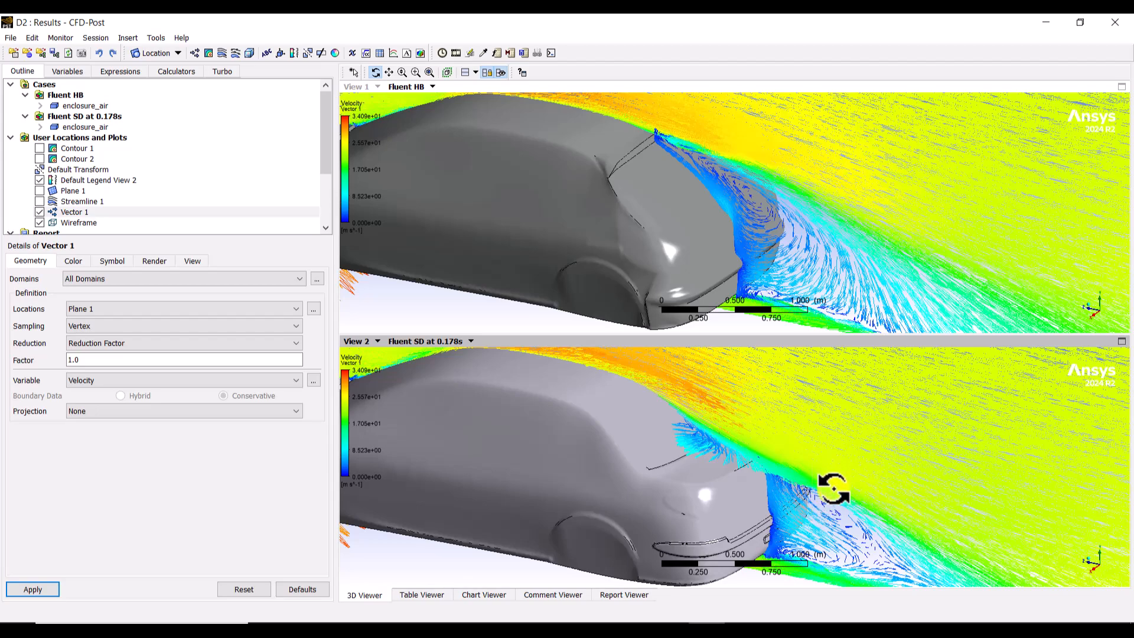
{"action": "middle_click_drag", "start_coordinate": [833, 485], "coordinate": [825, 436], "text": "ctrl"}
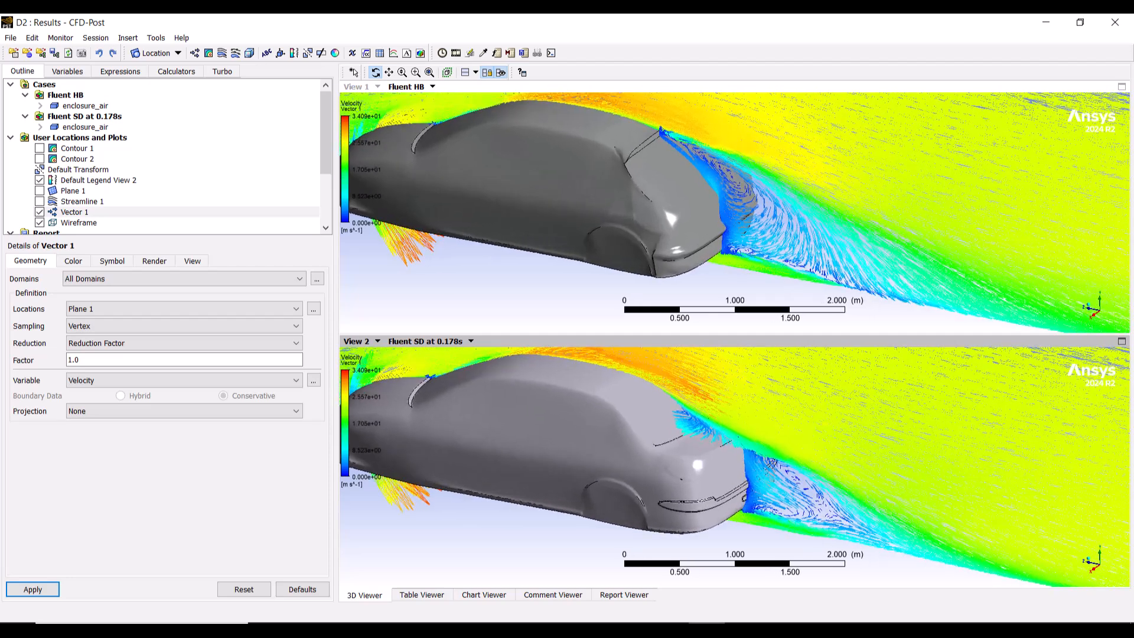
{"action": "key", "text": "alt+Tab"}
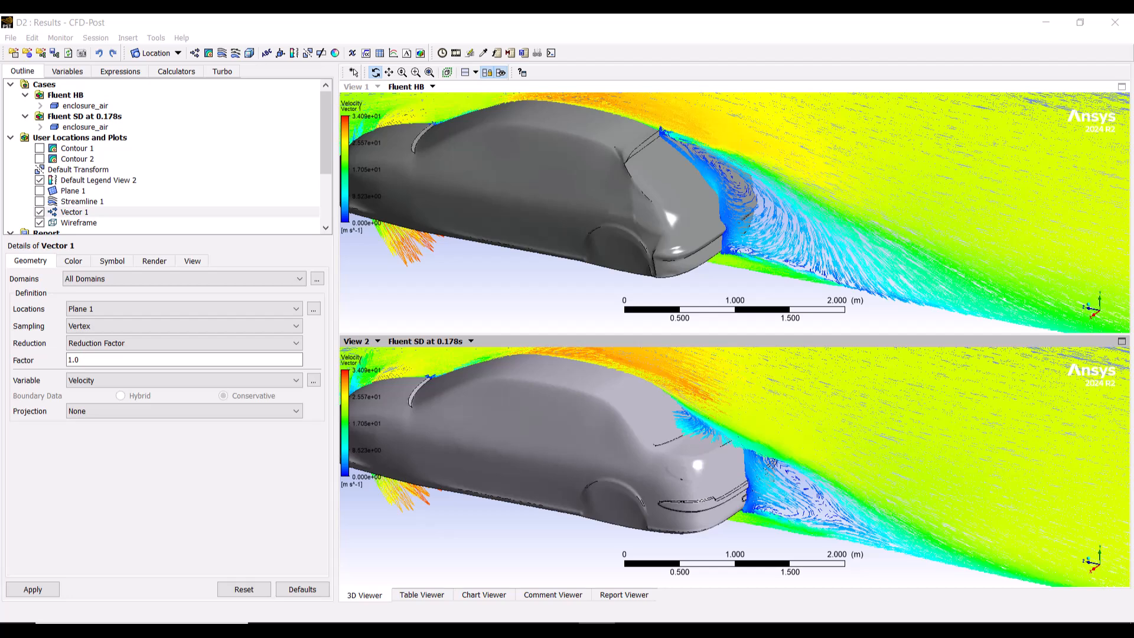
{"action": "left_click", "coordinate": [885, 491]}
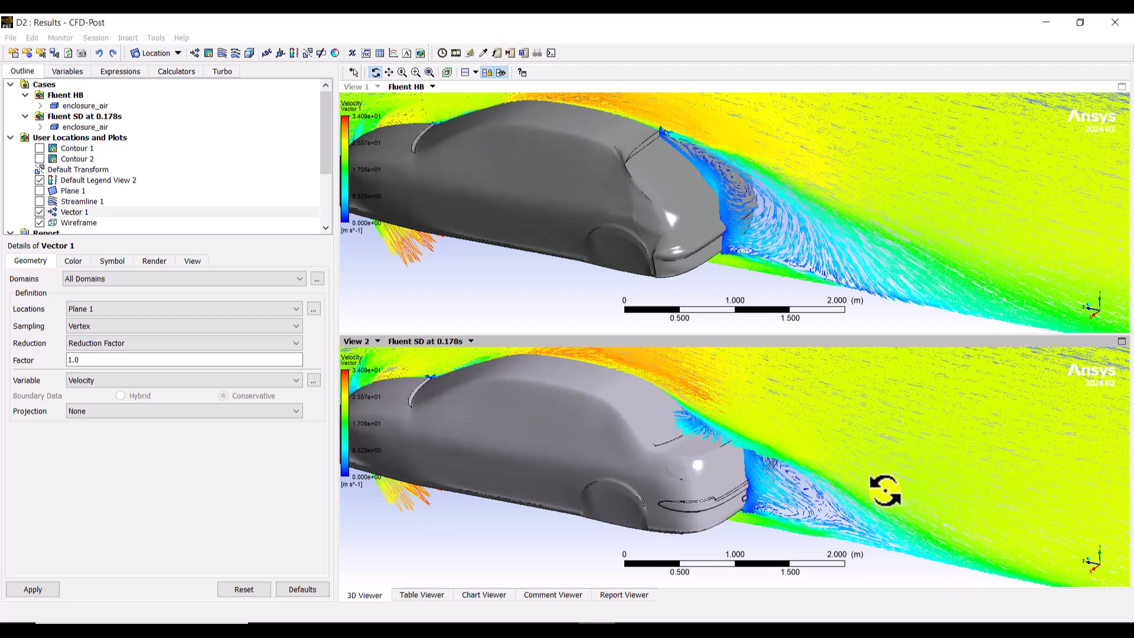
{"action": "middle_click_drag", "start_coordinate": [885, 490], "coordinate": [861, 490], "text": "ctrl"}
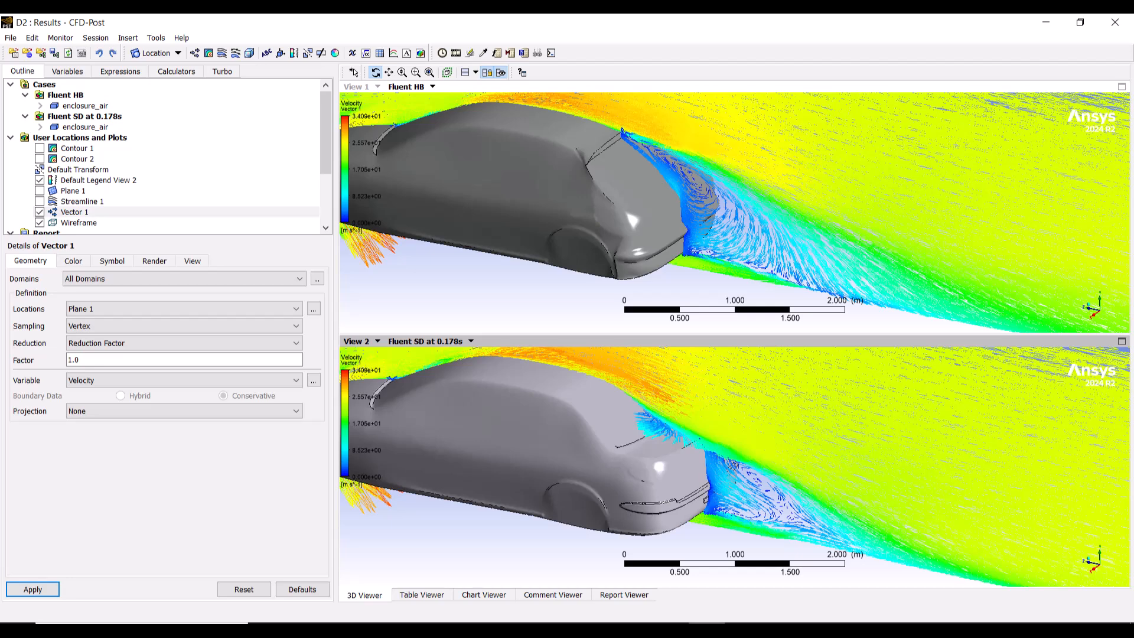
{"action": "left_click", "coordinate": [596, 630]}
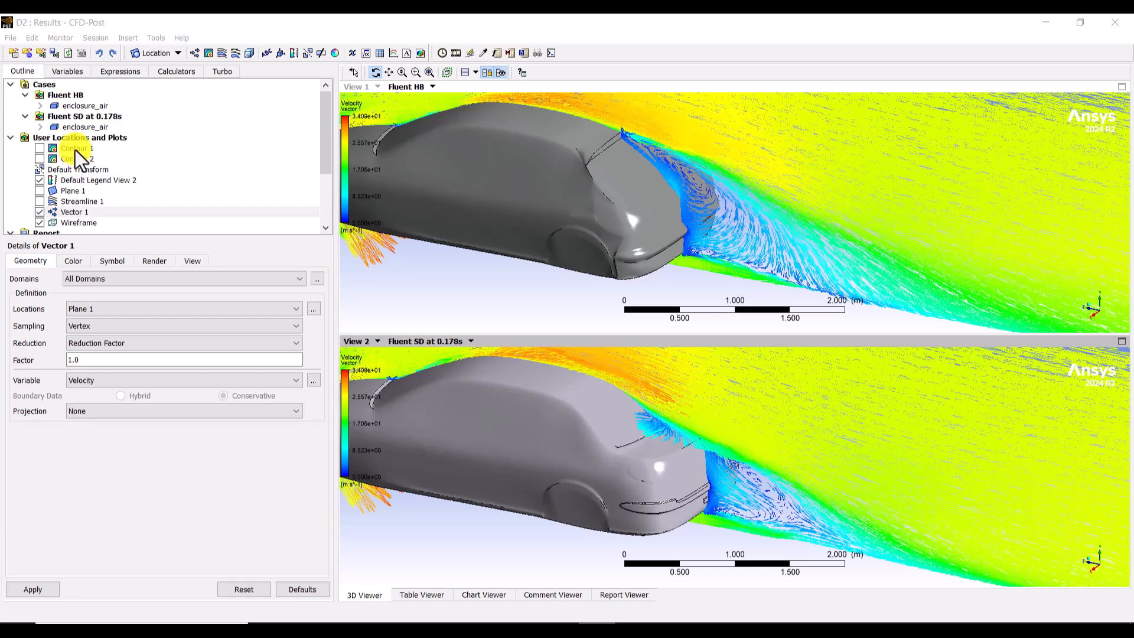
Step: Hide the velocity vector plot and display the Plane 1 contour in both views again
{"action": "left_click", "coordinate": [39, 212]}
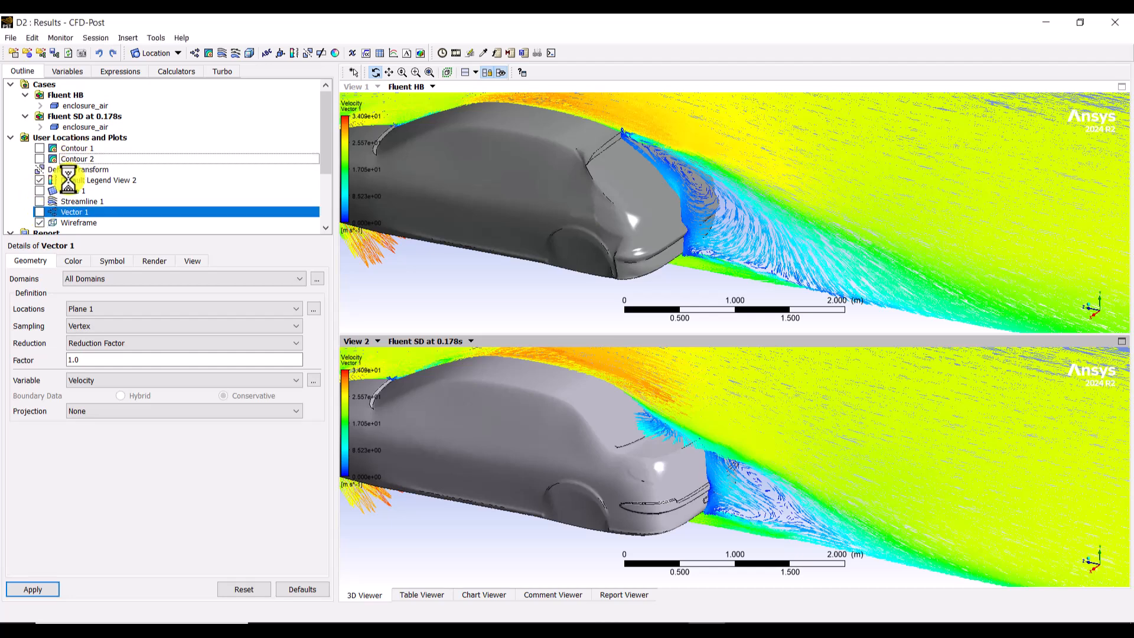
{"action": "left_click", "coordinate": [75, 149]}
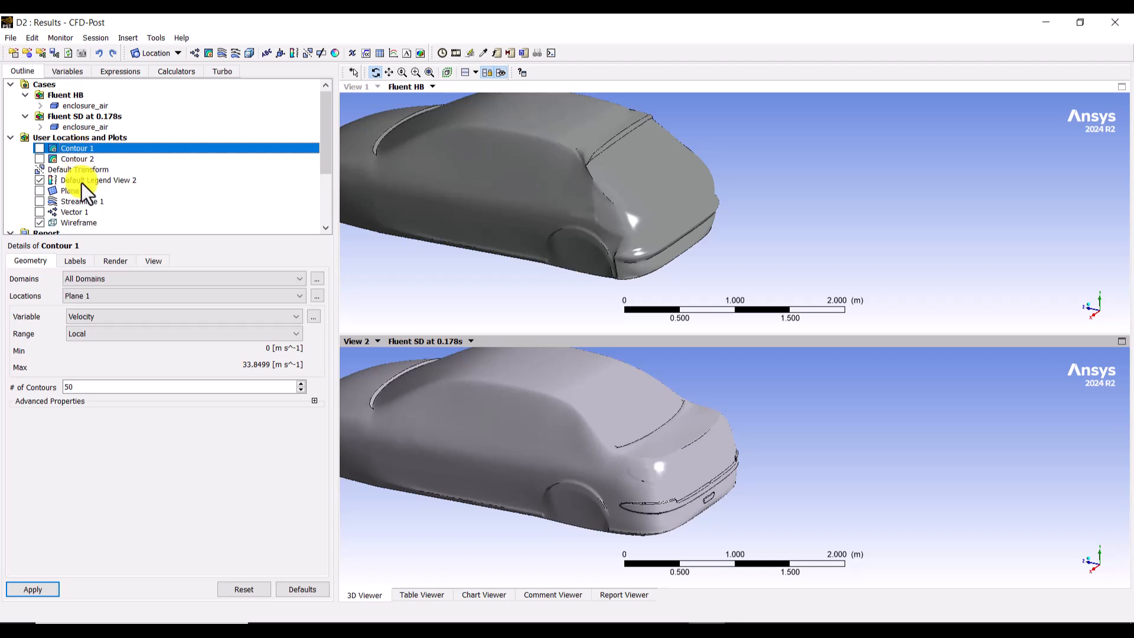
{"action": "left_click", "coordinate": [86, 316]}
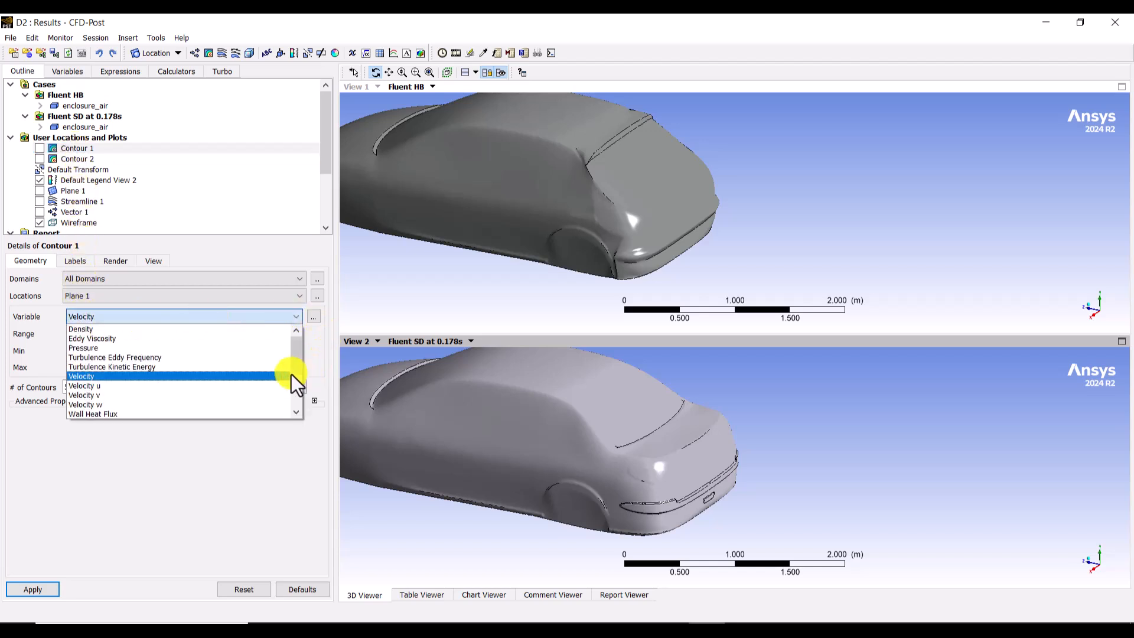
{"action": "left_click", "coordinate": [95, 367]}
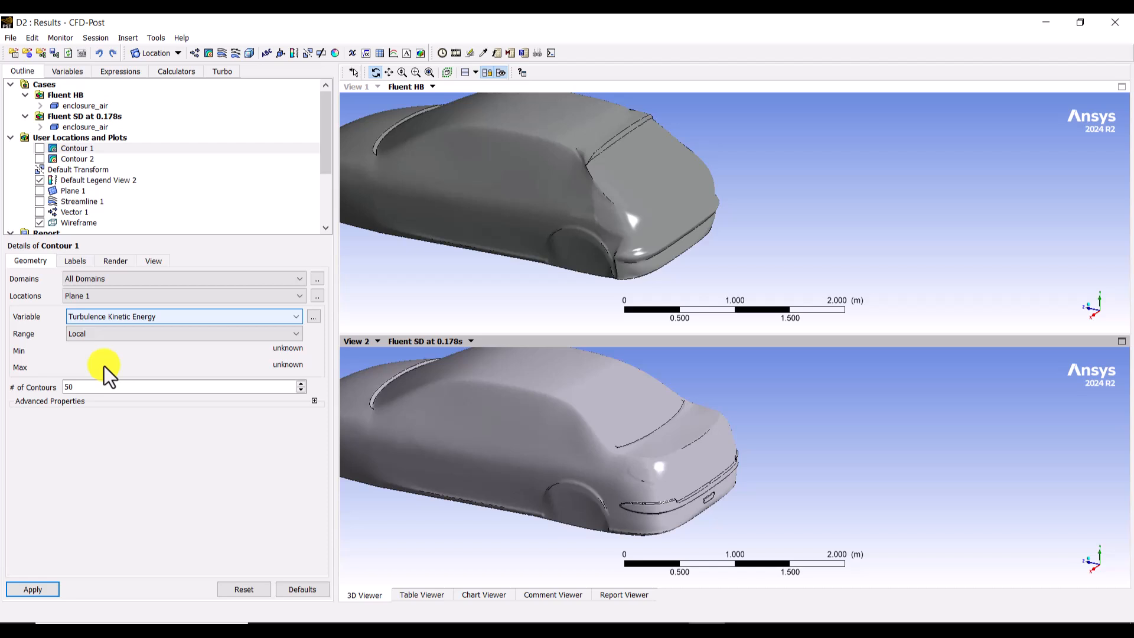
{"action": "left_click", "coordinate": [36, 148]}
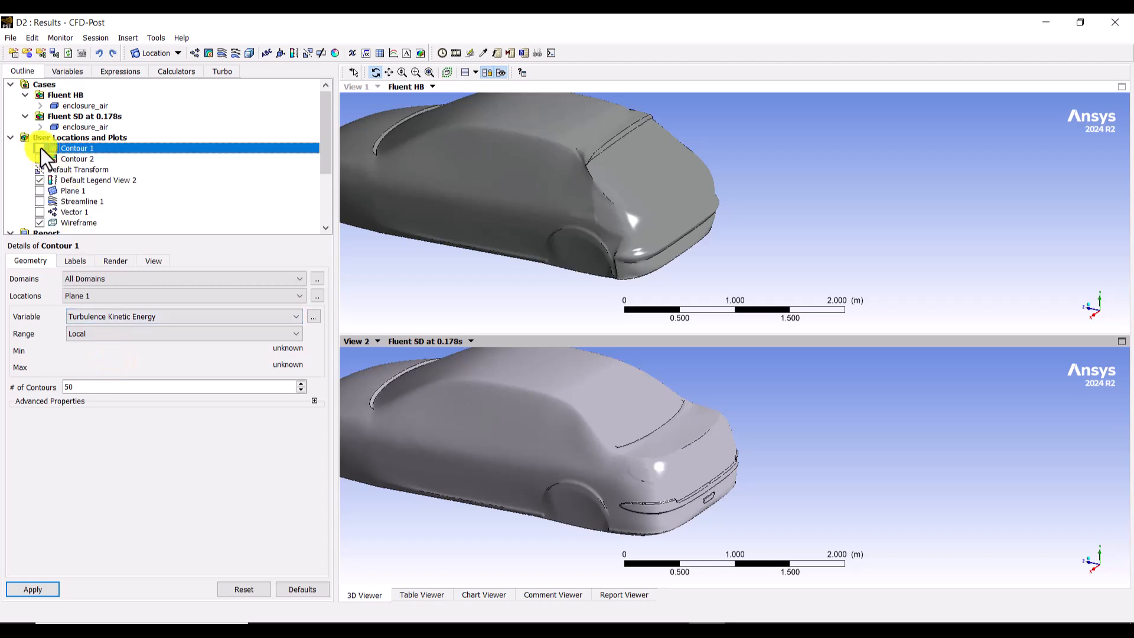
{"action": "left_click", "coordinate": [39, 148]}
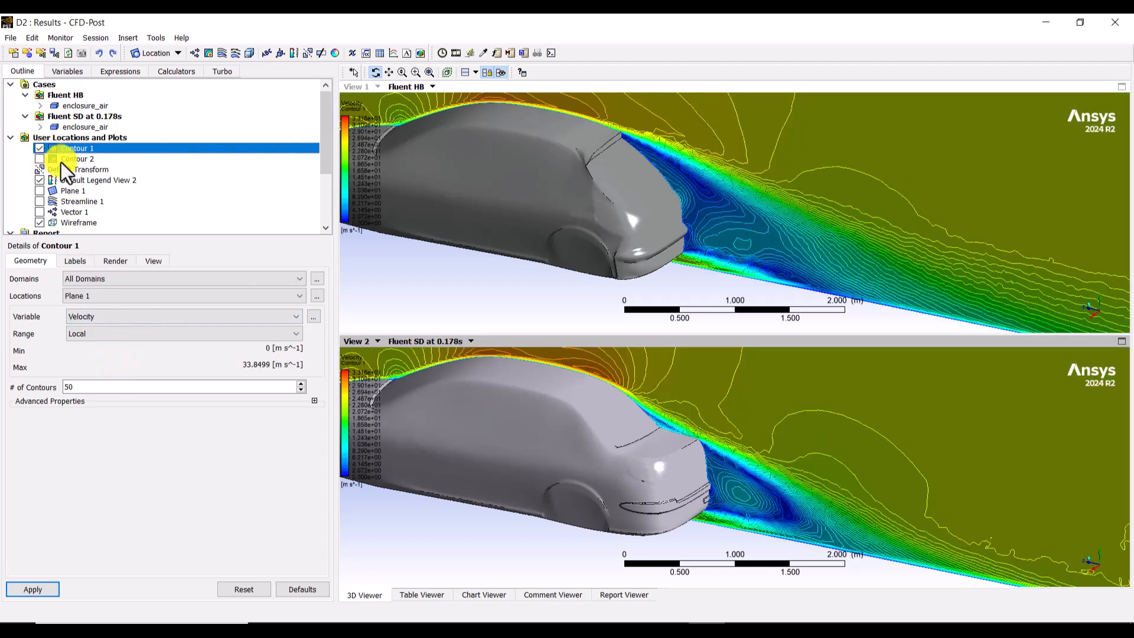
{"action": "left_click", "coordinate": [33, 589]}
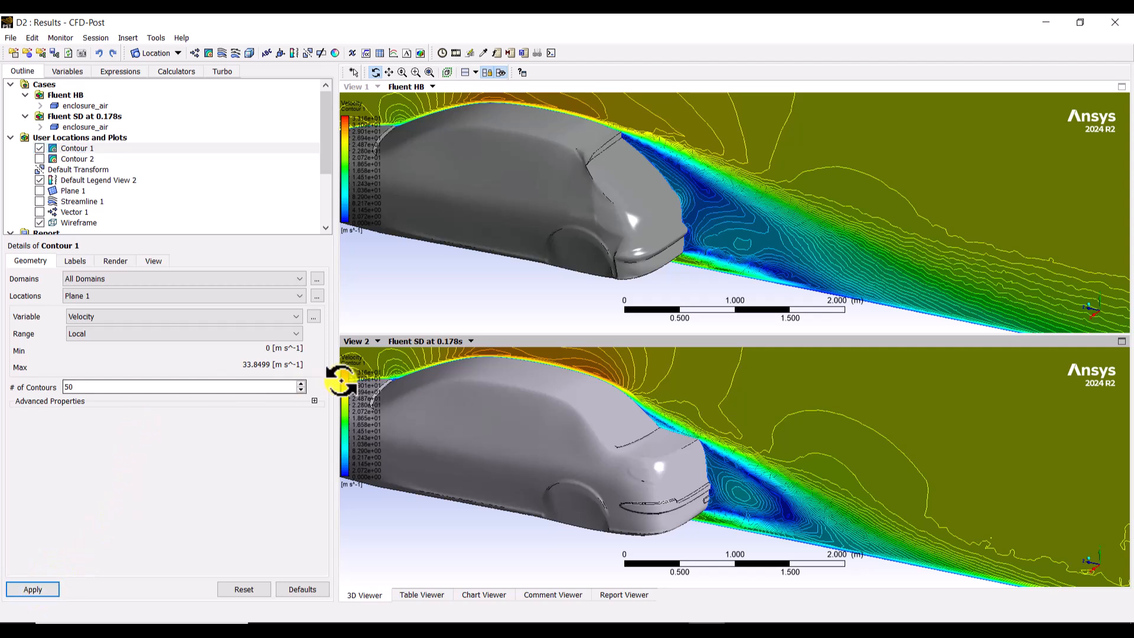
Step: Replot the Plane 1 contour with Turbulence Kinetic Energy as the variable to compare both car wakes
{"action": "left_click", "coordinate": [97, 315]}
{"action": "left_click", "coordinate": [115, 370]}
{"action": "left_click", "coordinate": [42, 589]}
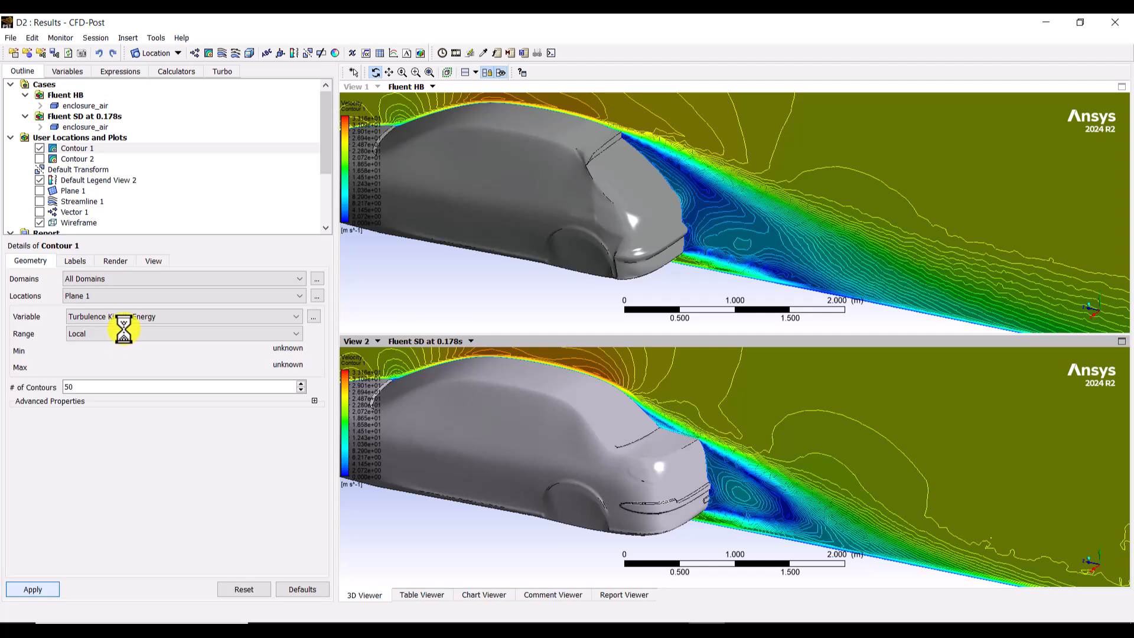
{"action": "left_click", "coordinate": [1092, 572]}
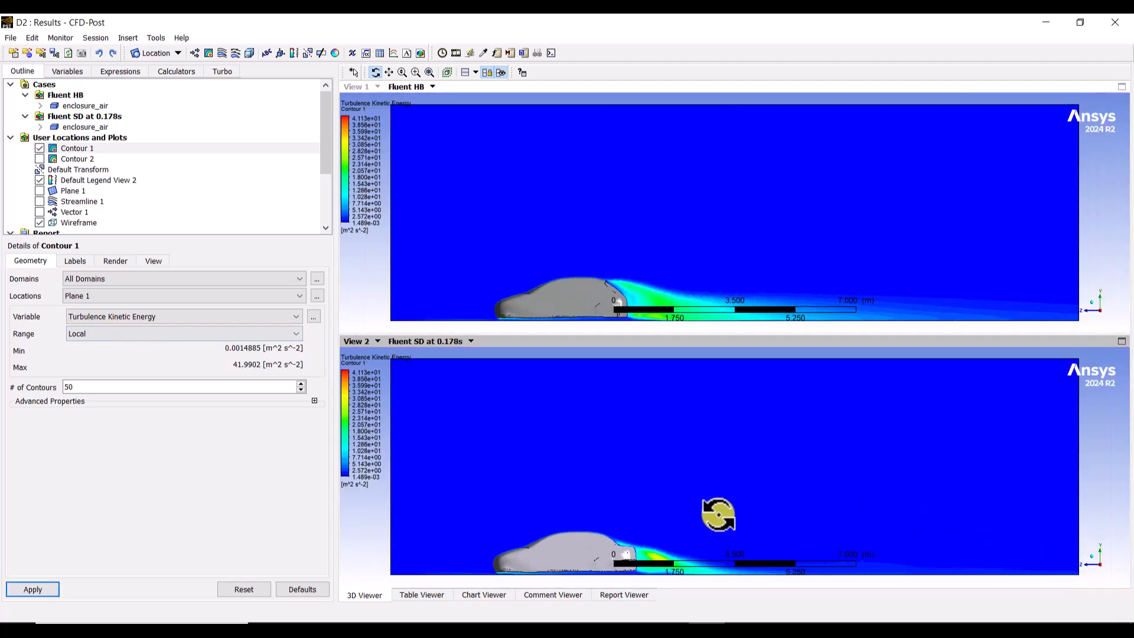
{"action": "middle_click_drag", "start_coordinate": [719, 493], "coordinate": [714, 435]}
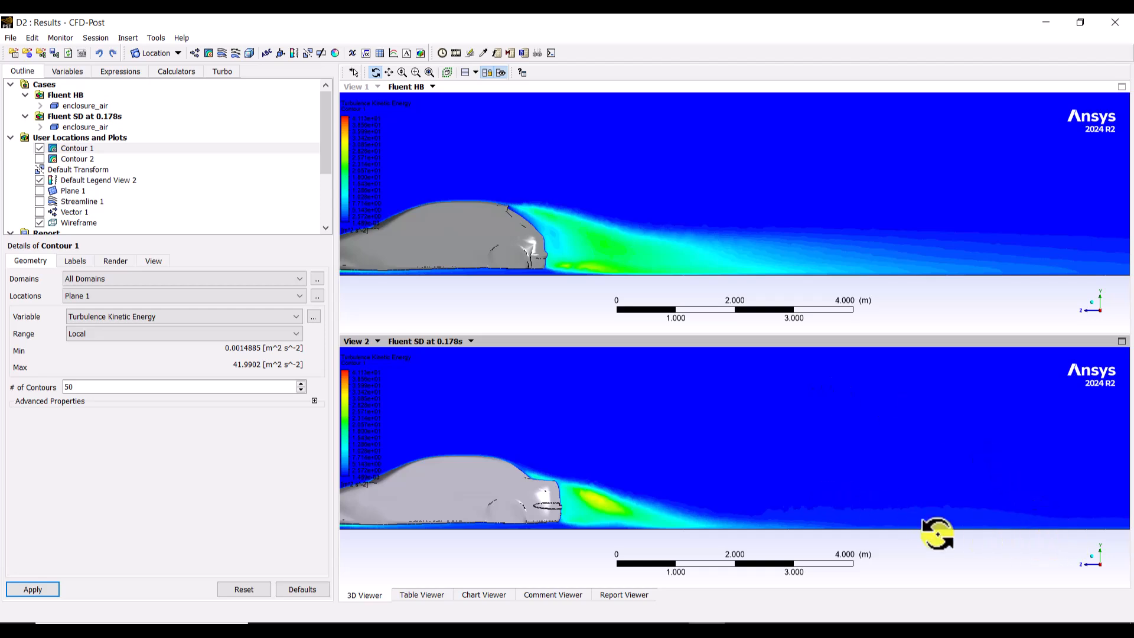
{"action": "left_click", "coordinate": [1092, 558]}
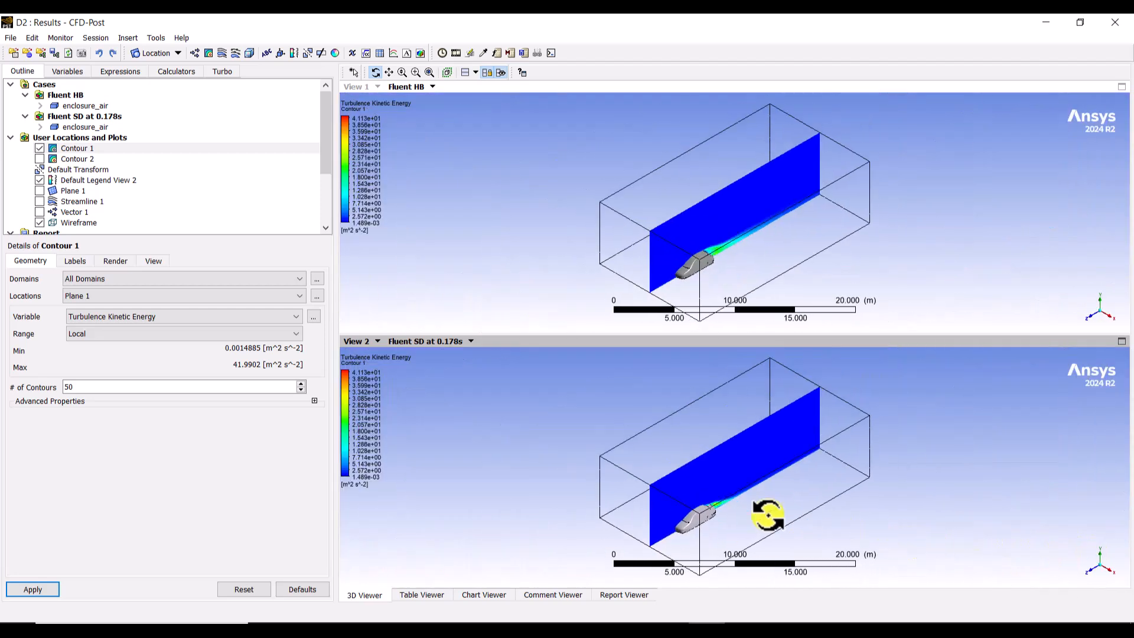
{"action": "left_click_drag", "start_coordinate": [661, 492], "coordinate": [741, 536]}
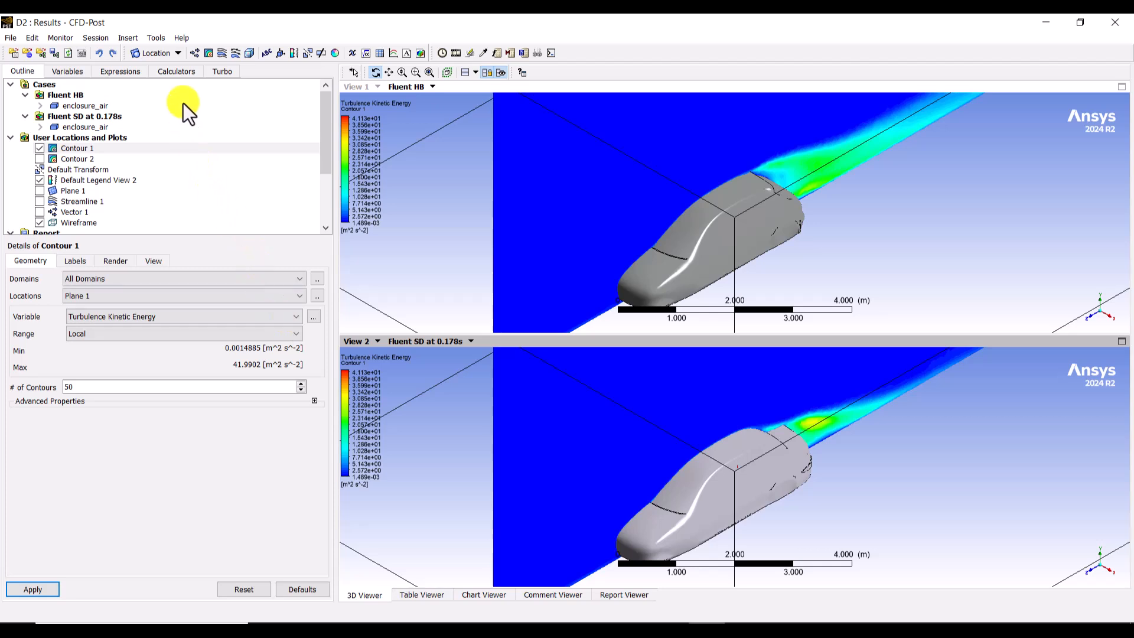
Step: Set up the Function Calculator with the ave function on the wall car location
{"action": "left_click", "coordinate": [177, 69]}
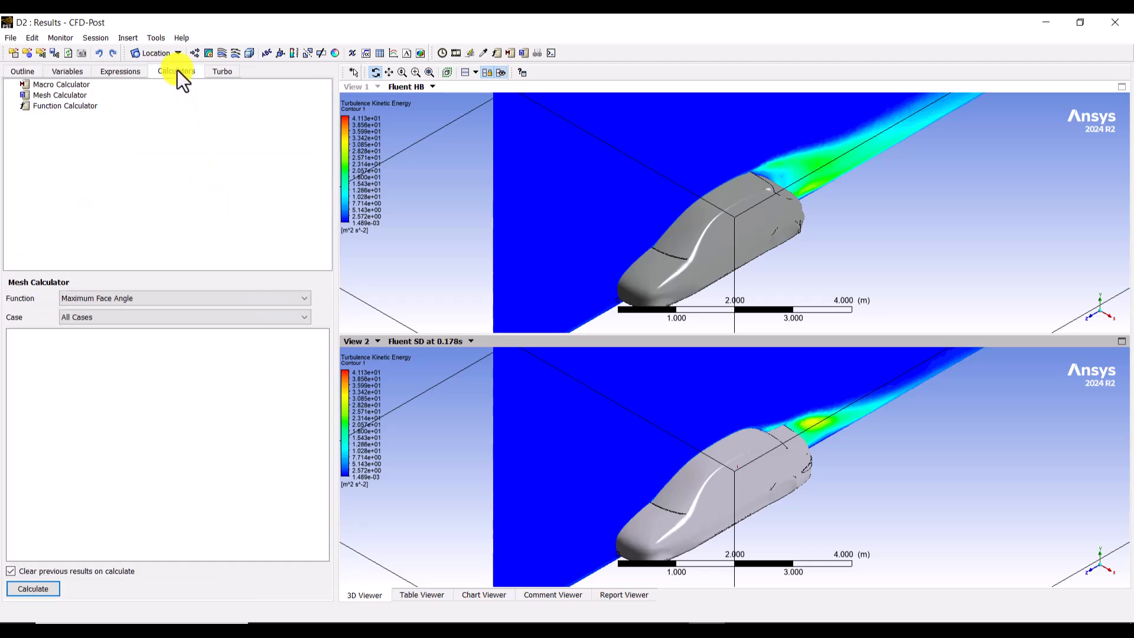
{"action": "left_click", "coordinate": [35, 108]}
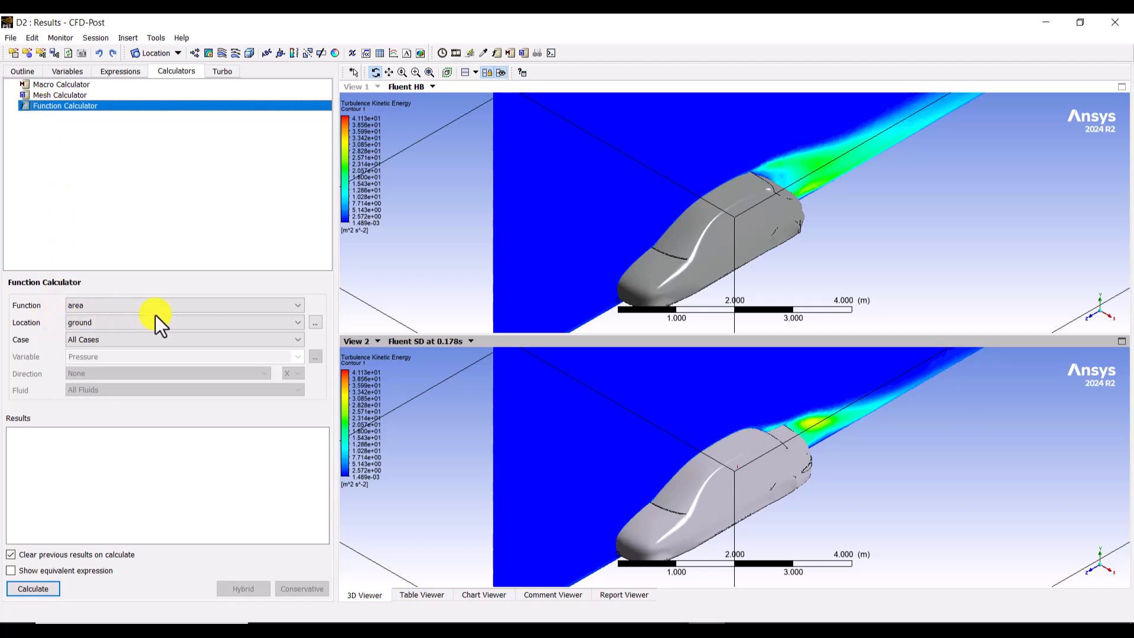
{"action": "left_click", "coordinate": [169, 307]}
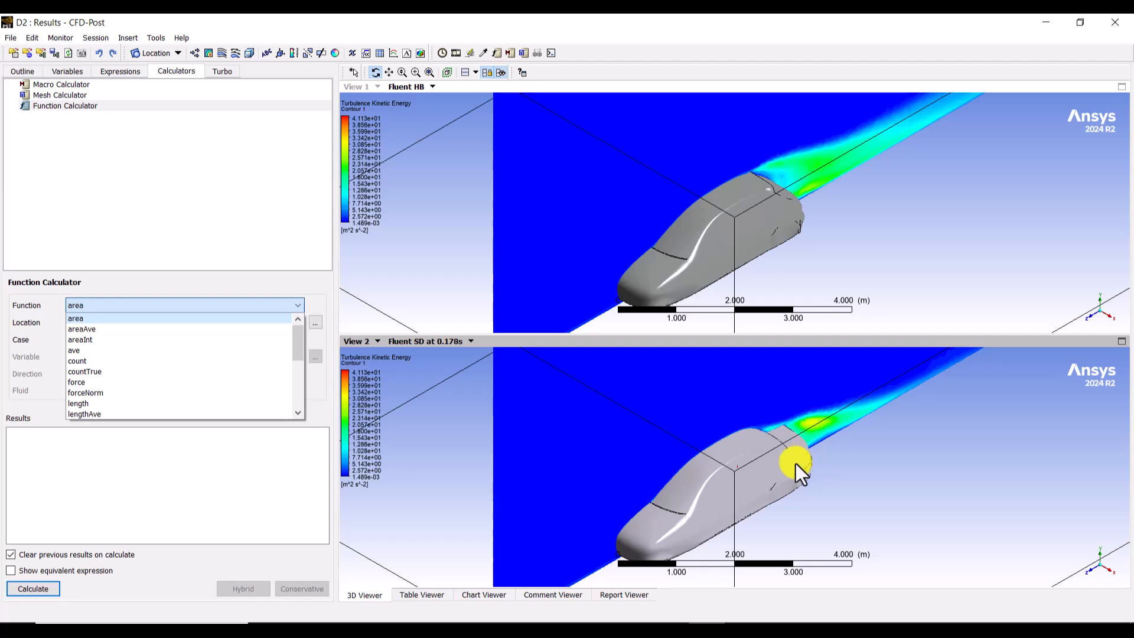
{"action": "left_click", "coordinate": [94, 350]}
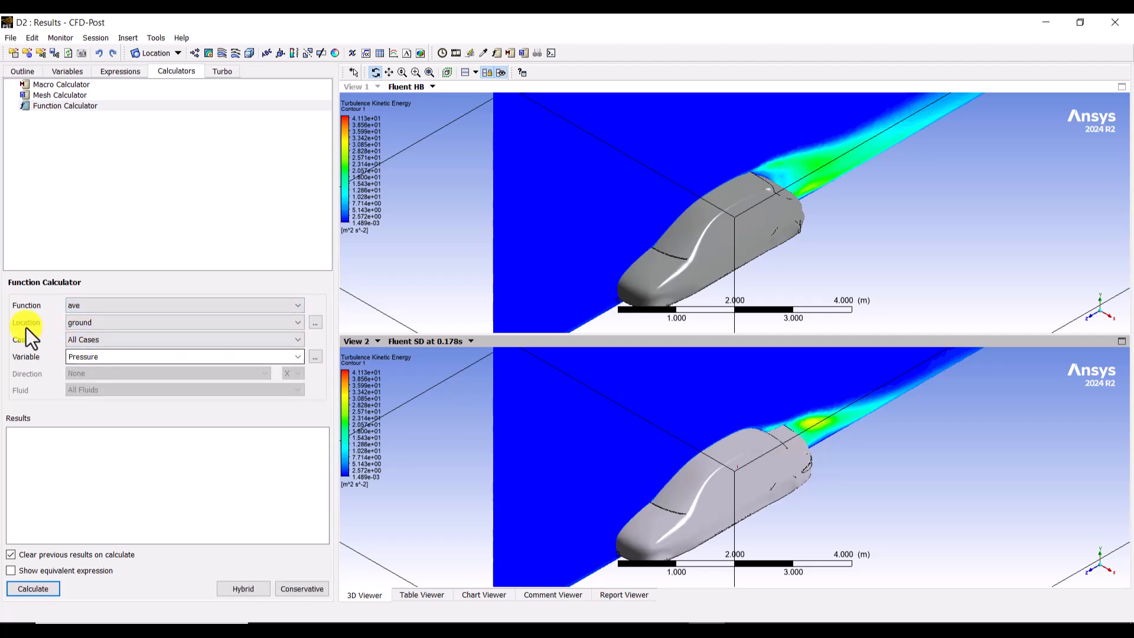
{"action": "left_click", "coordinate": [117, 323]}
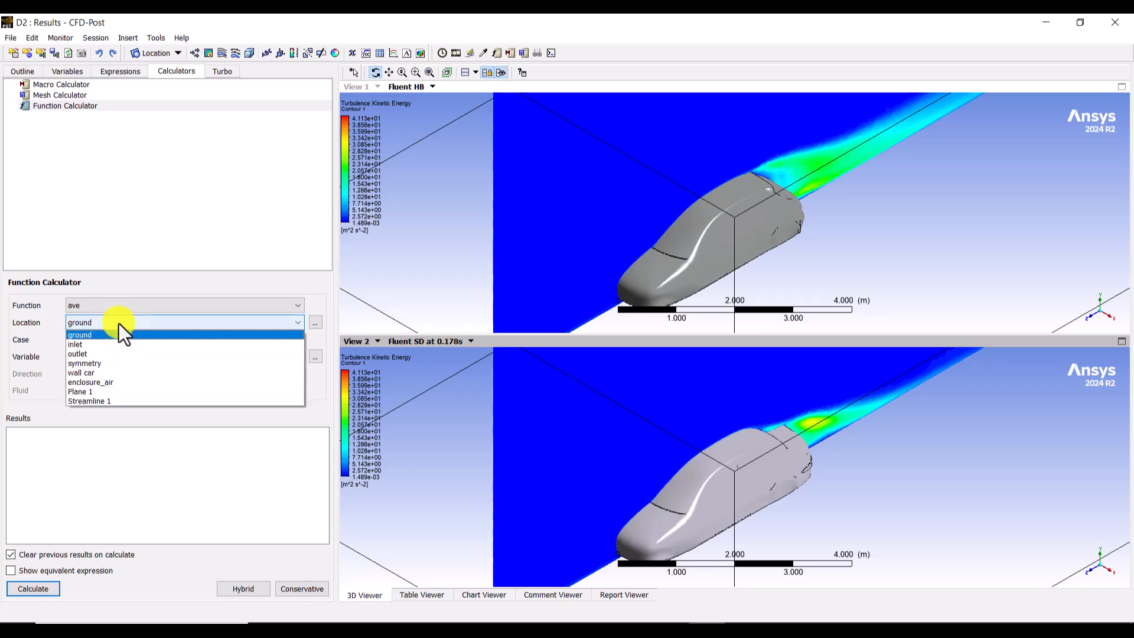
{"action": "left_click", "coordinate": [92, 373]}
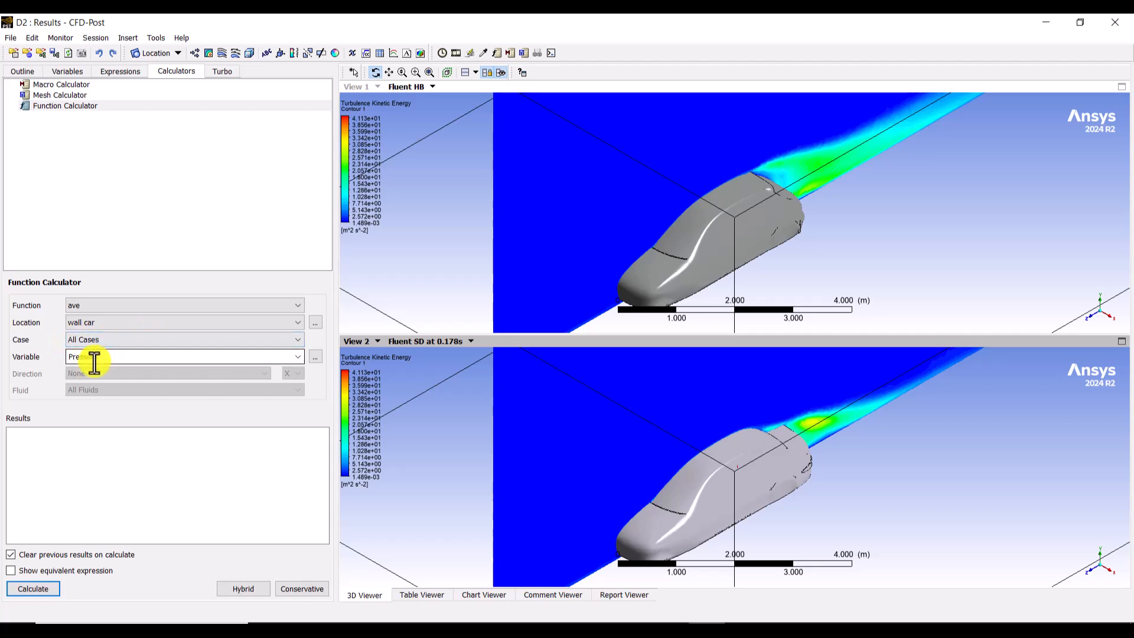
Step: Calculate the average of Wall Shear Z on the car surface for all cases
{"action": "left_click", "coordinate": [301, 355]}
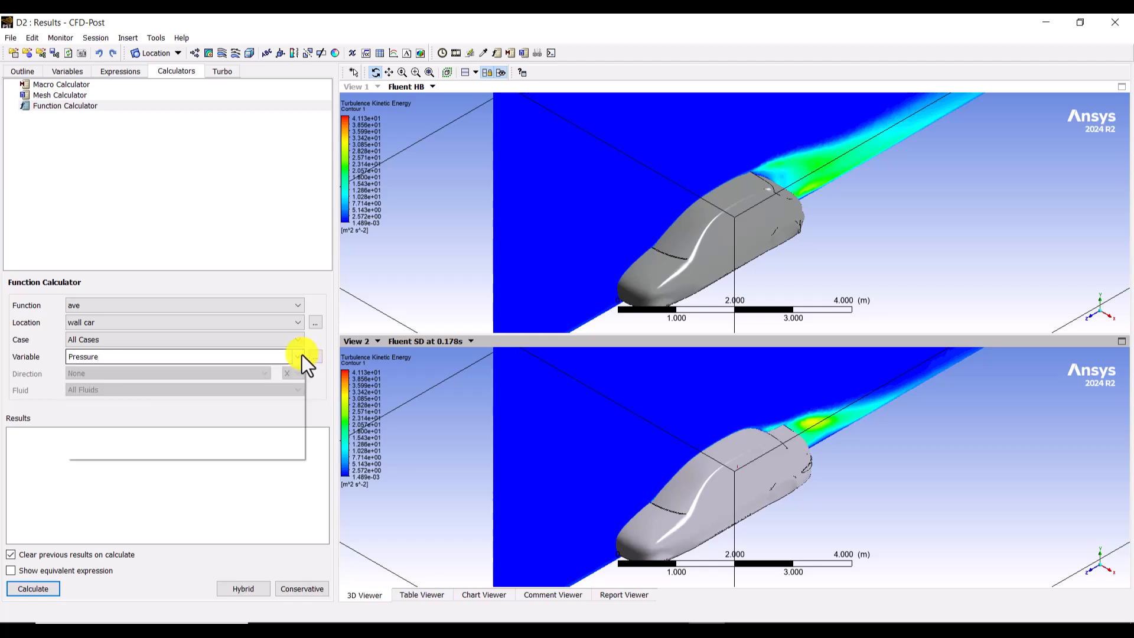
{"action": "left_click_drag", "start_coordinate": [300, 392], "coordinate": [301, 417]}
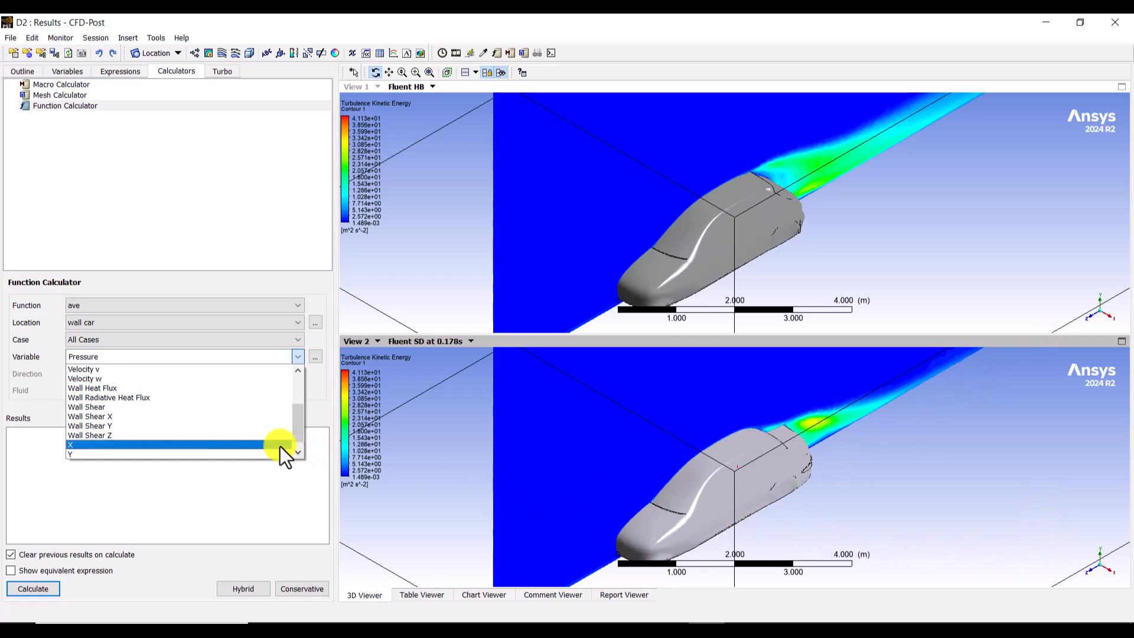
{"action": "left_click", "coordinate": [118, 437]}
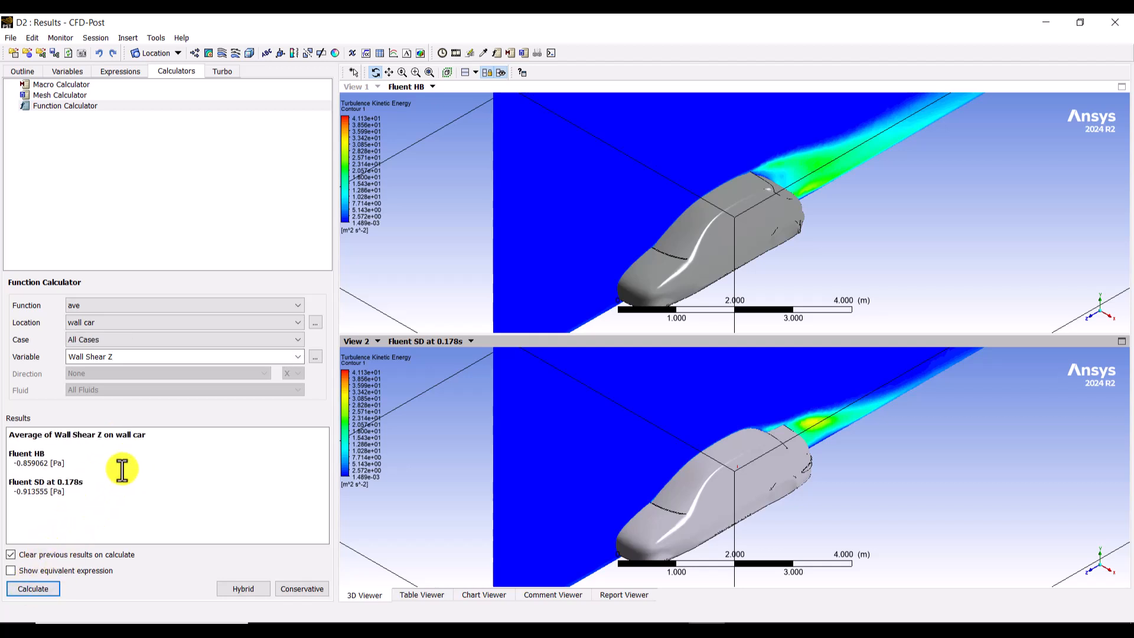
{"action": "left_click", "coordinate": [35, 461]}
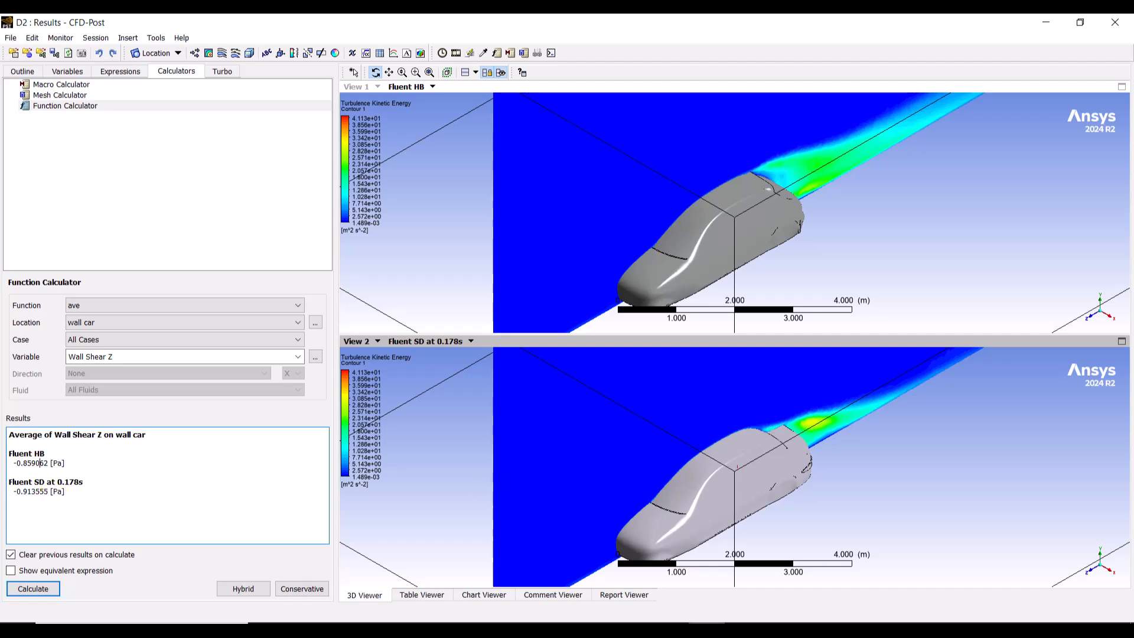
{"action": "left_click", "coordinate": [63, 500]}
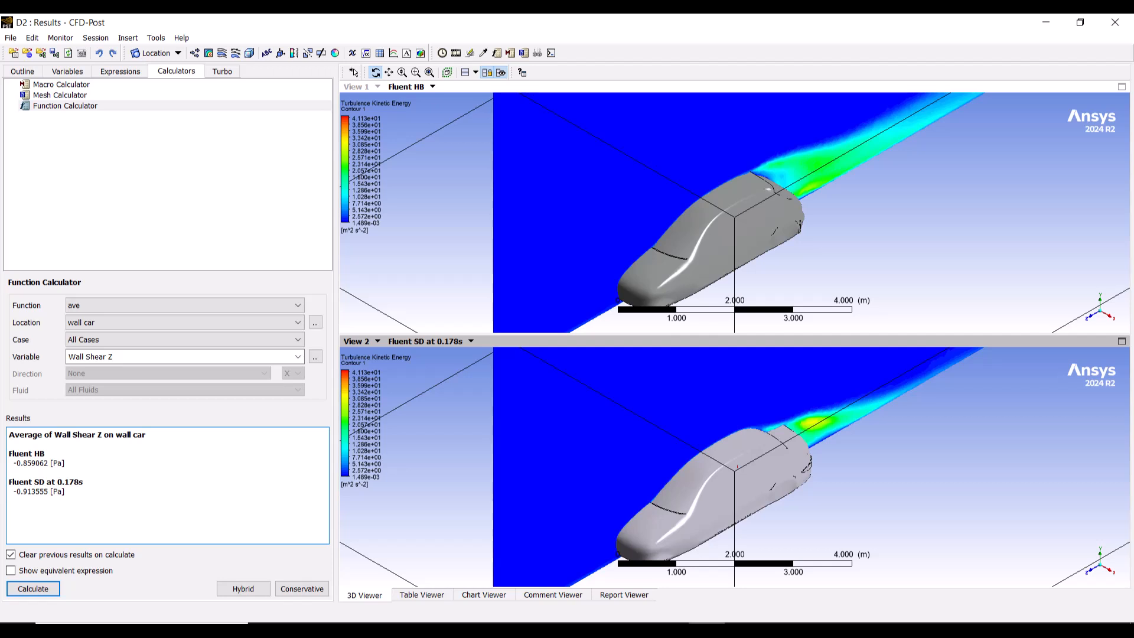